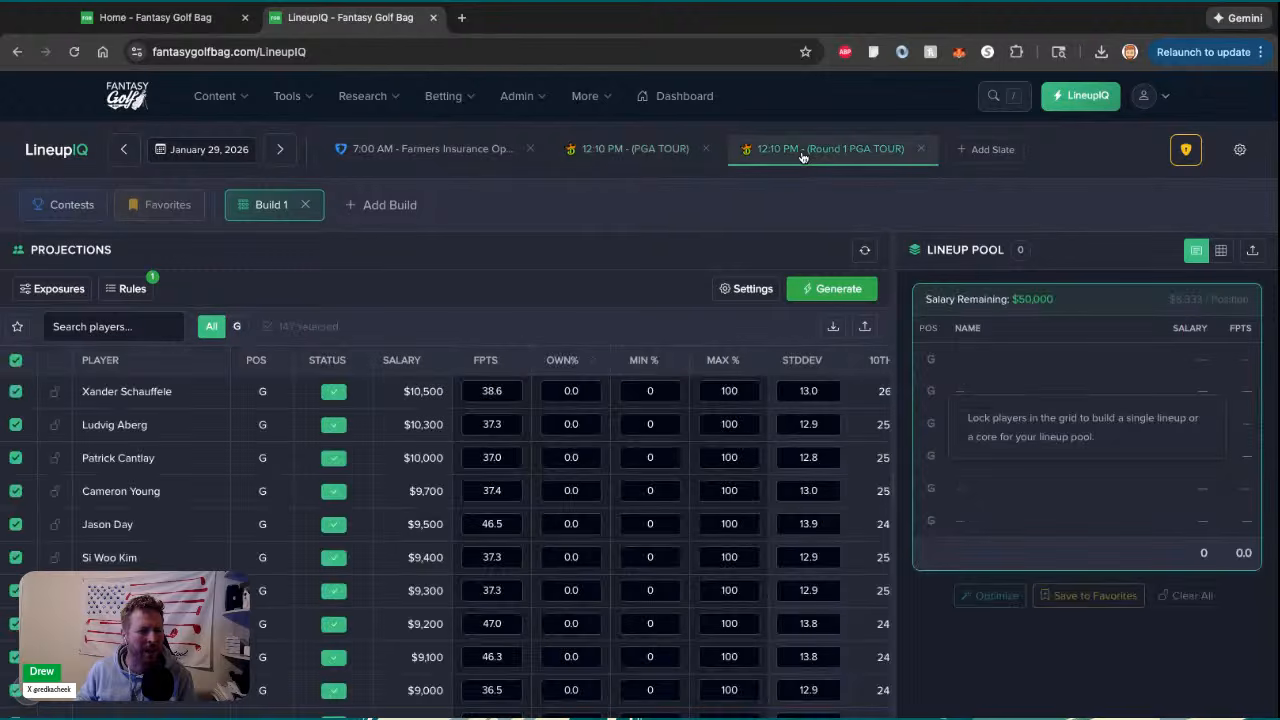
Sort the Round 1 PGA TOUR slate's players by projected fantasy points, highest first, and review the top names
left_click(489, 360)
left_click(489, 360)
scroll(500, 288, "down", 1)
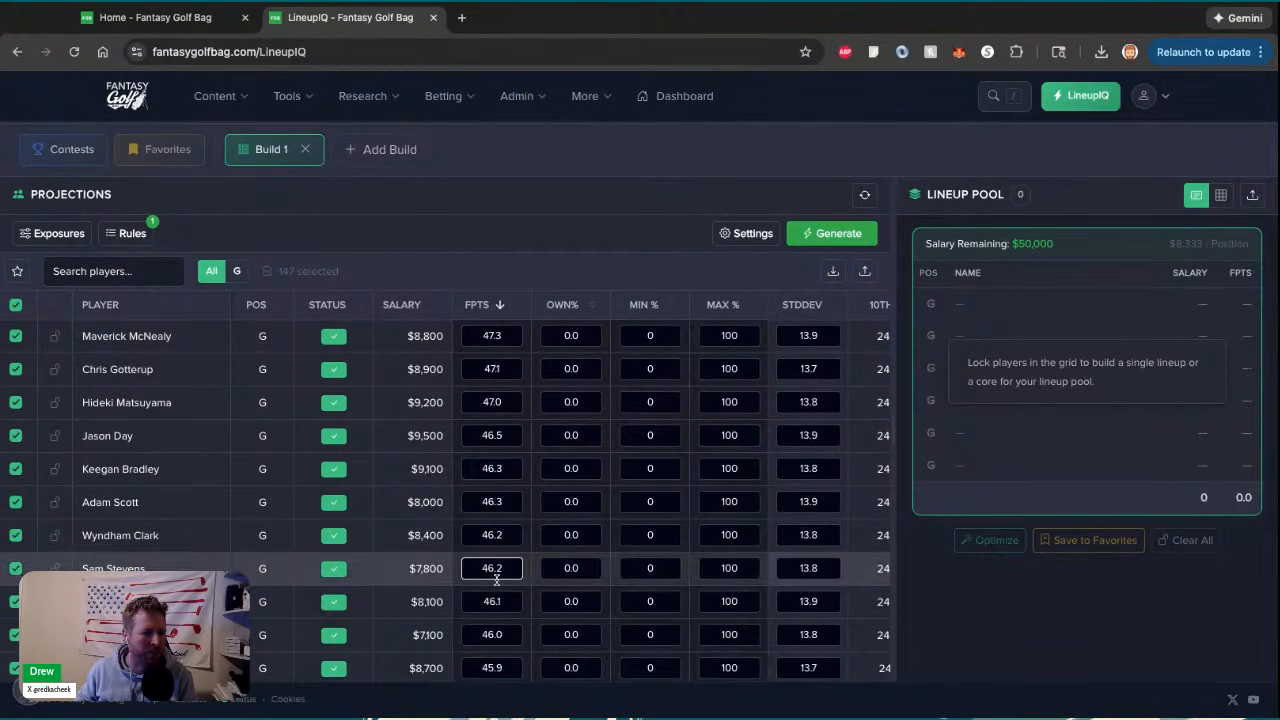
scroll(491, 620, "down", 1)
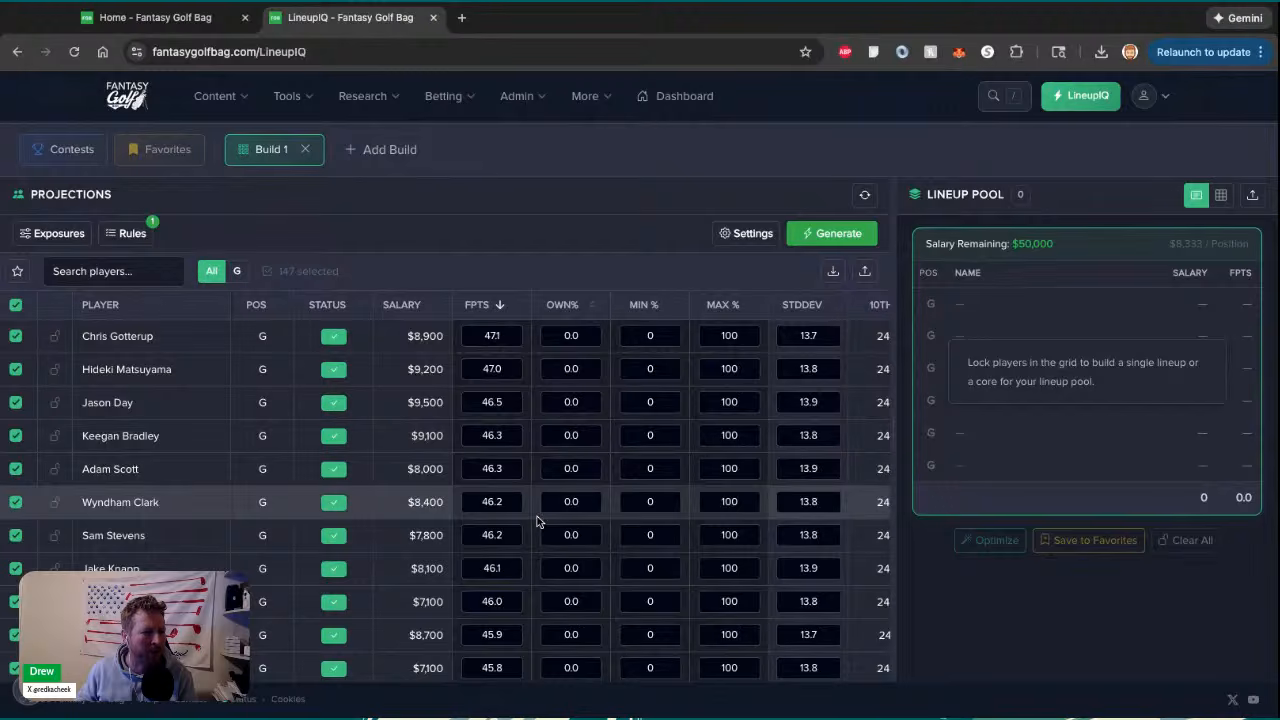
scroll(545, 521, "down", 3)
Sort the Round 1 slate's players by salary, highest first, and review their point projections
left_click(416, 305)
left_click(417, 304)
scroll(482, 433, "up", 3)
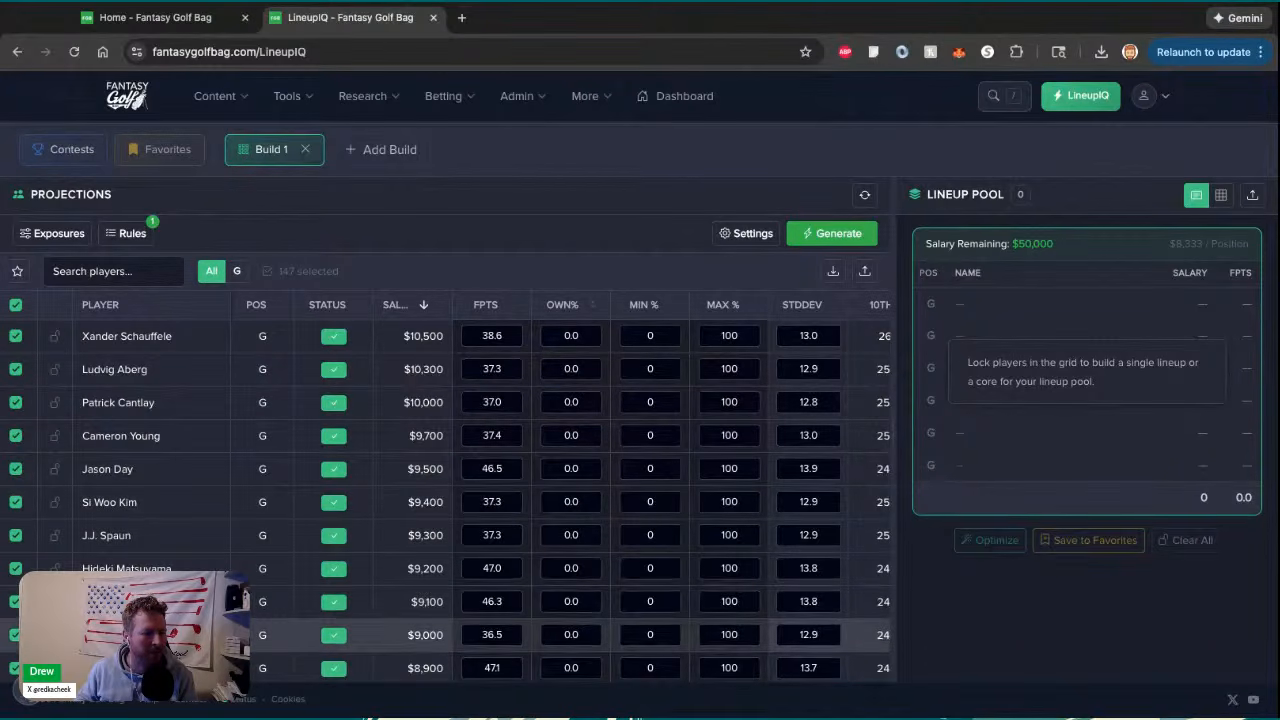
scroll(200, 630, "down", 3)
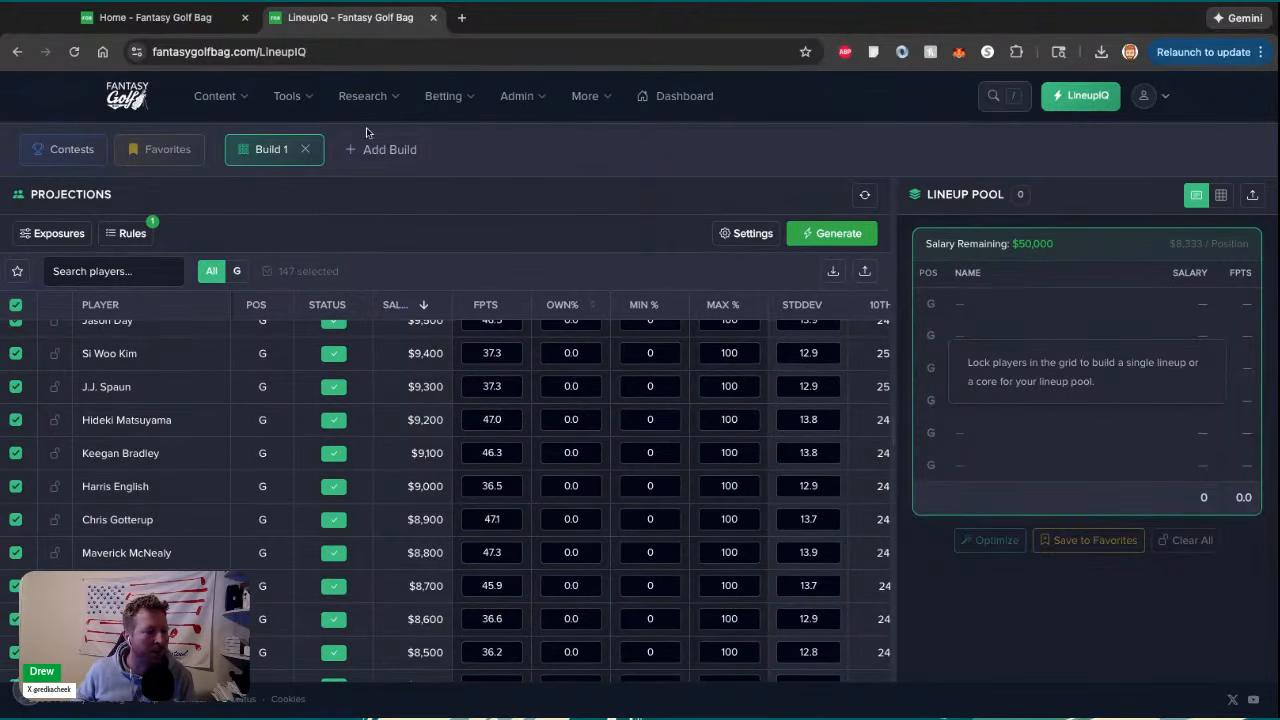
Switch to the 12:10 PM PGA TOUR slate and set the number of lineups to generate to 5000
scroll(561, 163, "up", 1)
left_click(561, 160)
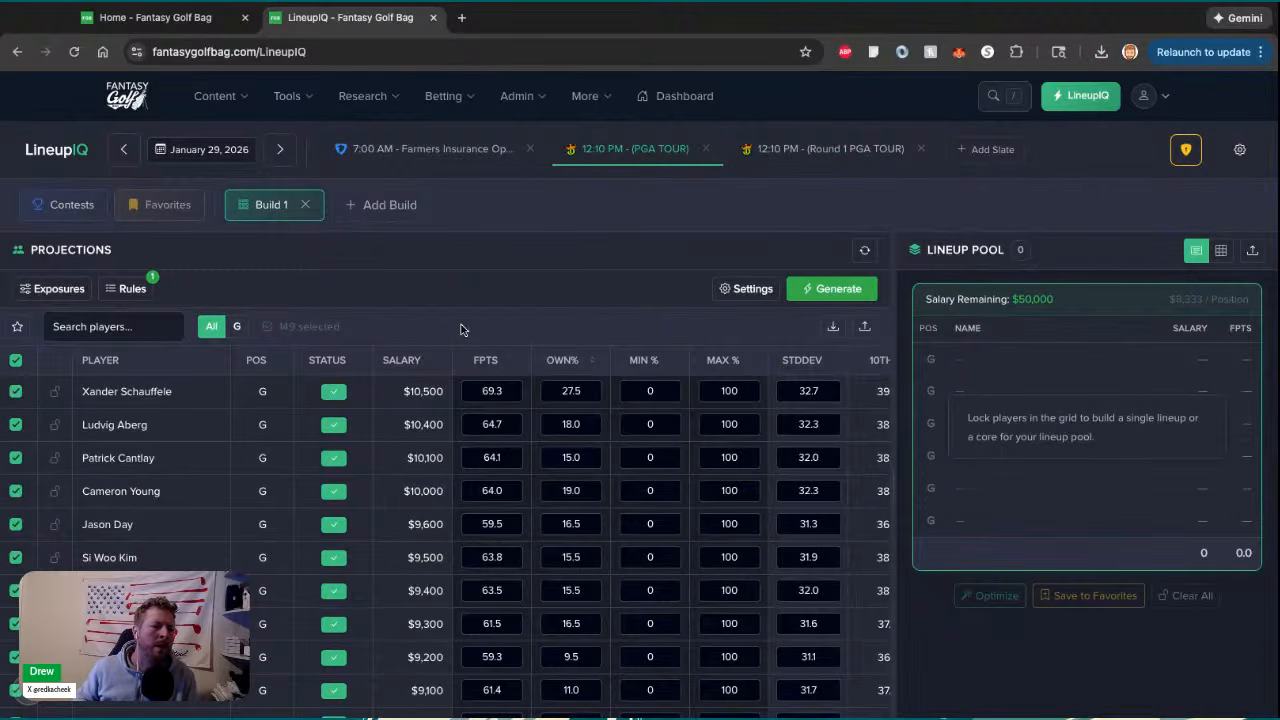
left_click(748, 288)
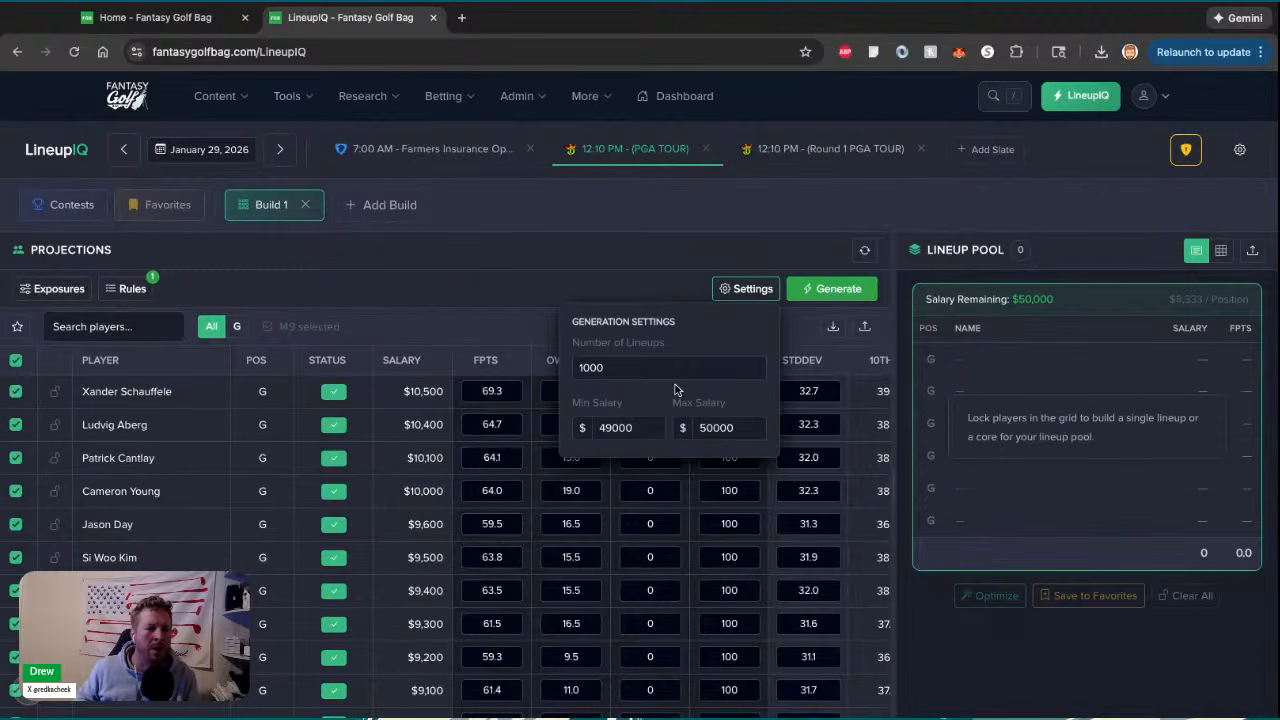
left_click(585, 370)
key("BackSpace")
type("5000")
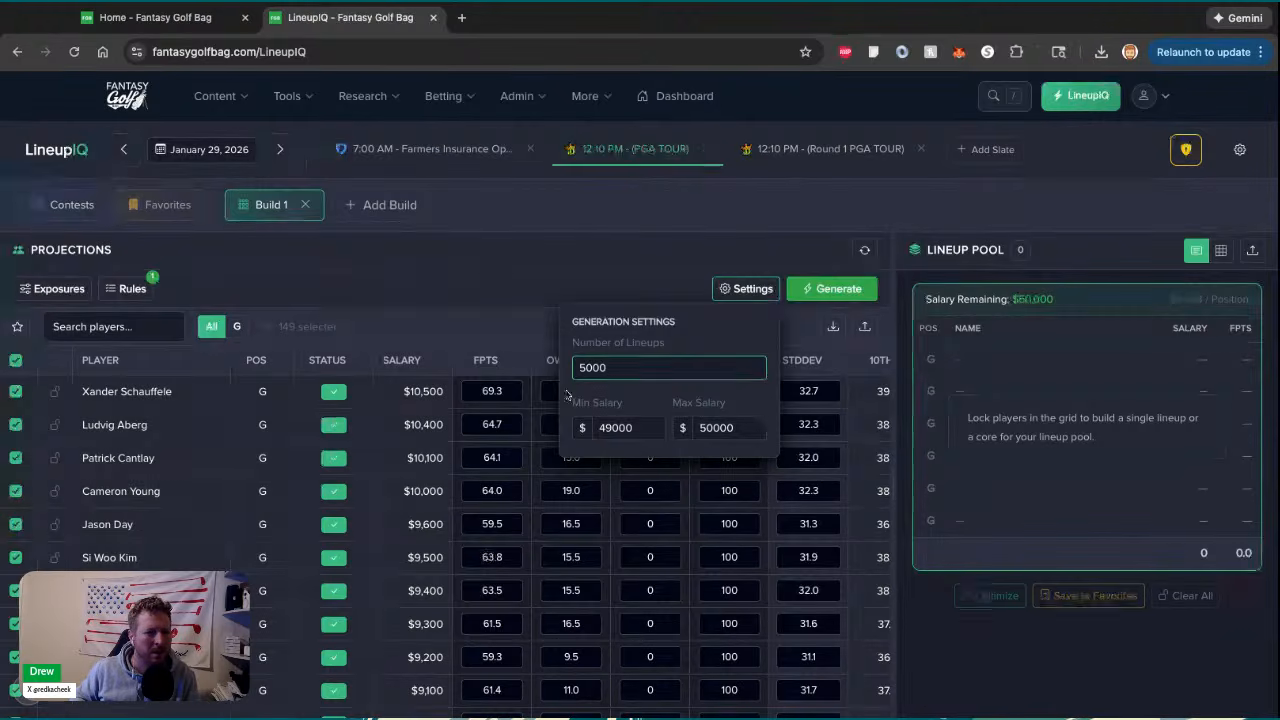
left_click(522, 263)
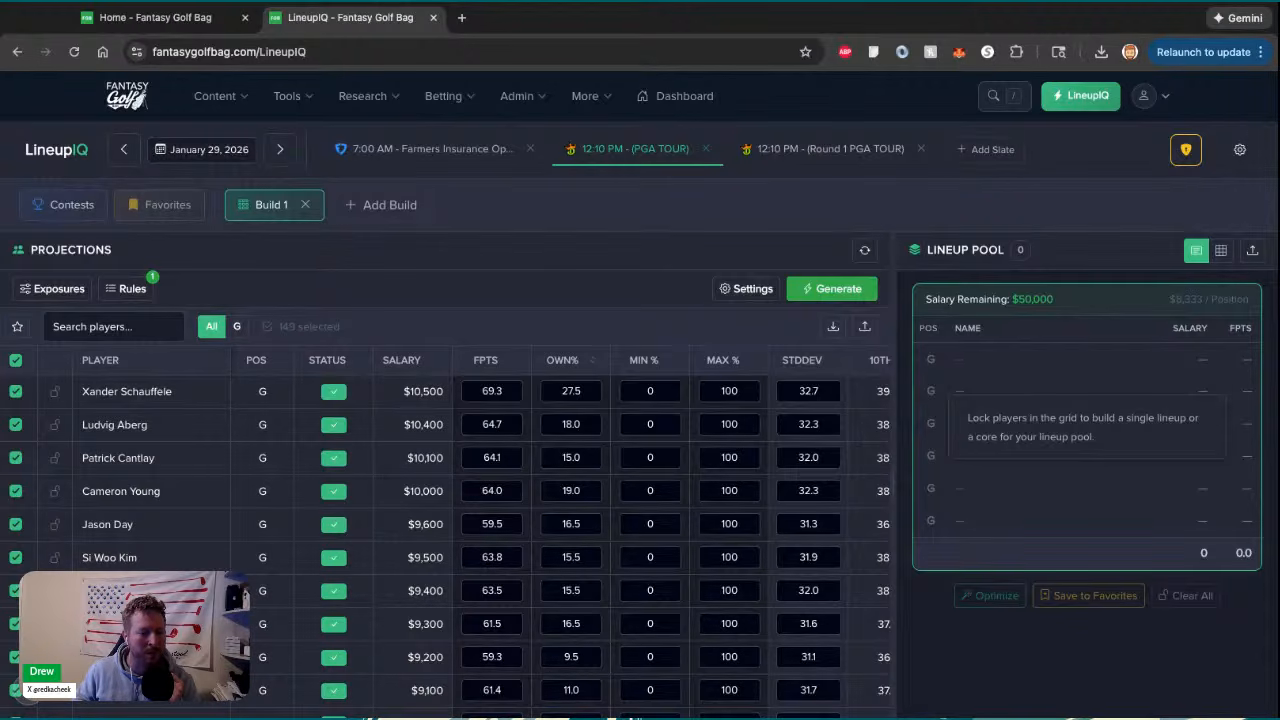
Start generating the lineups for Build 1 and widen the Lineup Pool pane
left_click(817, 300)
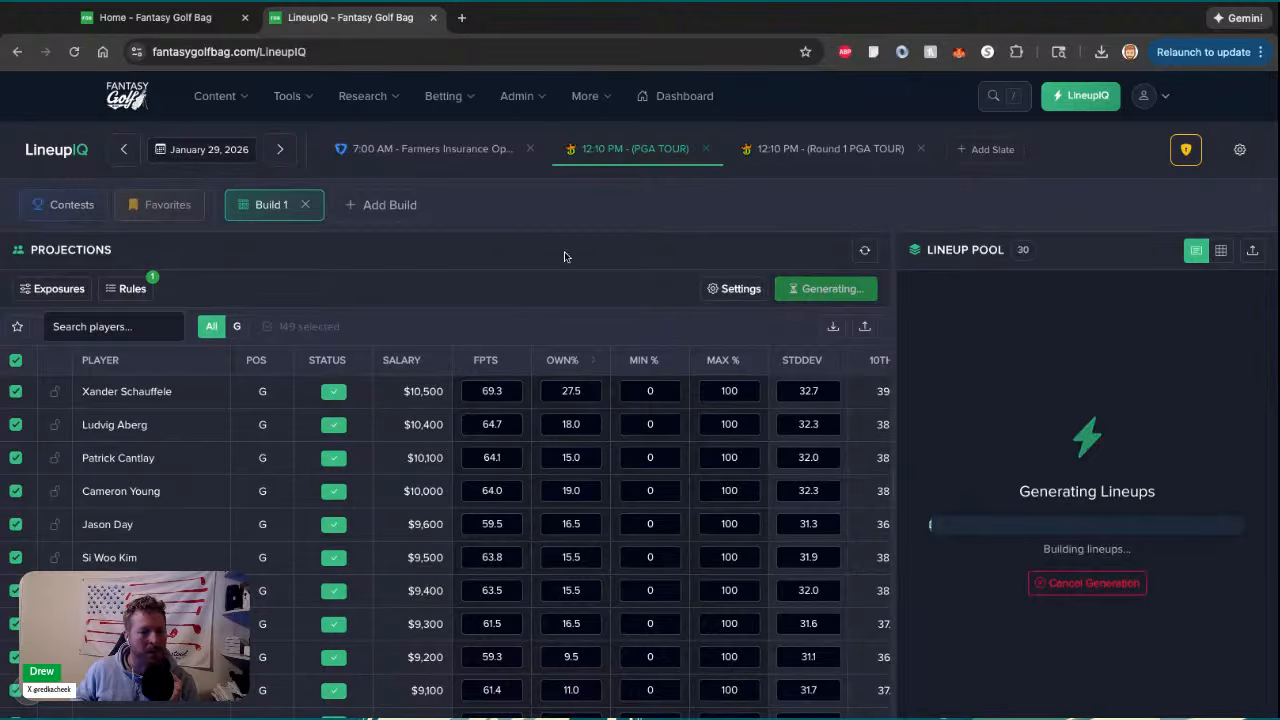
left_click_drag(892, 330, 672, 331)
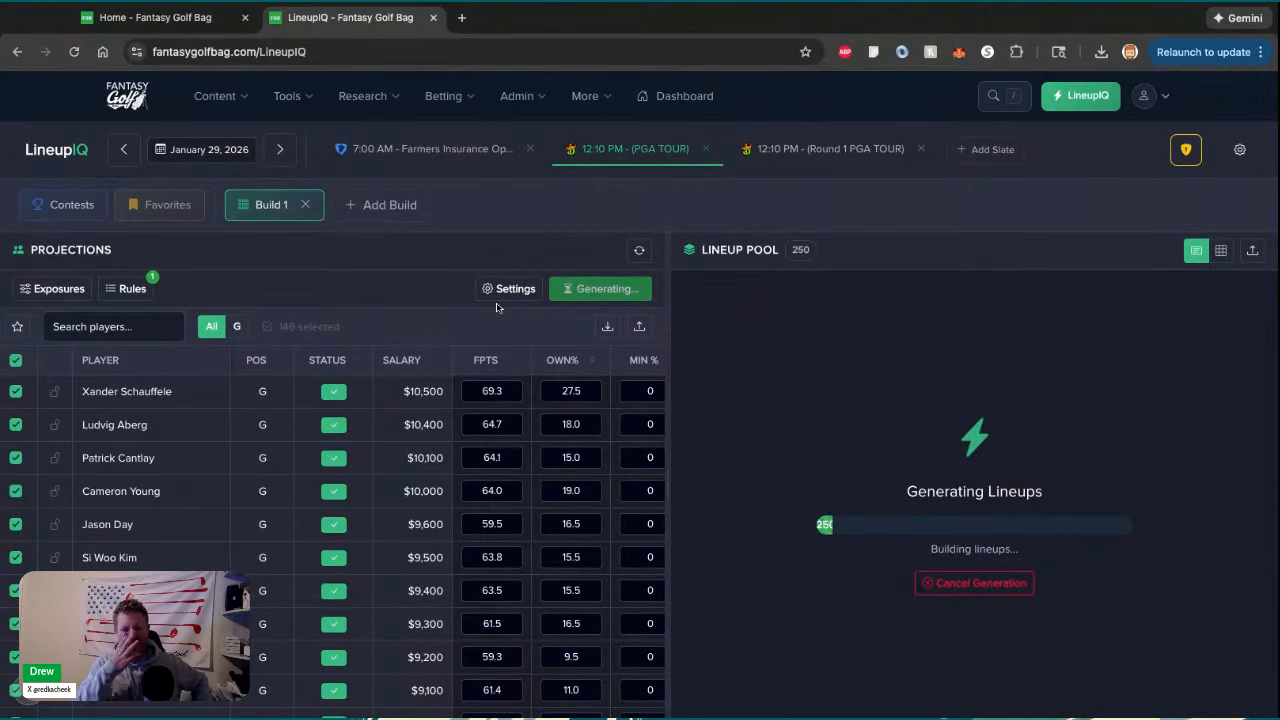
Open FGB Studio from the site's home page and check the lineup generation progress in LineupIQ
left_click(147, 16)
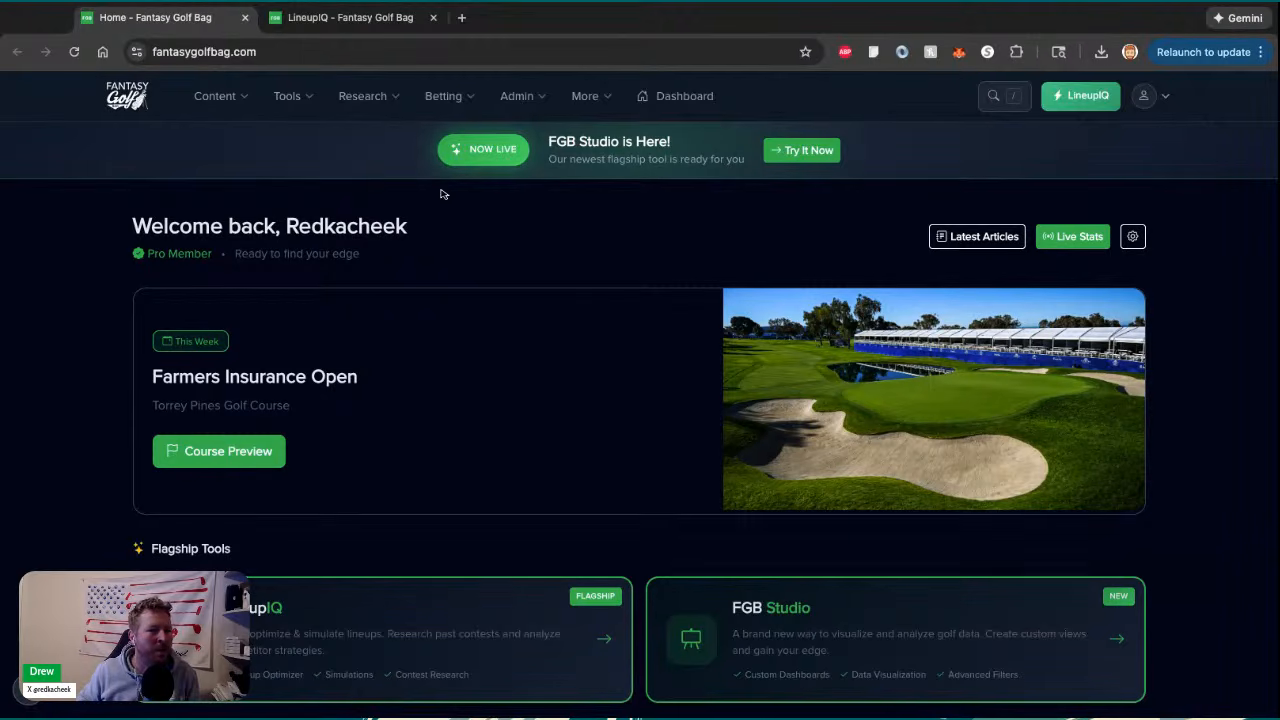
scroll(403, 366, "down", 2)
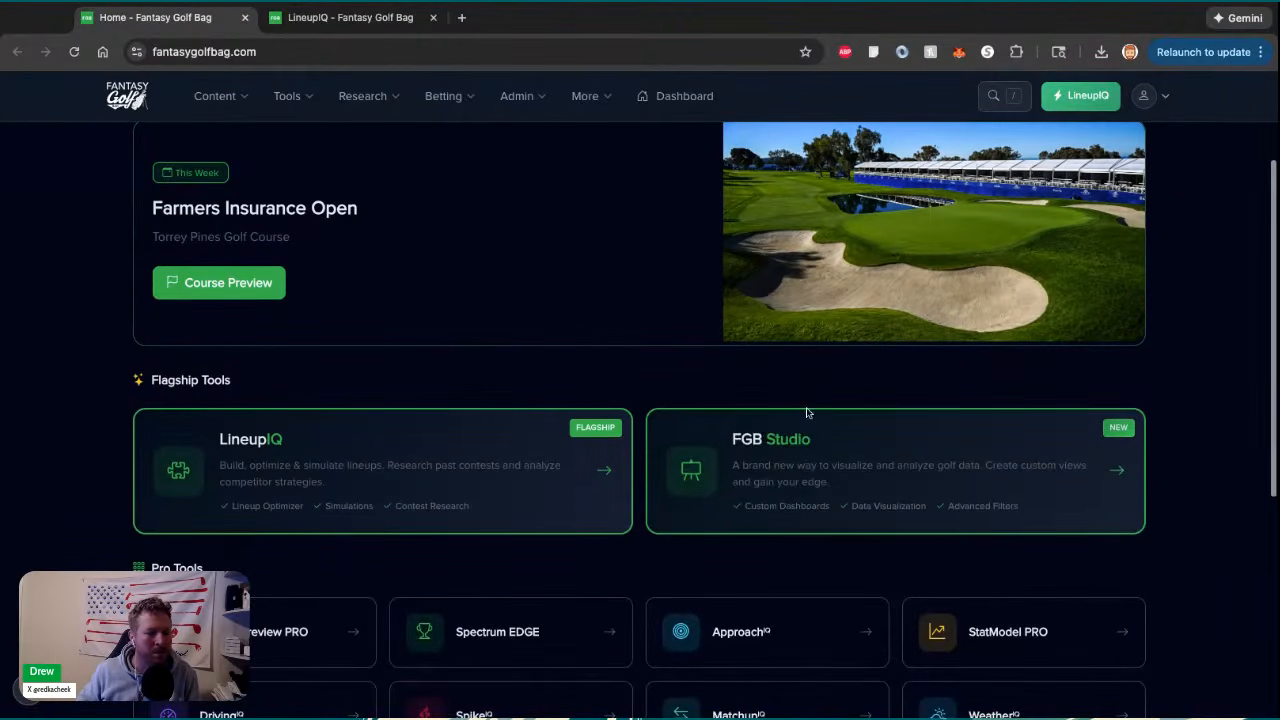
left_click(818, 477)
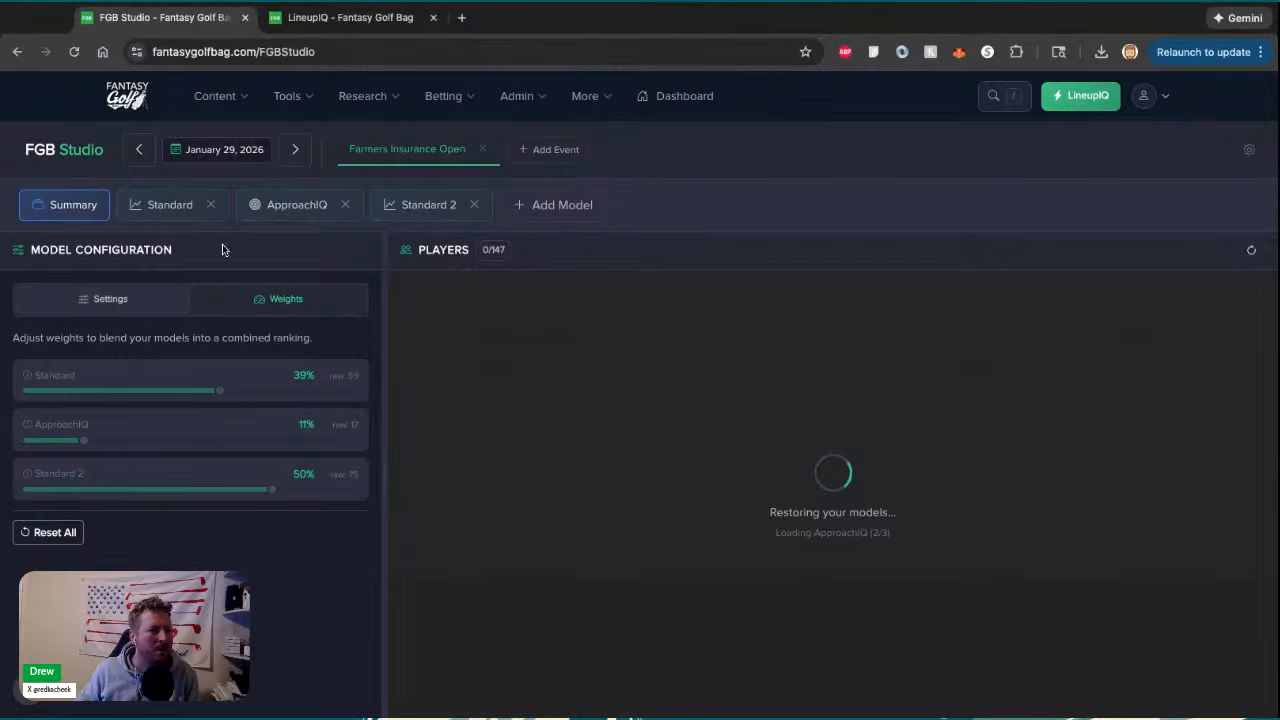
left_click(335, 17)
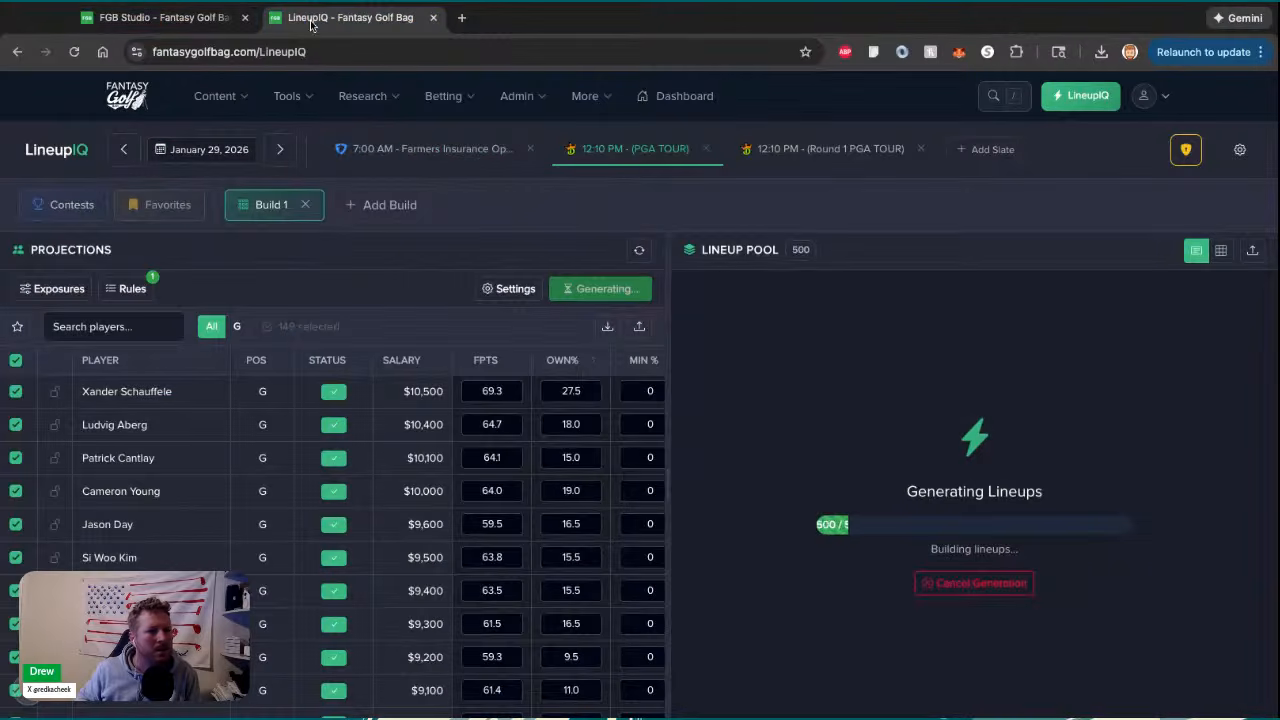
Add another Standard model in FGB Studio with the timeframe Last 12 Months and Last 50 Rounds
left_click(203, 18)
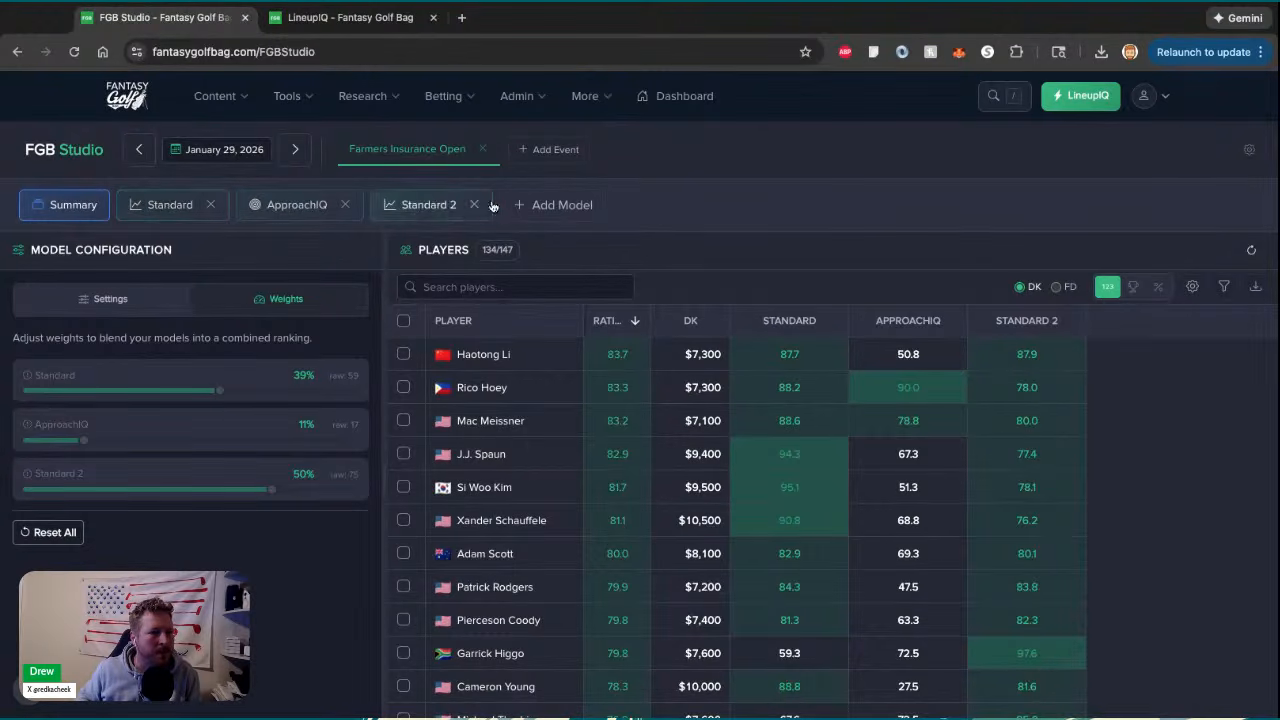
left_click(552, 204)
left_click(522, 357)
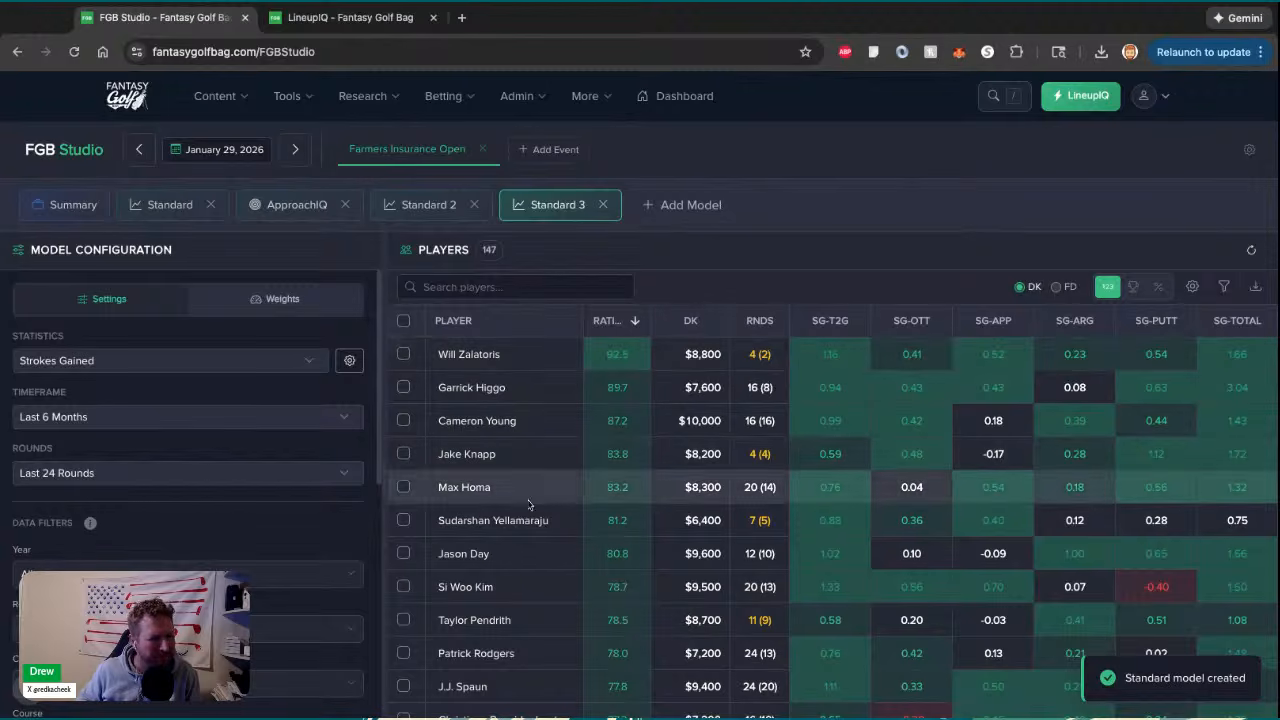
left_click(210, 423)
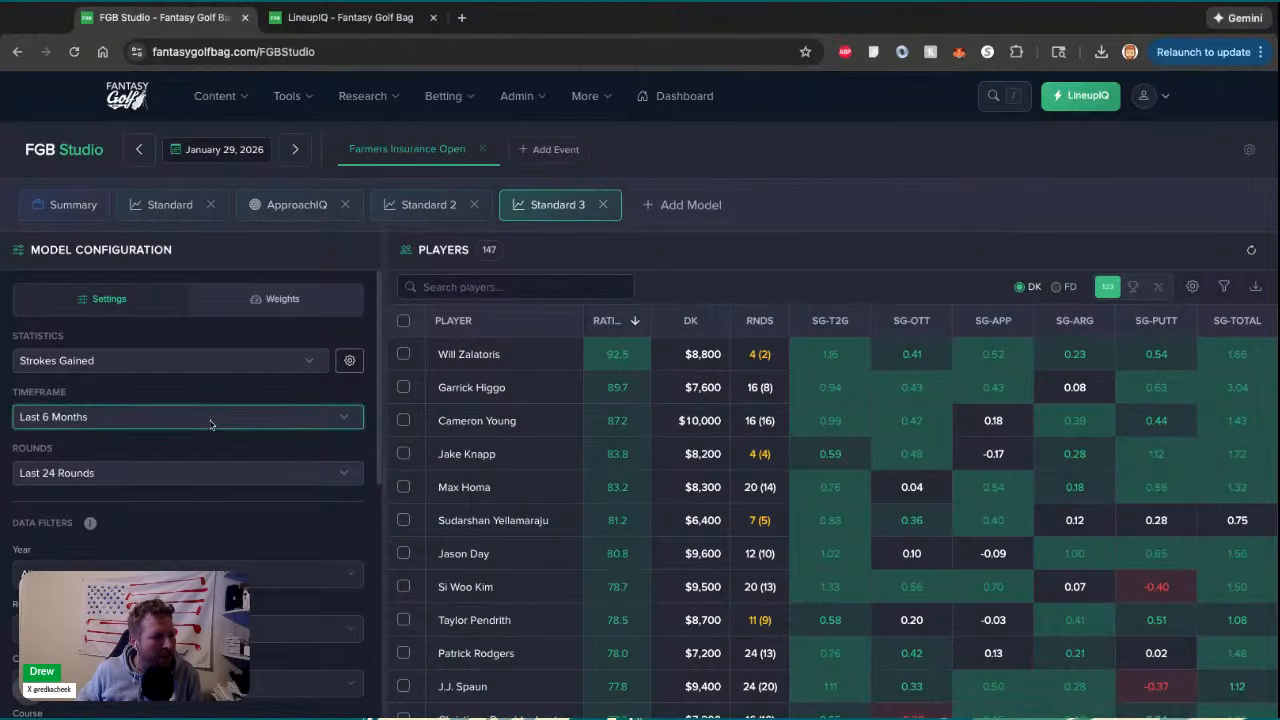
left_click(162, 470)
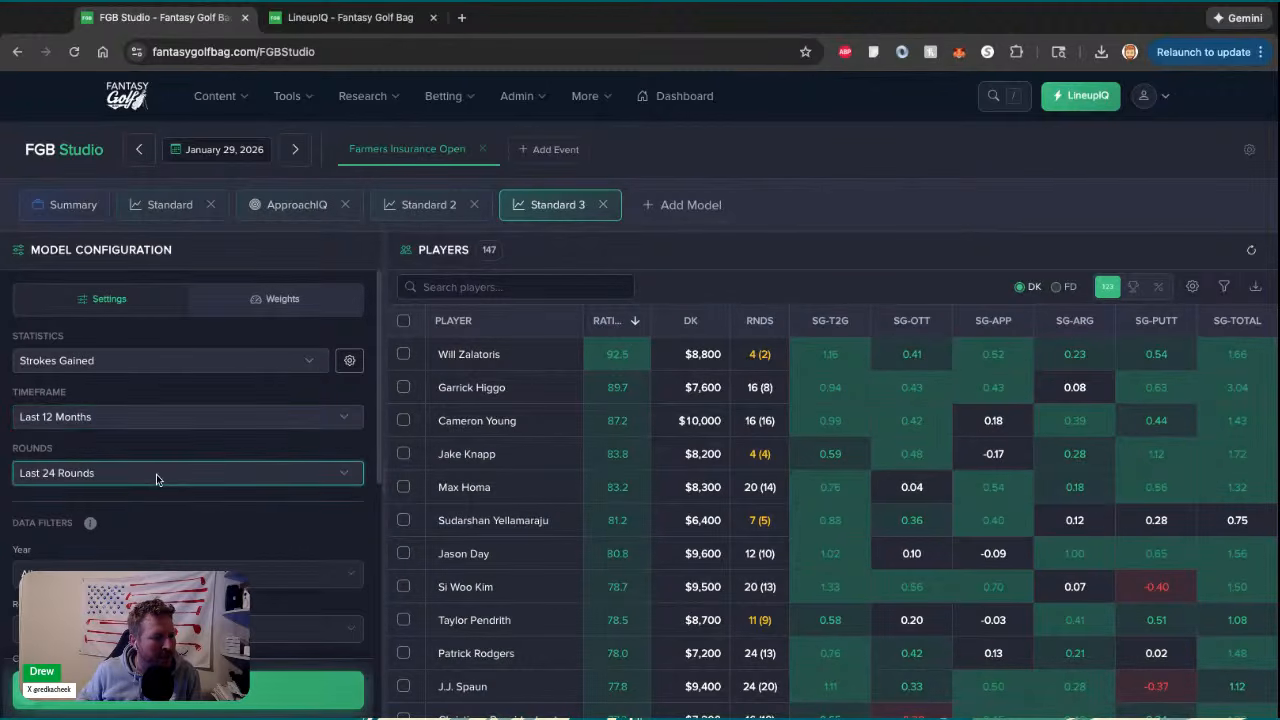
left_click(141, 532)
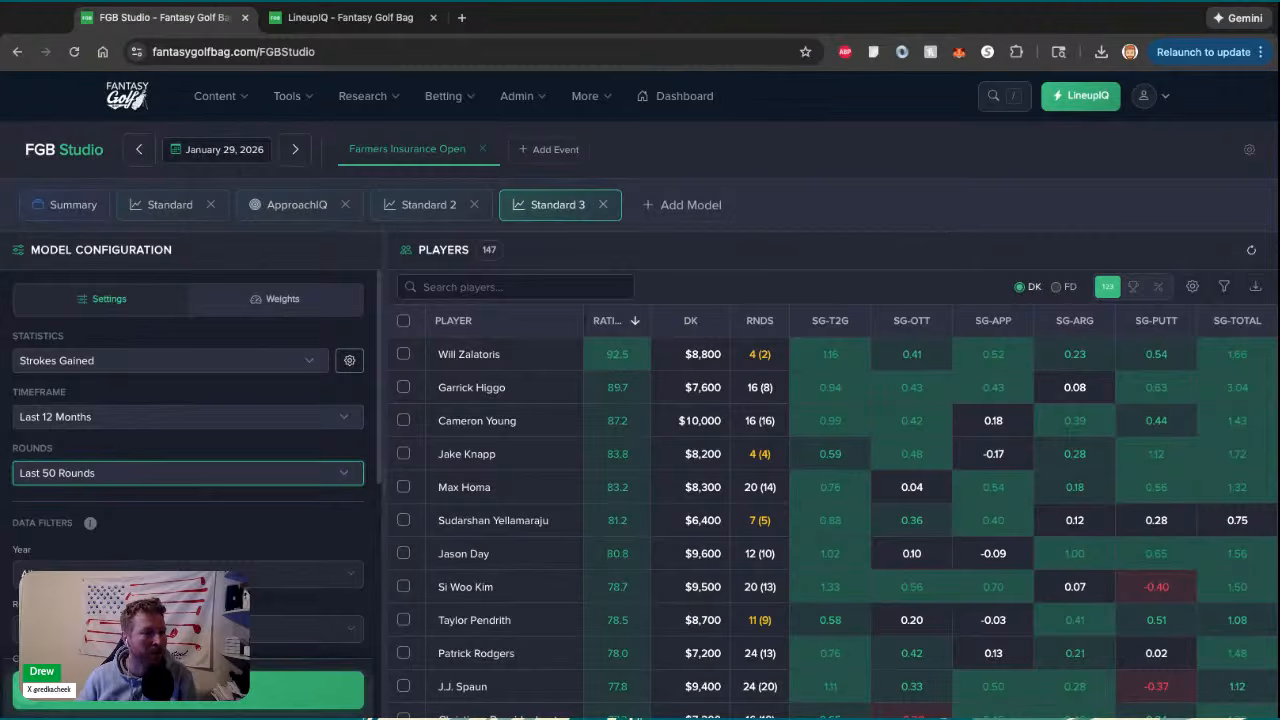
Open the Blog & Articles page in a separate browser tab and return to the FGB Studio model settings
mouse_move(218, 96)
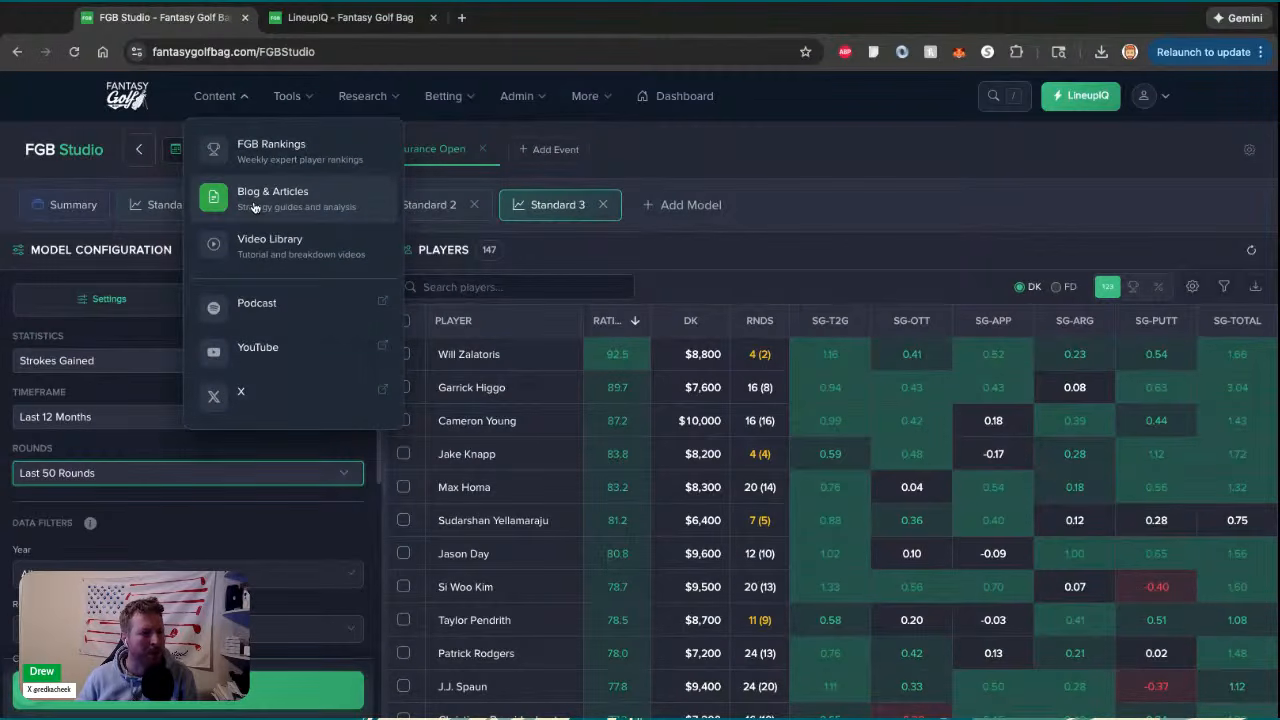
left_click(255, 207)
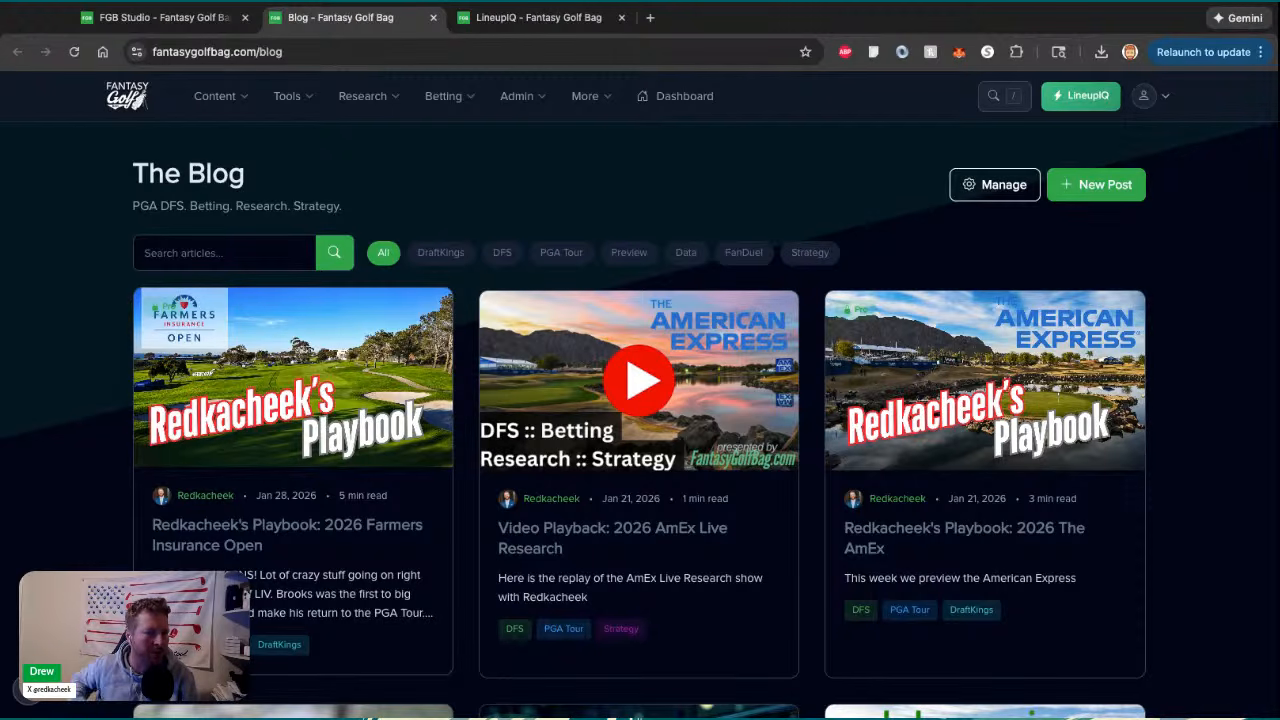
left_click(163, 16)
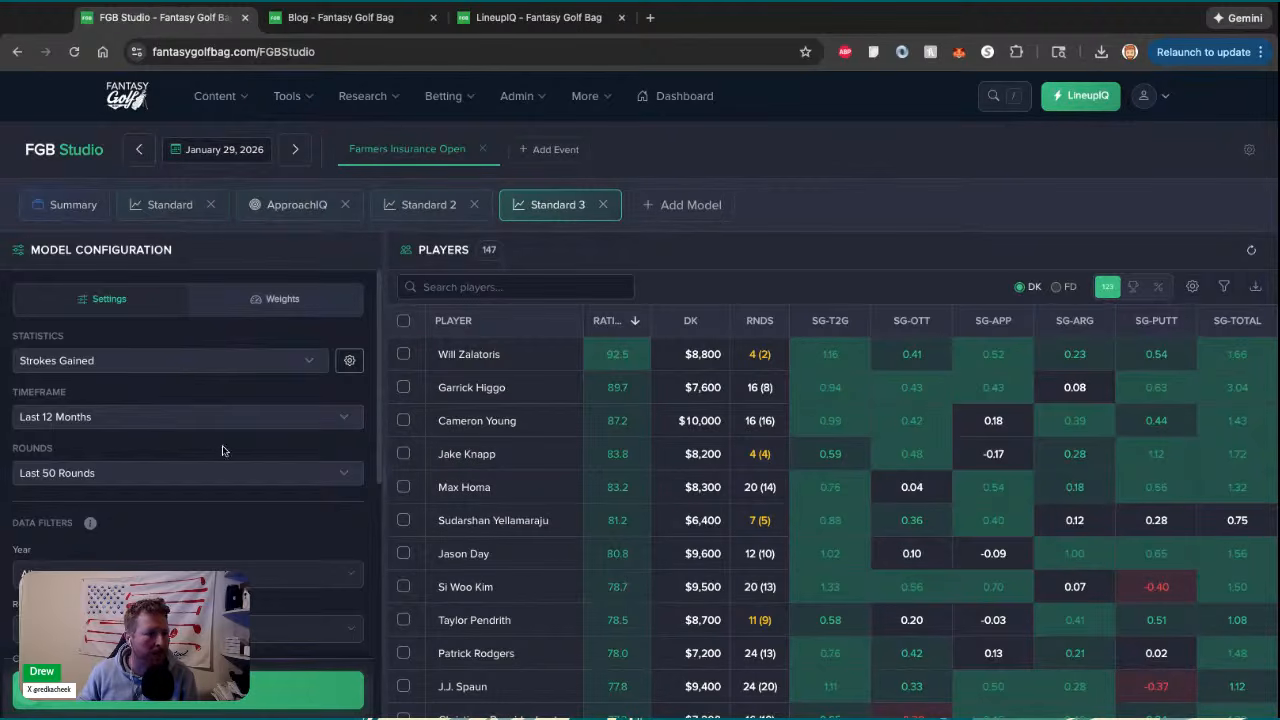
scroll(222, 450, "down", 3)
scroll(270, 390, "up", 3)
Cancel the running lineup generation in LineupIQ and check the generation settings
left_click(560, 18)
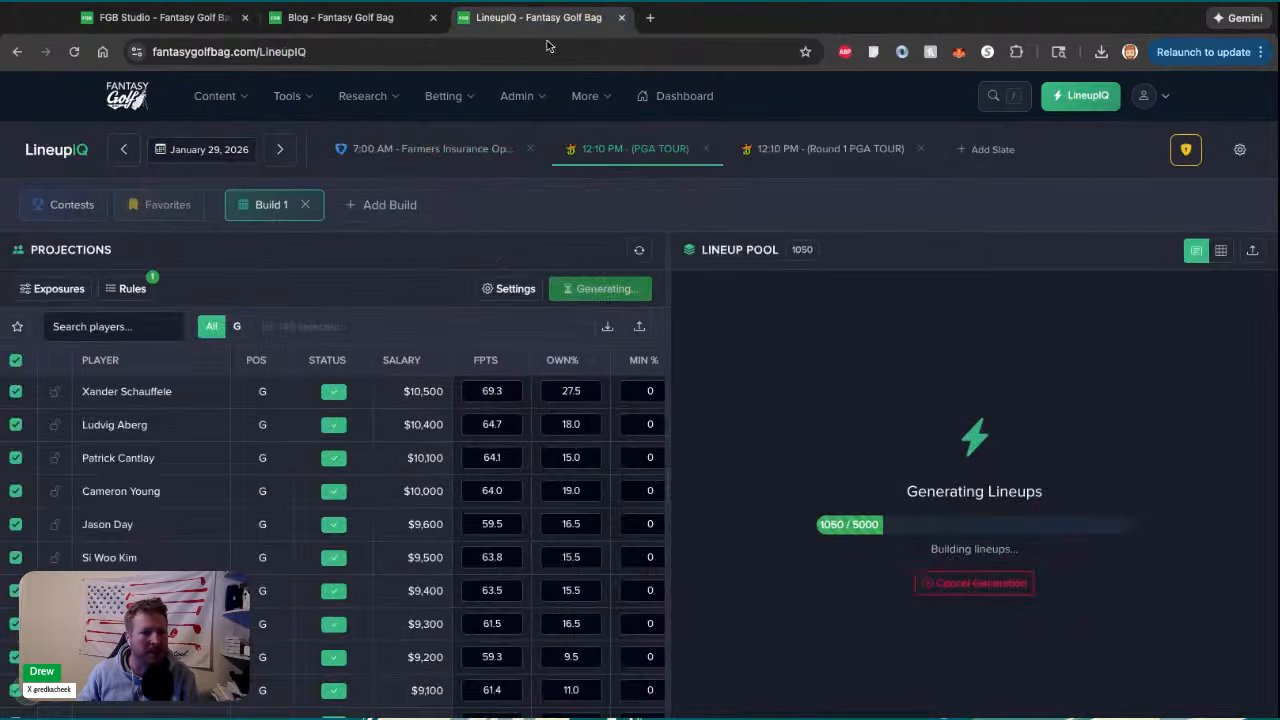
left_click(972, 583)
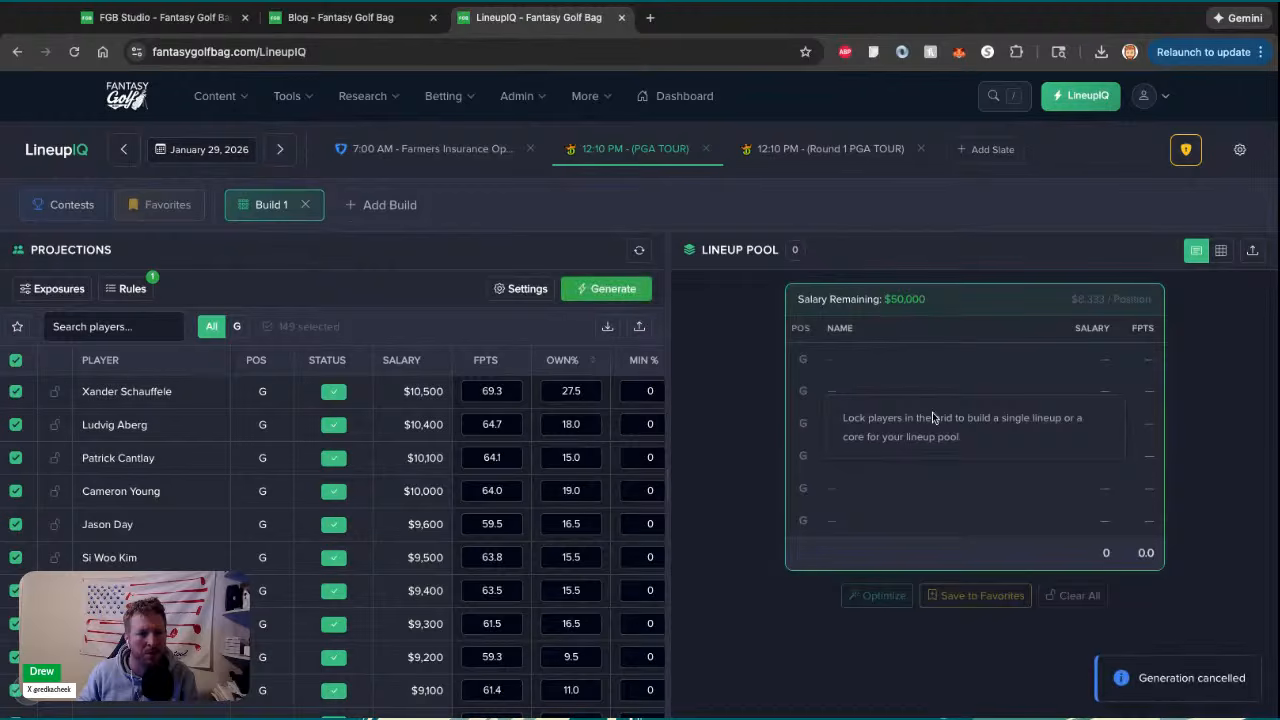
left_click(519, 288)
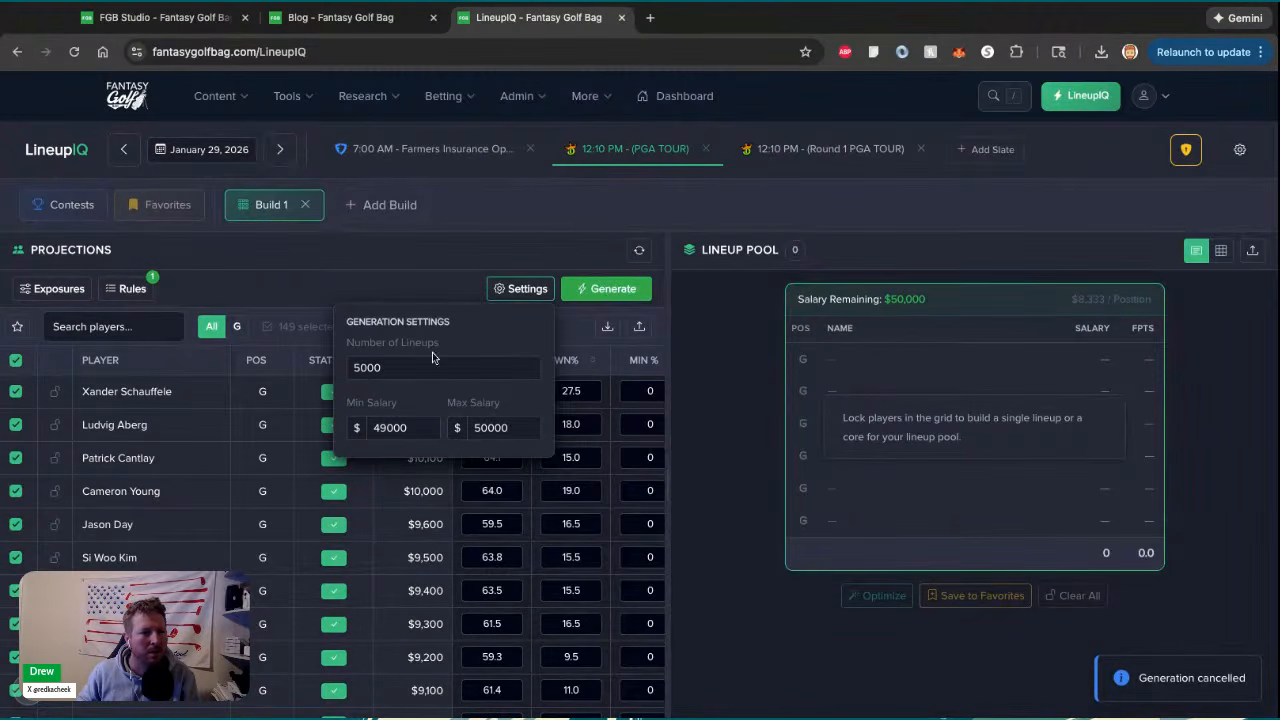
left_click(358, 367)
left_click(376, 285)
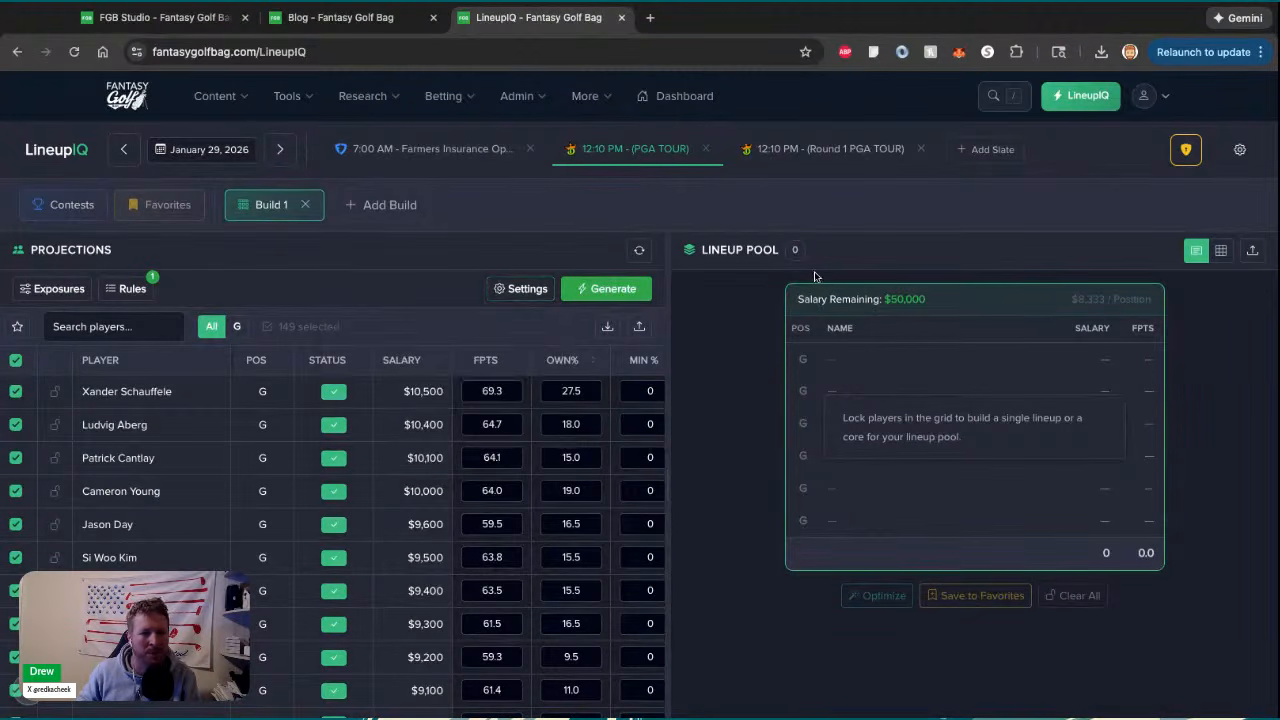
Try to import PGA_TOUR_Build_1_Projections_2026-01-28.csv into the lineup pool
left_click(1253, 250)
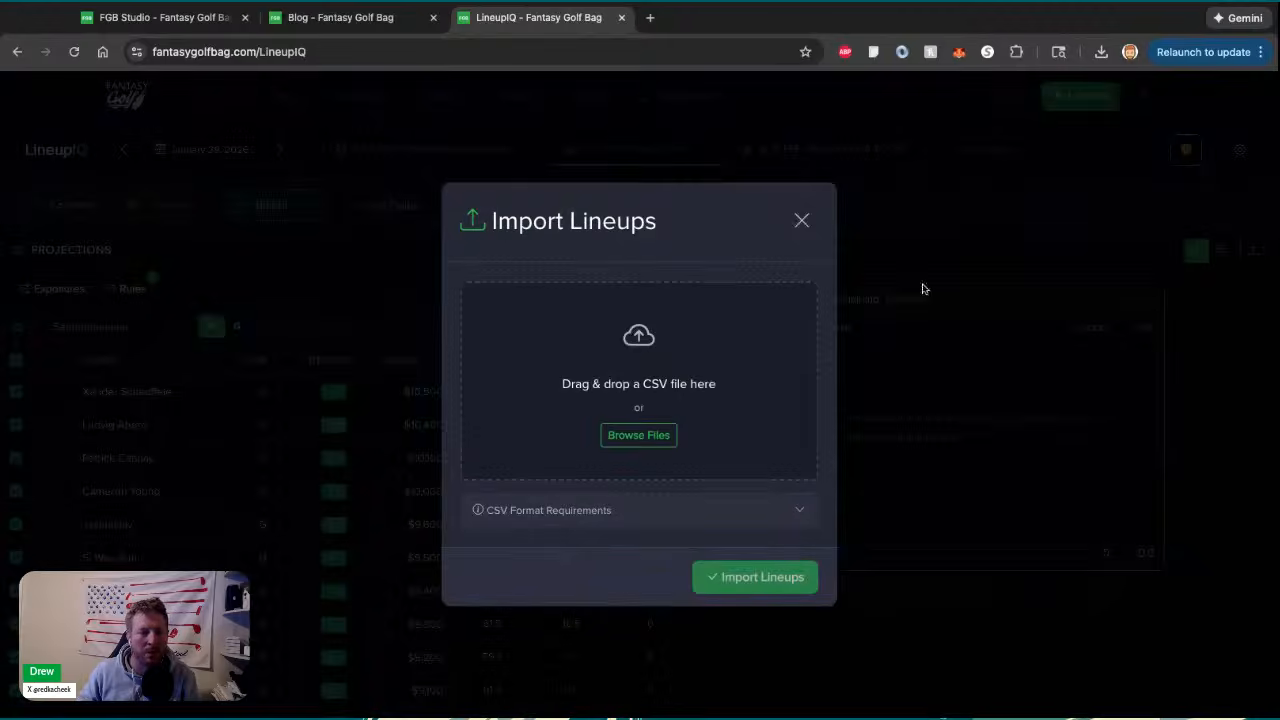
left_click(623, 434)
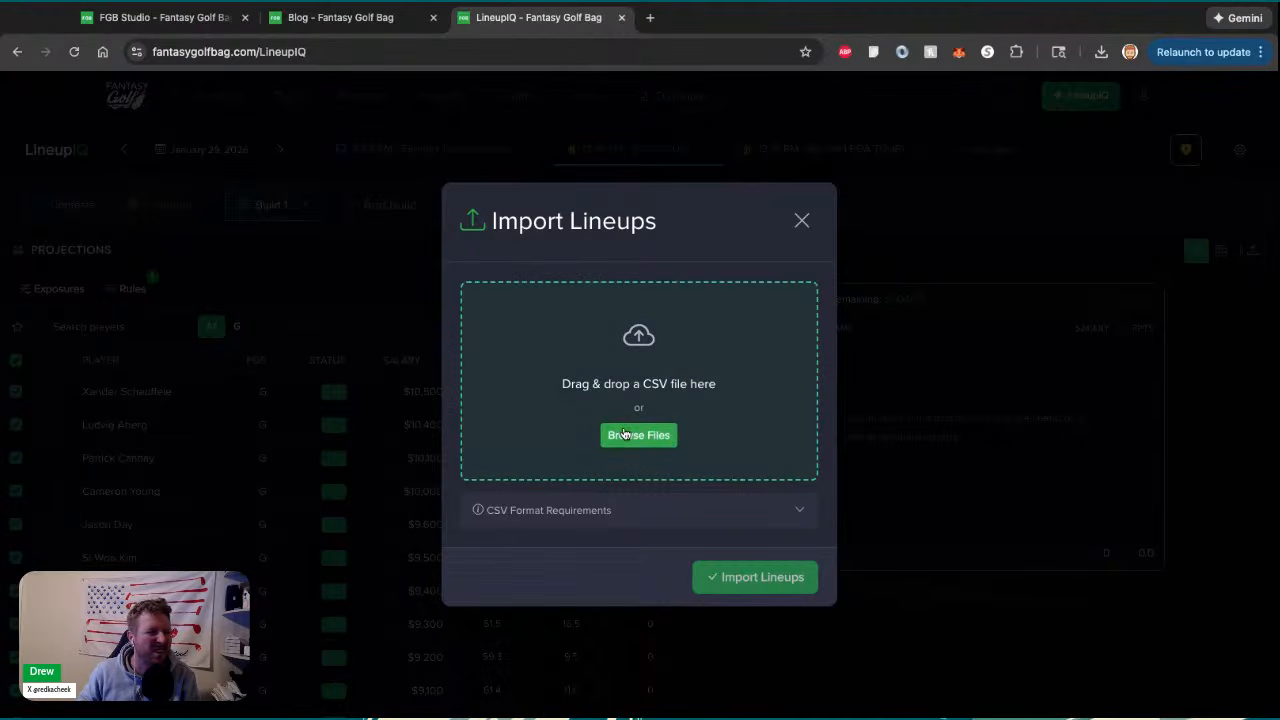
double_click(326, 217)
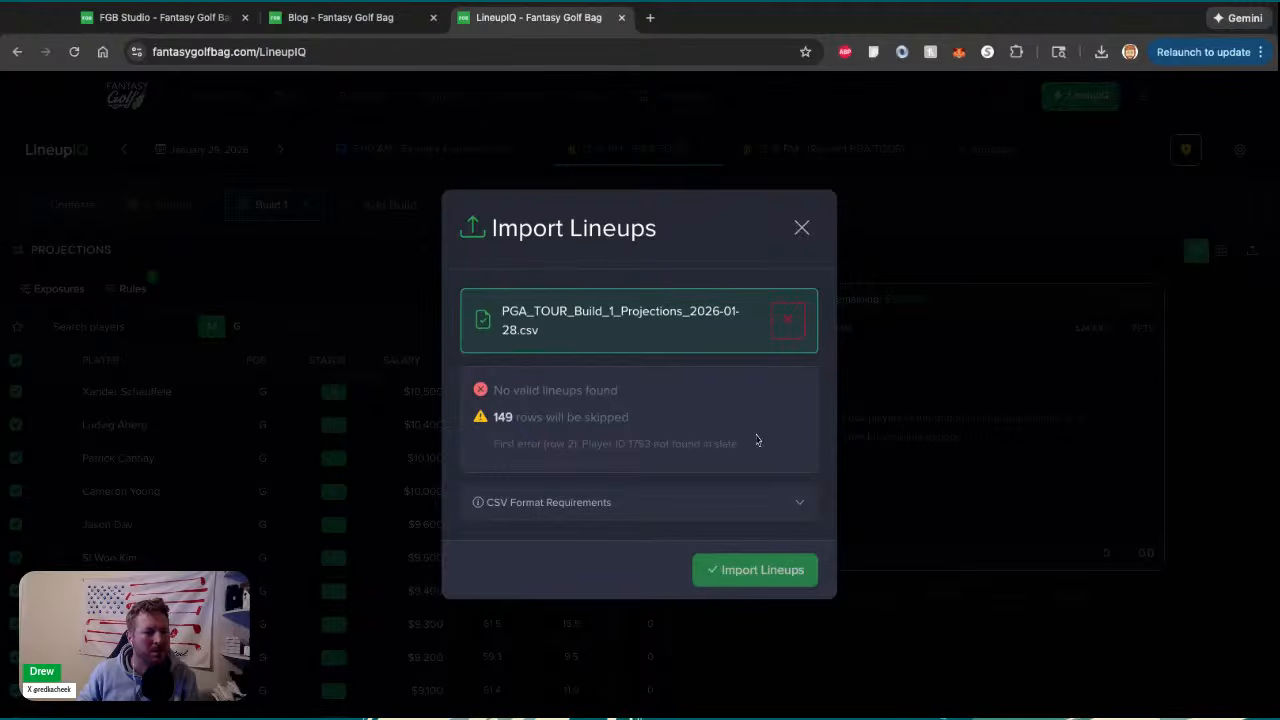
left_click(801, 227)
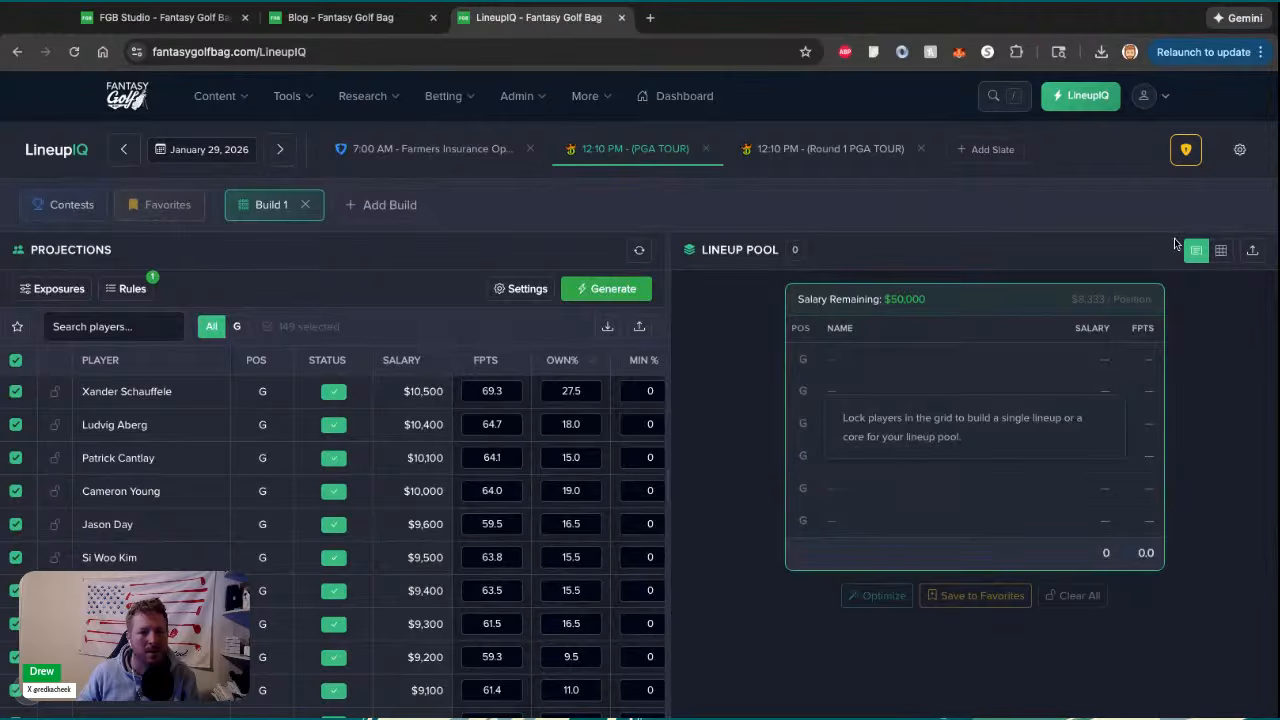
Import the prepared CSV file of lineups into the Build 1 lineup pool
left_click(1252, 255)
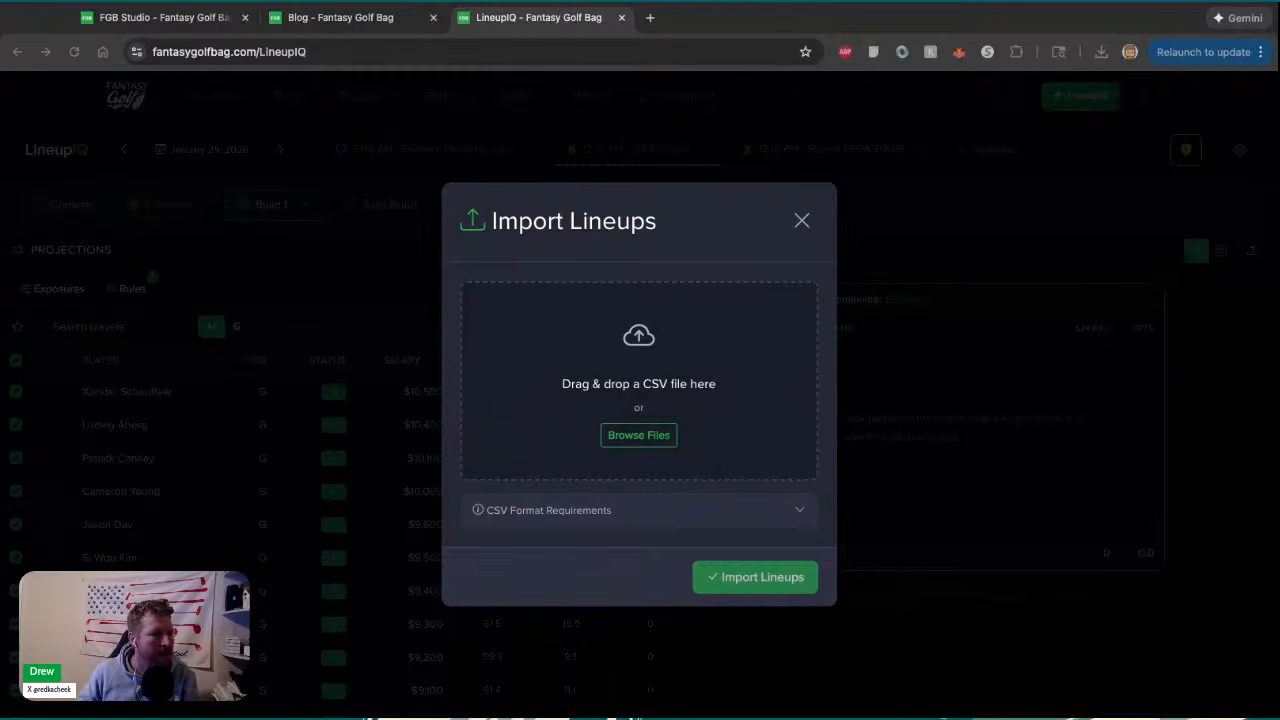
left_click_drag(828, 381, 640, 381)
left_click(738, 545)
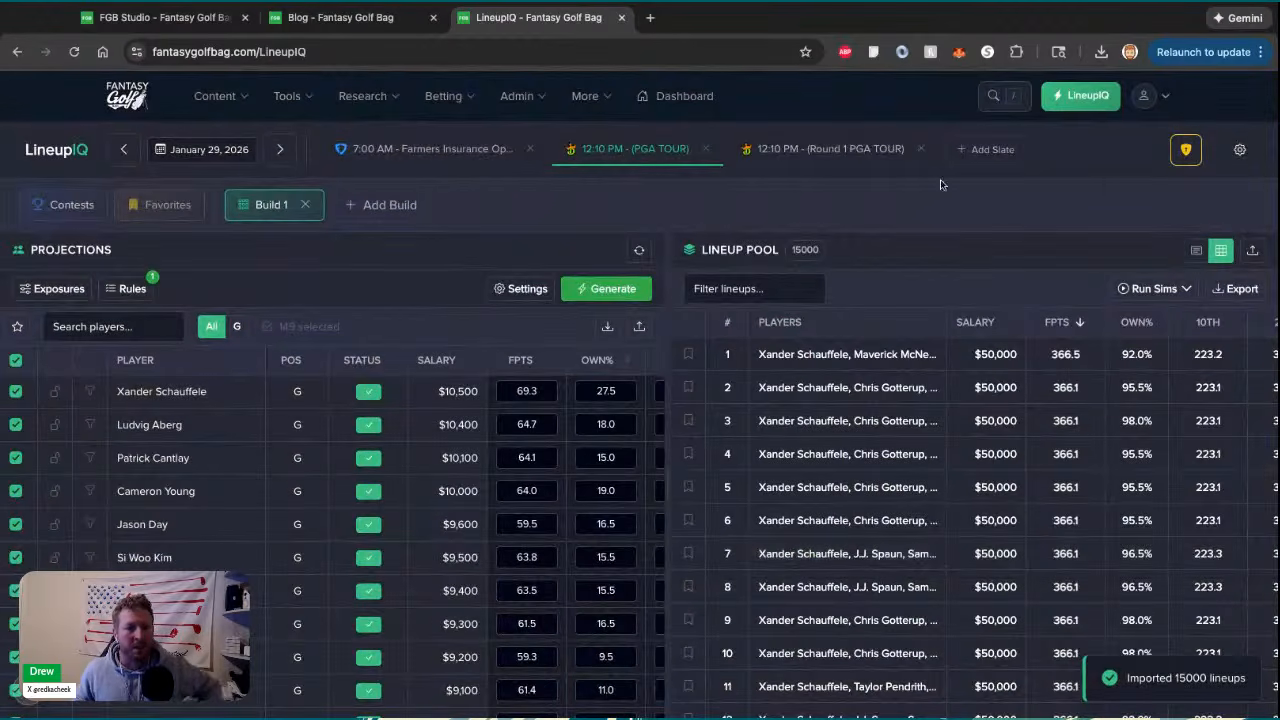
Sort the projections by exposure percentage, highest first, and review the players' exposures
scroll(577, 465, "right", 5)
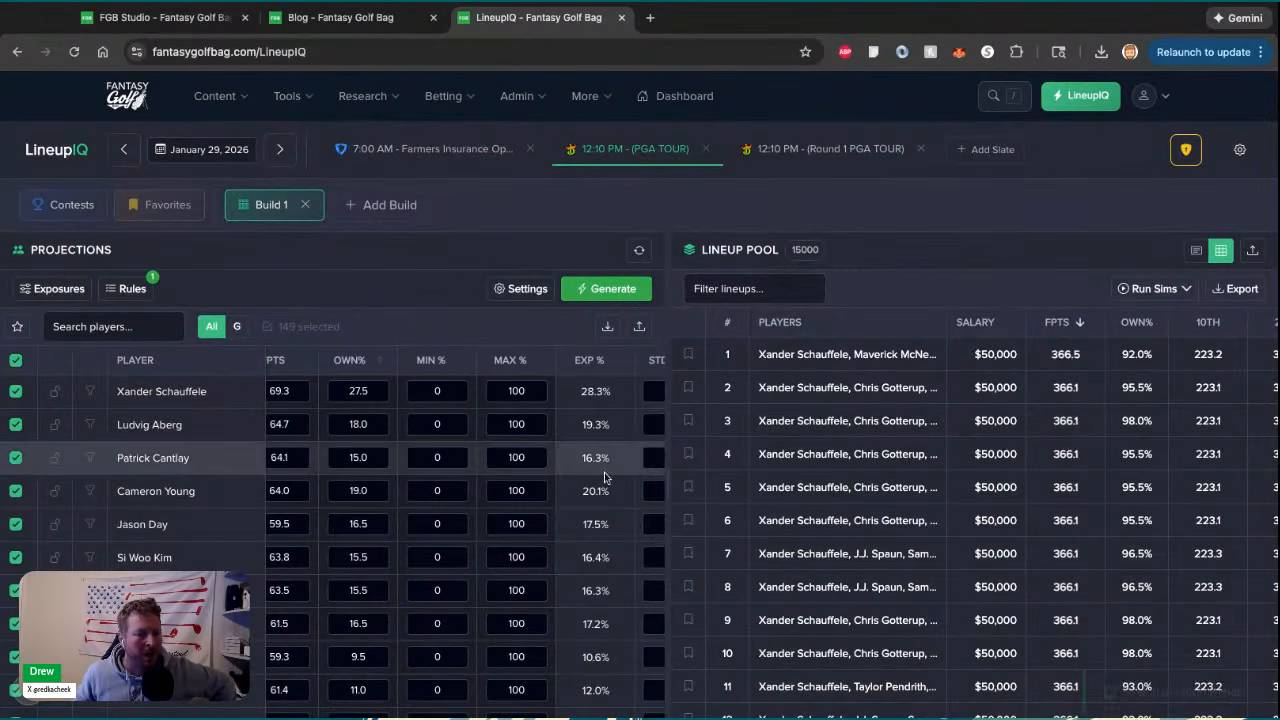
left_click(585, 362)
left_click(587, 362)
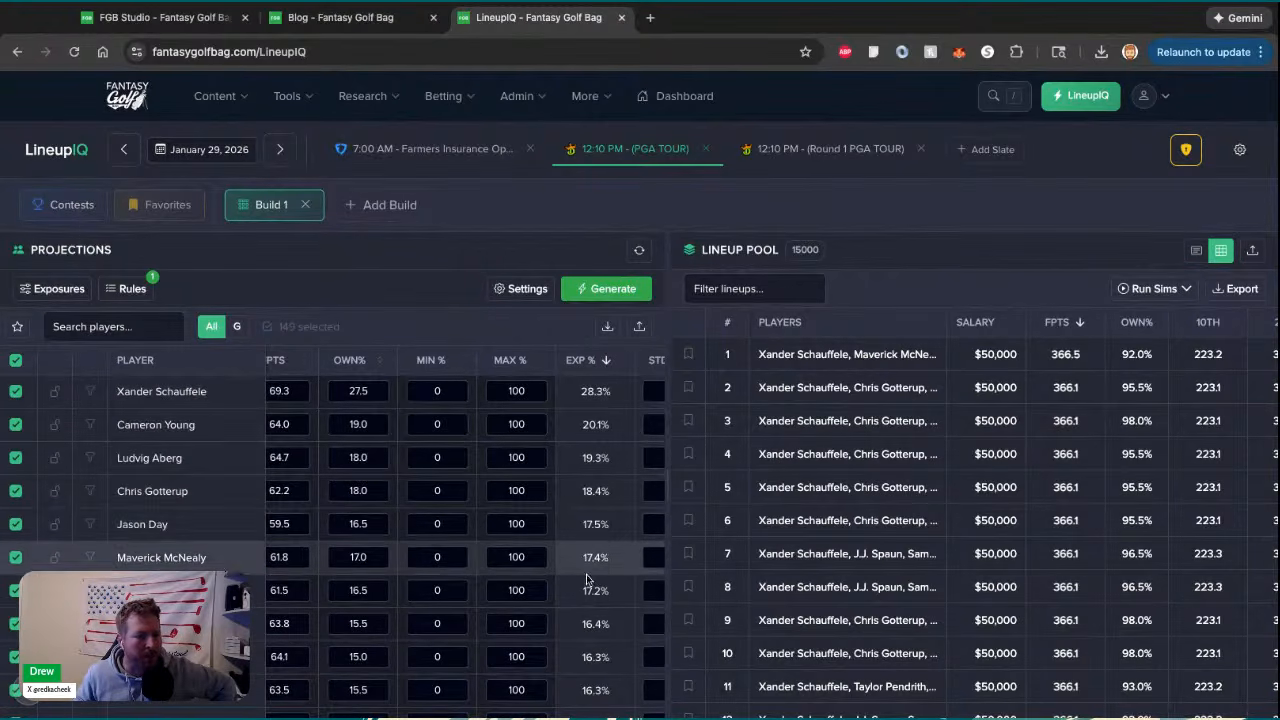
left_click(460, 522)
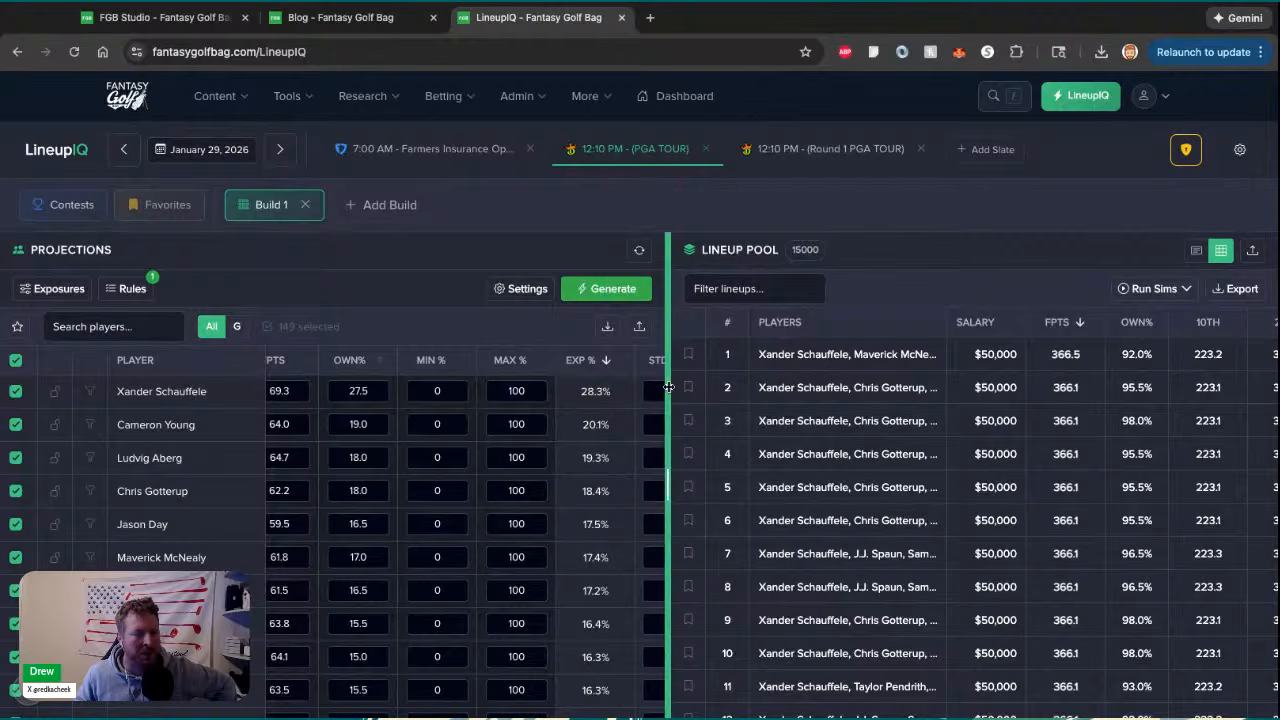
Filter the lineup pool to lineups with Xander Schauffele and Patrick Rodgers, sorting the players by filtered exposure, highest first
left_click_drag(668, 387, 852, 387)
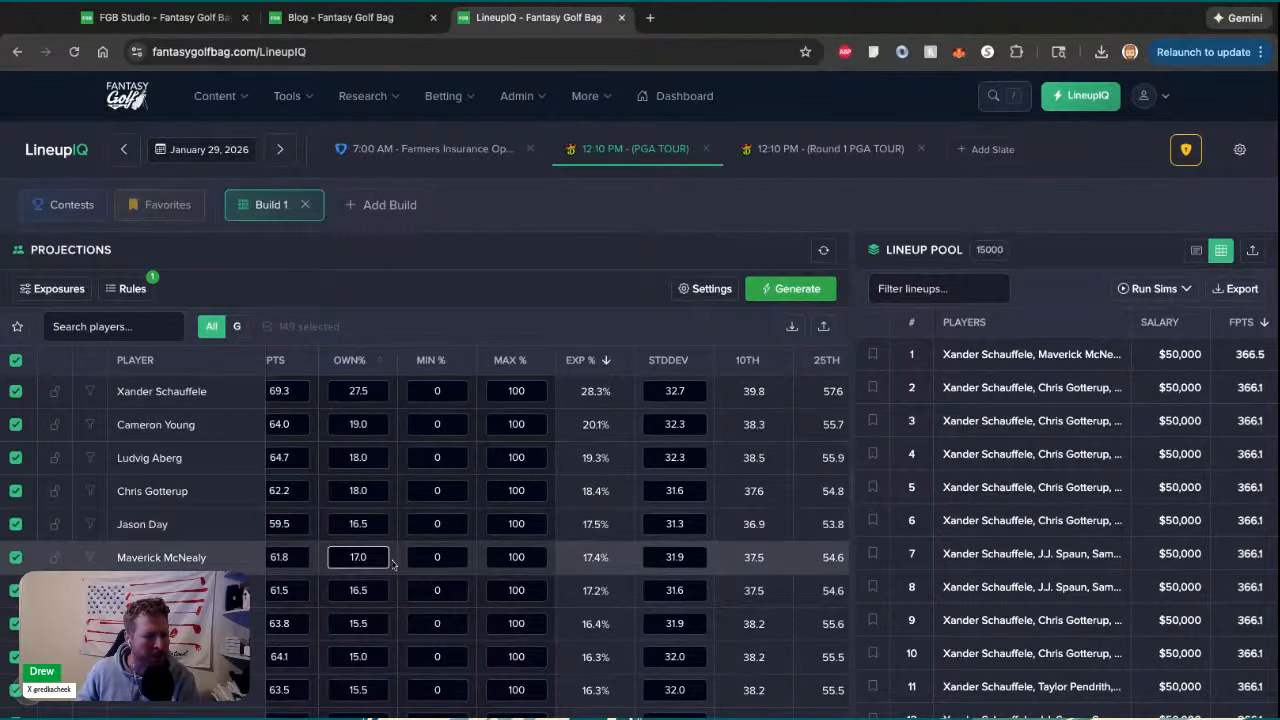
scroll(392, 563, "down", 1)
scroll(392, 560, "up", 1)
scroll(160, 437, "up", 2)
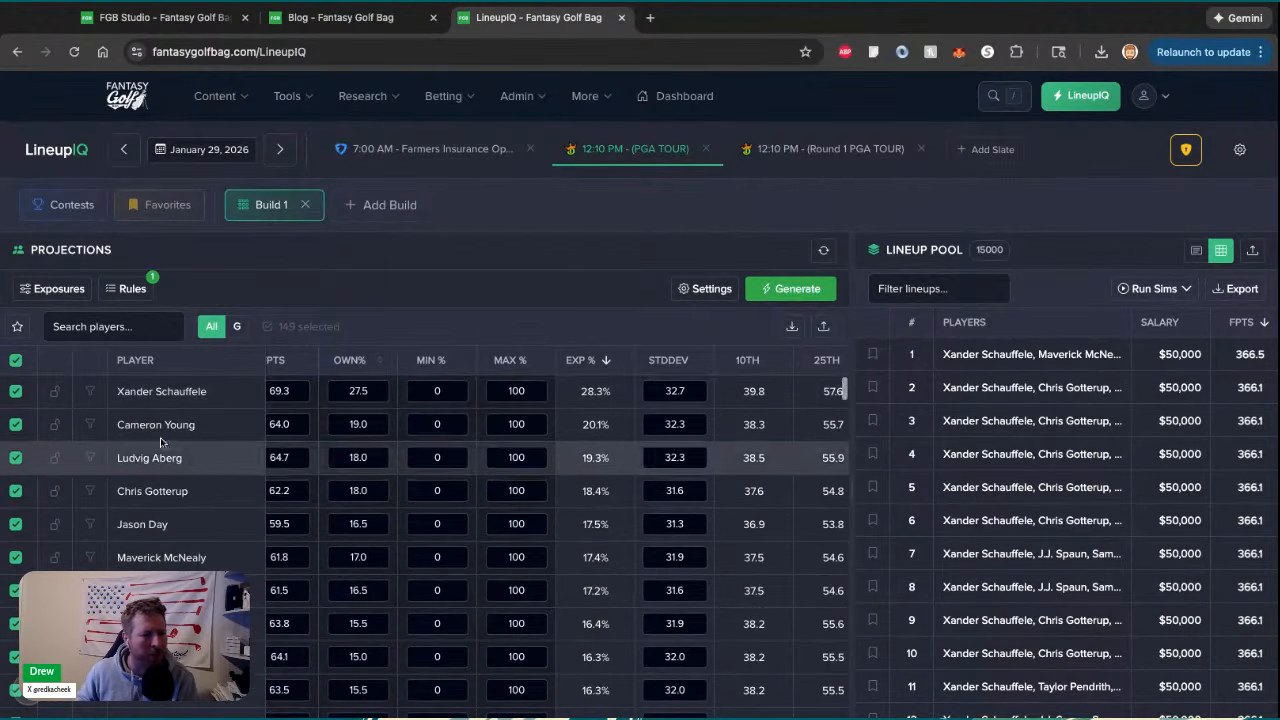
left_click(90, 391)
left_click(662, 360)
left_click(665, 360)
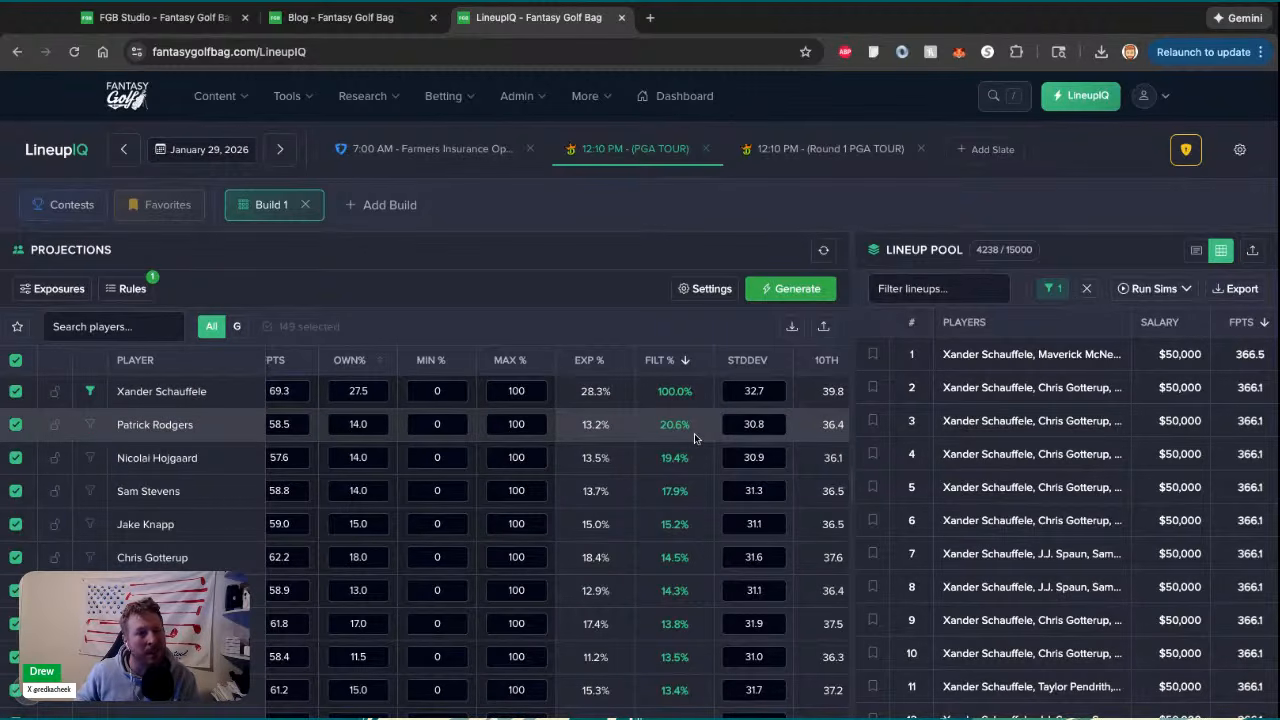
left_click(90, 425)
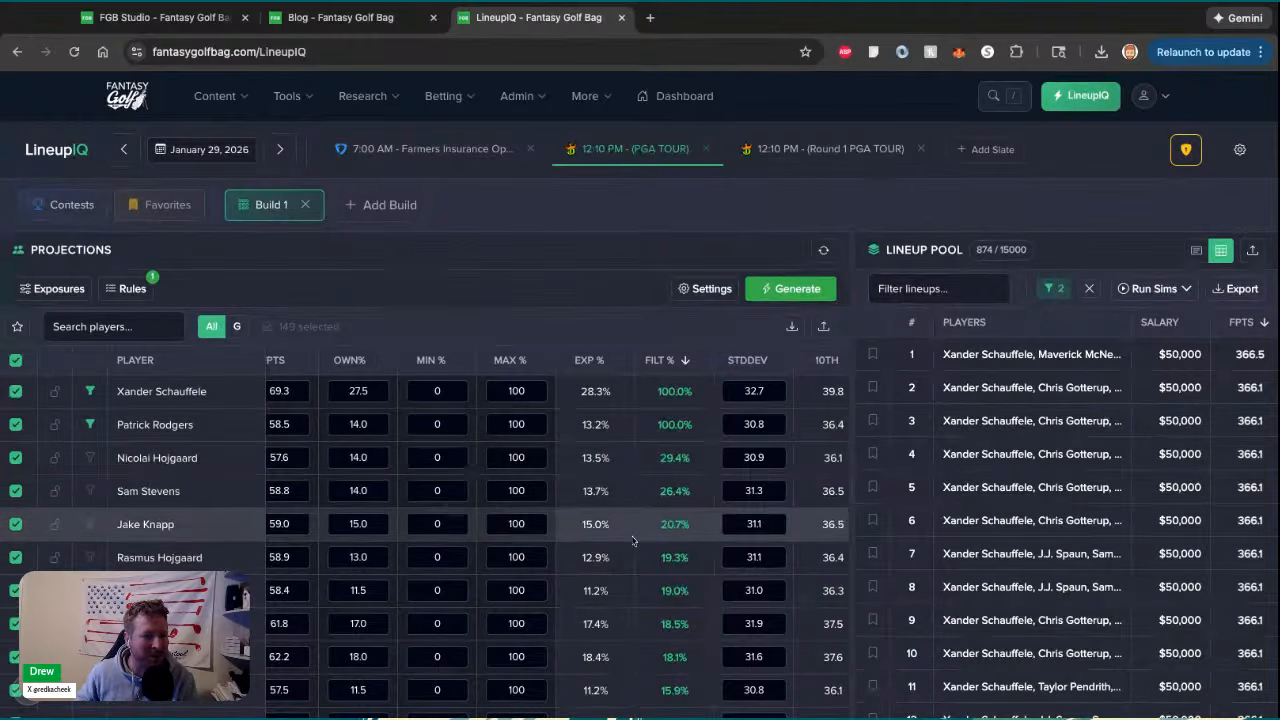
Clear the Patrick Rodgers and Xander Schauffele lineup filters and sort the projections by overall exposure, highest first
left_click(90, 427)
left_click(90, 391)
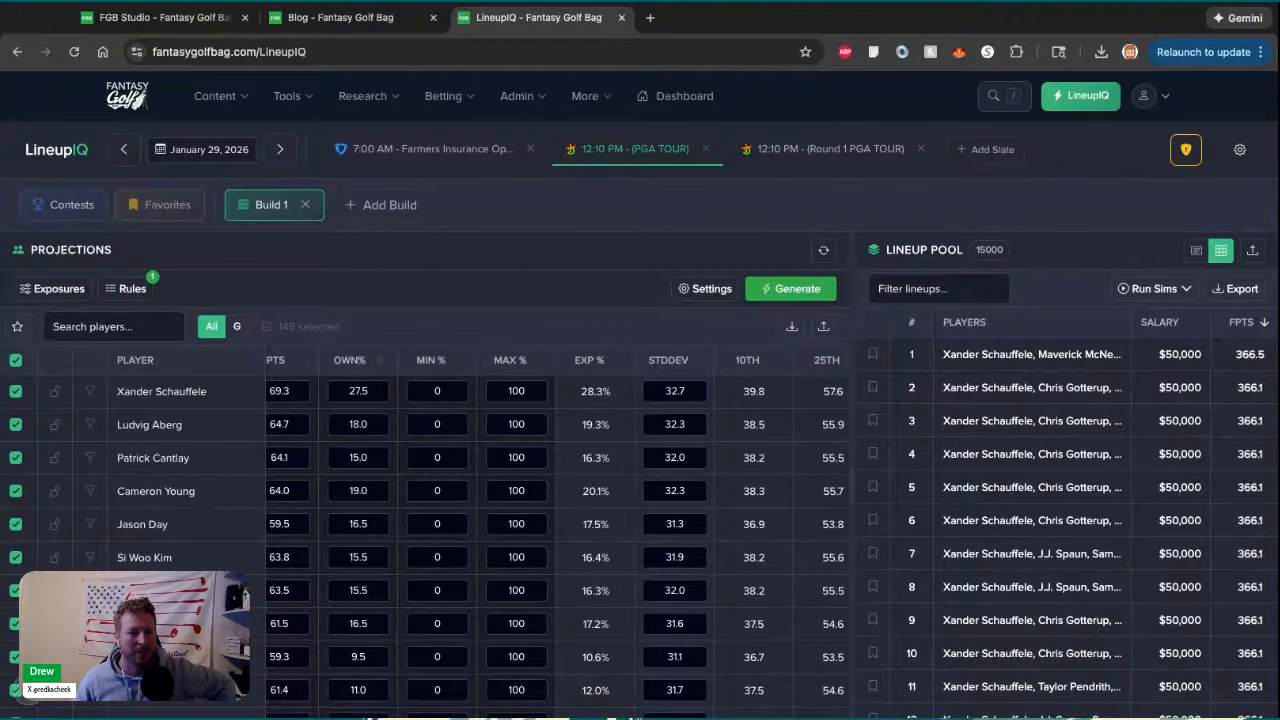
left_click(593, 362)
left_click(593, 360)
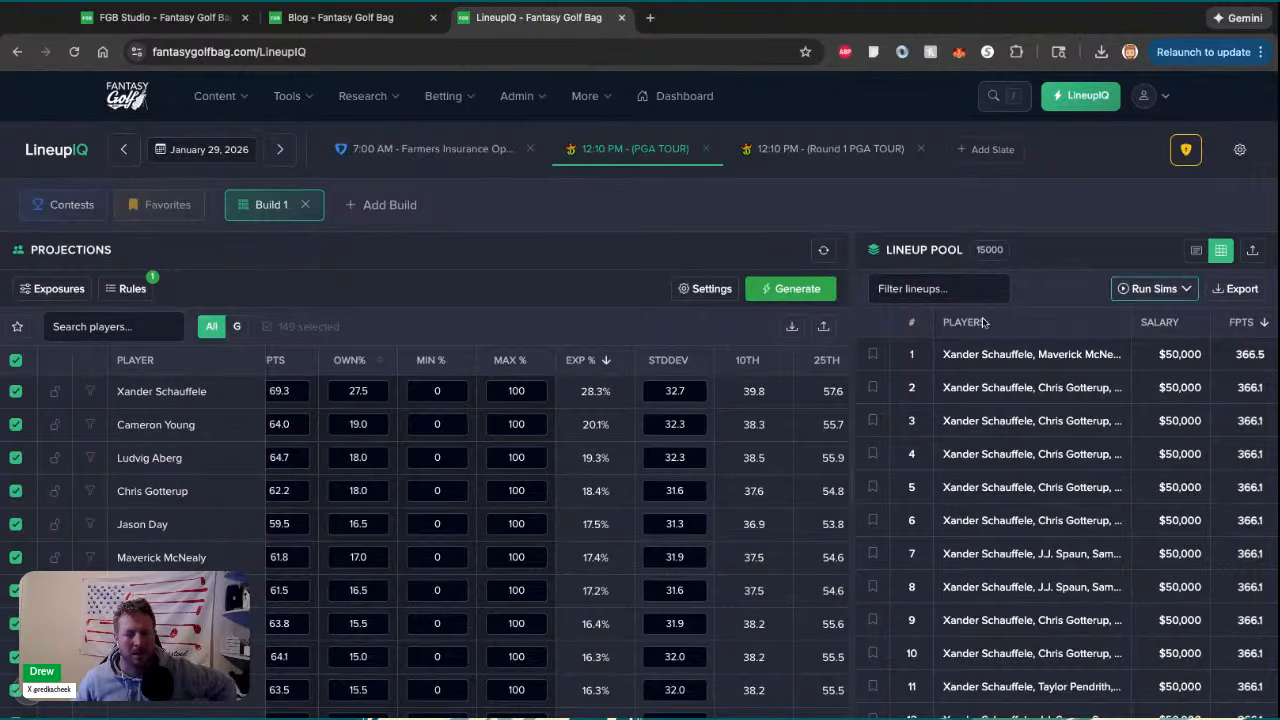
Widen the lineup pool and run a Quick Sims simulation on the Build 1 lineups
left_click_drag(855, 345, 540, 345)
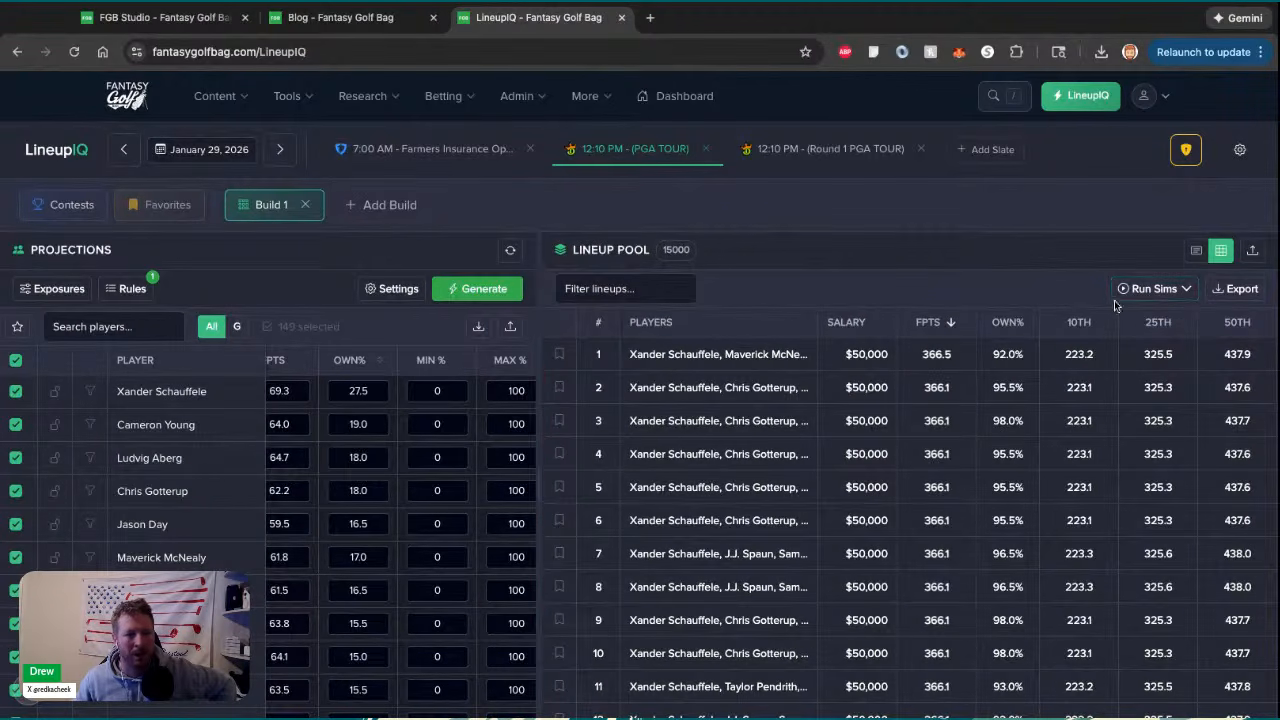
left_click(1152, 288)
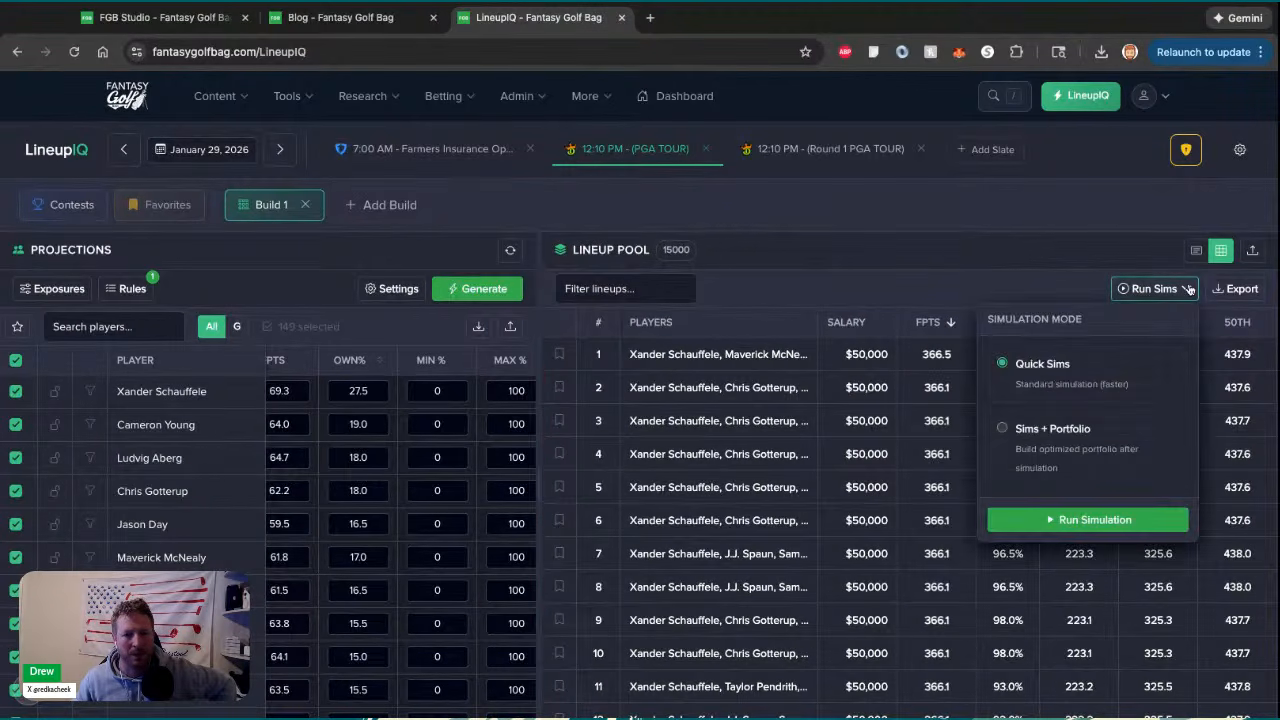
left_click(1095, 519)
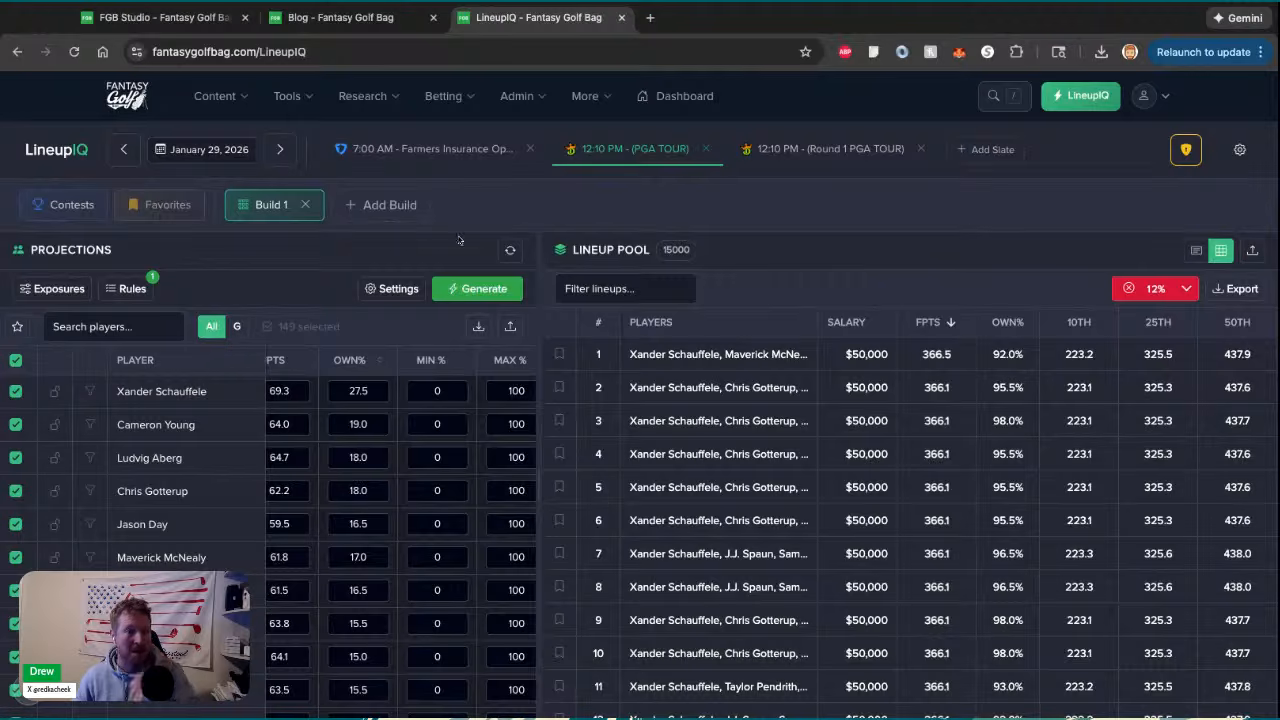
Add a second build to the slate and switch between it and Build 1, ending on Build 2
left_click(378, 204)
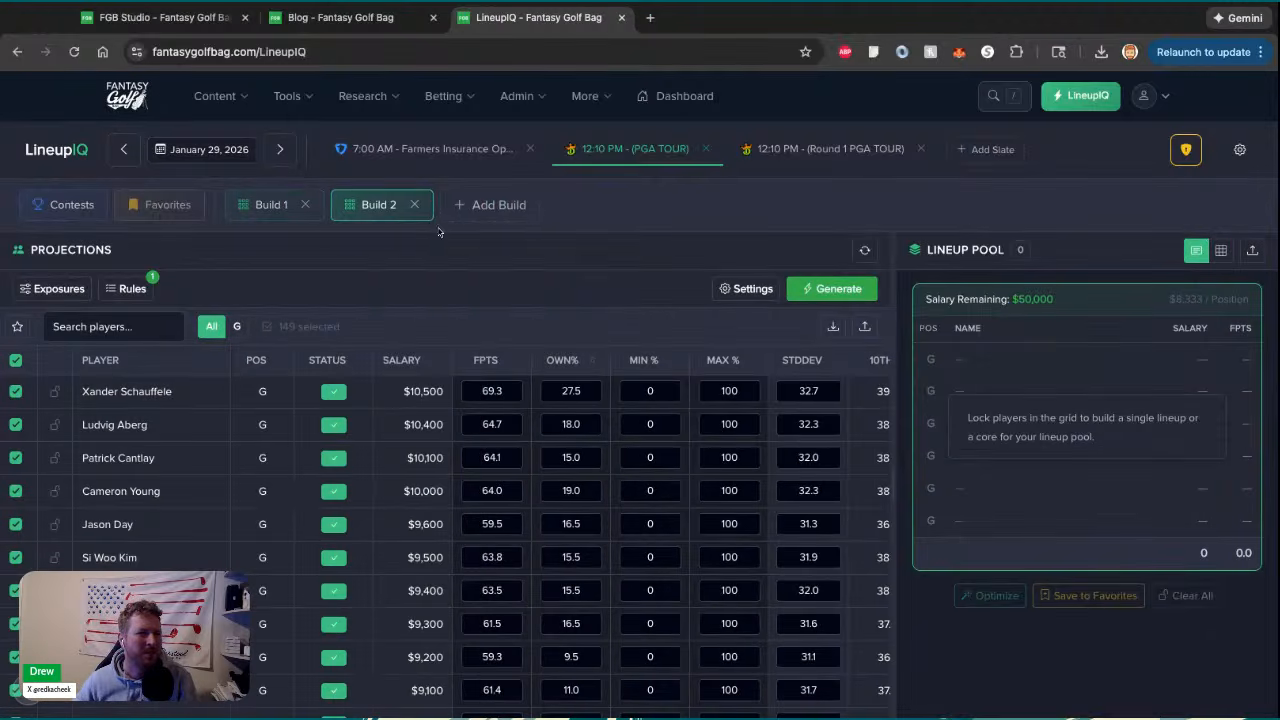
left_click(250, 210)
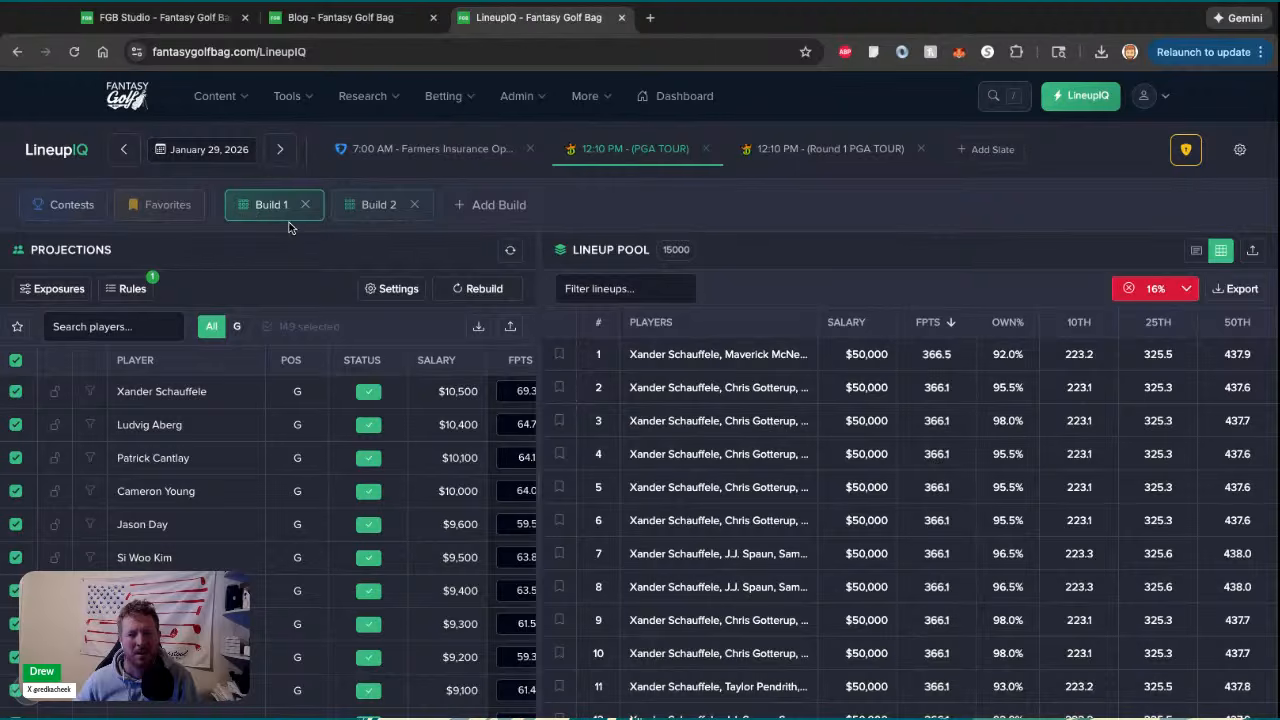
left_click(365, 207)
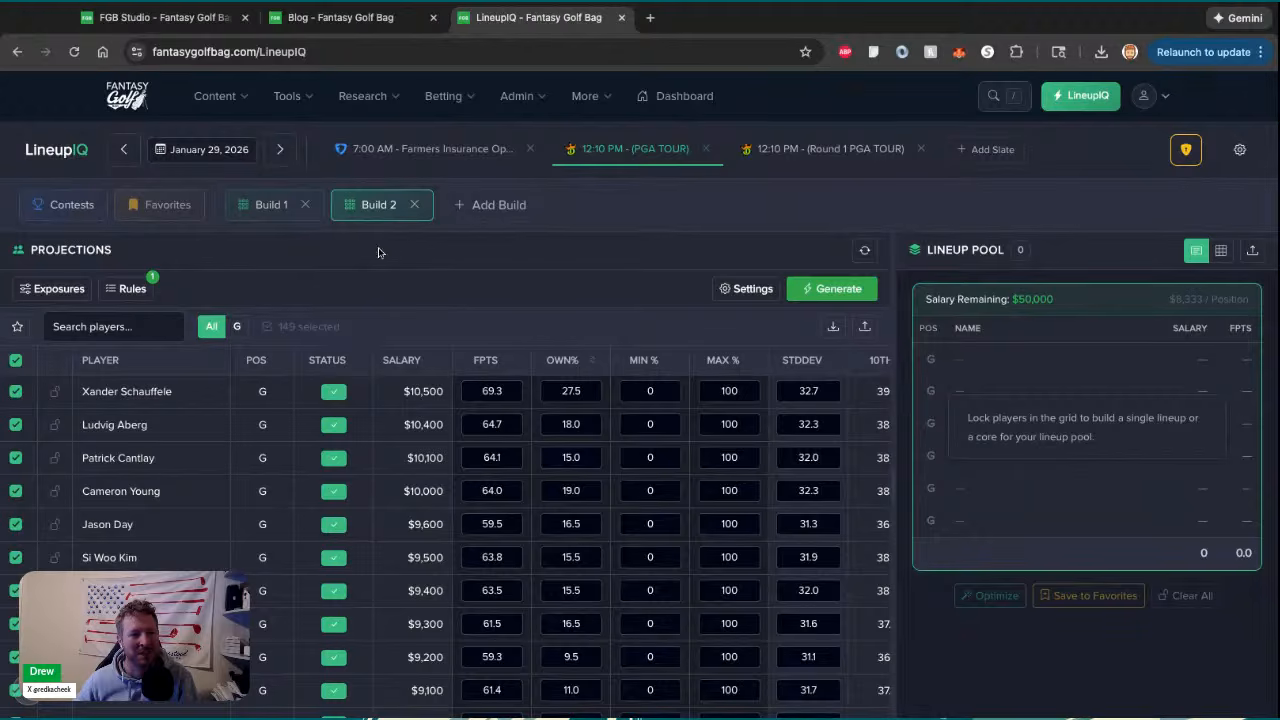
left_click(262, 216)
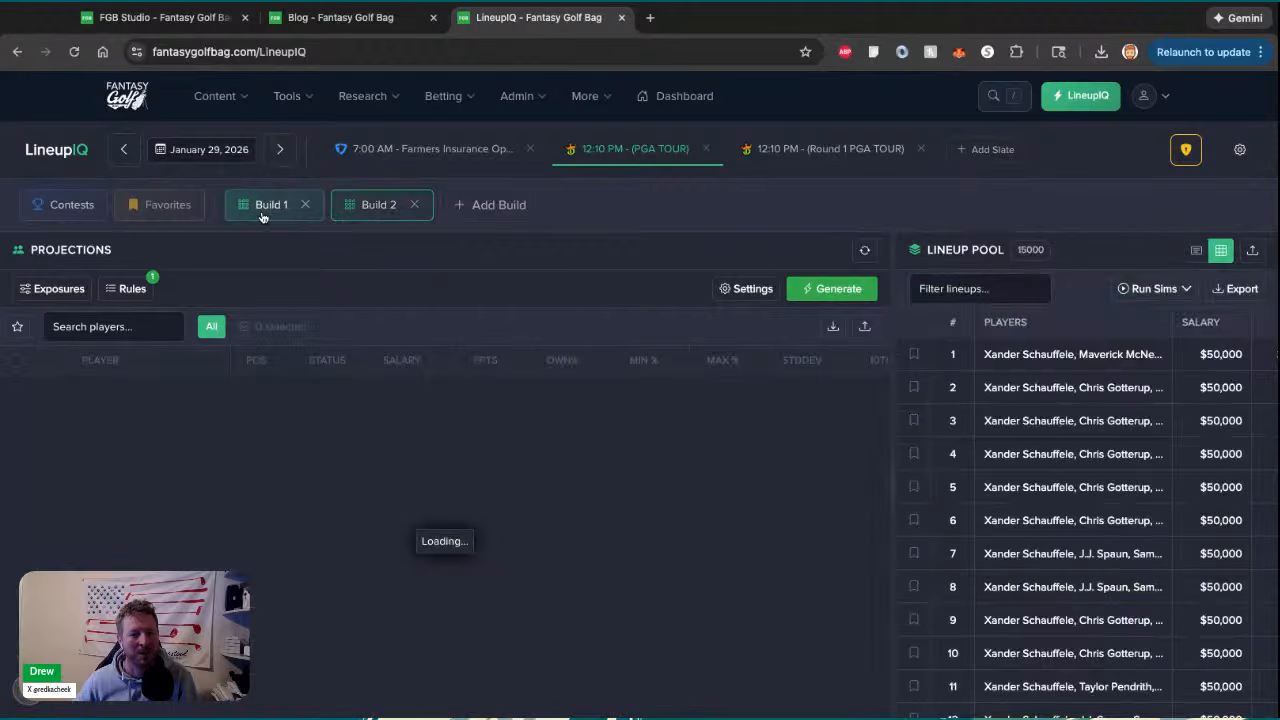
left_click(354, 218)
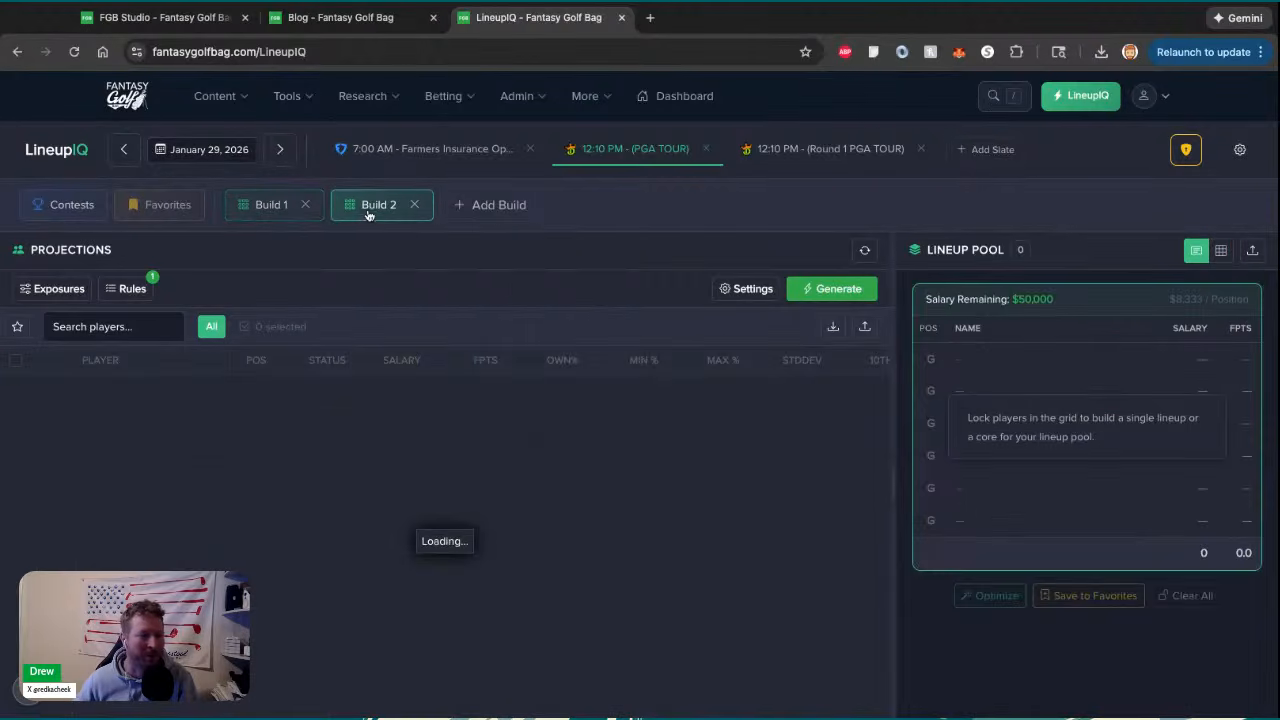
Import the lineups from generated_lineups_ids.csv into the Build 2 lineup pool
left_click(1252, 250)
left_click(655, 392)
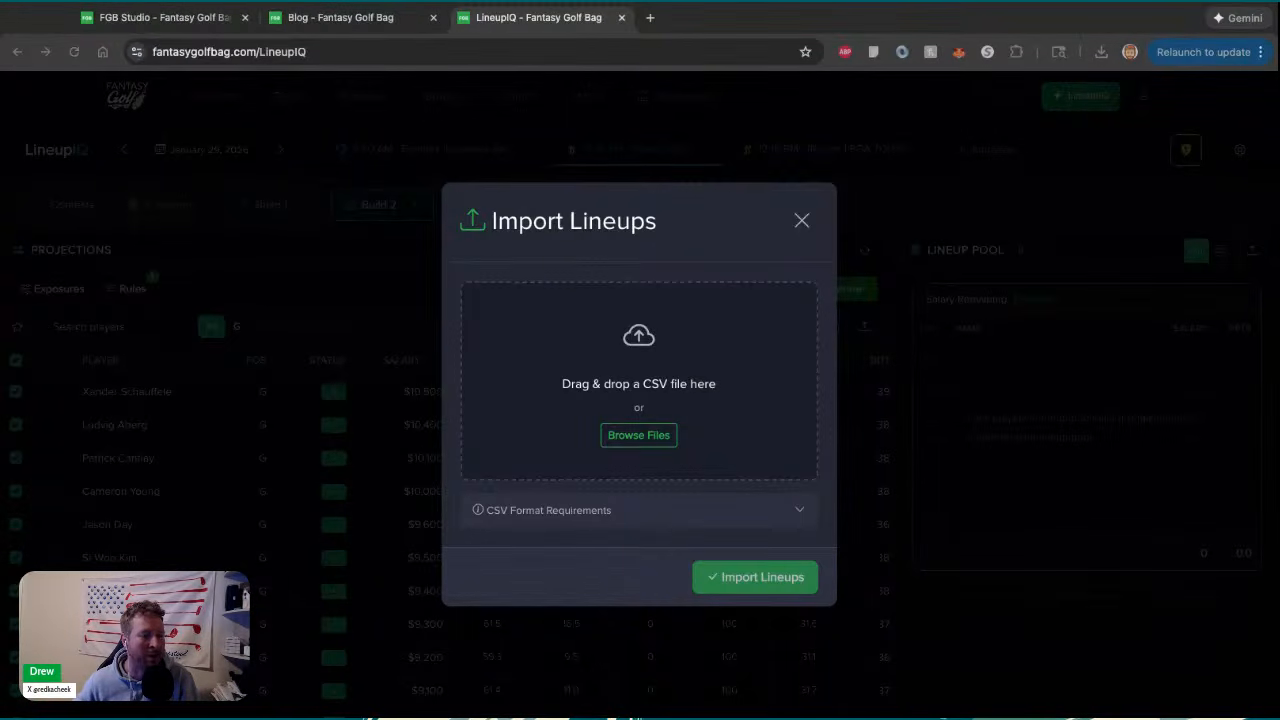
left_click_drag(640, 384, 696, 352)
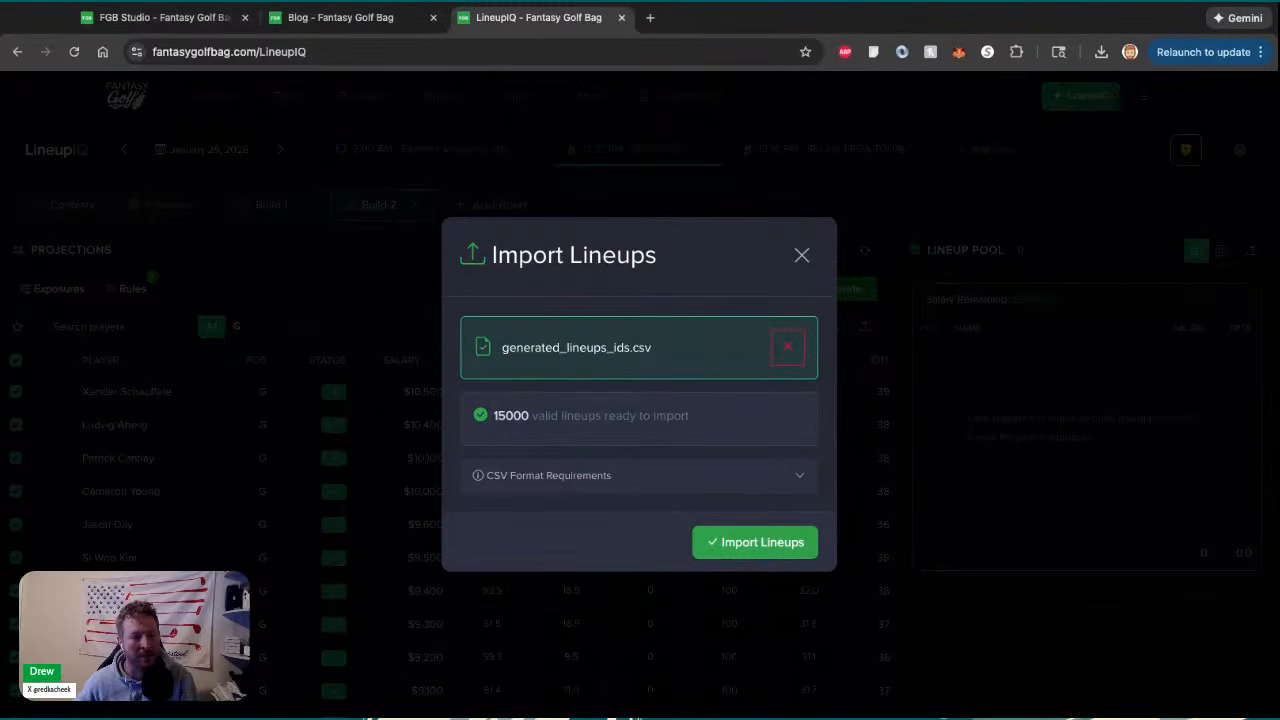
left_click(737, 550)
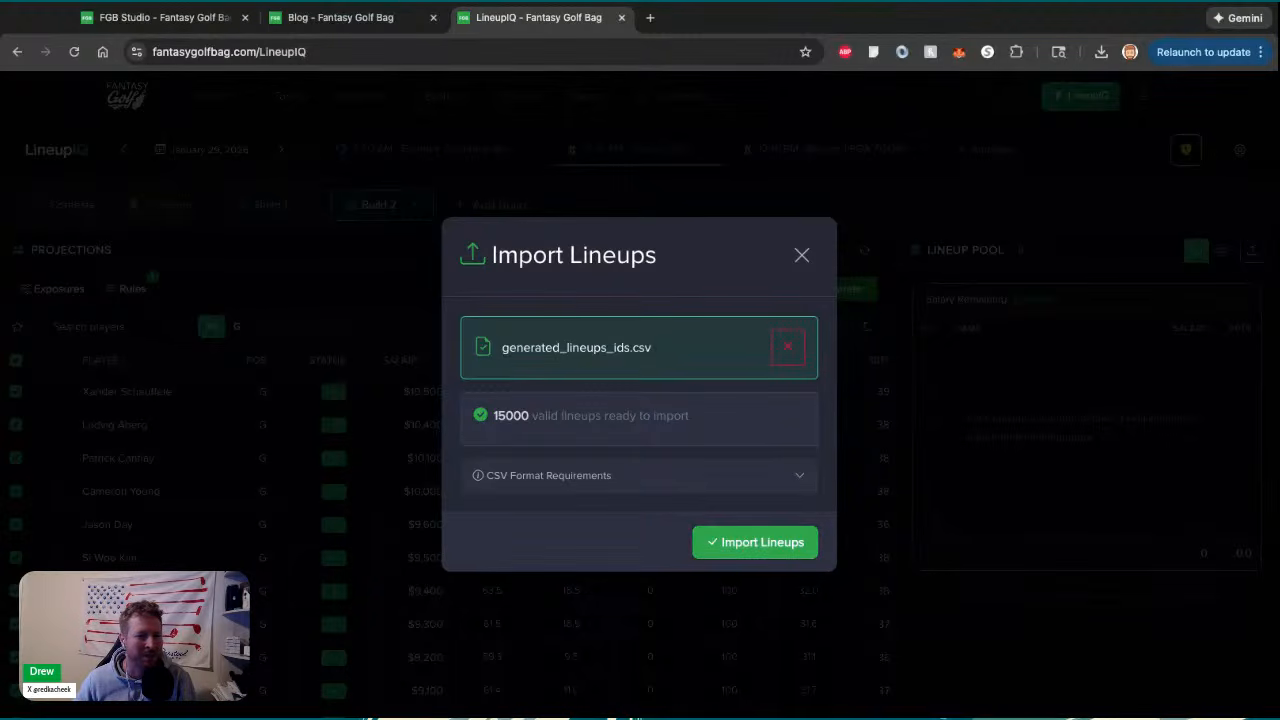
left_click(734, 542)
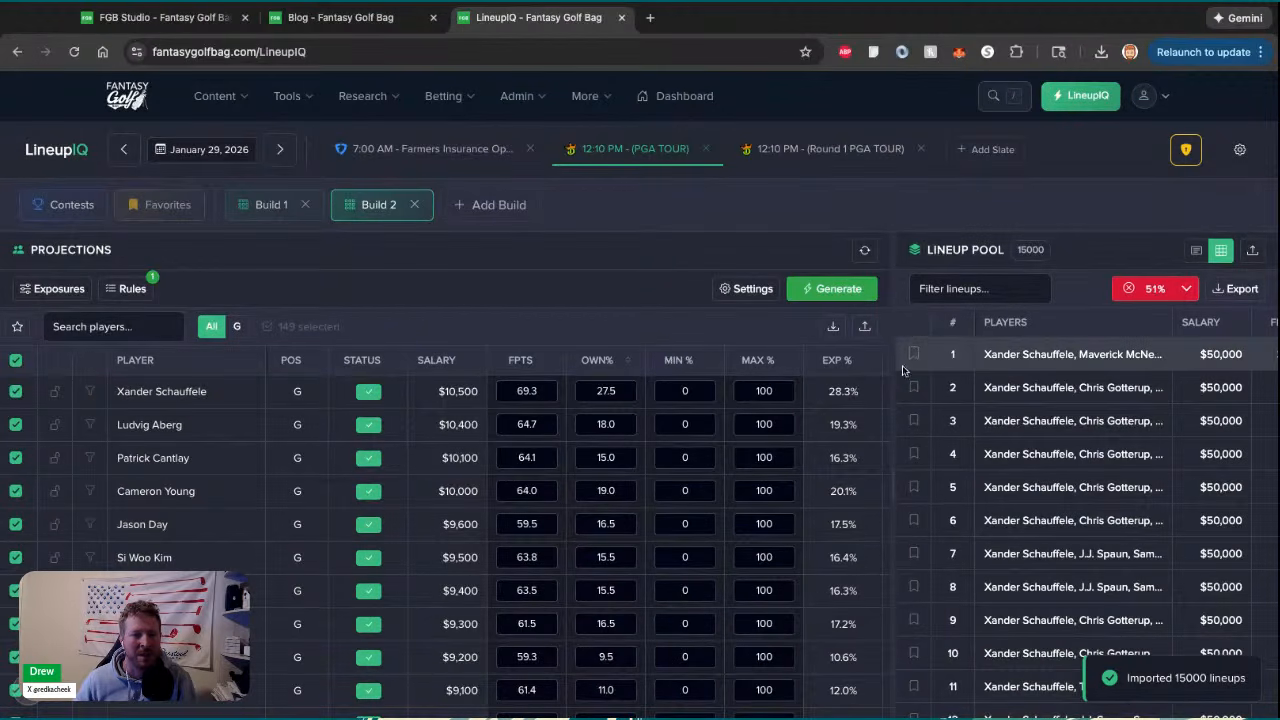
Compare the Build 1 and Build 2 pools and simulation progress, ending on Build 1's ownership and exposure columns
left_click_drag(894, 373, 551, 373)
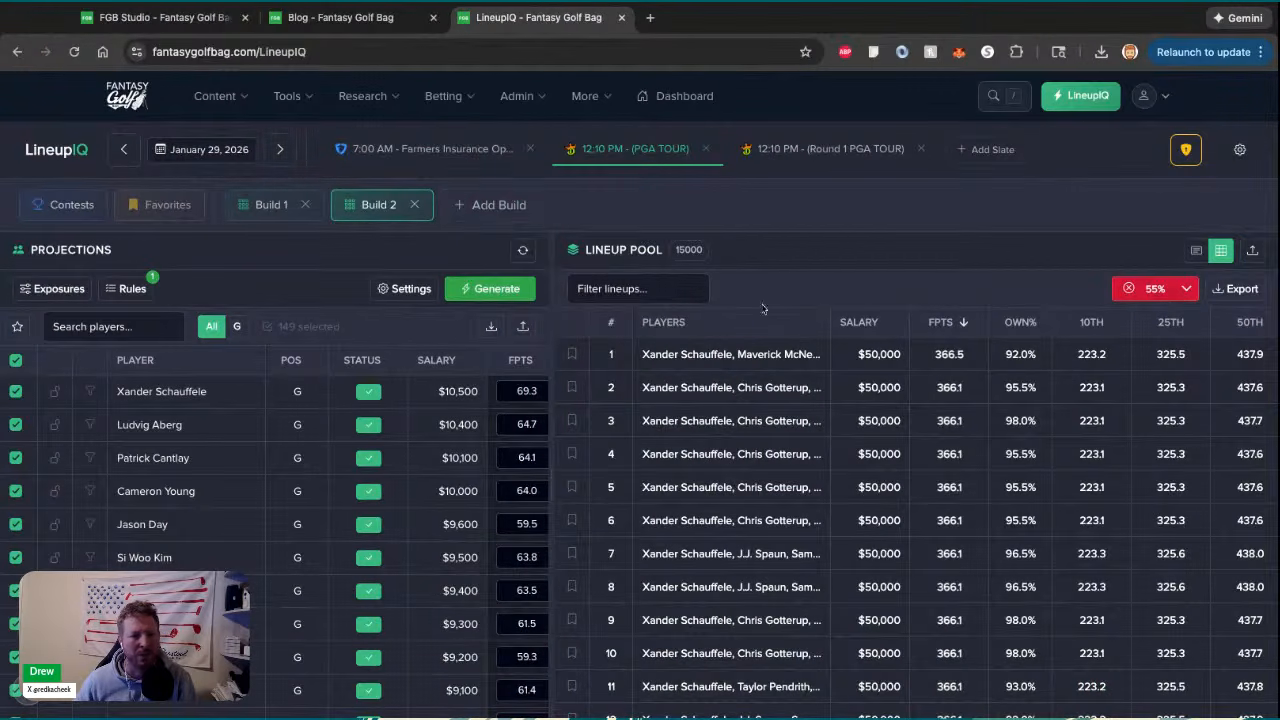
left_click(268, 205)
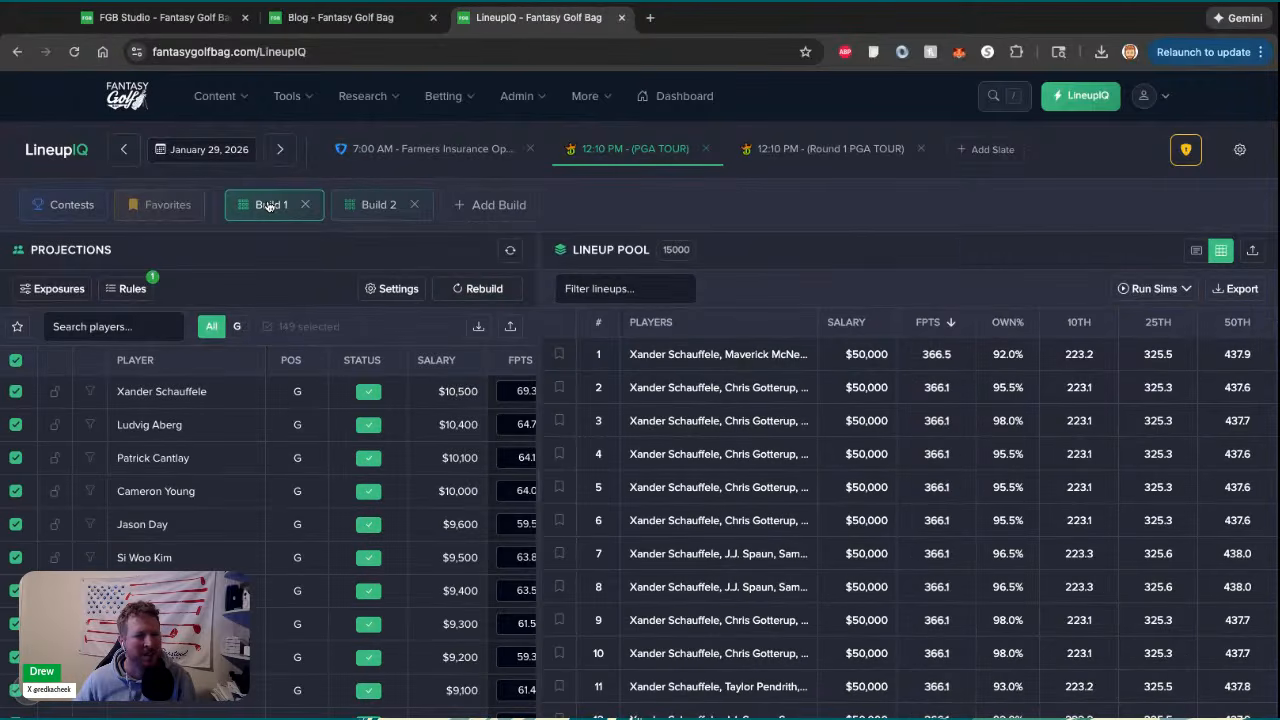
left_click(357, 205)
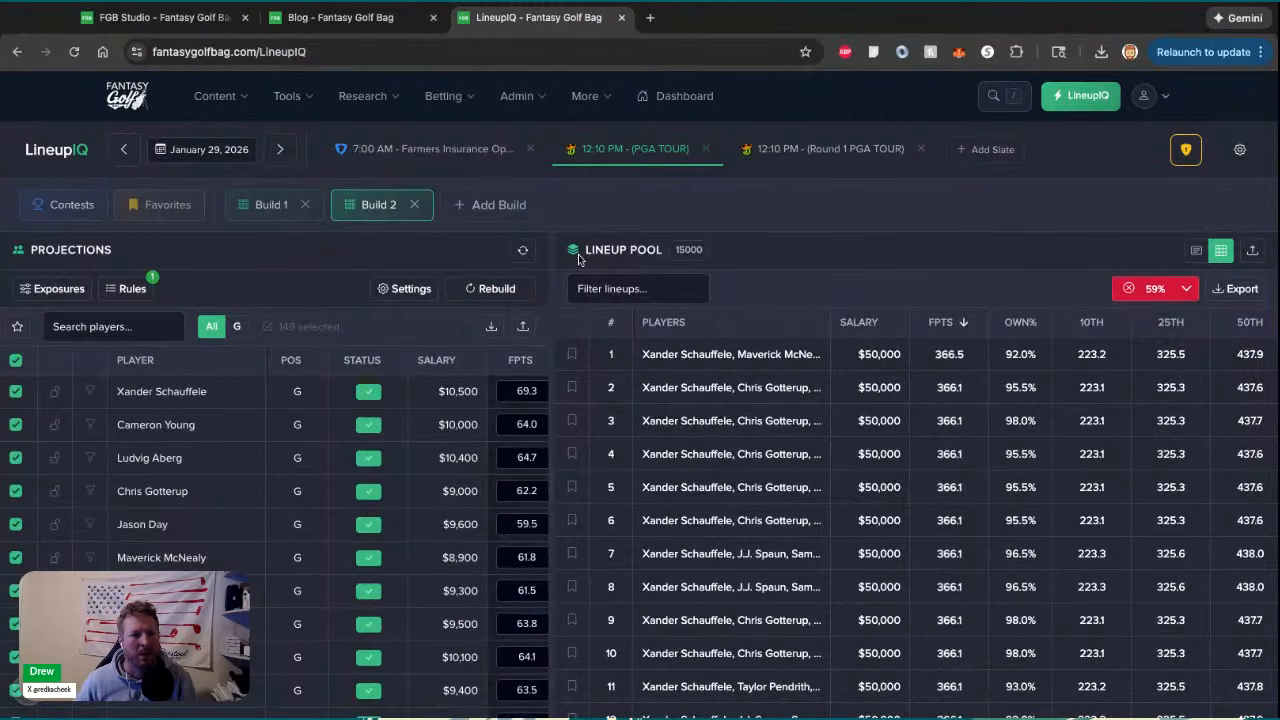
left_click(271, 205)
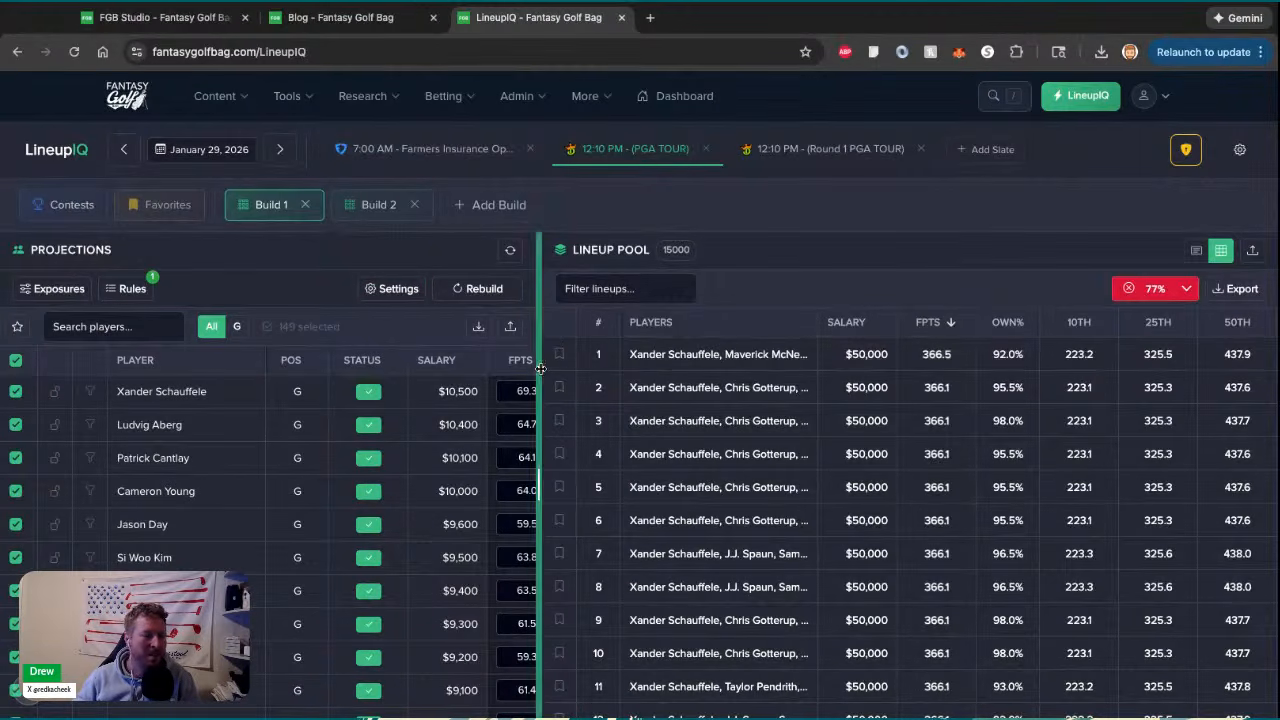
left_click_drag(545, 368, 886, 450)
scroll(677, 556, "right", 3)
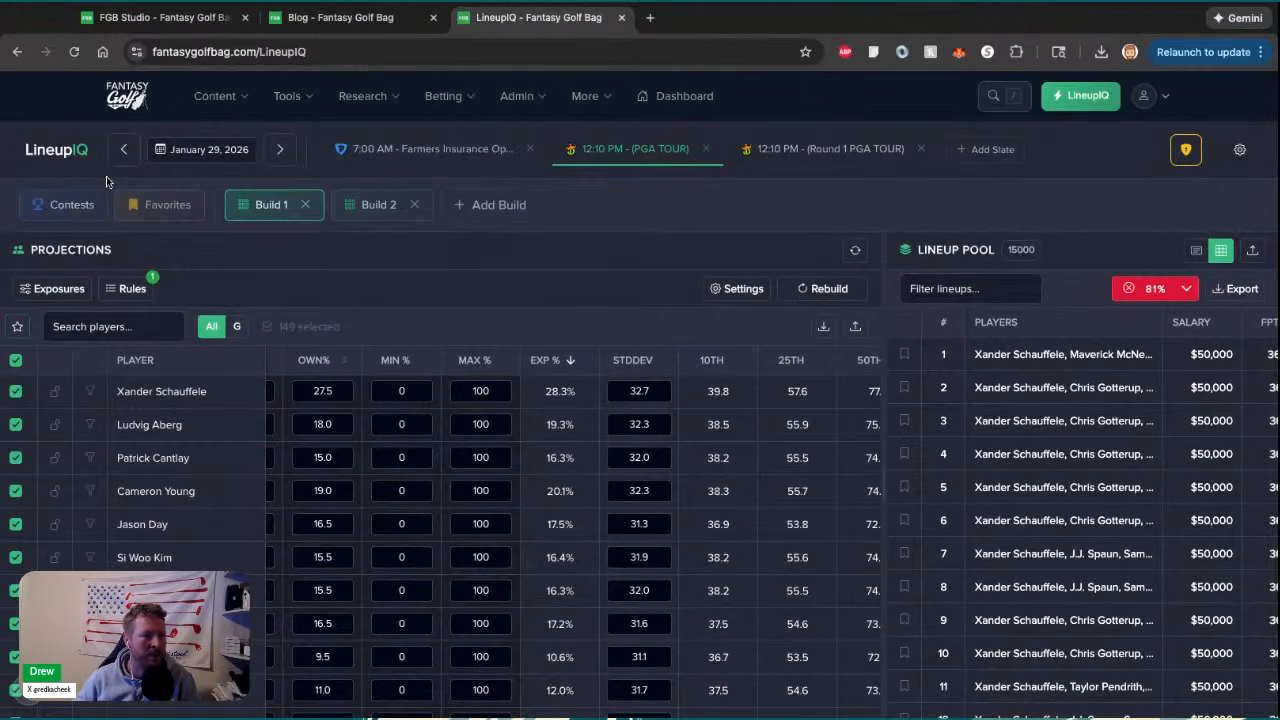
In FGB Studio's Summary, briefly show the Round 1 course column, remove it and display the R1 and R2 tee times
left_click(160, 18)
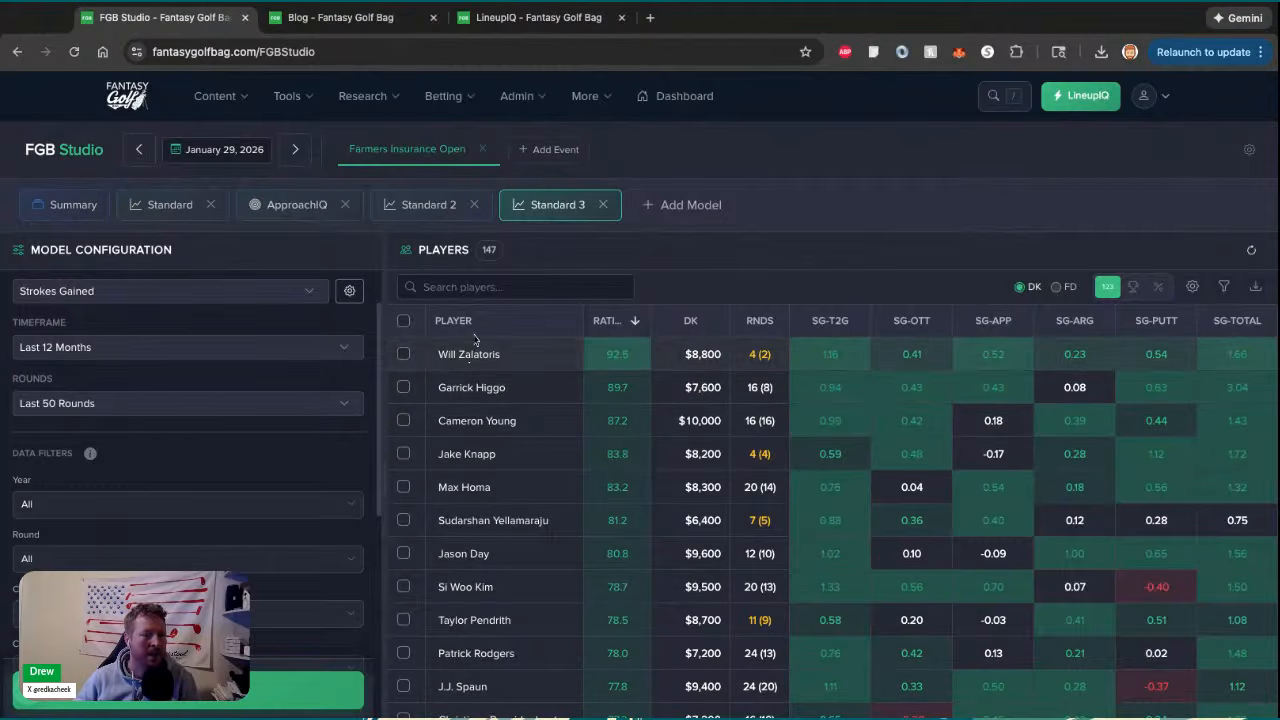
left_click(72, 213)
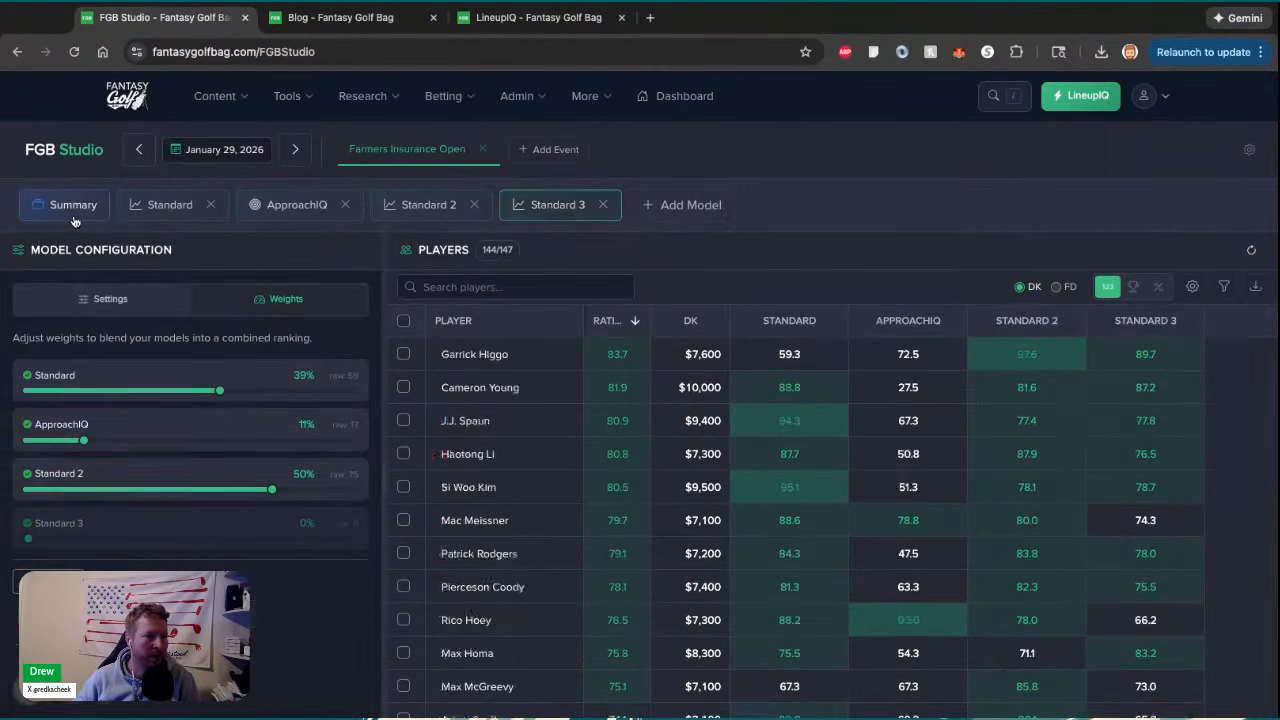
left_click(108, 300)
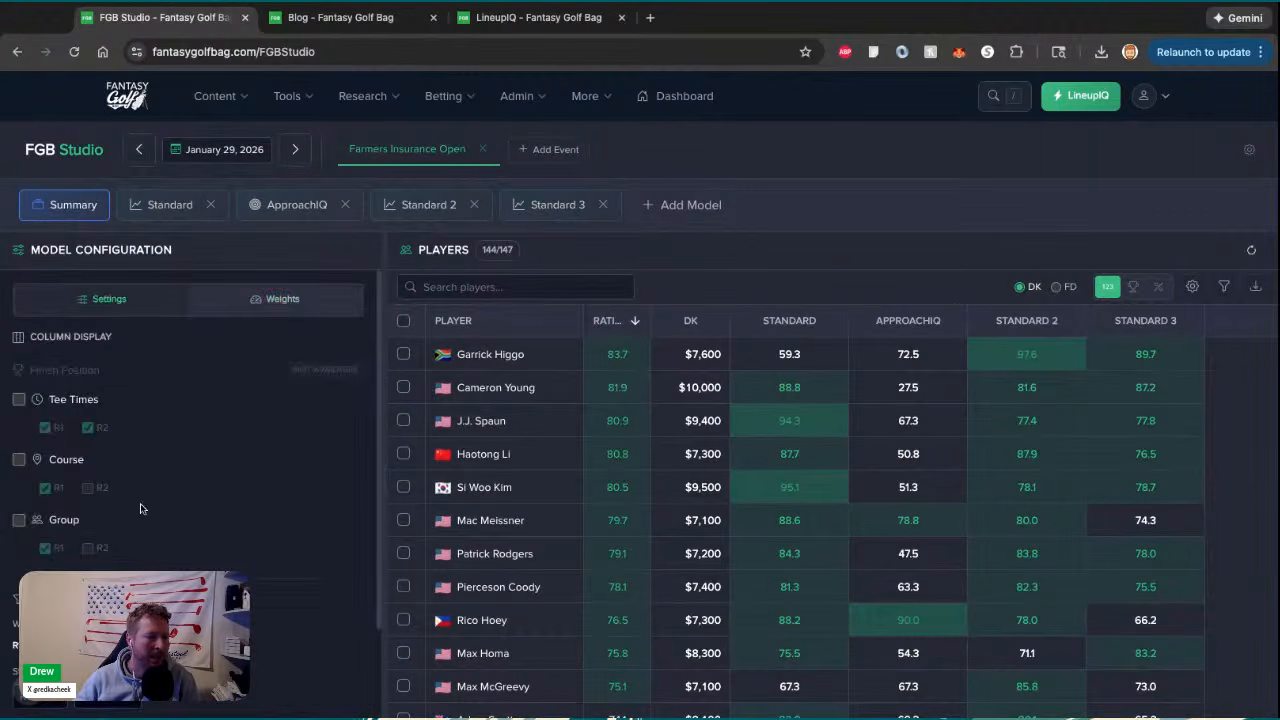
left_click(19, 460)
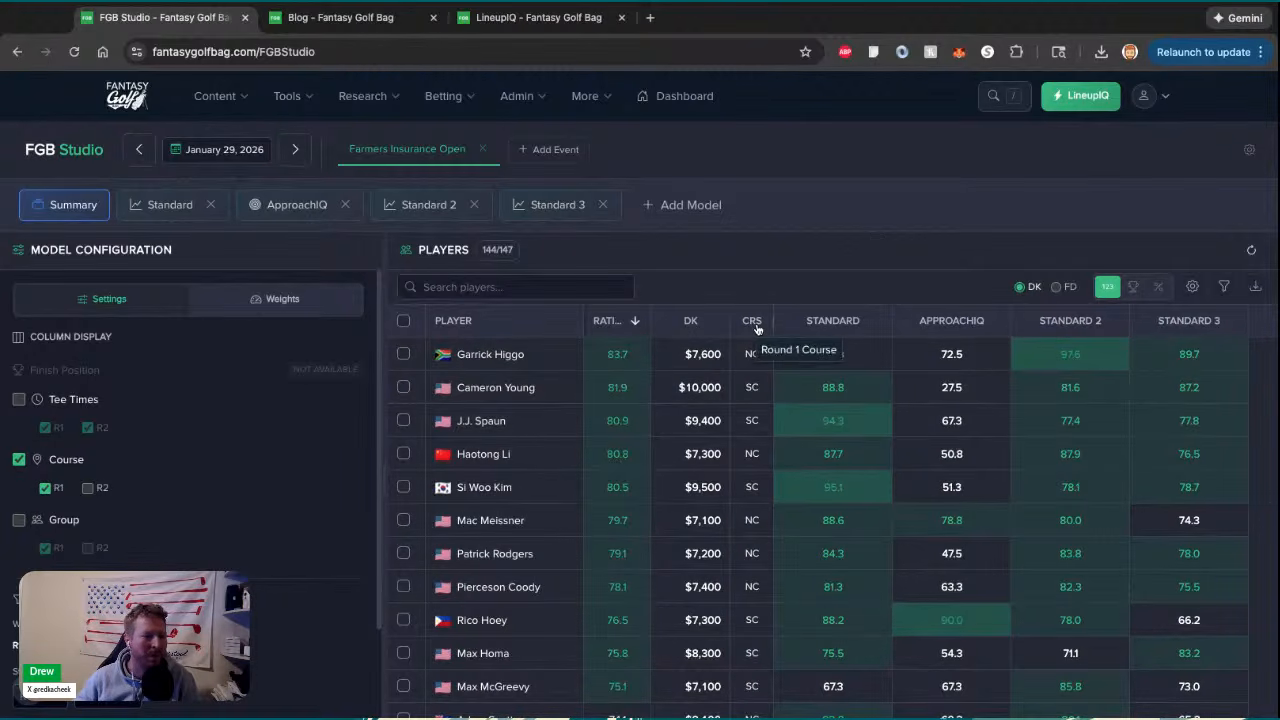
left_click(19, 460)
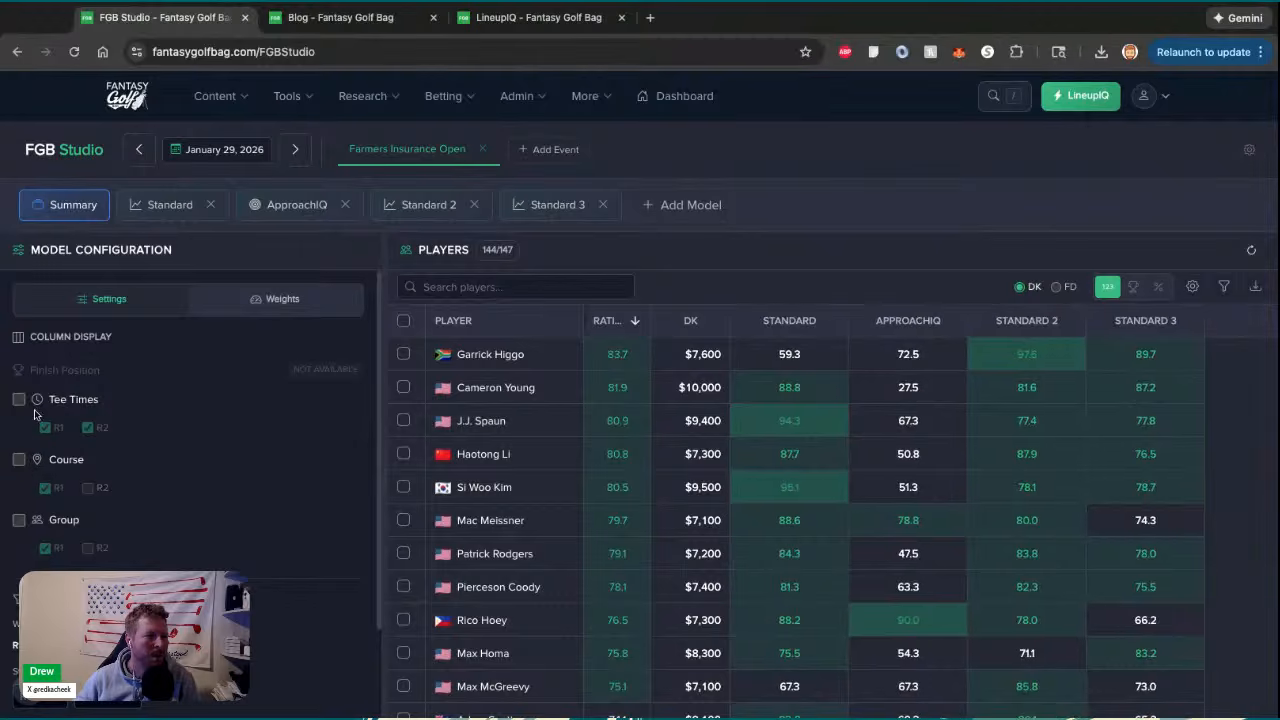
left_click(19, 399)
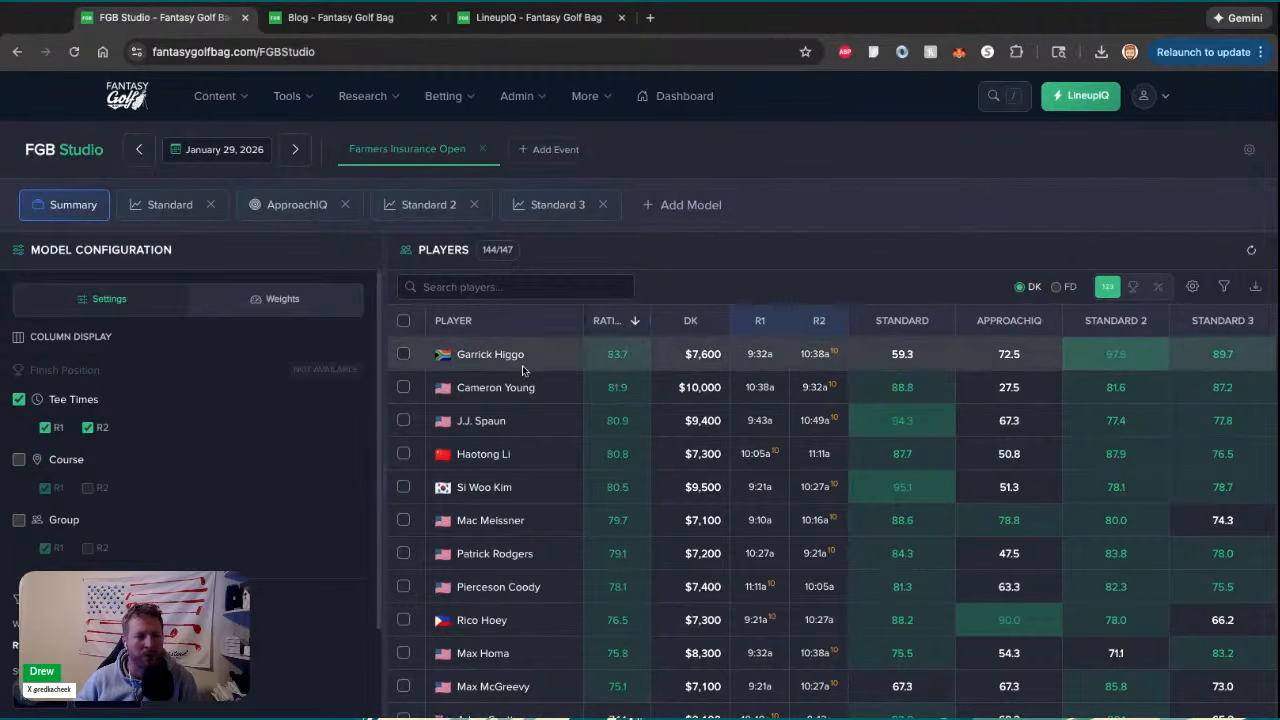
Select Garrick Higgo, Cameron Young, J.J. Spaun, Haotong Li and Si Woo Kim in the Summary players table
left_click(403, 354)
left_click(403, 387)
left_click(403, 420)
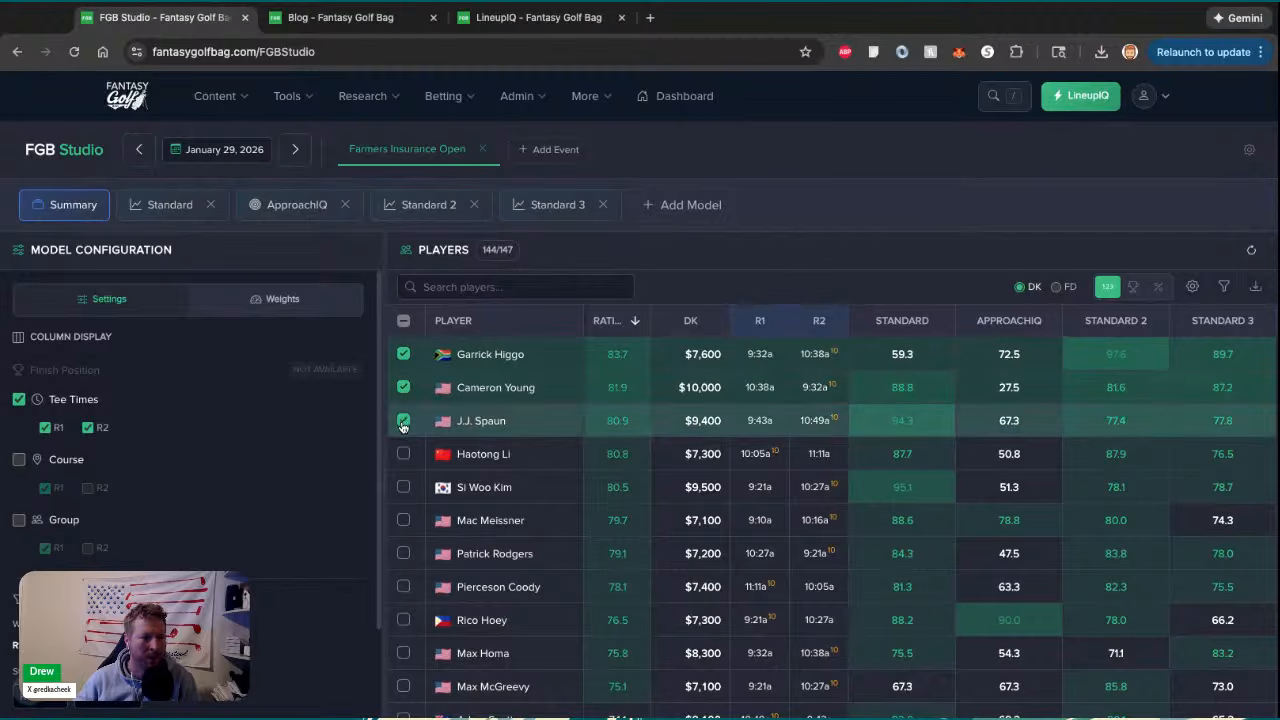
left_click(403, 454)
left_click(403, 487)
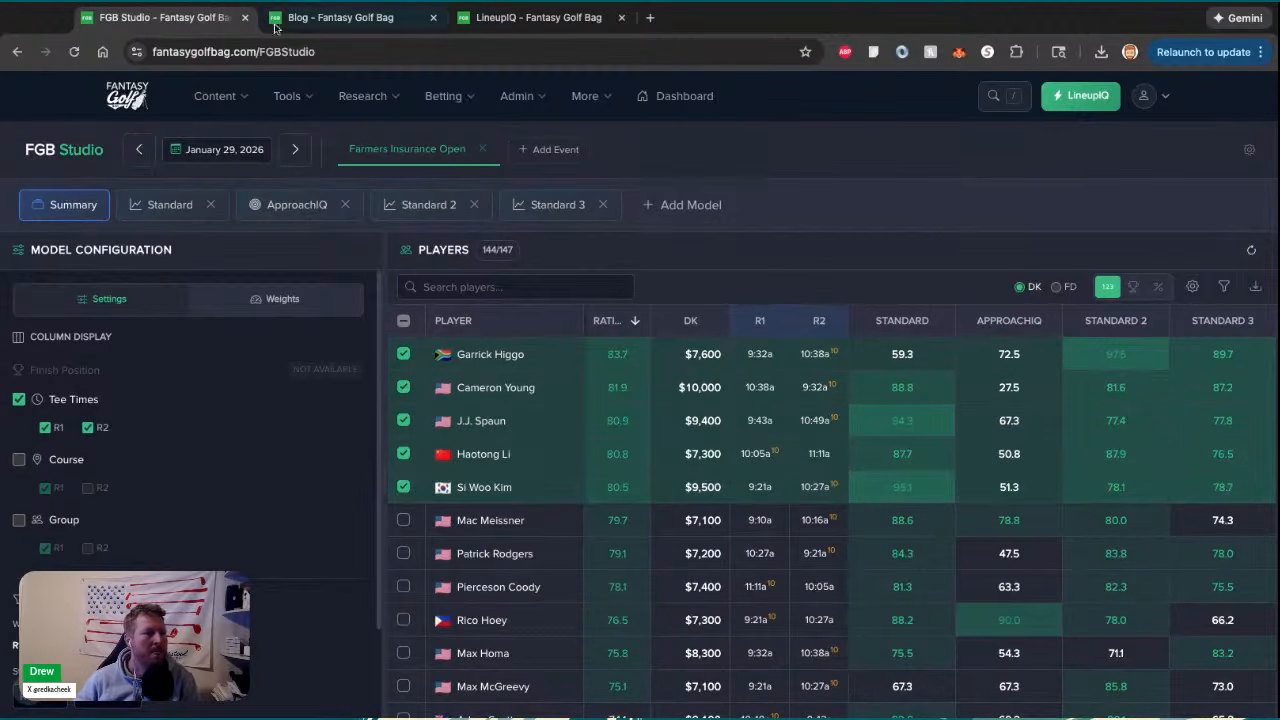
Return to LineupIQ and check Build 1's site favorites and ownership stakes options without applying any
left_click(538, 17)
left_click(20, 333)
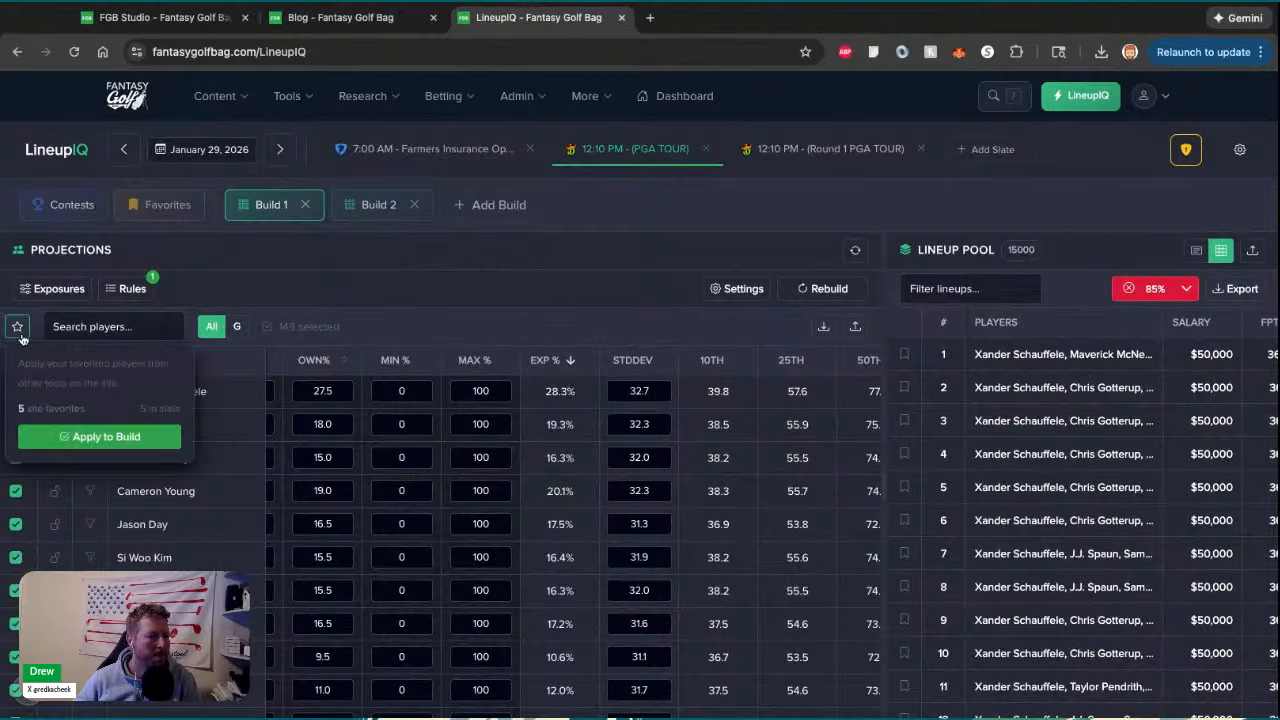
left_click(475, 273)
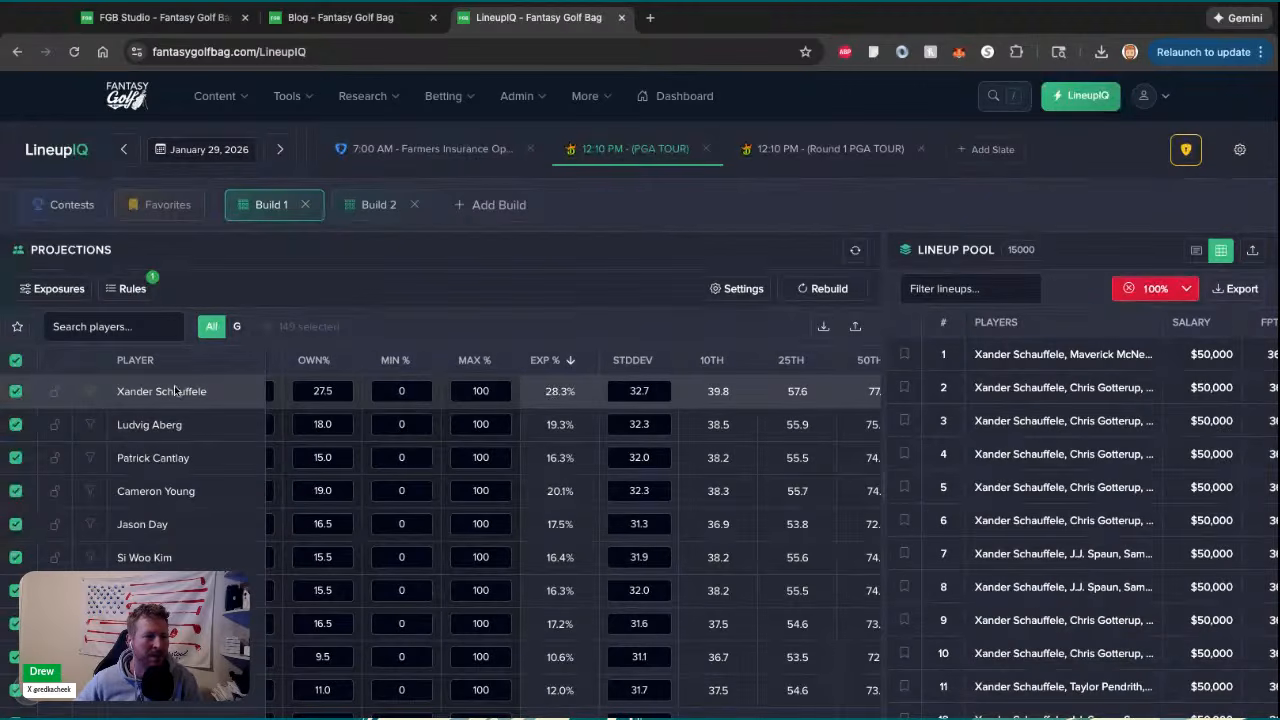
left_click(316, 362)
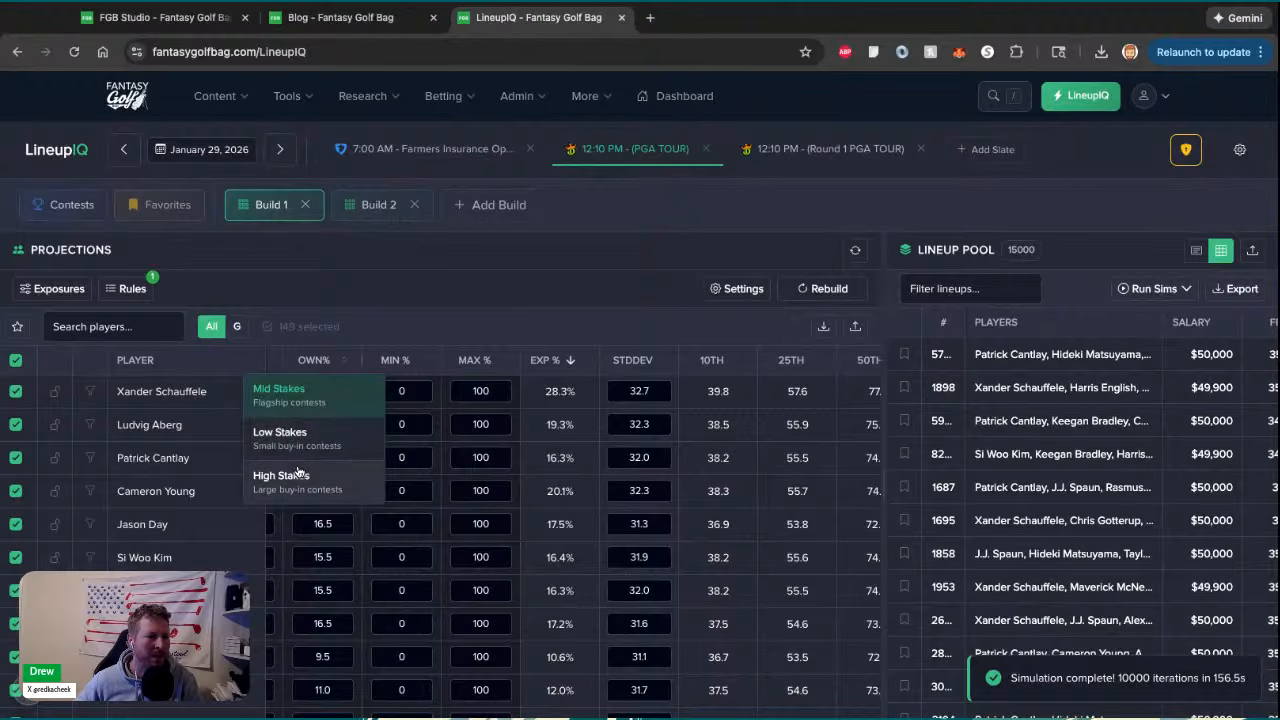
left_click(375, 327)
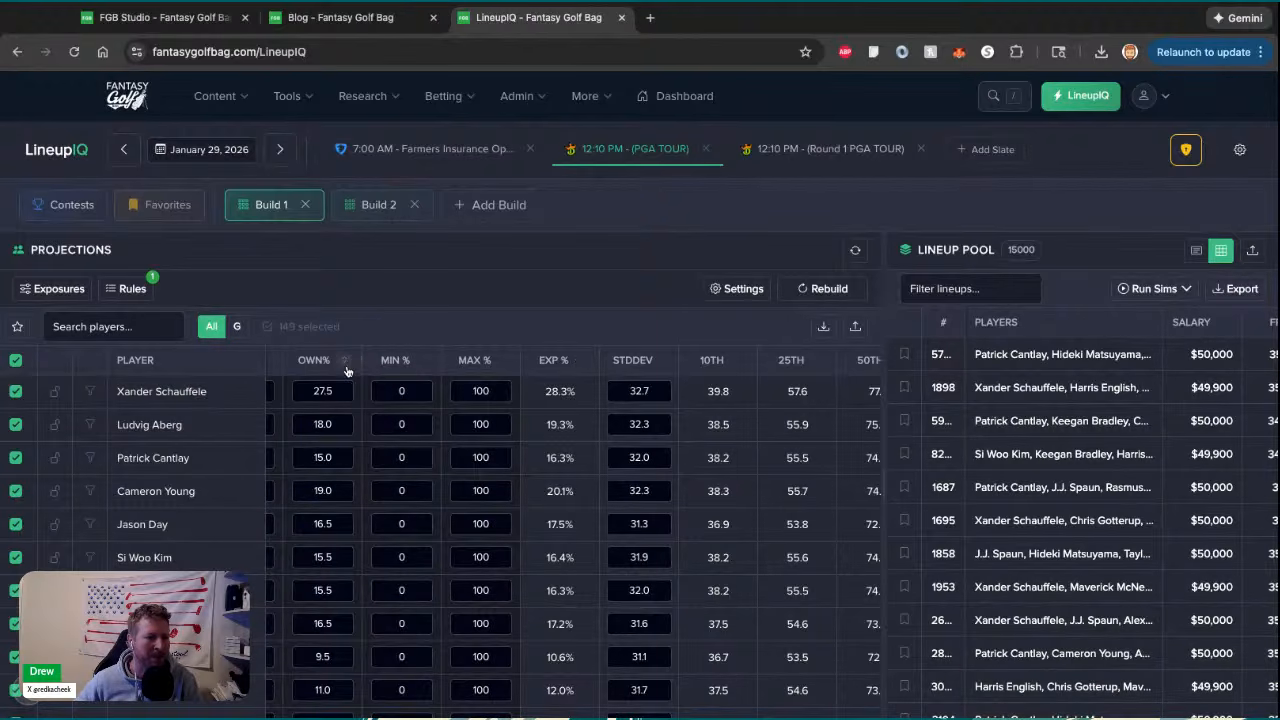
Sort Build 1's projections by ownership from highest to lowest and widen the lineup pool pane to show all simulation columns
left_click(346, 362)
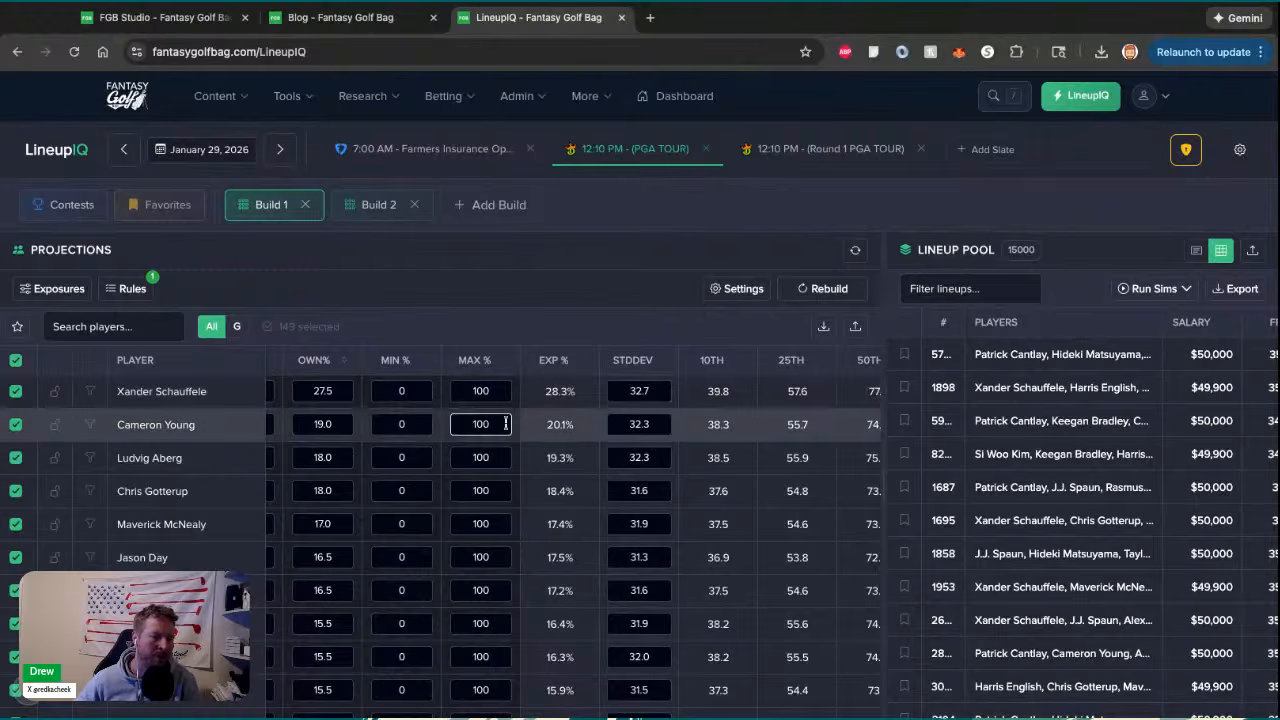
left_click_drag(884, 348, 487, 360)
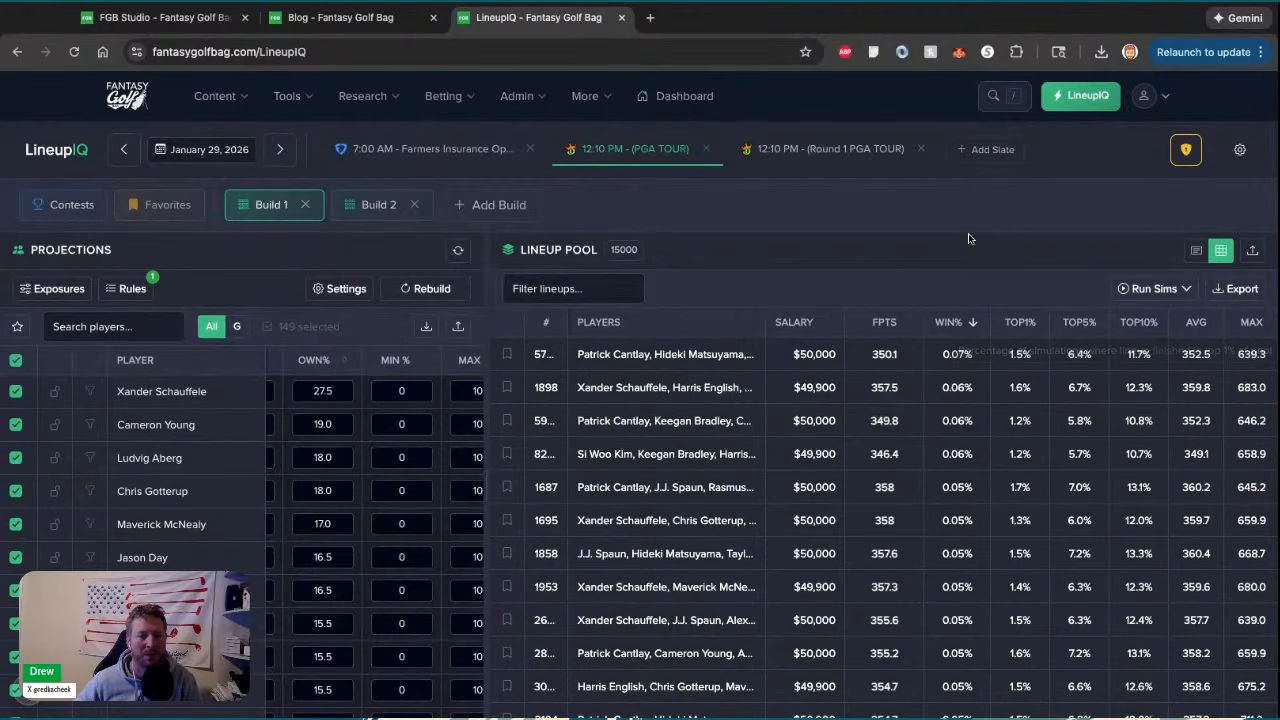
scroll(407, 262, "down", 1)
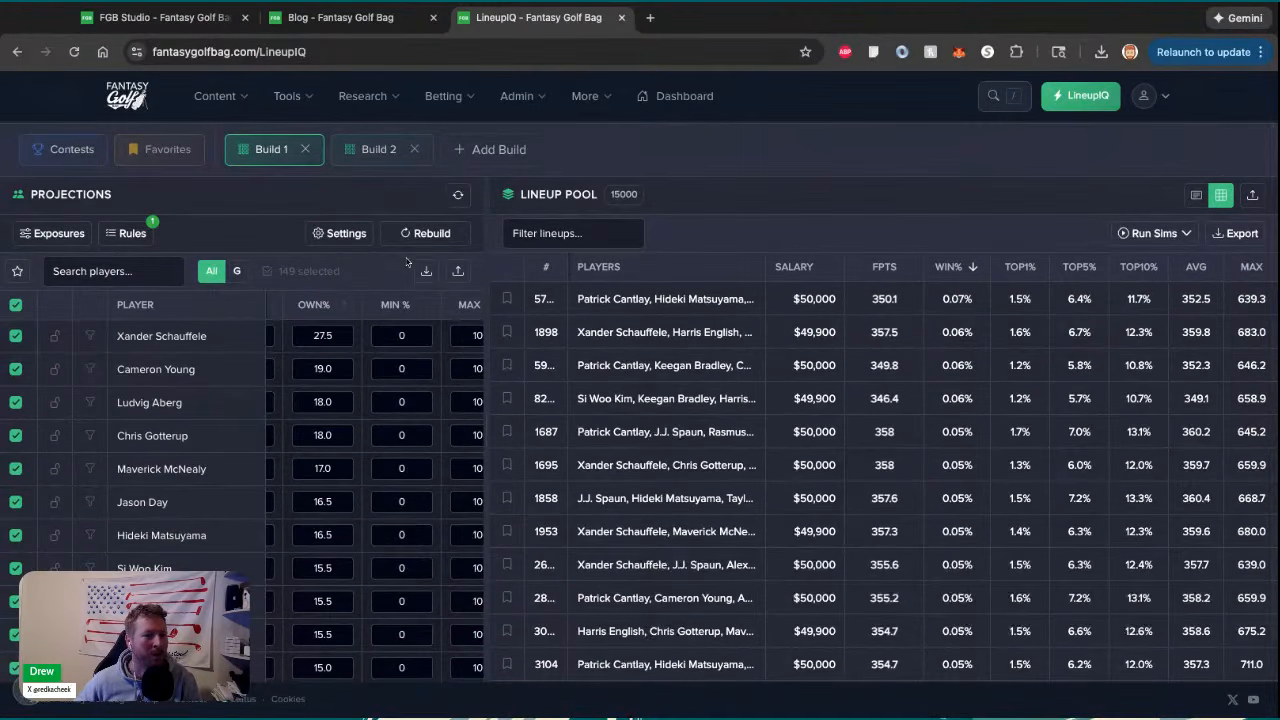
left_click_drag(485, 245, 408, 254)
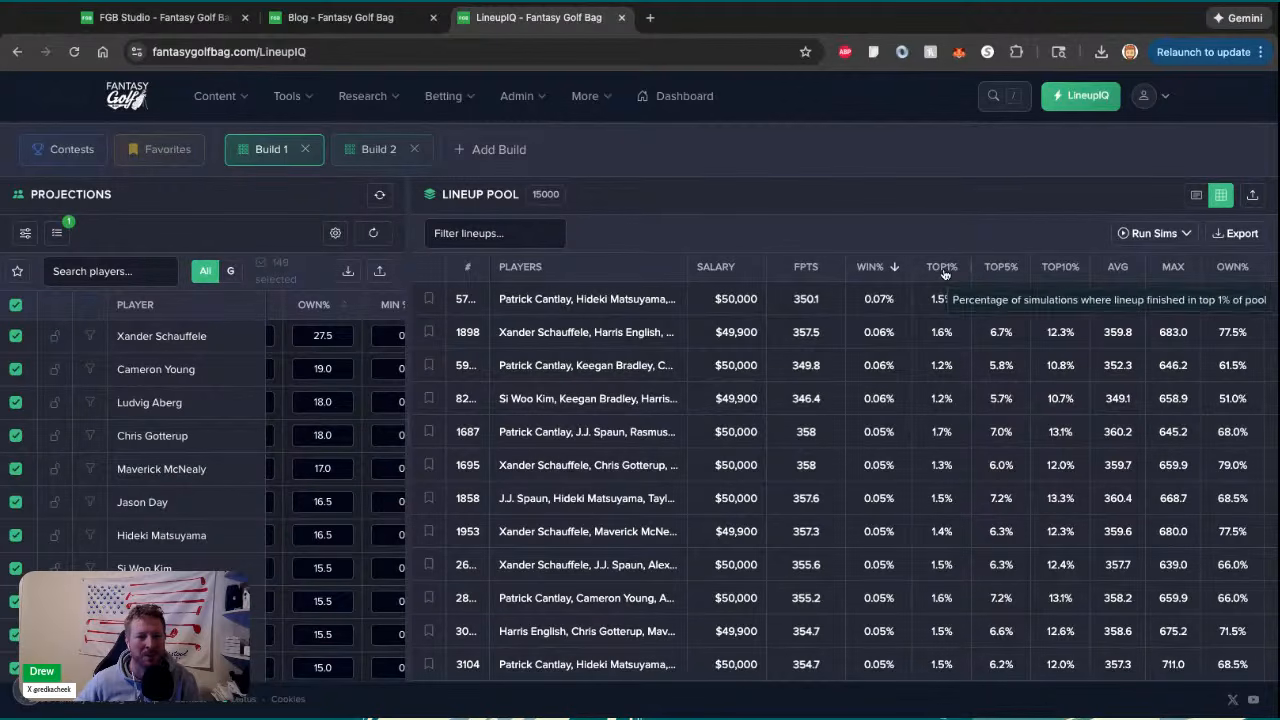
Save the ten lineups with the highest Win% in the Build 1 pool to Favorites
left_click(428, 298)
left_click(428, 332)
left_click(428, 365)
left_click(428, 398)
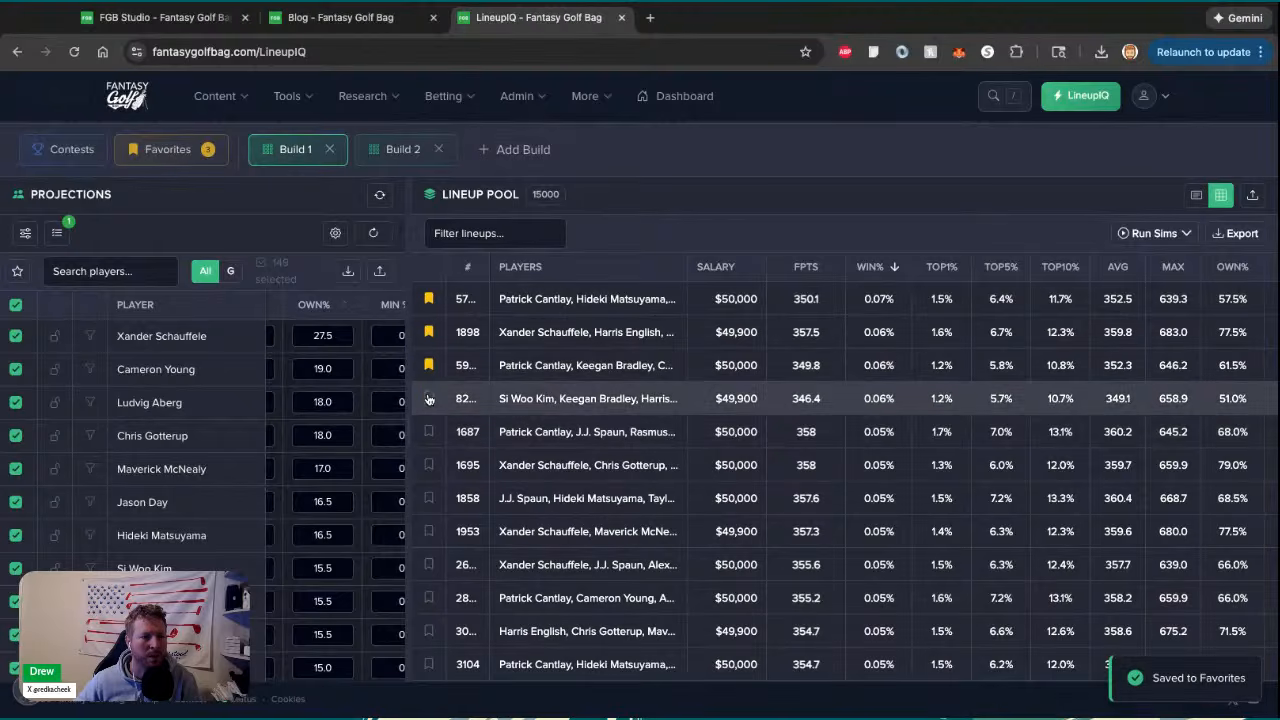
left_click(428, 431)
left_click(428, 465)
left_click(428, 498)
left_click(428, 531)
left_click(428, 564)
left_click(428, 598)
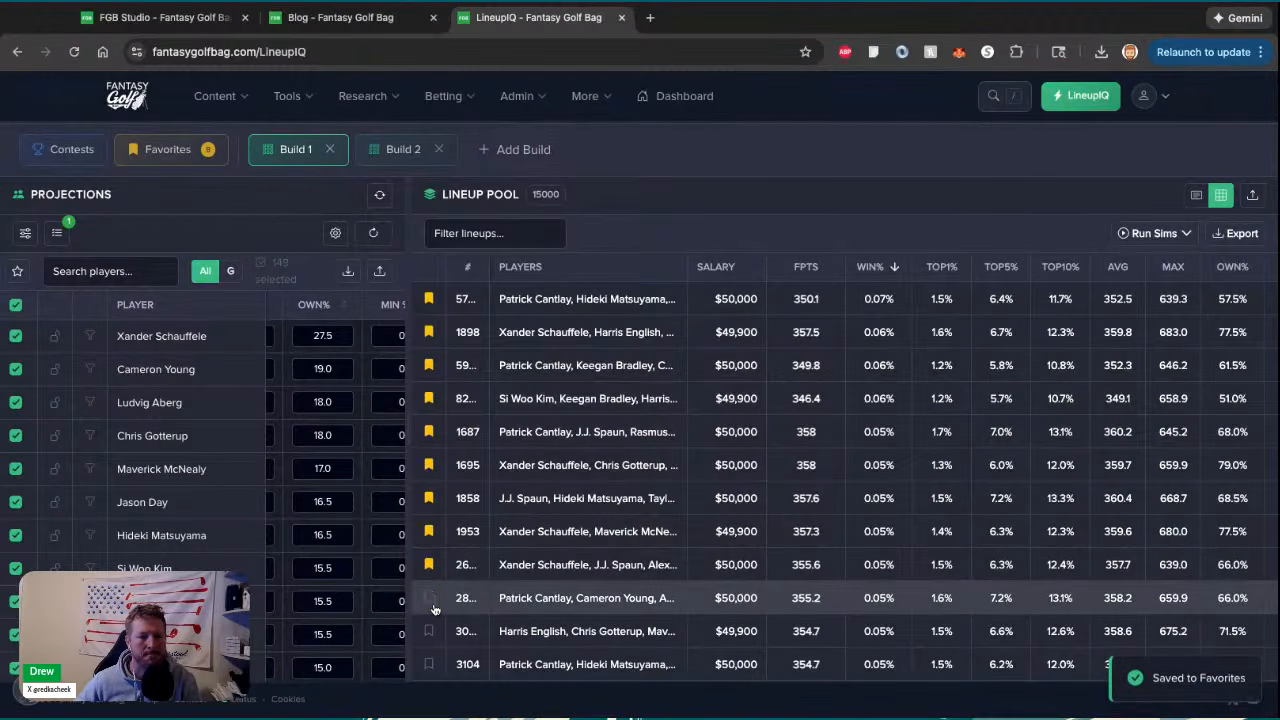
Save the next nine lineups by Win% to Favorites, down to the Xander Schauffele and Harris English lineup projected at 352.6 points
scroll(433, 605, "down", 2)
scroll(434, 608, "down", 1)
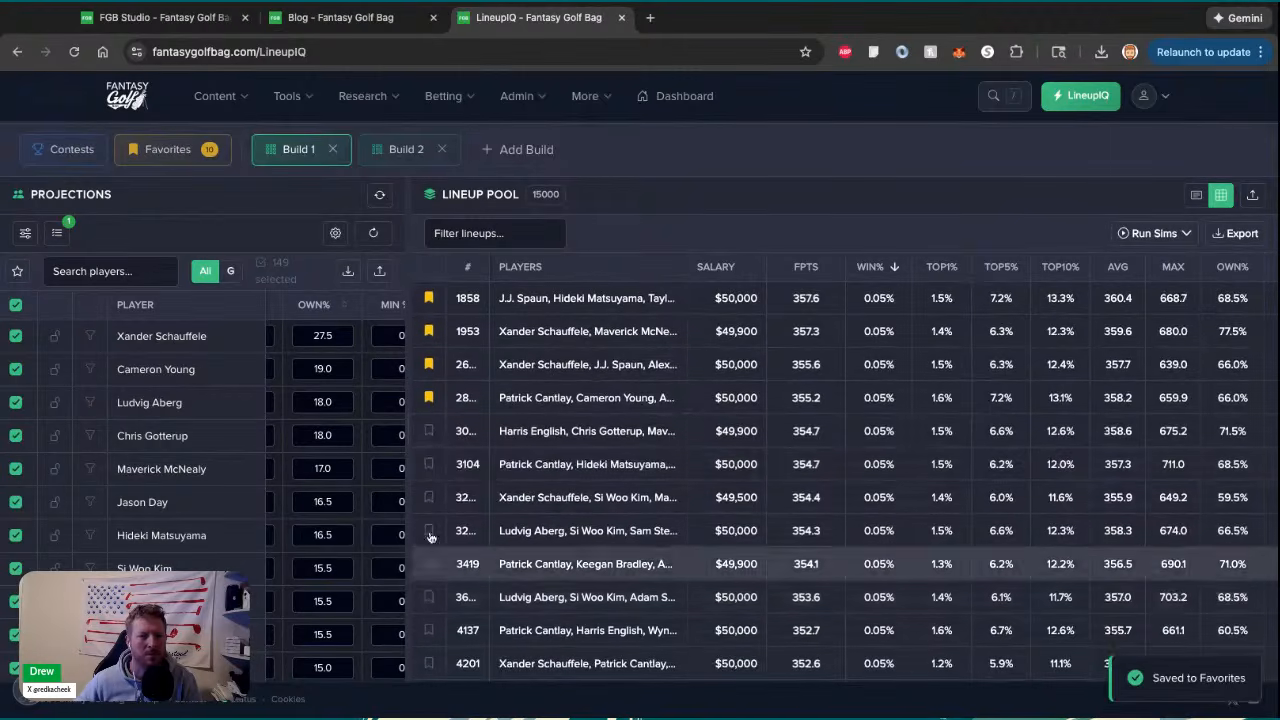
left_click(429, 431)
left_click(429, 465)
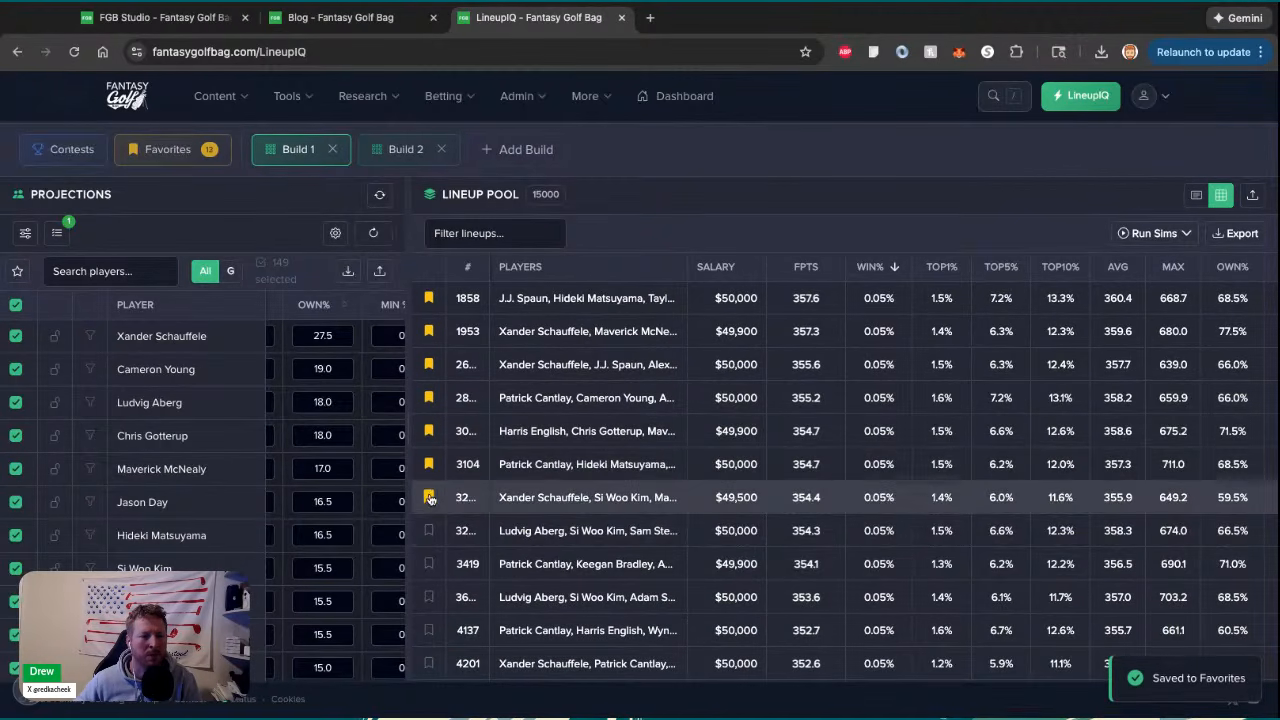
left_click(428, 497)
left_click(428, 530)
scroll(430, 530, "down", 4)
left_click(429, 434)
left_click(429, 467)
left_click(429, 500)
left_click(429, 533)
left_click(429, 565)
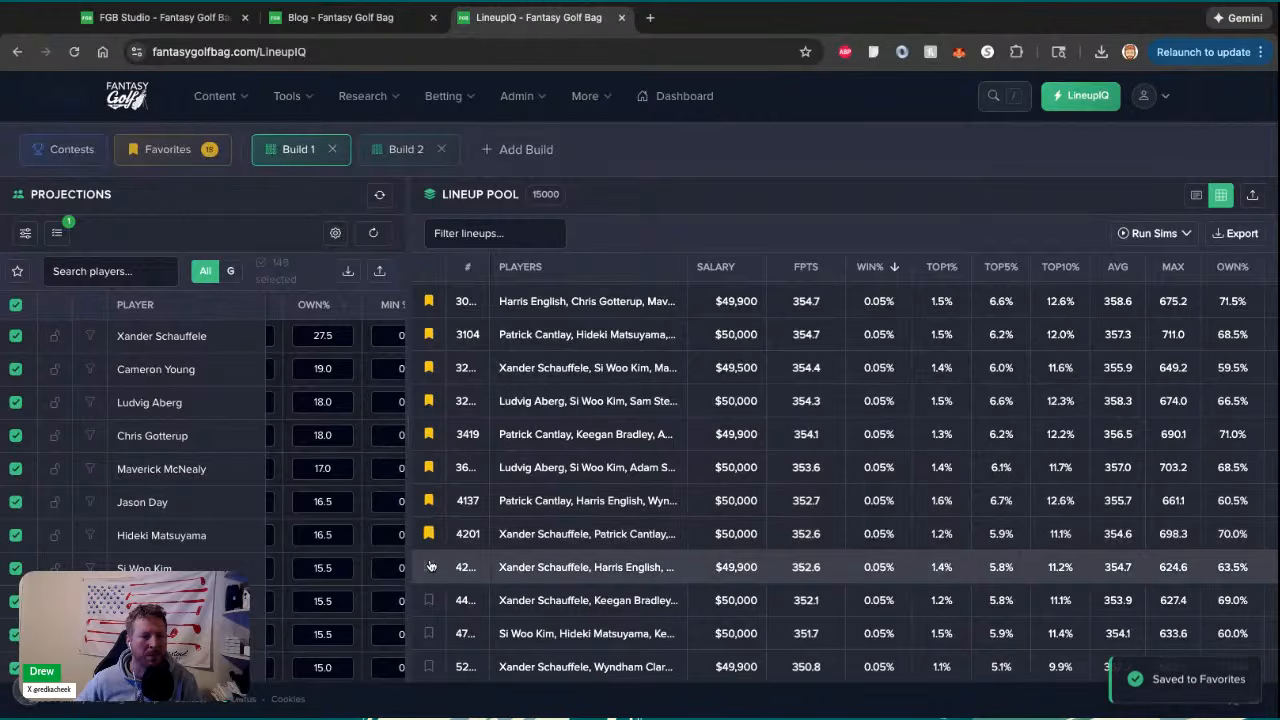
Save all remaining lineups with a 0.05% win rate to Favorites
scroll(430, 565, "down", 3)
scroll(430, 565, "down", 4)
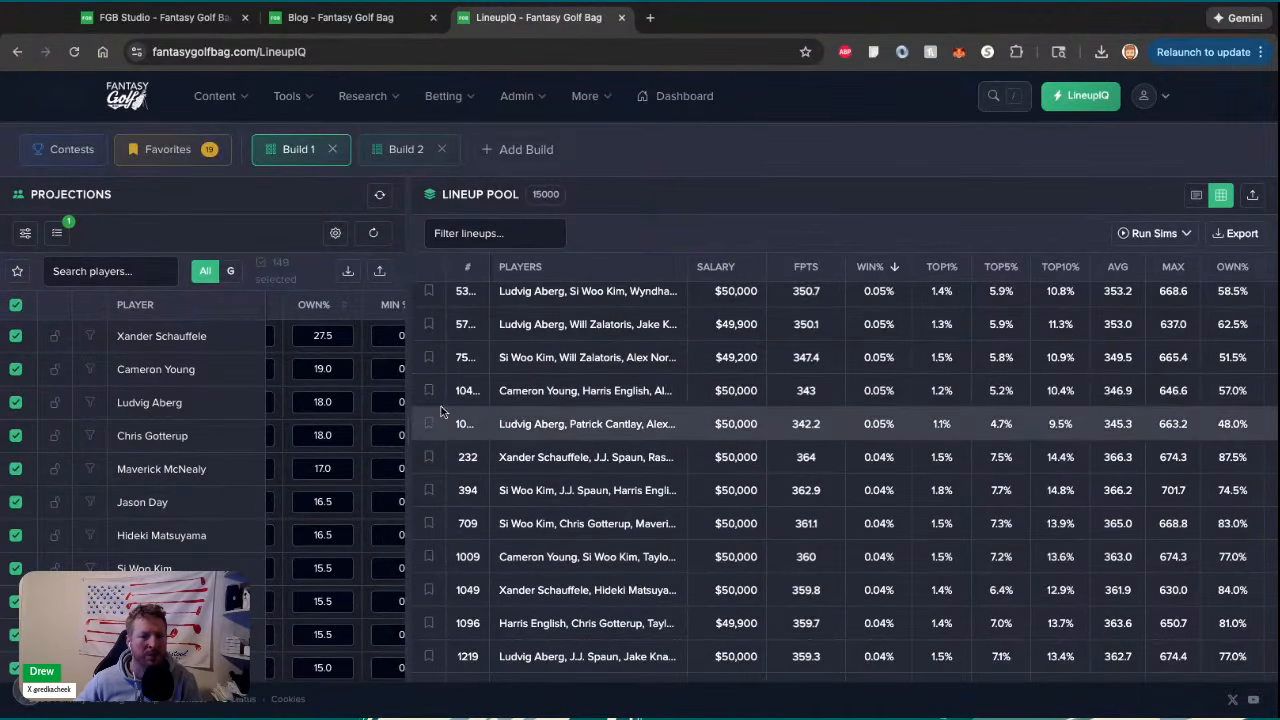
left_click(429, 423)
left_click(429, 390)
left_click(429, 357)
left_click(429, 324)
scroll(429, 320, "up", 2)
left_click(429, 357)
left_click(429, 323)
scroll(428, 343, "up", 2)
left_click(428, 343)
left_click(429, 310)
scroll(429, 320, "up", 2)
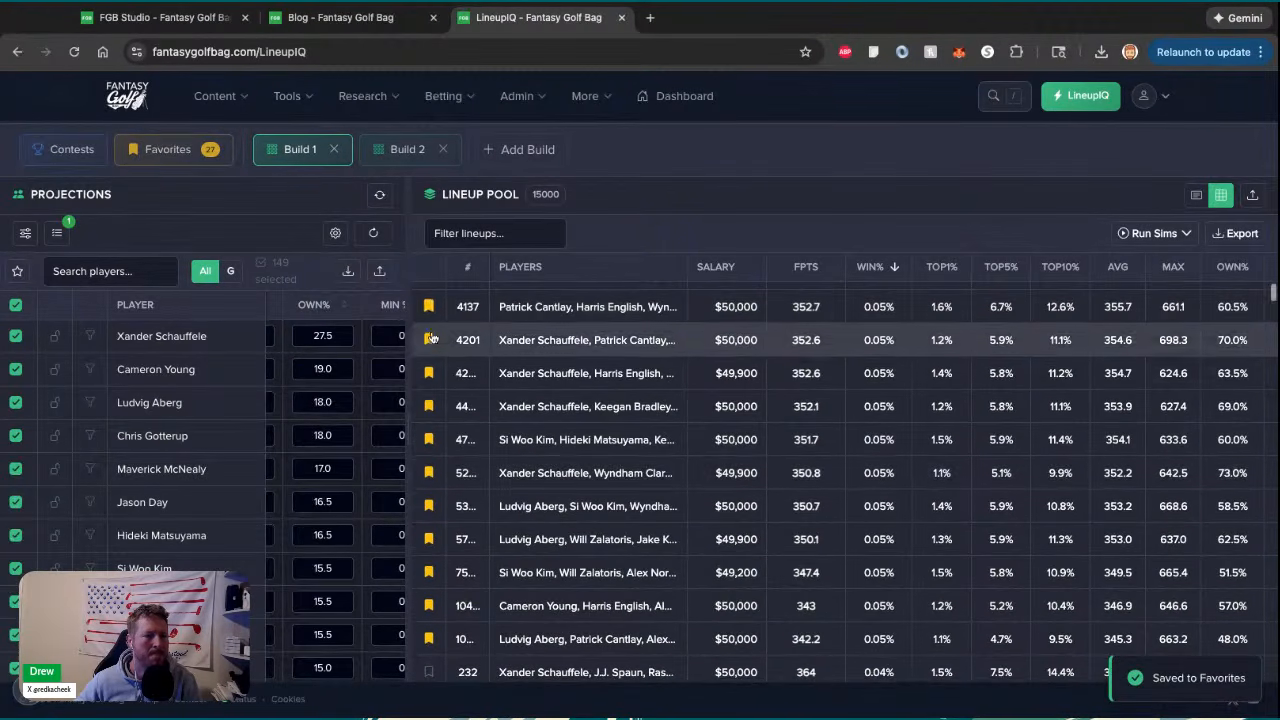
Compare the lineup pool sorted by Top1% and by Win%, examining the leading lineups under the highest-first Top1% order
left_click(943, 268)
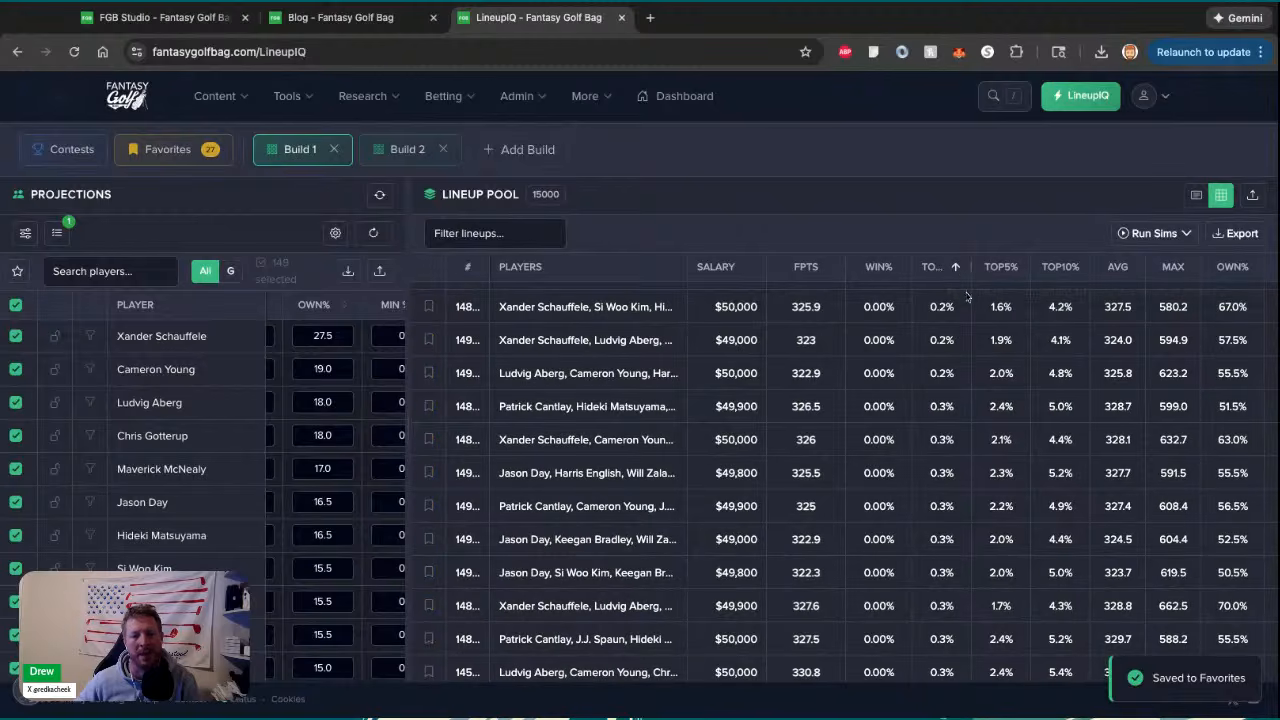
left_click(944, 270)
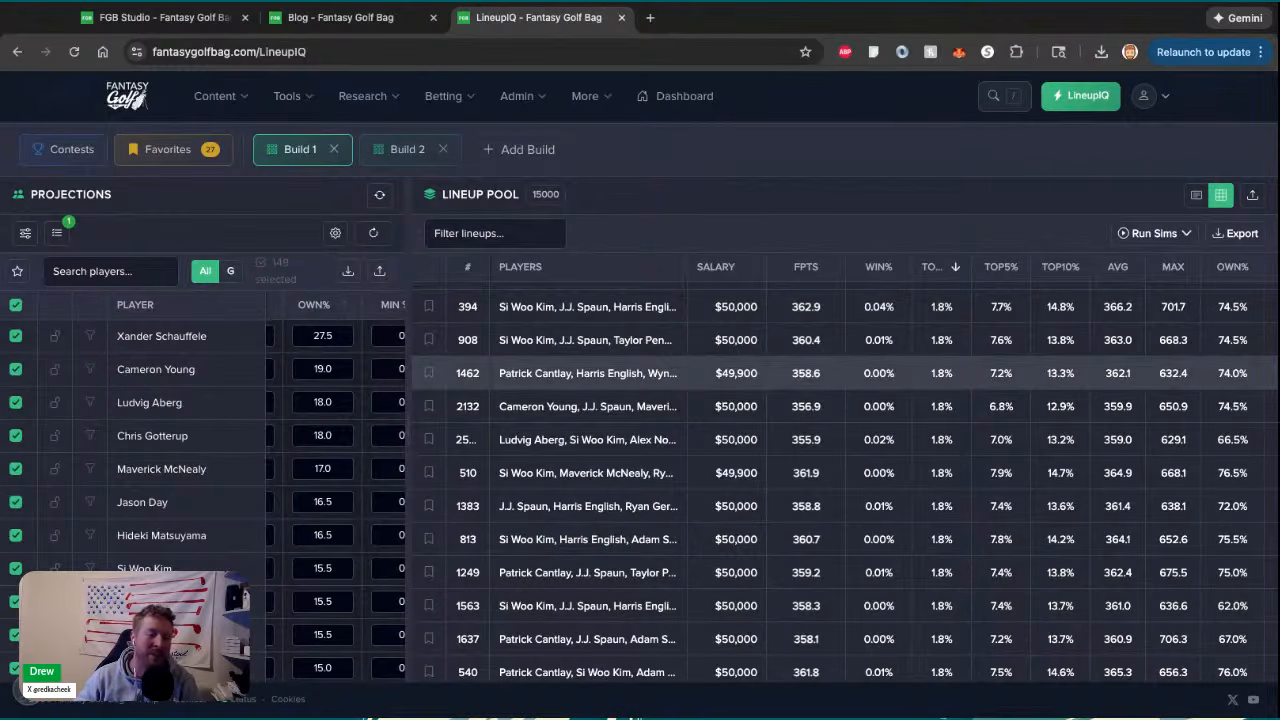
scroll(619, 395, "up", 5)
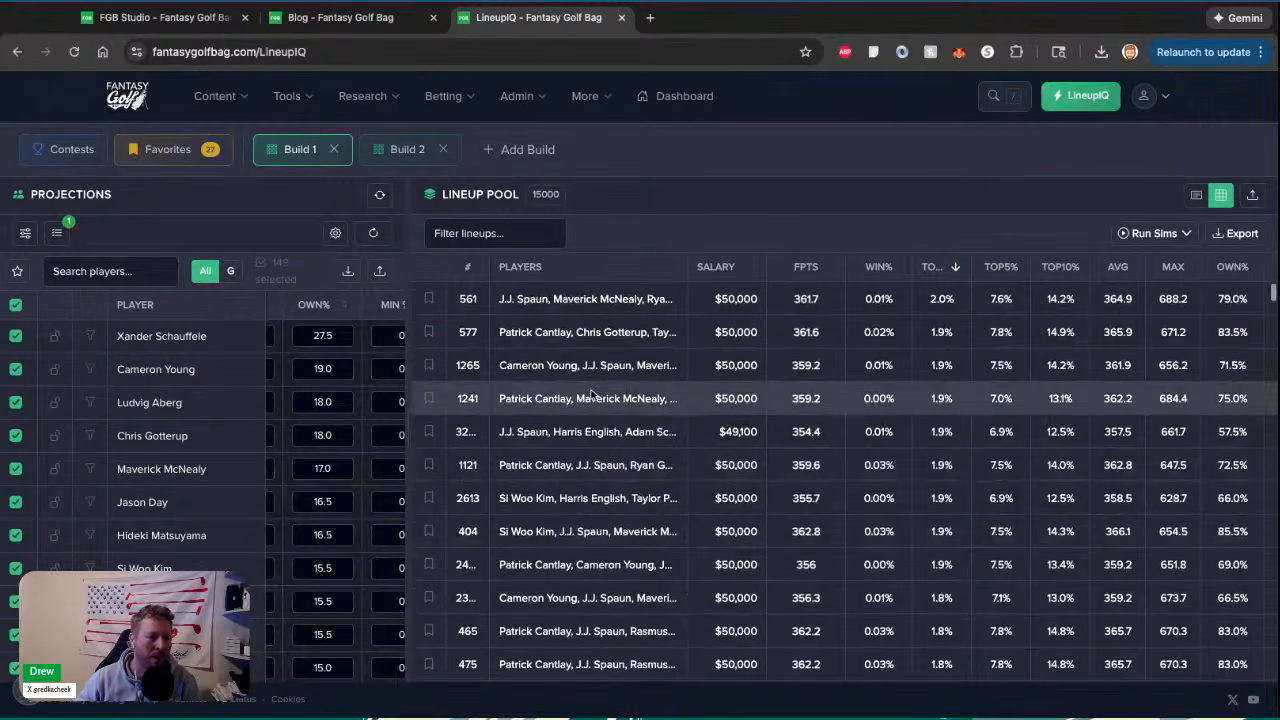
scroll(619, 395, "up", 2)
left_click(872, 309)
left_click(873, 309)
scroll(820, 315, "up", 1)
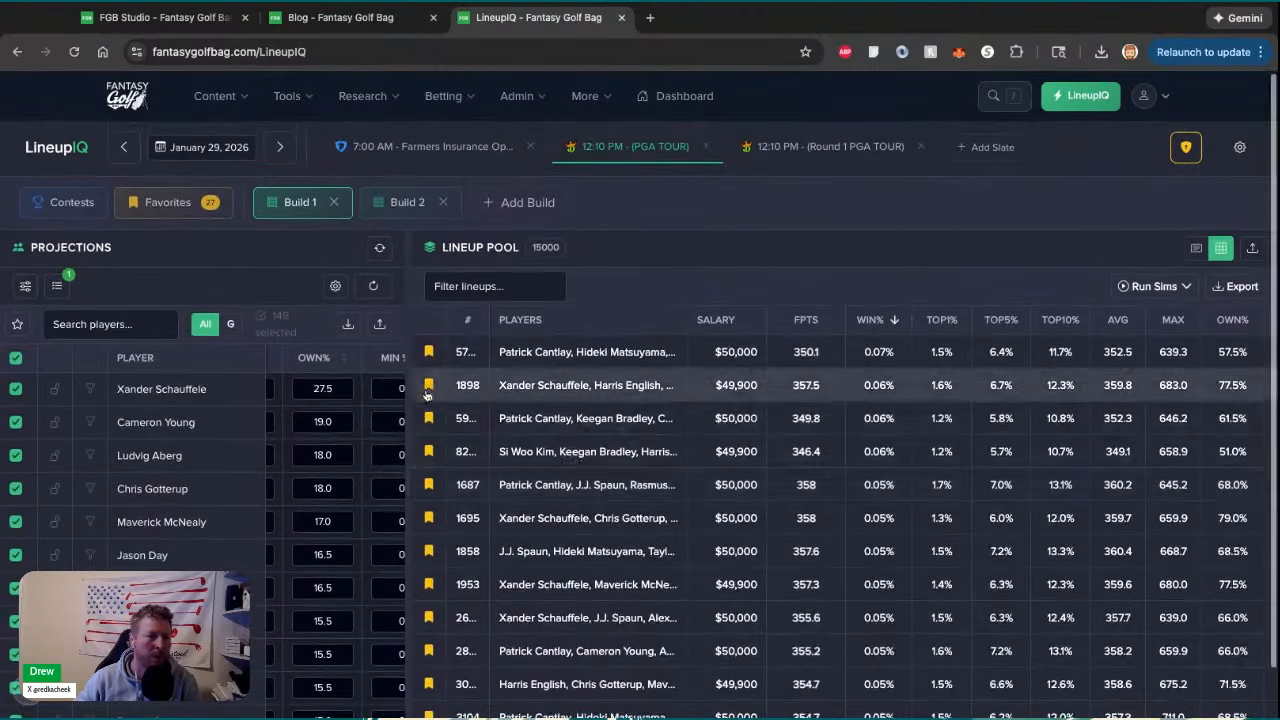
left_click(940, 320)
left_click(940, 320)
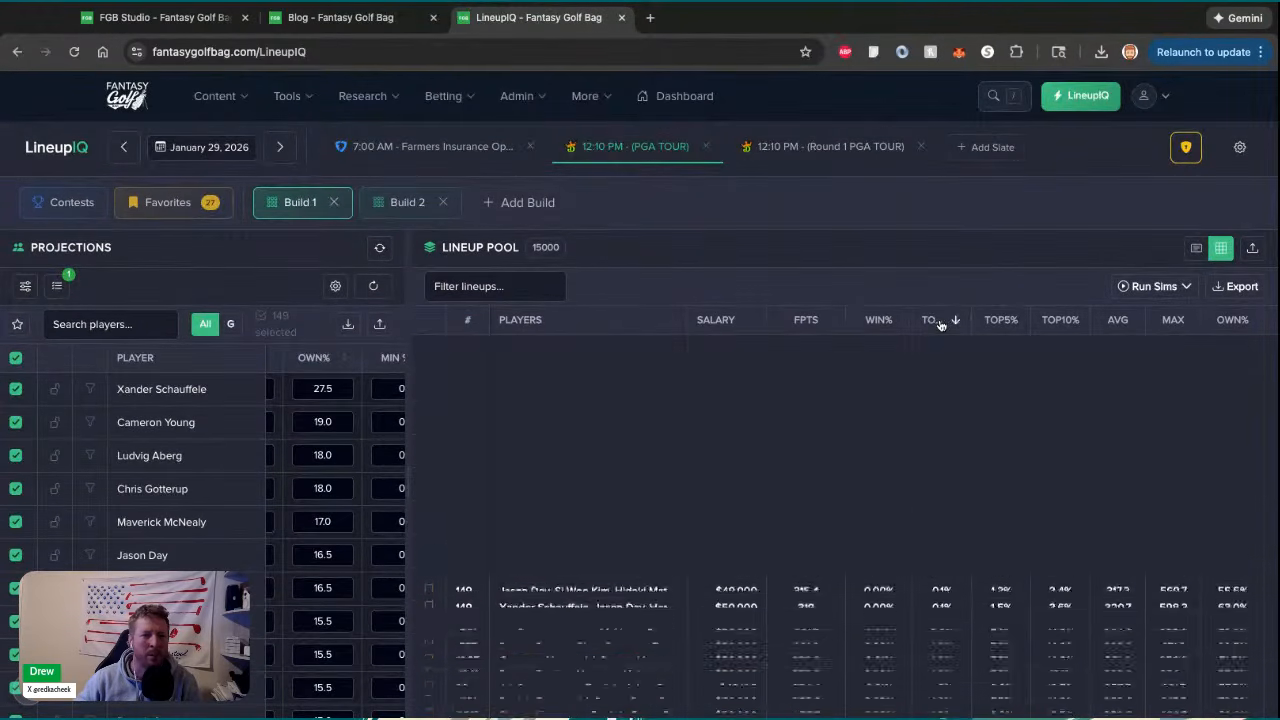
scroll(480, 440, "down", 10)
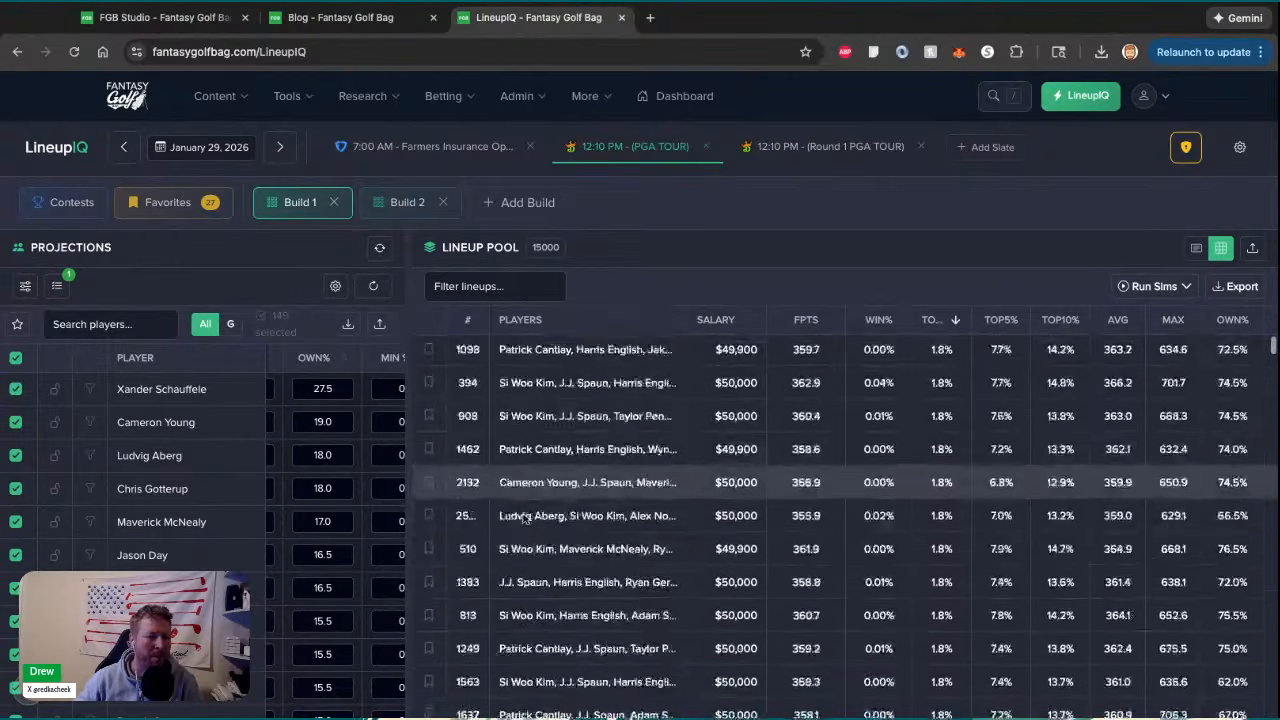
scroll(522, 518, "down", 10)
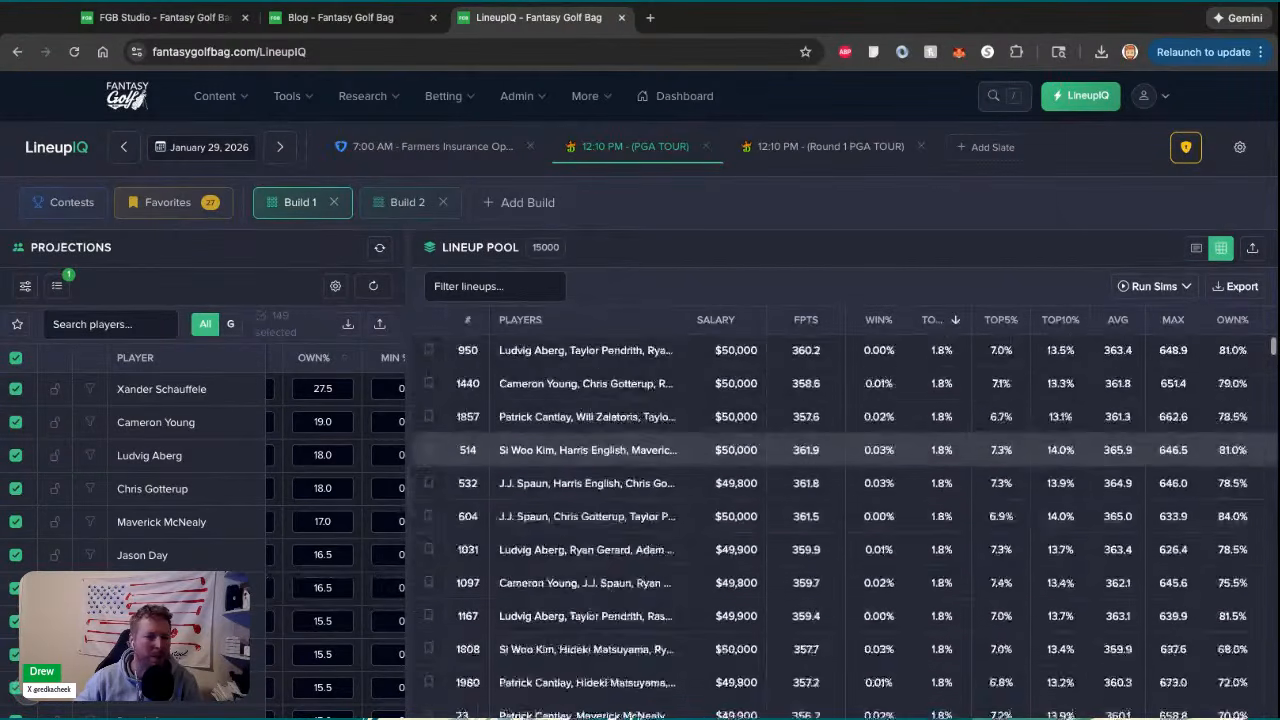
scroll(700, 480, "up", 20)
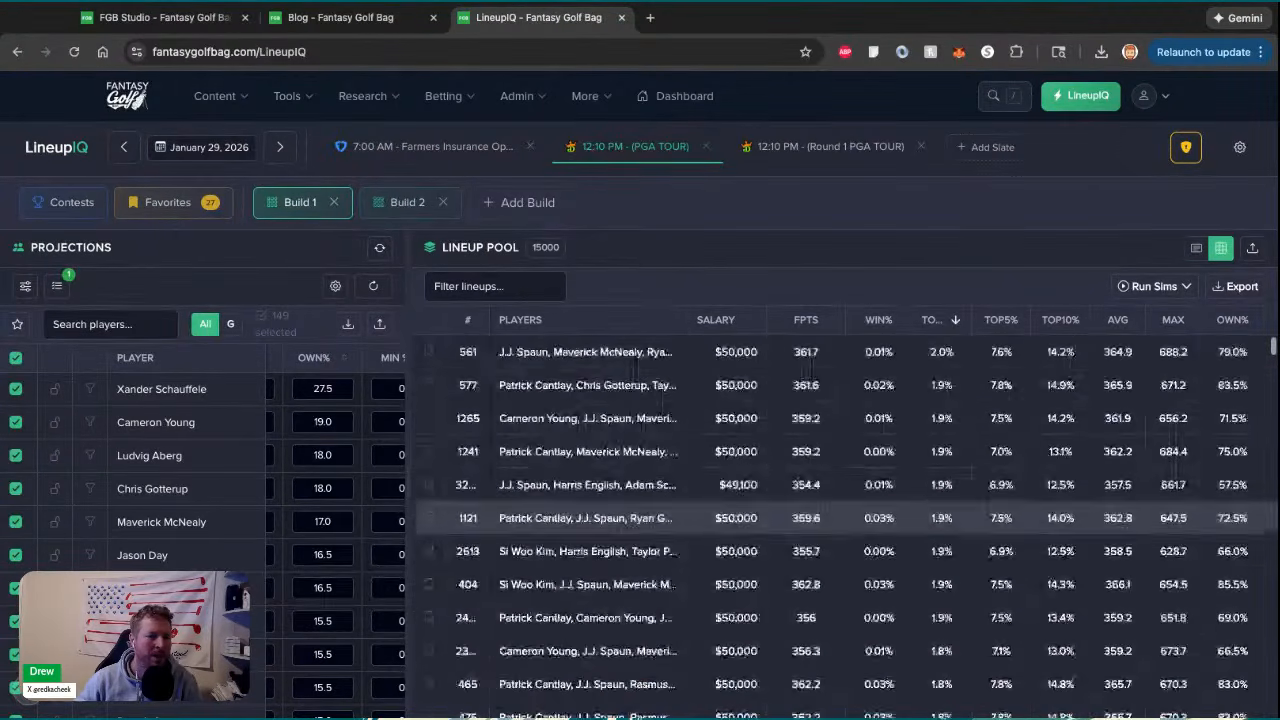
Sort the lineup pool by Top5% from highest to lowest and save the first ten lineups to Favorites
left_click(1001, 320)
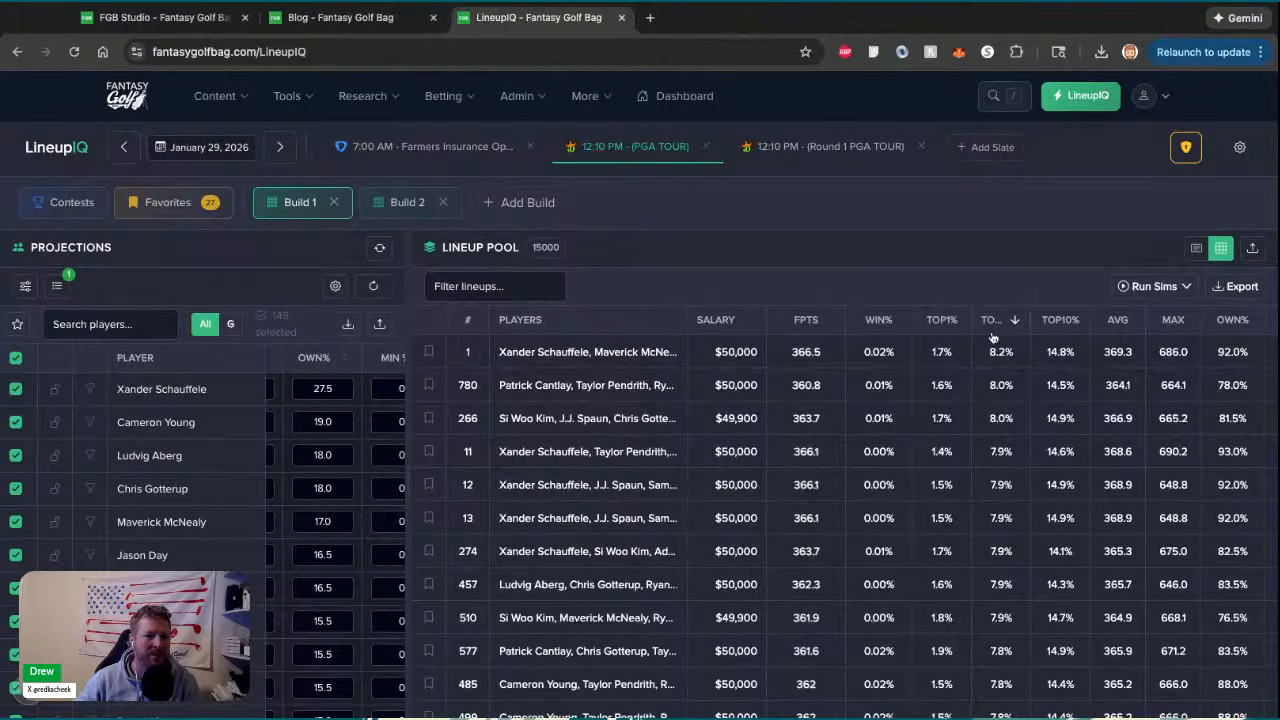
left_click(428, 353)
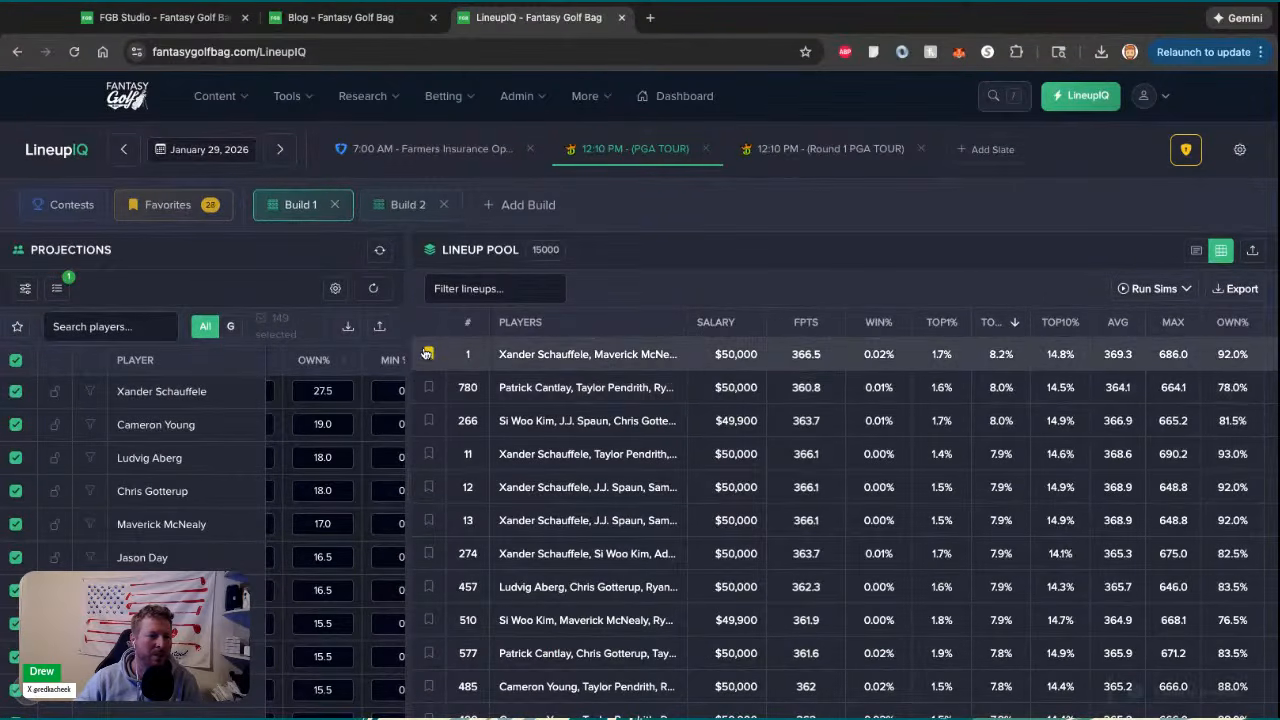
left_click(428, 387)
left_click(428, 420)
left_click(428, 453)
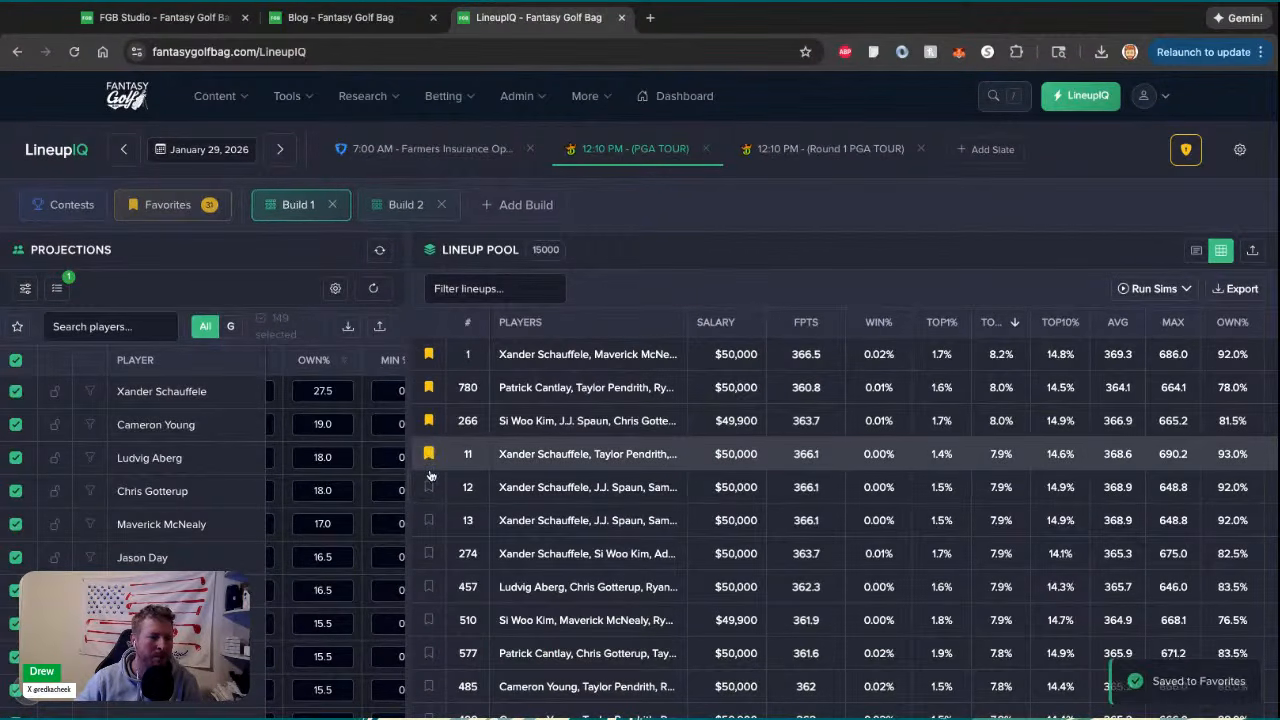
left_click(428, 487)
left_click(428, 520)
left_click(428, 553)
left_click(428, 587)
left_click(428, 620)
scroll(458, 528, "down", 1)
left_click(432, 537)
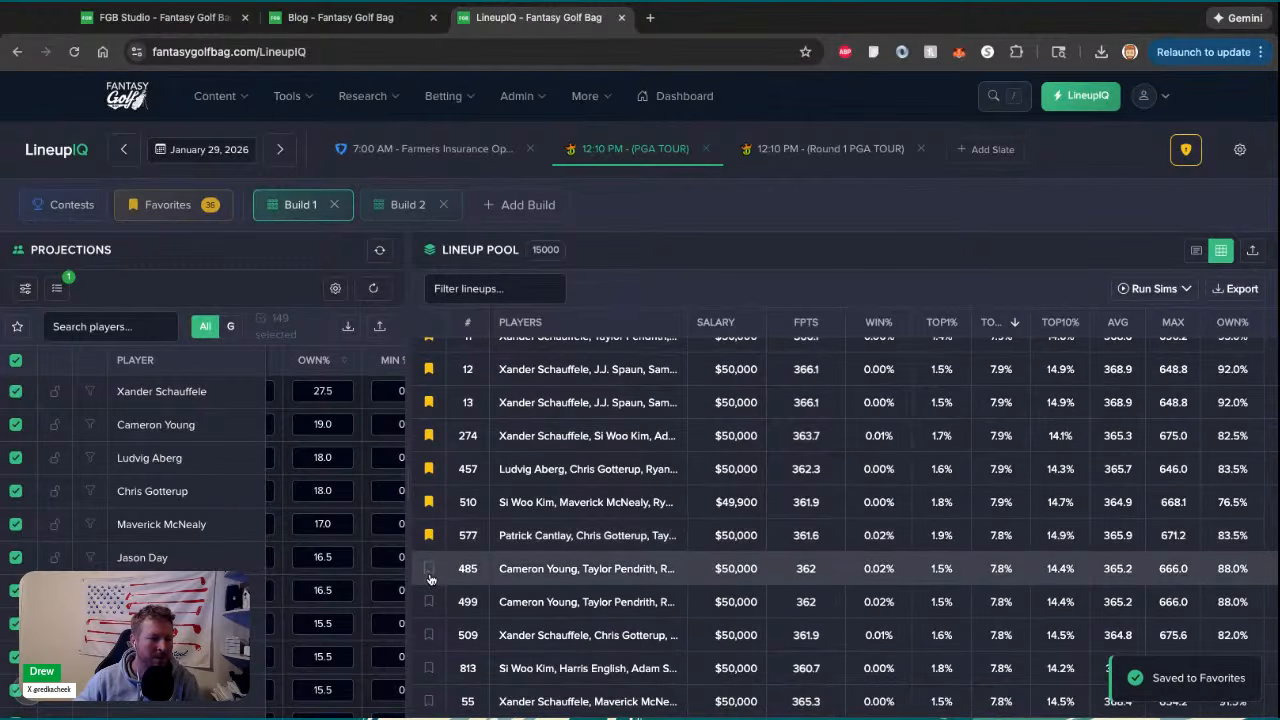
Save the next seven Top5% lineups, numbers 485, 499, 509, 813, 55, 270 and 272, to Favorites
left_click(430, 573)
left_click(430, 606)
left_click(430, 606)
left_click(430, 636)
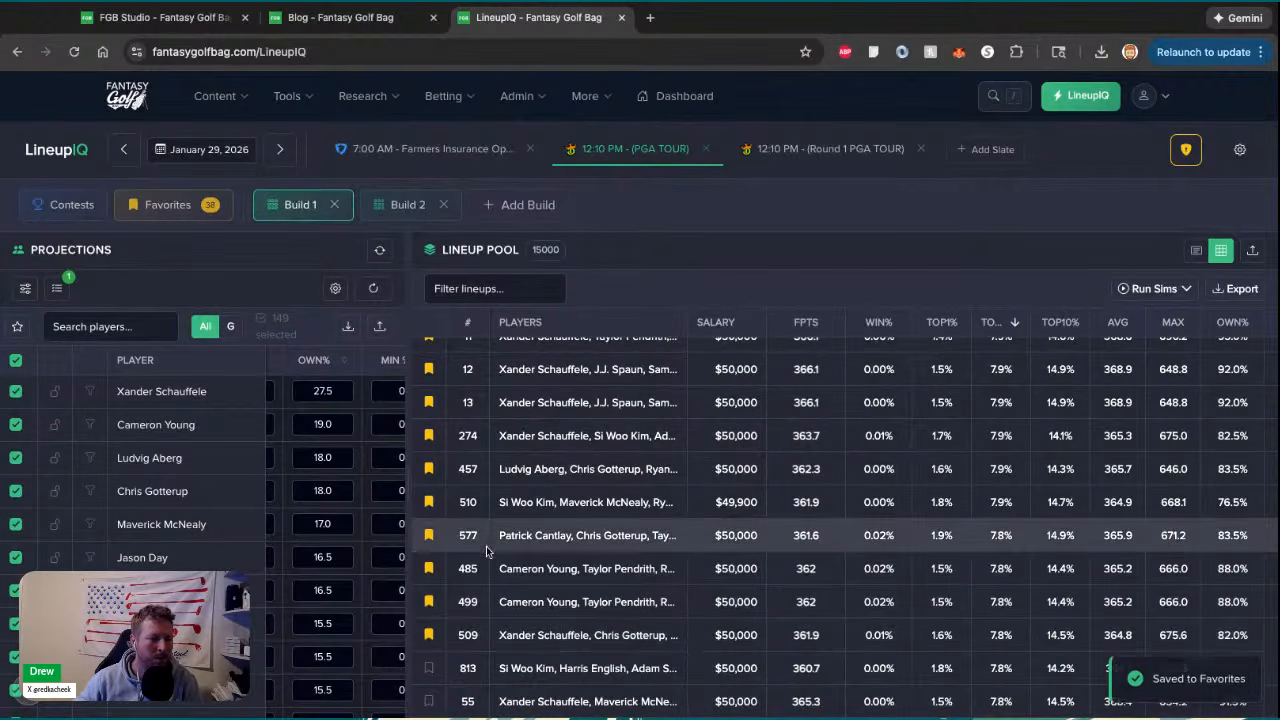
scroll(486, 551, "down", 2)
left_click(429, 450)
left_click(429, 483)
left_click(429, 516)
left_click(430, 549)
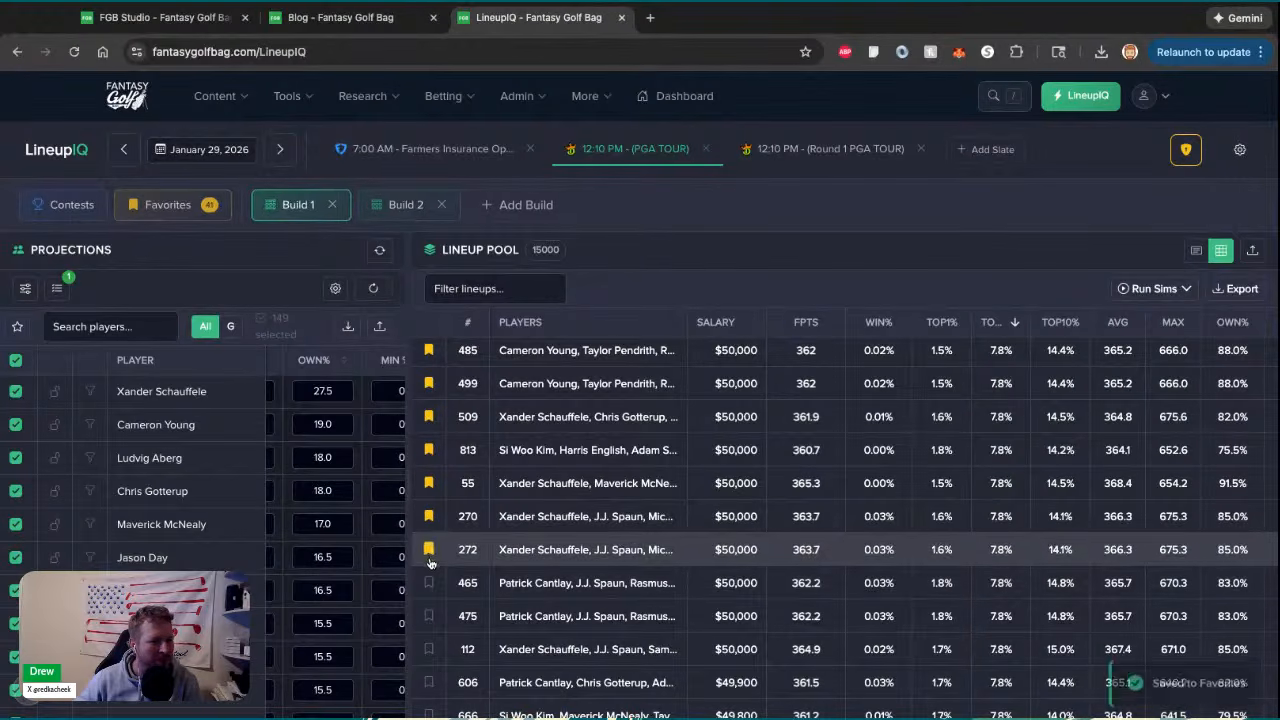
Save the remaining 7.8% Top5% lineups, numbers 465, 475, 112, 606 and 666, to Favorites
left_click(429, 582)
left_click(429, 616)
left_click(430, 648)
scroll(436, 640, "down", 1)
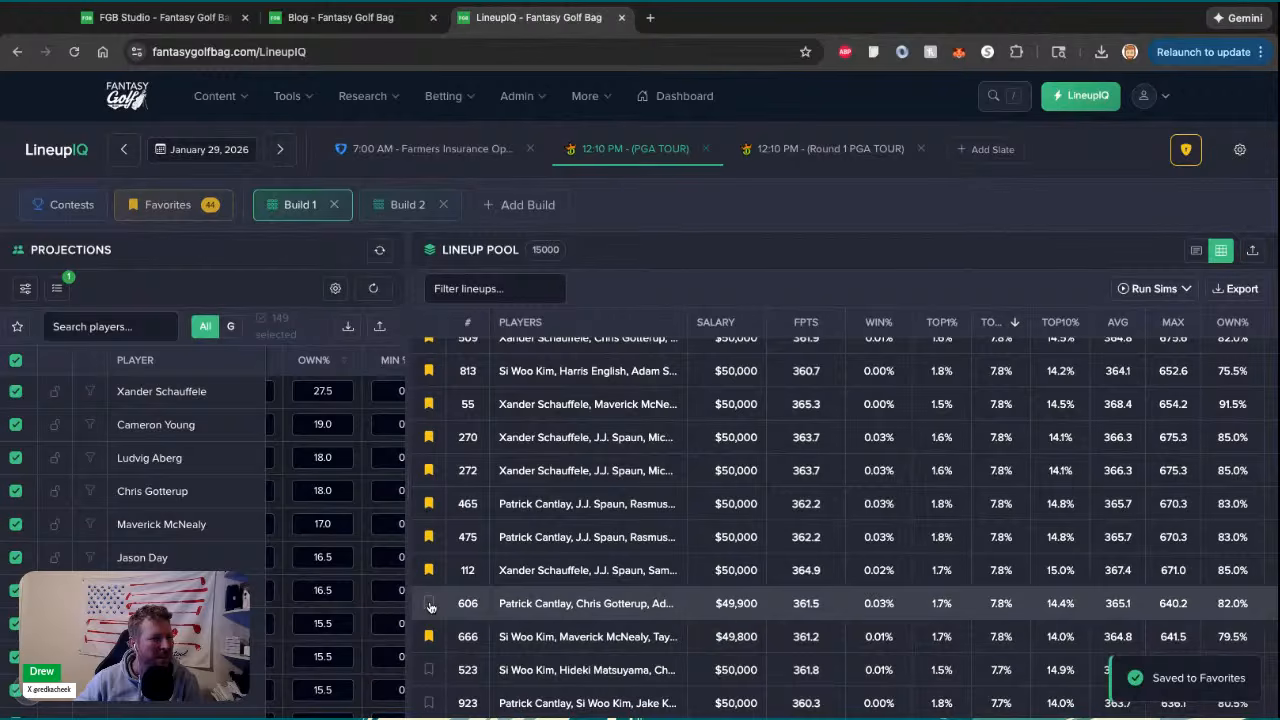
left_click(429, 604)
Sort the pool by Top1% from highest to lowest and save the nine leading lineups not already in Favorites
left_click(941, 322)
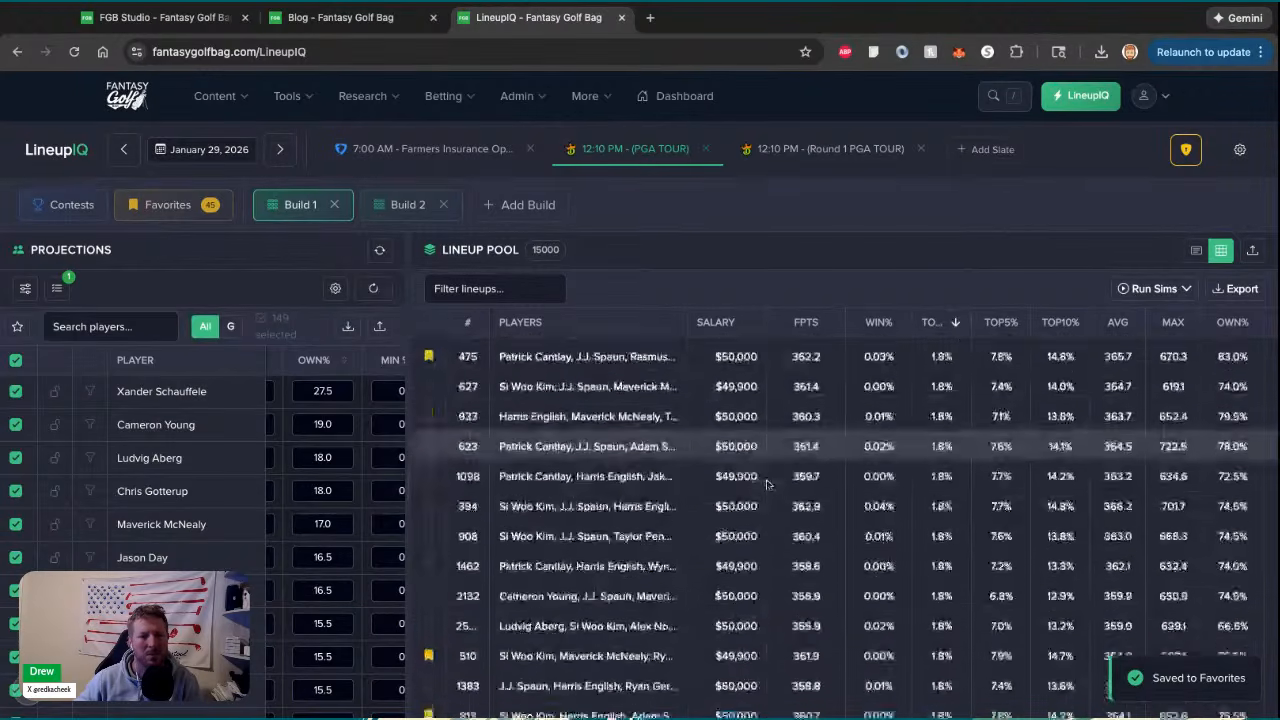
left_click(429, 354)
left_click(429, 420)
left_click(429, 454)
left_click(429, 487)
left_click(429, 520)
left_click(429, 553)
left_click(429, 587)
left_click(429, 620)
left_click(429, 653)
Continue down the Top1% order and save lineups 627, 933, 623, 1098 and 394 to Favorites
scroll(427, 560, "down", 2)
left_click(428, 532)
left_click(429, 598)
scroll(430, 594, "down", 1)
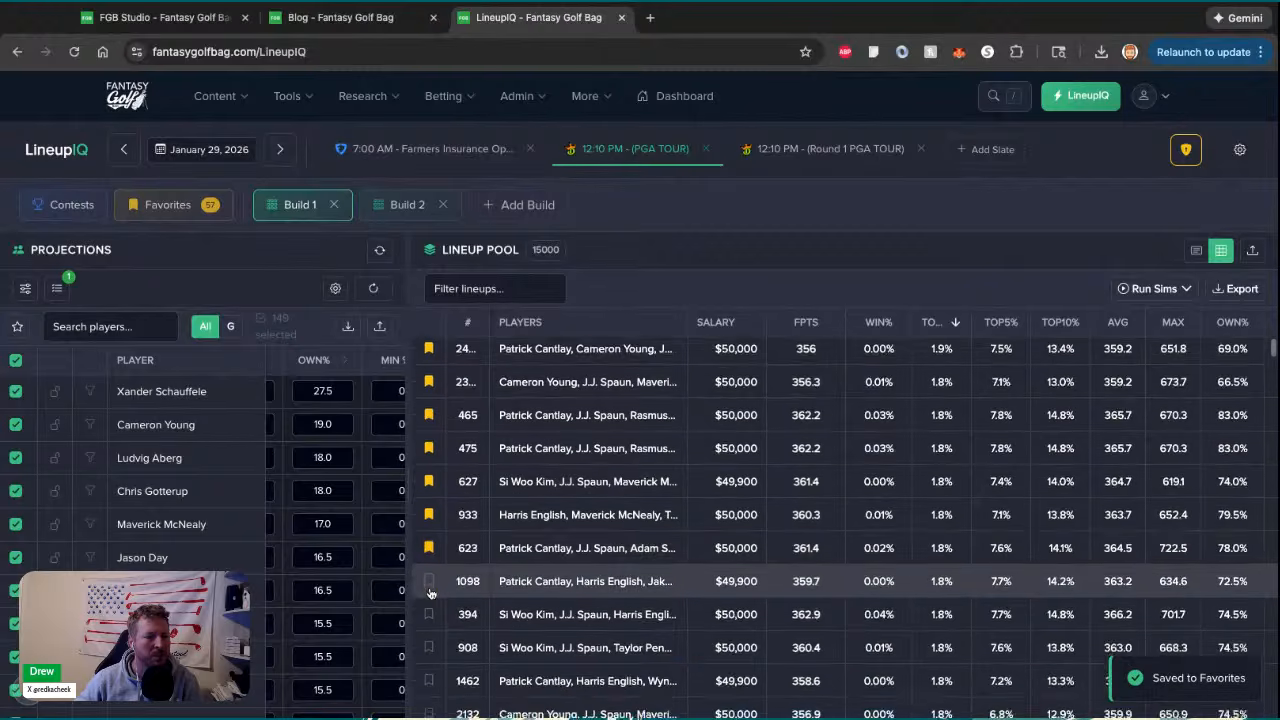
left_click(429, 561)
left_click(429, 591)
scroll(445, 575, "down", 1)
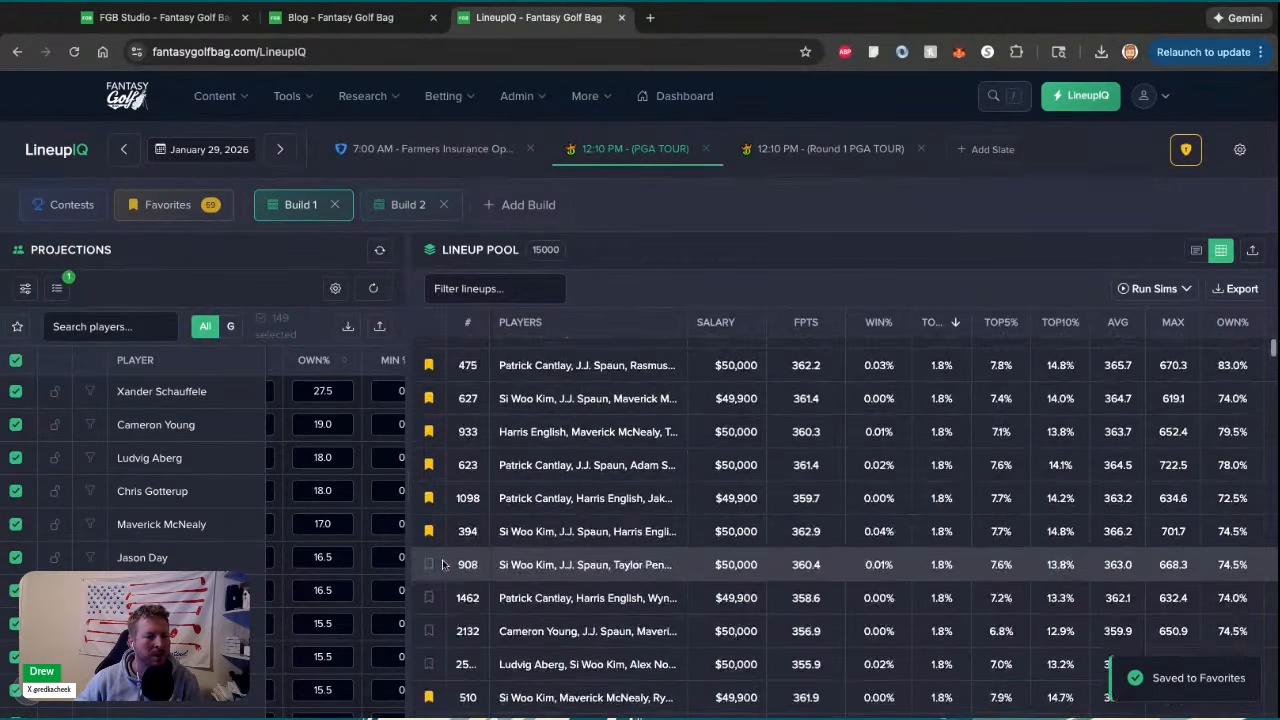
Save lineups 908, 1462, 2132, 1383 and 1249 plus the 1.8% Top1% Ludvig Aberg and Si Woo Kim lineup to Favorites
left_click(429, 598)
left_click(429, 631)
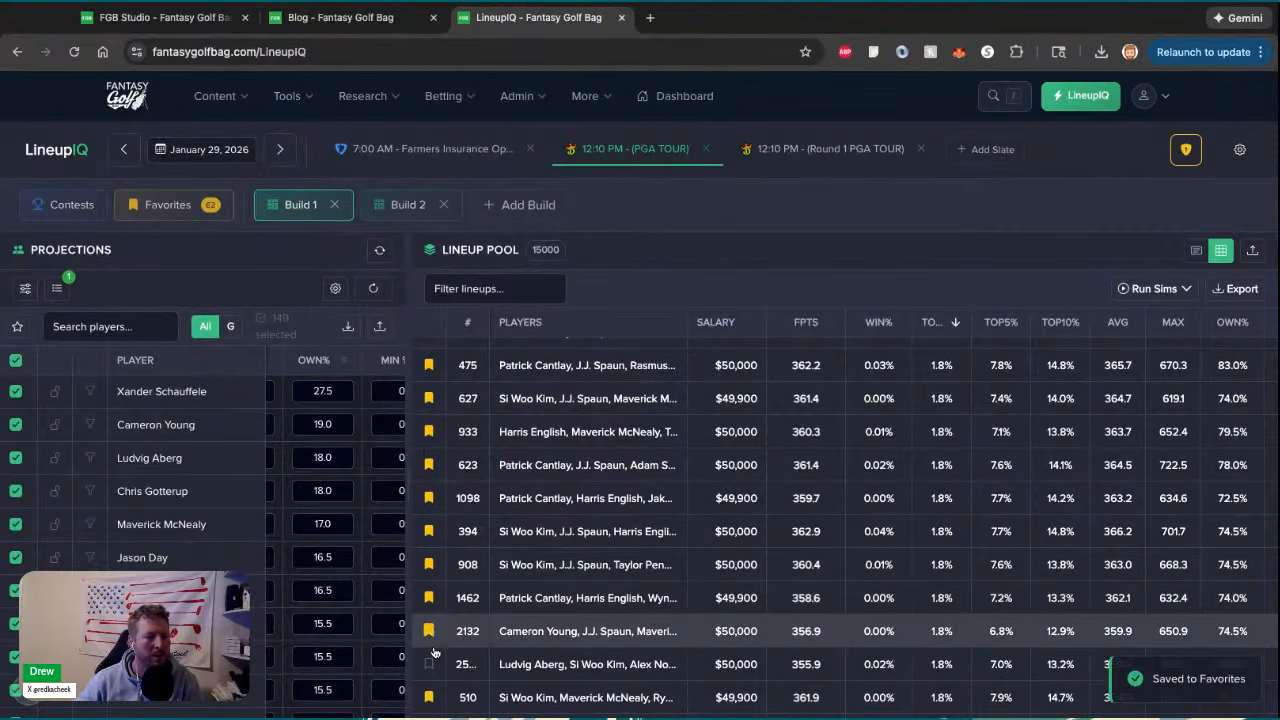
left_click(429, 664)
scroll(430, 662, "down", 1)
left_click(430, 661)
scroll(430, 661, "down", 1)
left_click(429, 668)
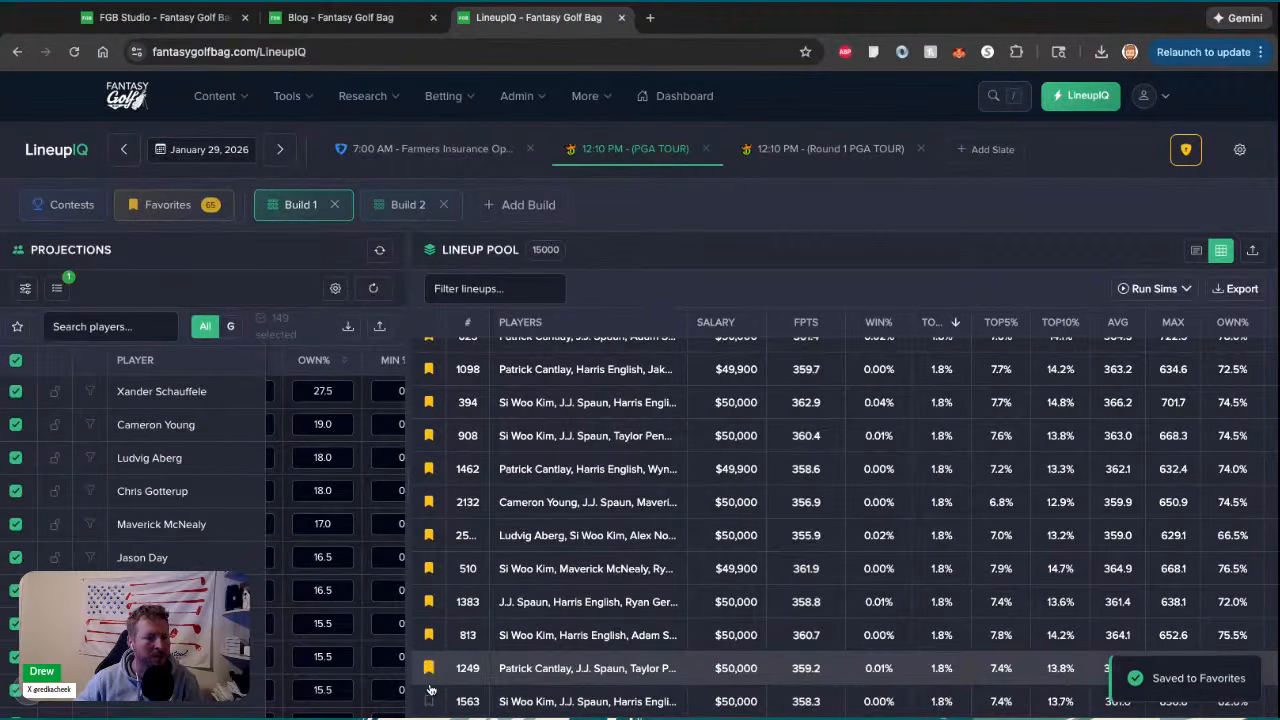
left_click(430, 669)
Save lineups 1563, 1637, 540, 600 and 1270 from the Top1% order to Favorites
scroll(430, 675, "down", 1)
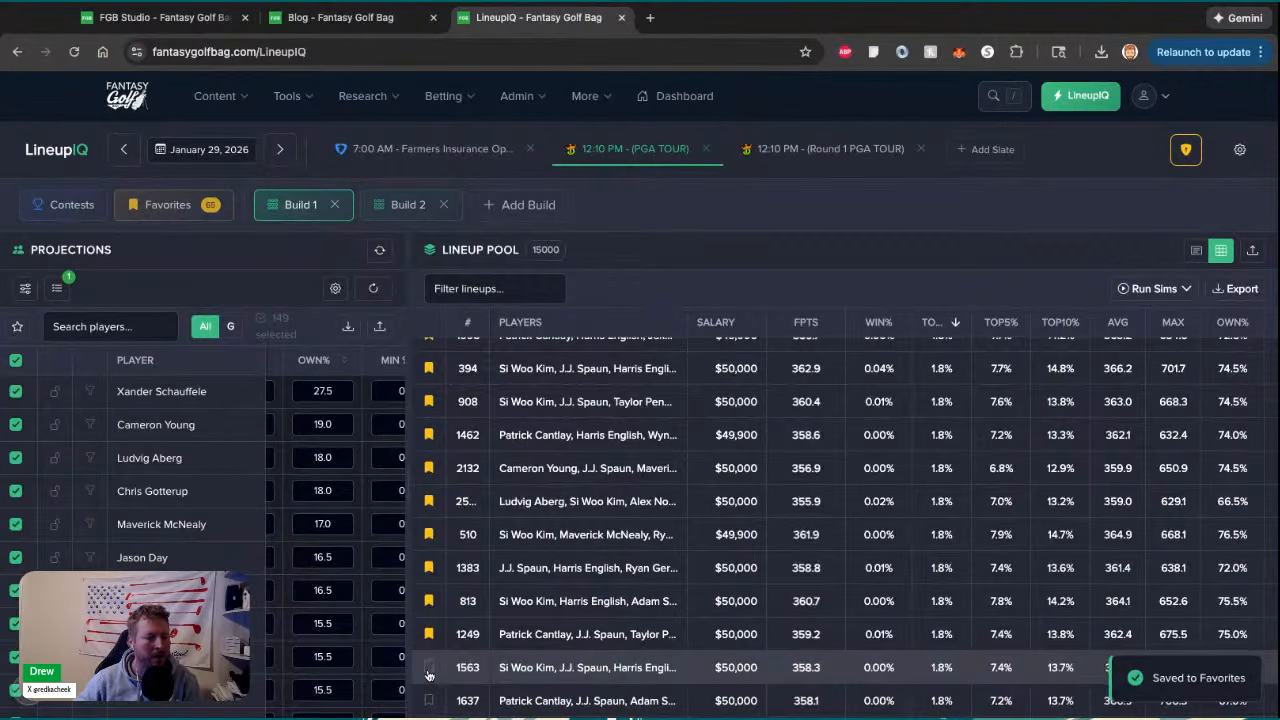
scroll(429, 675, "down", 1)
left_click(430, 655)
left_click(431, 681)
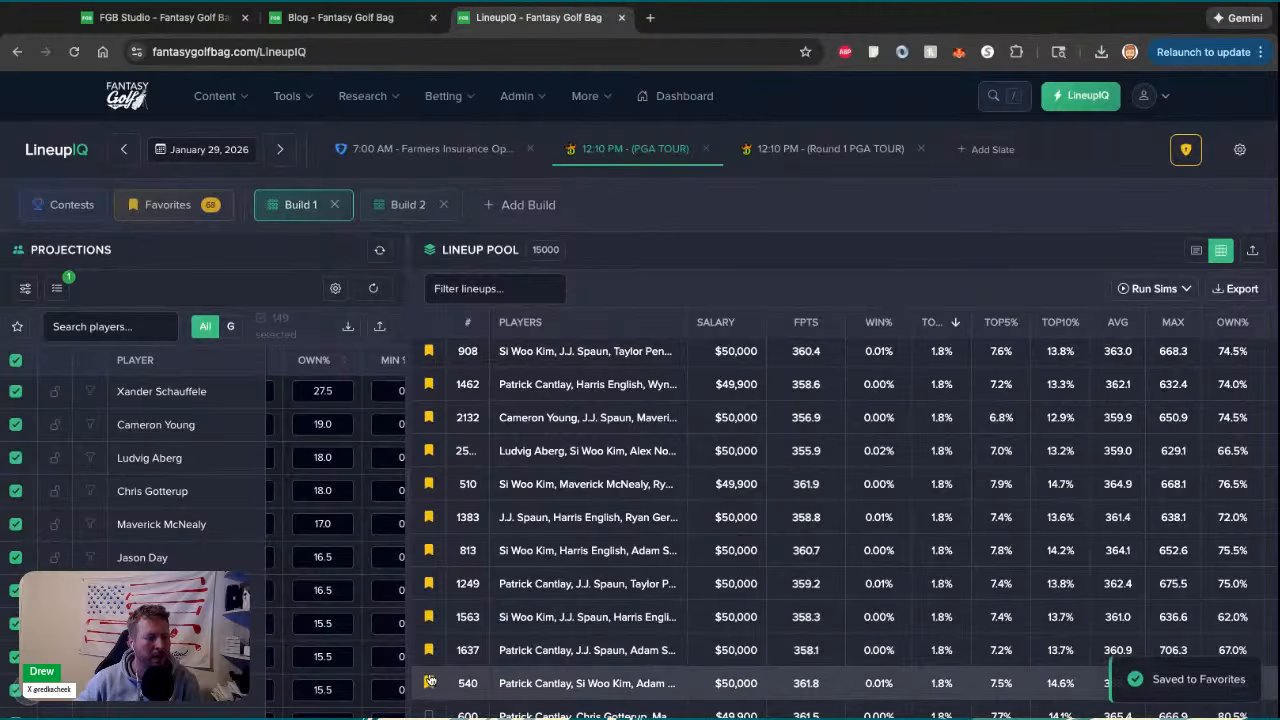
scroll(432, 670, "down", 1)
scroll(432, 660, "down", 1)
left_click(430, 663)
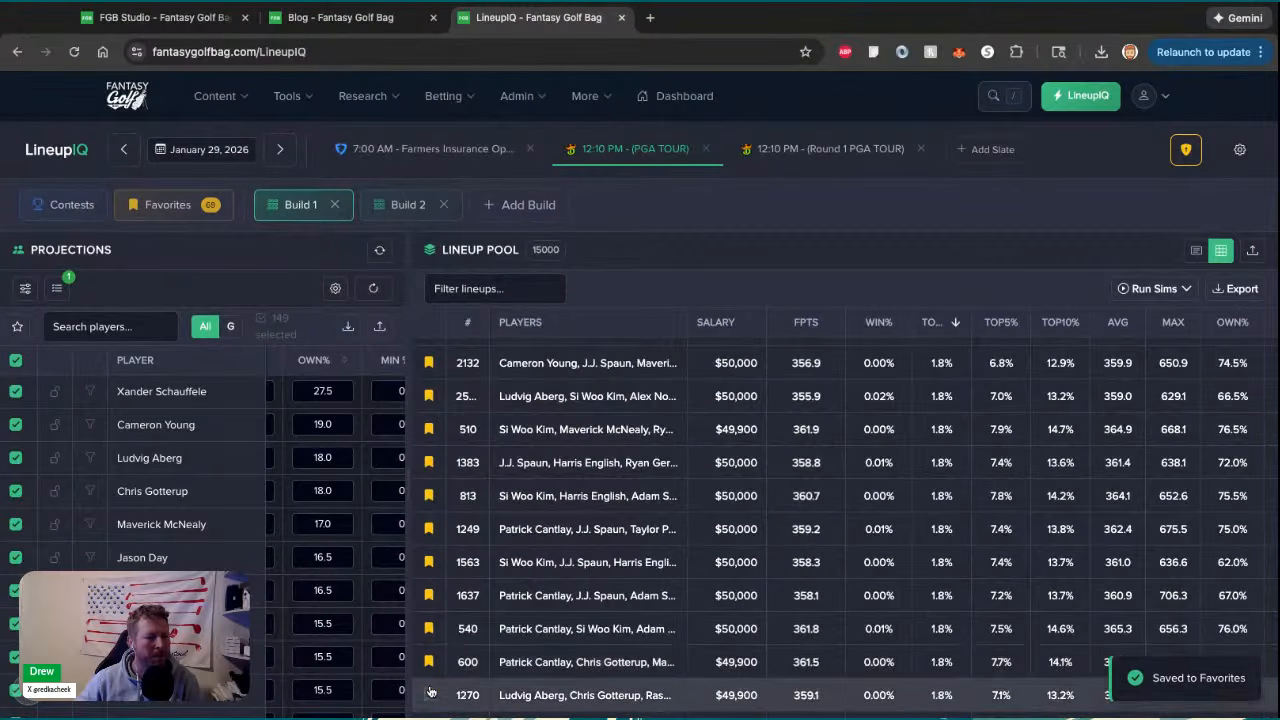
left_click(430, 694)
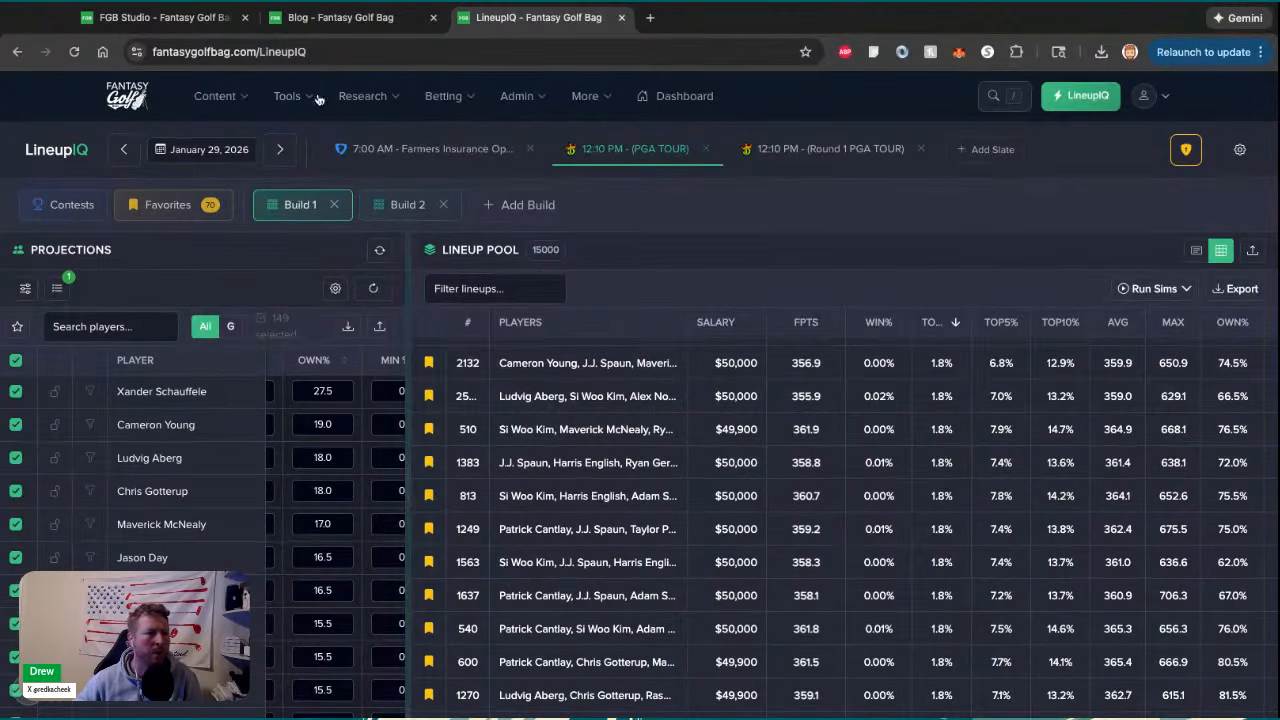
Switch to FGB Studio, rerun the Standard 3 model over the last 36 rounds, and look through the updated player ratings
left_click(152, 19)
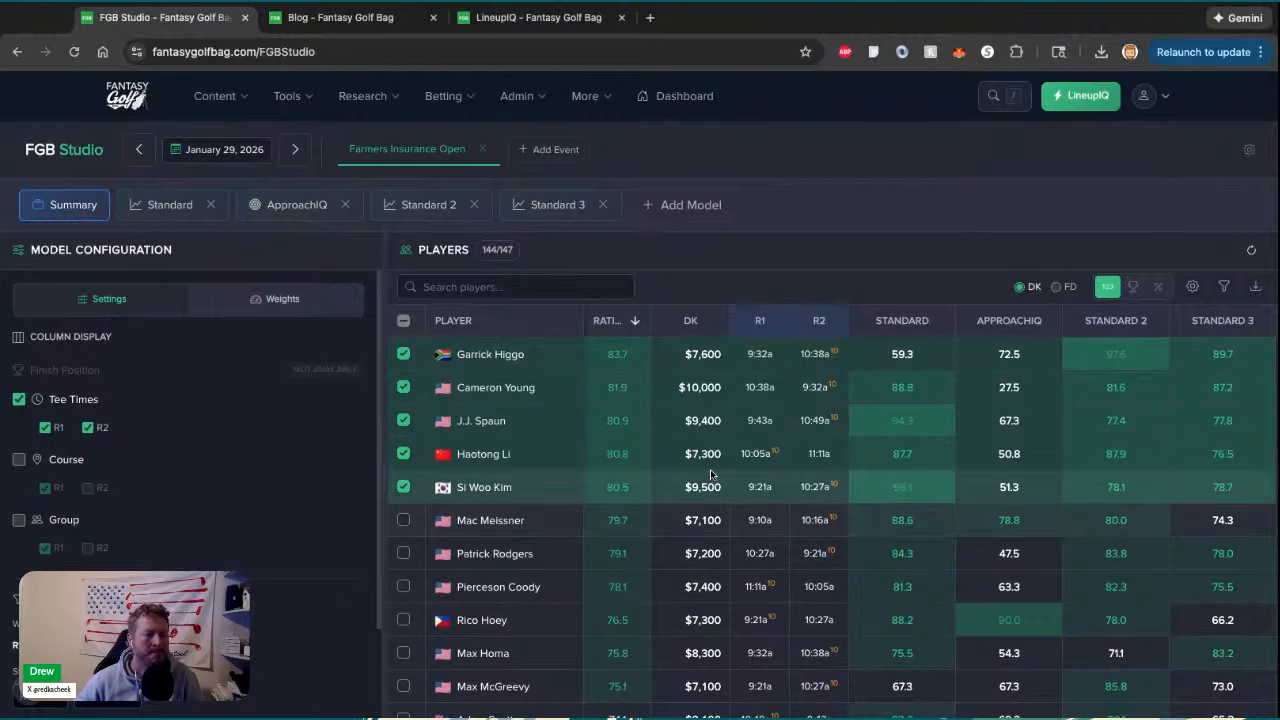
left_click(562, 212)
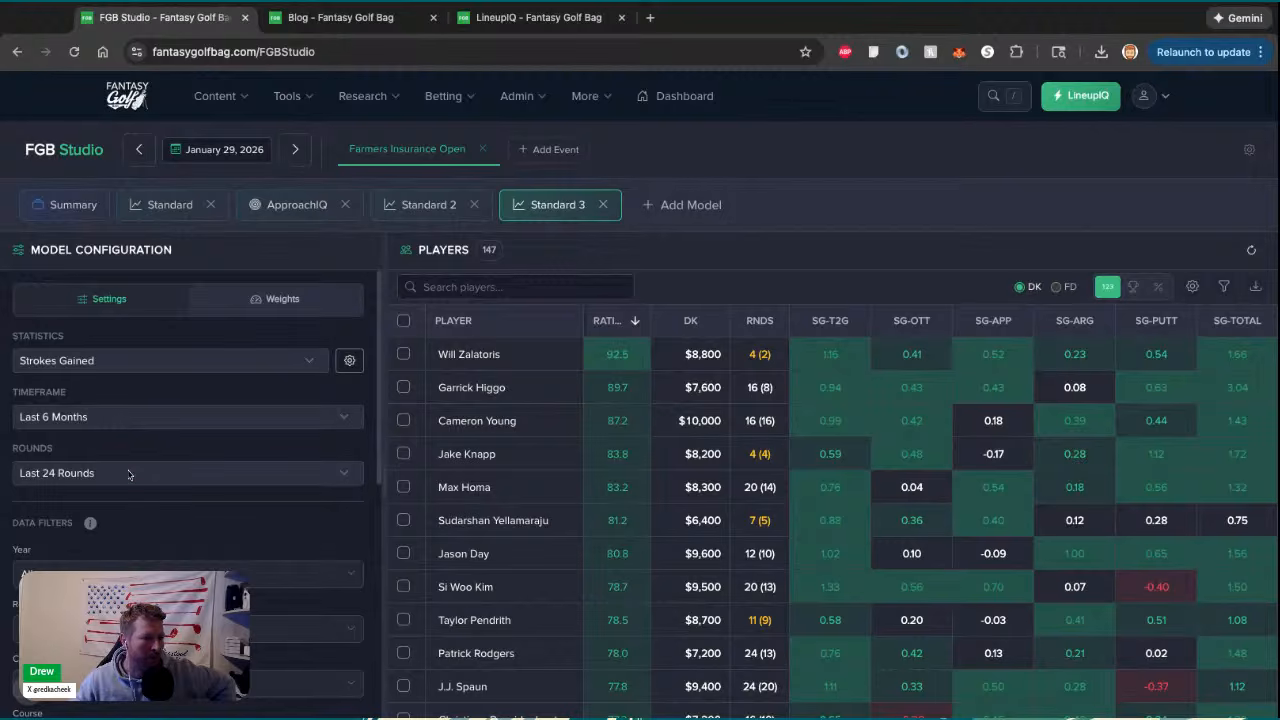
left_click(168, 491)
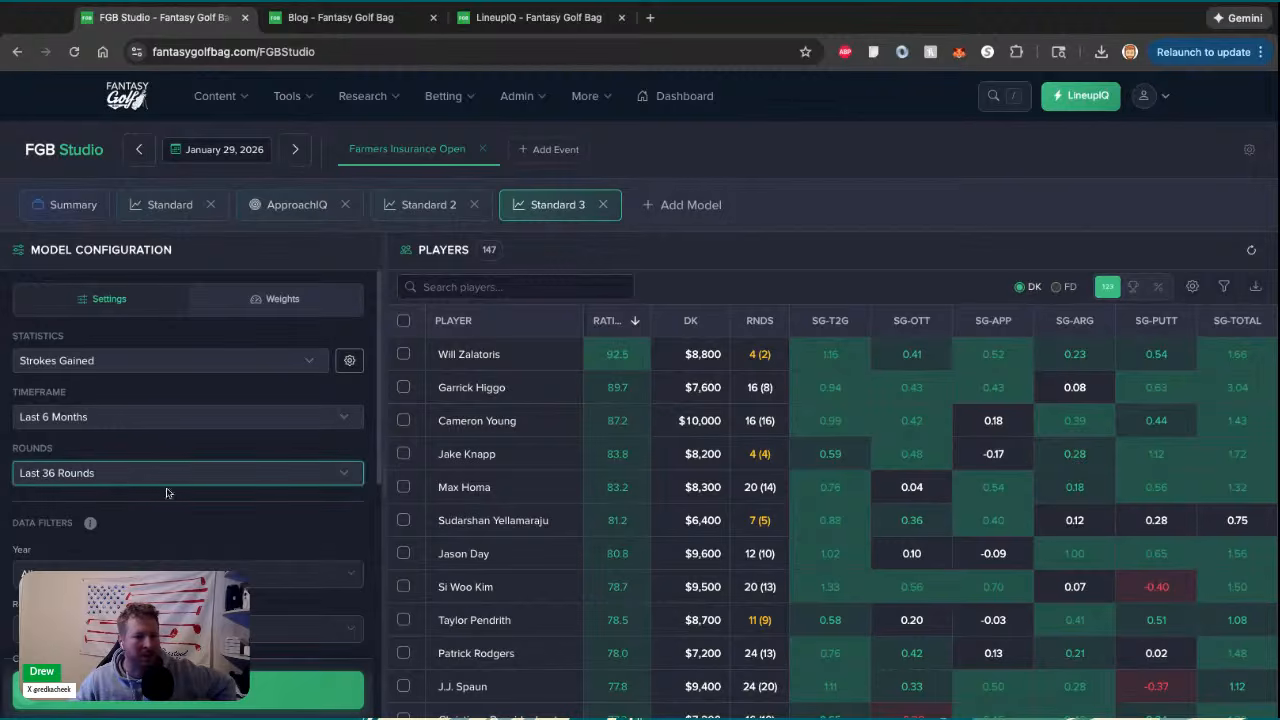
left_click(257, 686)
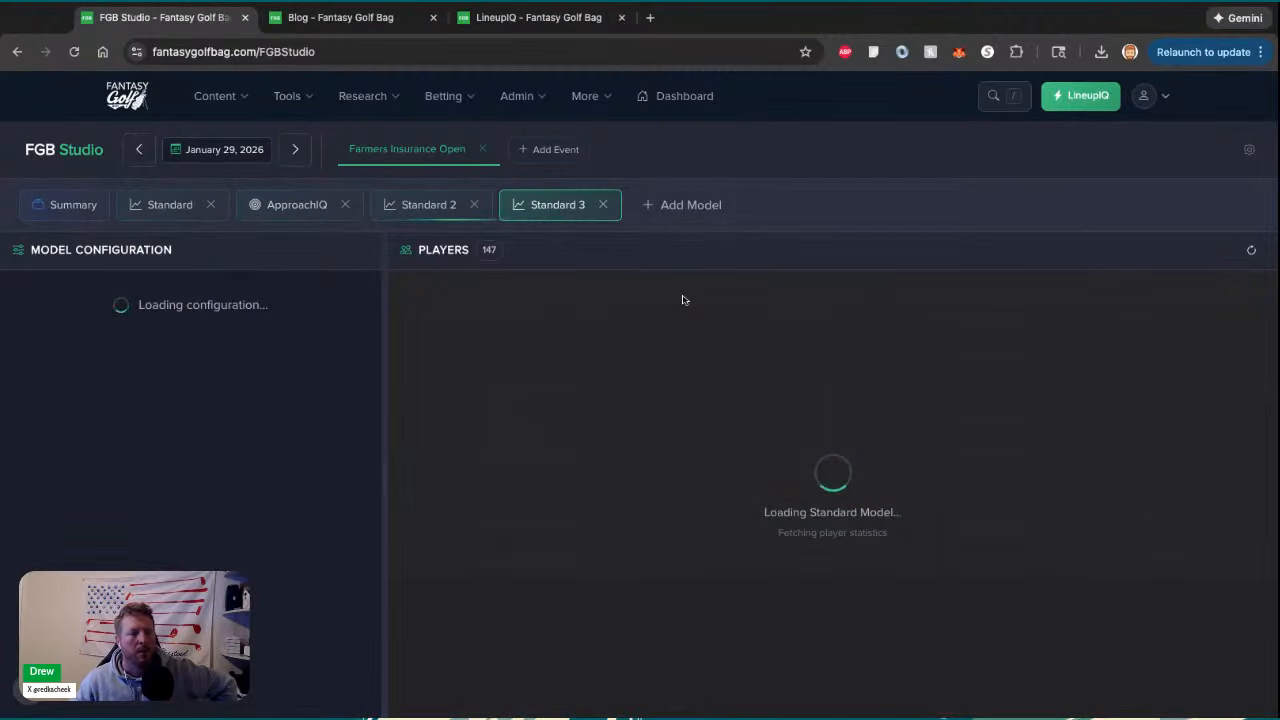
scroll(800, 480, "down", 1)
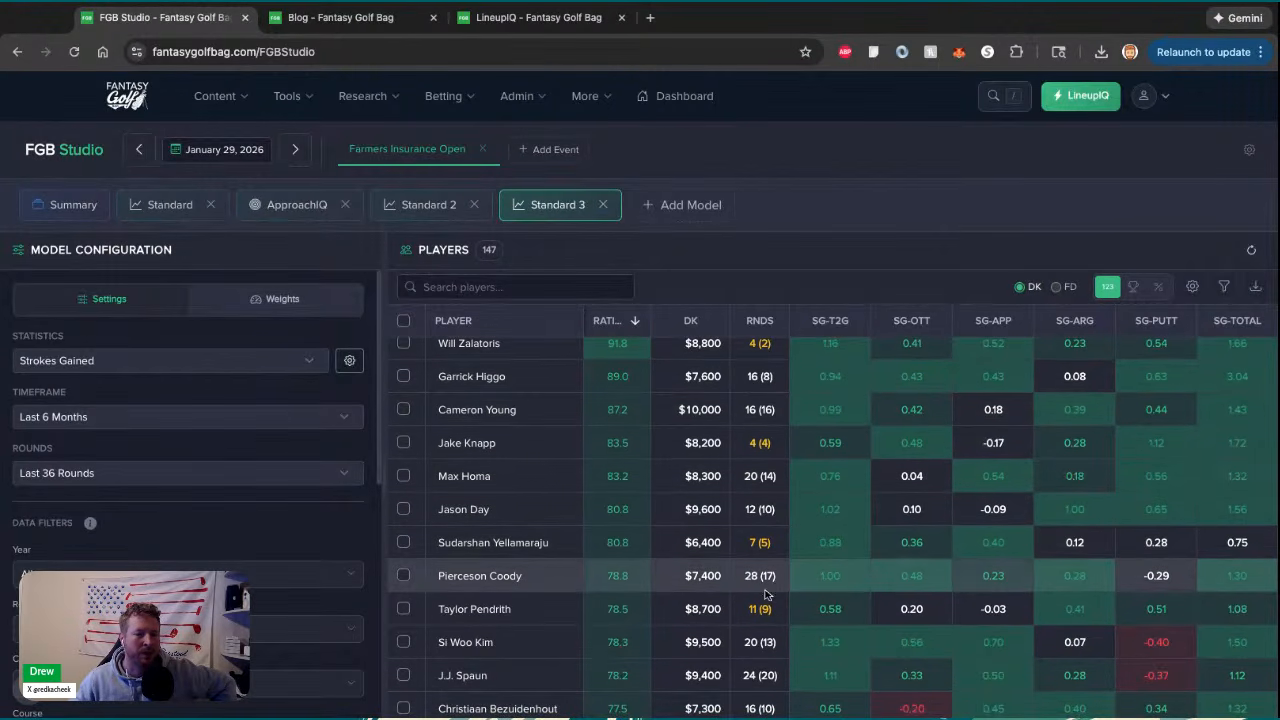
scroll(766, 585, "up", 1)
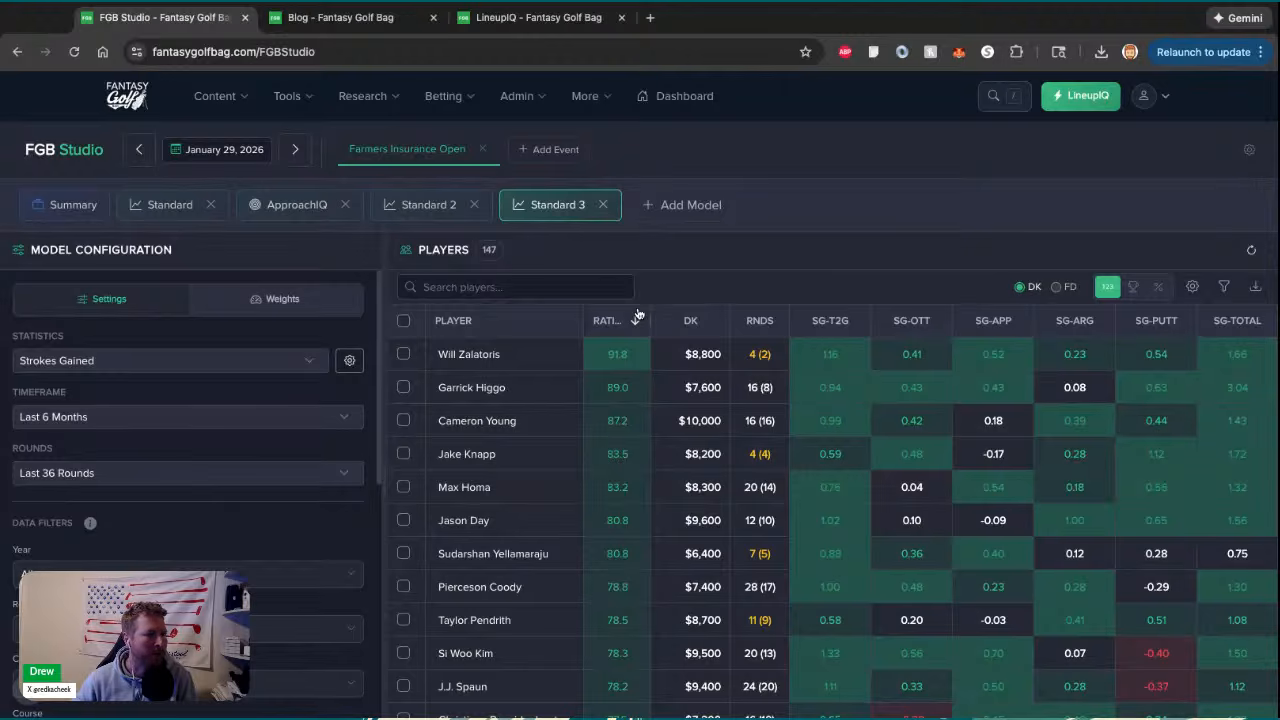
left_click(468, 102)
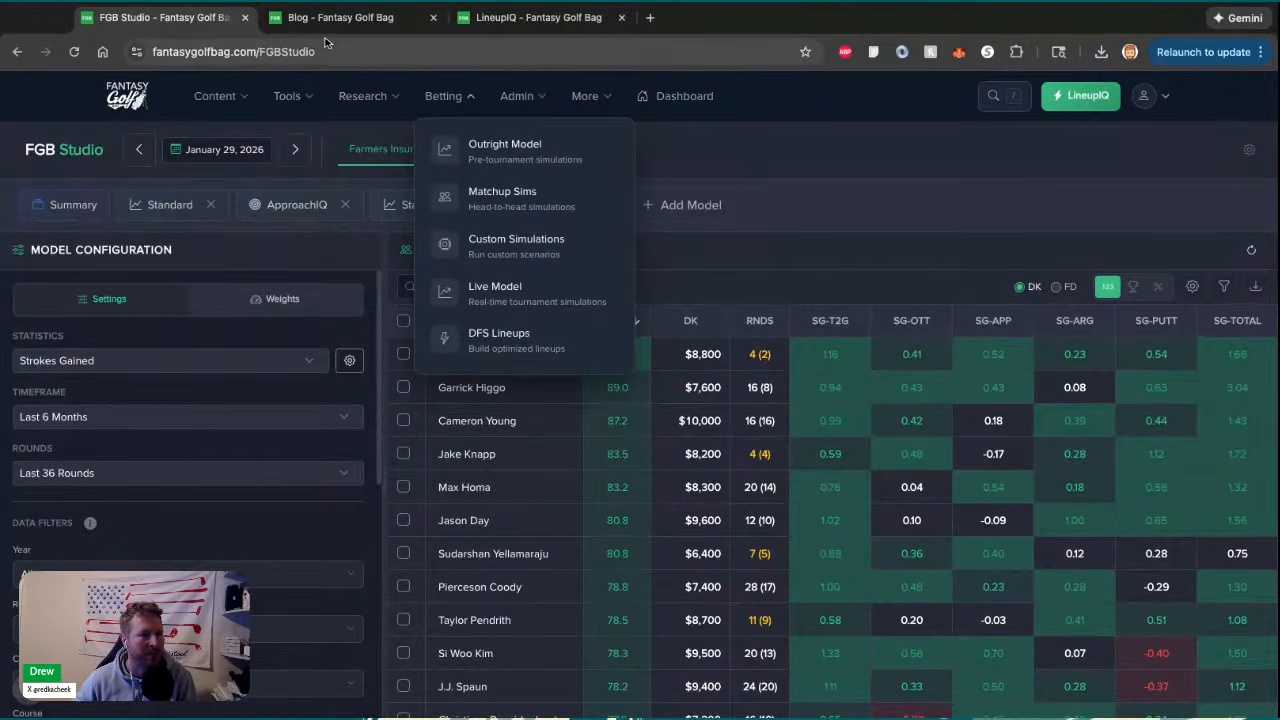
Switch back to LineupIQ and review the player exposures of the saved Favorites lineups
left_click(506, 28)
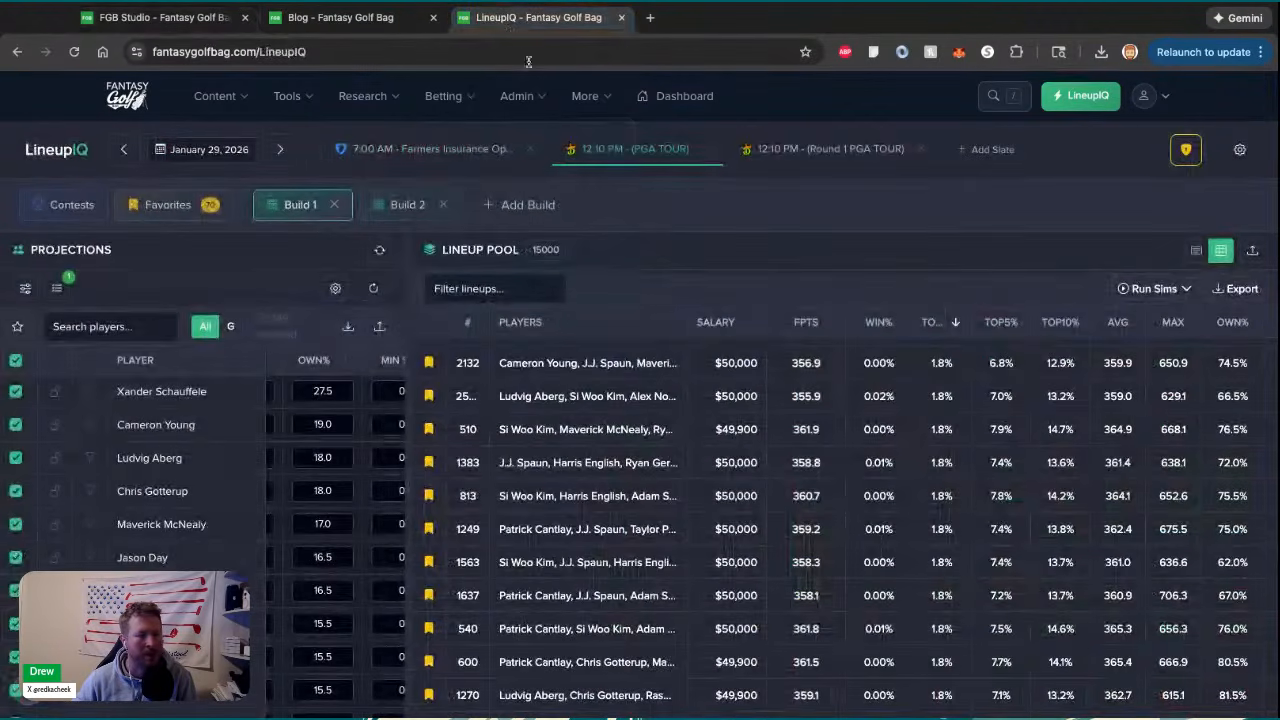
left_click(166, 205)
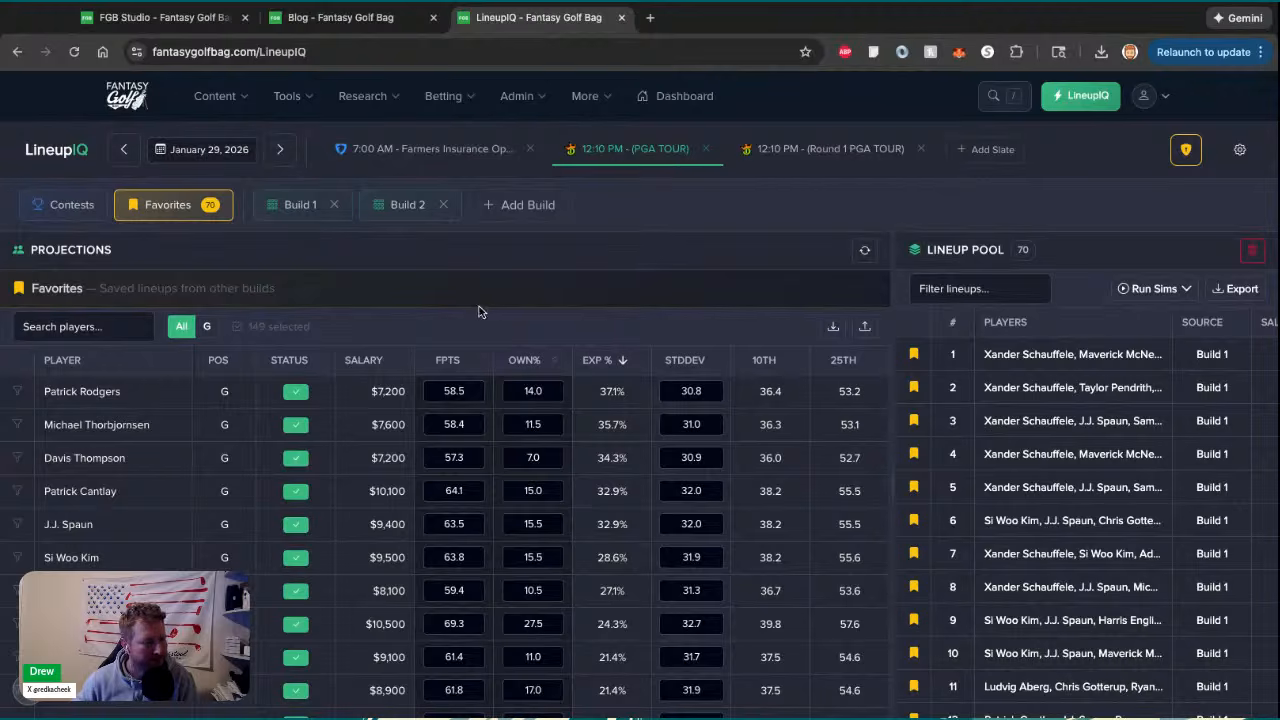
scroll(544, 457, "down", 1)
scroll(544, 457, "up", 1)
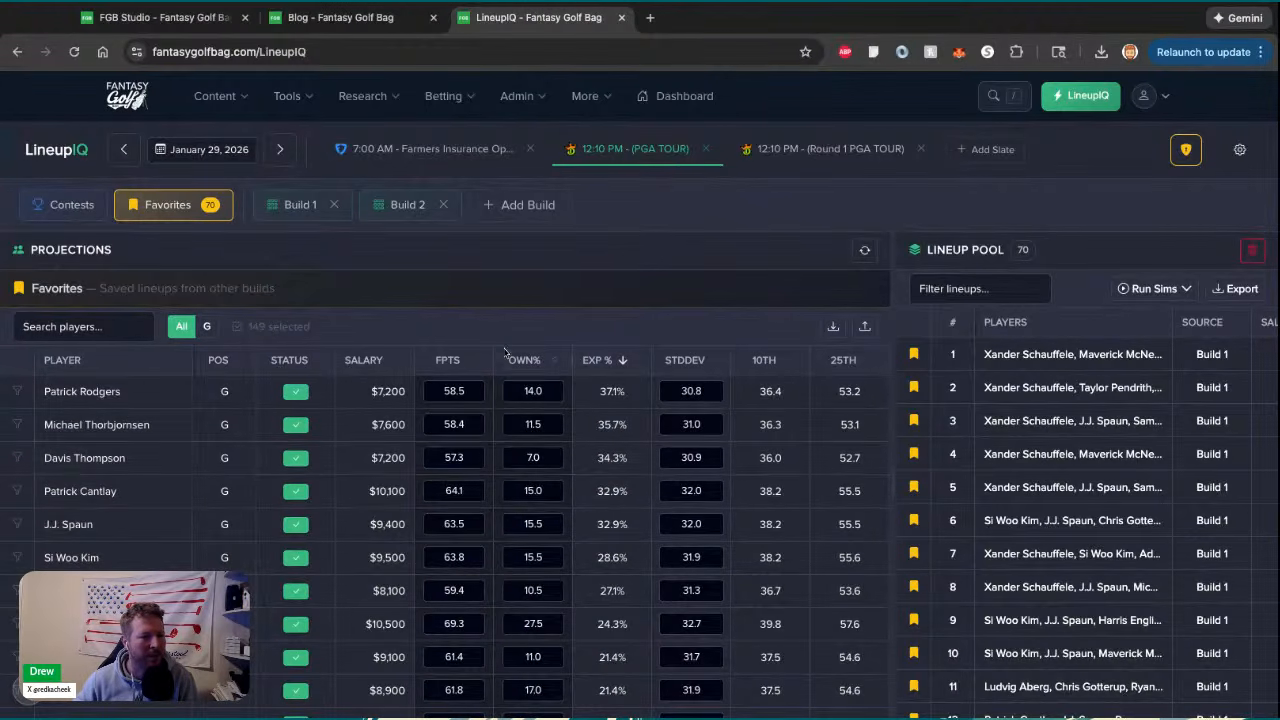
Sort the Favorites players by salary and finally by projected ownership from highest to lowest
left_click(364, 369)
left_click(364, 369)
left_click(529, 366)
left_click(548, 338)
left_click(553, 360)
left_click(553, 360)
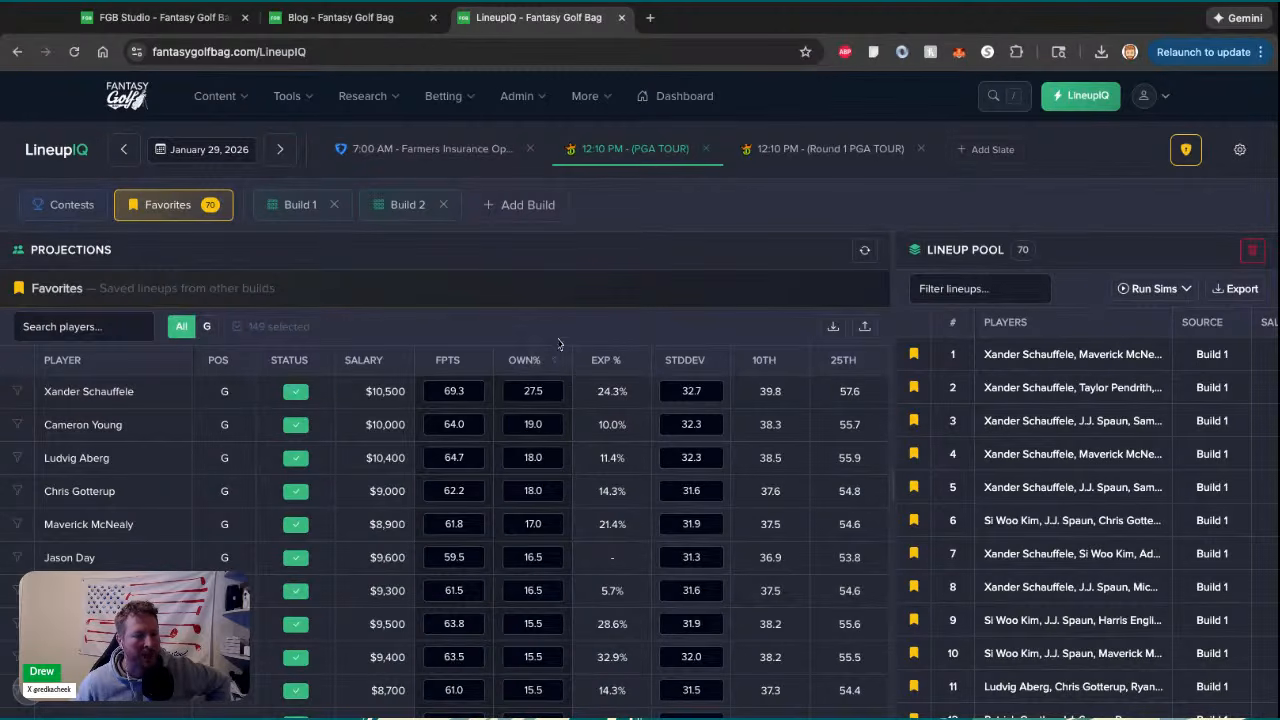
Compare projected ownership with exposure down the Favorites players and sort them by exposure from highest to lowest
scroll(654, 311, "down", 1)
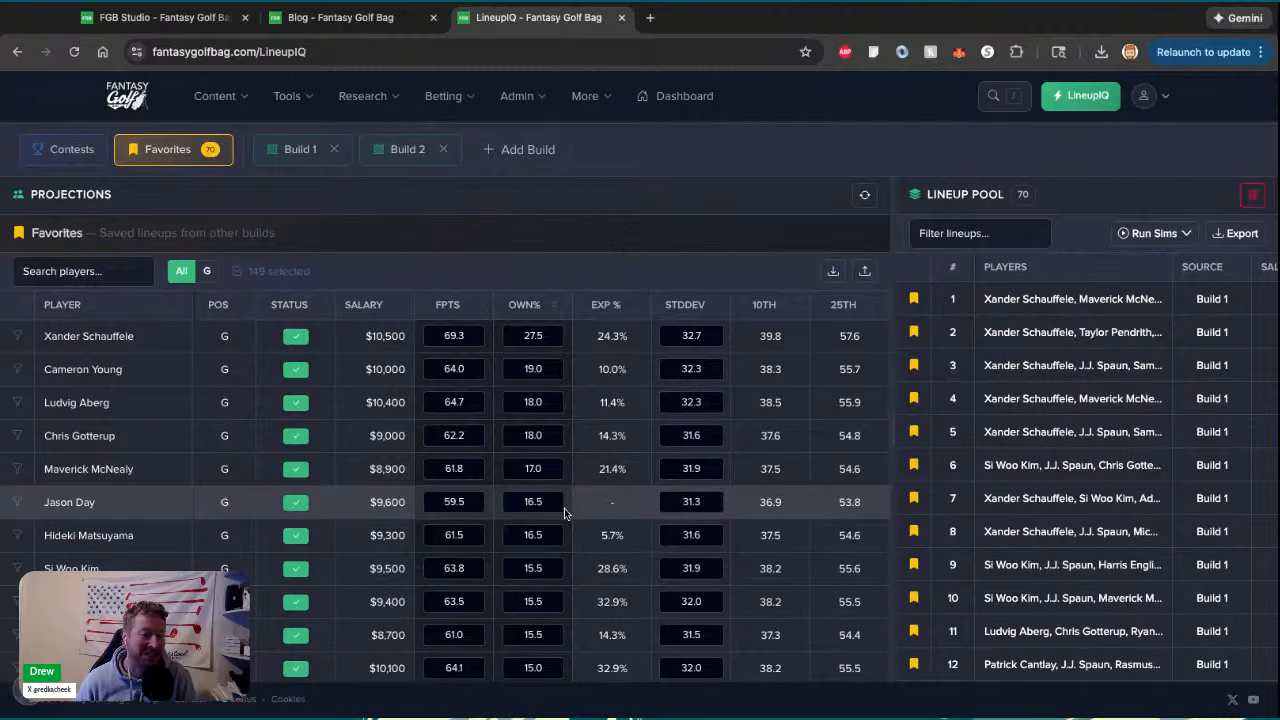
scroll(606, 510, "down", 1)
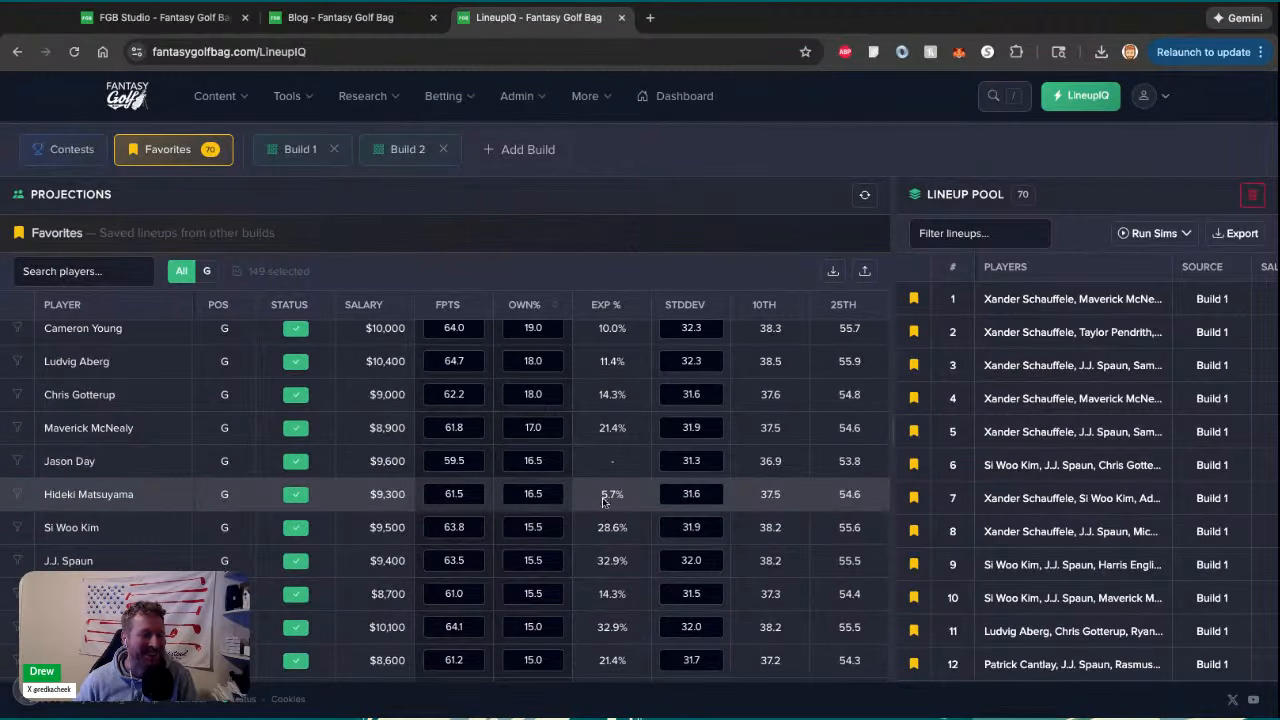
scroll(611, 500, "down", 1)
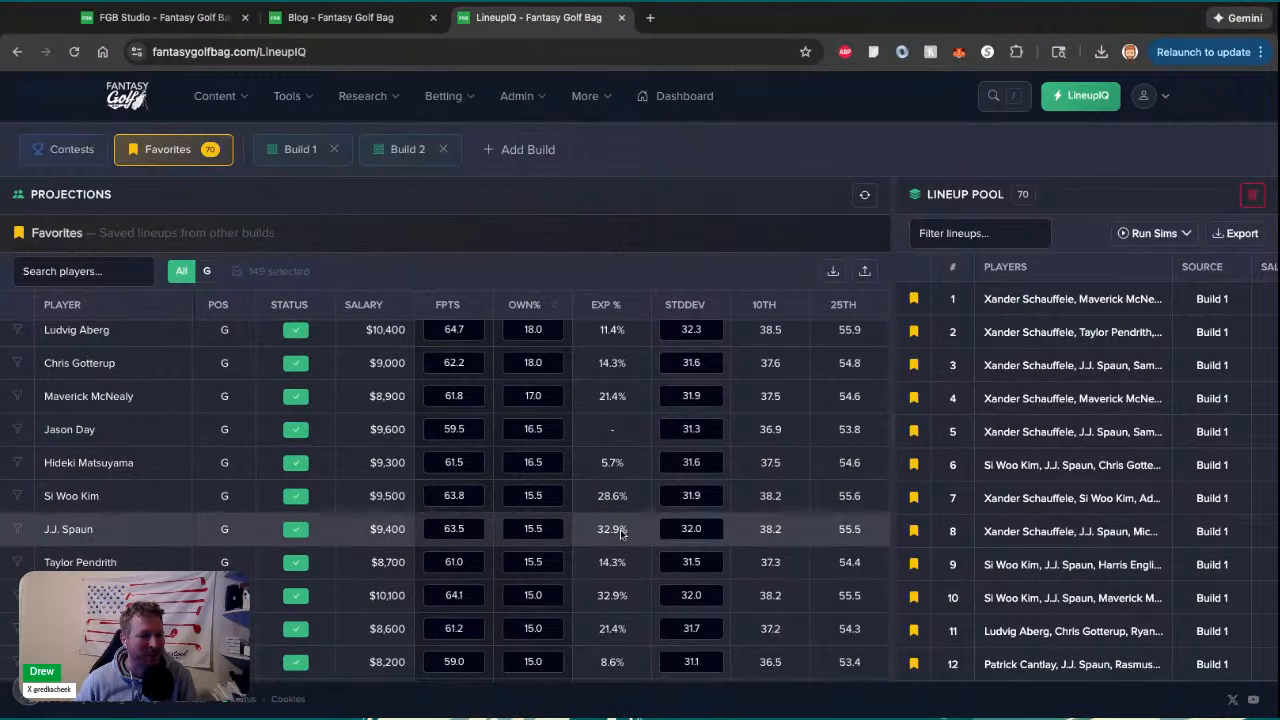
scroll(607, 612, "down", 1)
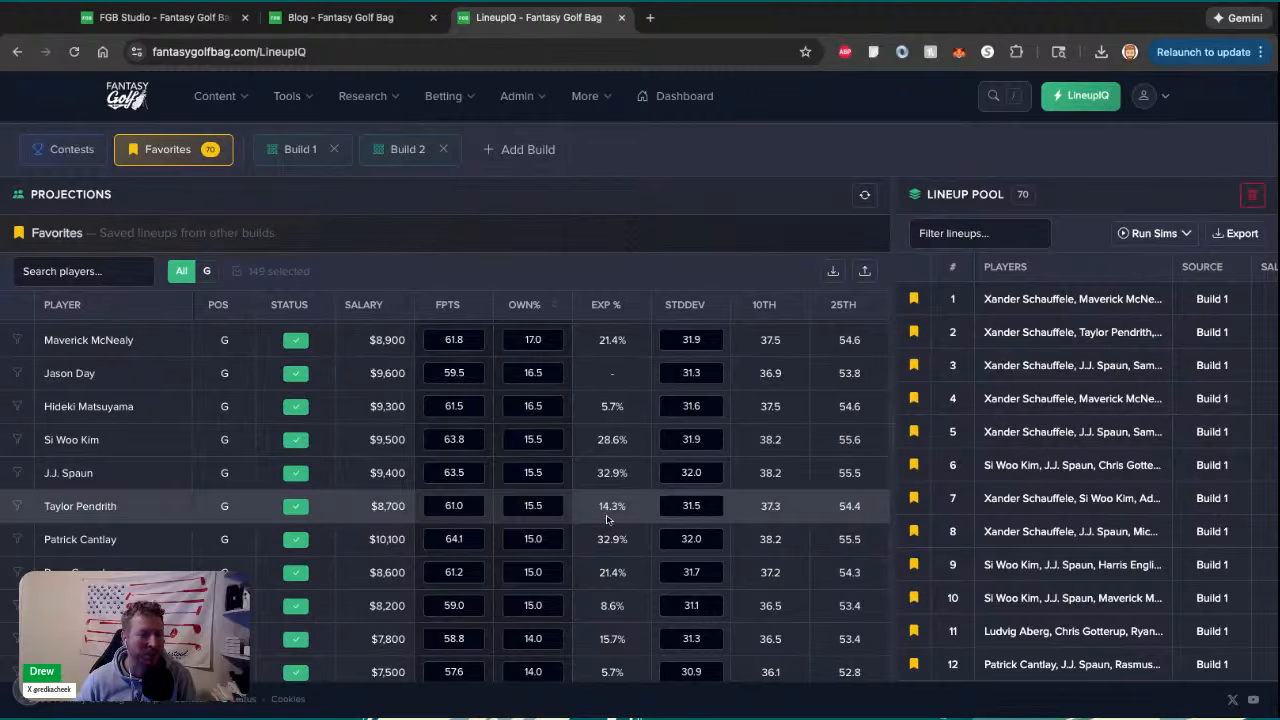
scroll(607, 522, "up", 2)
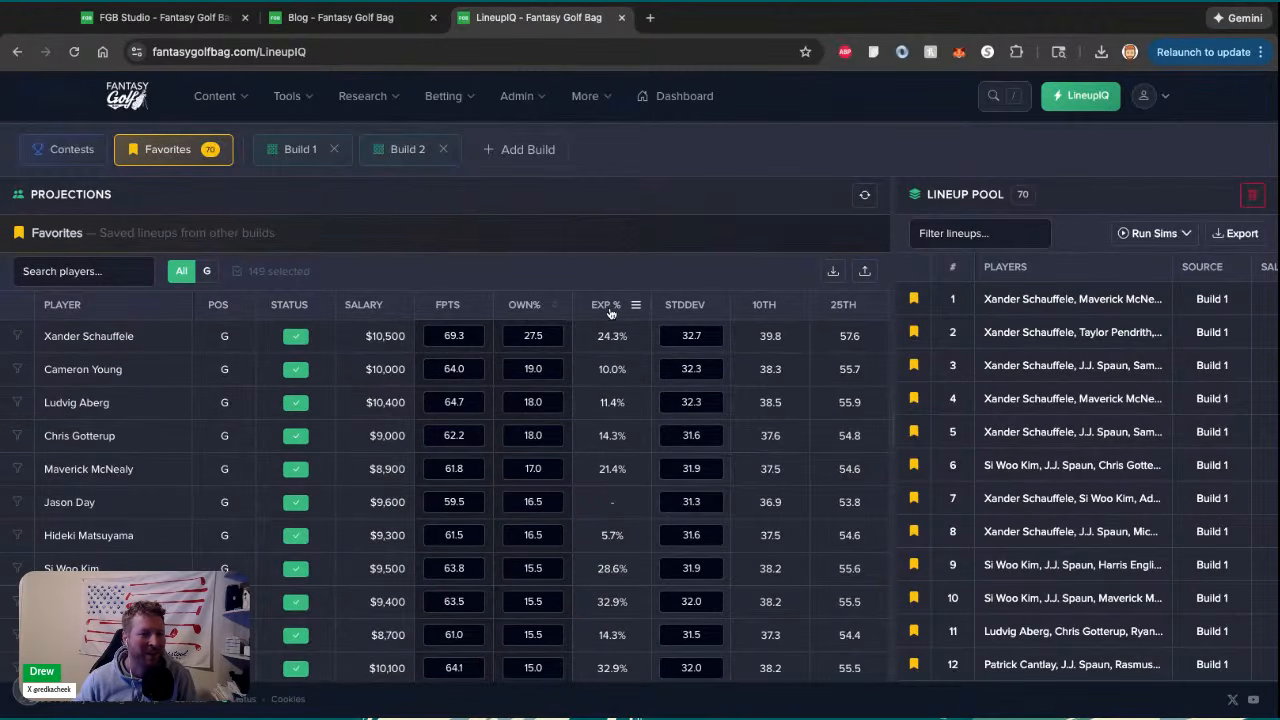
left_click(606, 306)
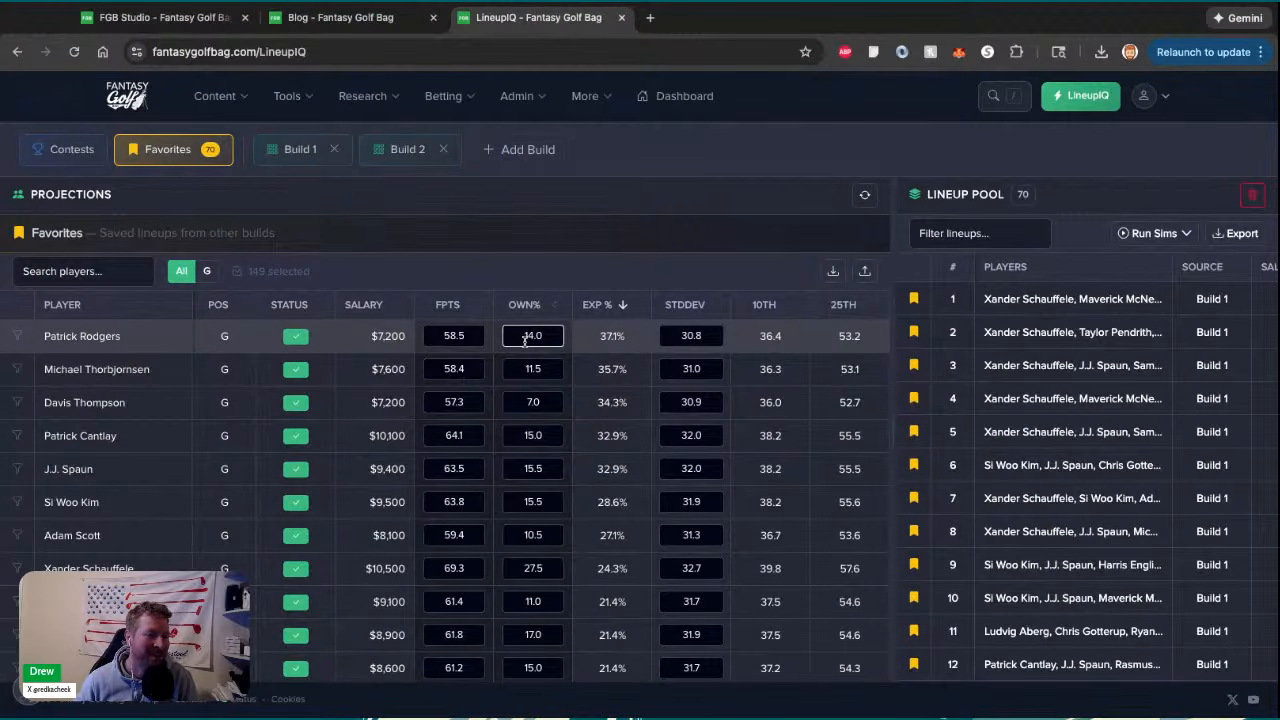
left_click(214, 16)
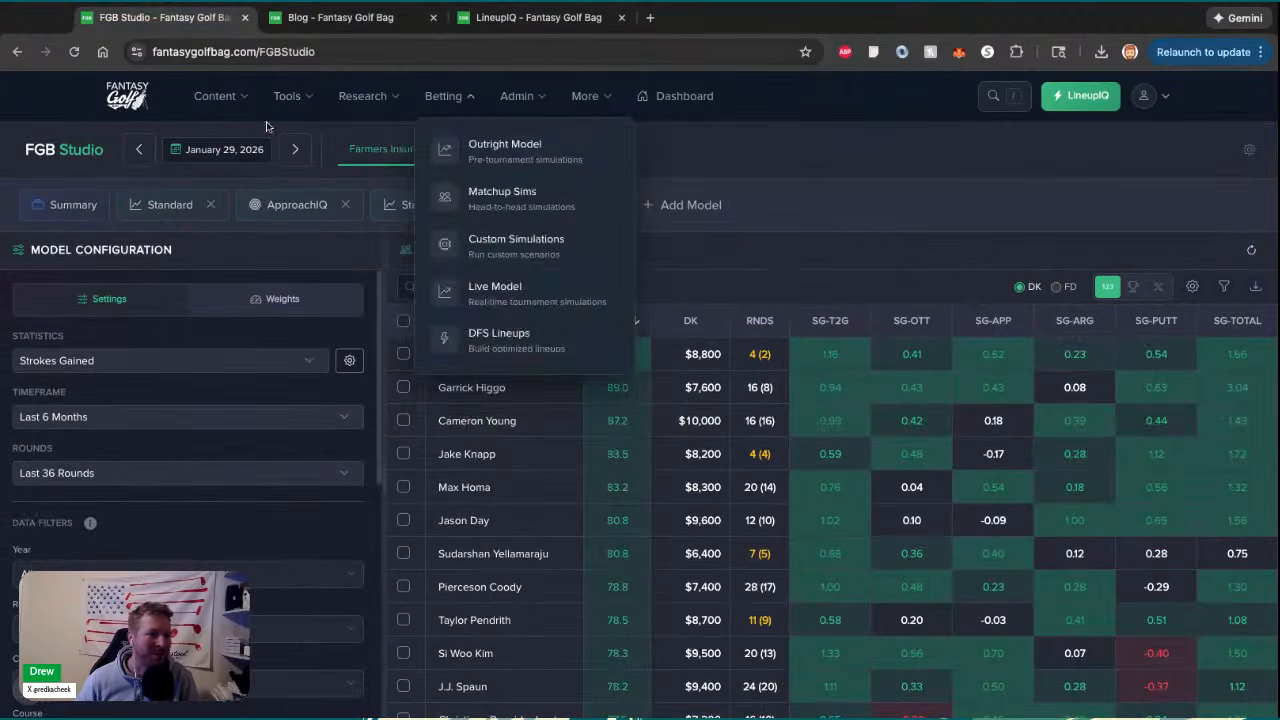
left_click(524, 284)
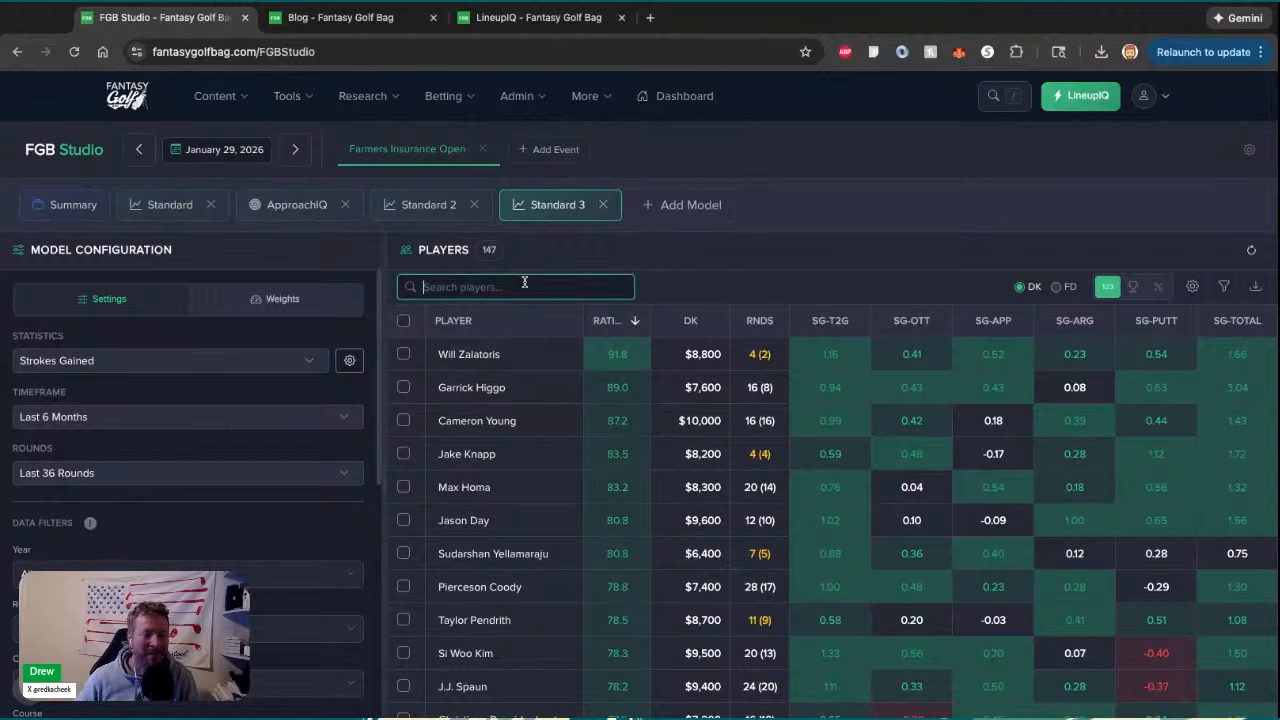
type("rod")
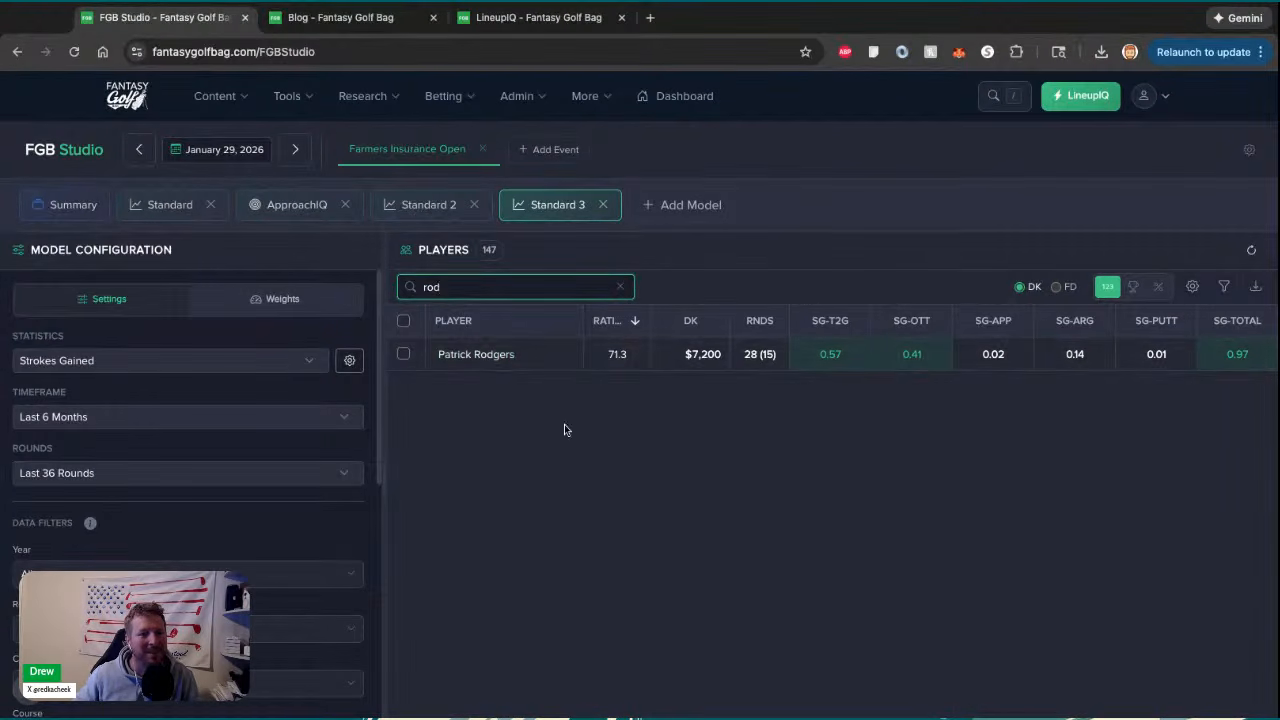
left_click(461, 357)
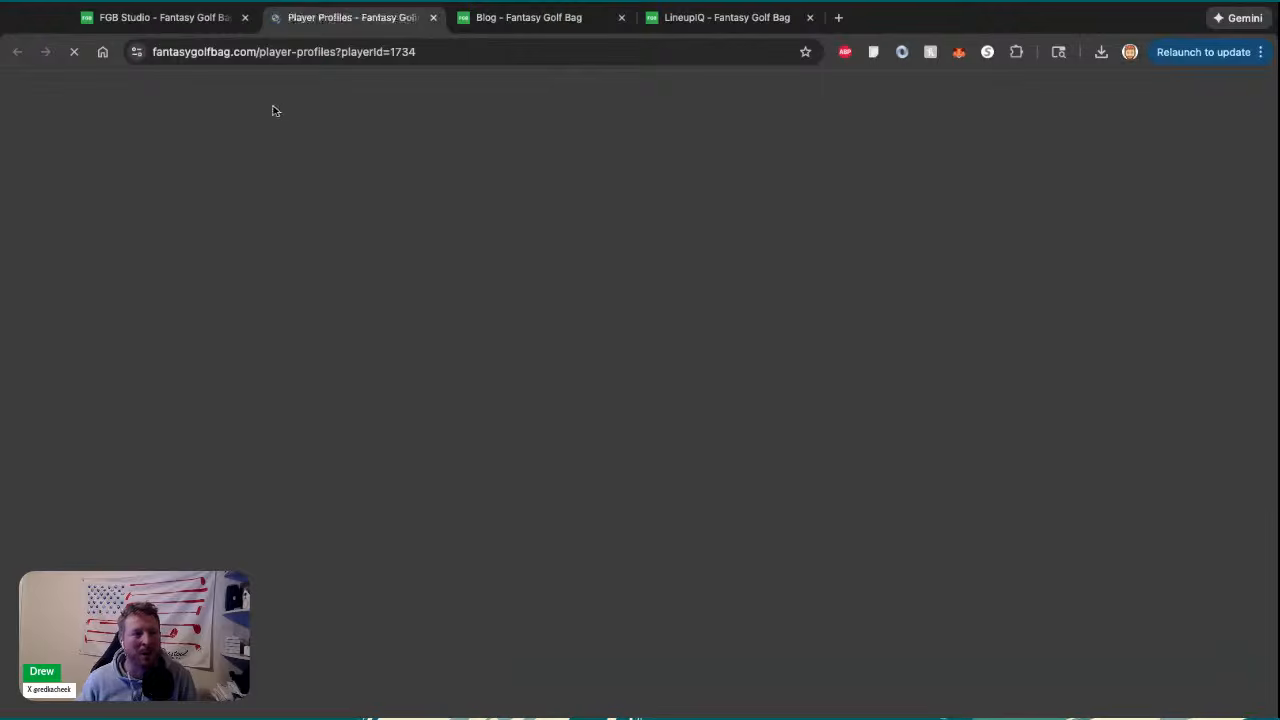
Examine Patrick Rodgers's tournament history in Spectrum values and his Farmers Insurance Open course history, and return to FGB Studio
scroll(180, 543, "down", 2)
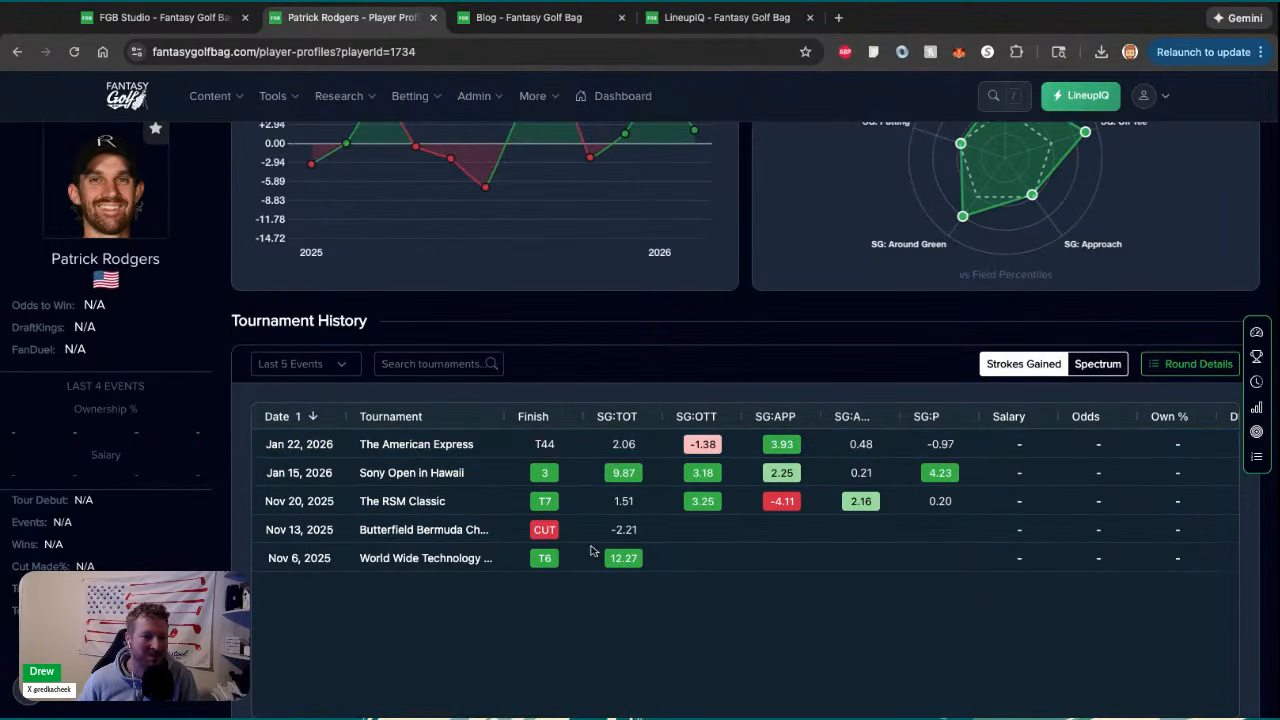
left_click(1104, 366)
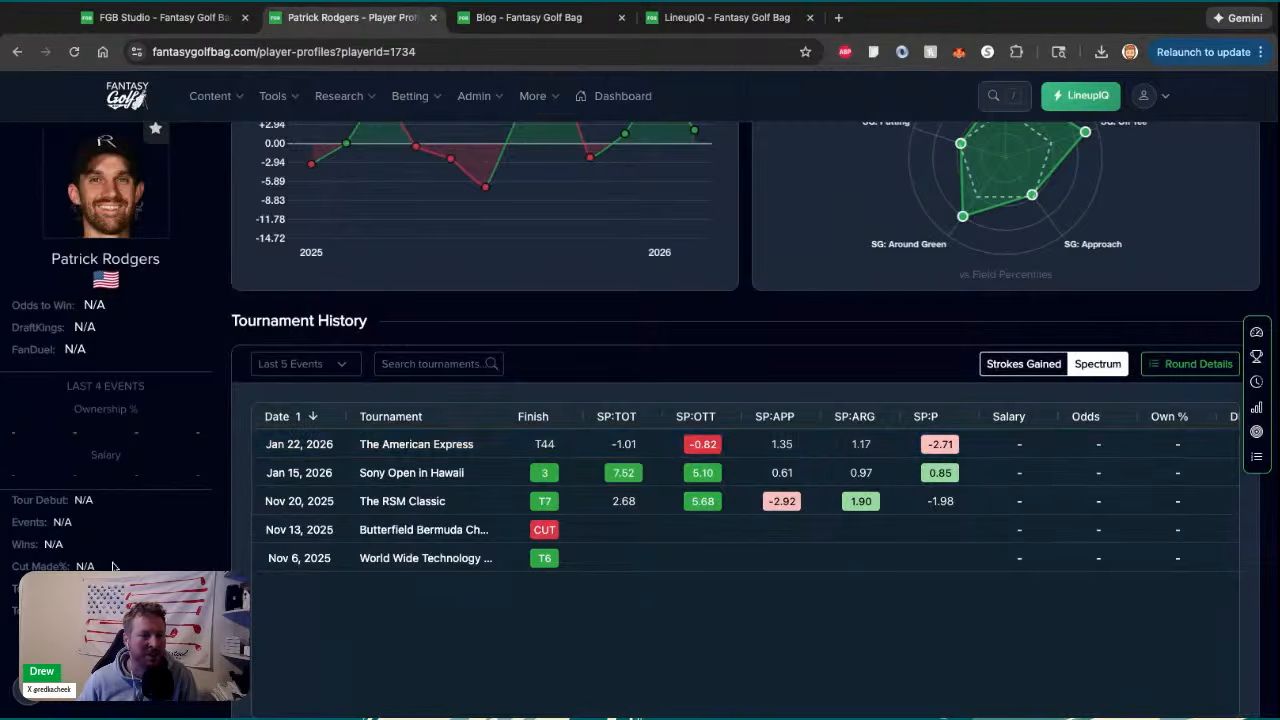
scroll(148, 553, "down", 6)
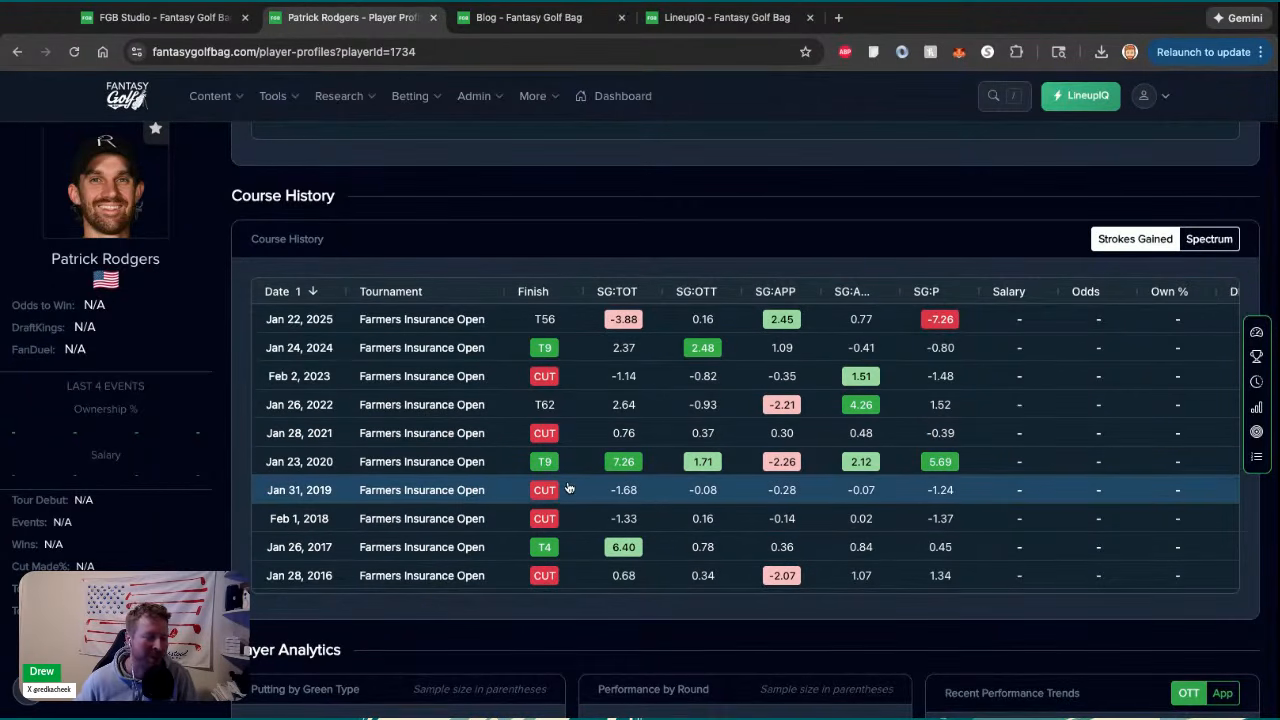
scroll(567, 489, "up", 5)
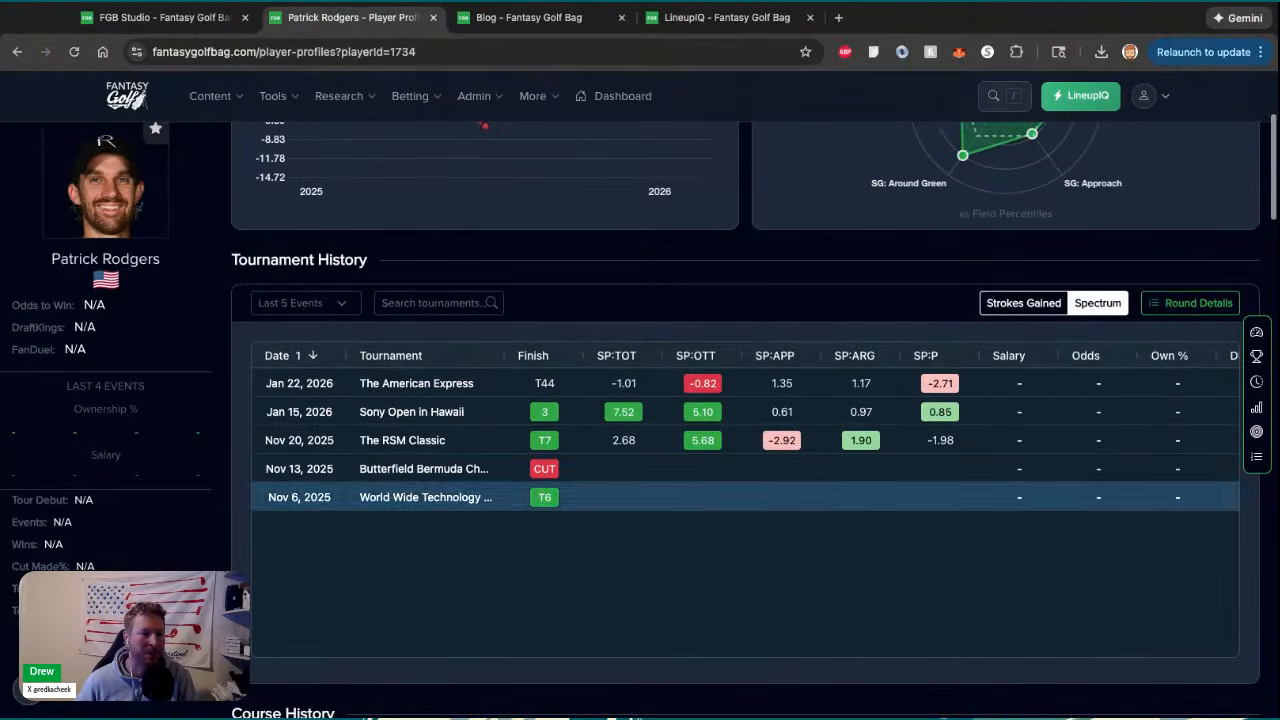
left_click(181, 23)
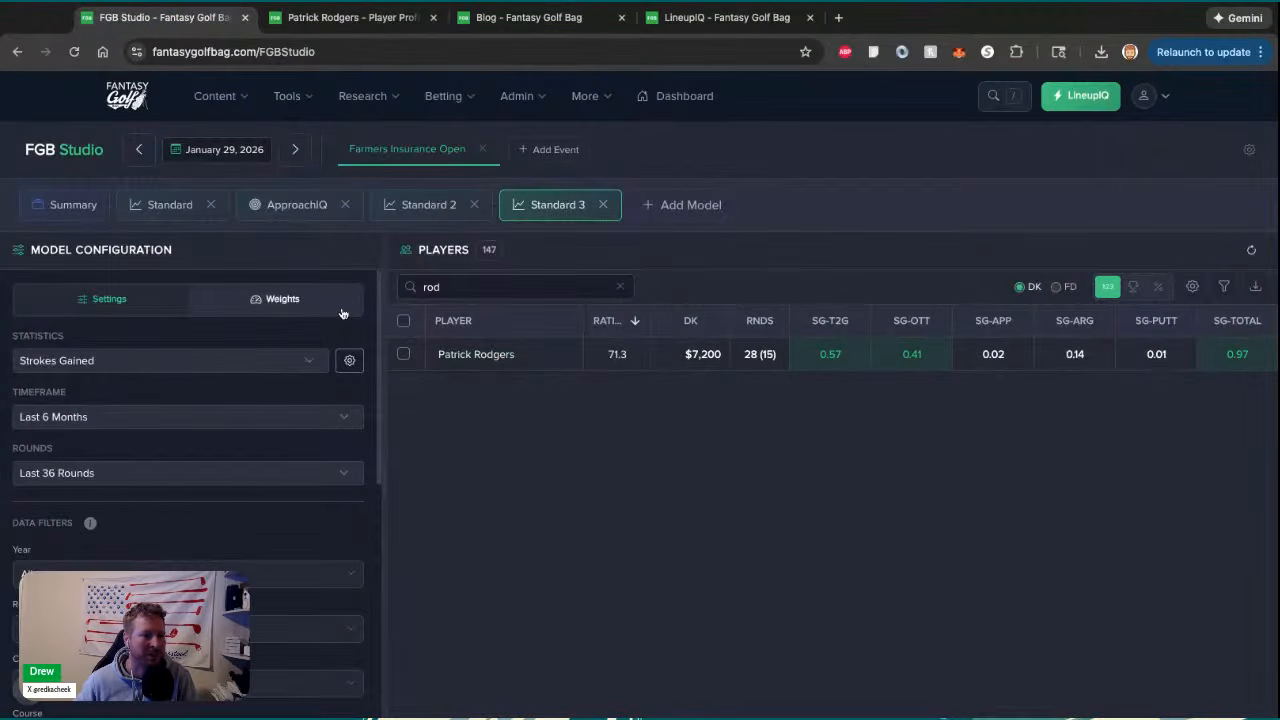
Switch to LineupIQ, review the Favorites exposures, and sort the players by salary from highest to lowest
left_click(700, 20)
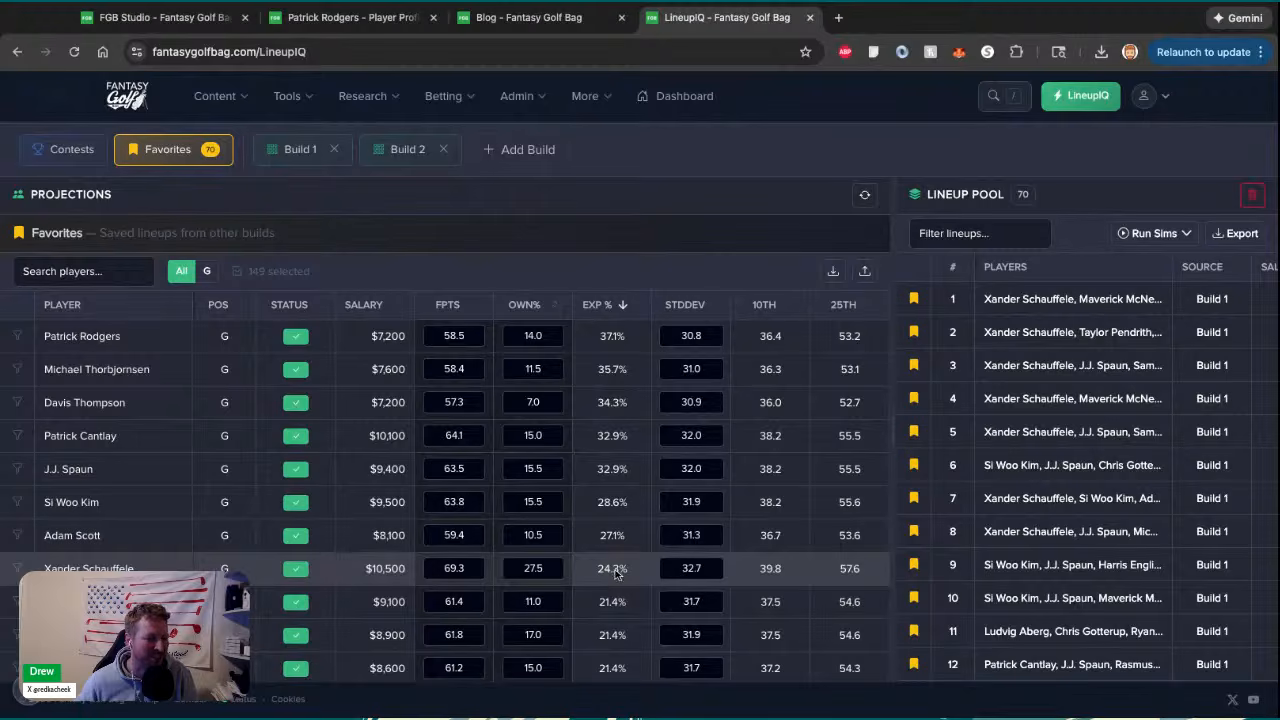
scroll(614, 605, "down", 1)
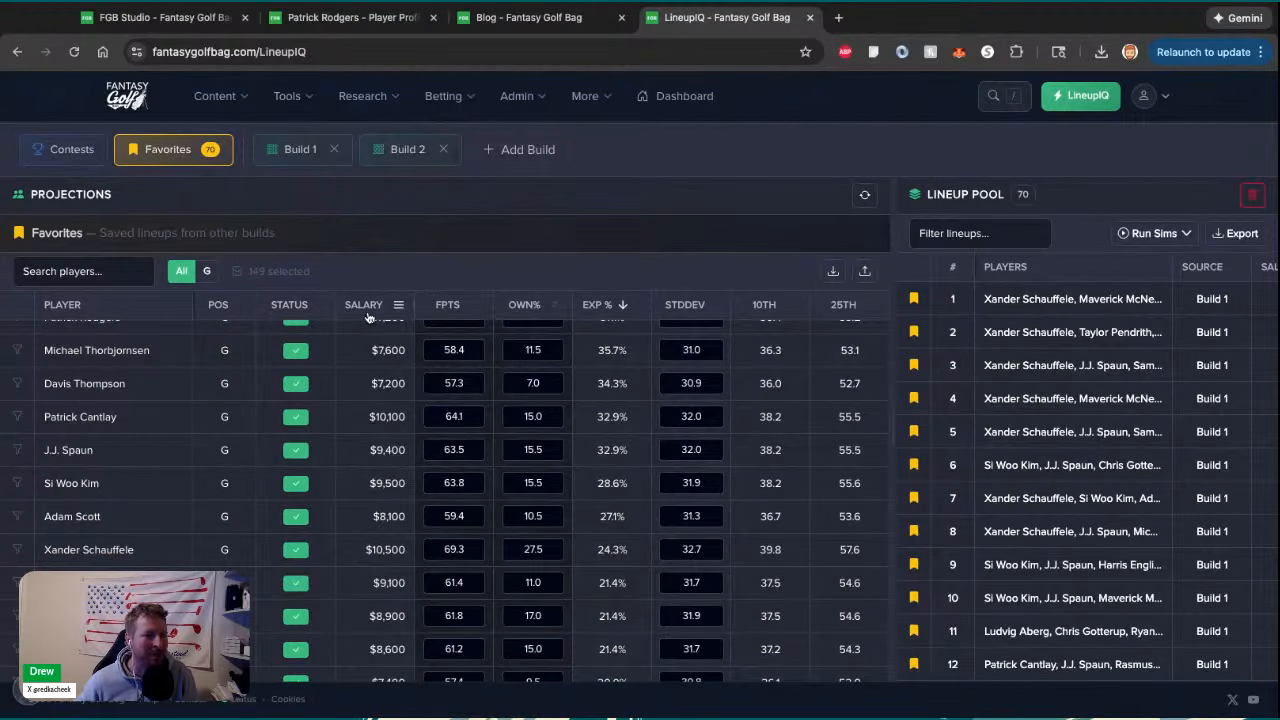
left_click(557, 307)
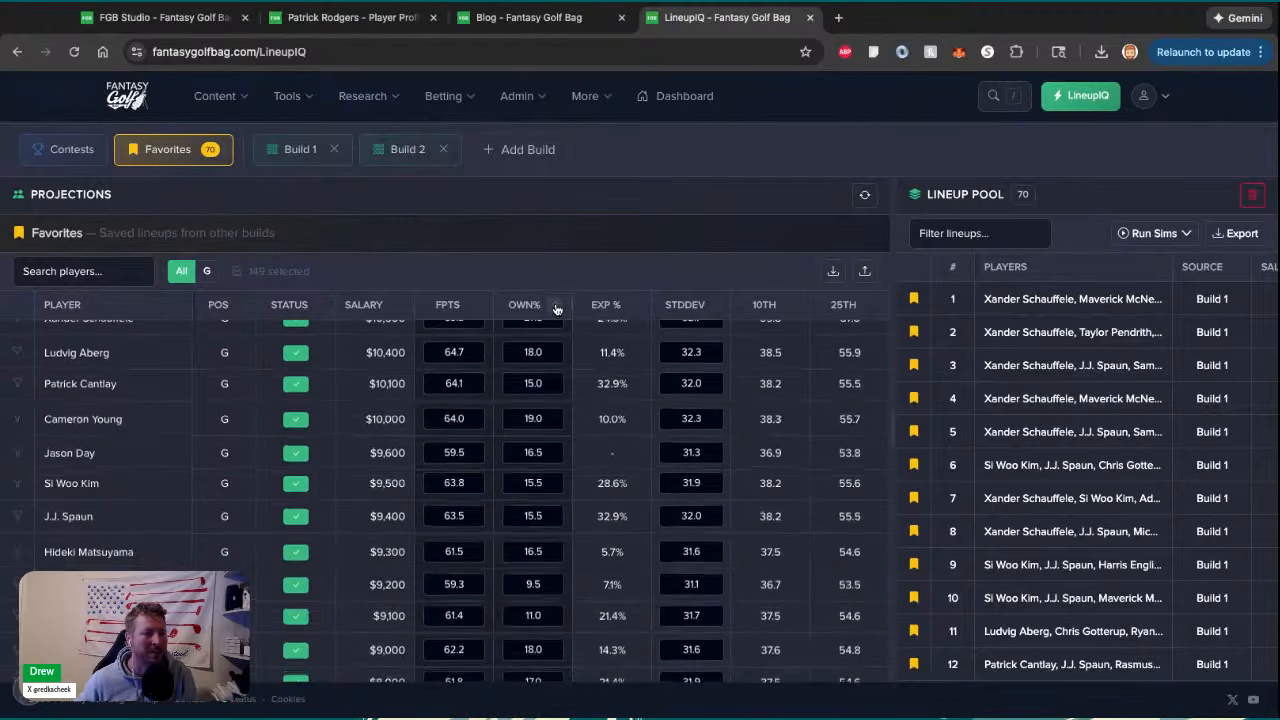
scroll(565, 420, "up", 1)
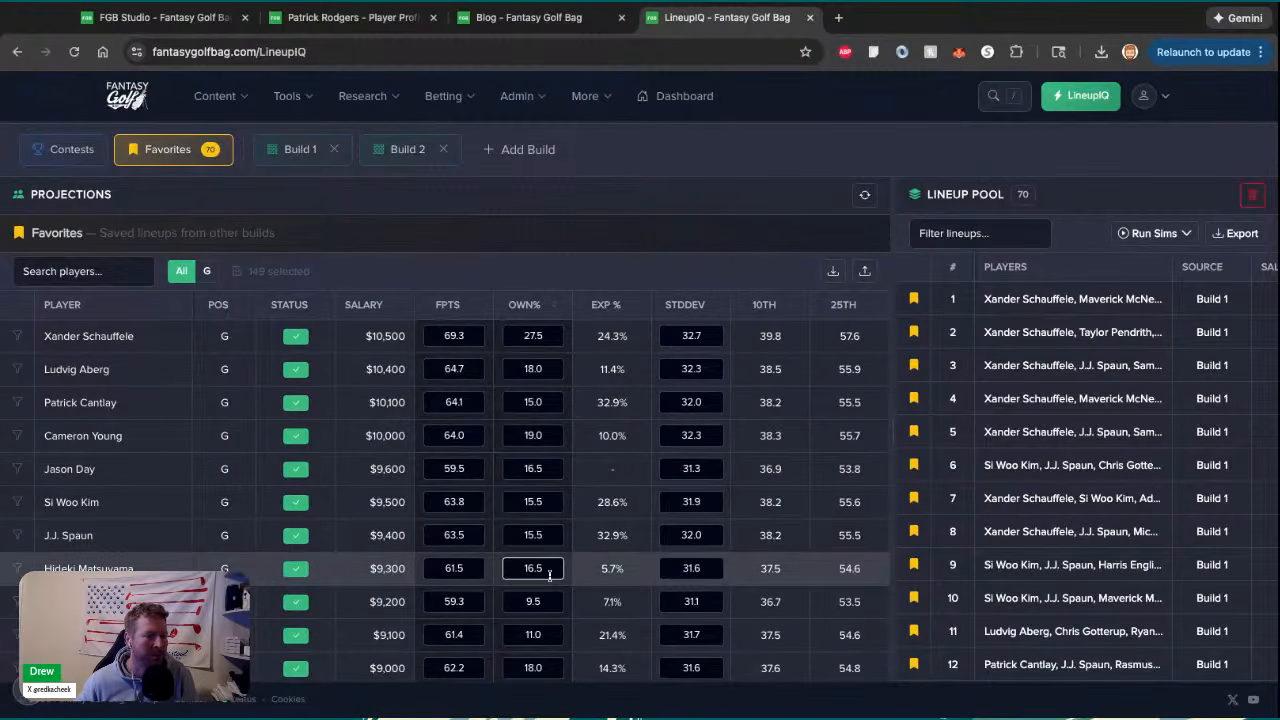
Add Build 3, import its lineup pool from generated_lineups_ids.csv, and reopen Favorites
left_click(405, 149)
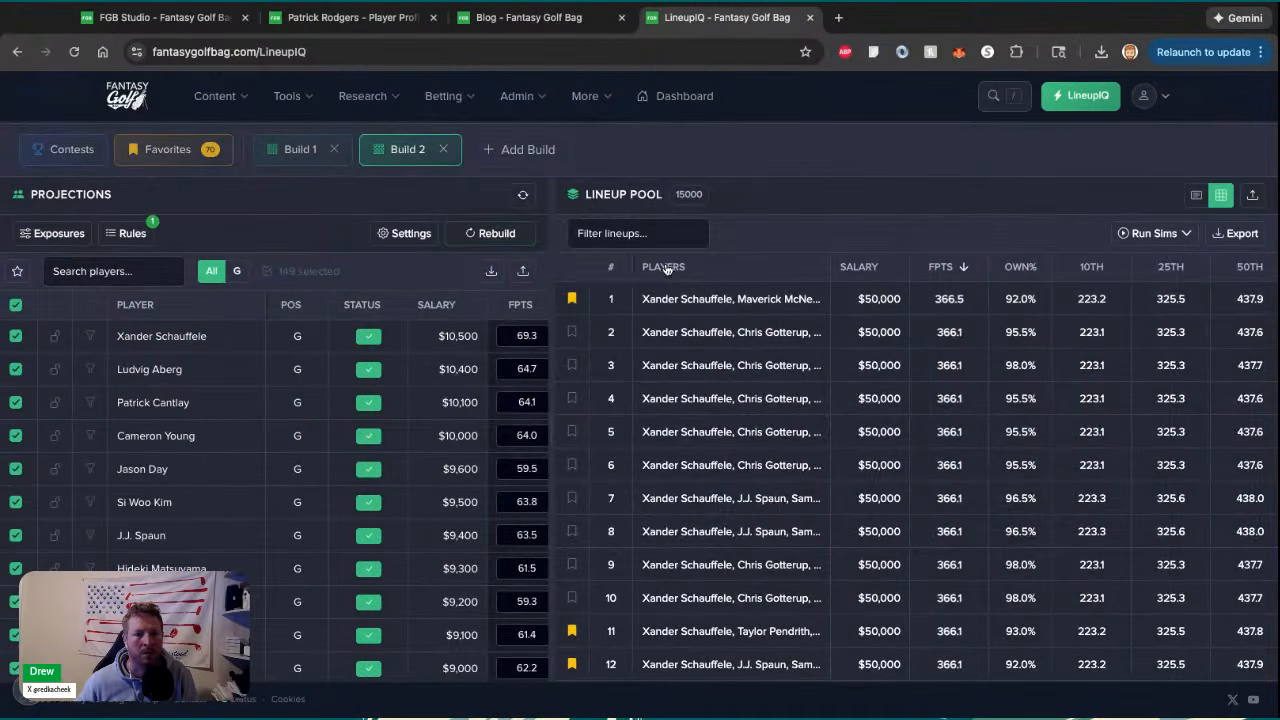
left_click(515, 149)
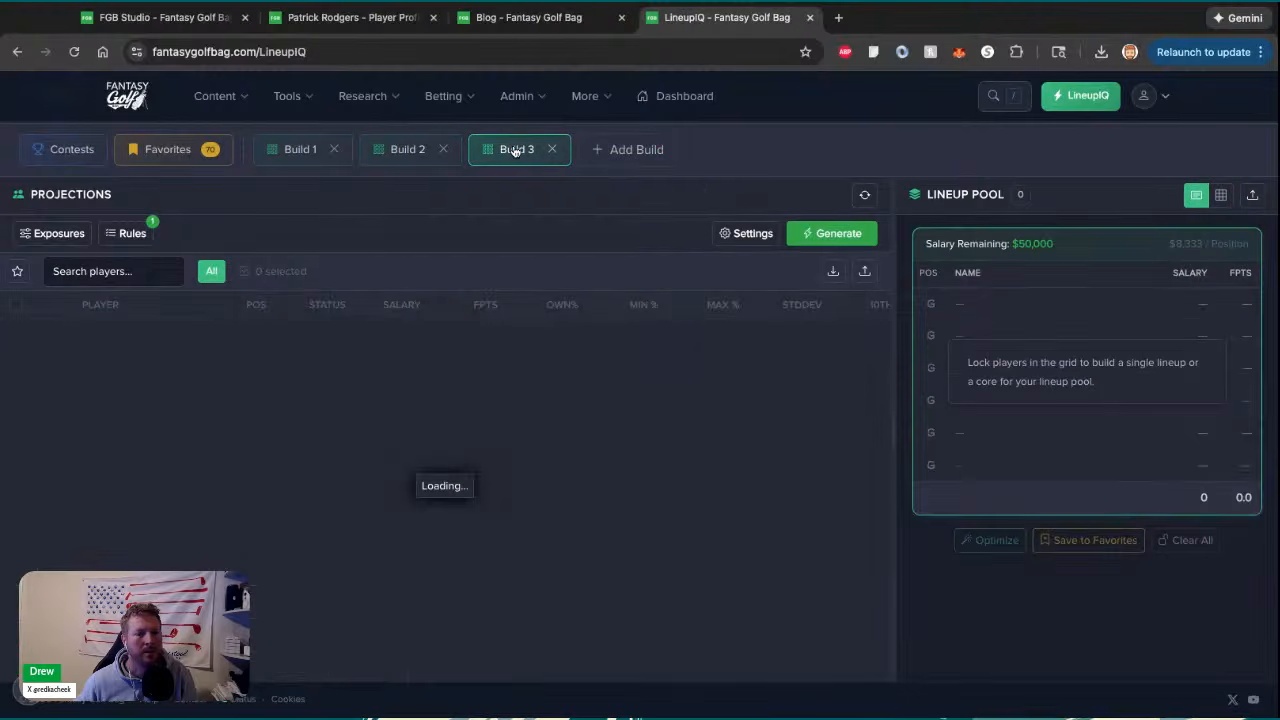
left_click(1251, 199)
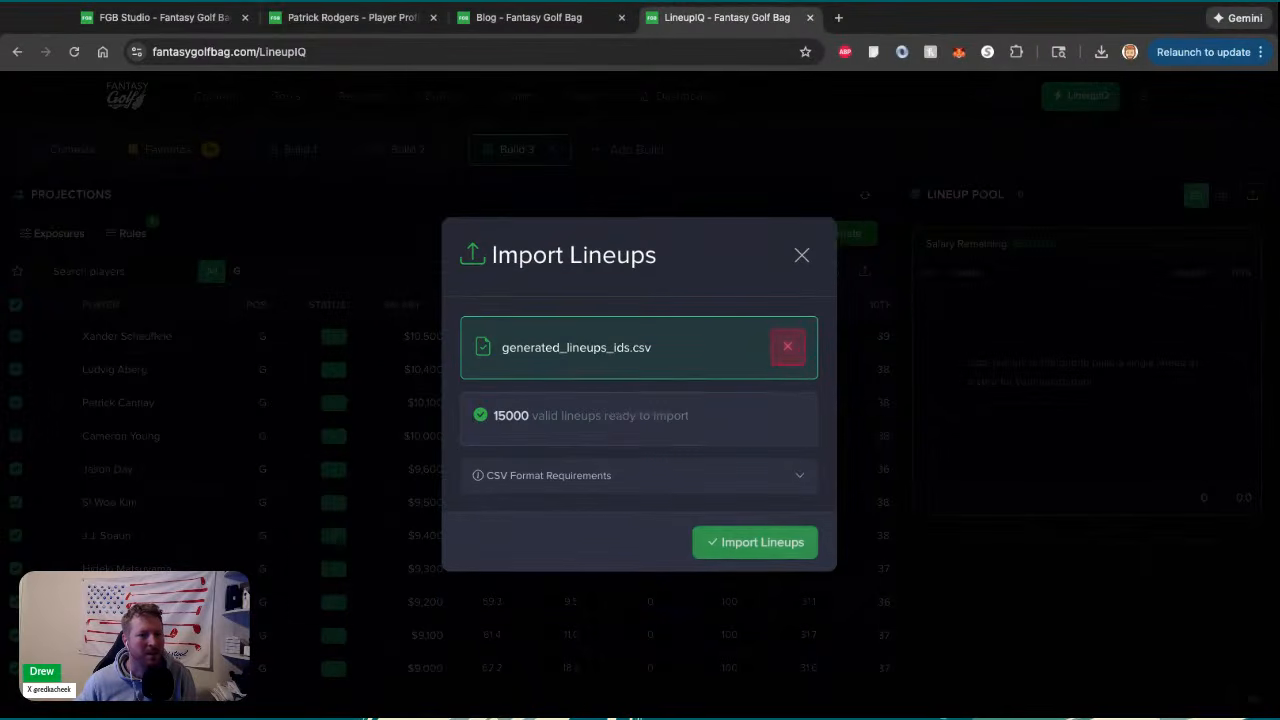
left_click(741, 540)
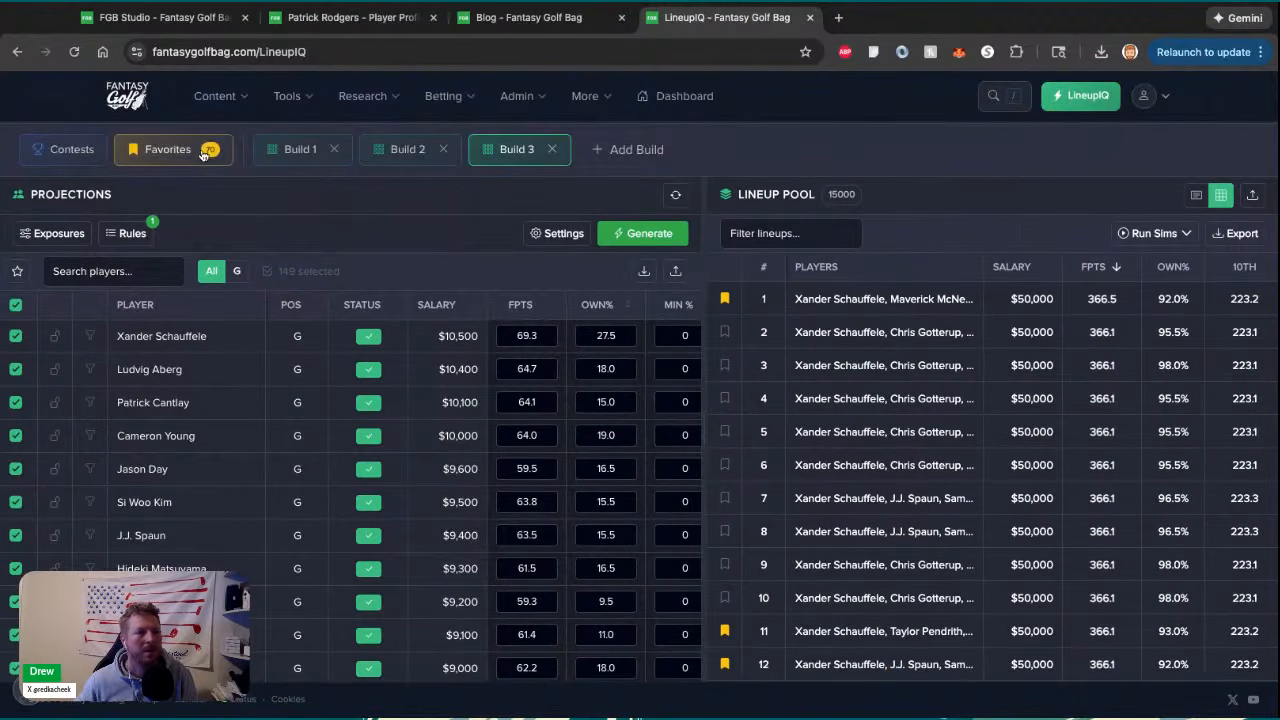
left_click(167, 149)
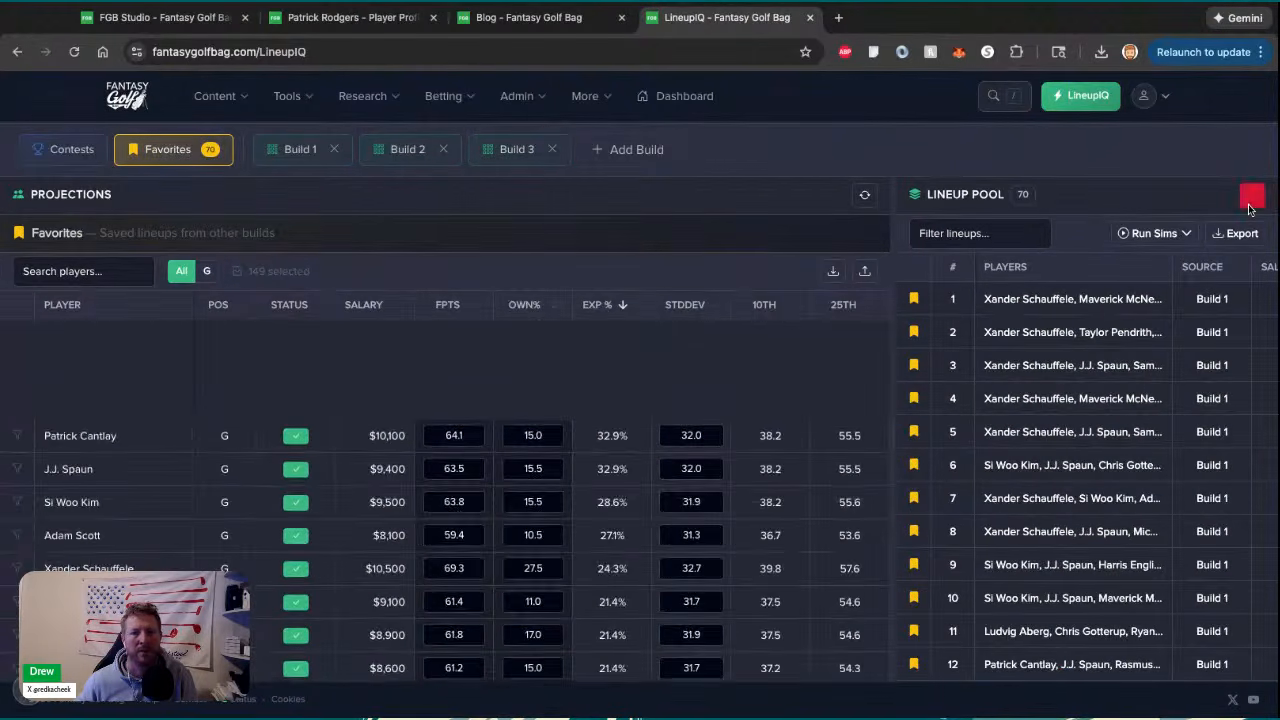
Clear all saved lineups from Favorites and return to Build 3
left_click(1251, 196)
left_click(760, 378)
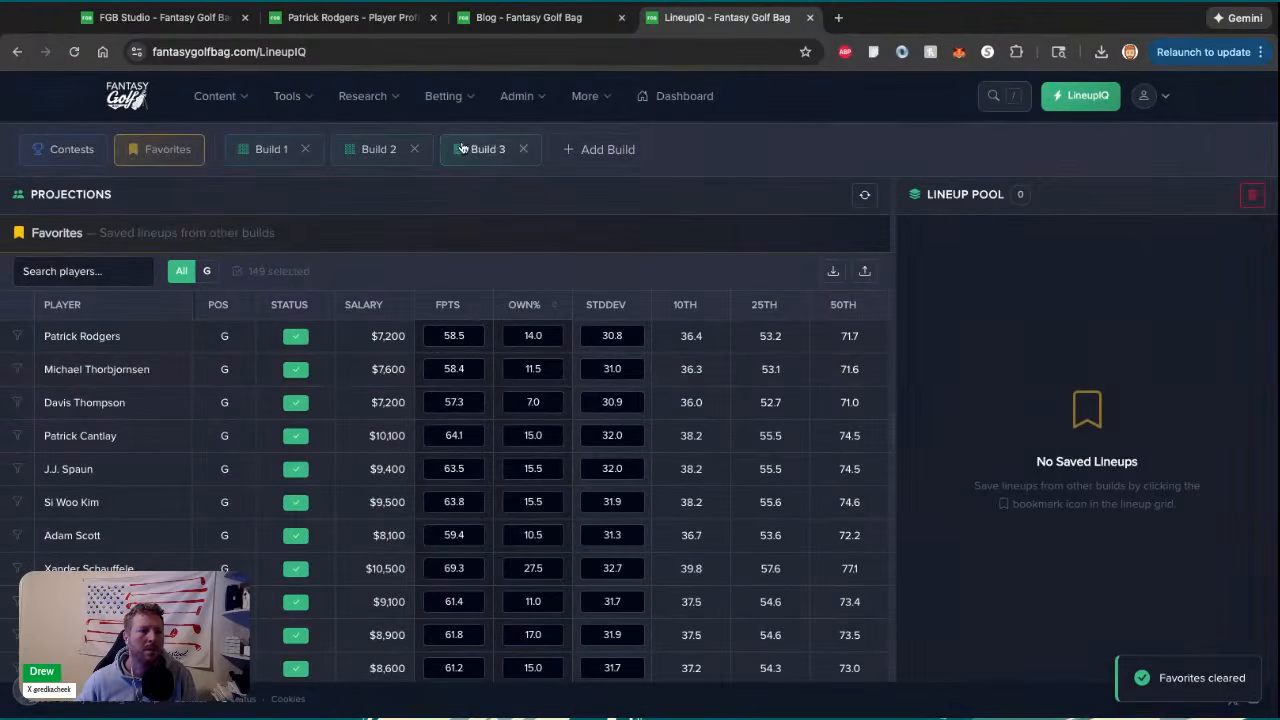
left_click(487, 149)
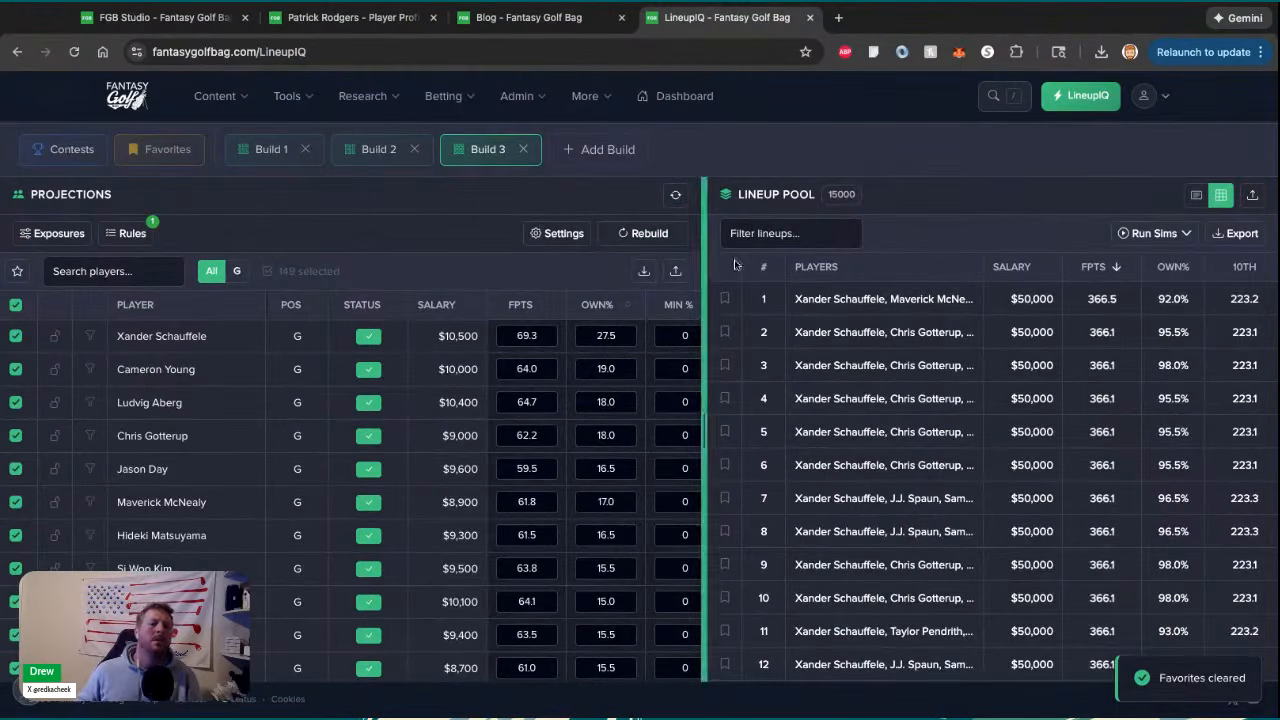
Run a Sims + Portfolio simulation on the Build 3 lineup pool with a portfolio size of 20
left_click(1183, 238)
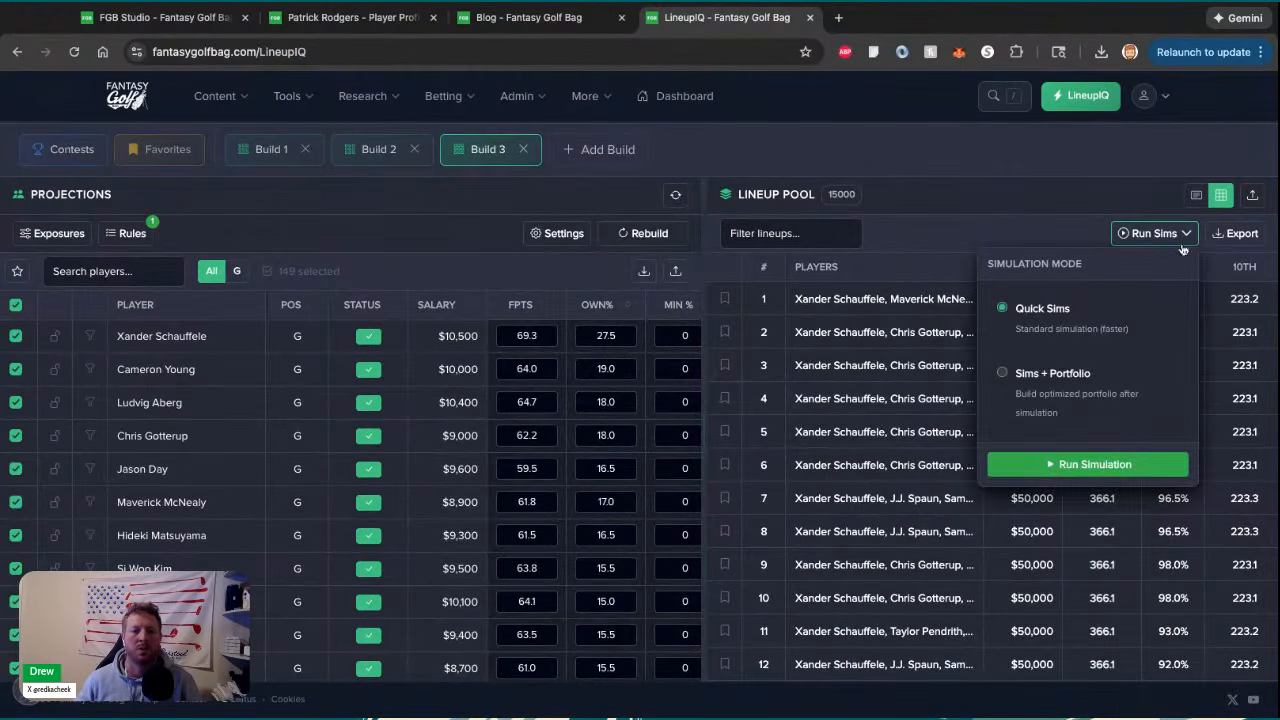
left_click(1058, 372)
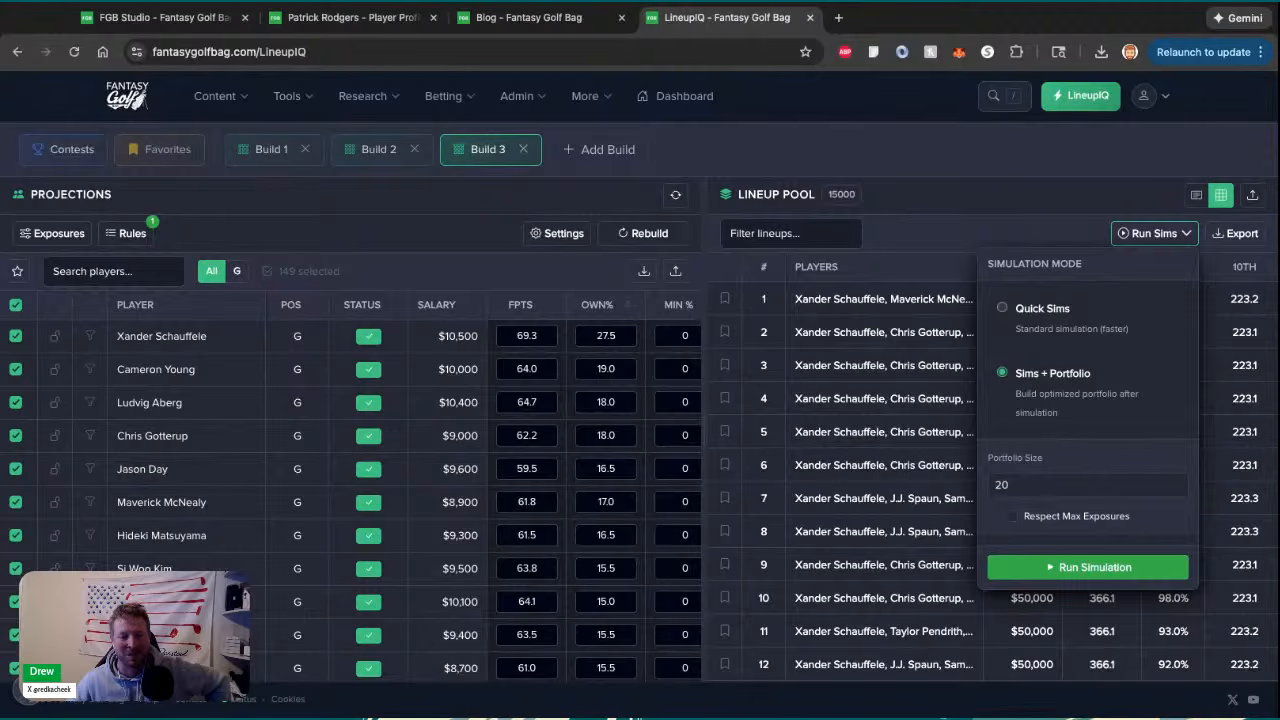
scroll(641, 405, "right", 2)
scroll(641, 406, "right", 1)
left_click(1087, 573)
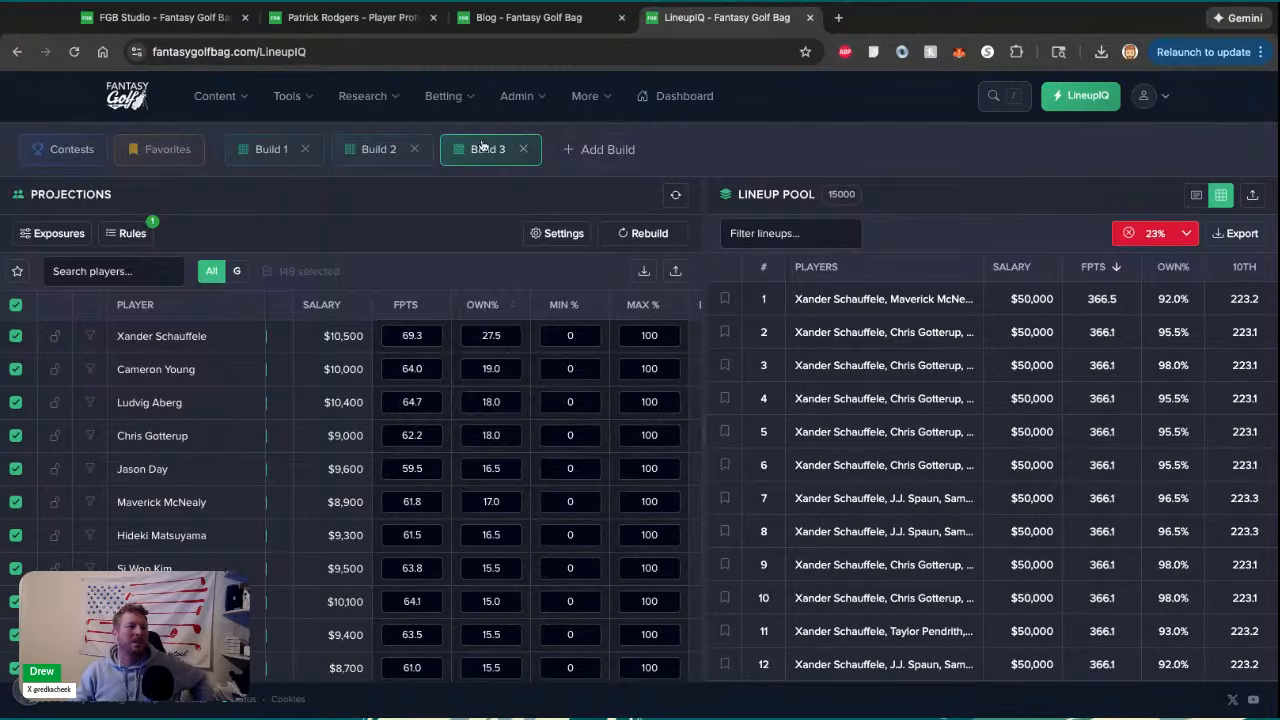
left_click(345, 17)
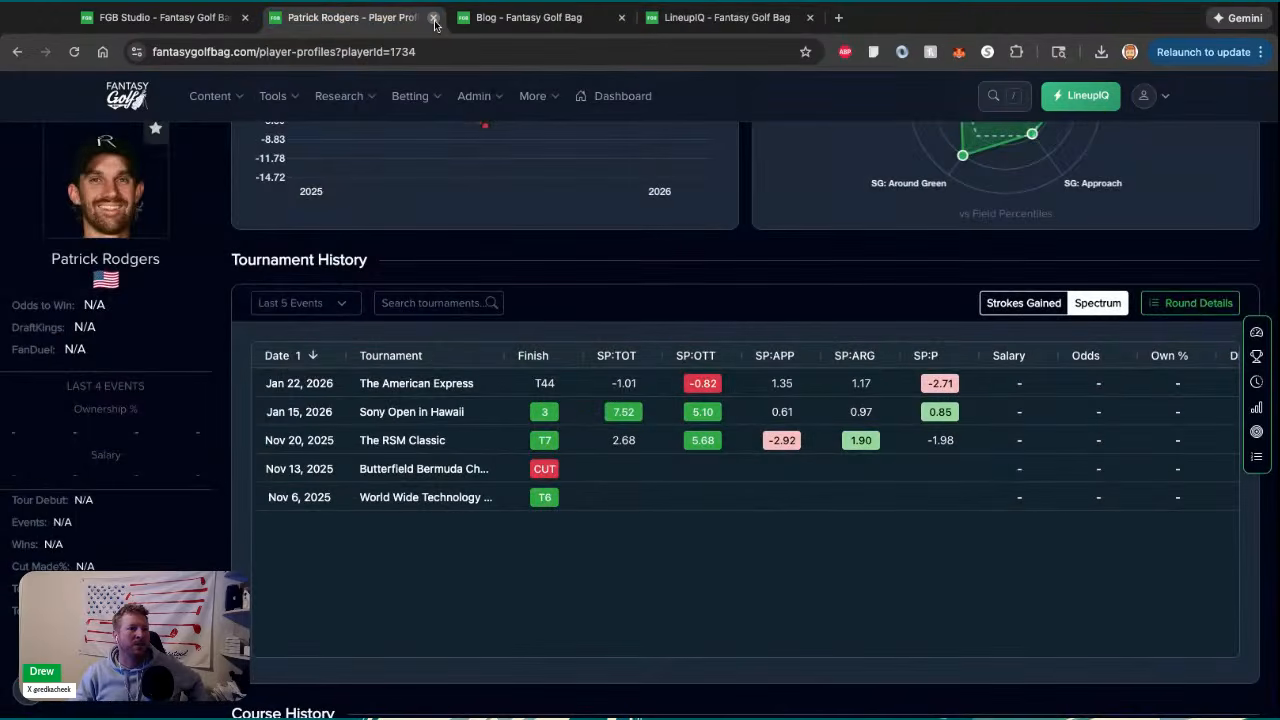
left_click(434, 22)
left_click(174, 24)
double_click(477, 286)
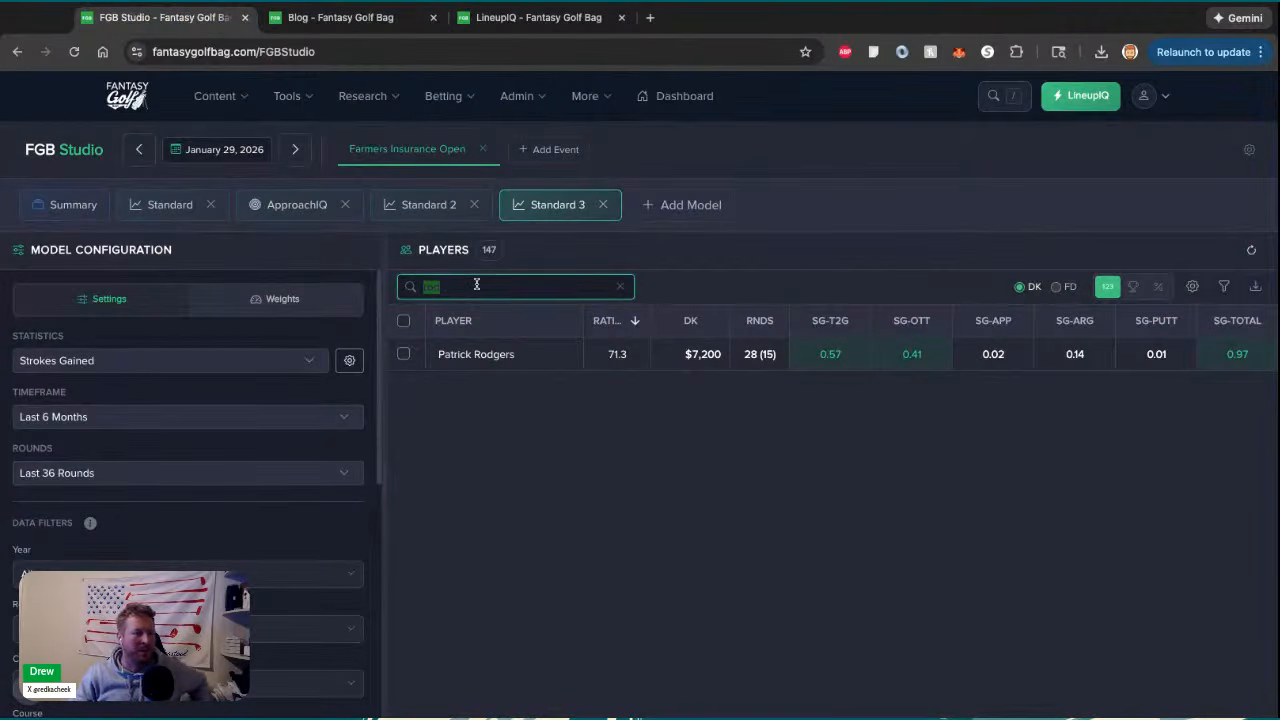
type("suda")
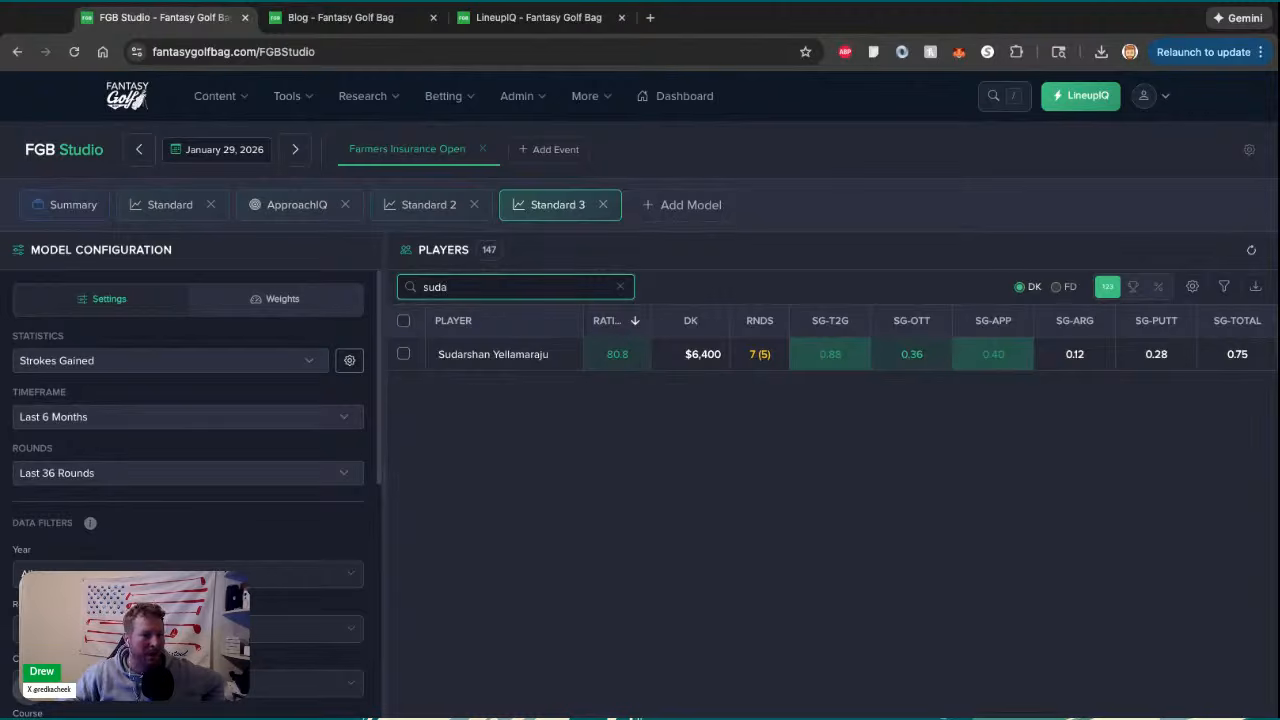
left_click(478, 354)
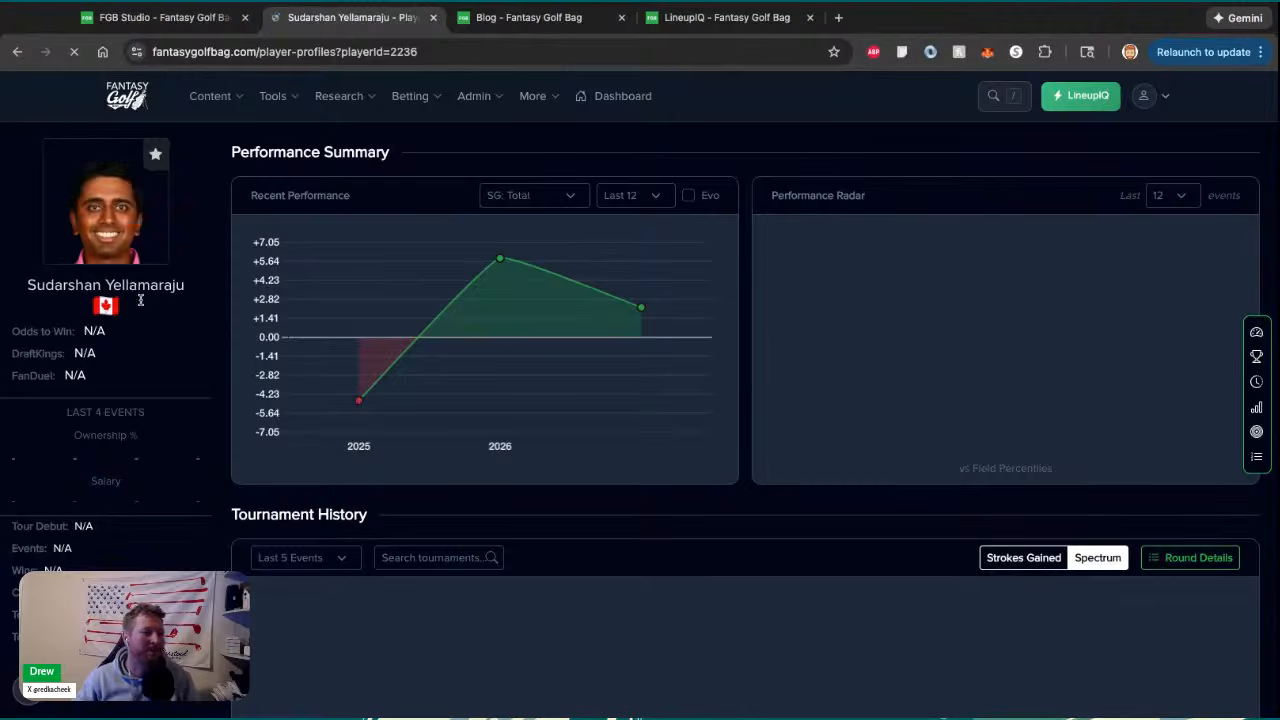
Compare Sudarshan Yellamaraju's tournament history in Strokes Gained and Spectrum values, check his course history, and return to FGB Studio
scroll(221, 453, "down", 3)
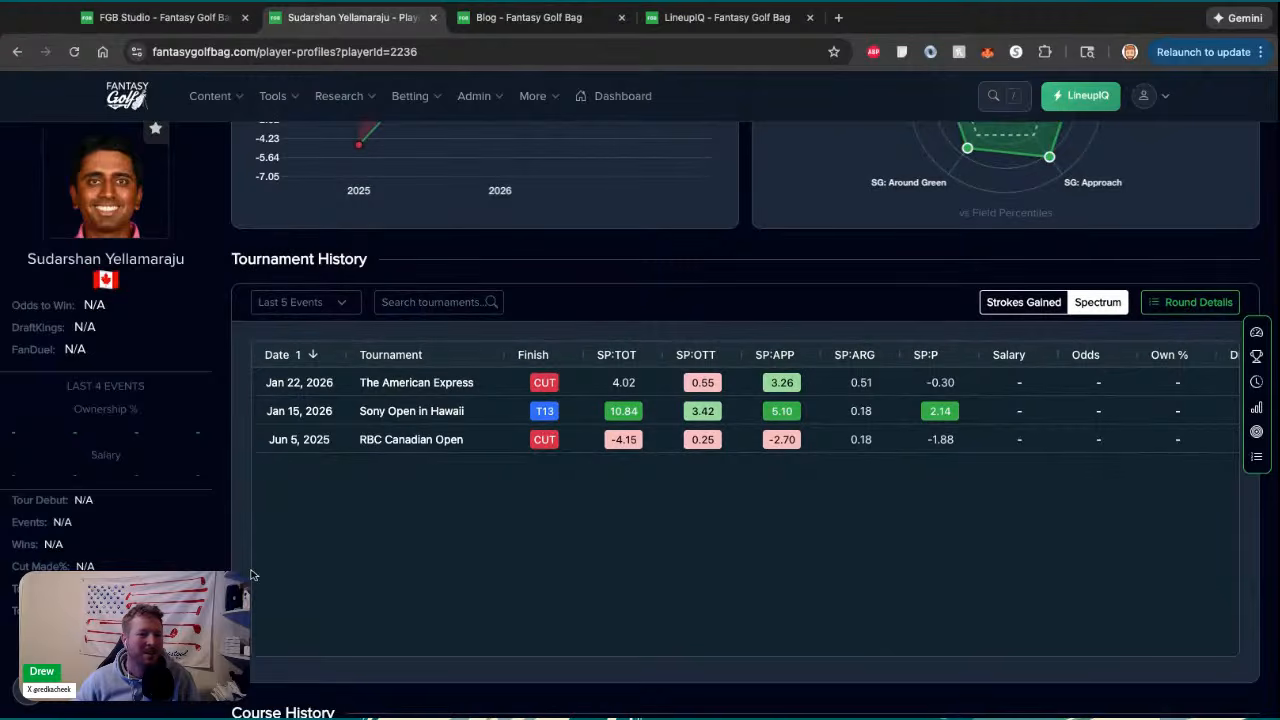
scroll(262, 572, "down", 1)
left_click(1022, 207)
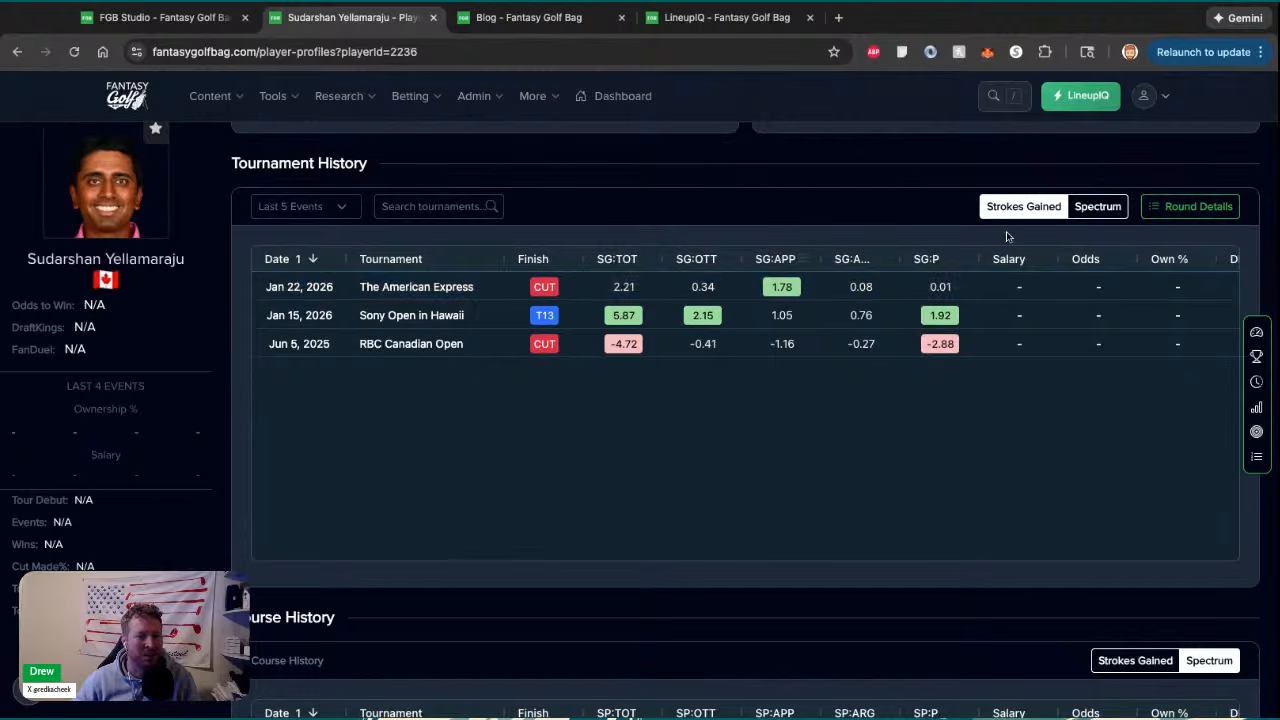
left_click(1097, 208)
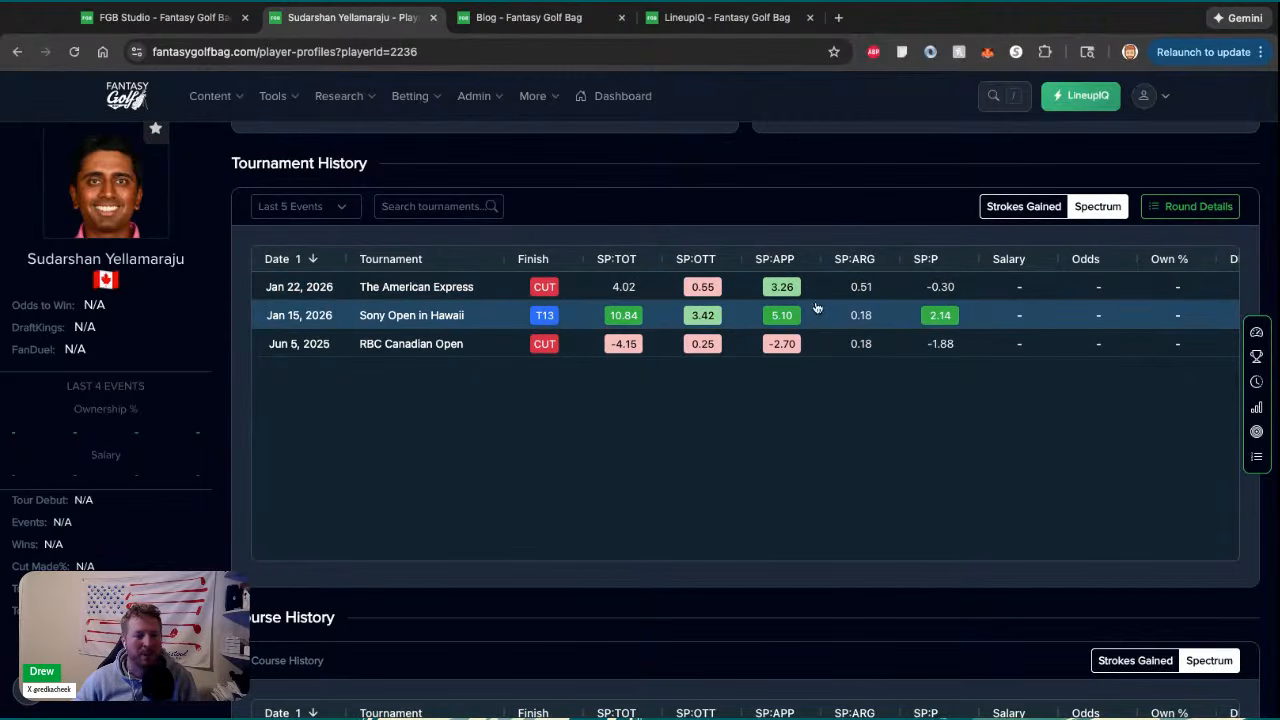
scroll(174, 498, "down", 4)
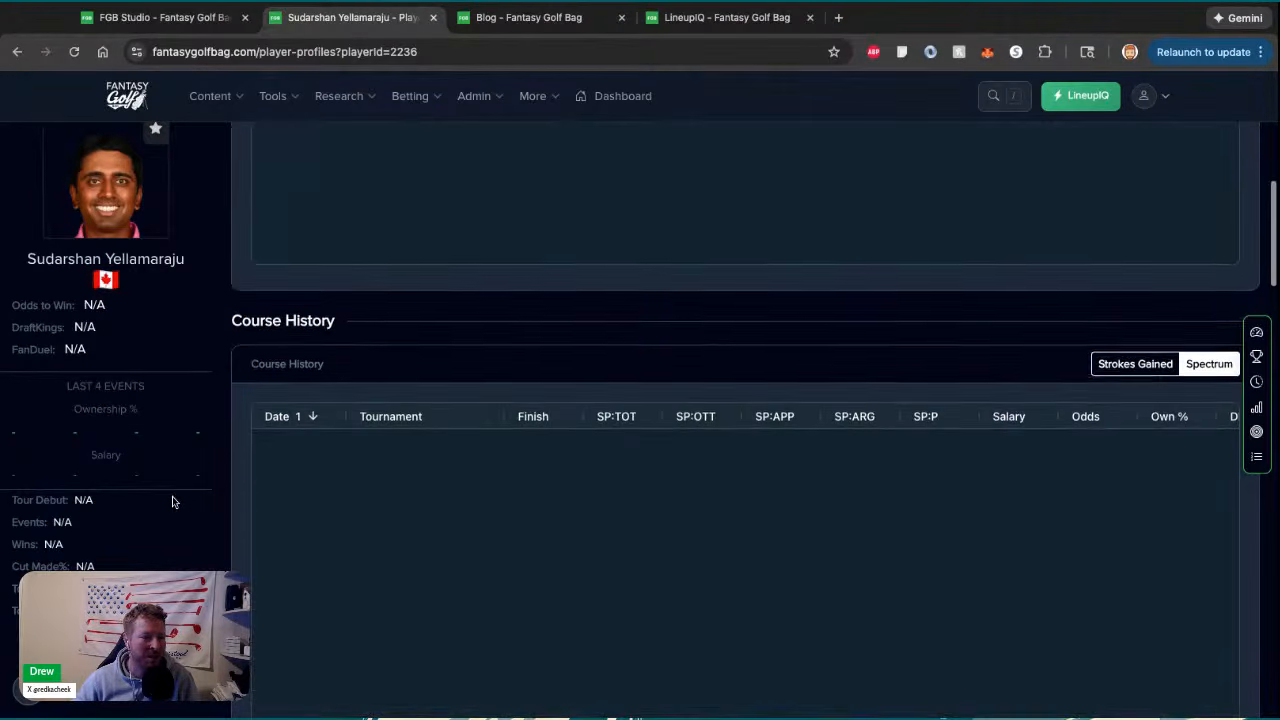
left_click(171, 30)
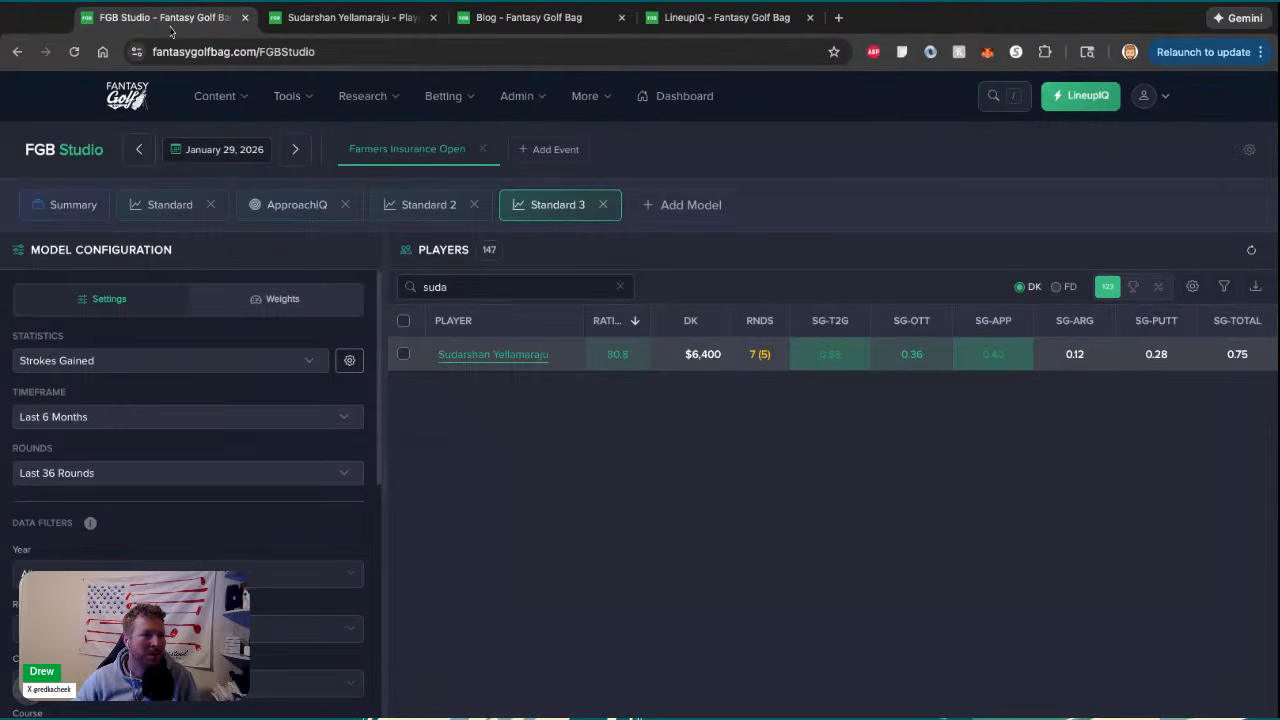
Clear the Standard 3 player search and examine the top-rated players in the Standard 2 model
double_click(471, 287)
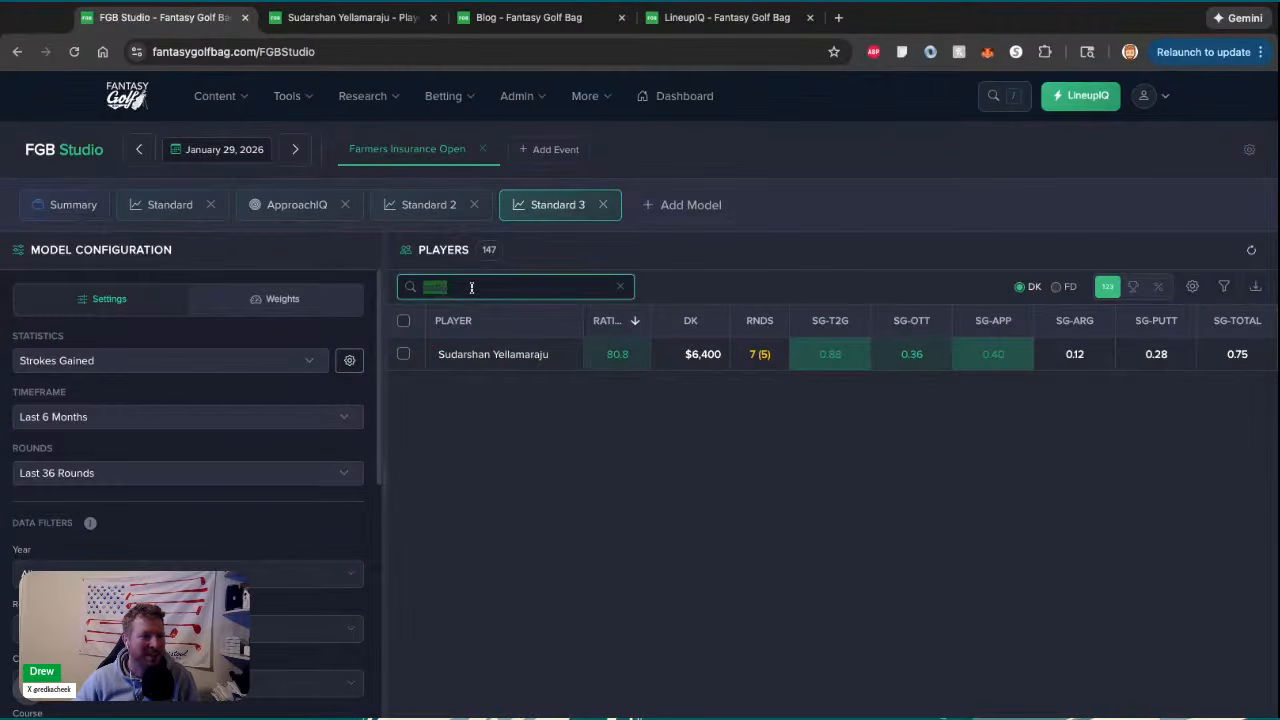
key("BackSpace")
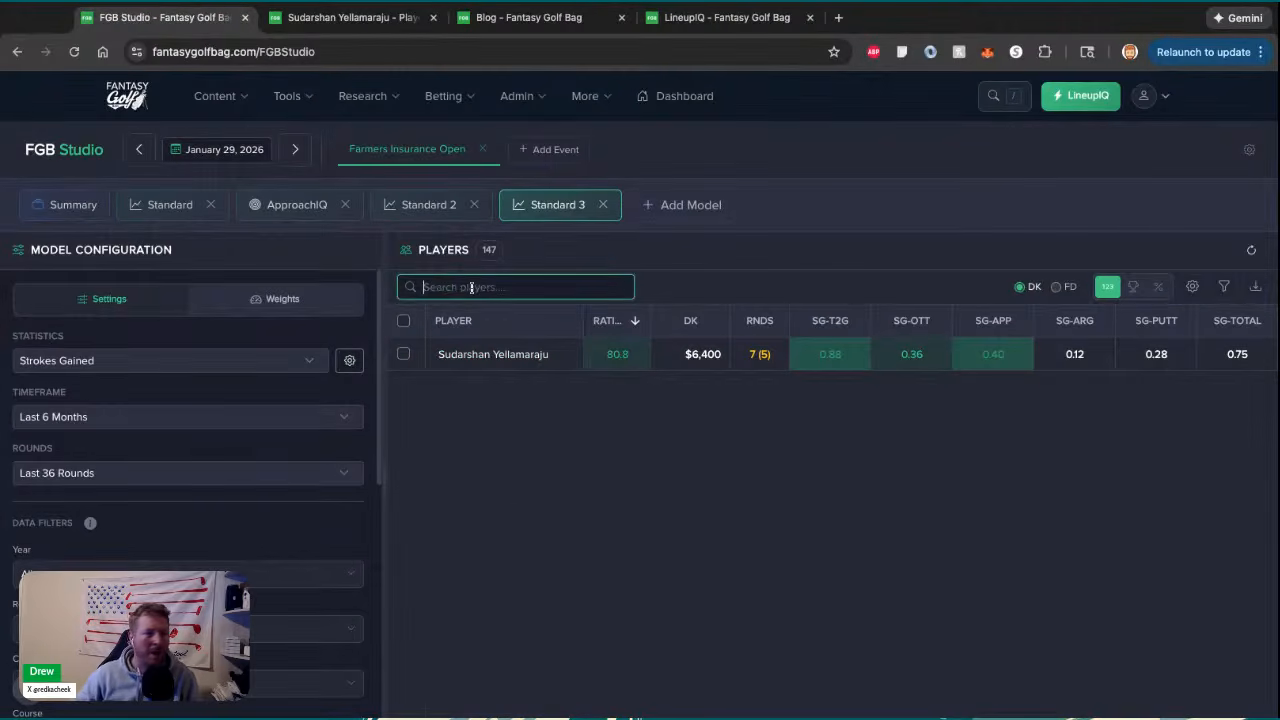
left_click(429, 204)
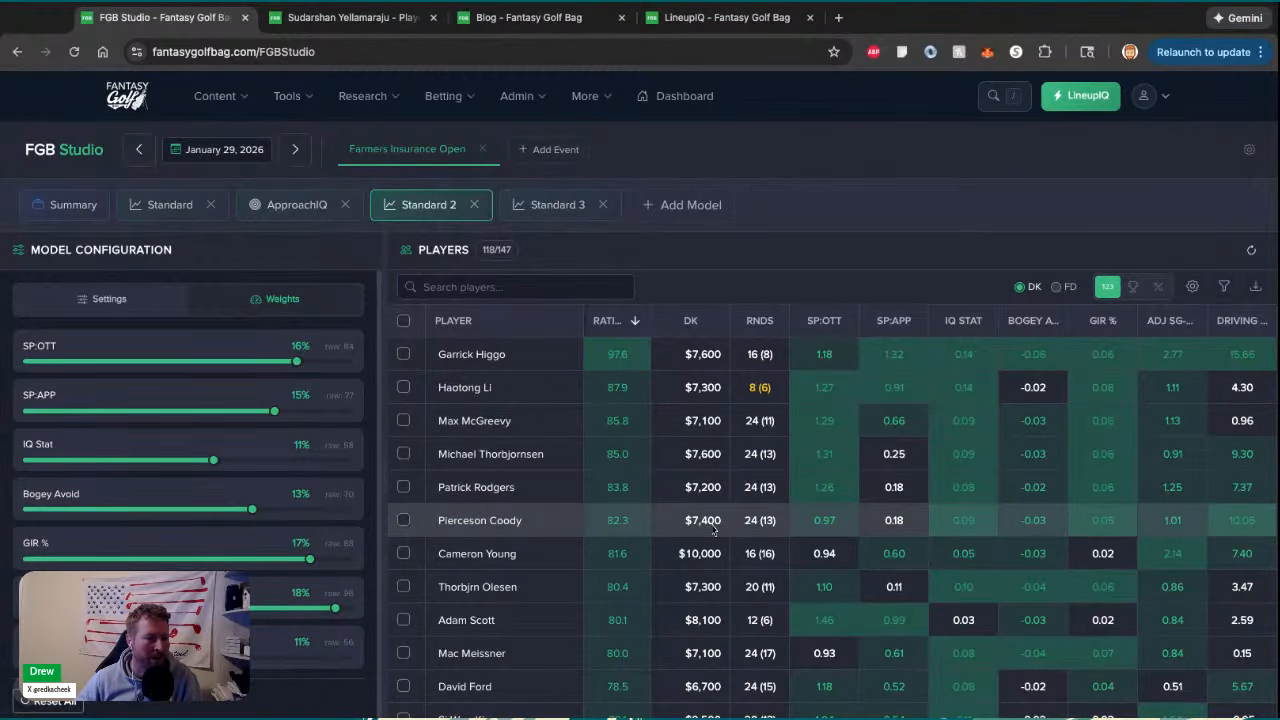
scroll(714, 531, "down", 1)
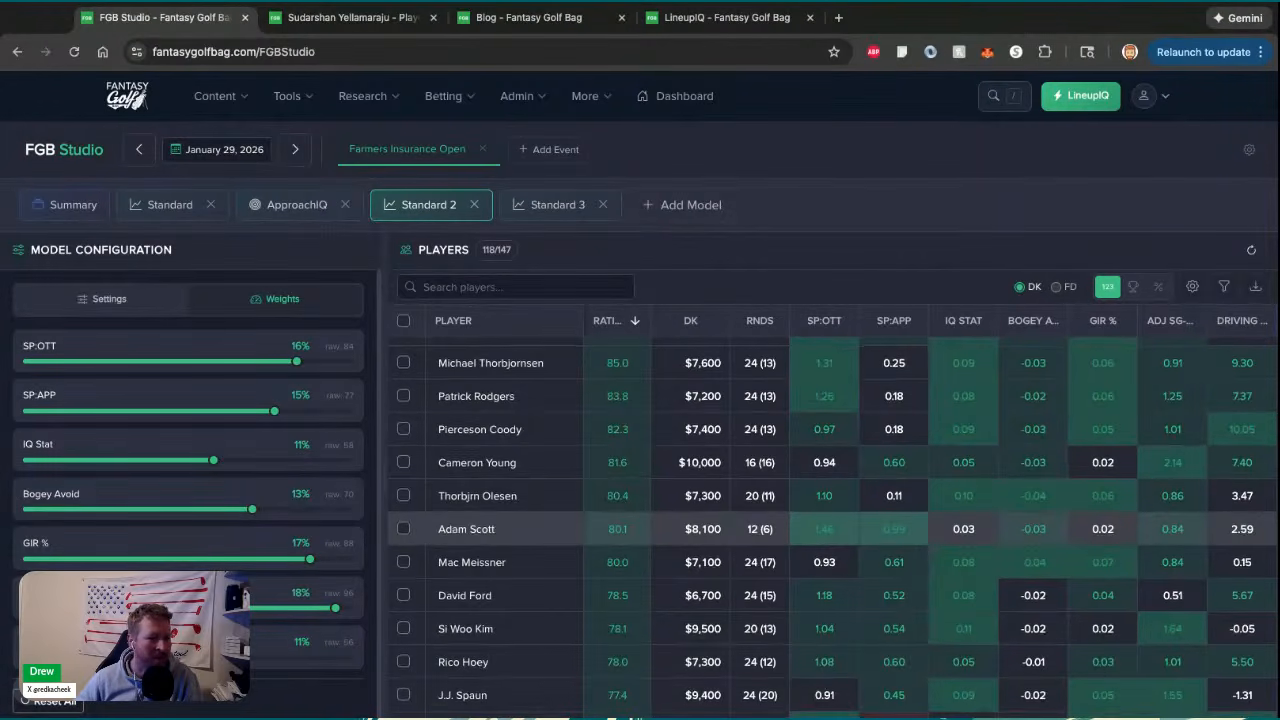
scroll(714, 531, "down", 1)
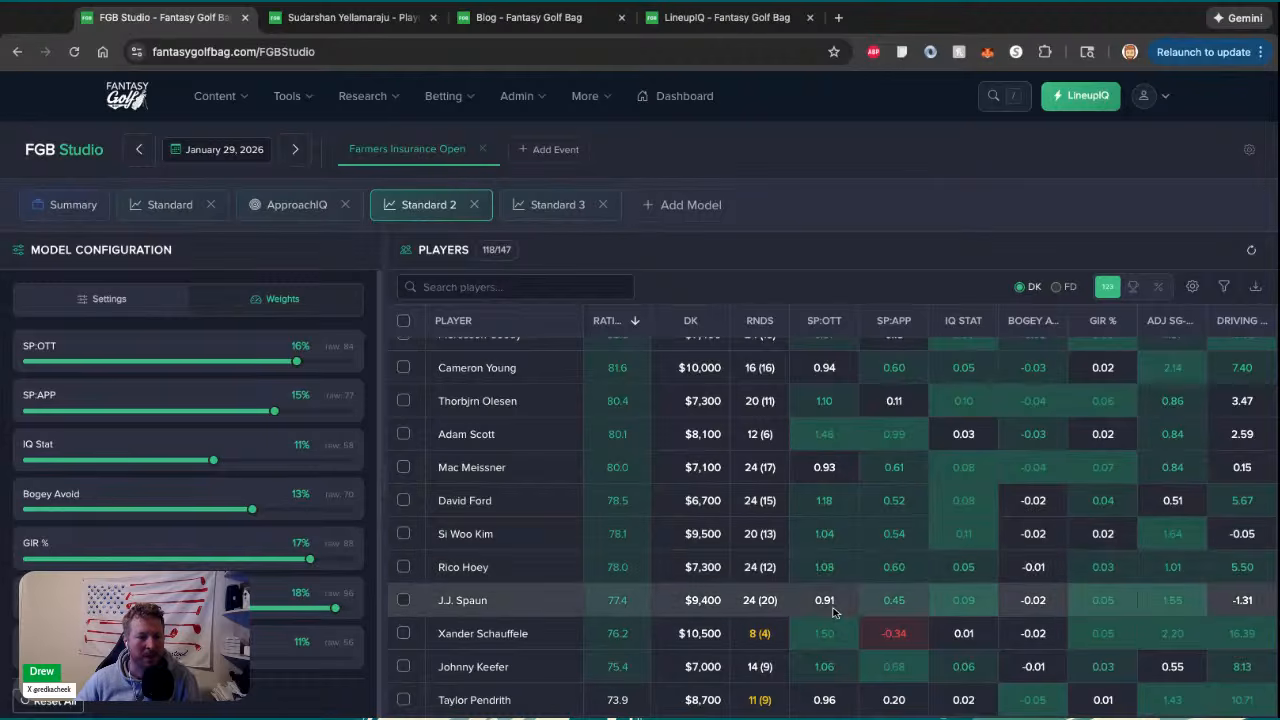
scroll(825, 600, "up", 2)
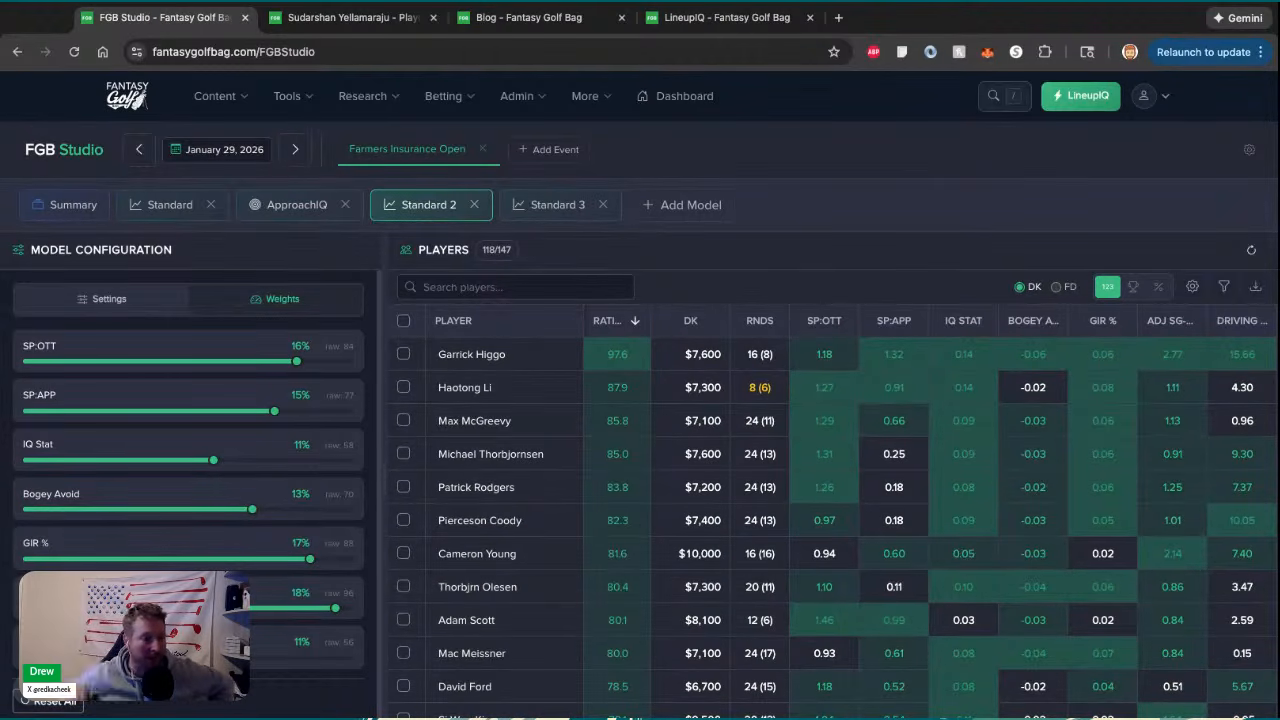
Check the Build 3 simulation's progress in LineupIQ, revisit the Standard 2 model in FGB Studio, and return to LineupIQ
left_click(738, 18)
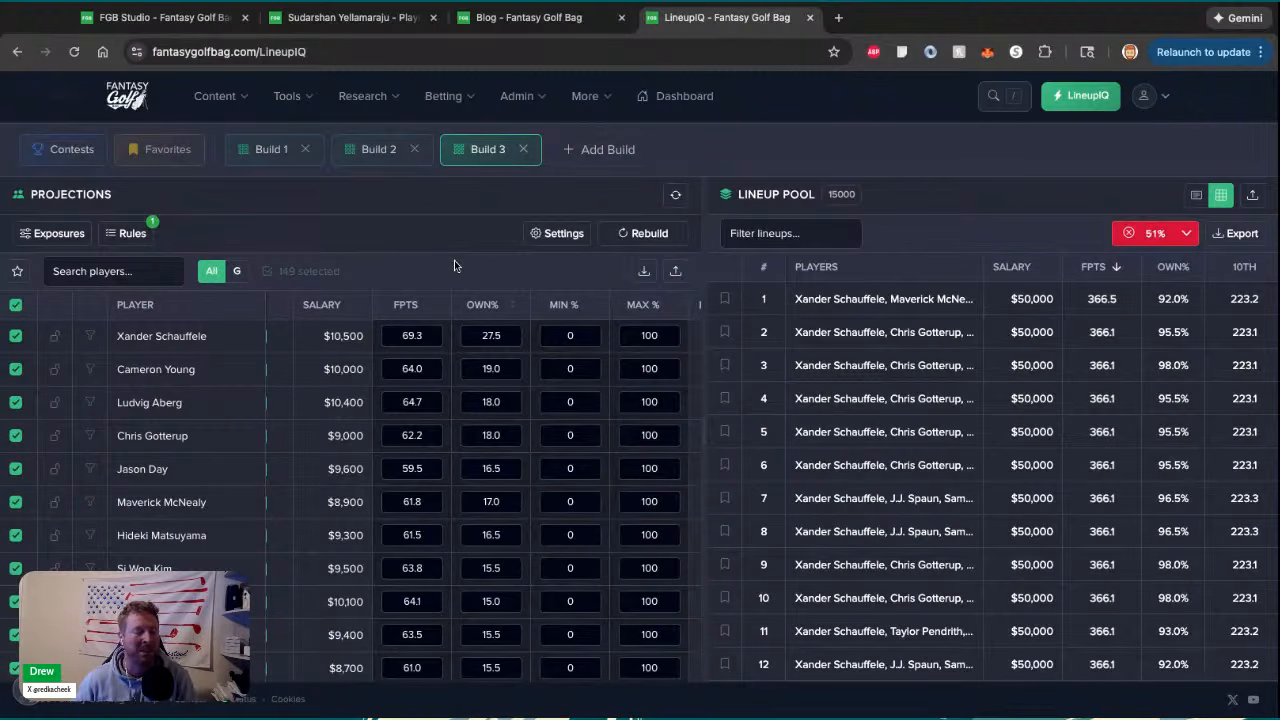
left_click(168, 20)
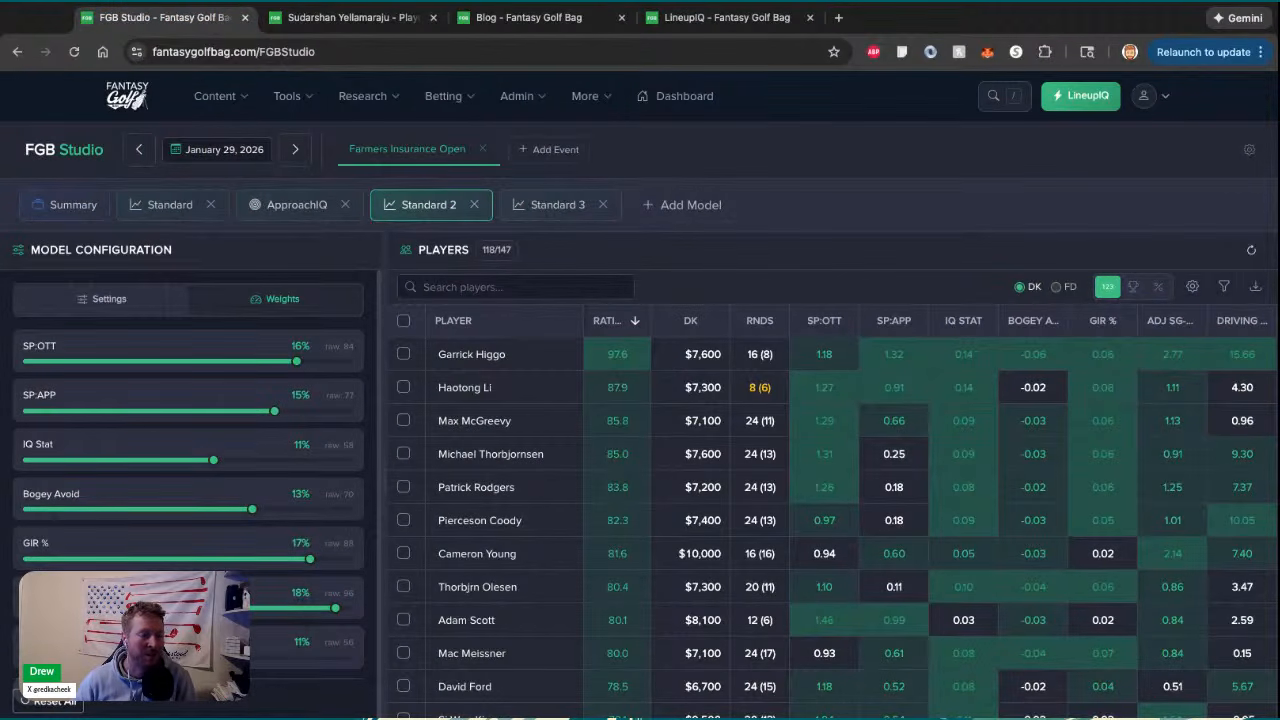
left_click(720, 17)
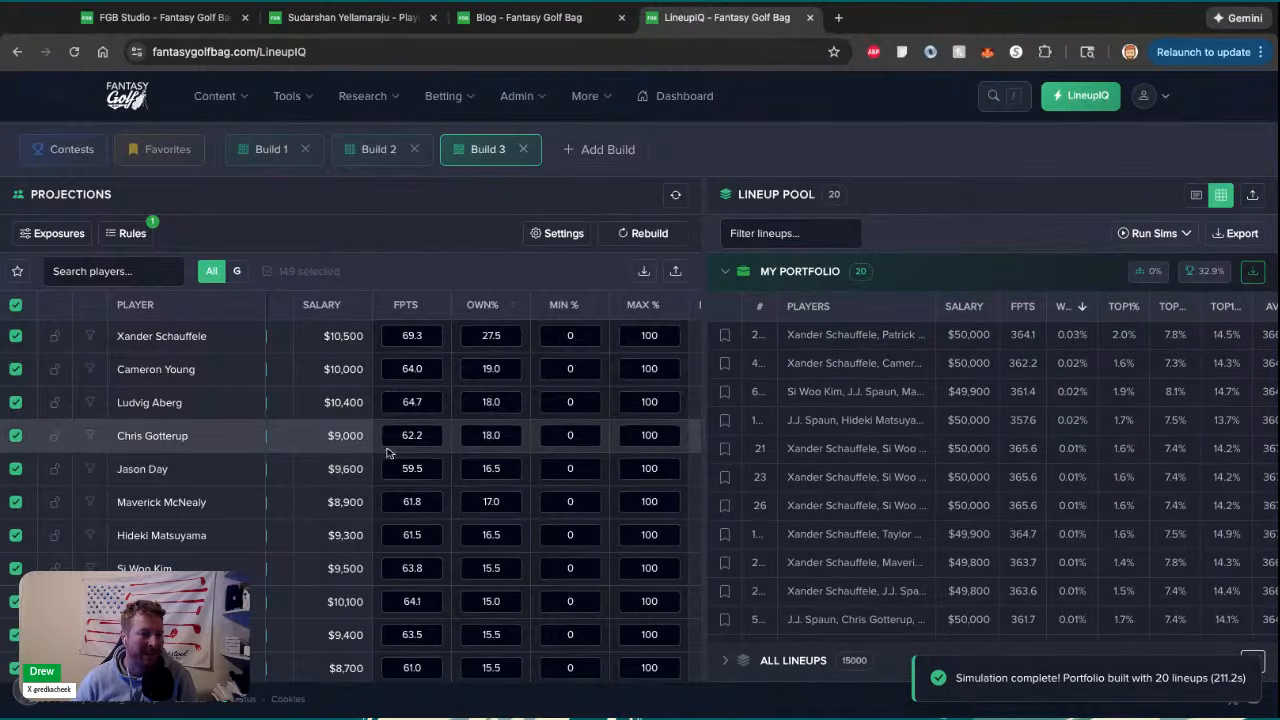
left_click(441, 468)
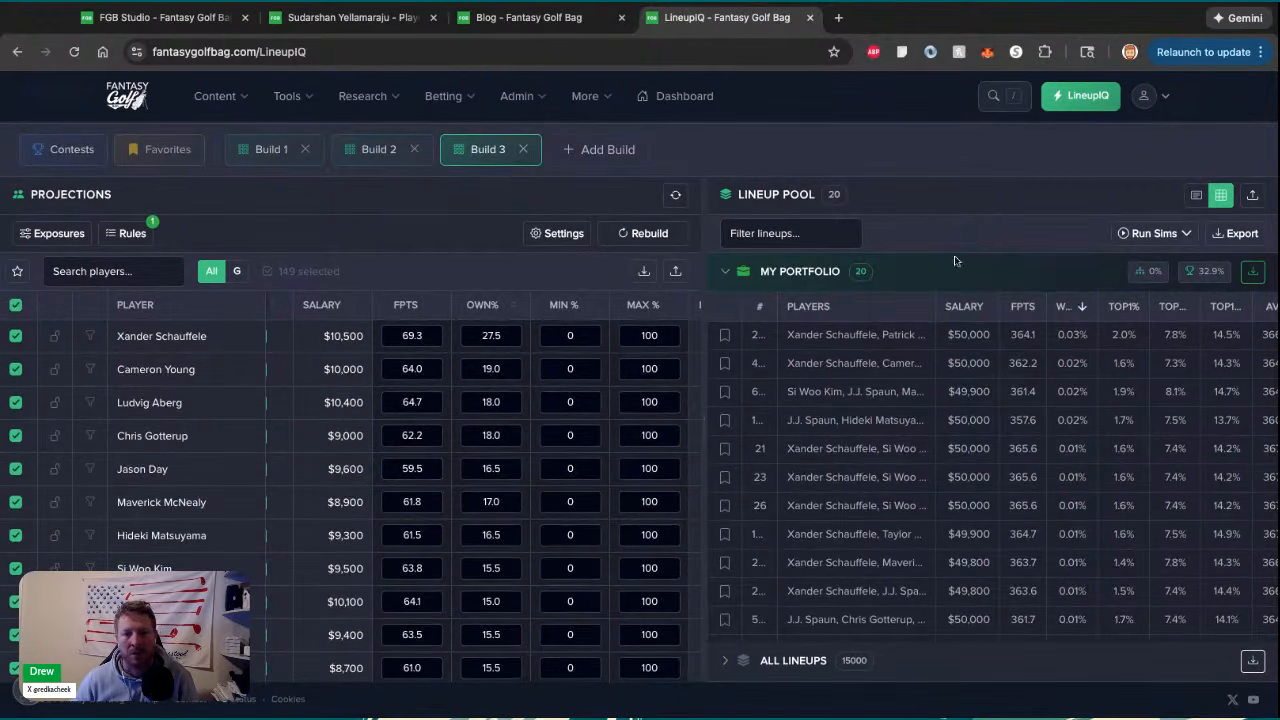
Save the simulated lineups listed in Build 3's My Portfolio to Favorites, one after another
left_click(725, 334)
left_click(725, 363)
left_click(725, 391)
left_click(725, 420)
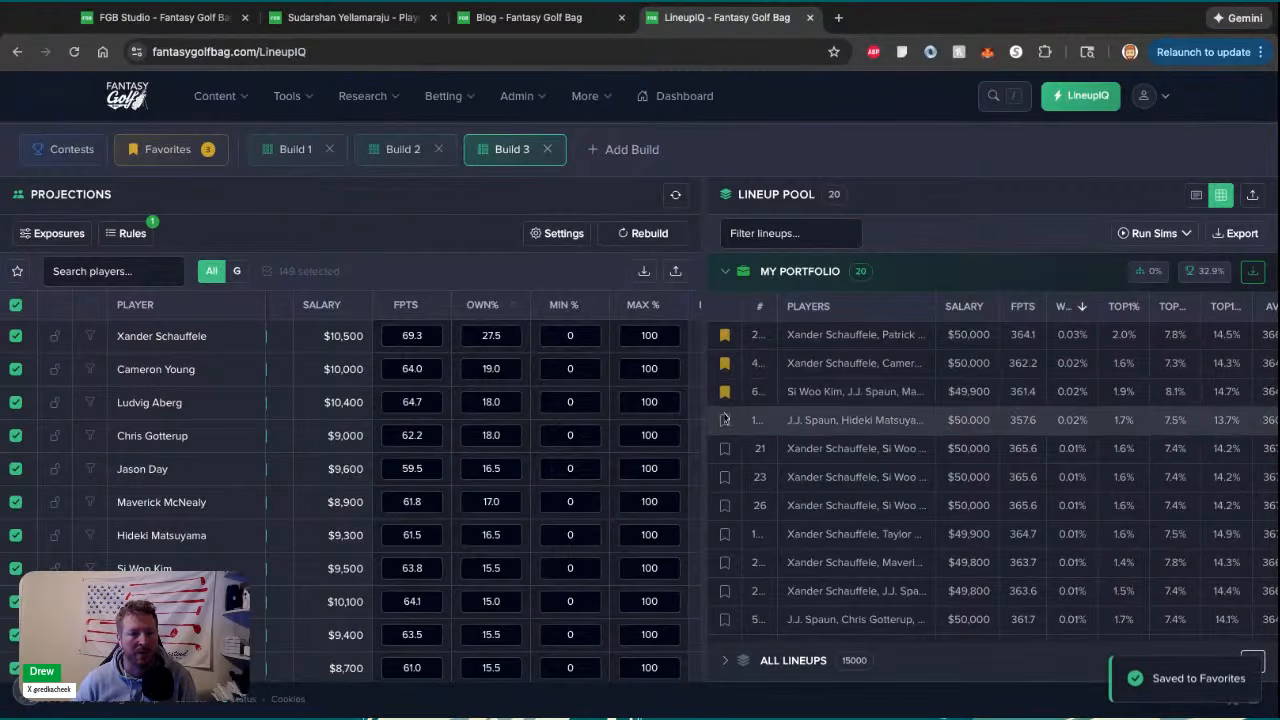
left_click(725, 448)
left_click(725, 533)
left_click(725, 562)
left_click(725, 590)
left_click(725, 619)
scroll(783, 493, "down", 5)
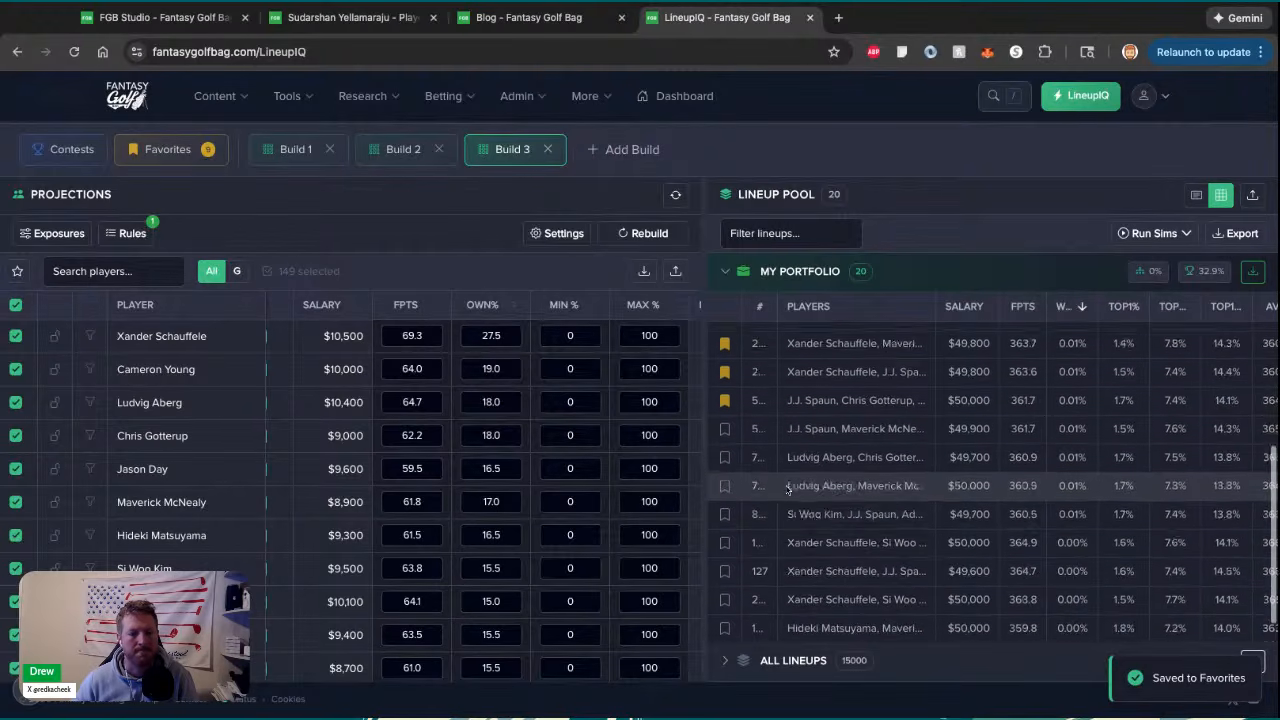
left_click(725, 398)
left_click(725, 427)
left_click(725, 455)
left_click(725, 484)
left_click(725, 512)
left_click(725, 541)
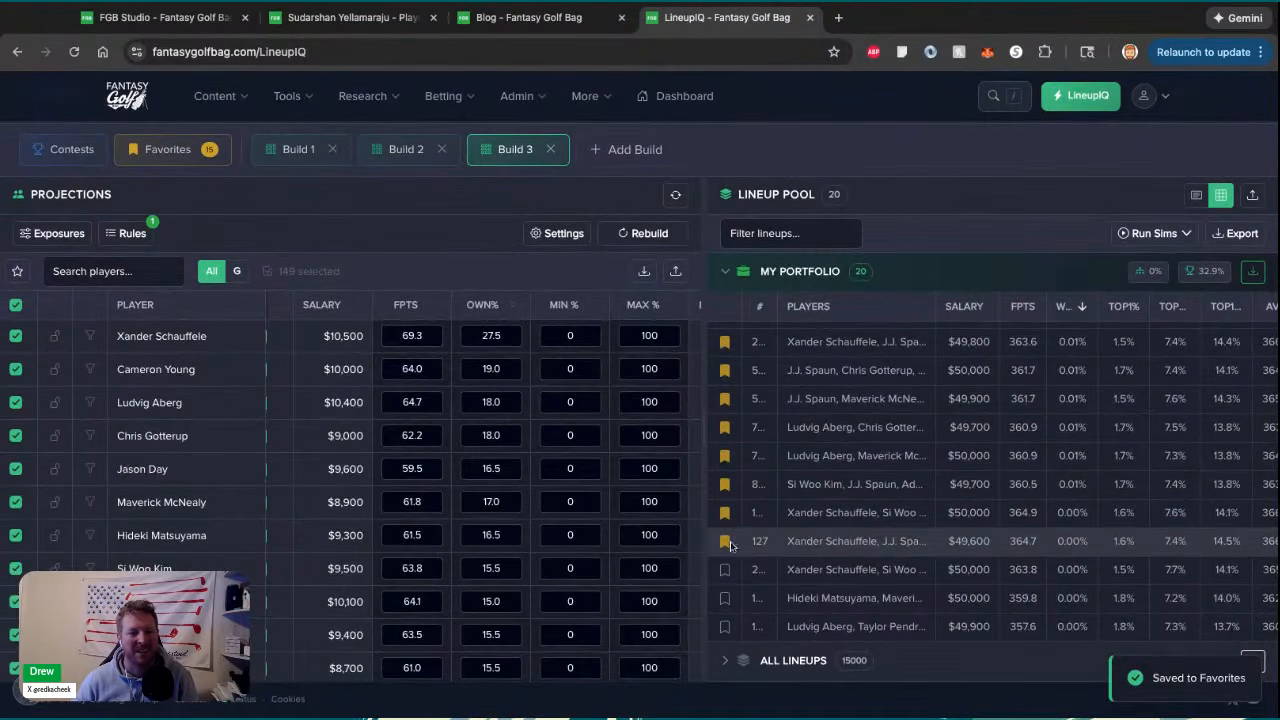
left_click(725, 569)
left_click(725, 598)
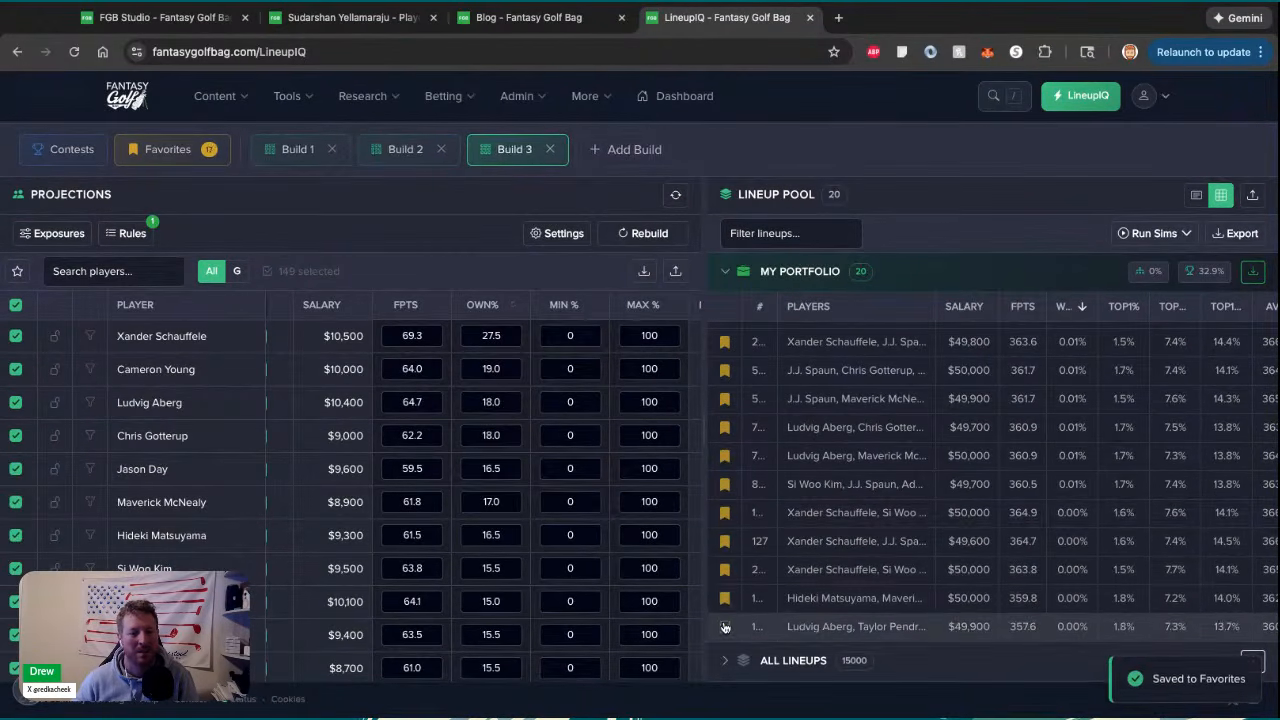
left_click(725, 626)
scroll(788, 510, "down", 1)
scroll(788, 510, "up", 5)
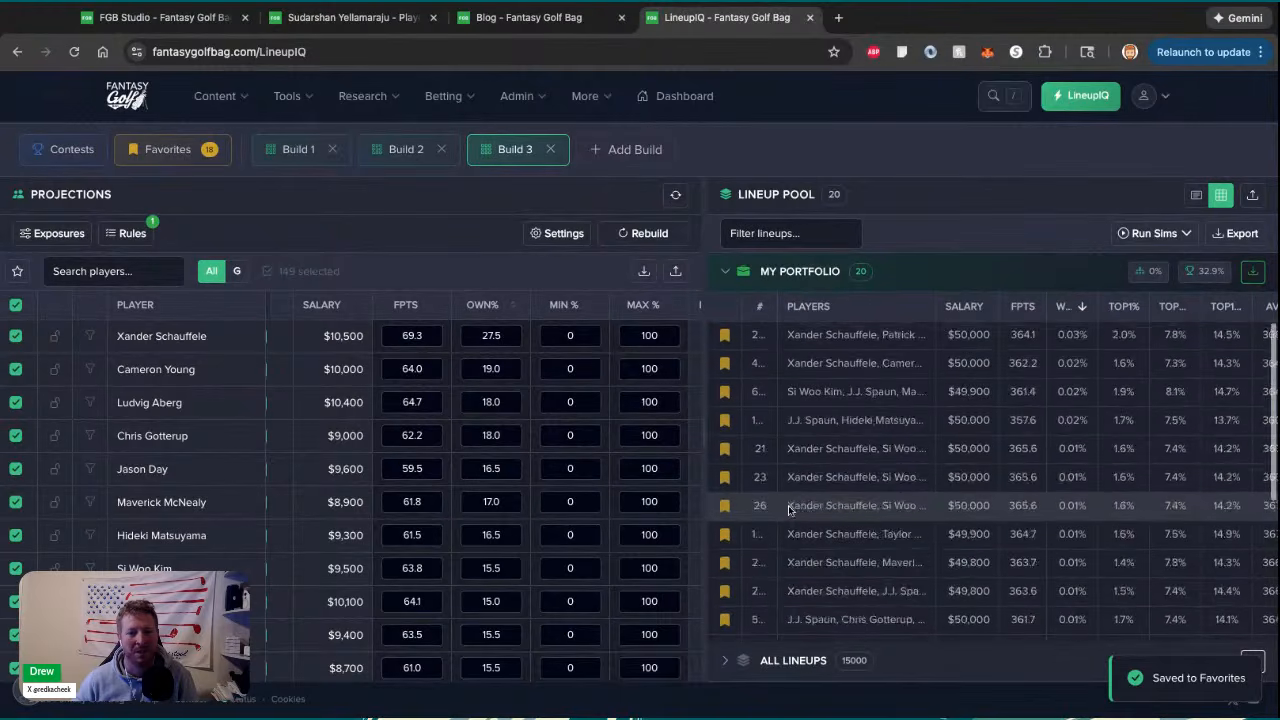
Collapse My Portfolio and look through the simulated All Lineups list of Build 3
left_click(781, 275)
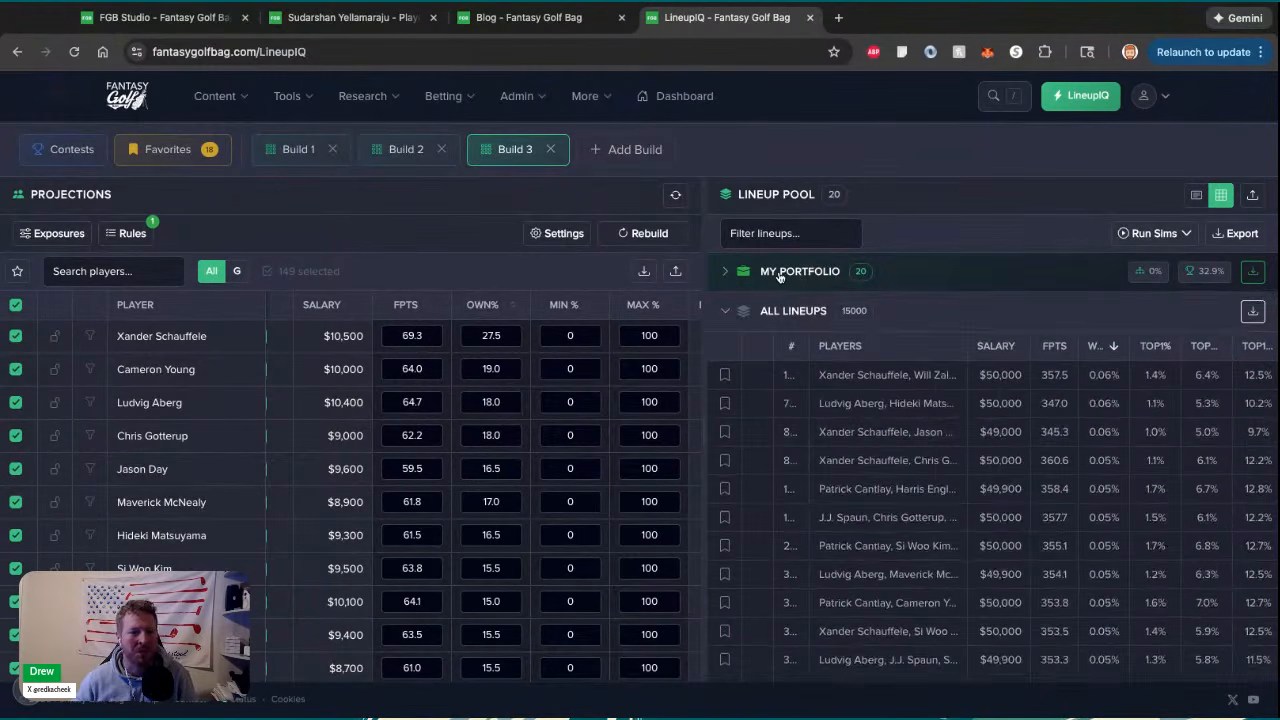
scroll(857, 442, "up", 1)
scroll(872, 405, "down", 5)
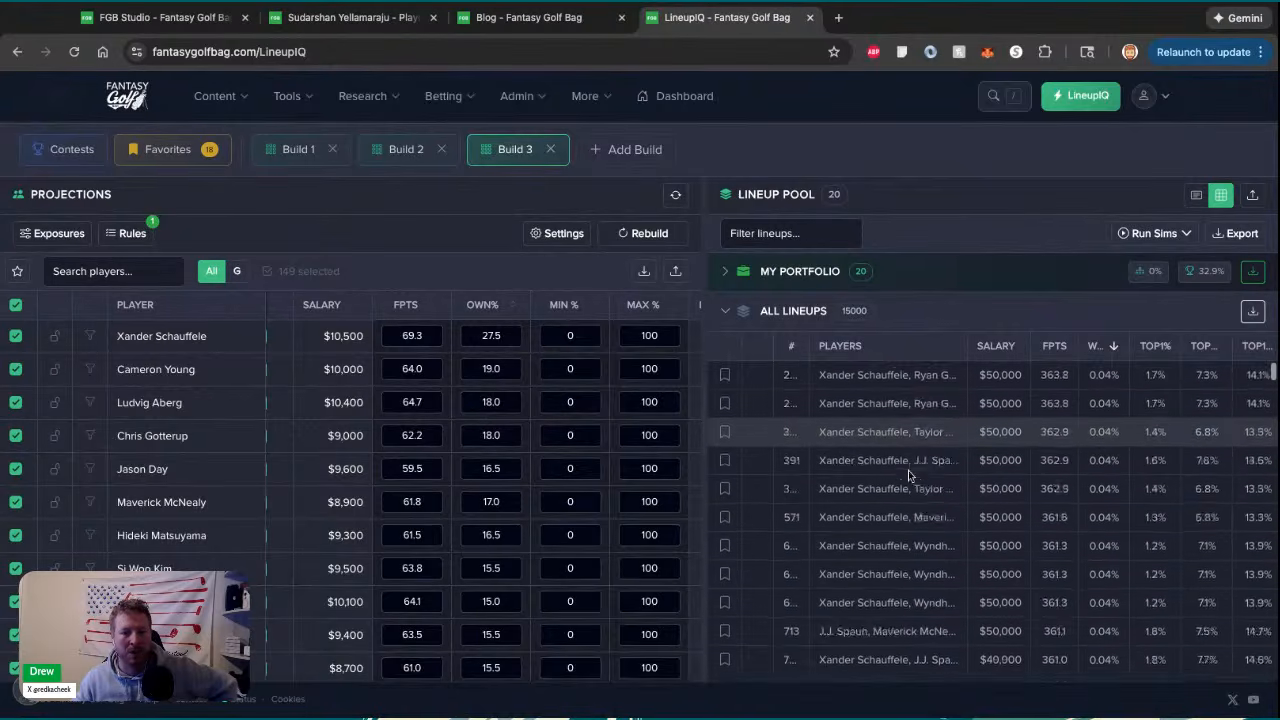
scroll(1123, 464, "down", 10)
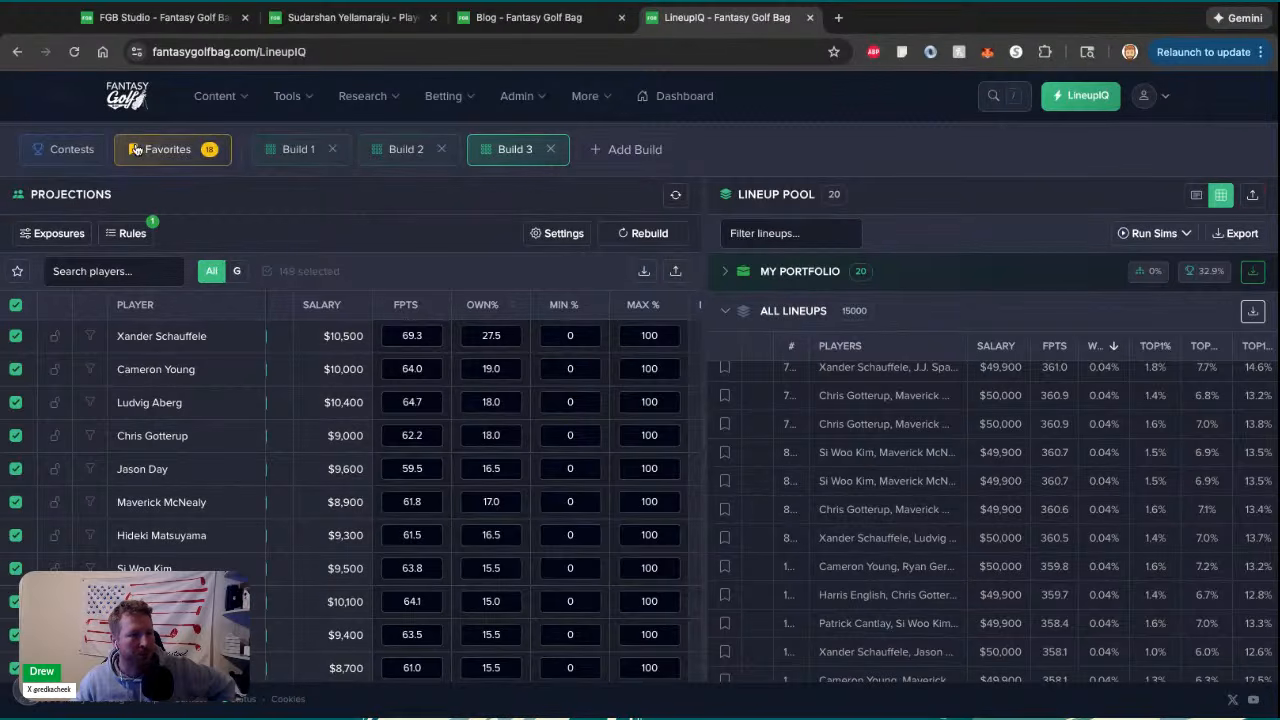
Open Favorites, widen the lineup pool beside the projections, and bring the players' exposure percentages into view
left_click(167, 149)
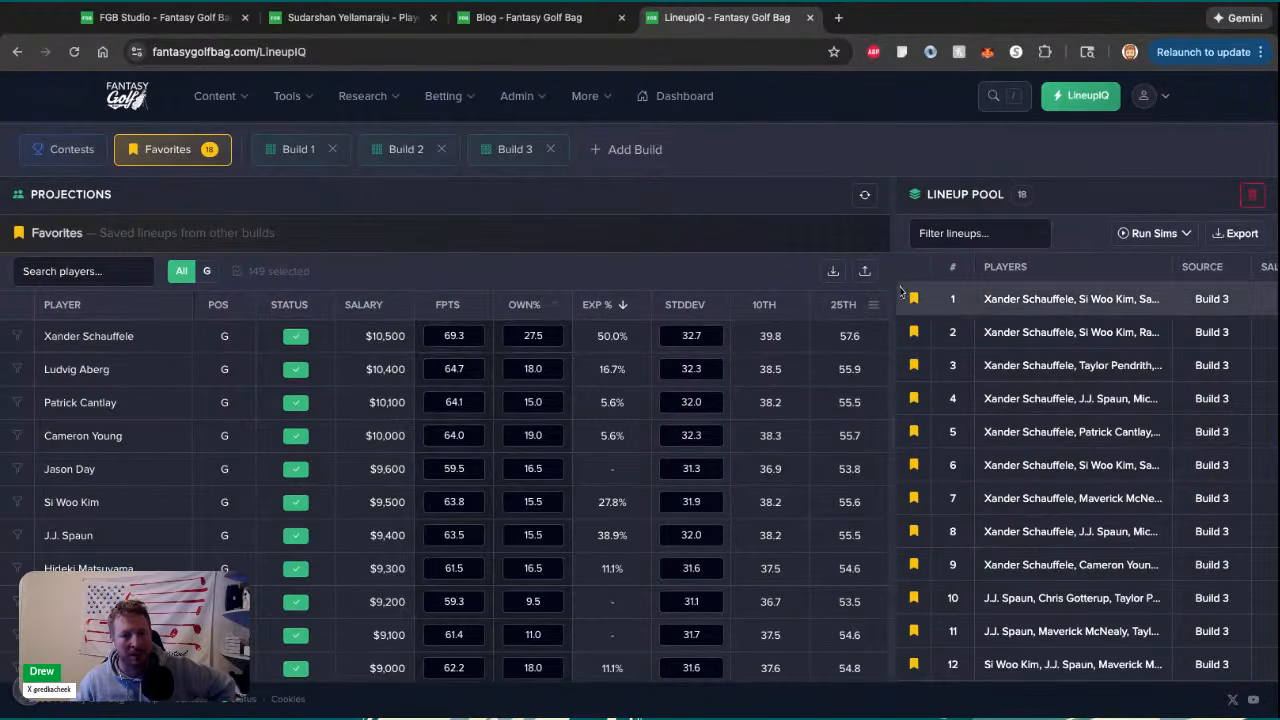
left_click_drag(892, 285, 483, 285)
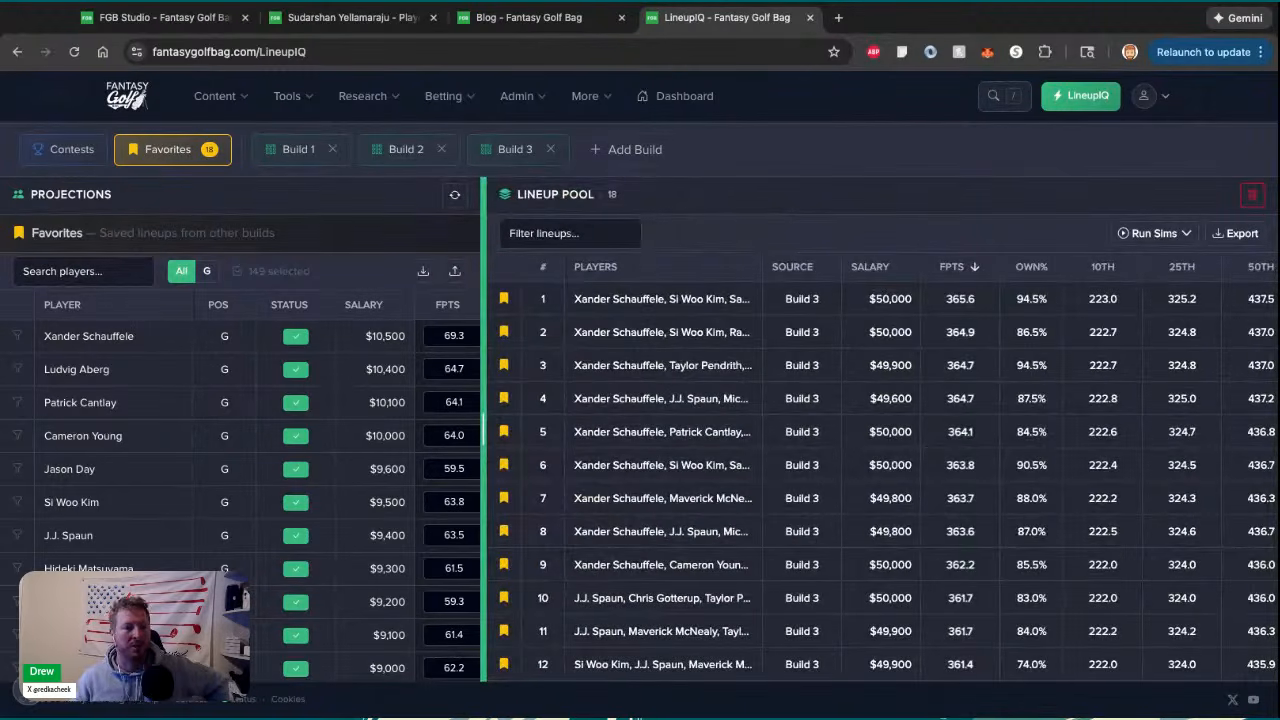
scroll(434, 454, "right", 3)
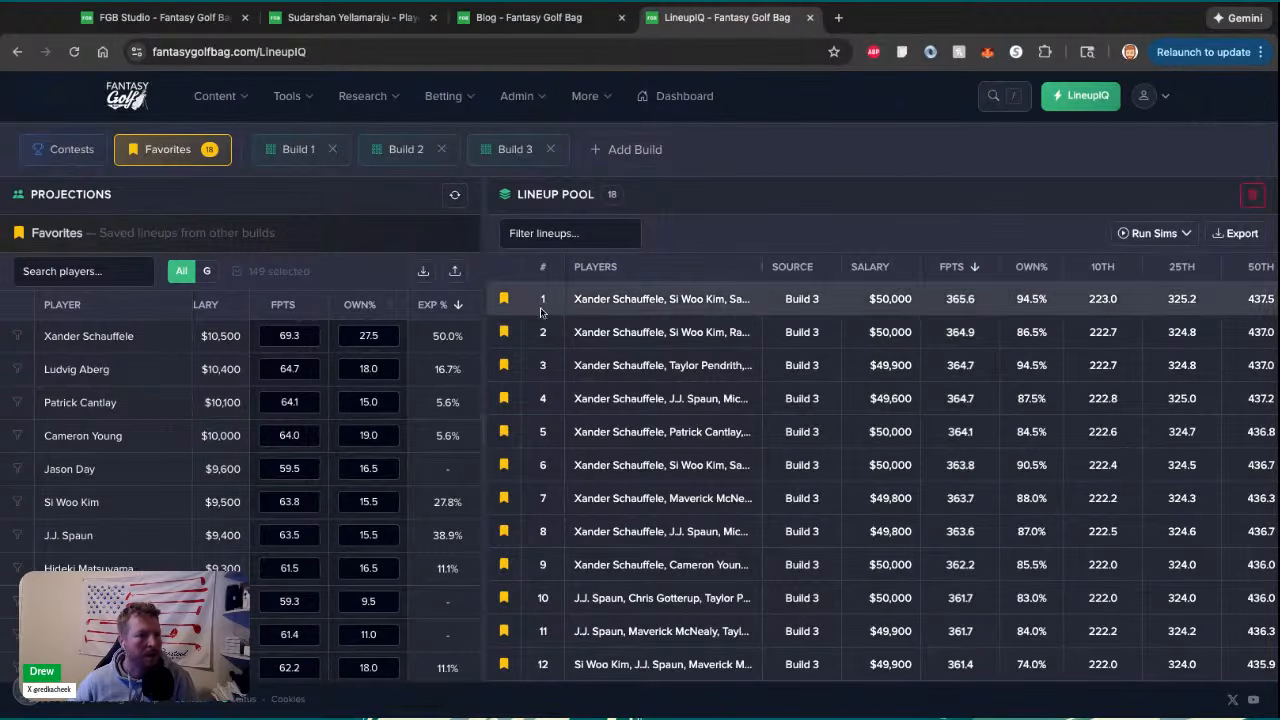
Sort the Favorites projections by exposure percentage from highest to lowest, and widen the projections beside the lineup pool
scroll(450, 407, "right", 2)
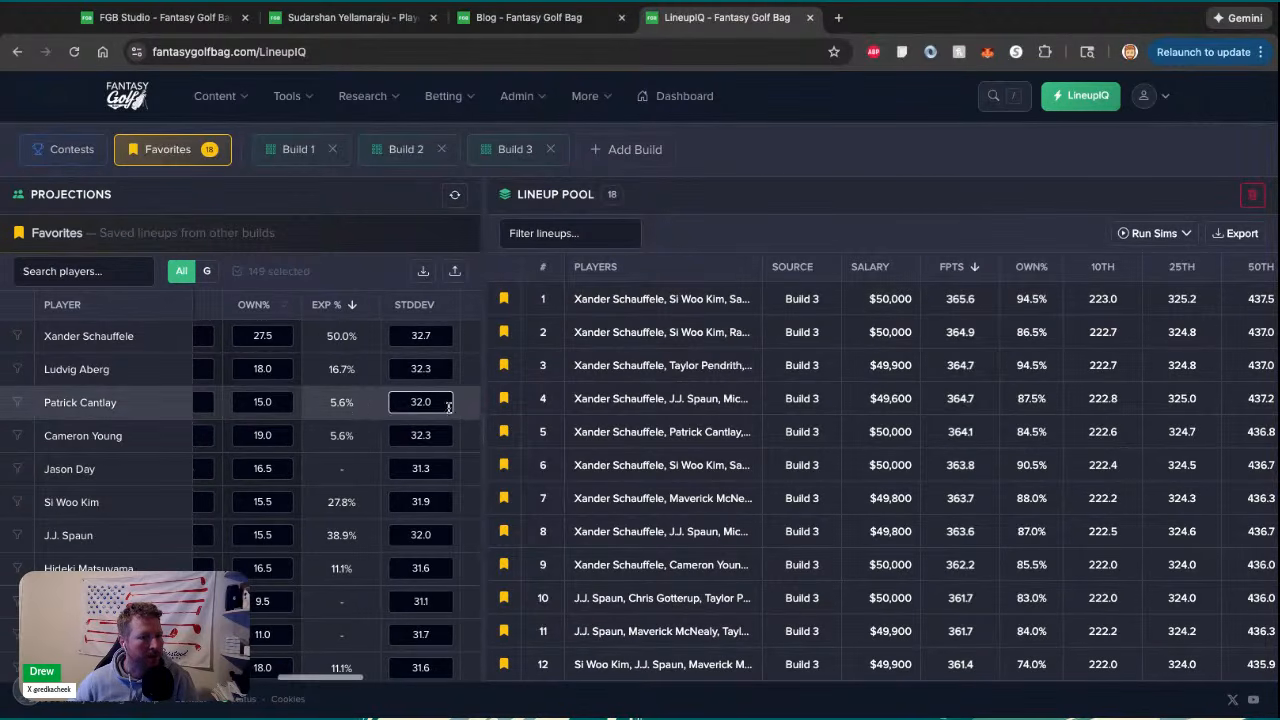
left_click(343, 306)
left_click(343, 306)
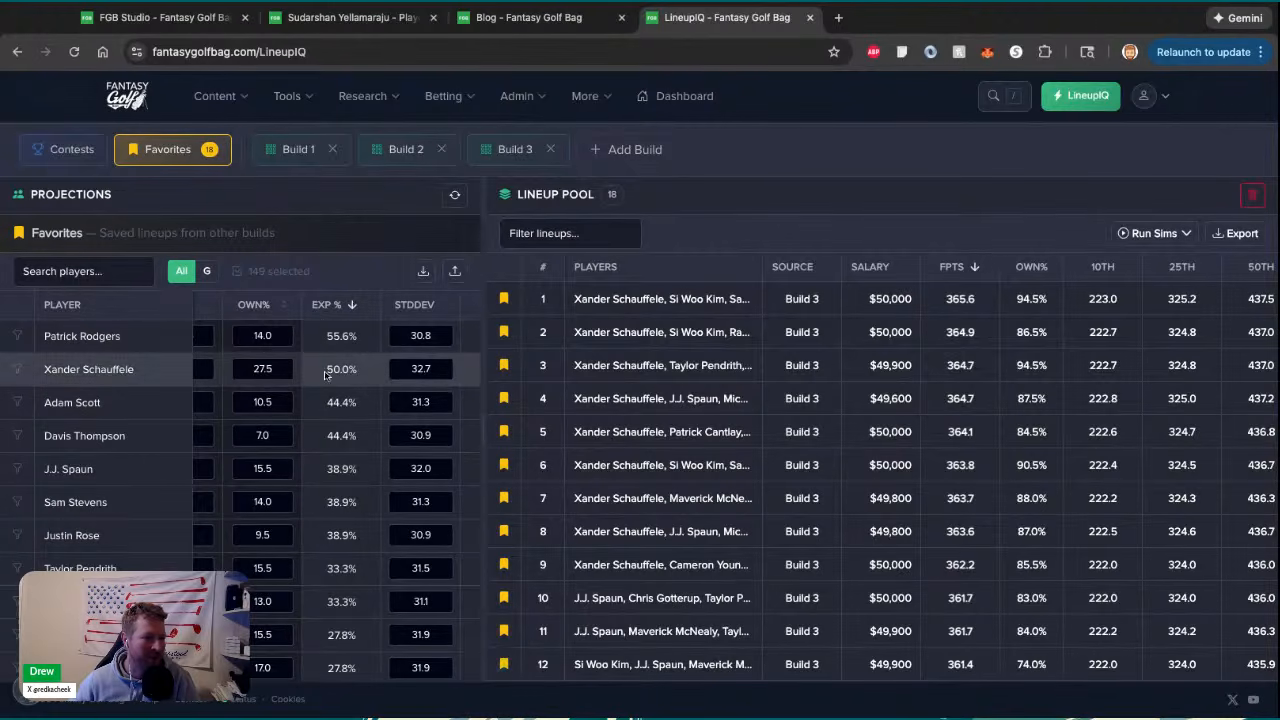
left_click_drag(480, 355, 702, 360)
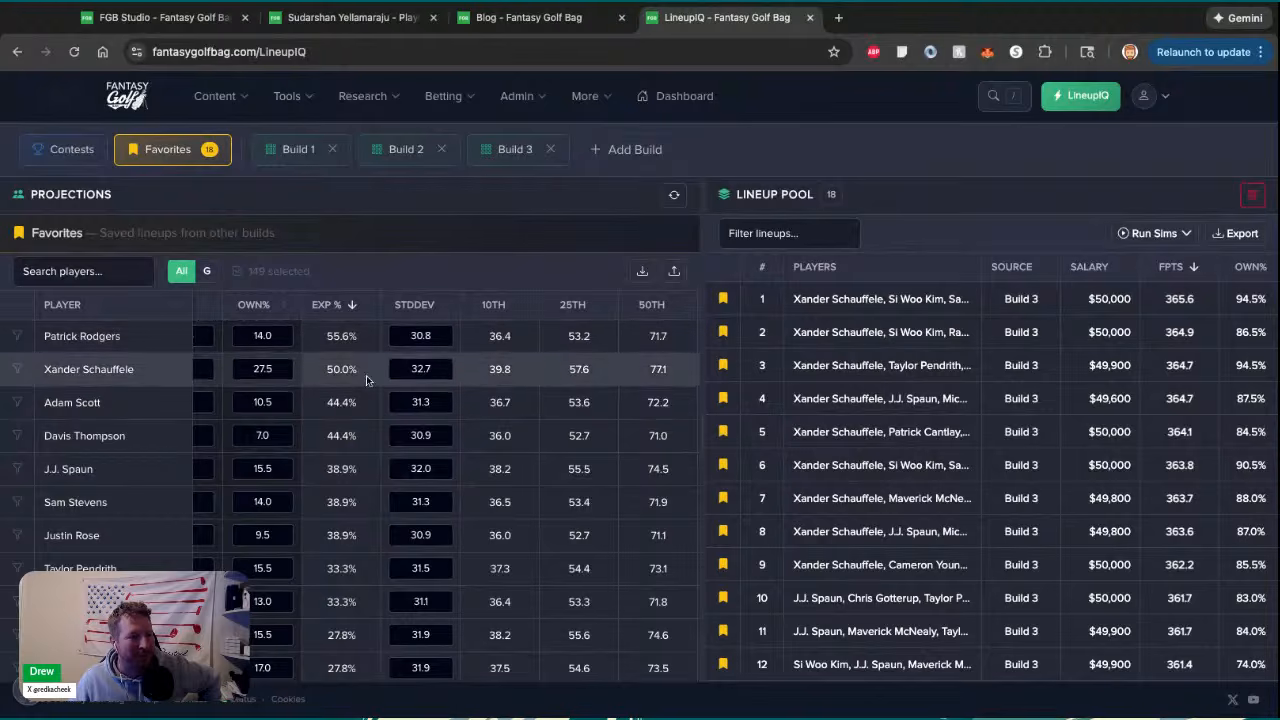
Look over the most-exposed players in Favorites, and re-sort the projections by salary from highest to lowest
scroll(352, 442, "down", 1)
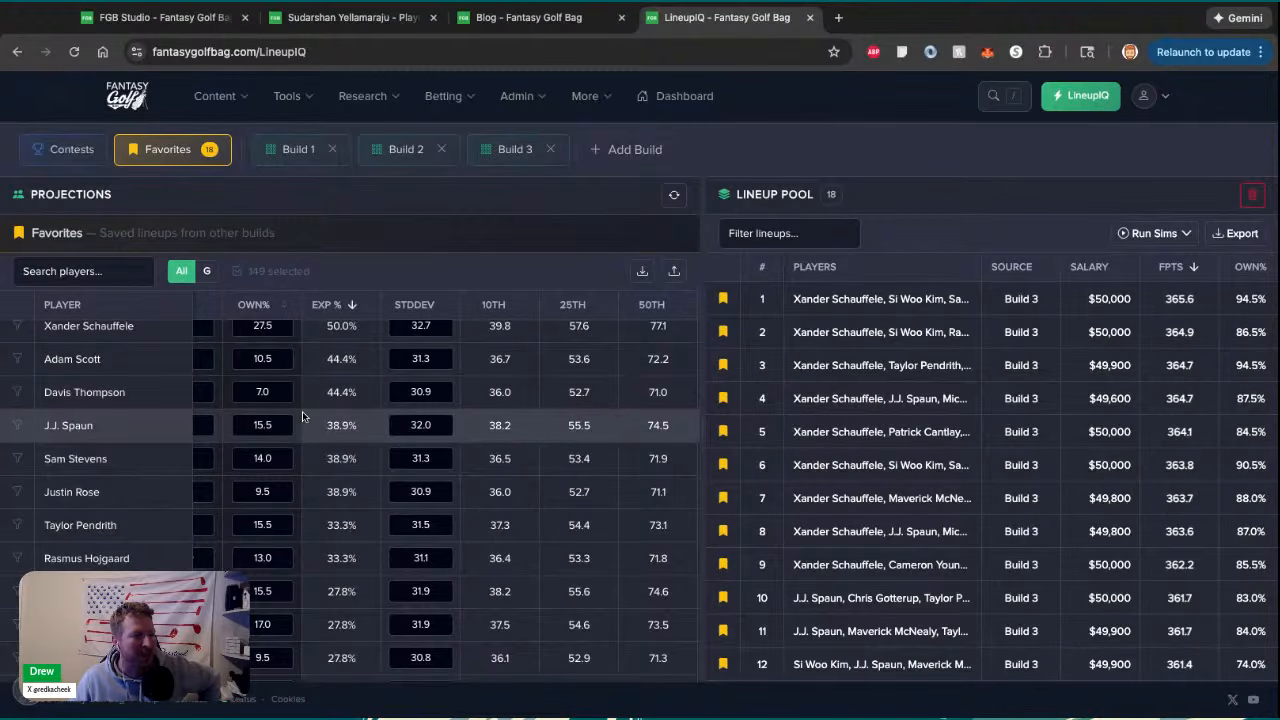
scroll(302, 411, "up", 1)
scroll(380, 384, "left", 5)
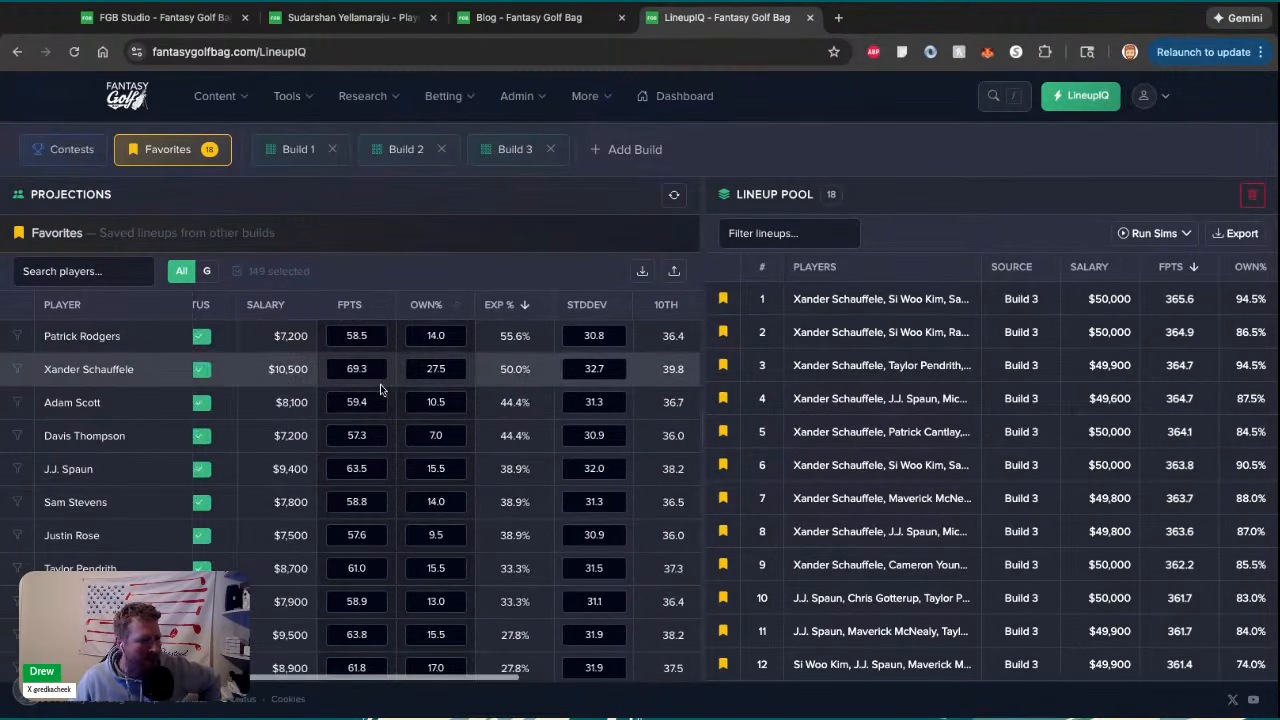
left_click(272, 306)
left_click(271, 307)
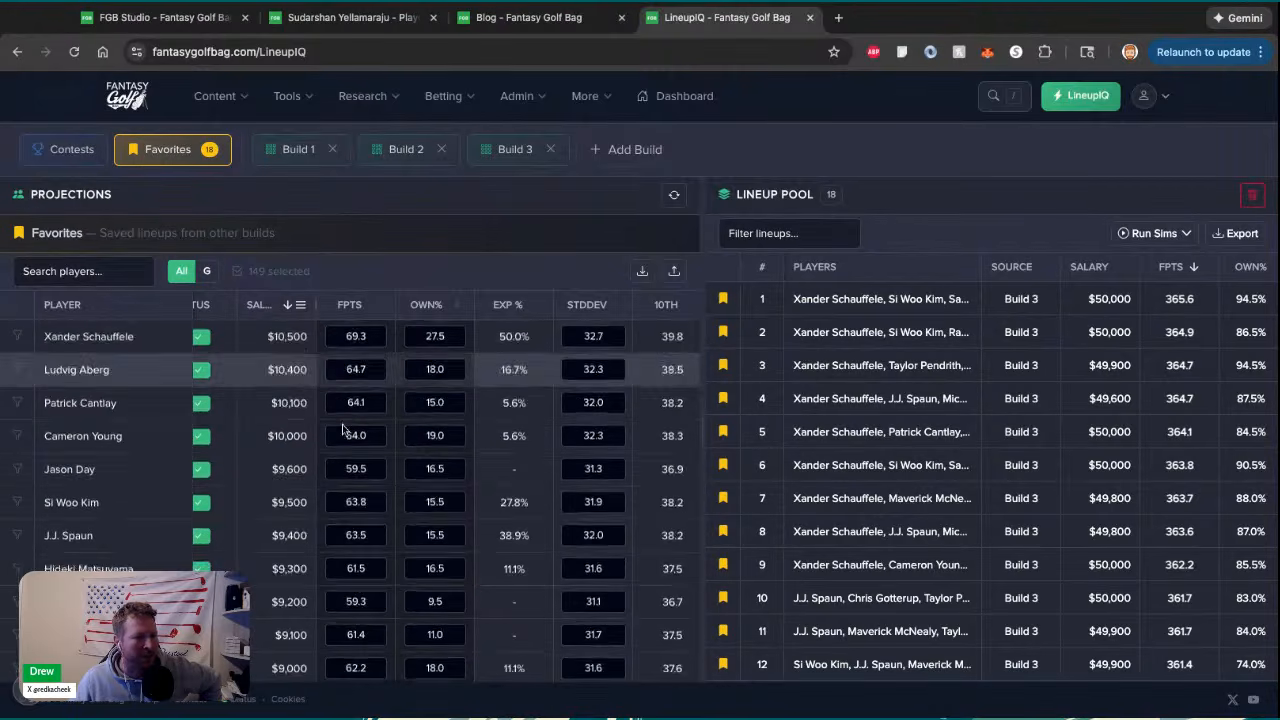
Filter the Favorites lineups to those with Ludvig Aberg and rank the players by filtered exposure from highest to lowest
scroll(563, 530, "right", 3)
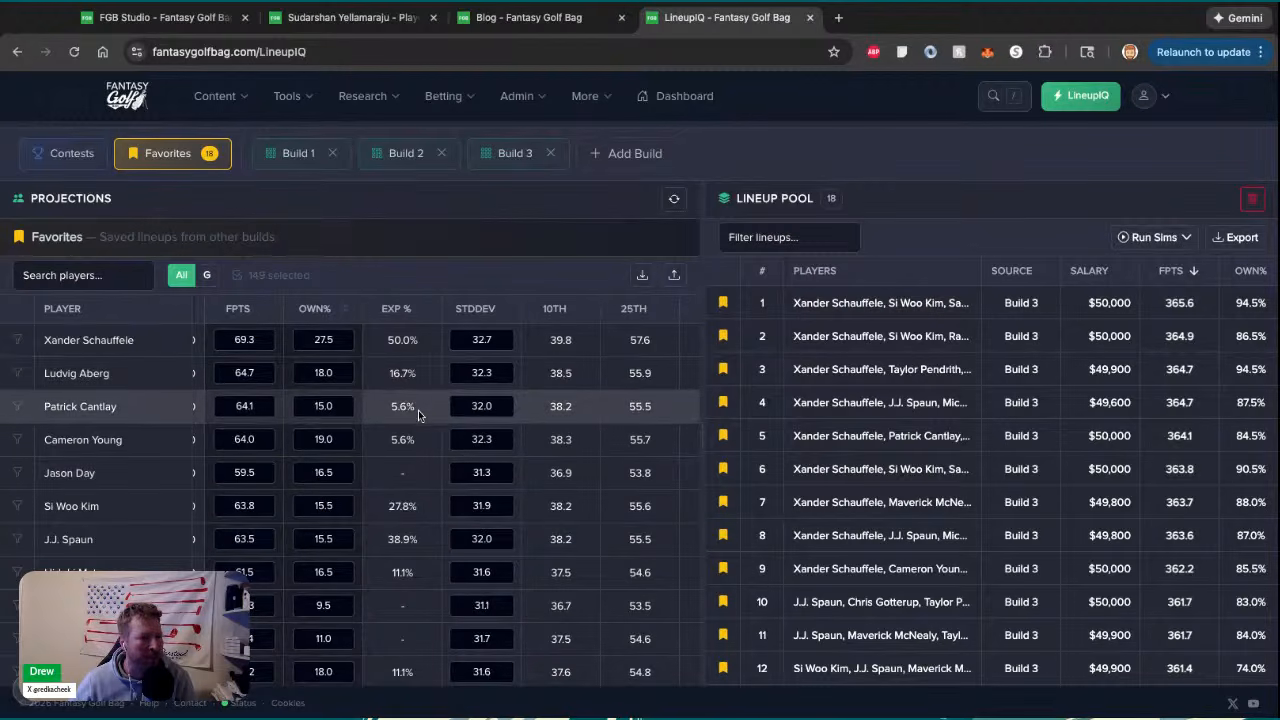
left_click(16, 373)
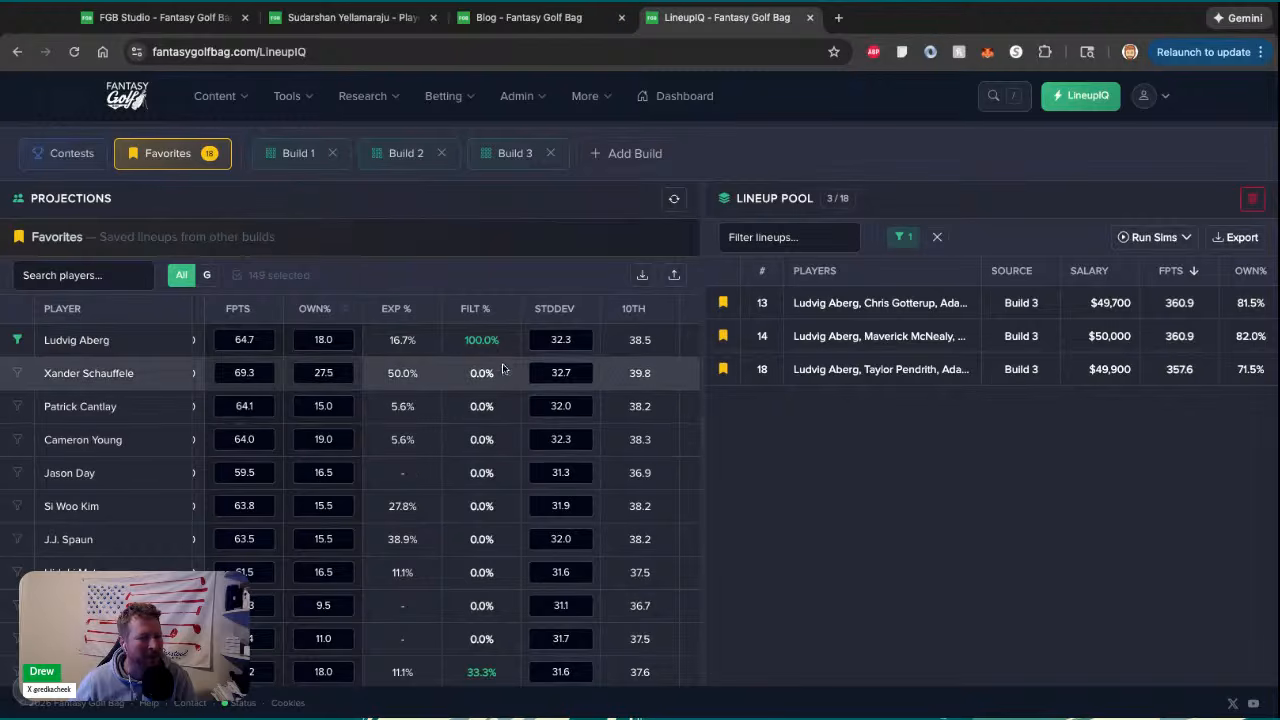
left_click(470, 310)
left_click(474, 310)
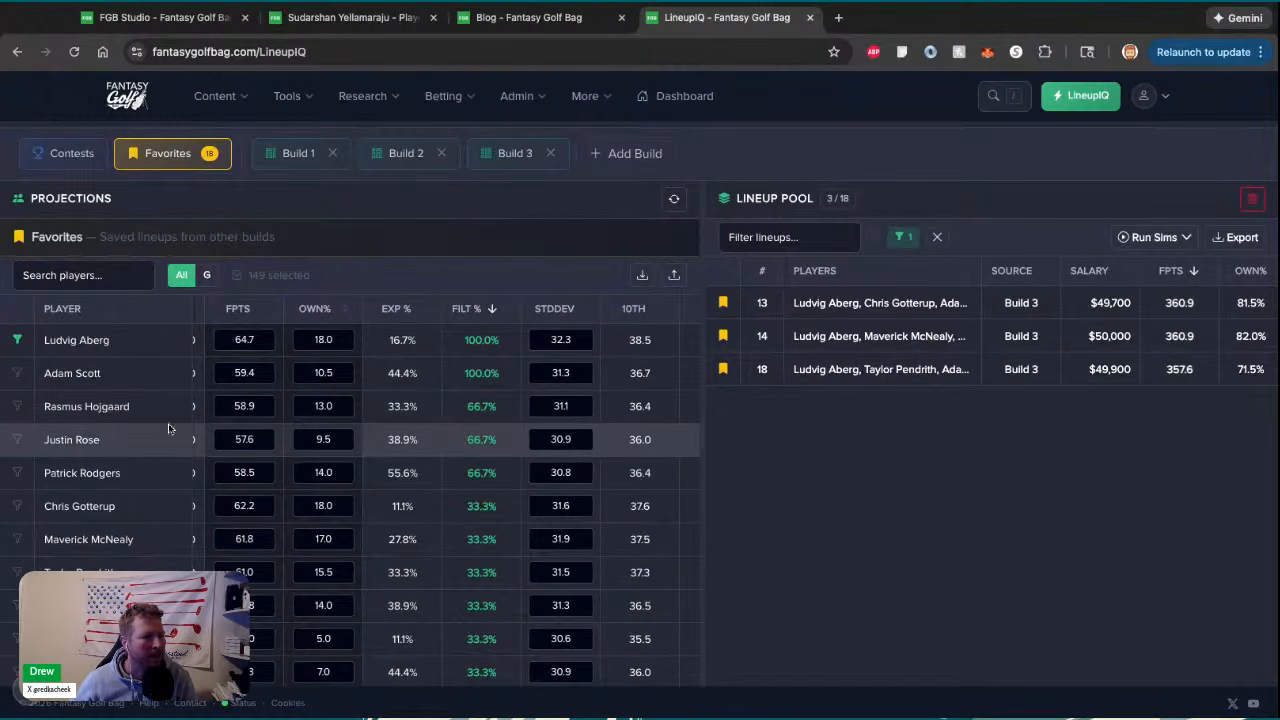
Sort the projections by salary from highest to lowest again and remove the Ludvig Aberg filter
scroll(490, 394, "left", 2)
left_click(277, 309)
left_click(277, 309)
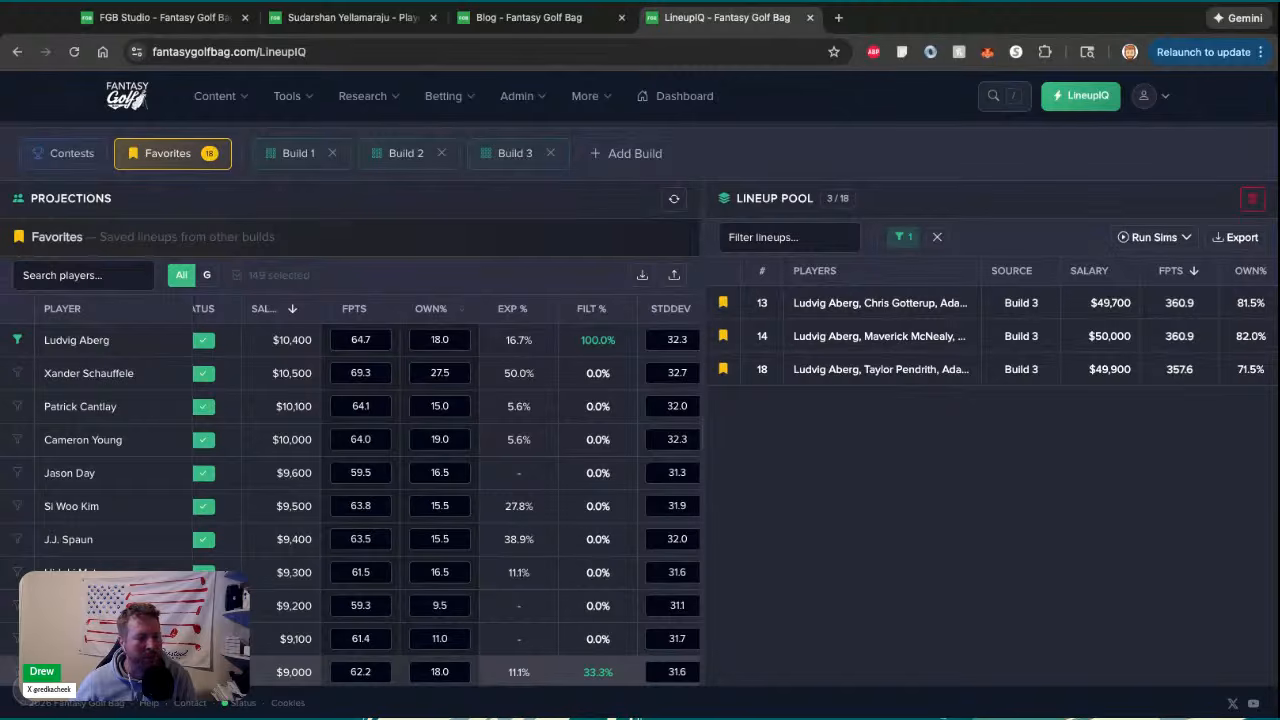
left_click(17, 340)
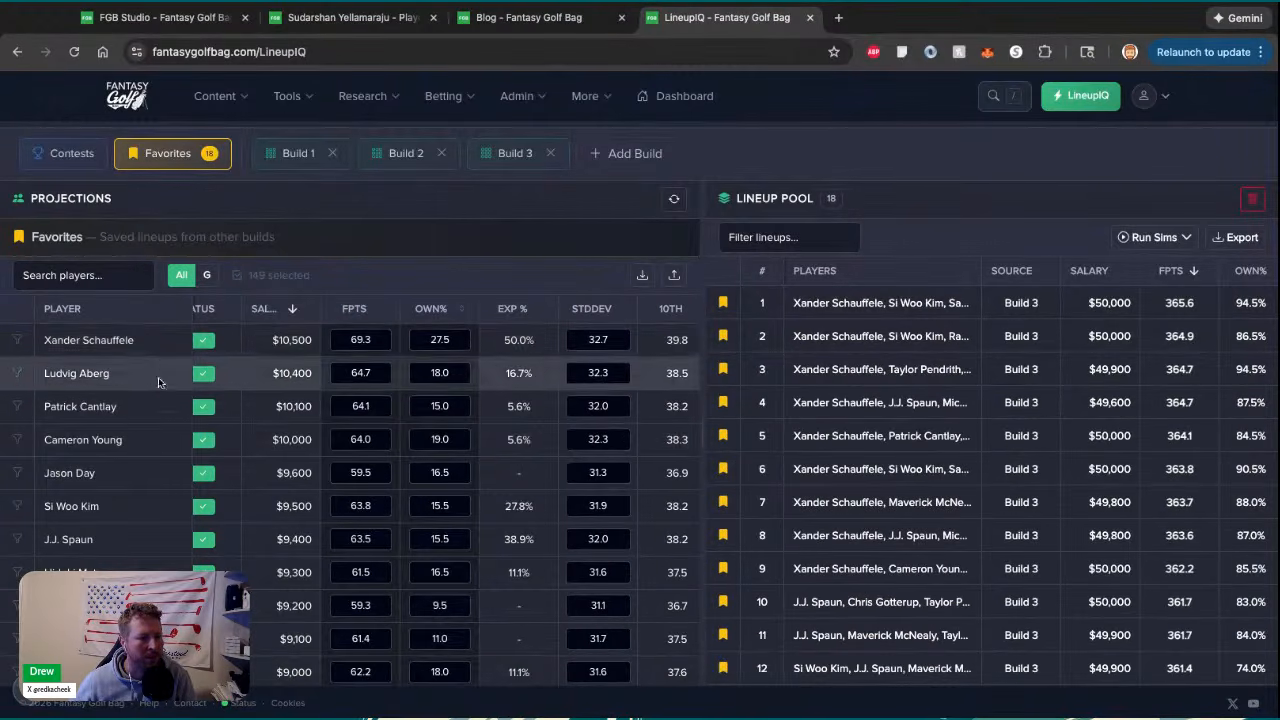
Check the Favorites lineups containing Patrick Cantlay, and replace that filter with one for Cameron Young
left_click(17, 406)
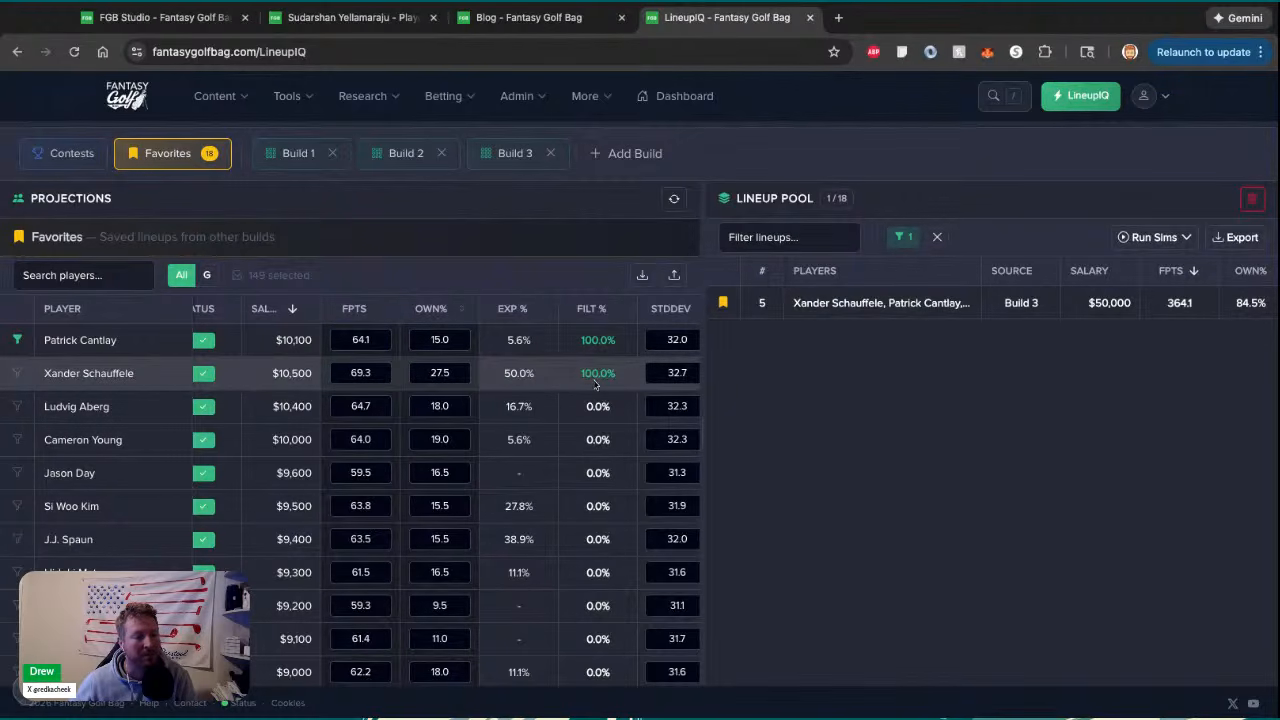
left_click(17, 340)
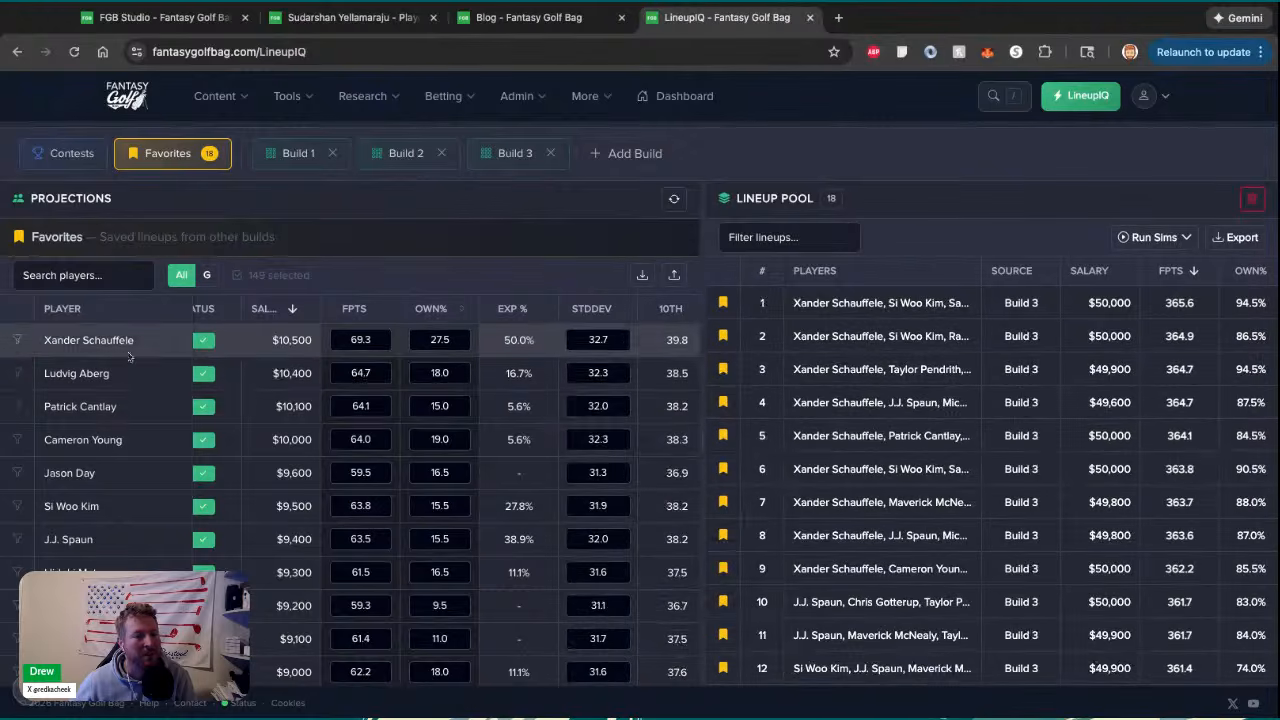
left_click(18, 439)
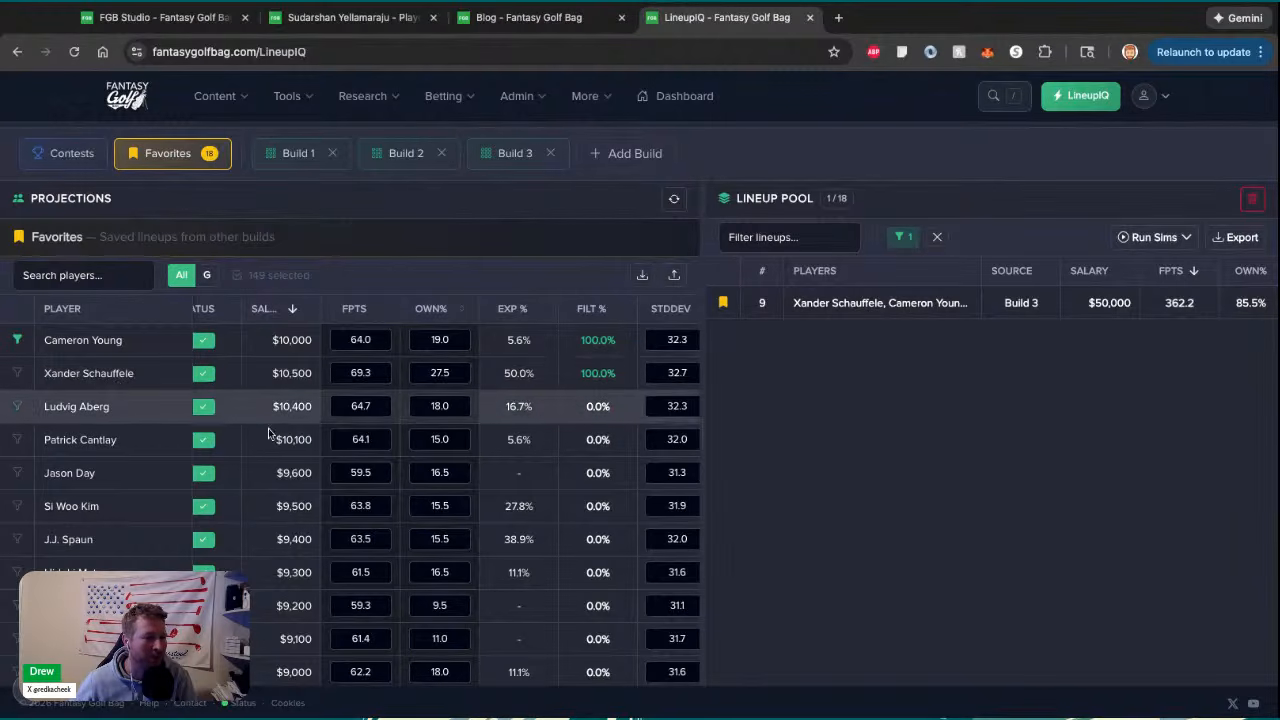
scroll(366, 509, "down", 1)
scroll(366, 509, "up", 1)
Add Xander Schauffele to the Cameron Young filter, examine the players' filtered exposures, and remove both filters
left_click(17, 373)
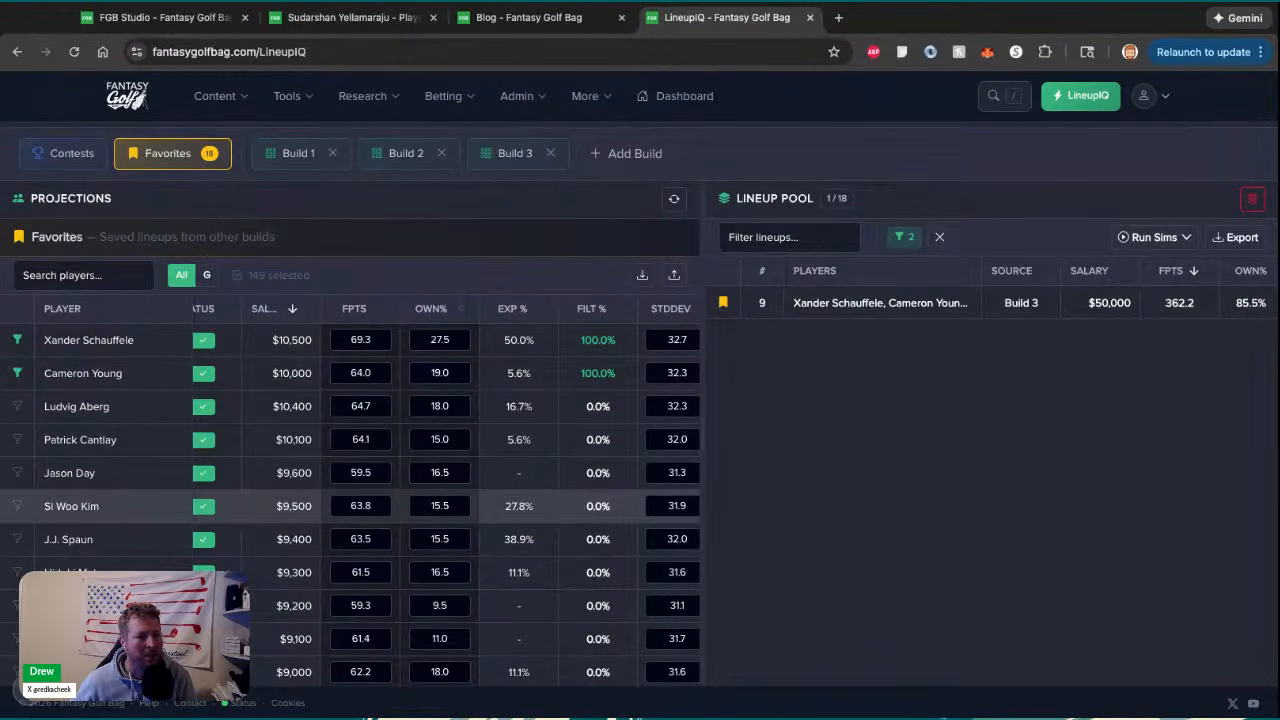
scroll(366, 506, "down", 10)
scroll(400, 560, "up", 1)
scroll(406, 403, "up", 8)
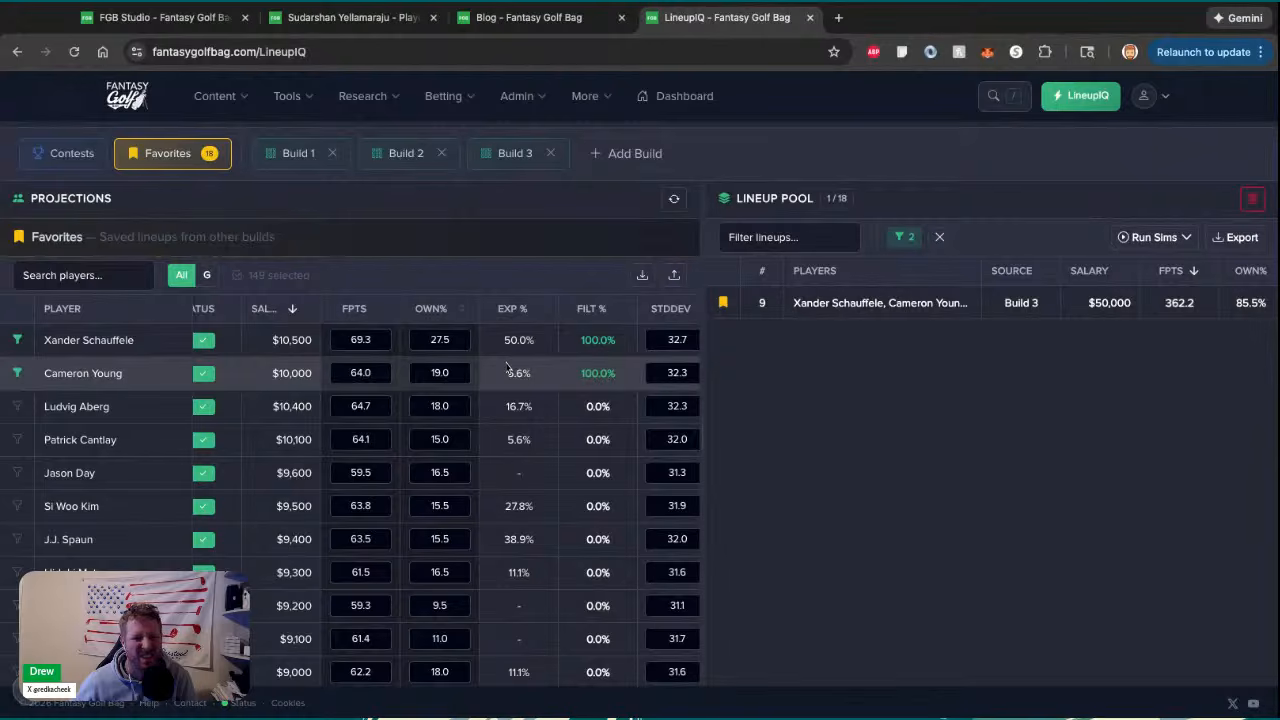
left_click(17, 373)
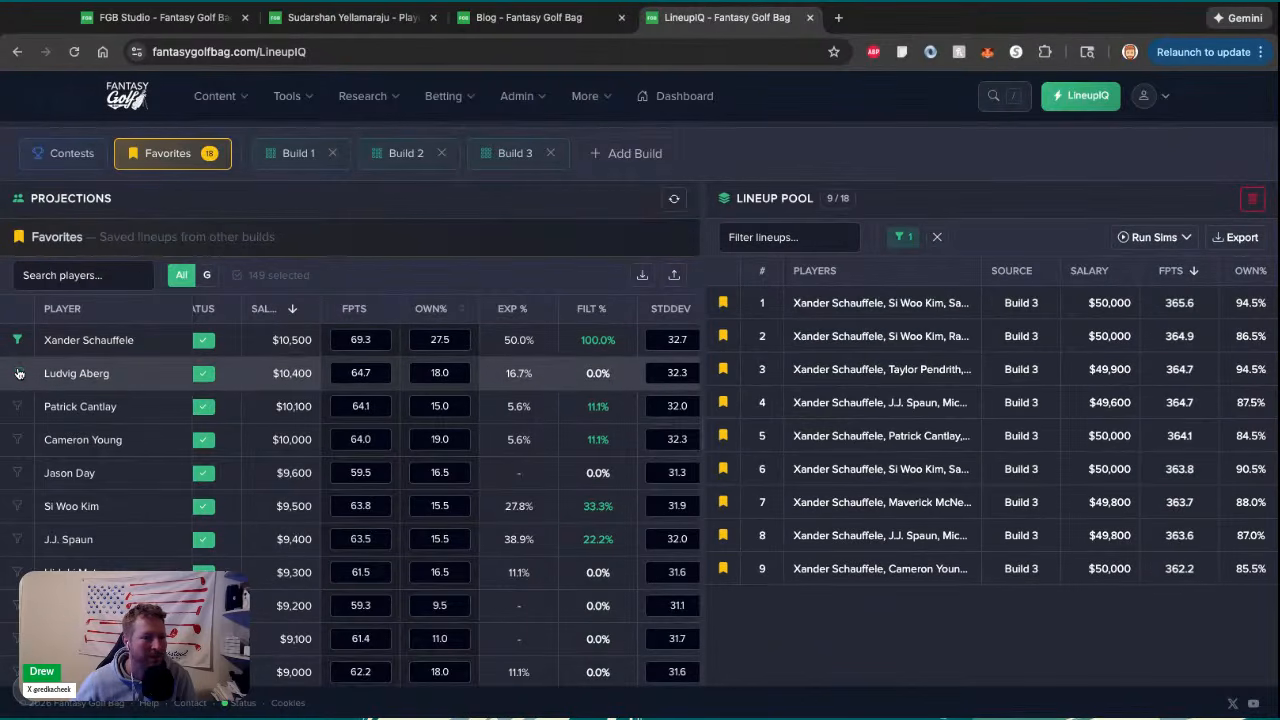
left_click(17, 340)
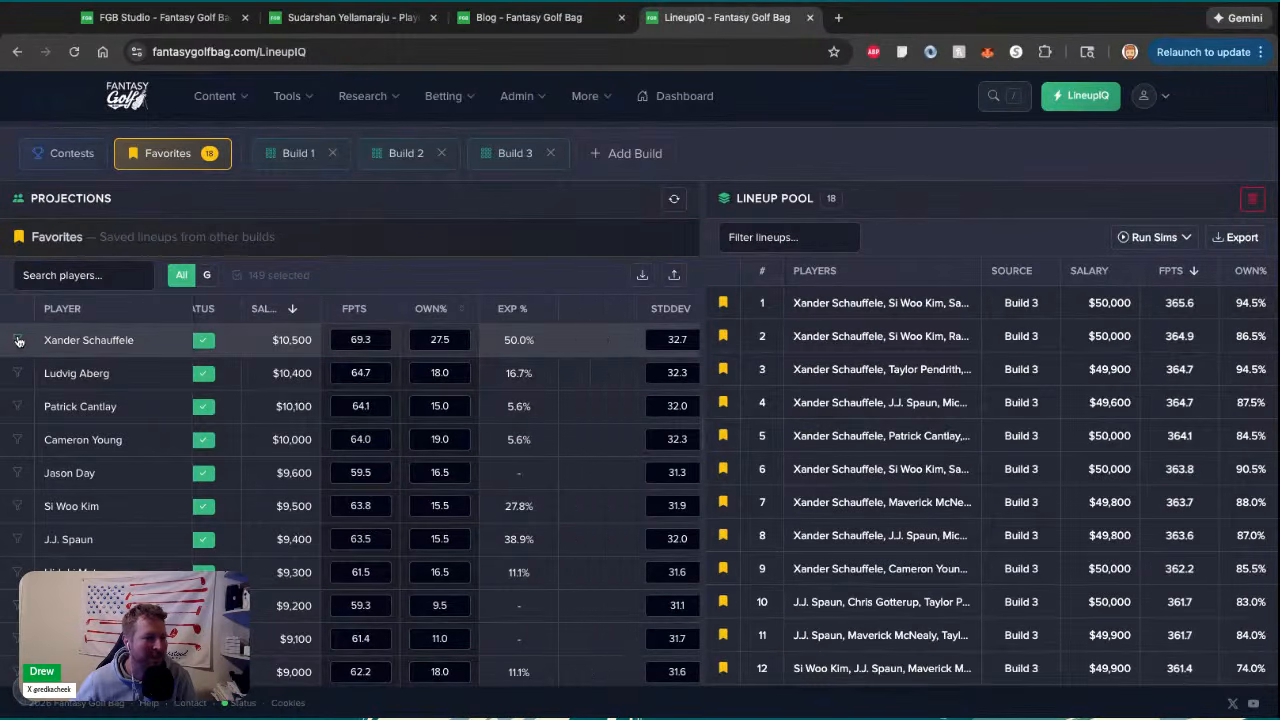
Filter the Favorites lineups by Si Woo Kim, check his pairings with Xander Schauffele, and remove only the Schauffele filter
scroll(550, 470, "right", 3)
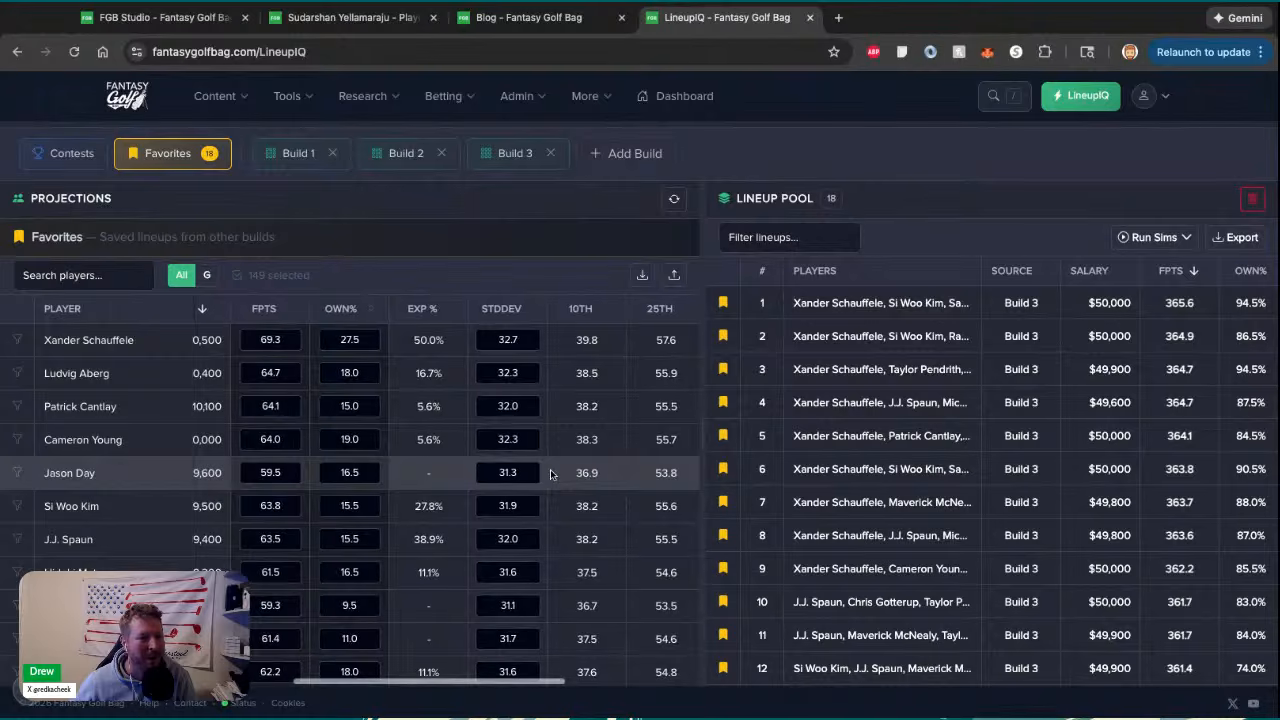
scroll(428, 443, "down", 1)
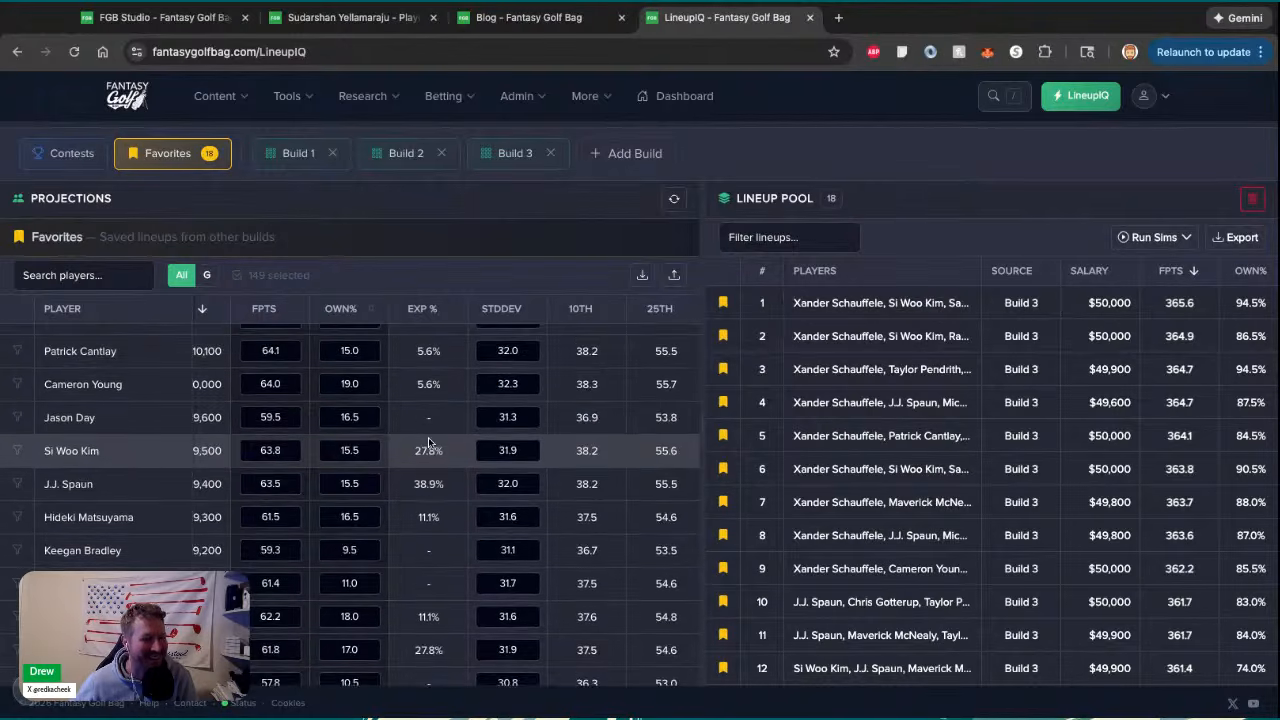
scroll(428, 443, "down", 1)
left_click(18, 399)
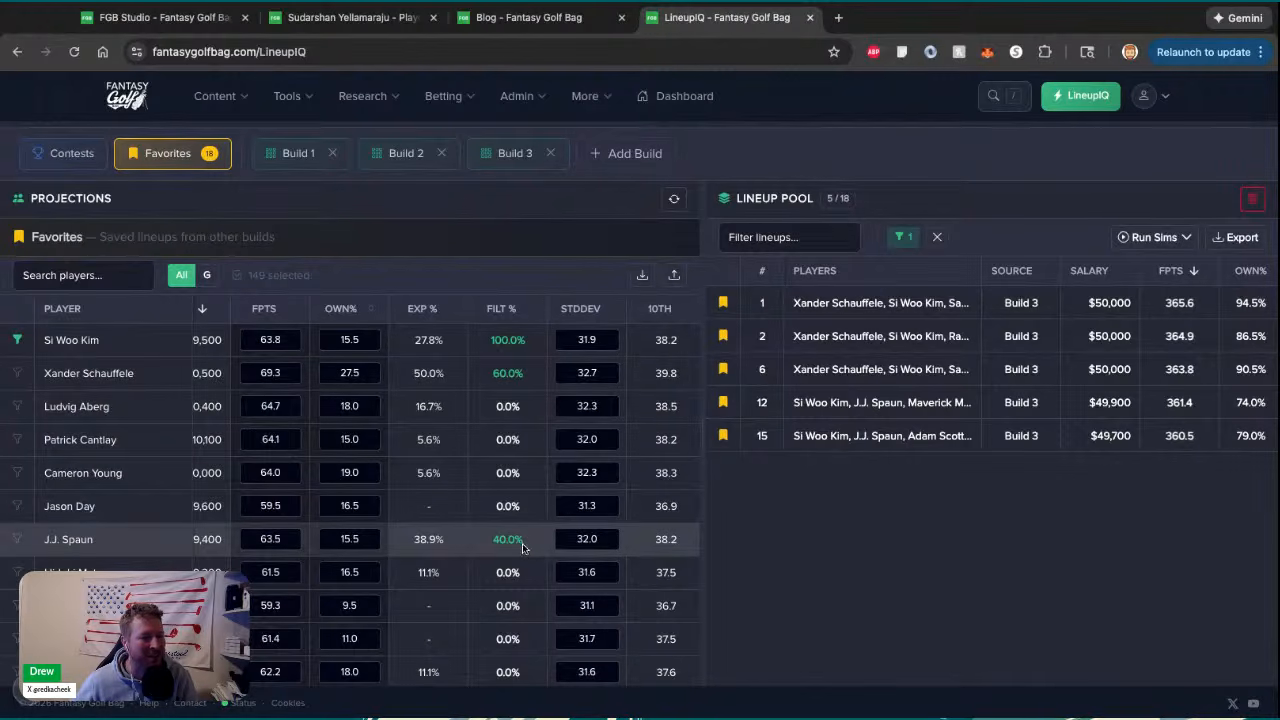
left_click(16, 373)
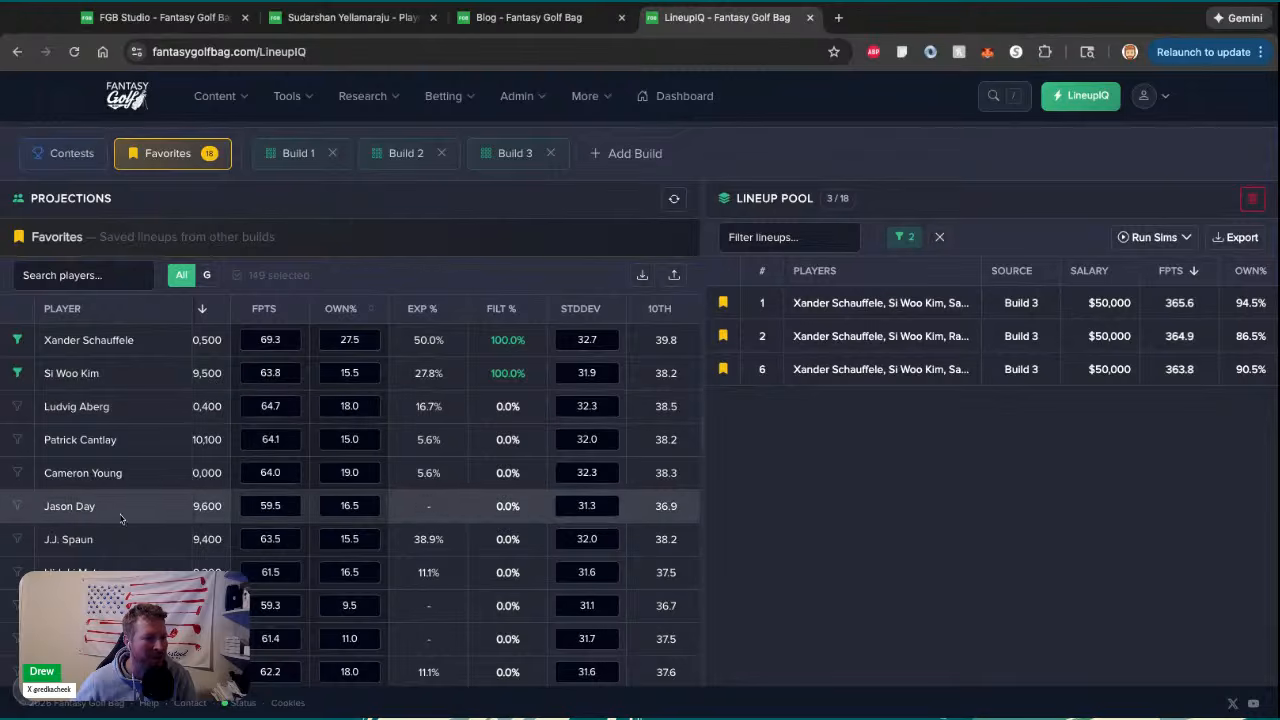
left_click(16, 340)
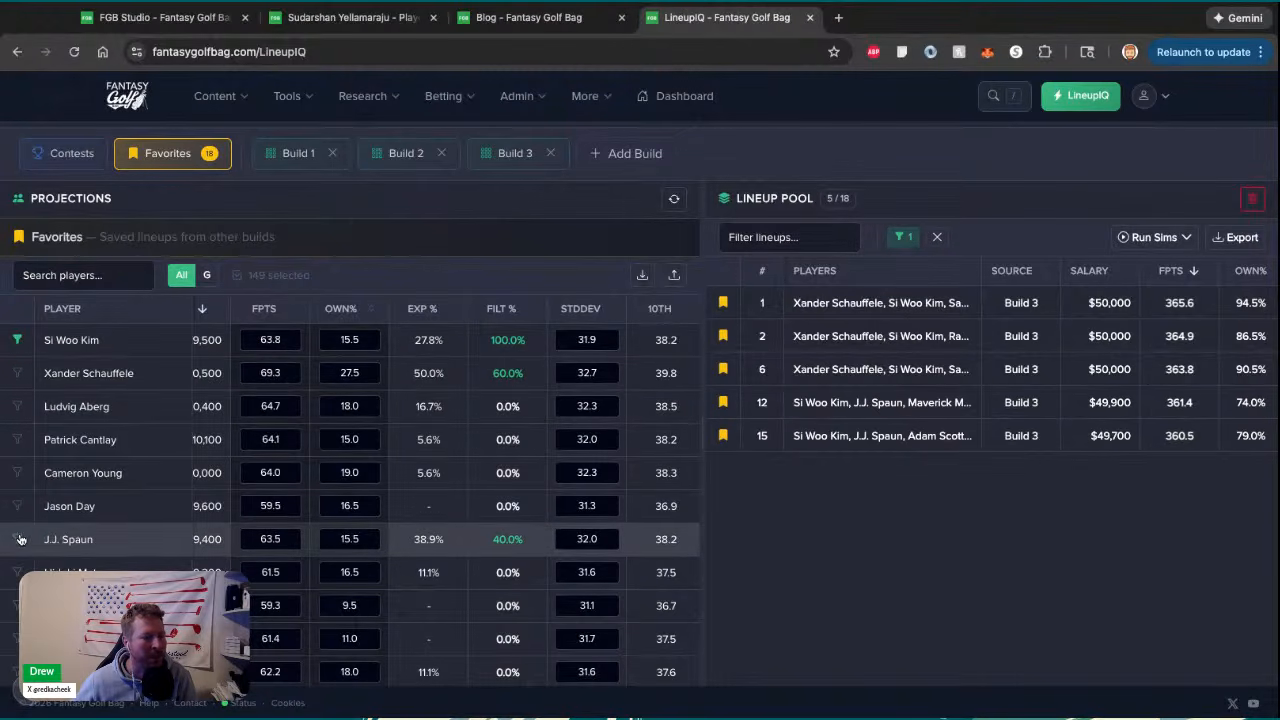
Add J.J. Spaun to the Si Woo Kim filter, examine which players share those lineups, and clear both filters
left_click(16, 539)
scroll(398, 515, "down", 3)
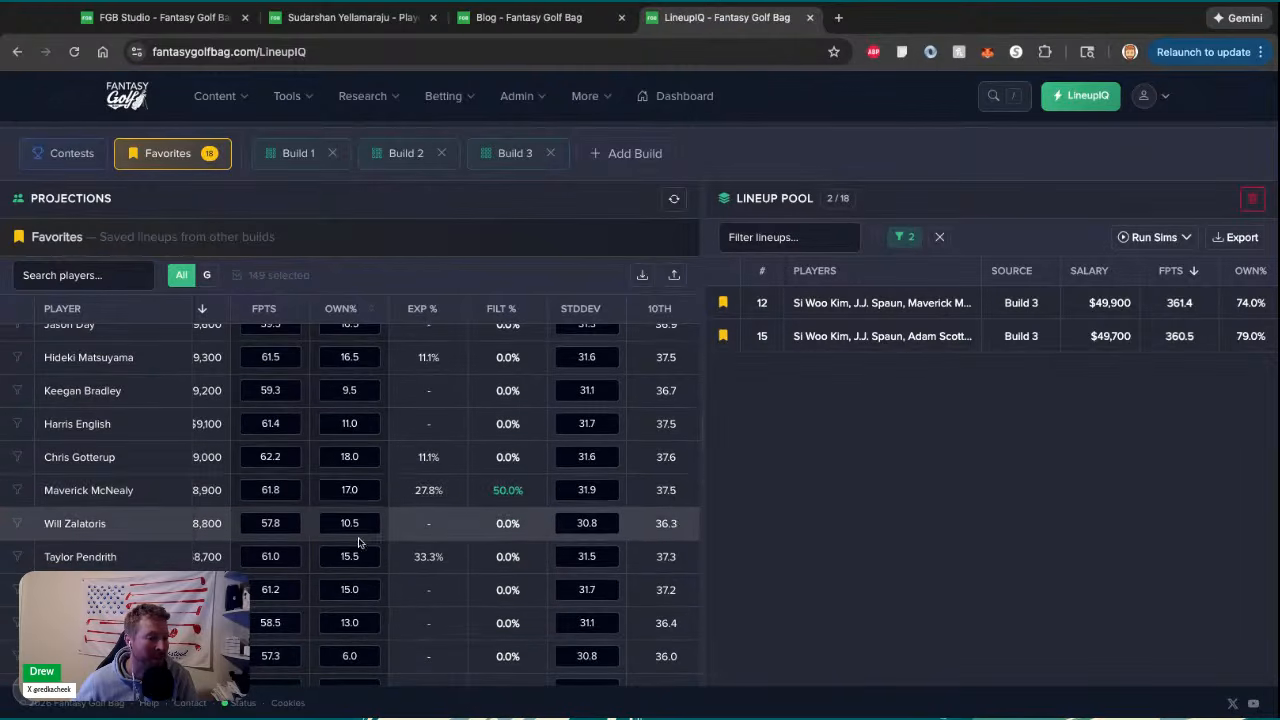
scroll(355, 530, "up", 3)
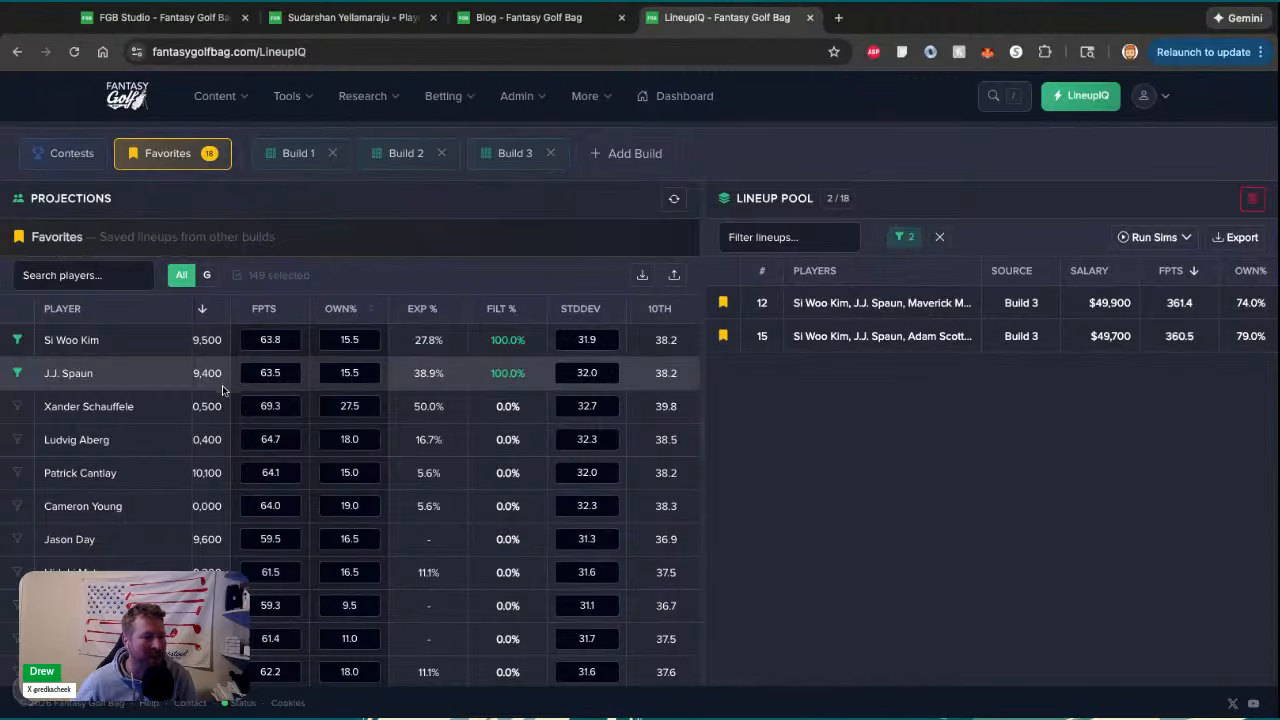
scroll(362, 586, "down", 3)
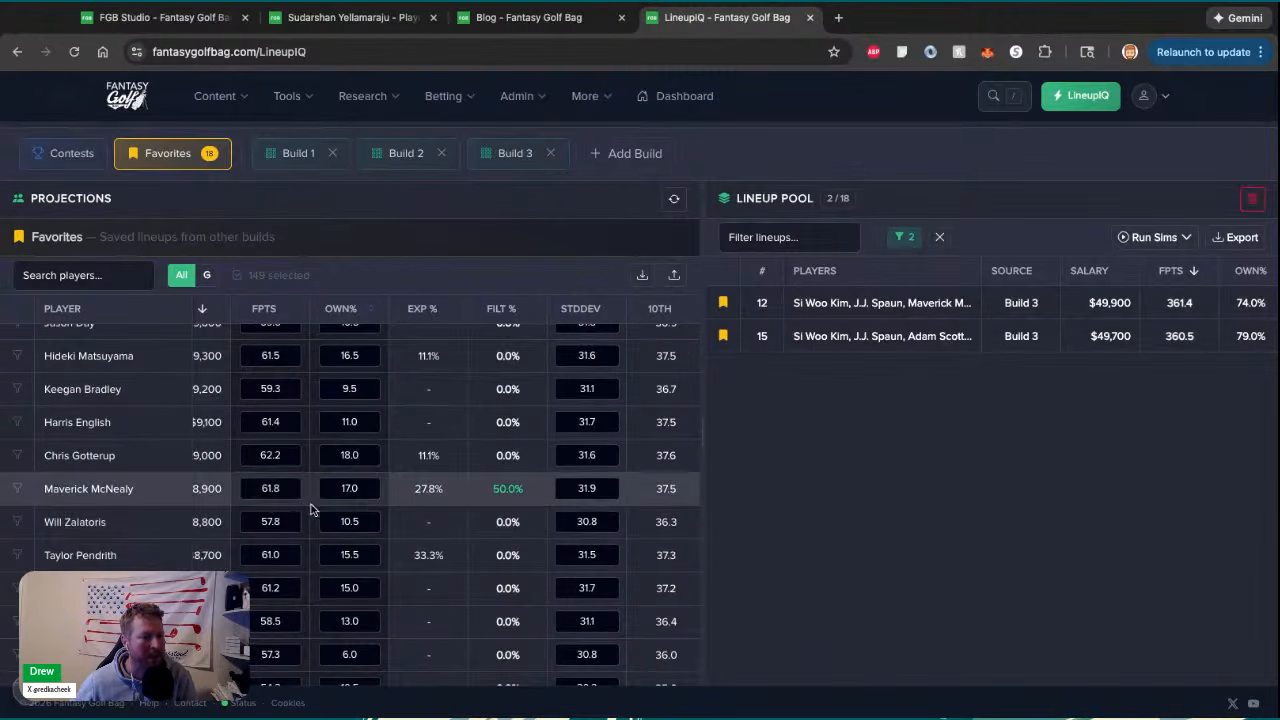
scroll(312, 503, "up", 3)
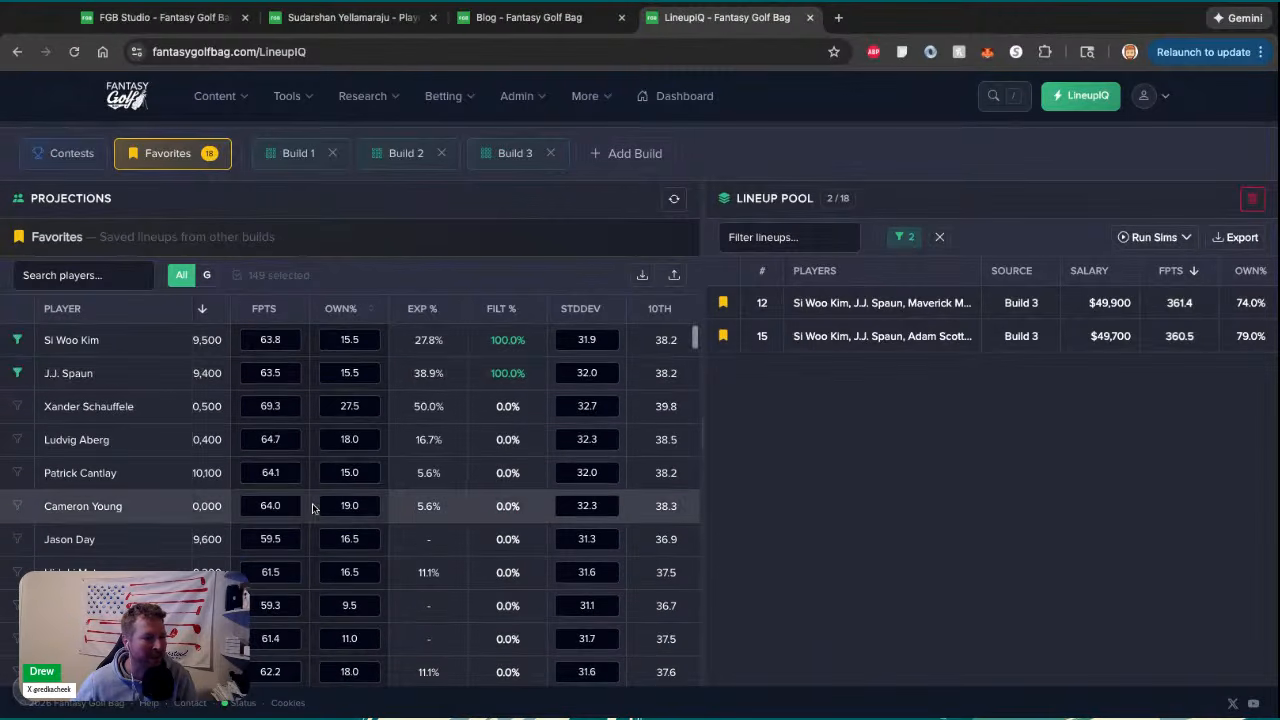
left_click(17, 342)
left_click(17, 342)
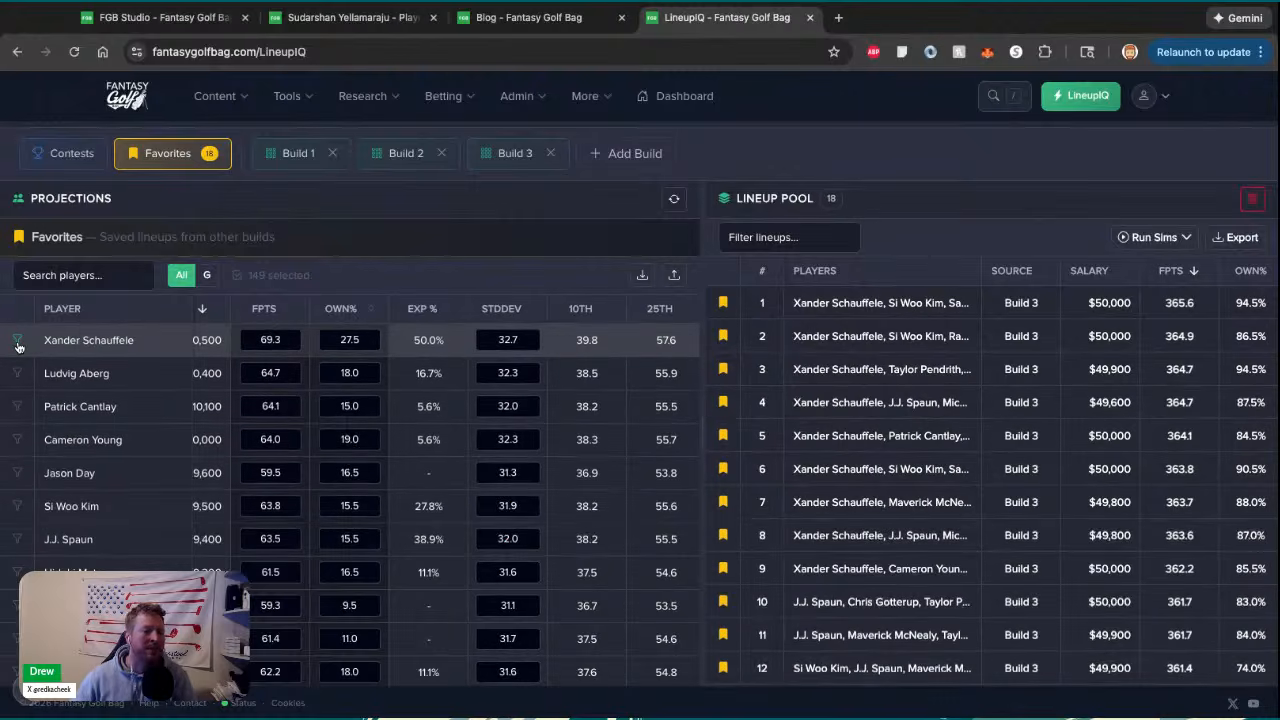
left_click(17, 342)
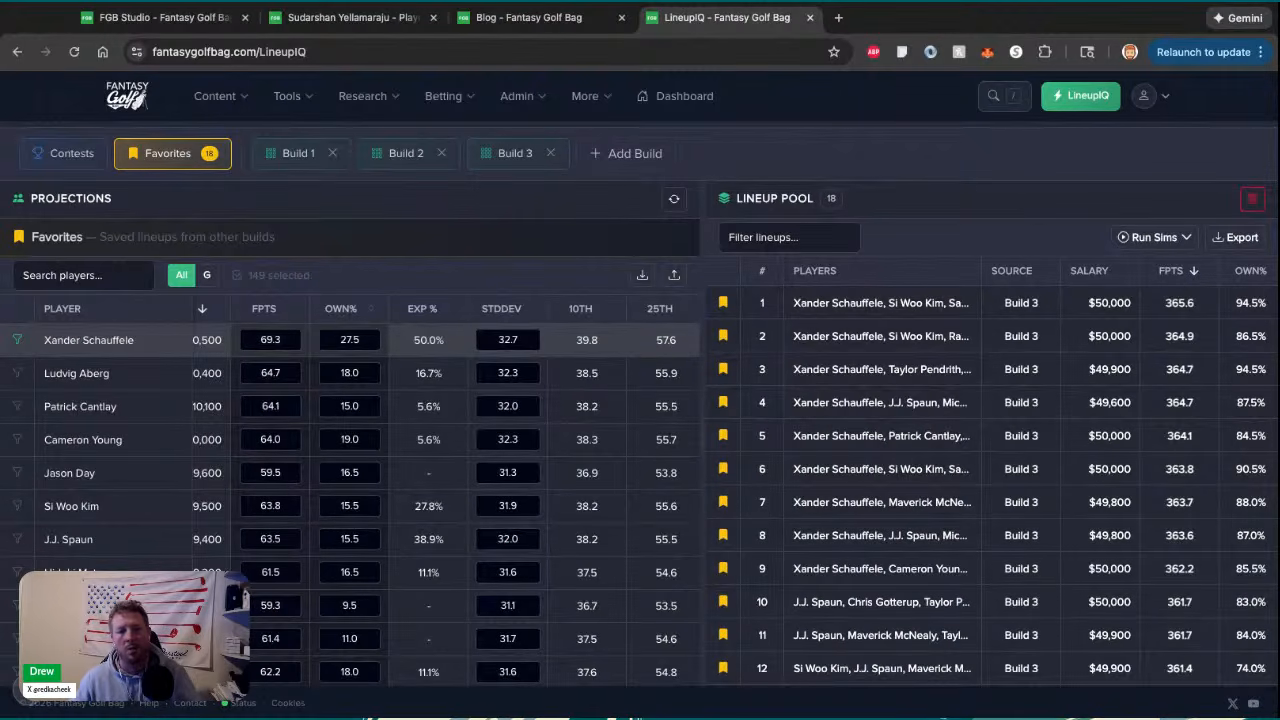
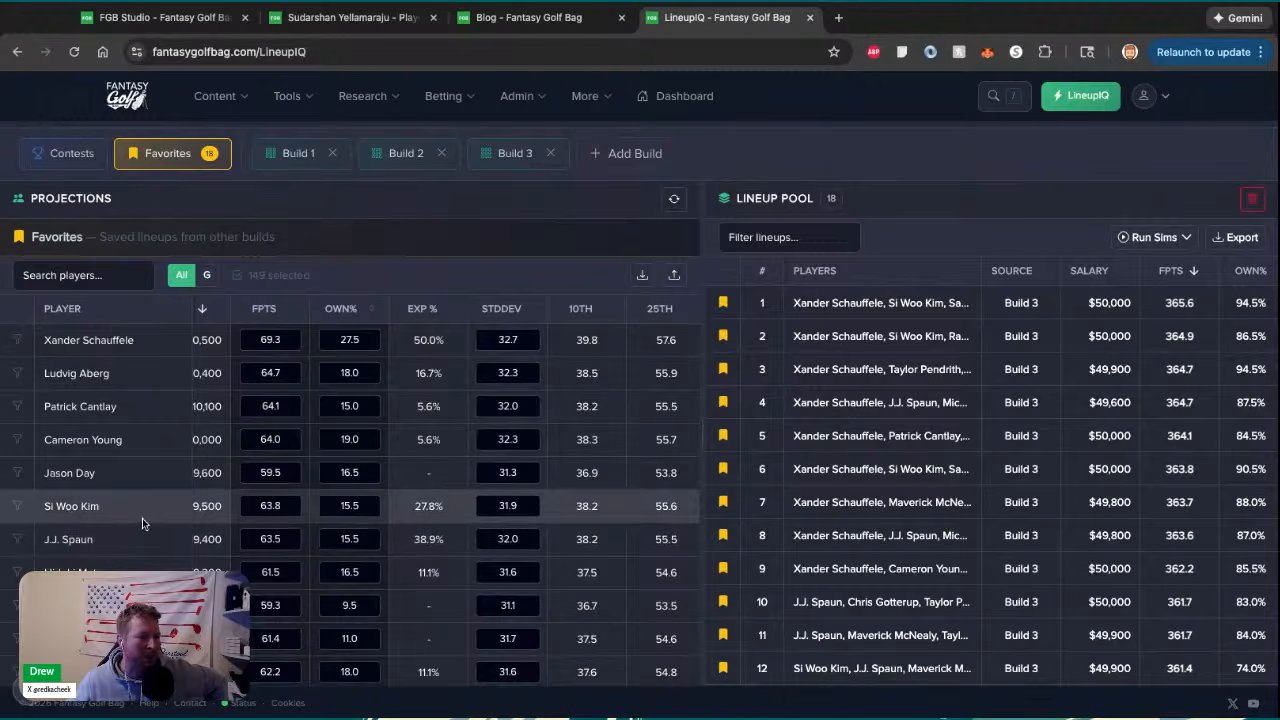
Filter the Favorites lineups to those with Taylor Pendrith and examine the other players' filtered exposures
scroll(305, 594, "down", 3)
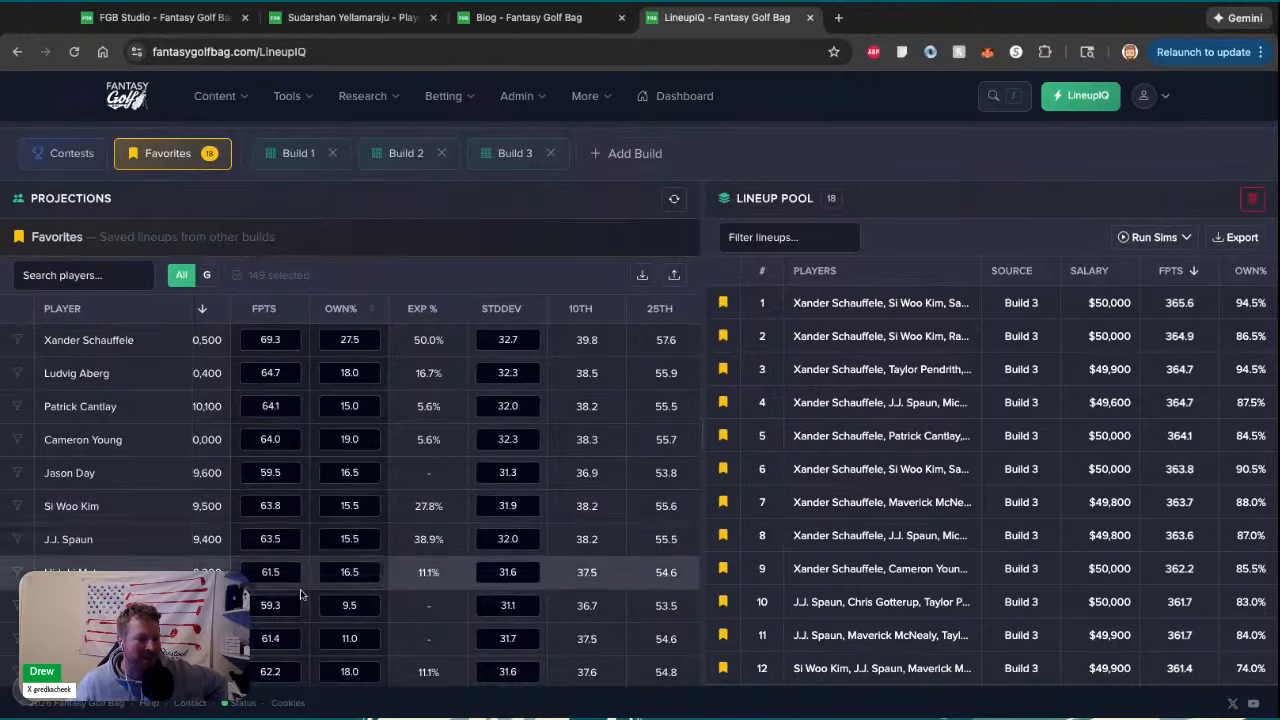
scroll(305, 594, "down", 2)
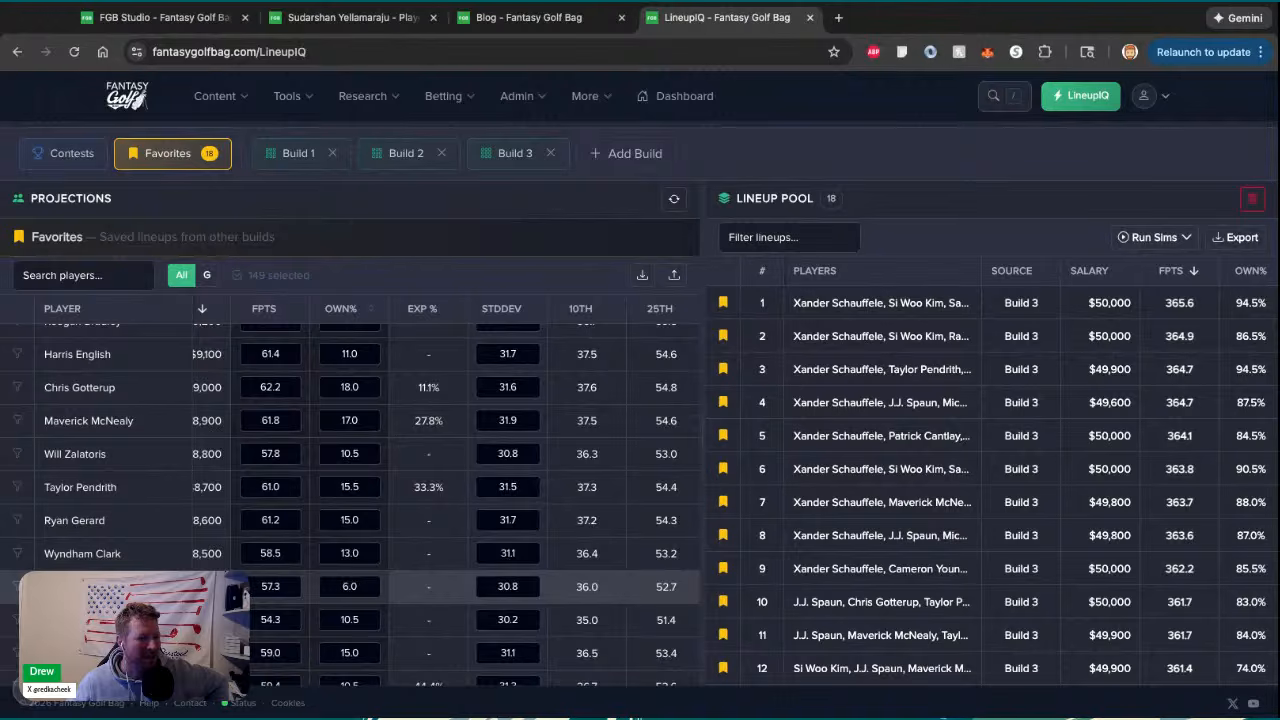
left_click(17, 487)
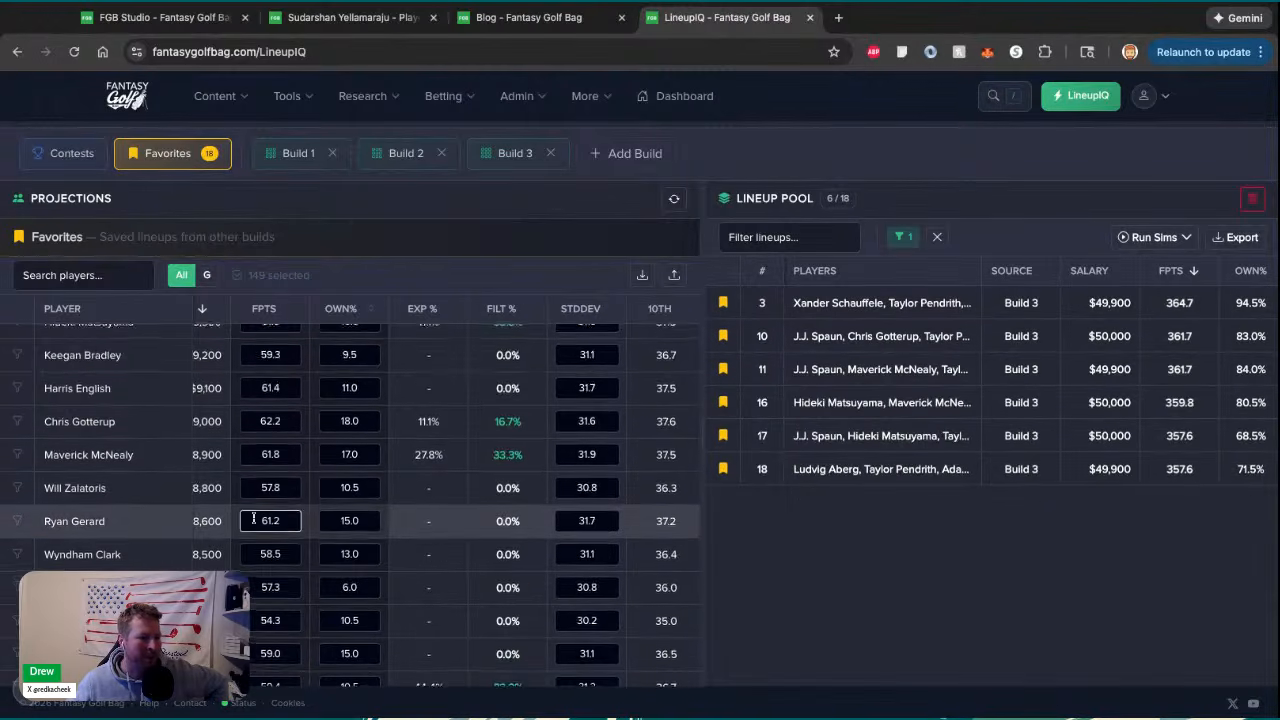
scroll(254, 519, "up", 5)
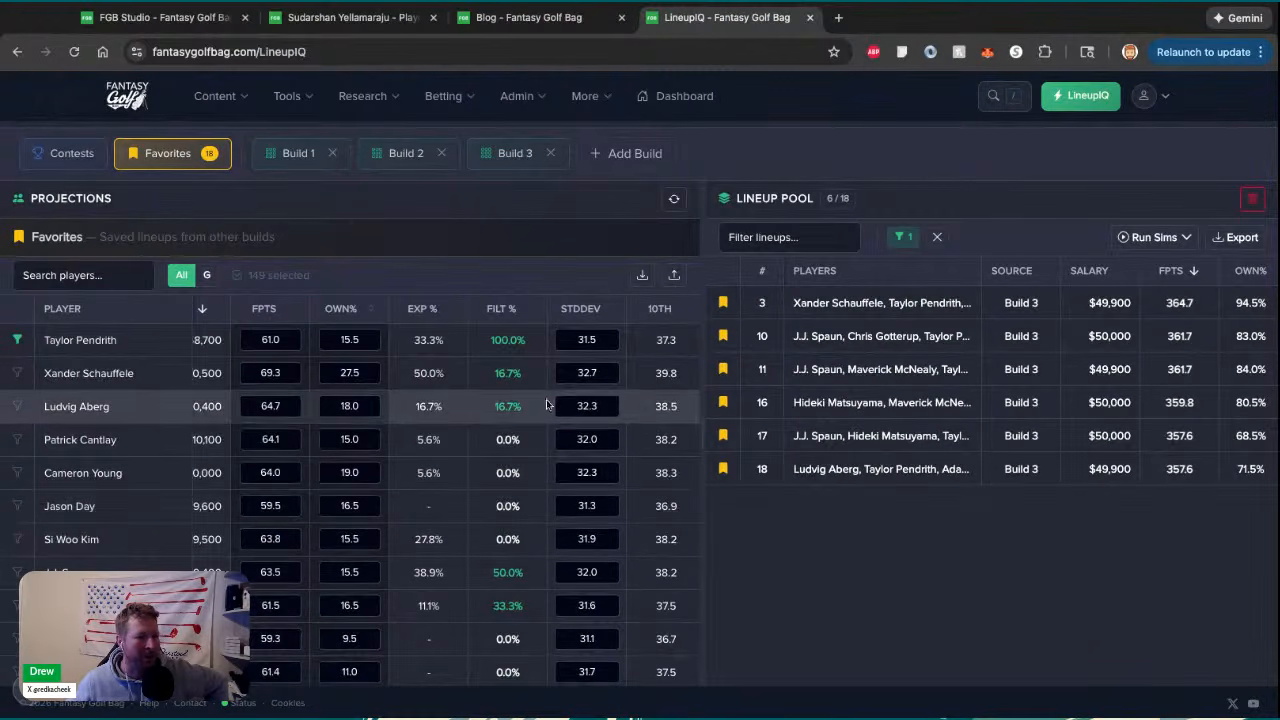
scroll(505, 580, "down", 3)
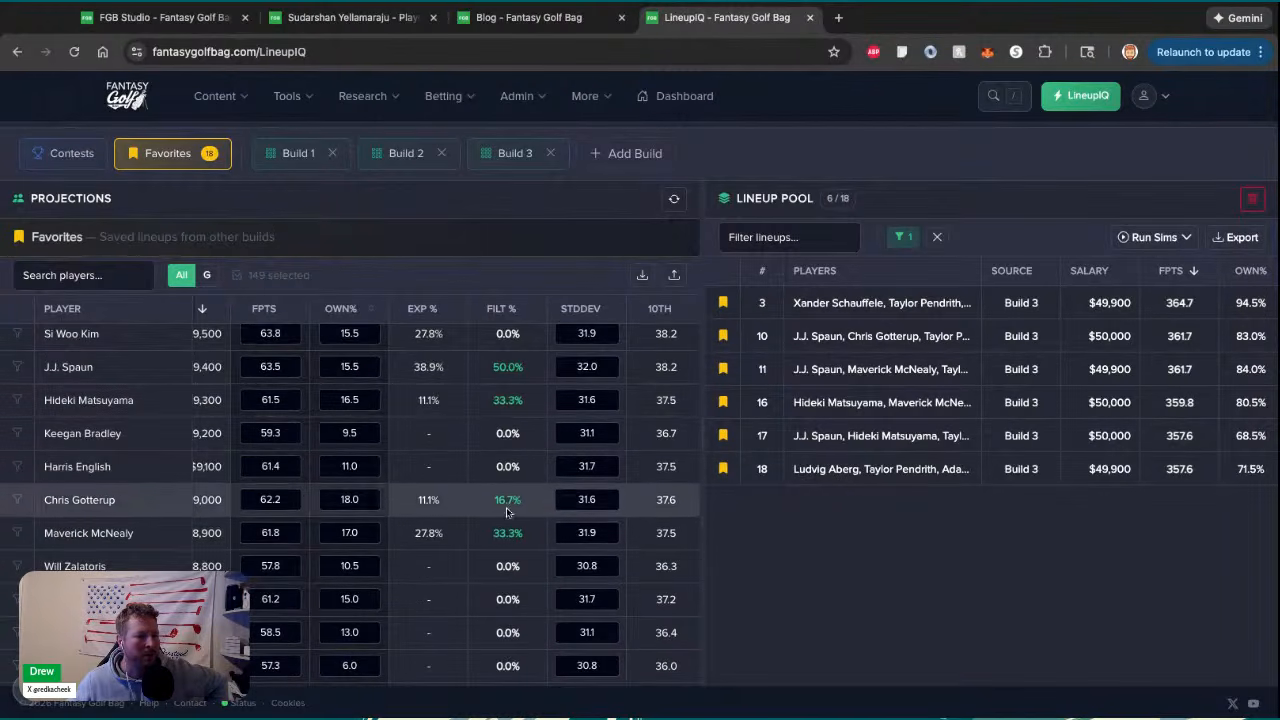
Examine the filtered exposures of the cheaper players in the Taylor Pendrith lineups and remove the Pendrith filter
scroll(507, 530, "down", 4)
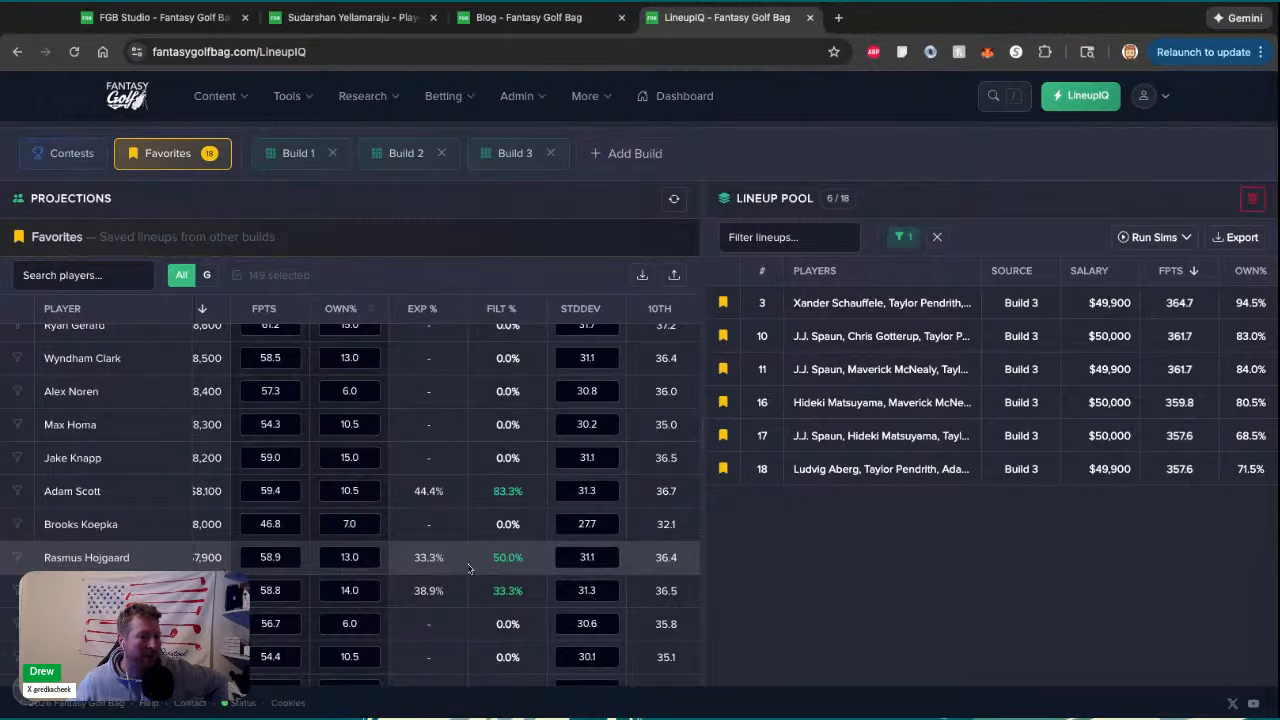
scroll(458, 588, "down", 3)
scroll(456, 593, "down", 6)
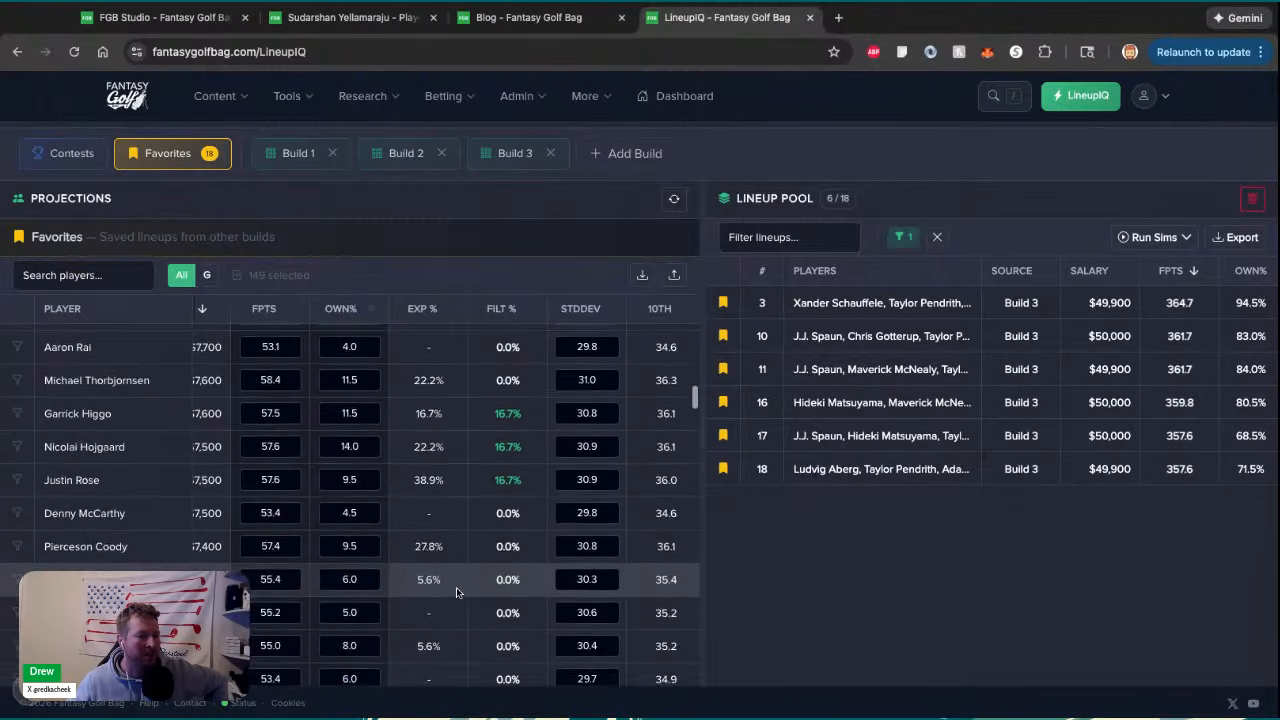
scroll(458, 511, "down", 3)
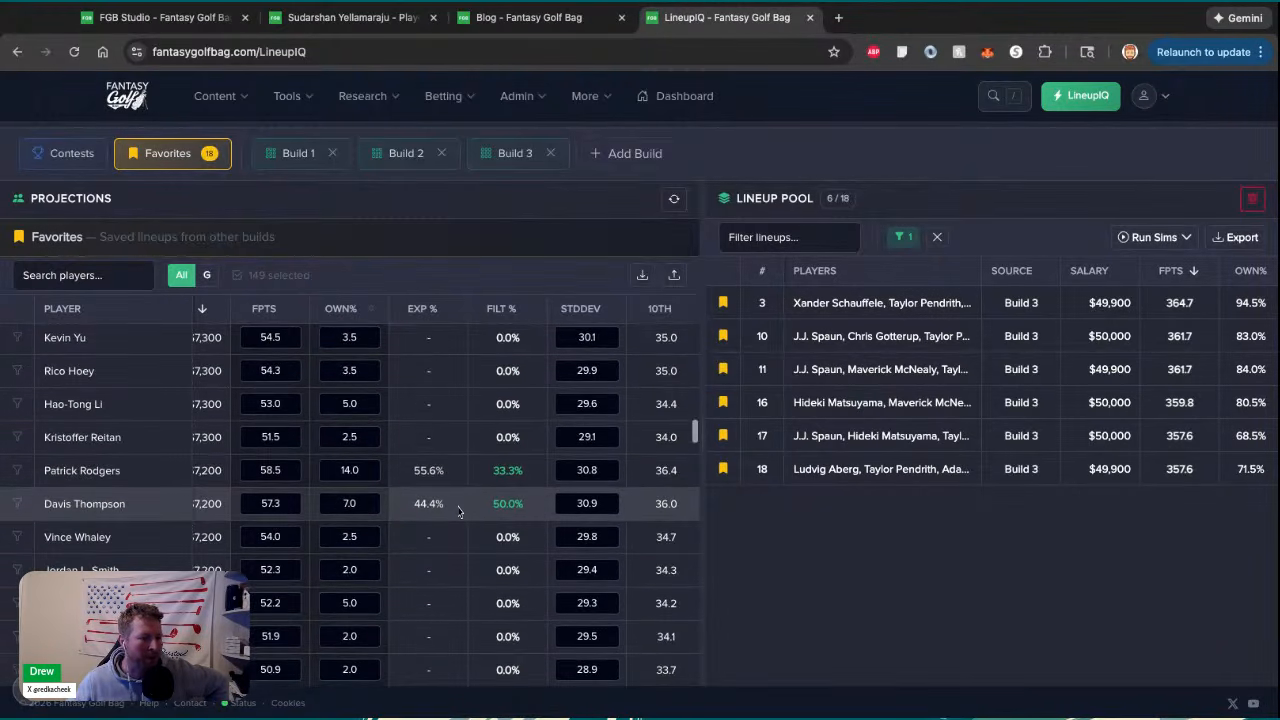
scroll(400, 508, "down", 6)
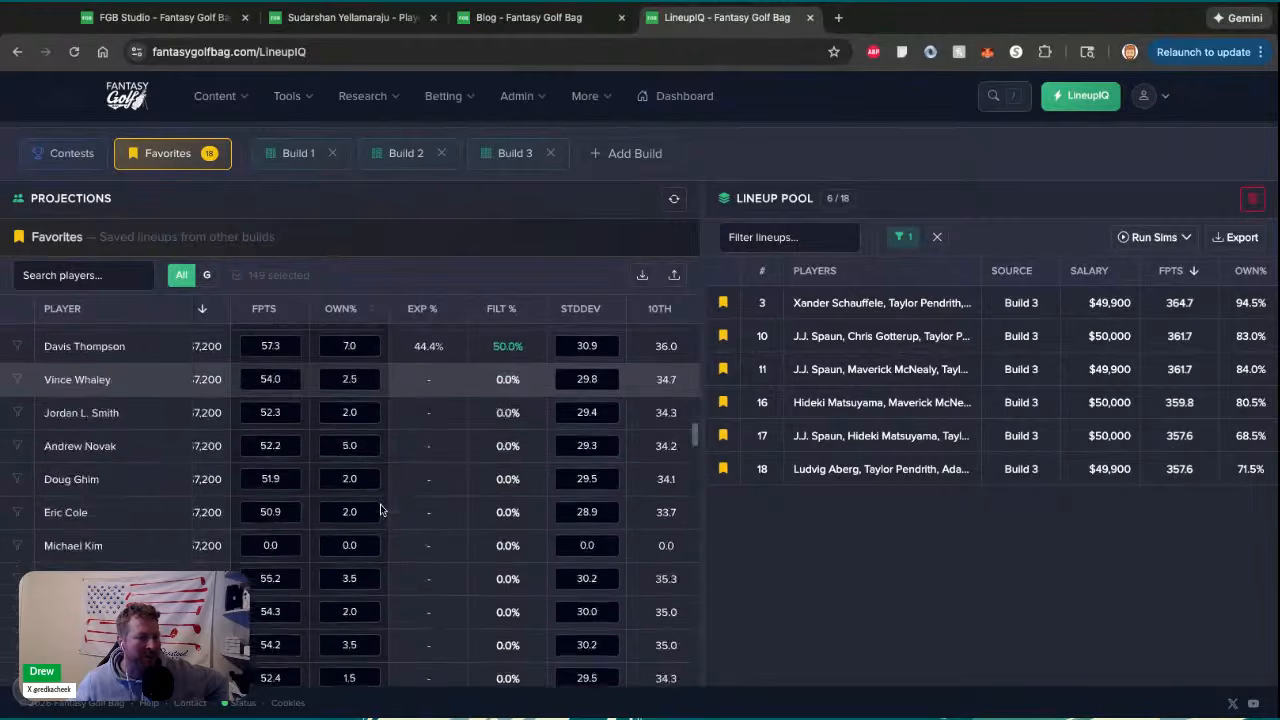
scroll(381, 509, "up", 18)
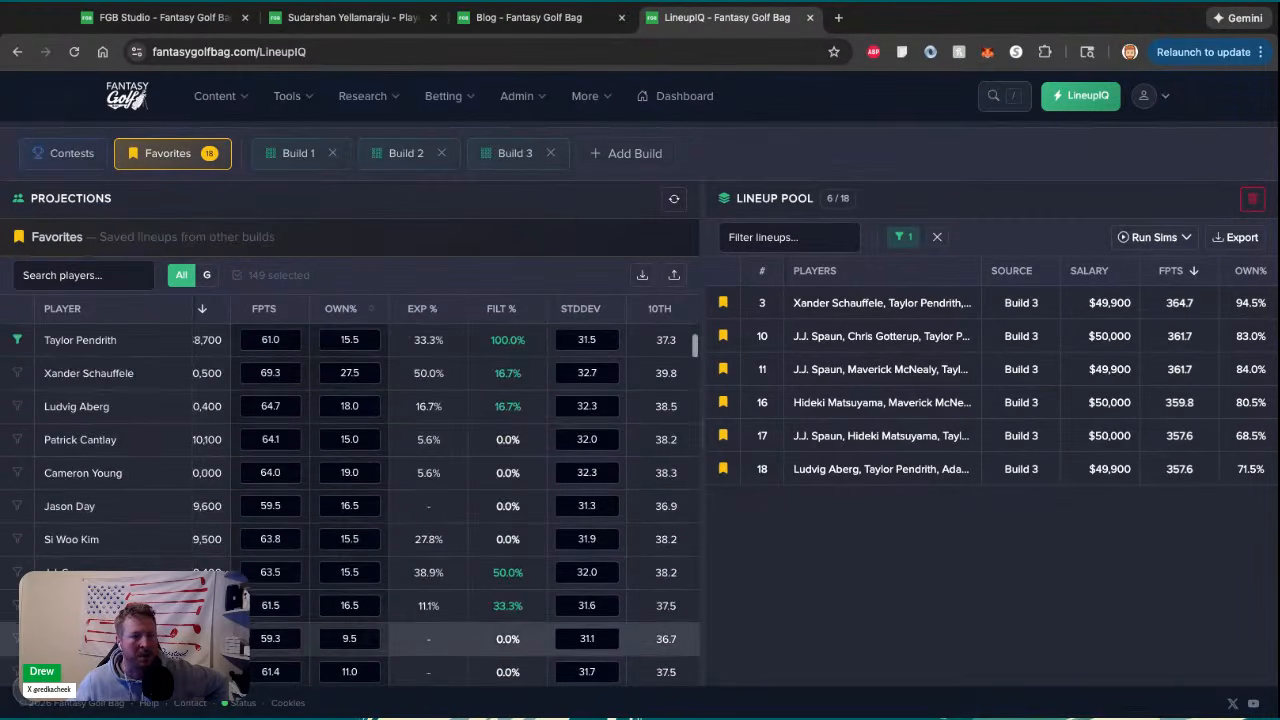
left_click(17, 340)
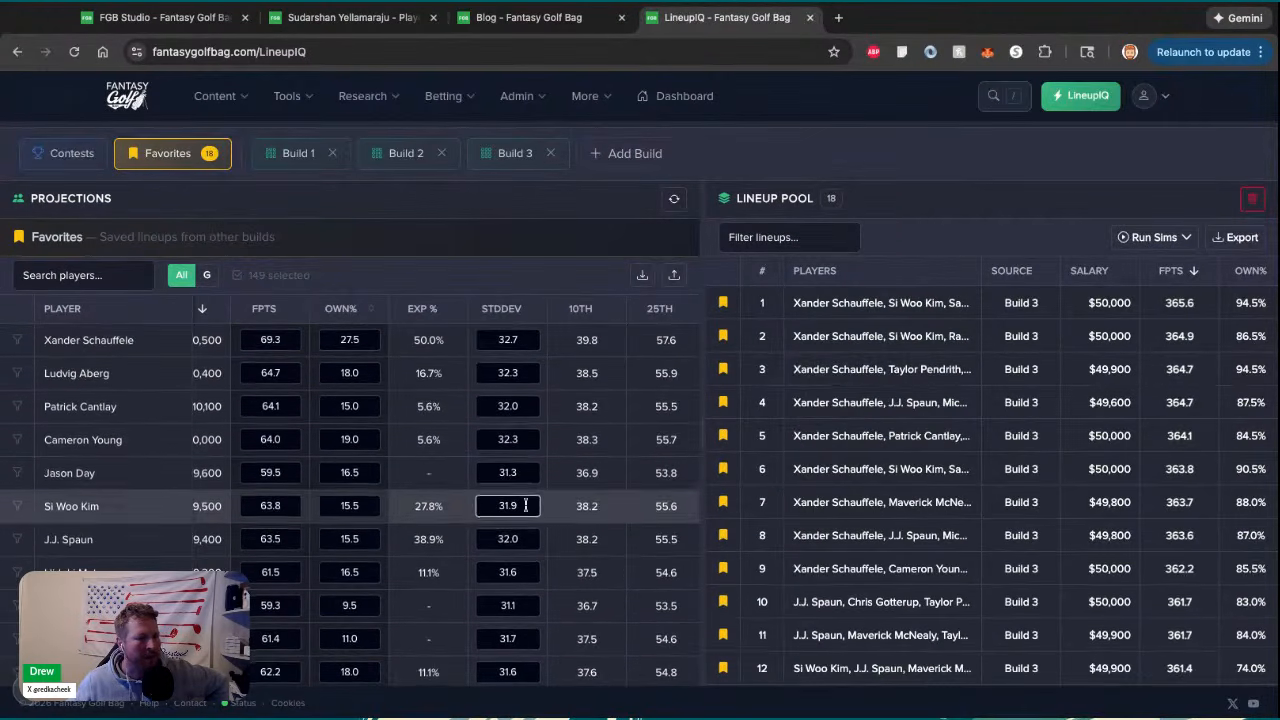
Sort the Favorites projections by FPTS, highest first, and compare exposures against projected points down the whole player list
scroll(557, 443, "right", 3)
scroll(557, 443, "left", 3)
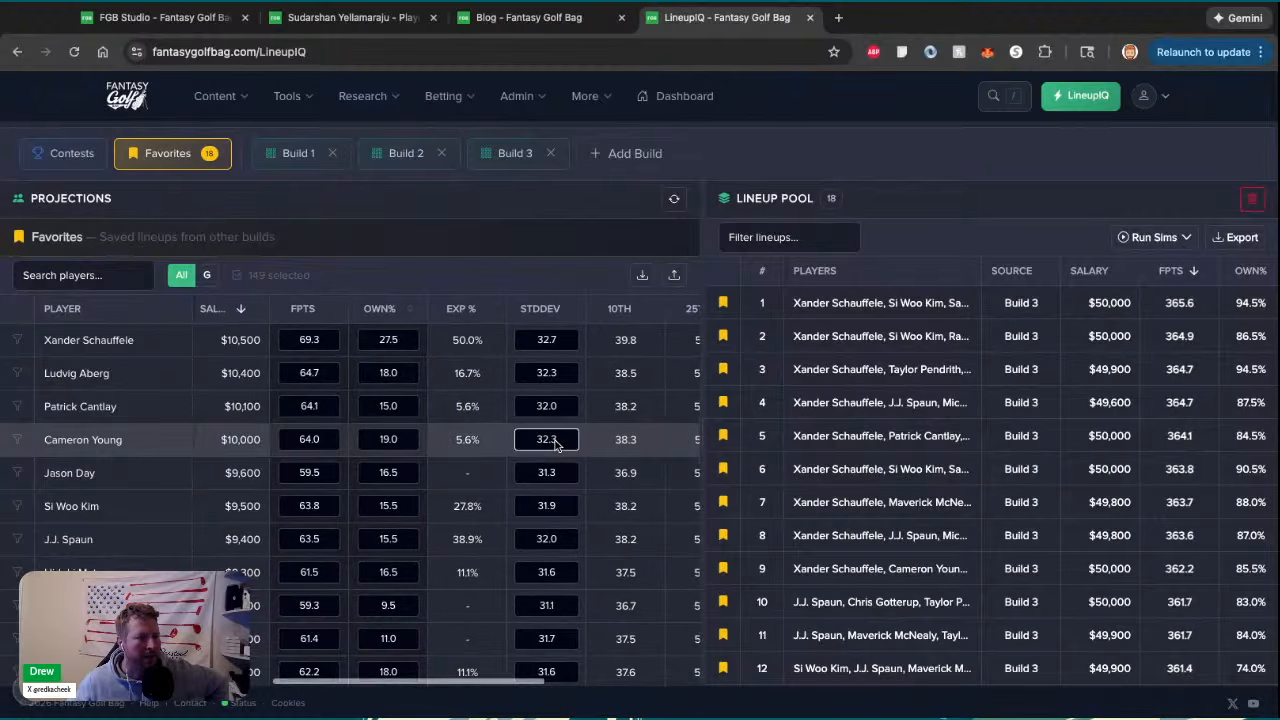
left_click(300, 309)
left_click(300, 309)
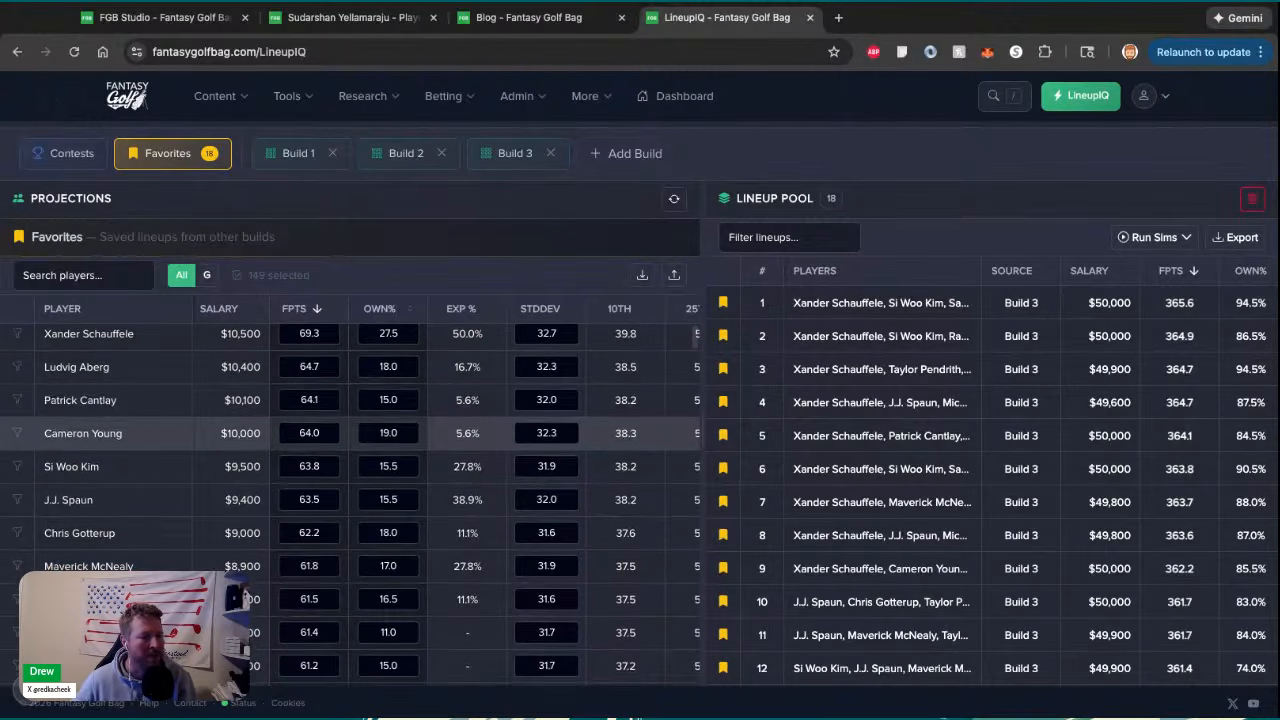
scroll(329, 499, "down", 3)
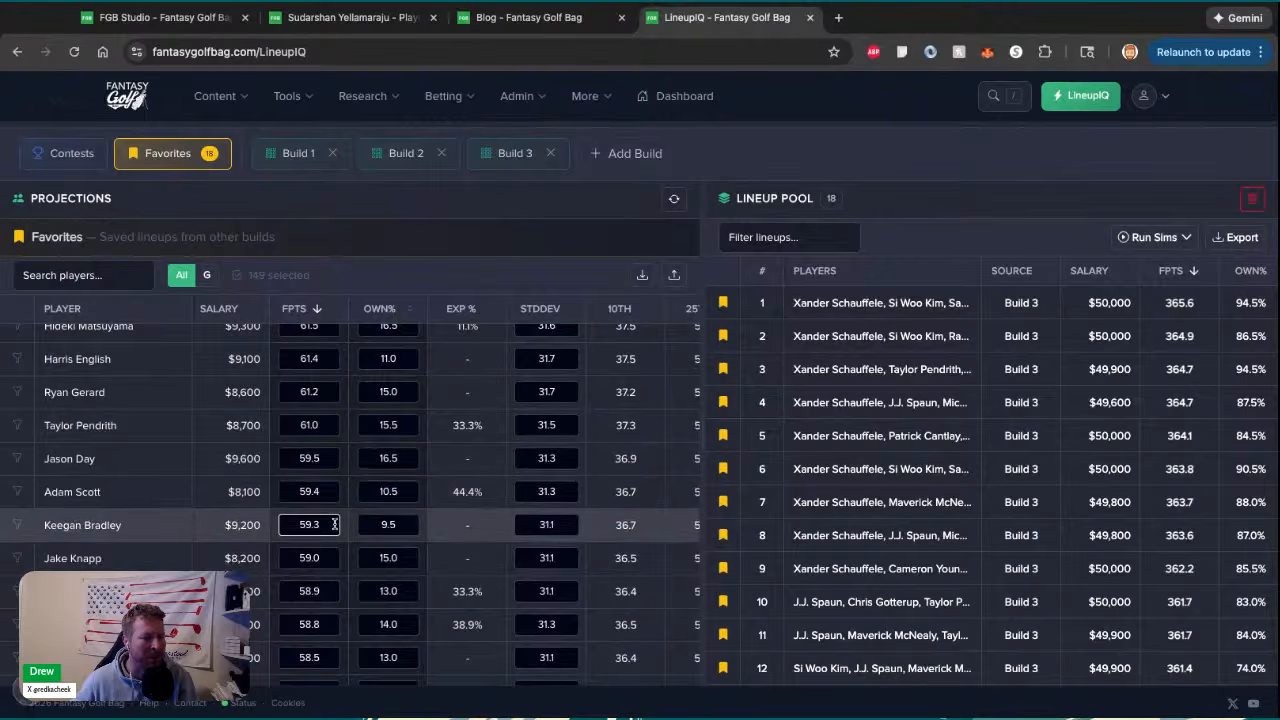
scroll(368, 520, "down", 2)
scroll(368, 520, "down", 2)
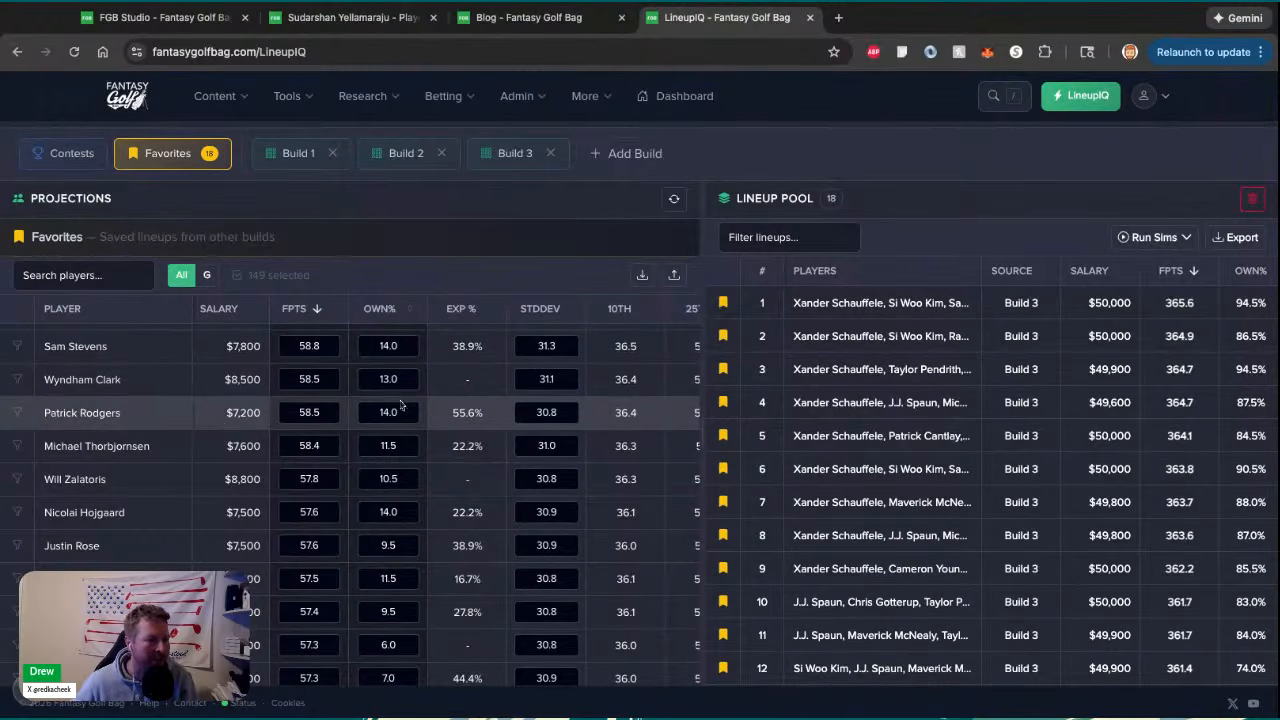
scroll(461, 503, "down", 2)
scroll(461, 503, "down", 1)
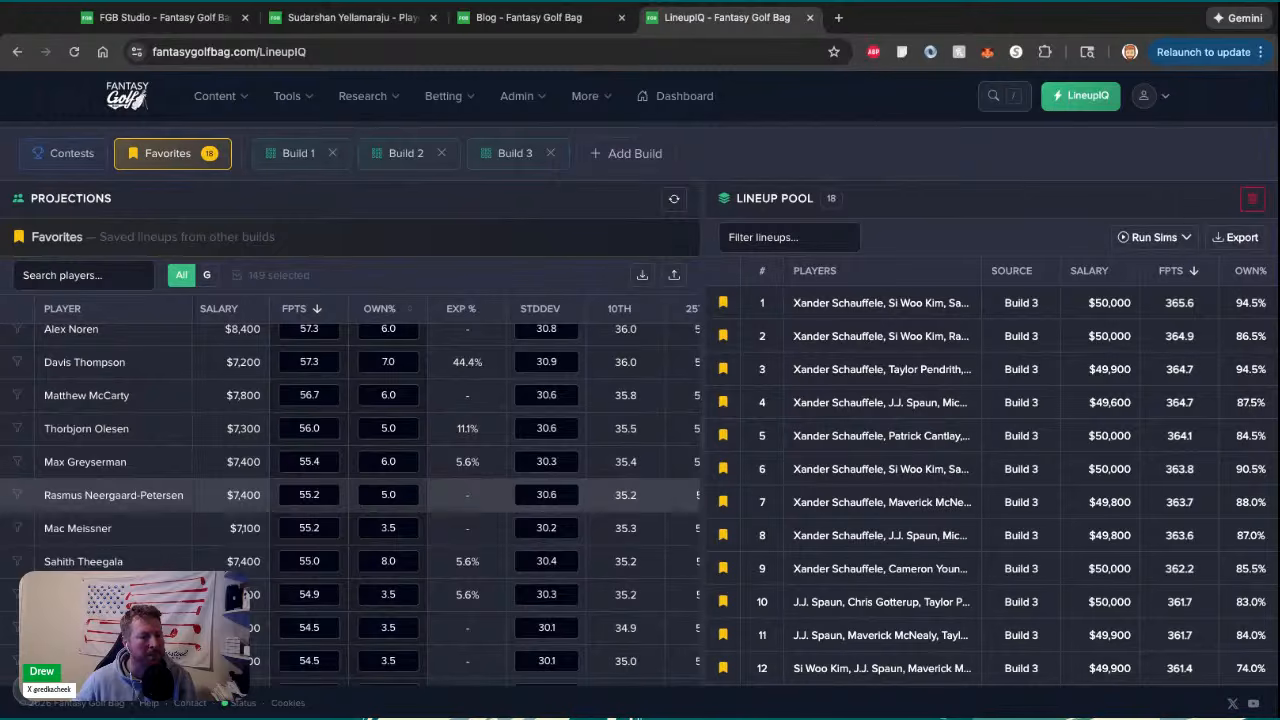
scroll(461, 500, "down", 5)
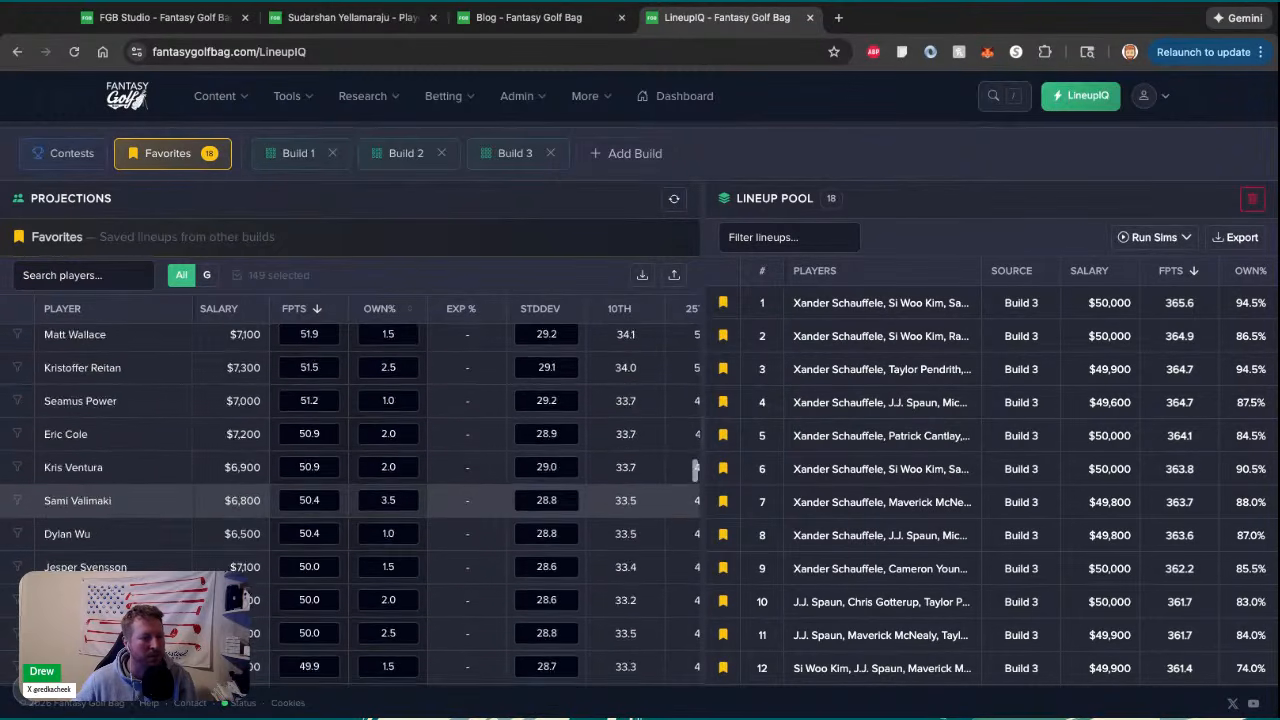
scroll(461, 500, "down", 6)
scroll(461, 500, "down", 10)
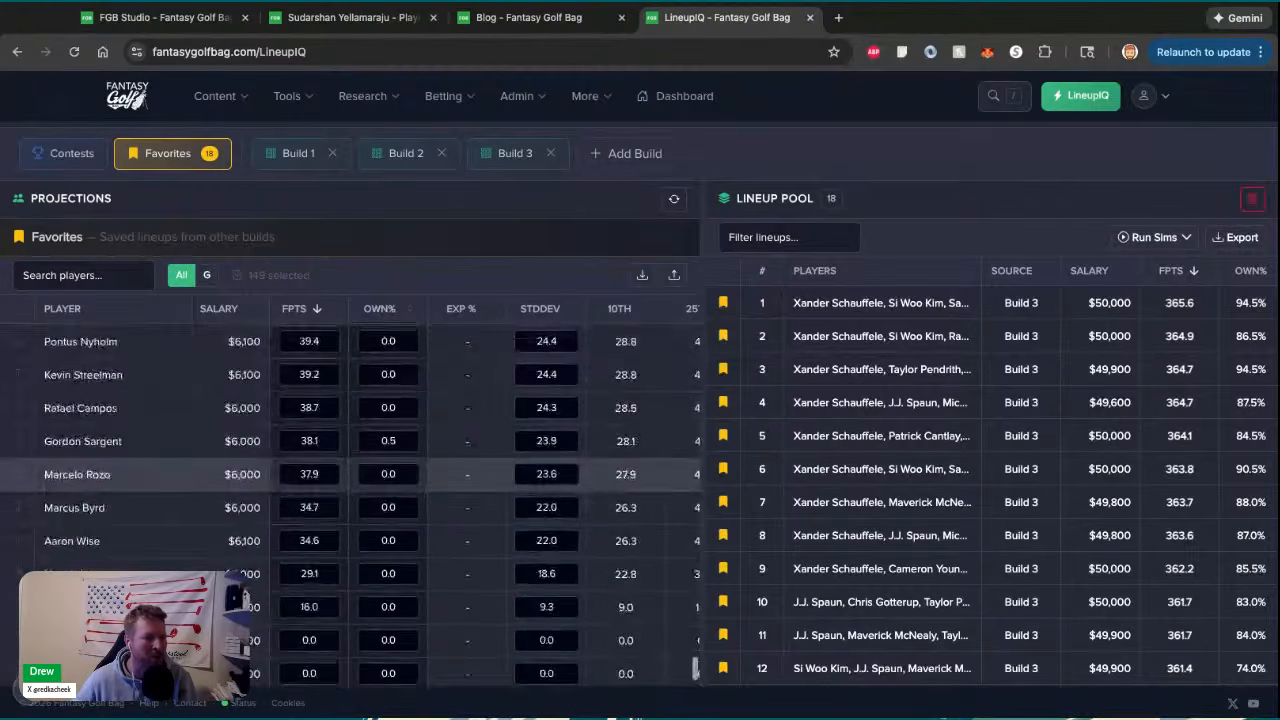
Recheck the exposures of low- and mid-projected players, including Christiaan Bezuidenhout and Thorbjorn Olesen, back up to the high-50s projections
scroll(350, 480, "up", 8)
scroll(350, 494, "up", 5)
scroll(350, 490, "up", 8)
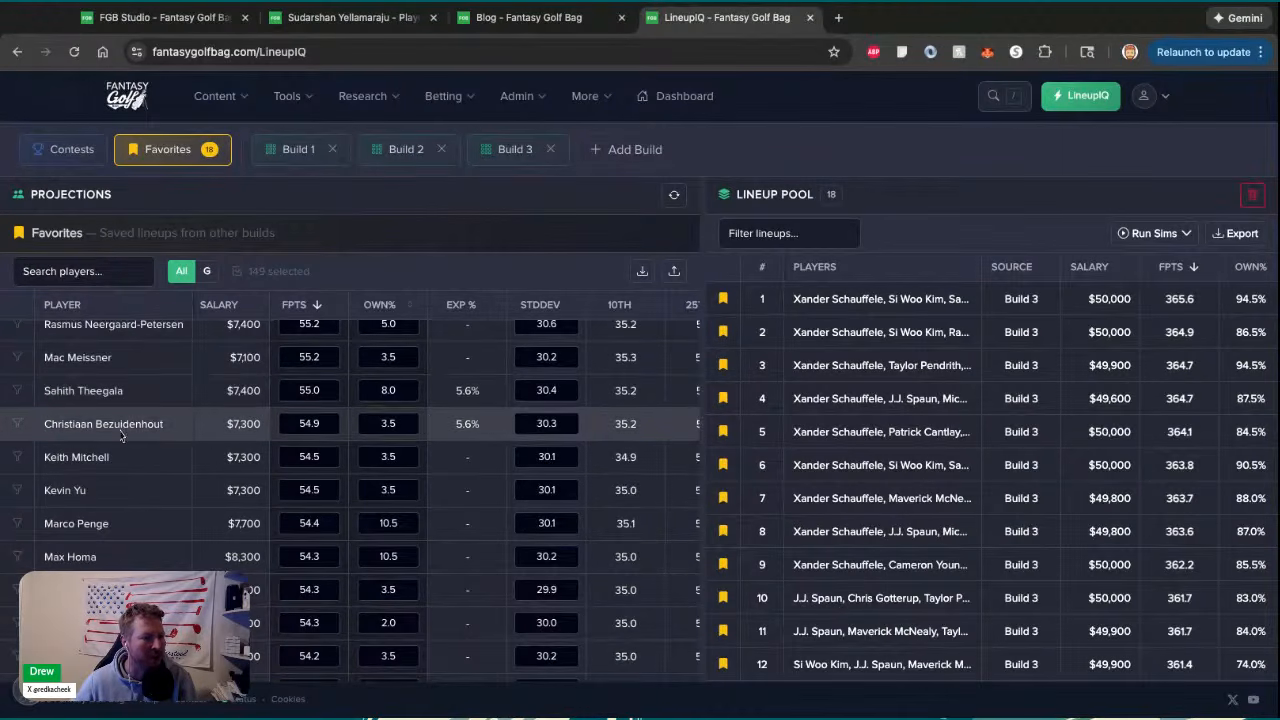
scroll(461, 465, "up", 5)
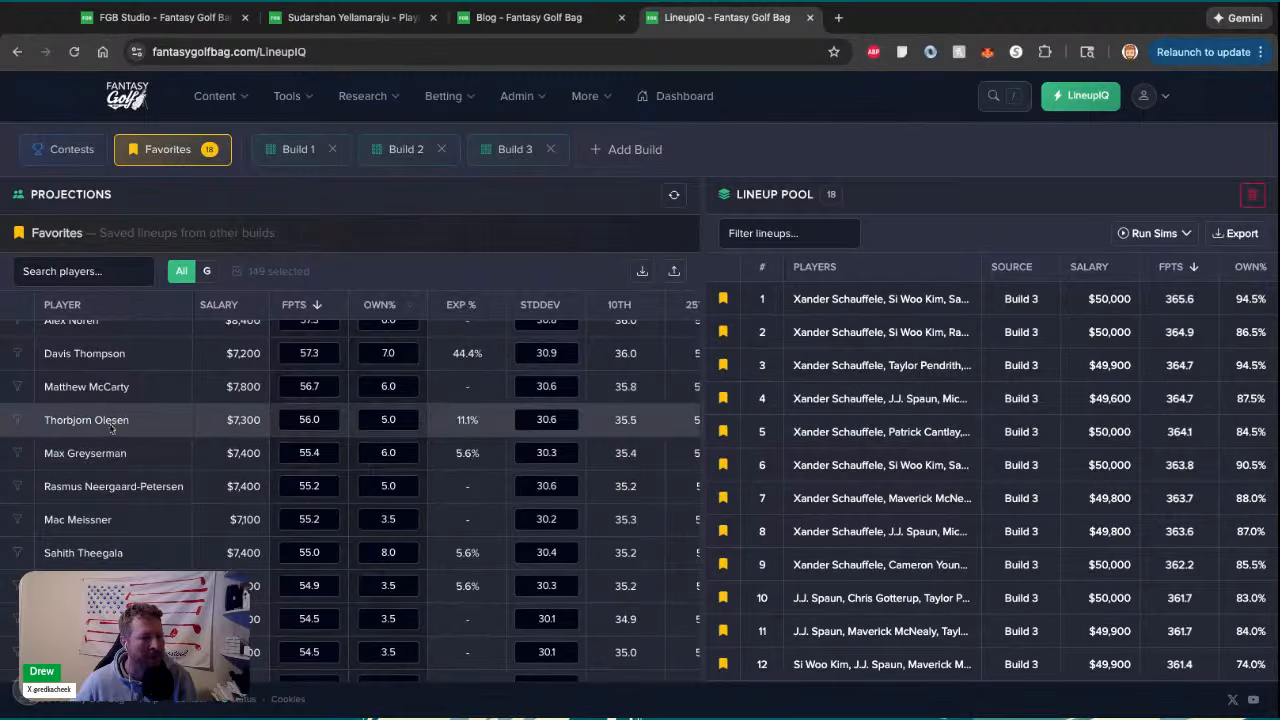
scroll(234, 457, "up", 5)
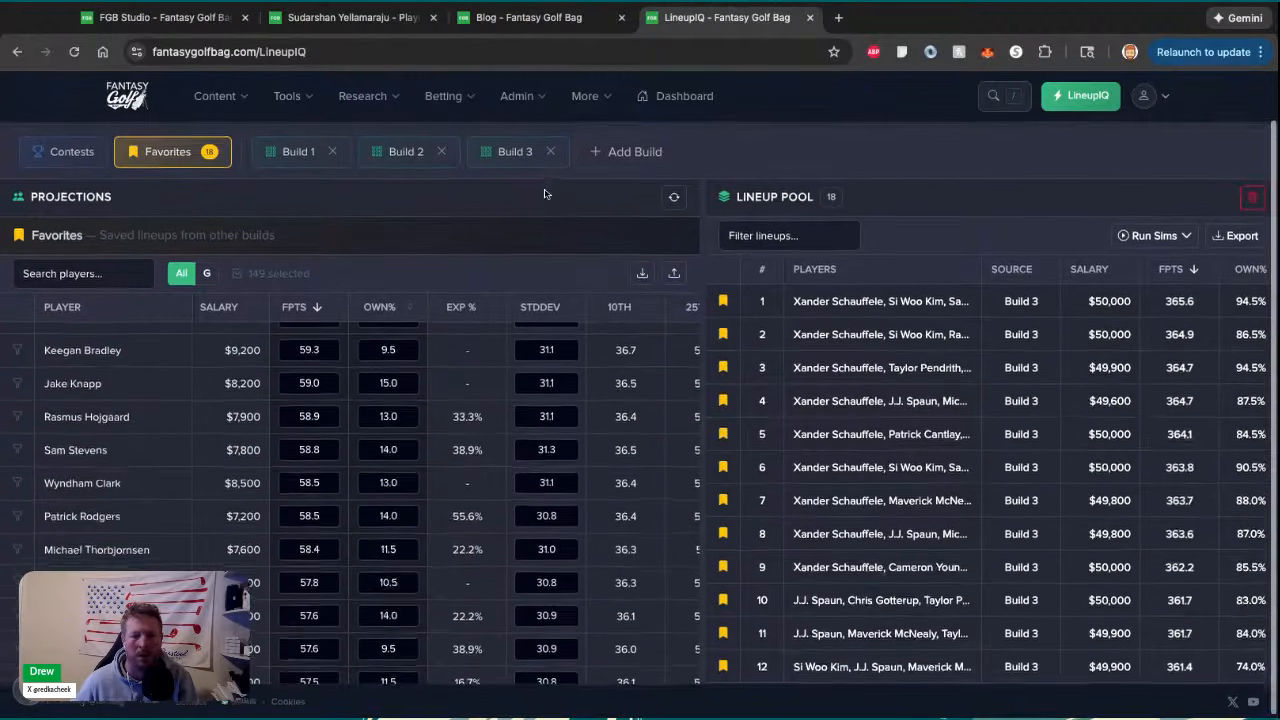
scroll(540, 215, "up", 1)
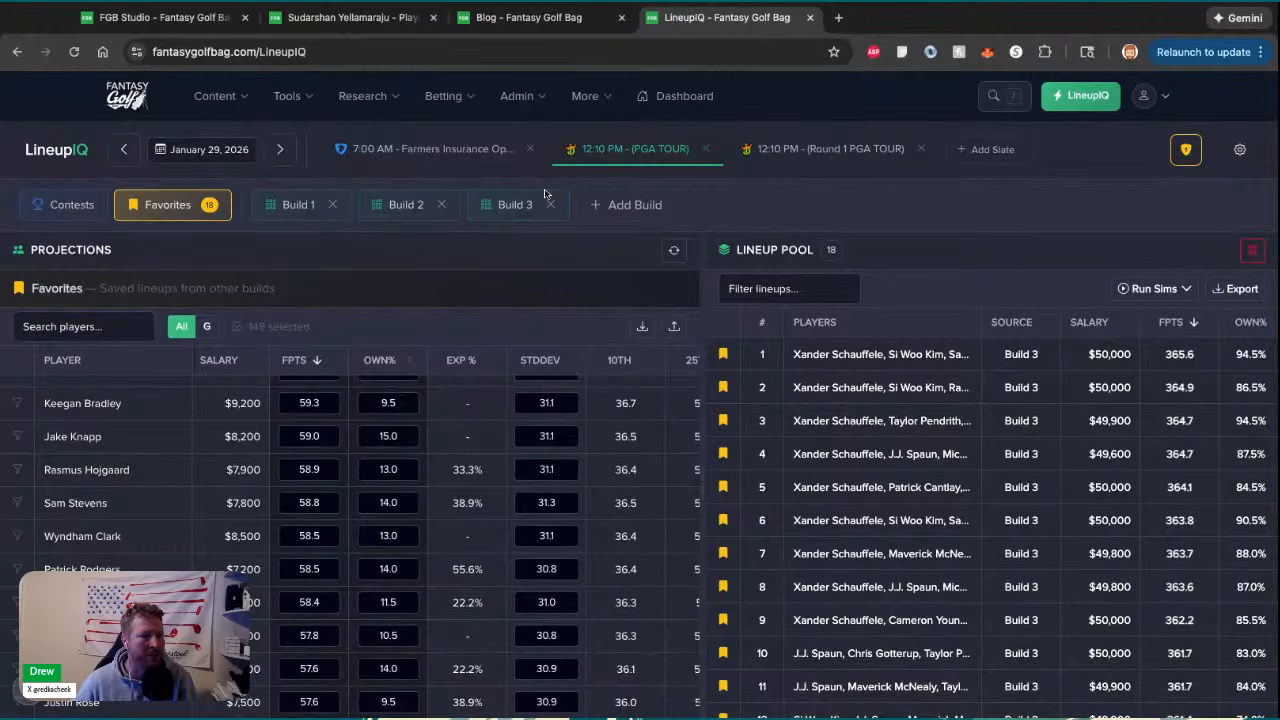
key("super+Tab")
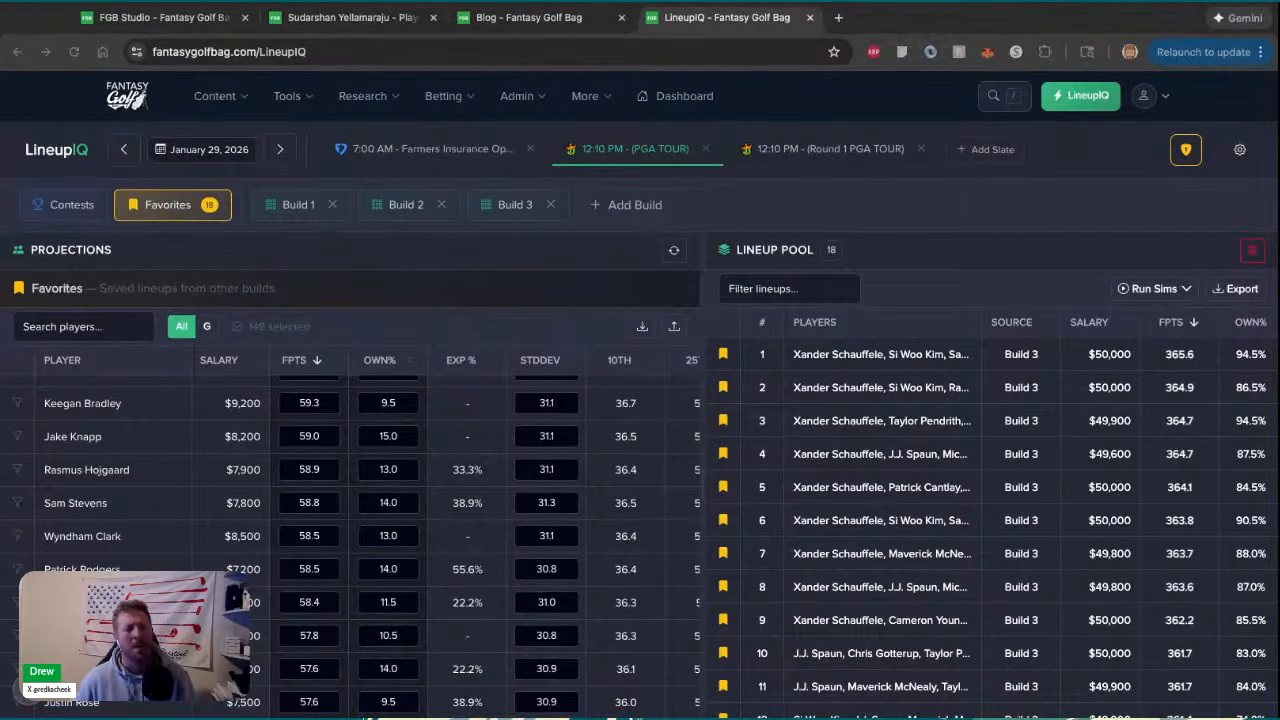
key("super+Tab")
Sort the Favorites players by exposure, highest first, review the most used golfers, and return the list to salary order
scroll(566, 457, "up", 5)
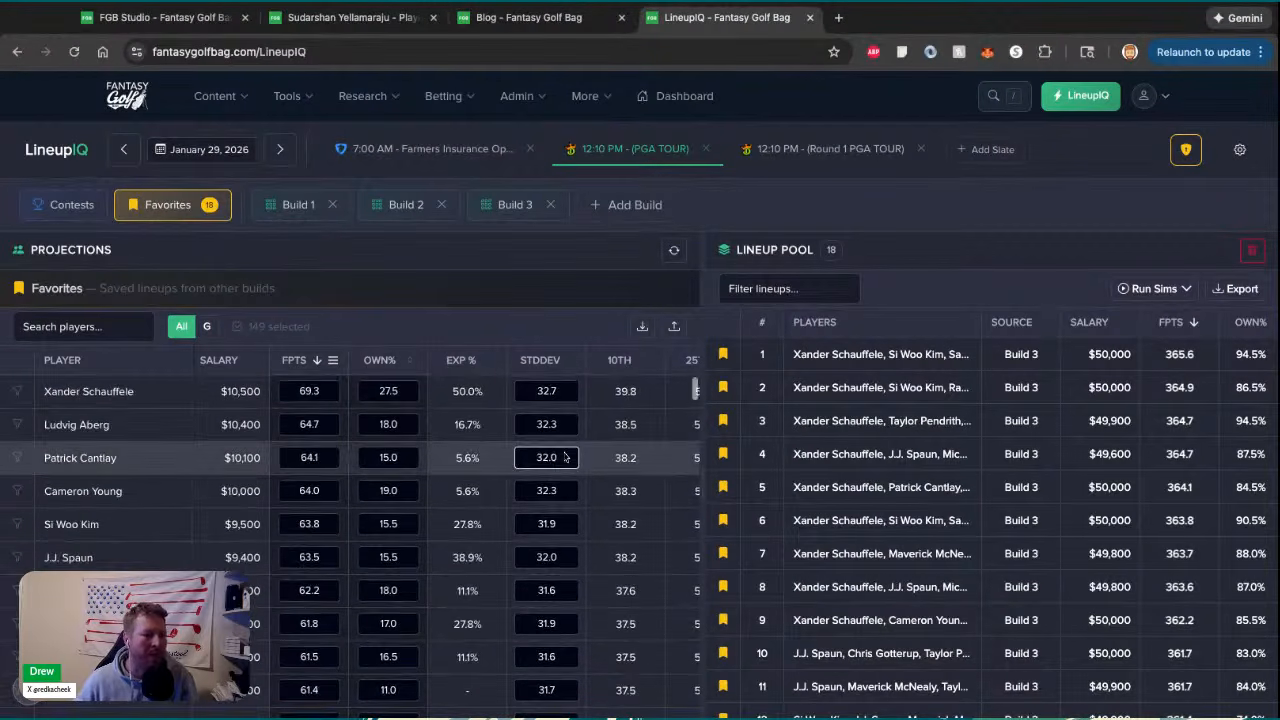
left_click(455, 360)
left_click(455, 360)
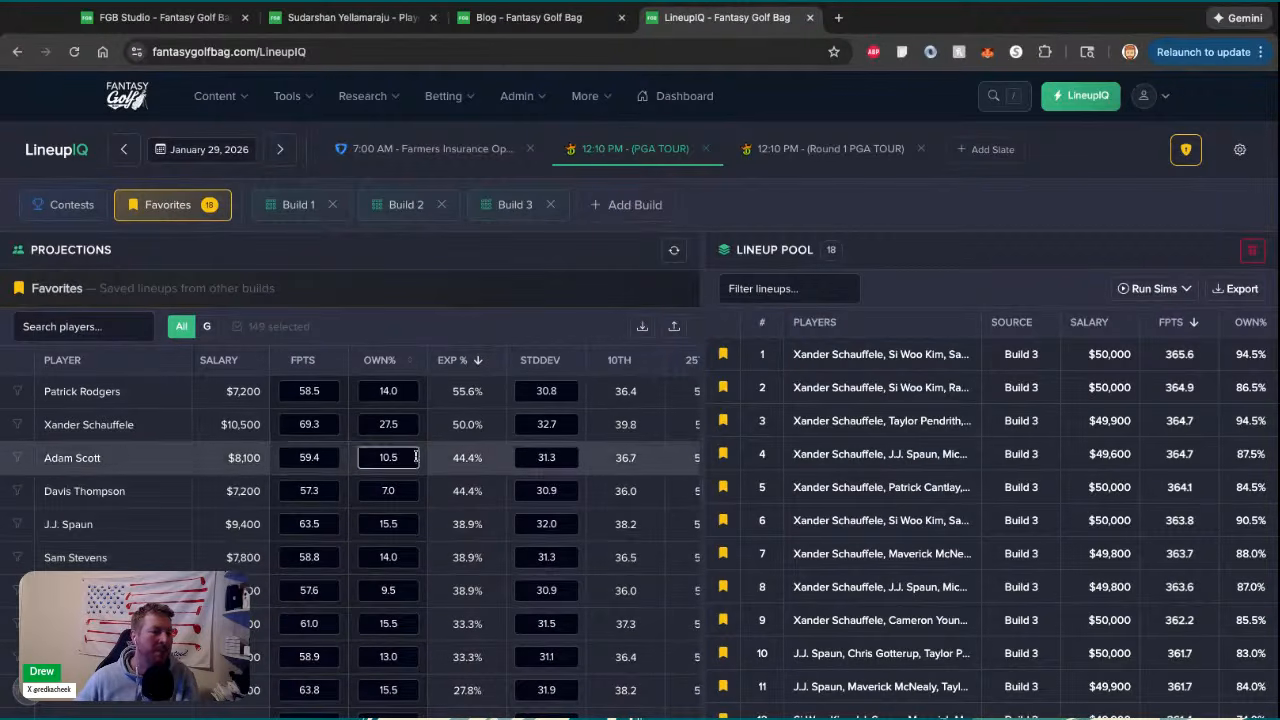
left_click(411, 363)
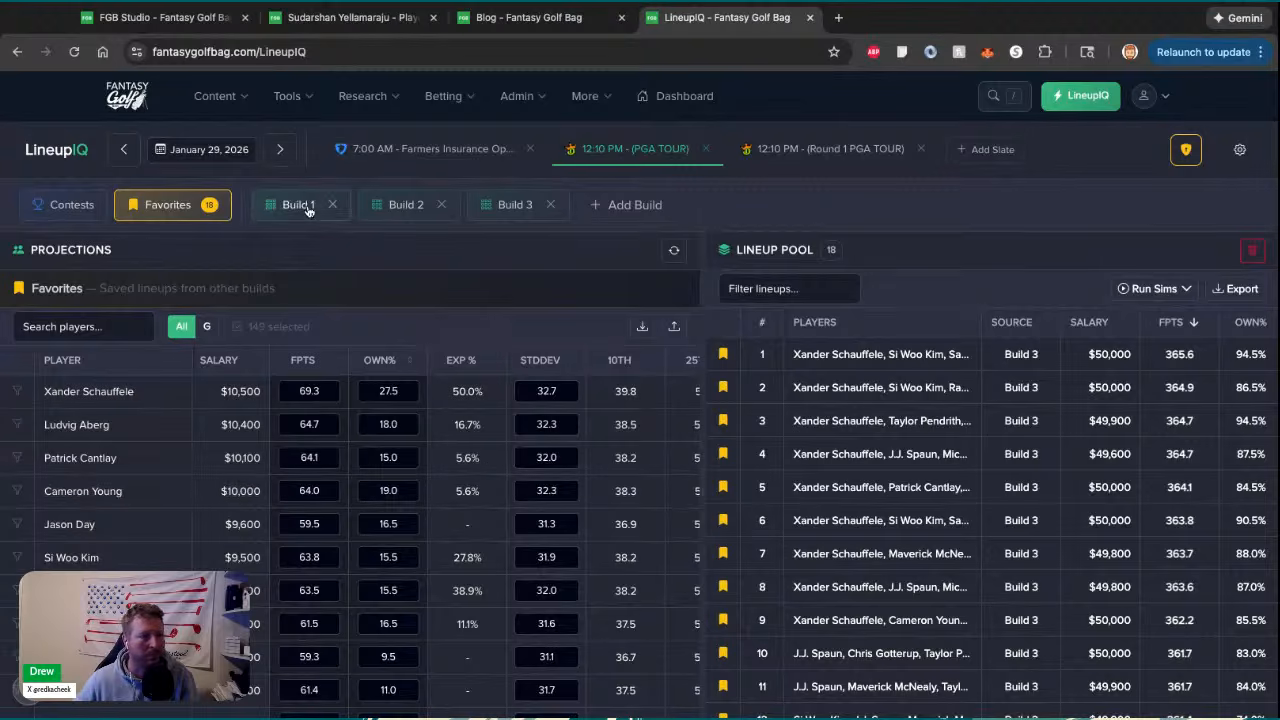
Switch to FGB Studio to view the Standard 2 model ratings, and return to the Favorites projections in LineupIQ
left_click(170, 22)
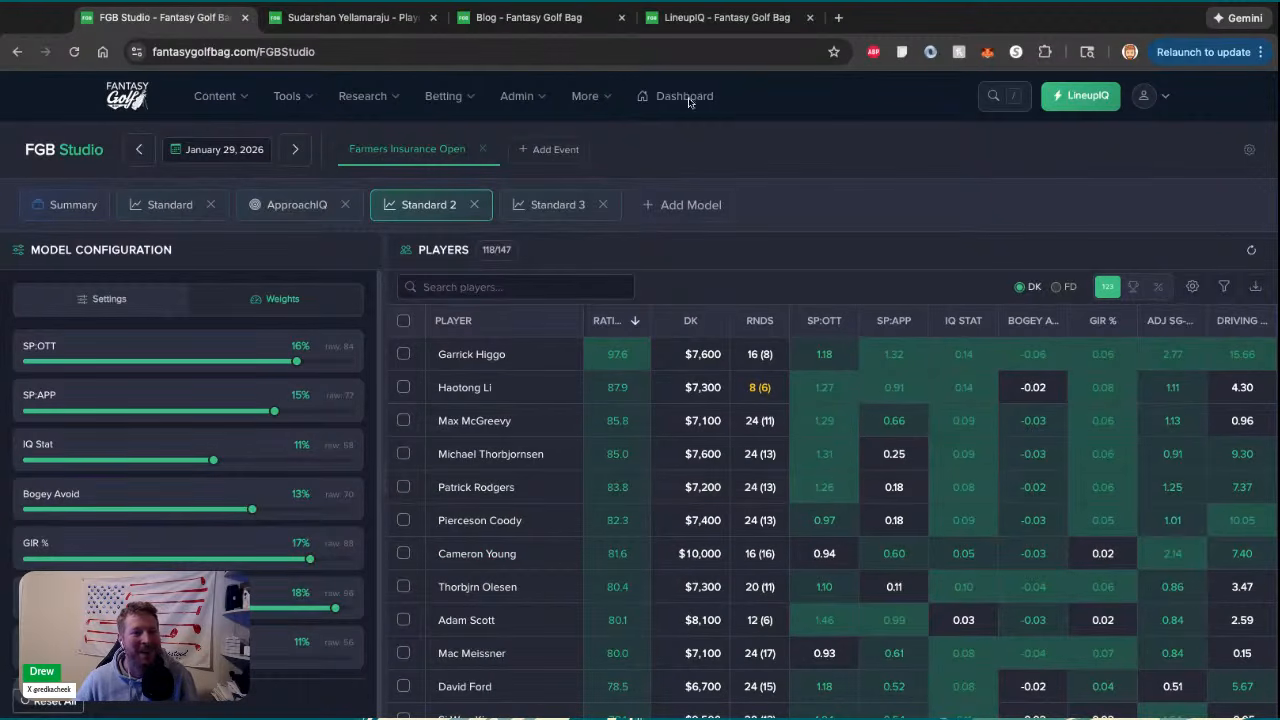
left_click(704, 20)
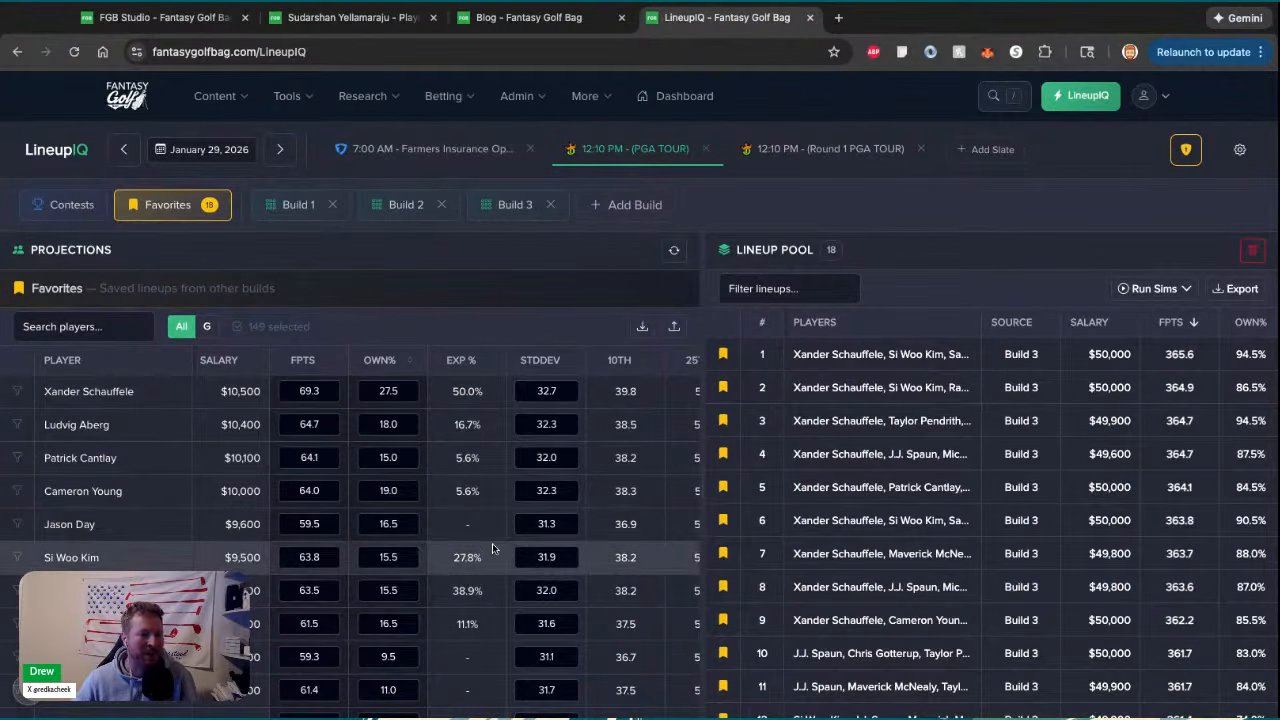
double_click(306, 391)
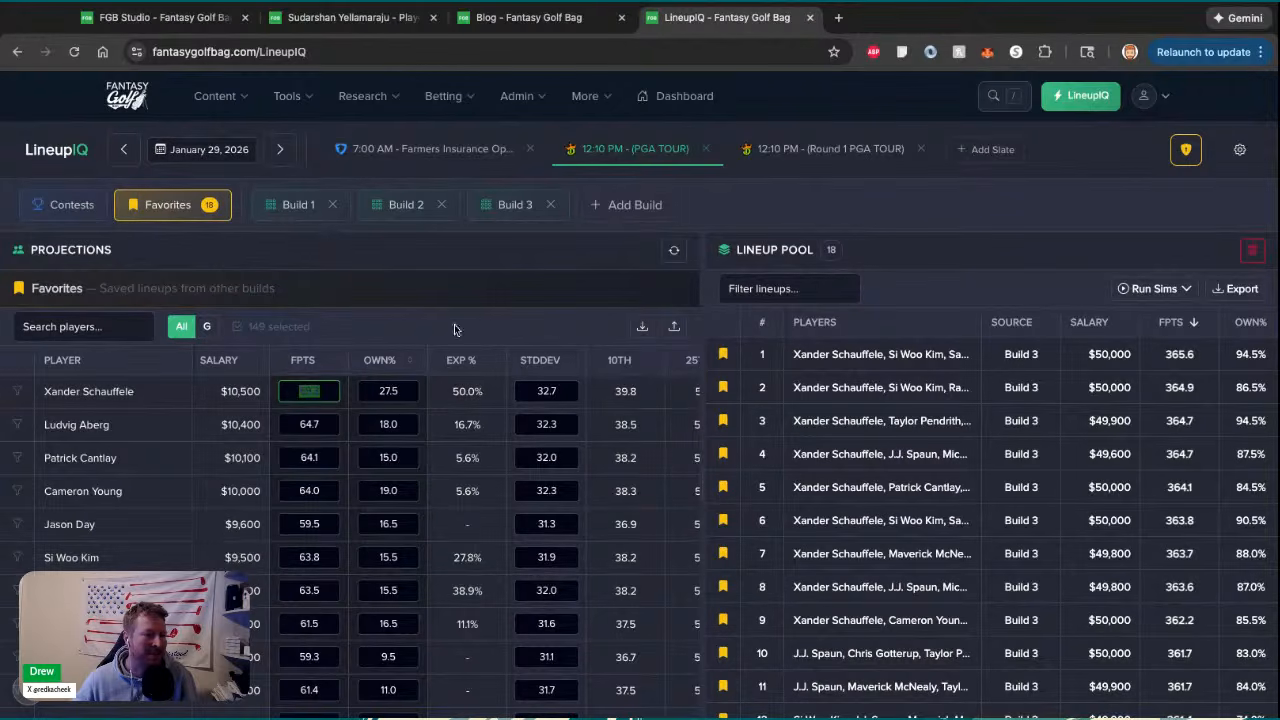
Open the Round 1 PGA TOUR slate and sort its player projections by FPTS, lowest first
left_click(793, 150)
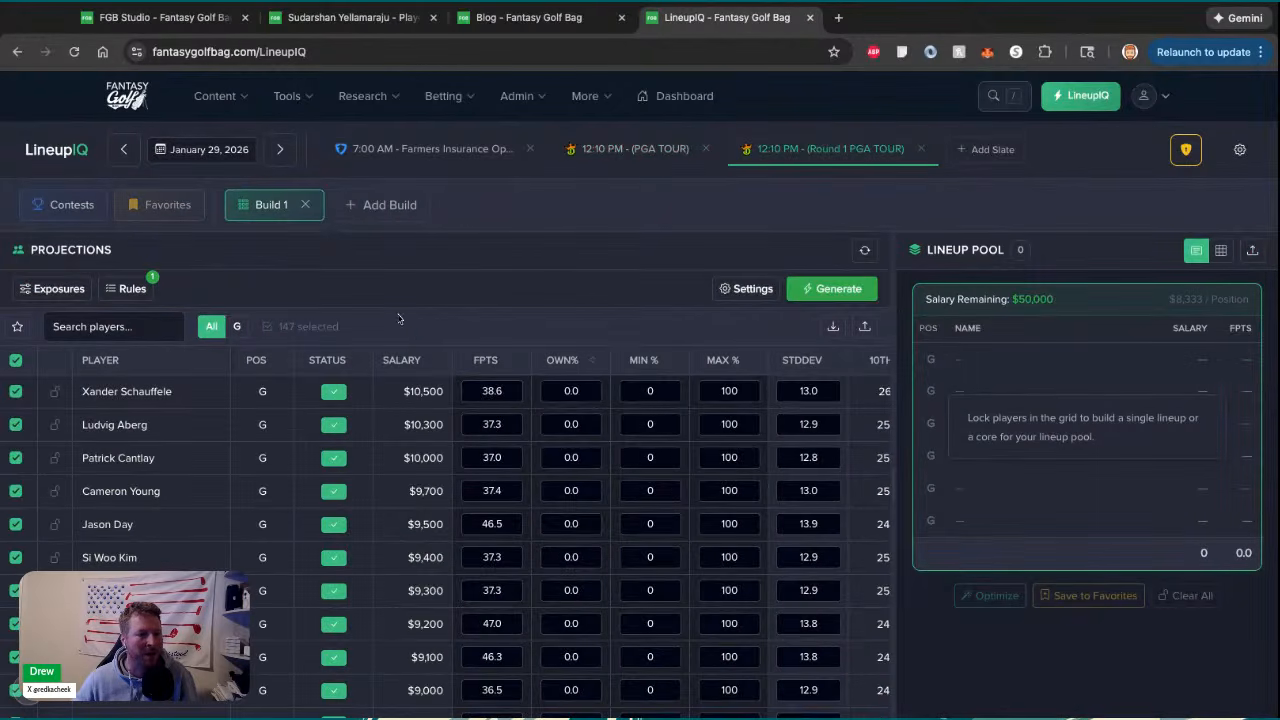
left_click(478, 362)
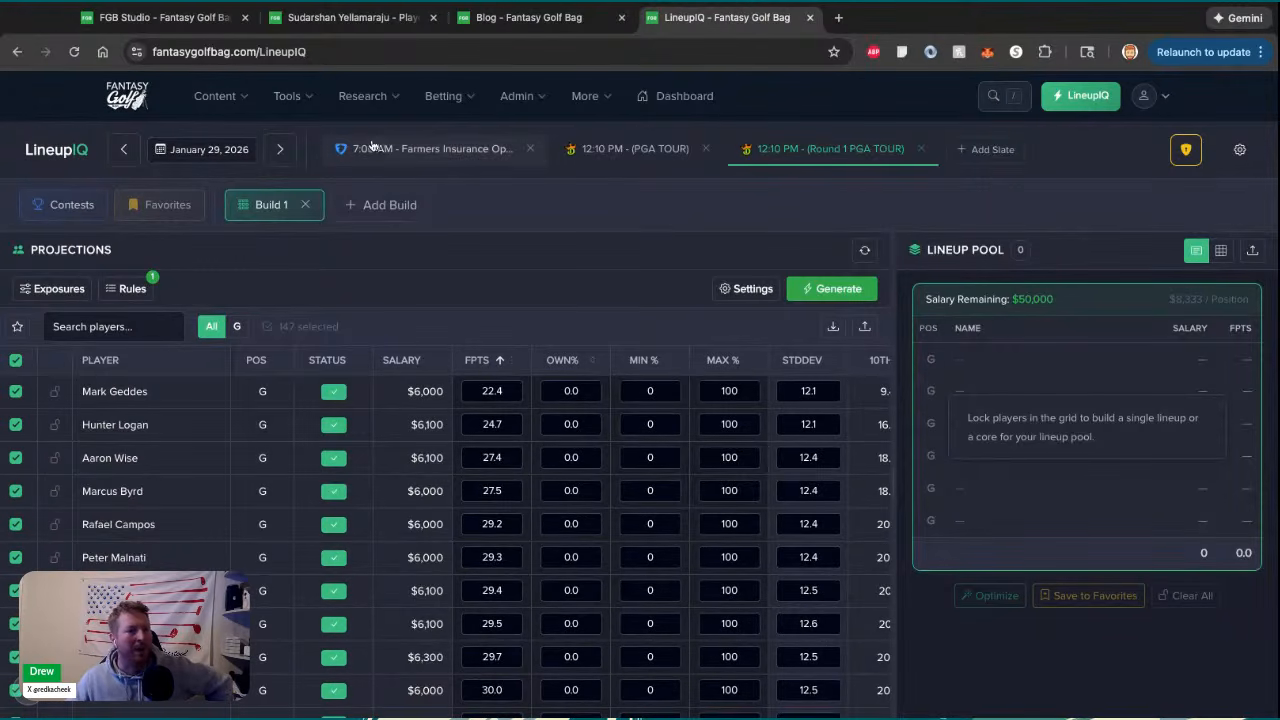
Add the FanDuel Farmers Insurance Open "Round 1 Only" slate and sort its players by projected fantasy points, highest first
left_click(990, 149)
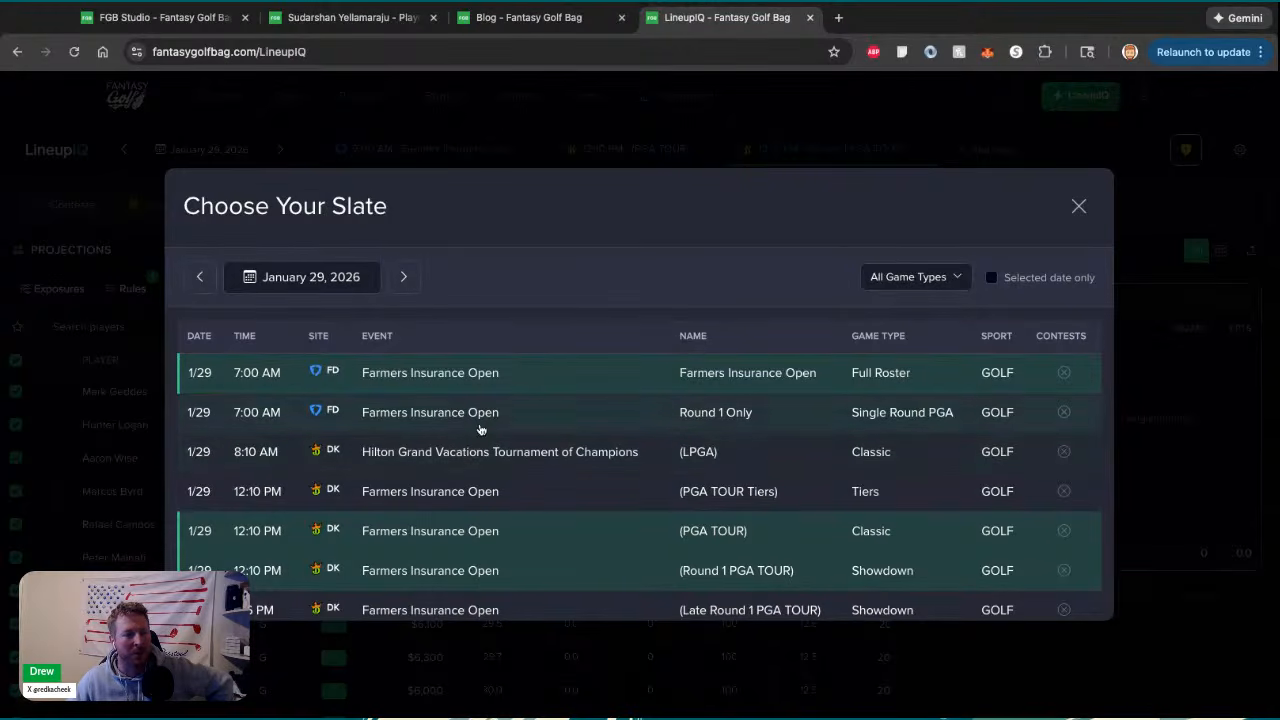
left_click(480, 427)
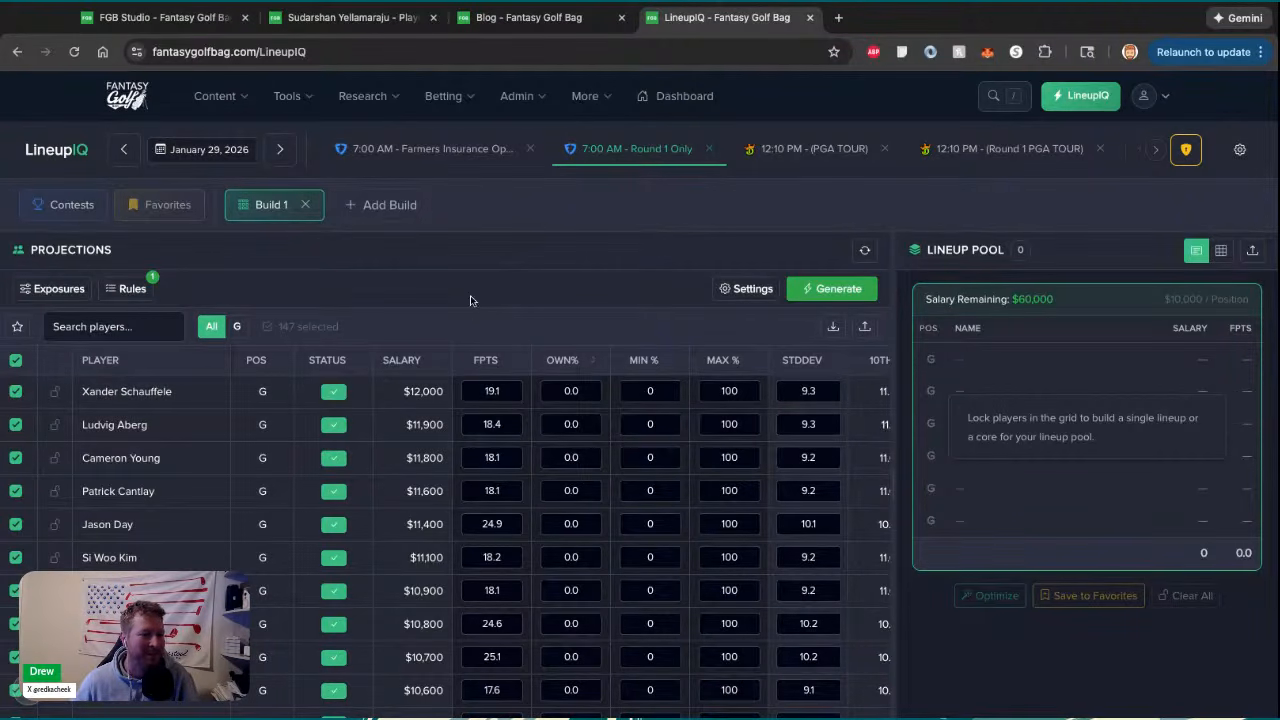
left_click(484, 363)
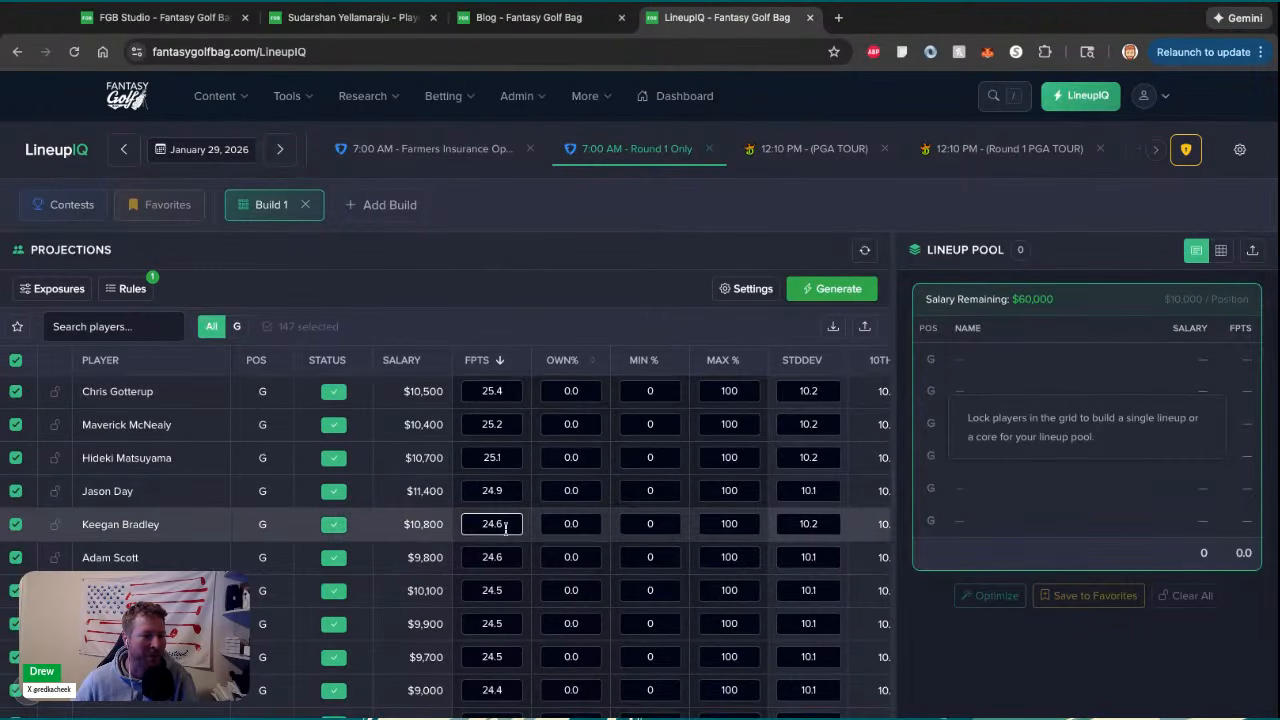
scroll(505, 528, "down", 2)
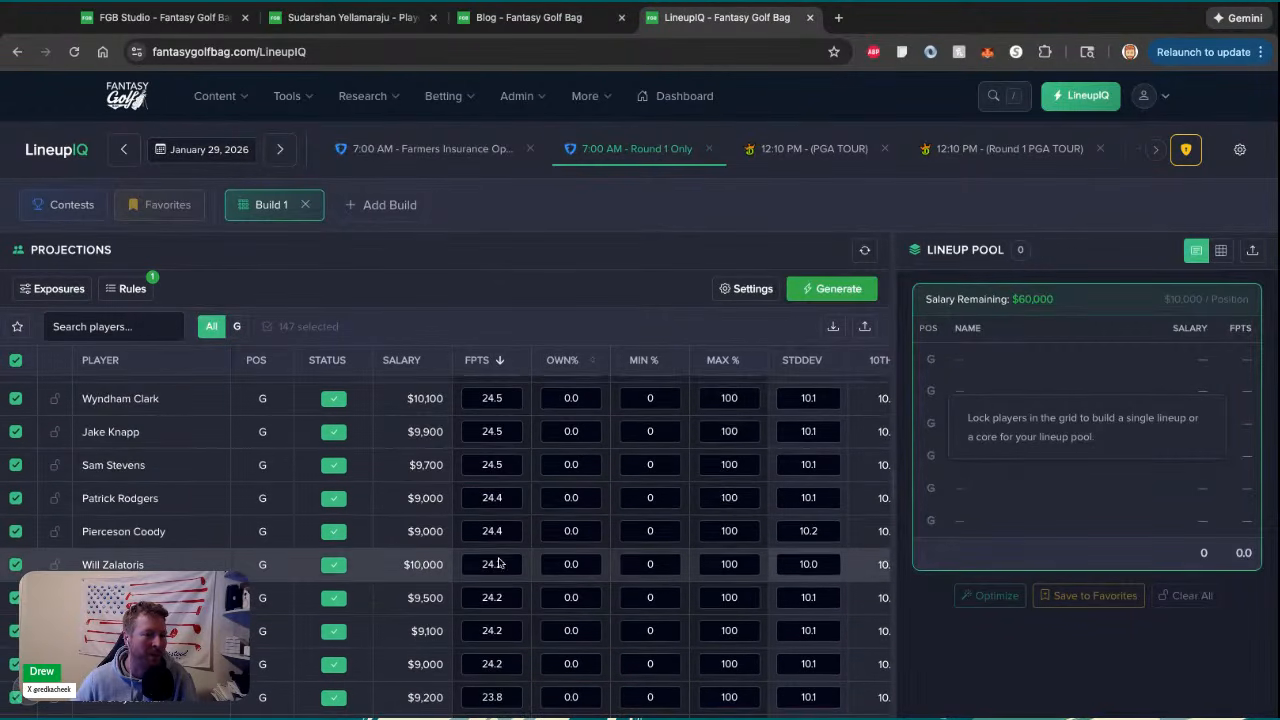
scroll(500, 564, "up", 2)
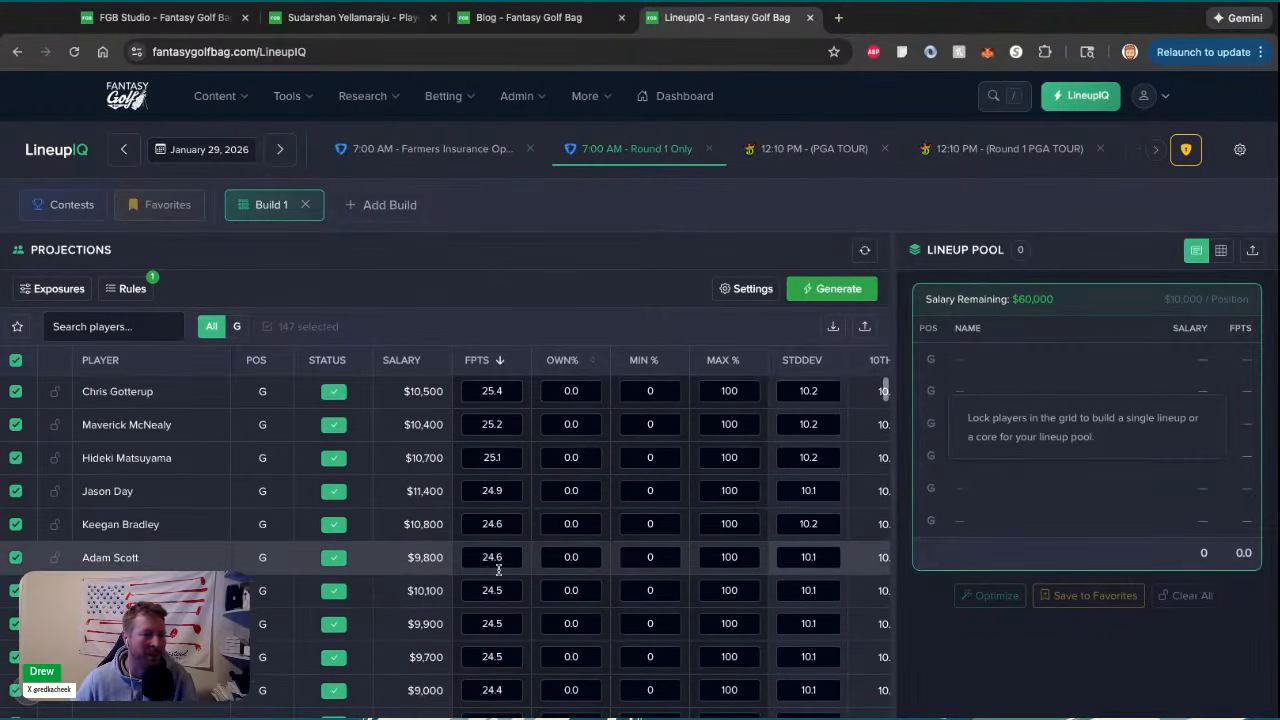
Switch to the DraftKings Round 1 PGA TOUR slate and review its players sorted by projected fantasy points, highest first
left_click(983, 152)
left_click(486, 364)
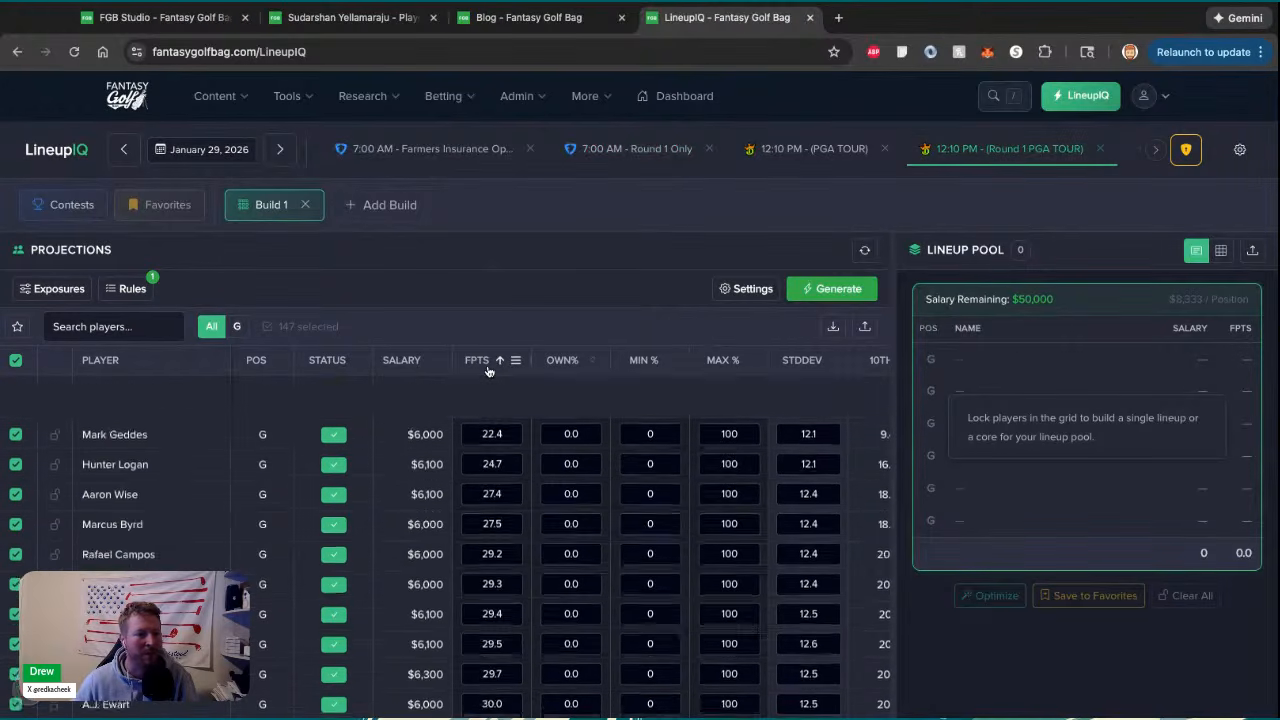
left_click(488, 366)
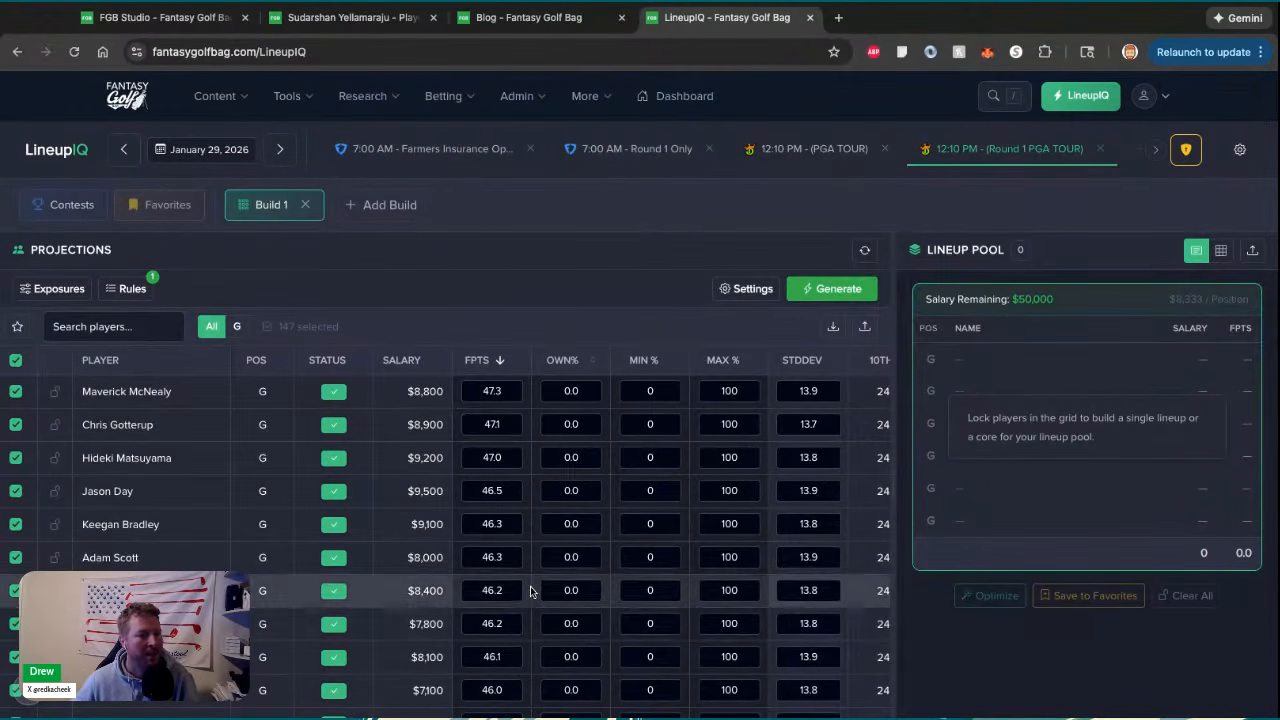
scroll(522, 537, "down", 2)
scroll(522, 537, "down", 6)
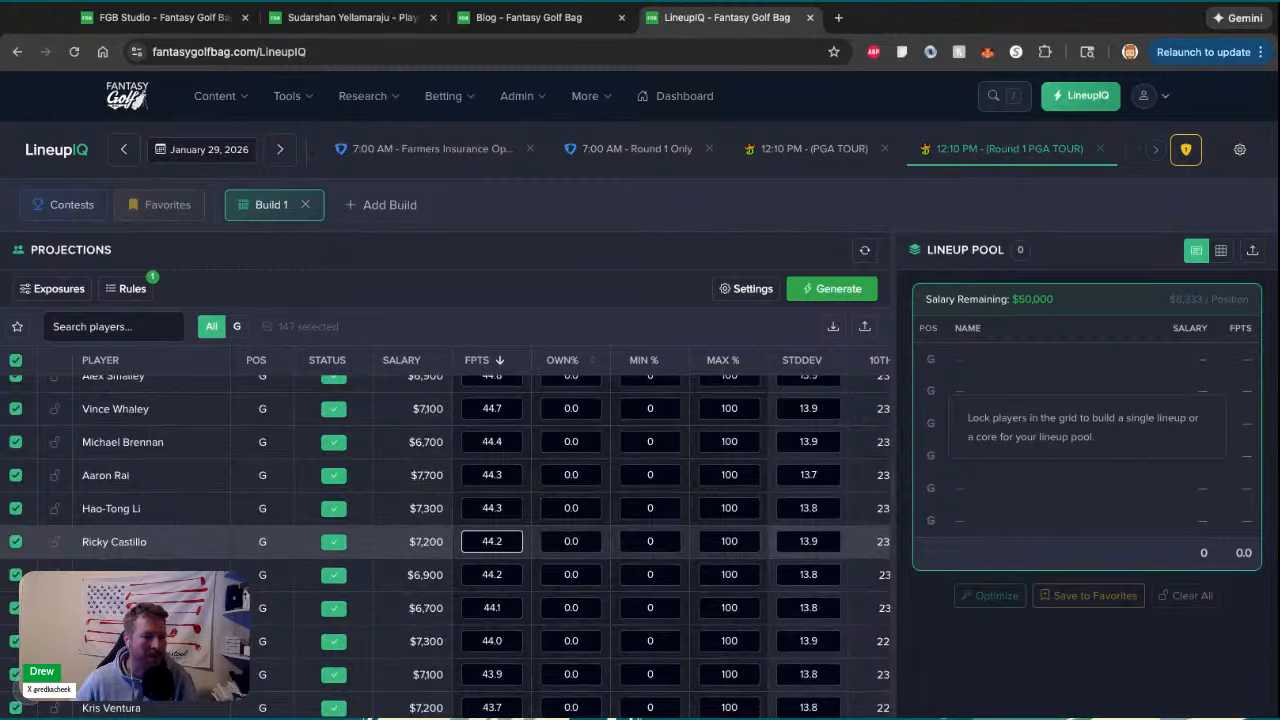
scroll(491, 541, "up", 8)
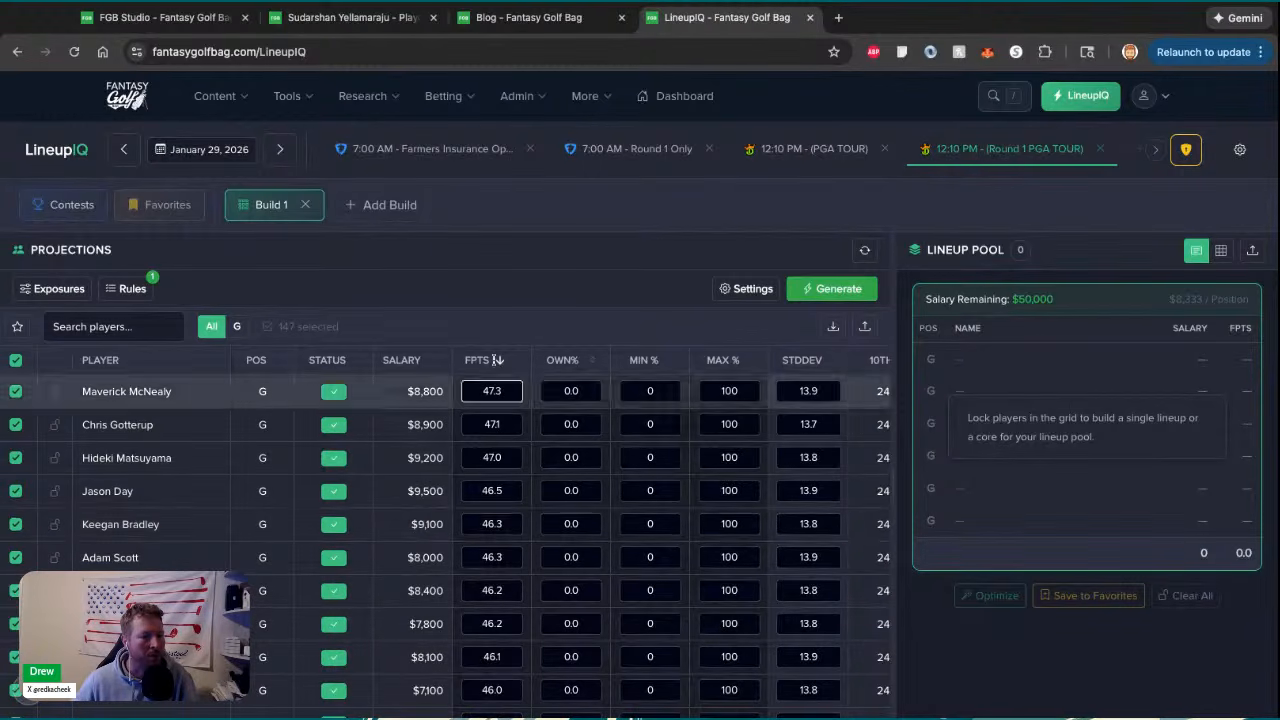
Sort the Round 1 PGA TOUR players by salary, highest first, and compare the fantasy point projections of the expensive golfers
left_click(398, 362)
left_click(399, 364)
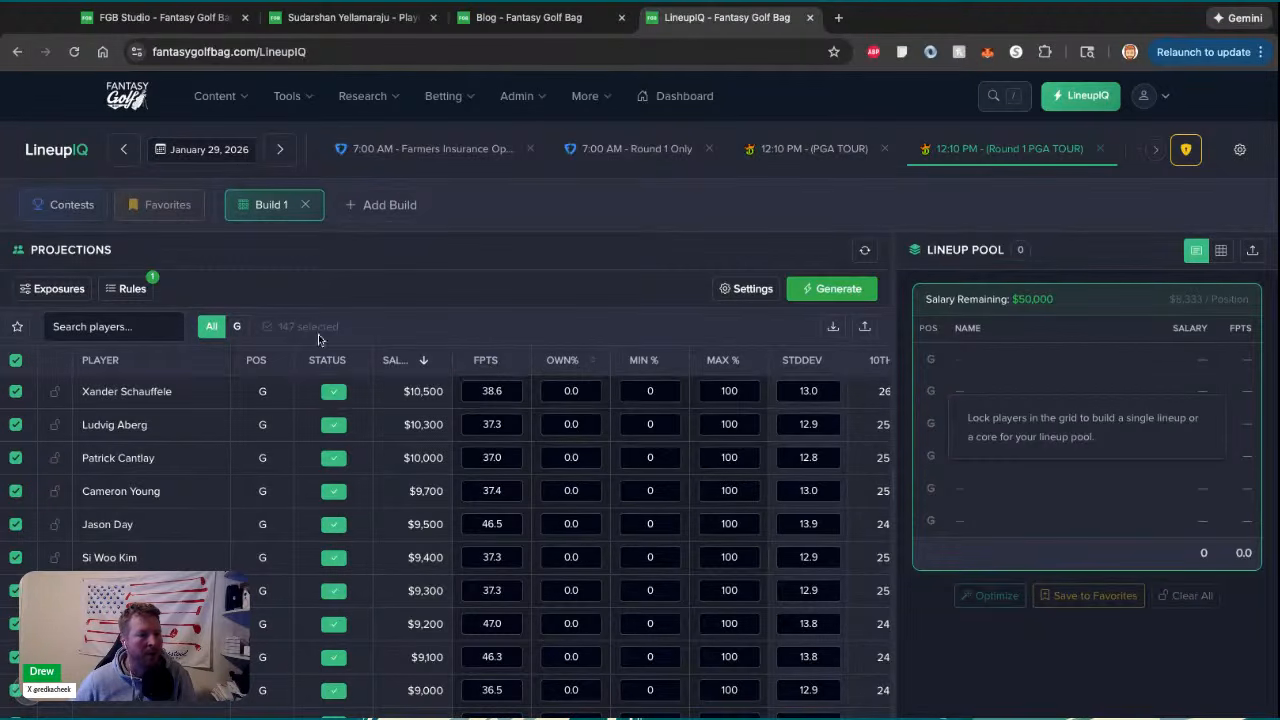
scroll(387, 285, "down", 1)
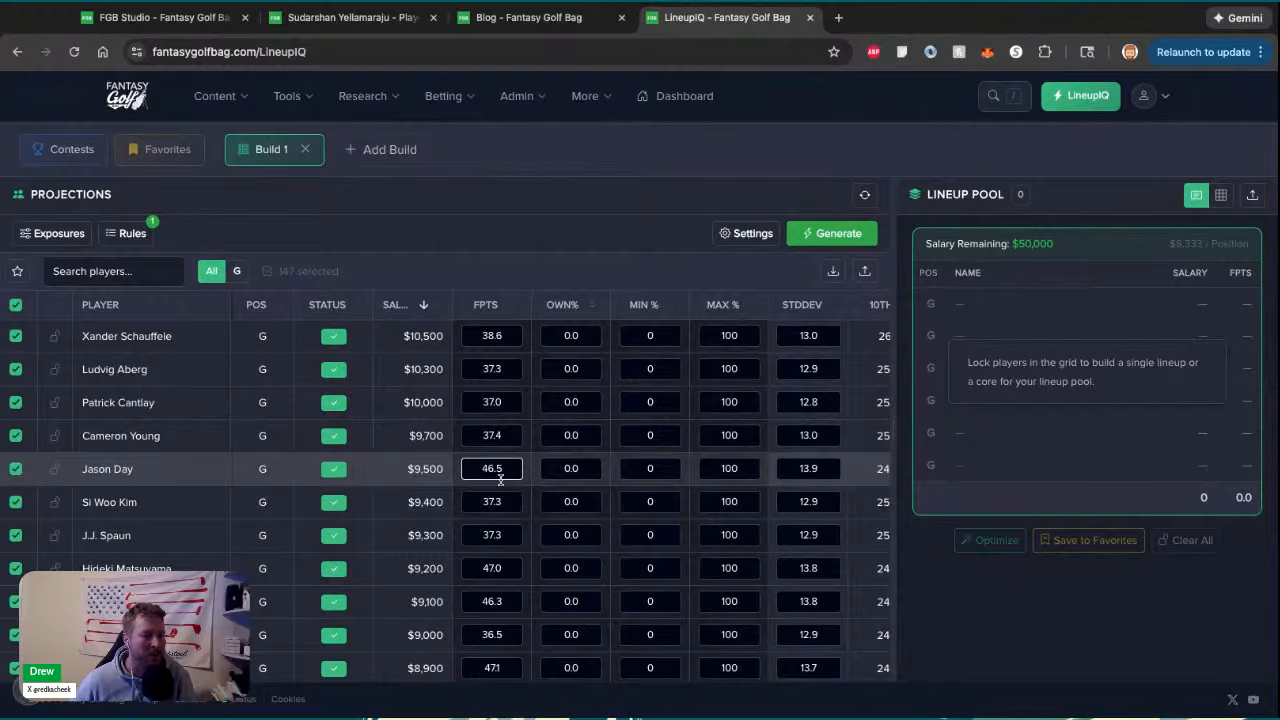
scroll(492, 565, "down", 1)
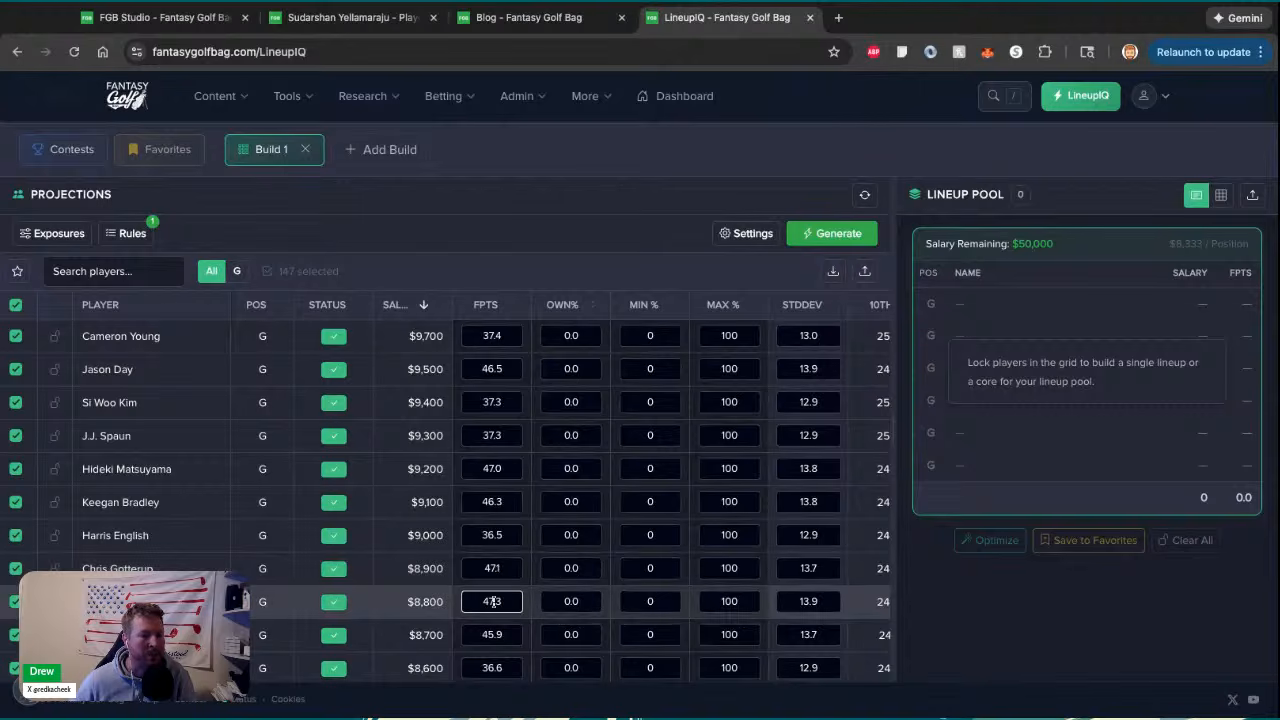
scroll(492, 601, "up", 2)
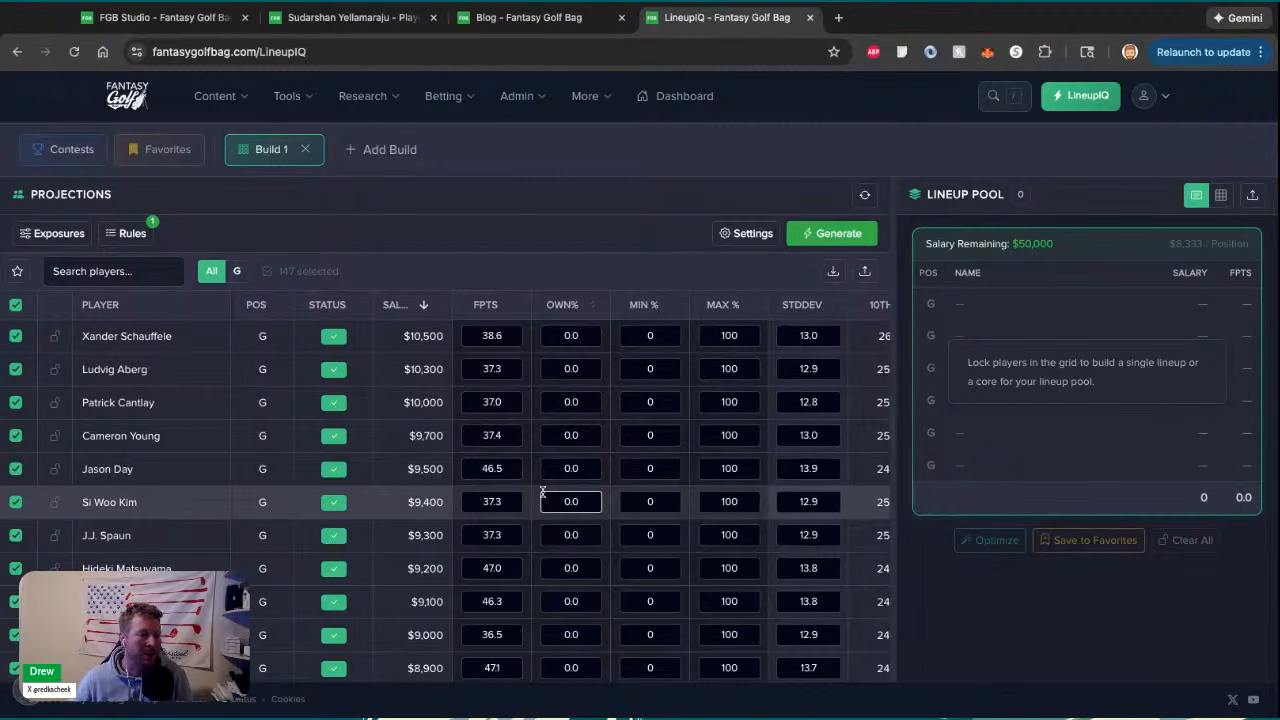
scroll(466, 251, "up", 2)
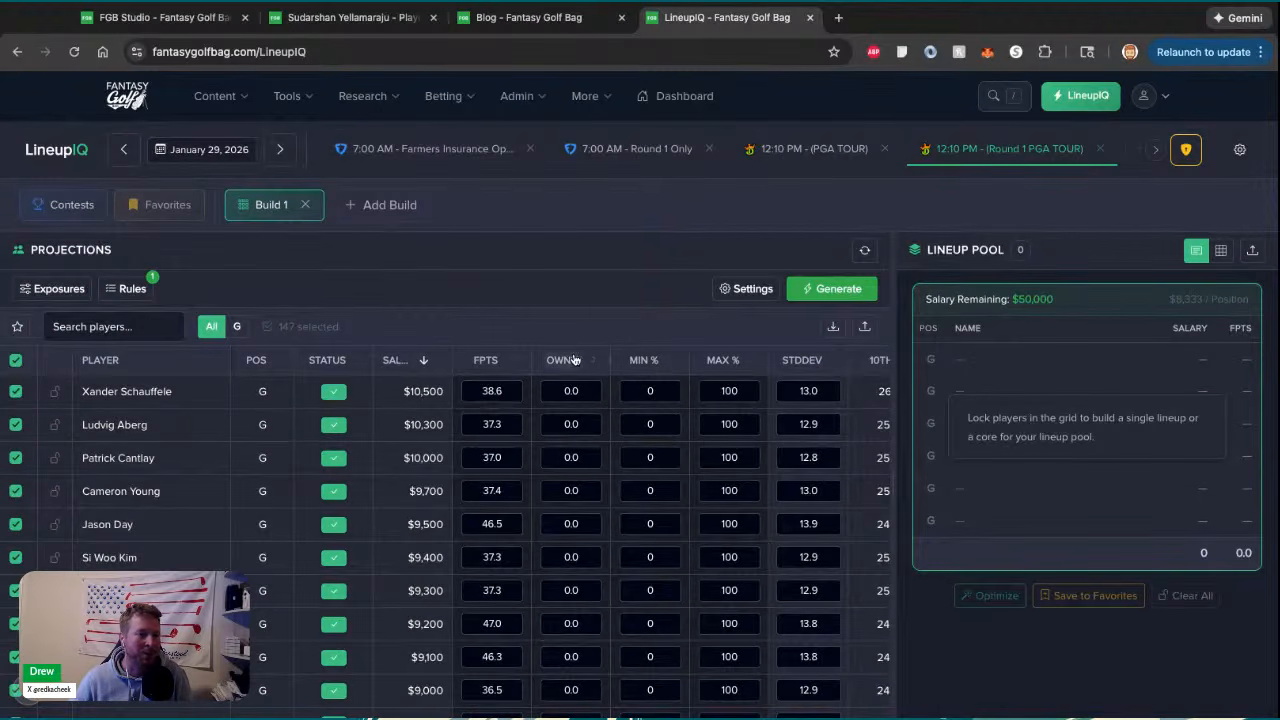
Configure the generation settings to build 2500 lineups with a minimum salary of 47000
left_click(741, 289)
left_click(588, 367)
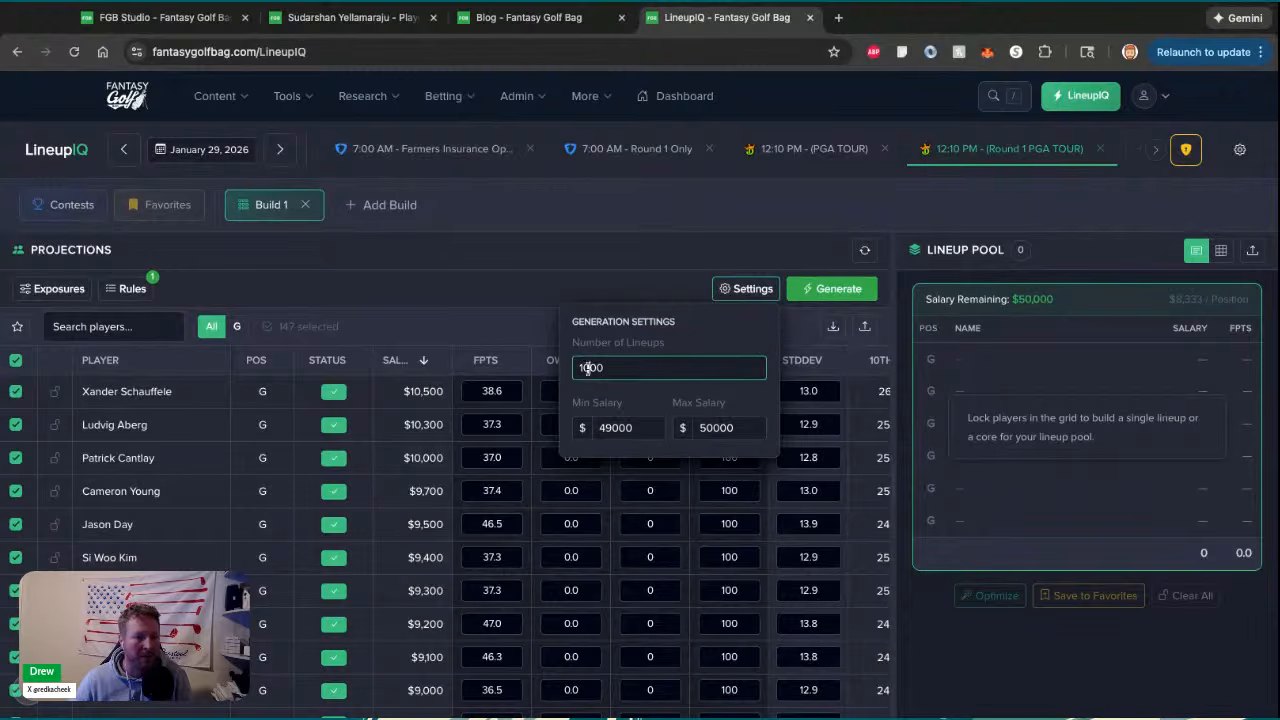
key("BackSpace")
key("BackSpace")
type("25")
left_click(632, 286)
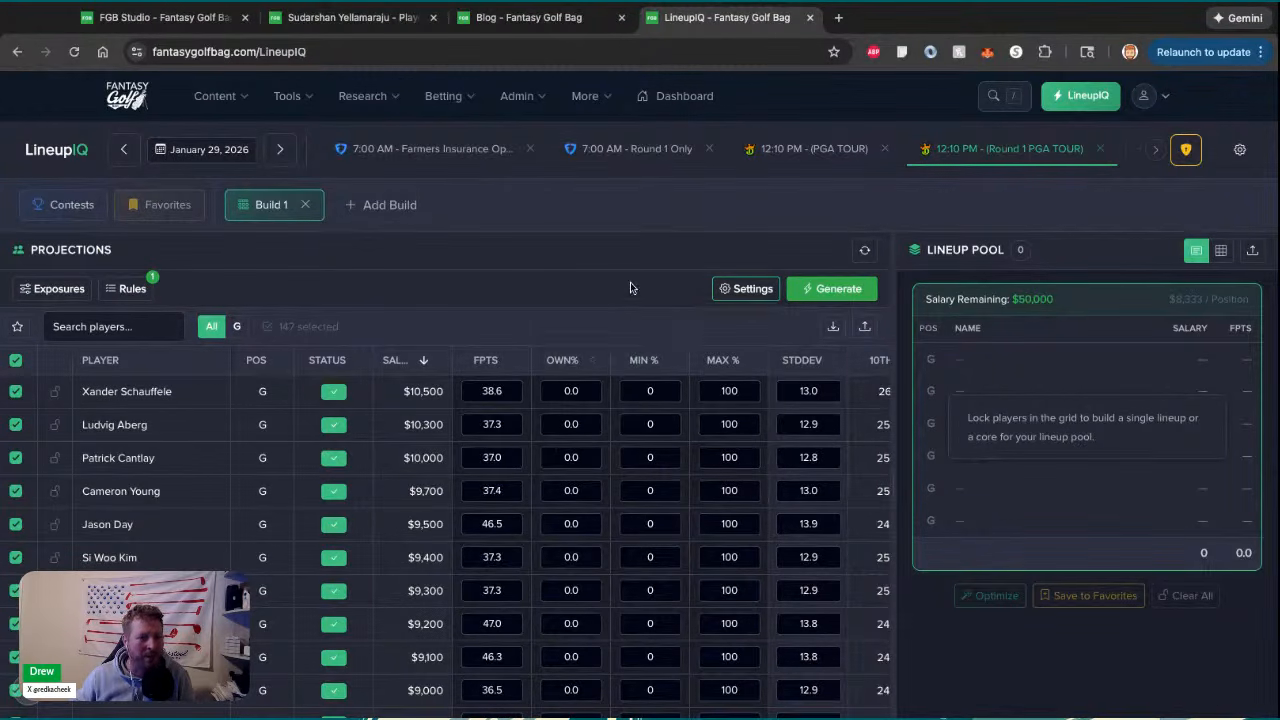
left_click(727, 297)
left_click(628, 421)
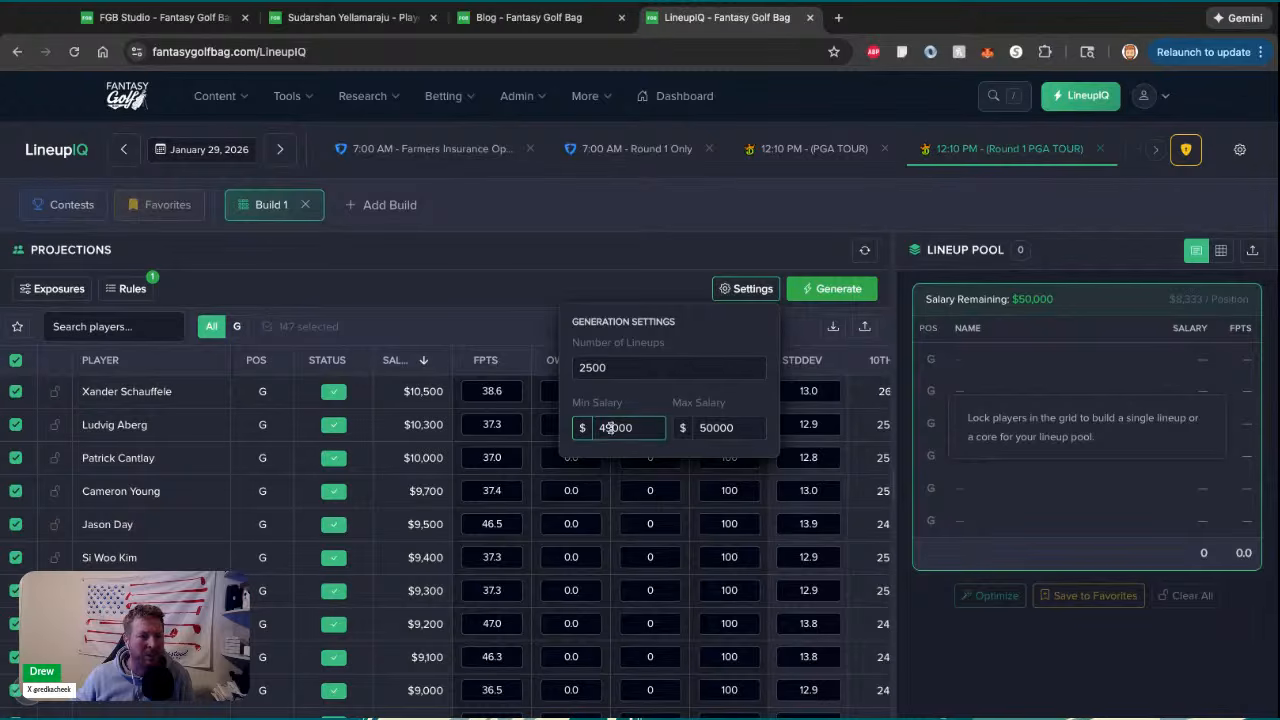
type("7")
left_click(509, 285)
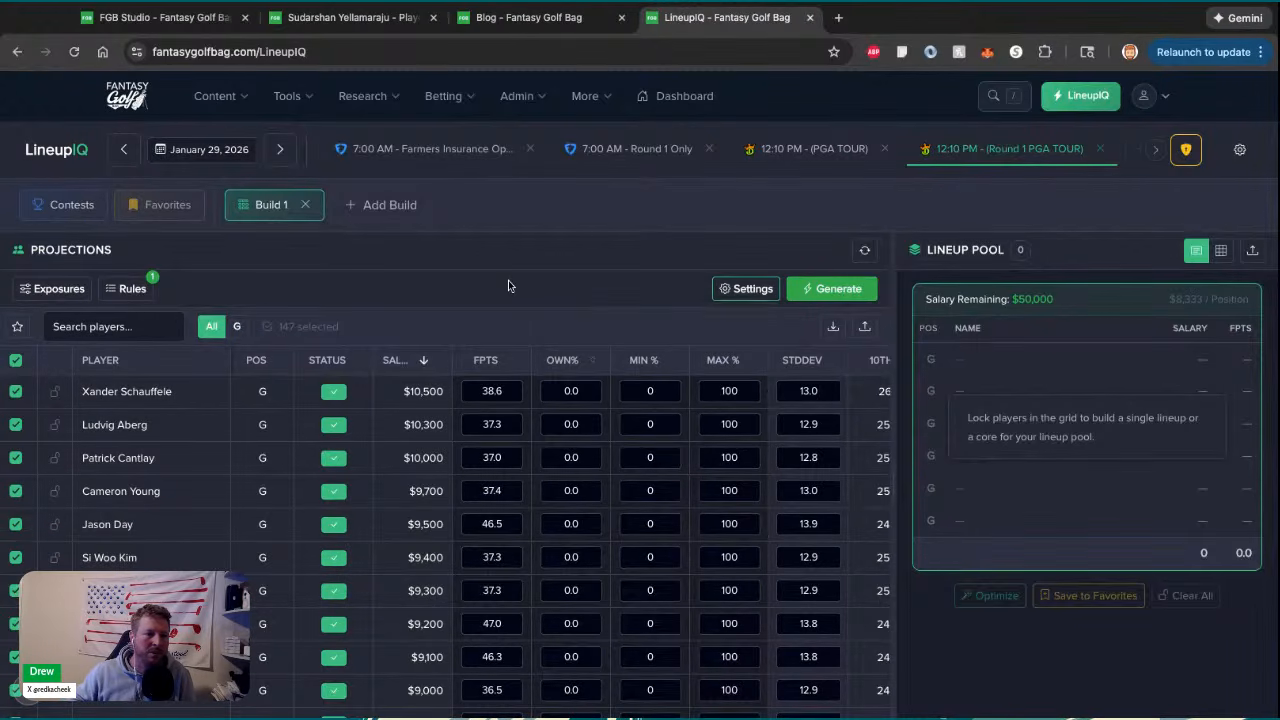
Generate the lineup pool and check the players' exposure percentages
left_click(838, 289)
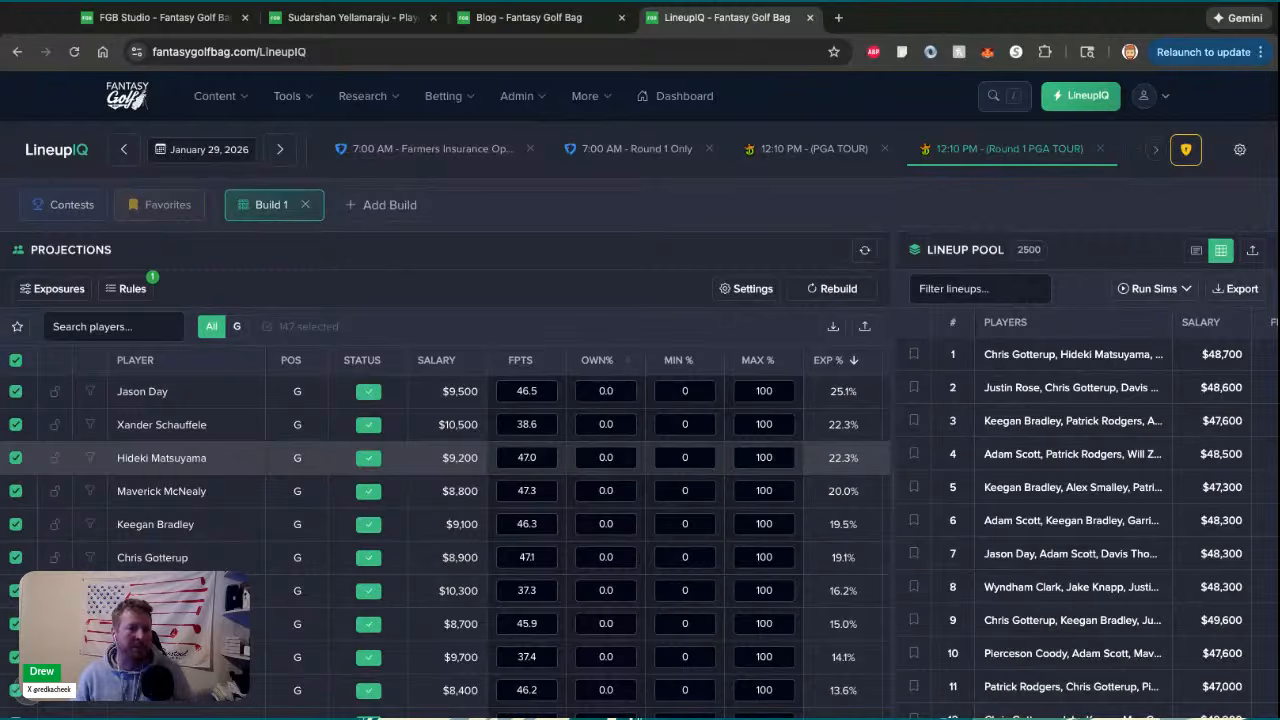
scroll(500, 486, "right", 3)
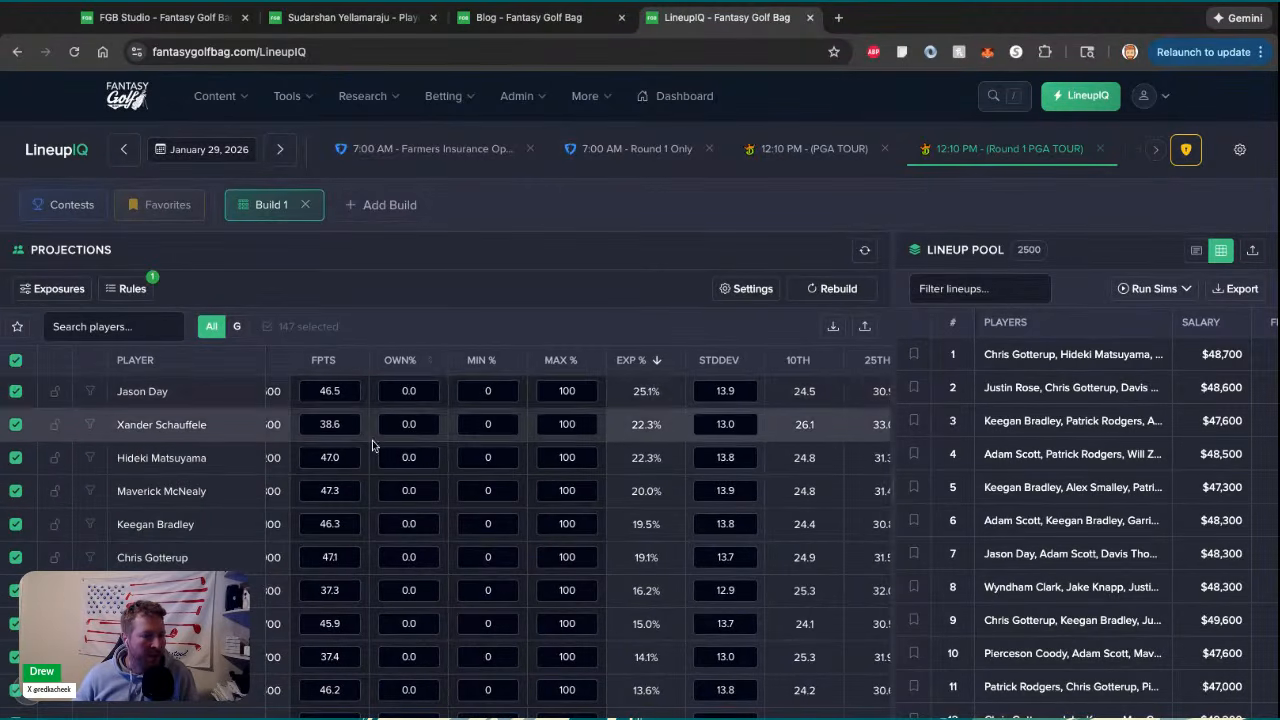
scroll(400, 457, "left", 2)
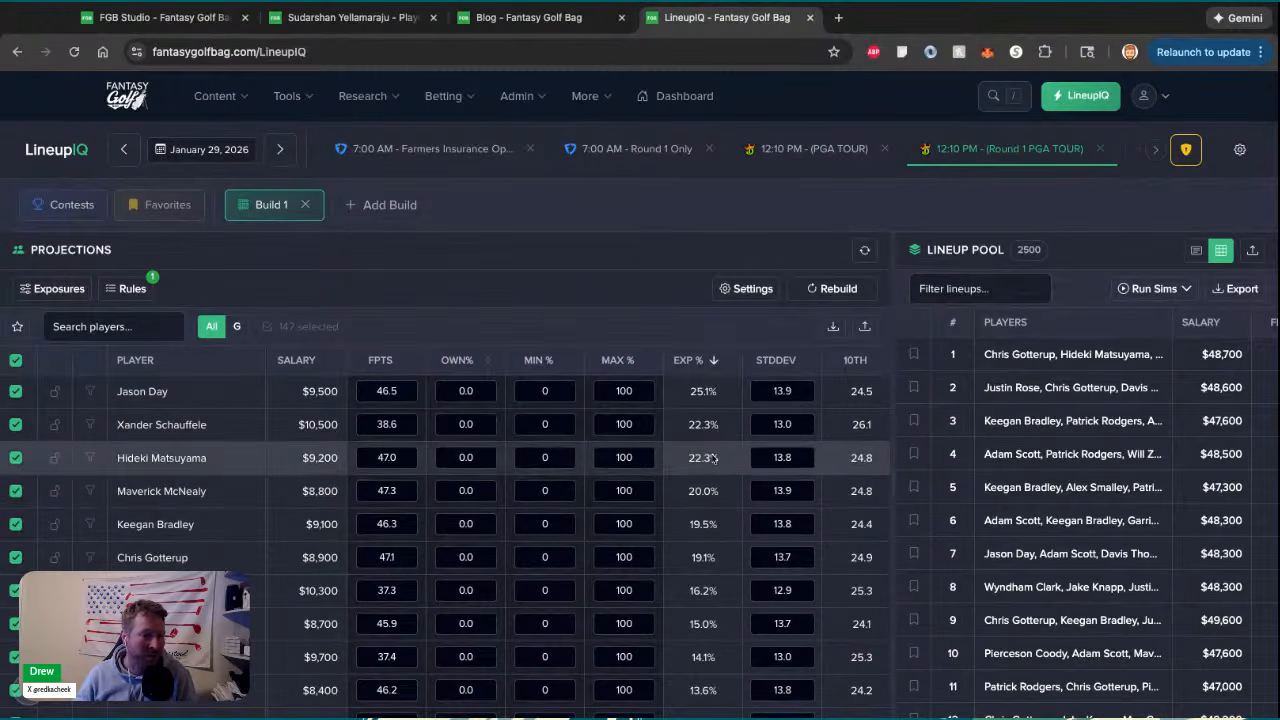
Filter the lineup pool to Xander Schauffele, sort players by filtered exposure from highest to lowest, and clear the filter
left_click(89, 424)
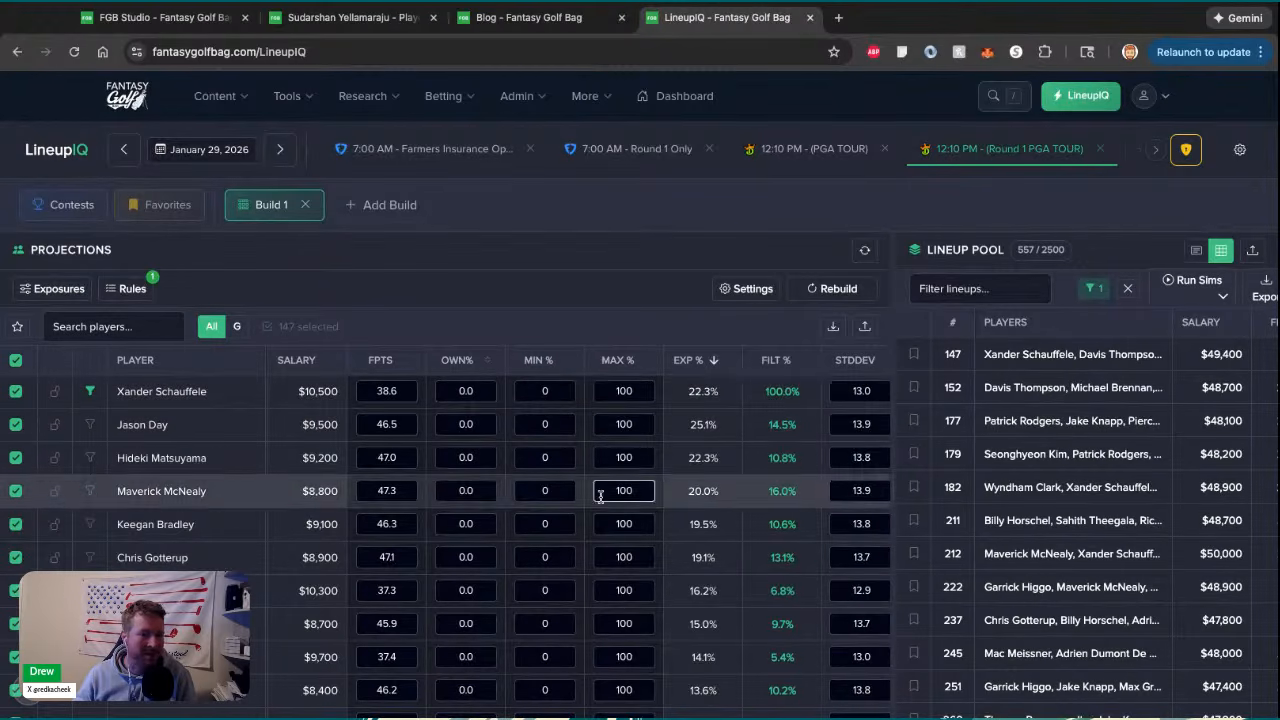
left_click(780, 366)
left_click(781, 368)
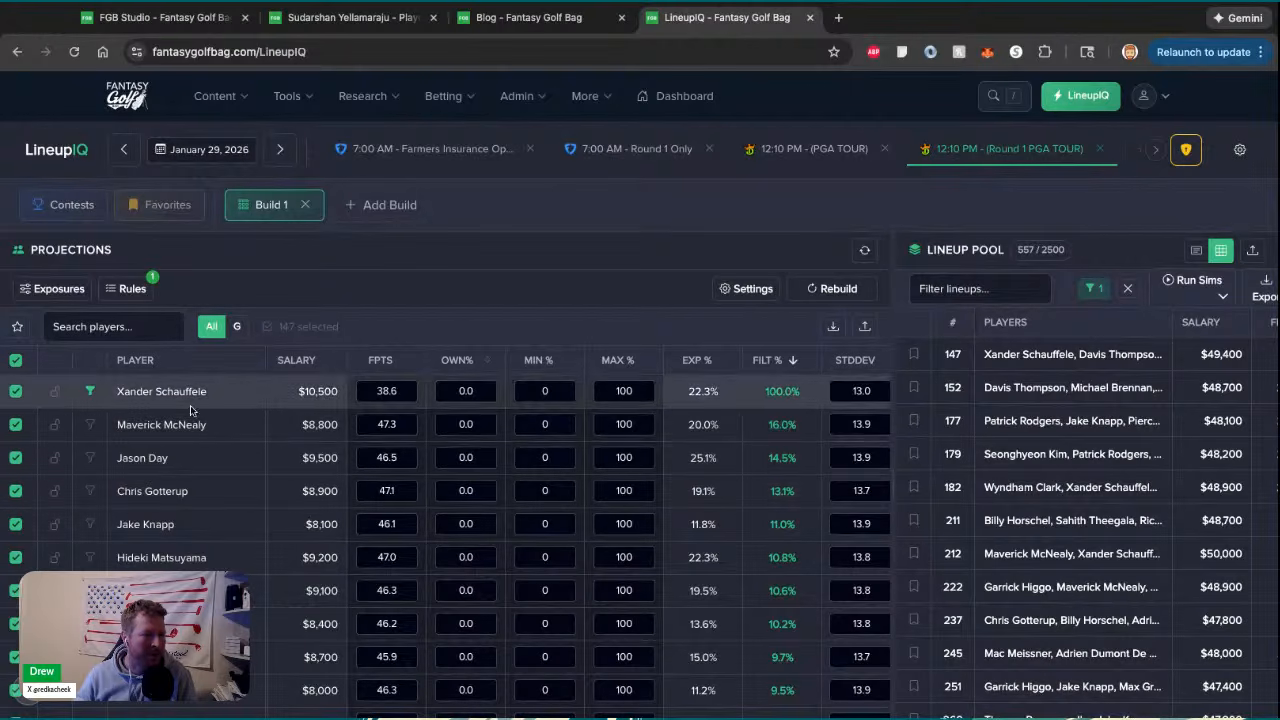
left_click(90, 391)
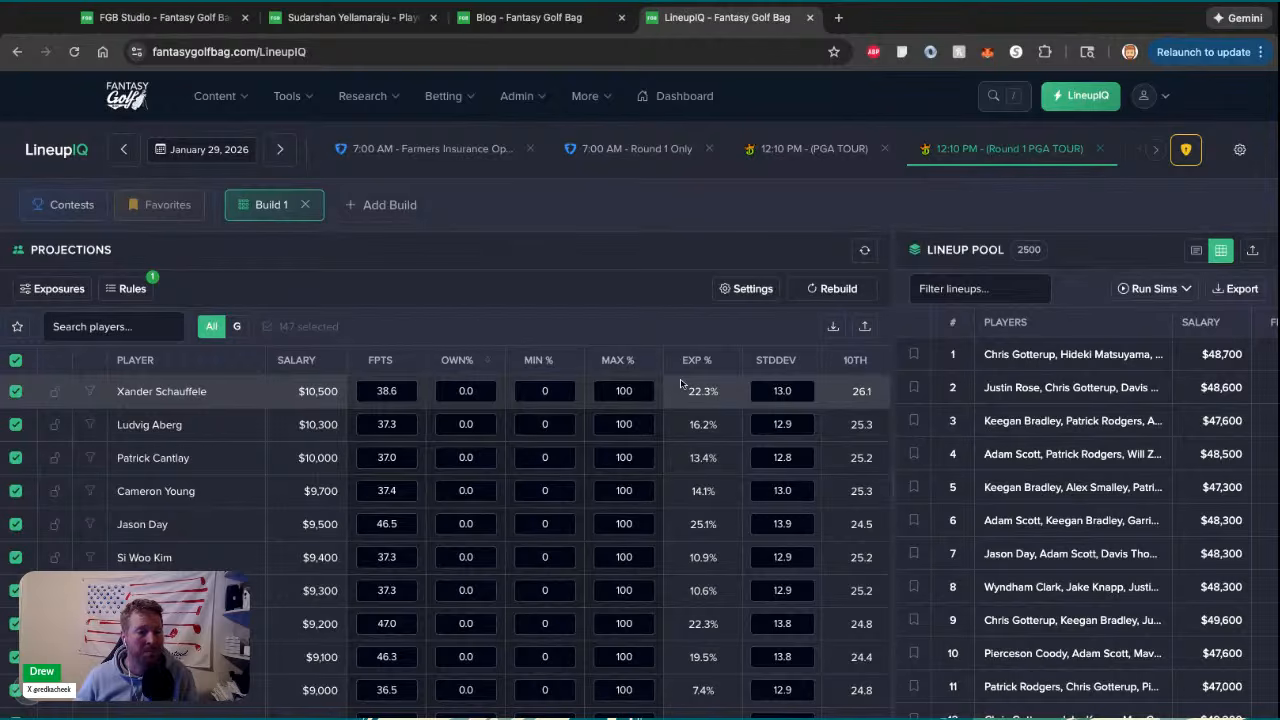
Widen the lineup pool pane so that more lineup statistics columns fit beside the projections
left_click_drag(891, 354, 634, 360)
scroll(554, 534, "right", 2)
scroll(554, 534, "right", 1)
scroll(420, 457, "left", 3)
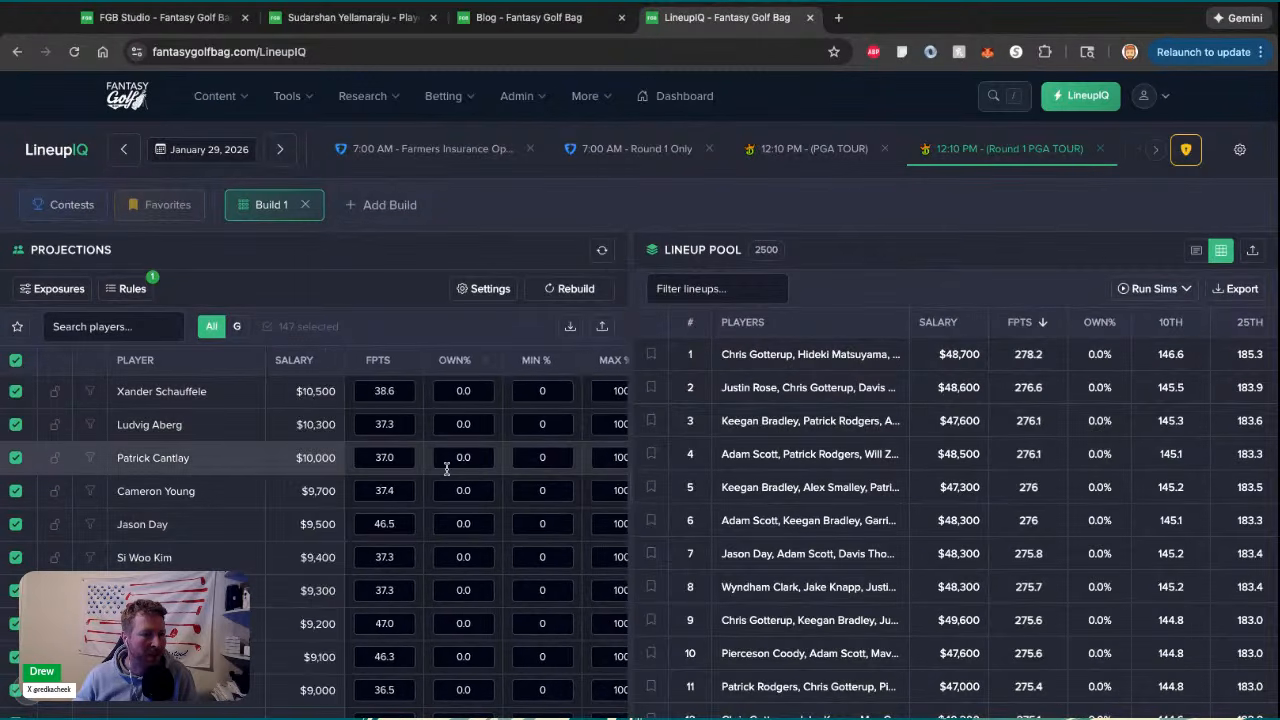
Sort the projections by salary, highest first, and examine the exposure percentages of the golfers down the list
left_click(300, 359)
left_click(300, 359)
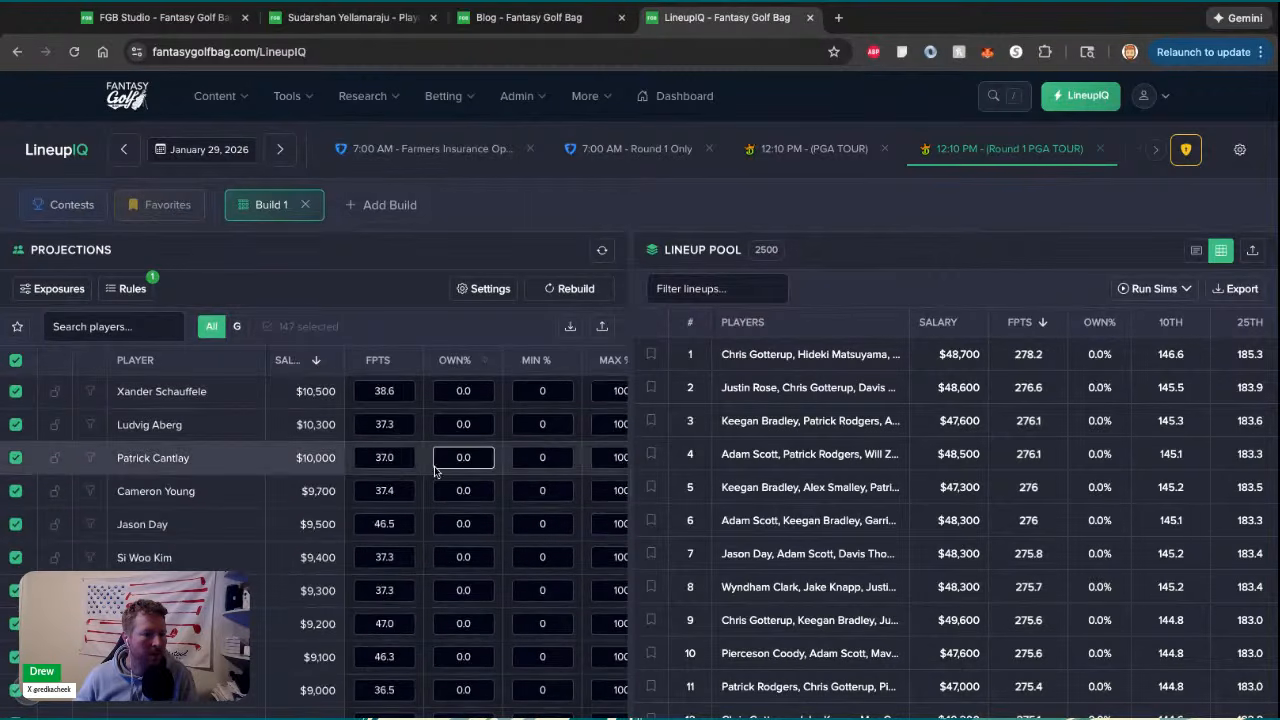
scroll(434, 470, "right", 4)
scroll(470, 490, "down", 5)
scroll(484, 502, "down", 1)
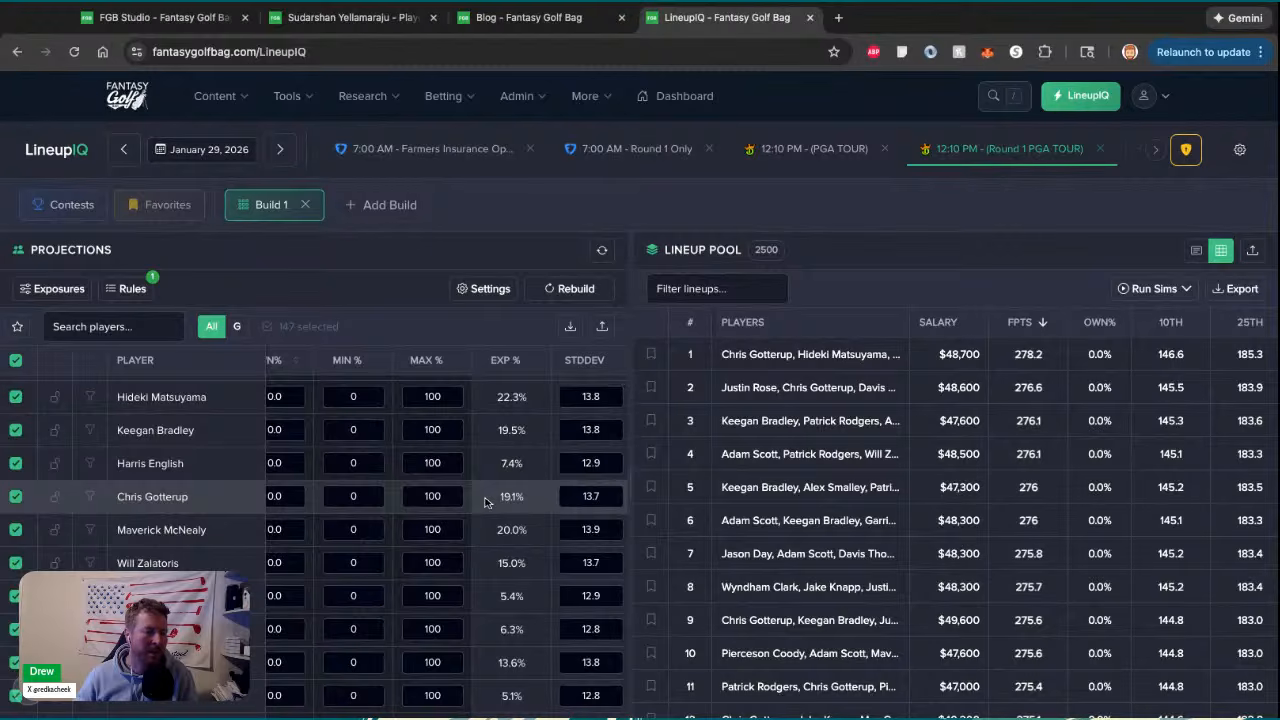
scroll(487, 502, "left", 5)
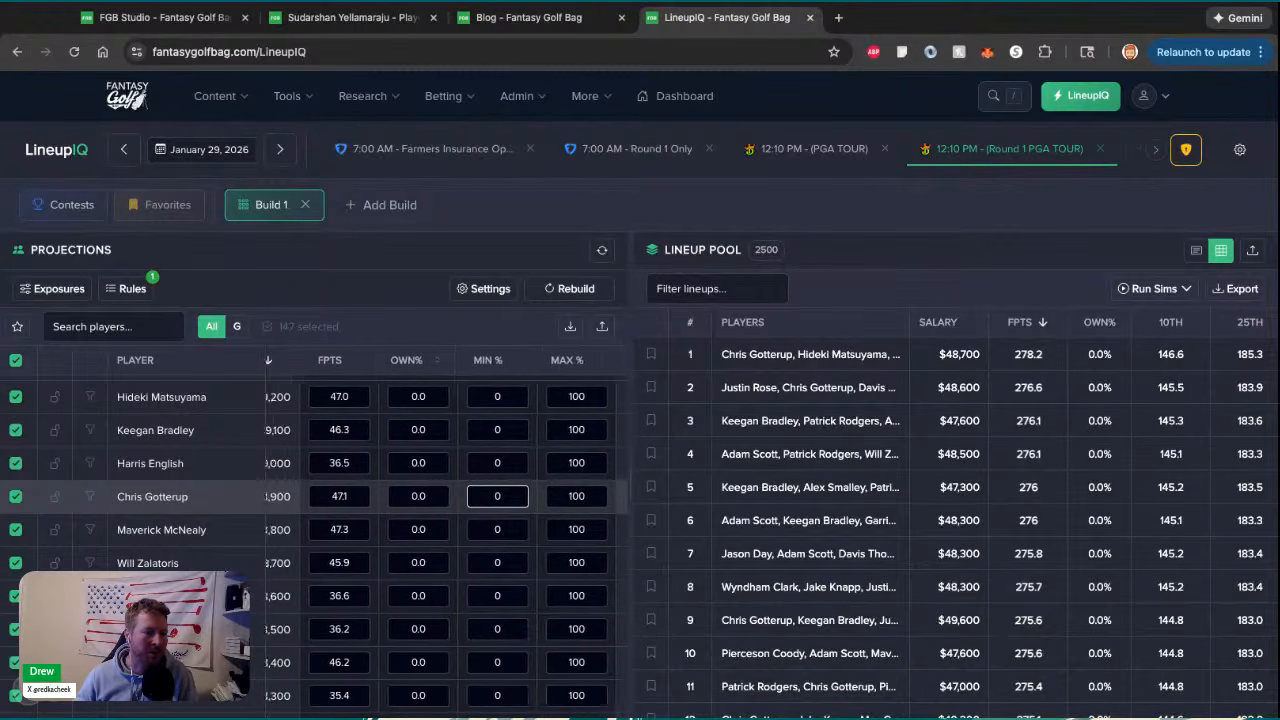
Run a Sims + Portfolio simulation on the lineup pool with a portfolio size of 20
left_click(1187, 292)
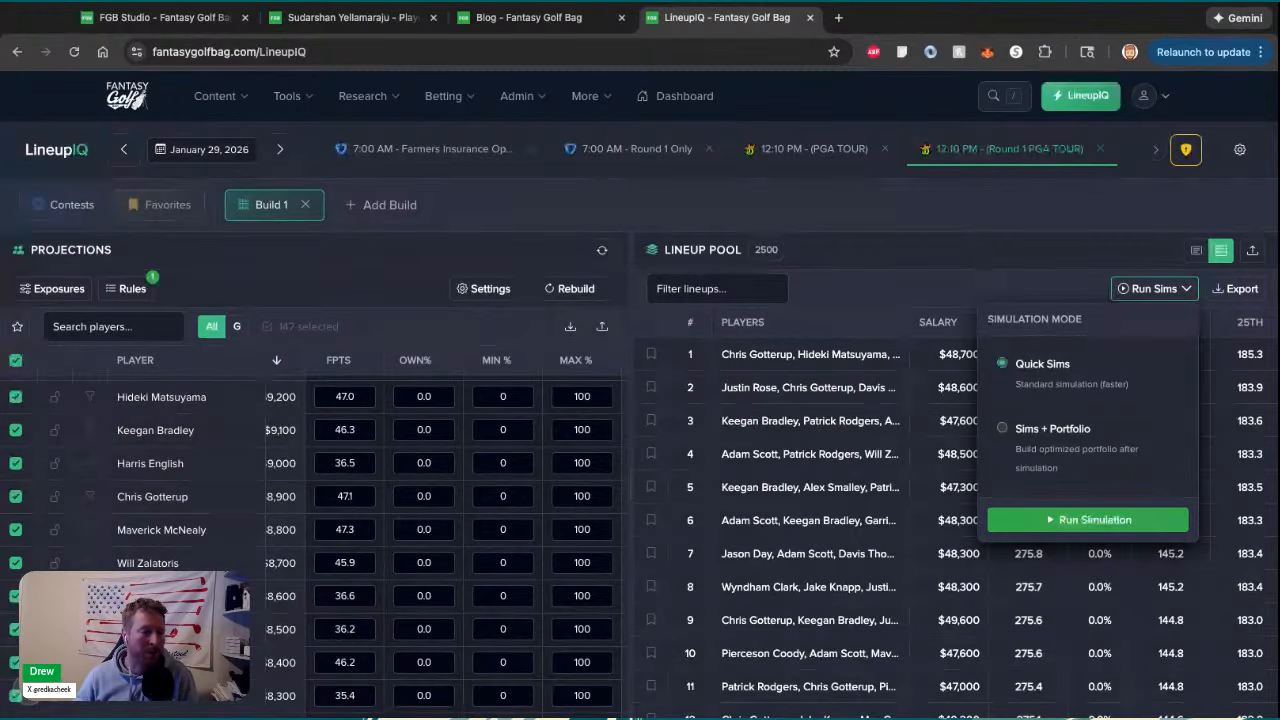
left_click(1050, 440)
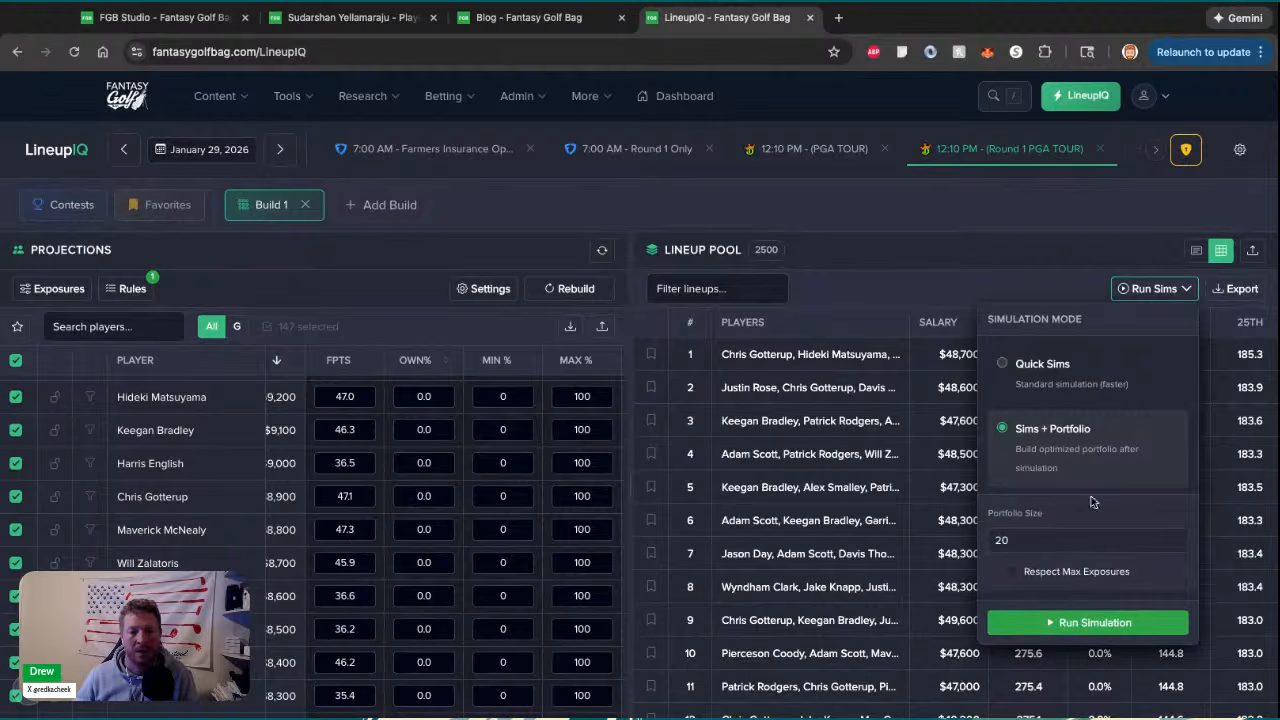
left_click(1090, 622)
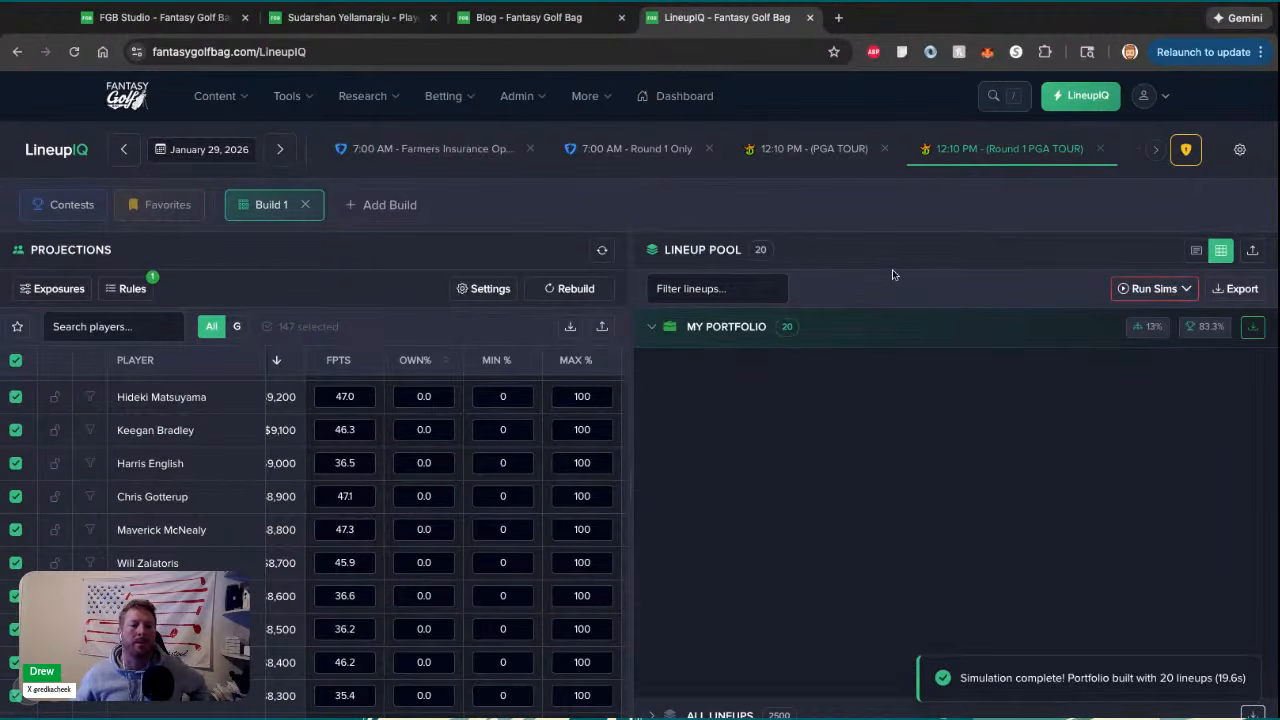
Save the first seven lineups in My Portfolio to favorites
scroll(864, 282, "down", 1)
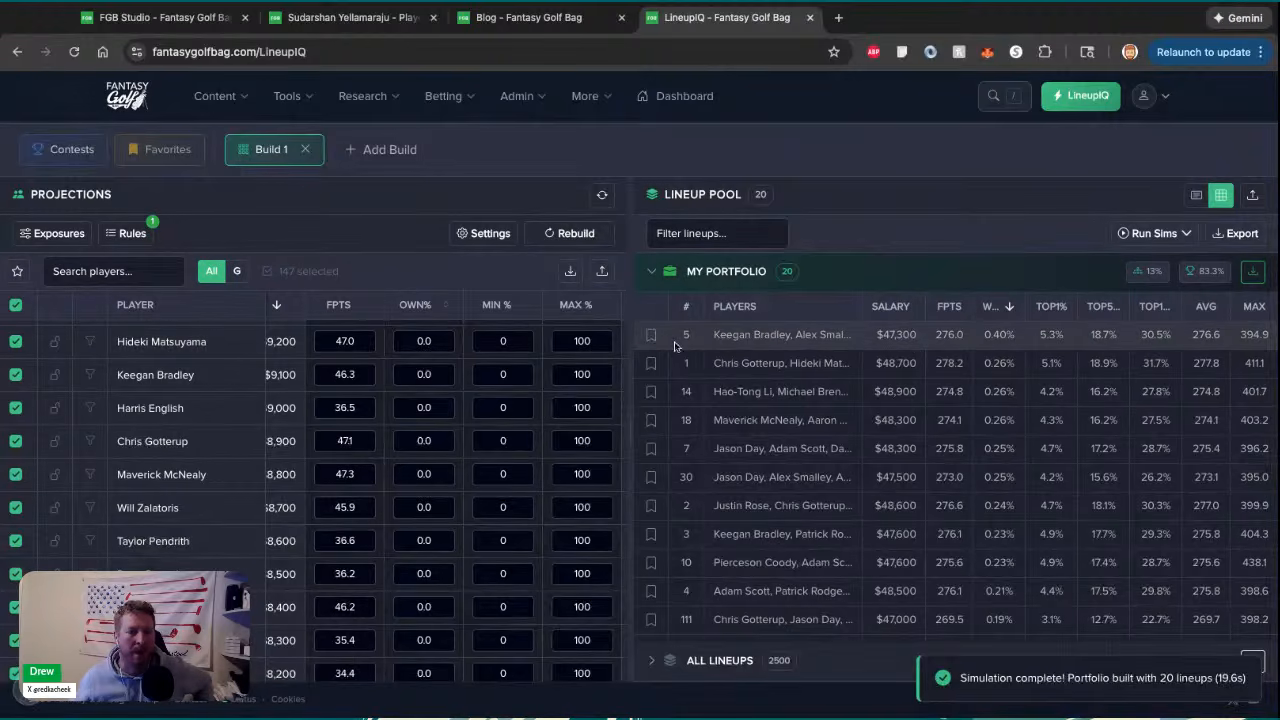
left_click(651, 334)
left_click(651, 363)
left_click(651, 391)
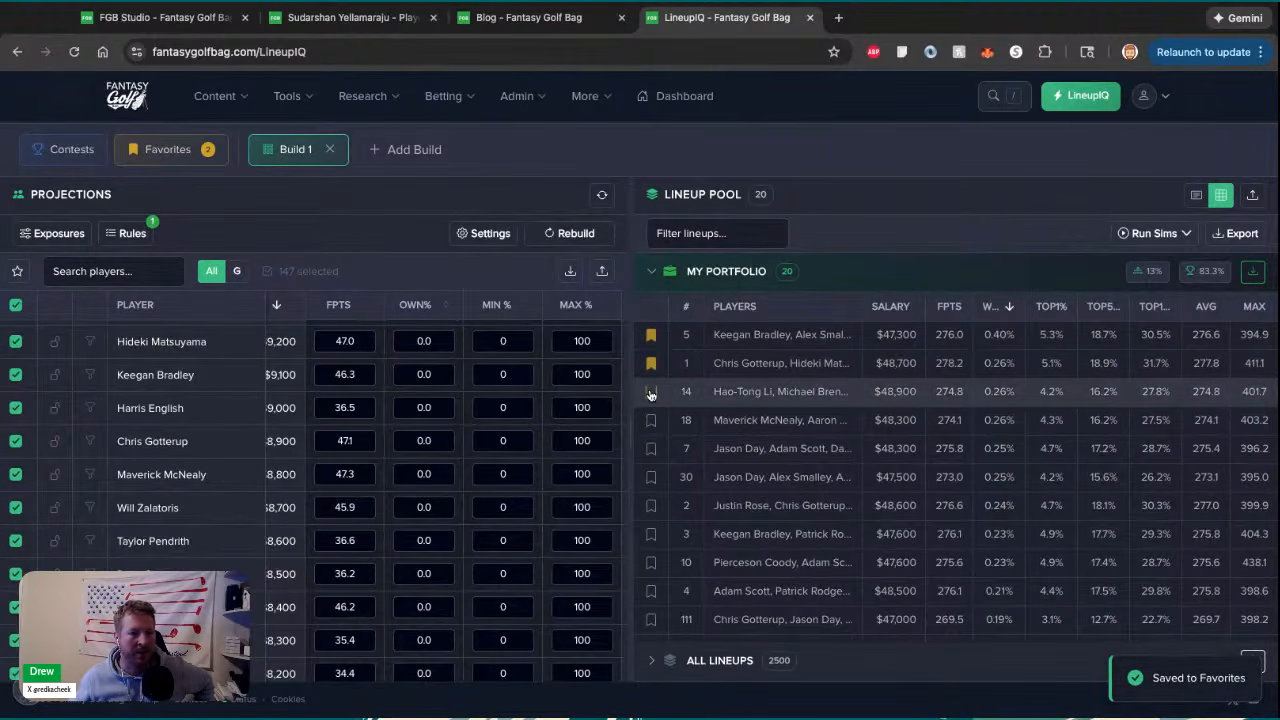
left_click(651, 420)
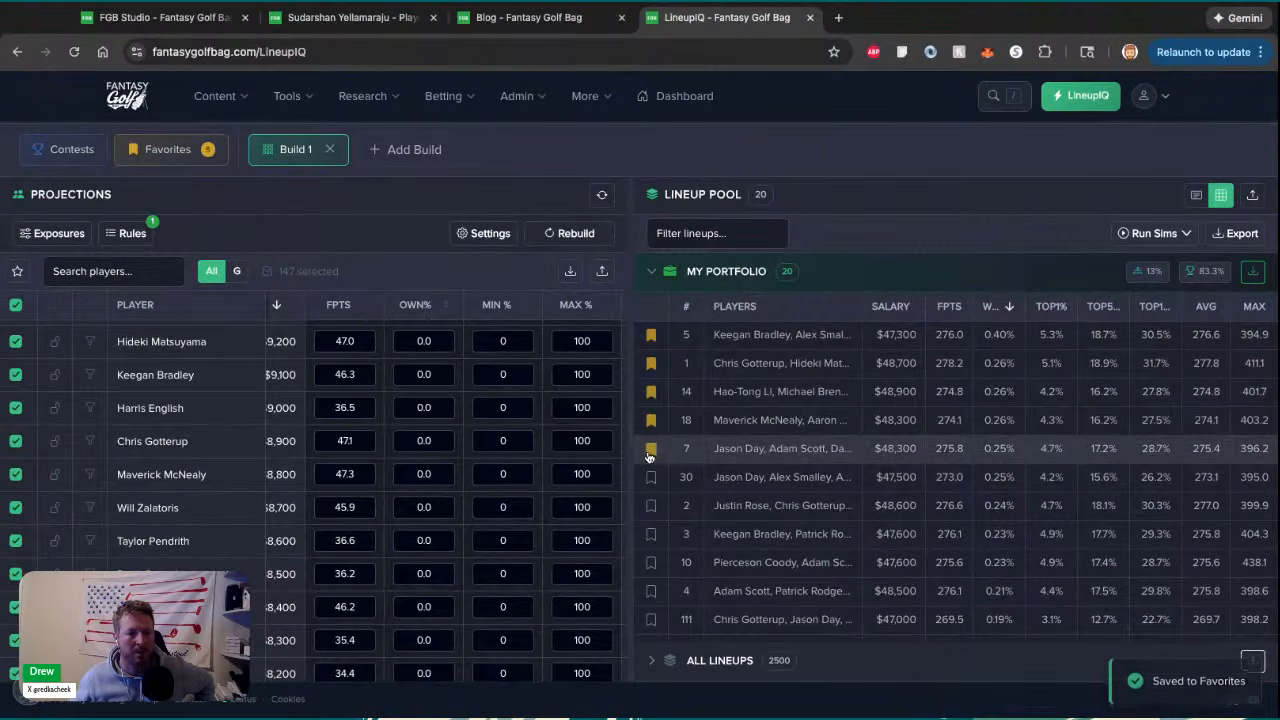
left_click(651, 448)
left_click(651, 477)
left_click(651, 505)
scroll(651, 505, "down", 1)
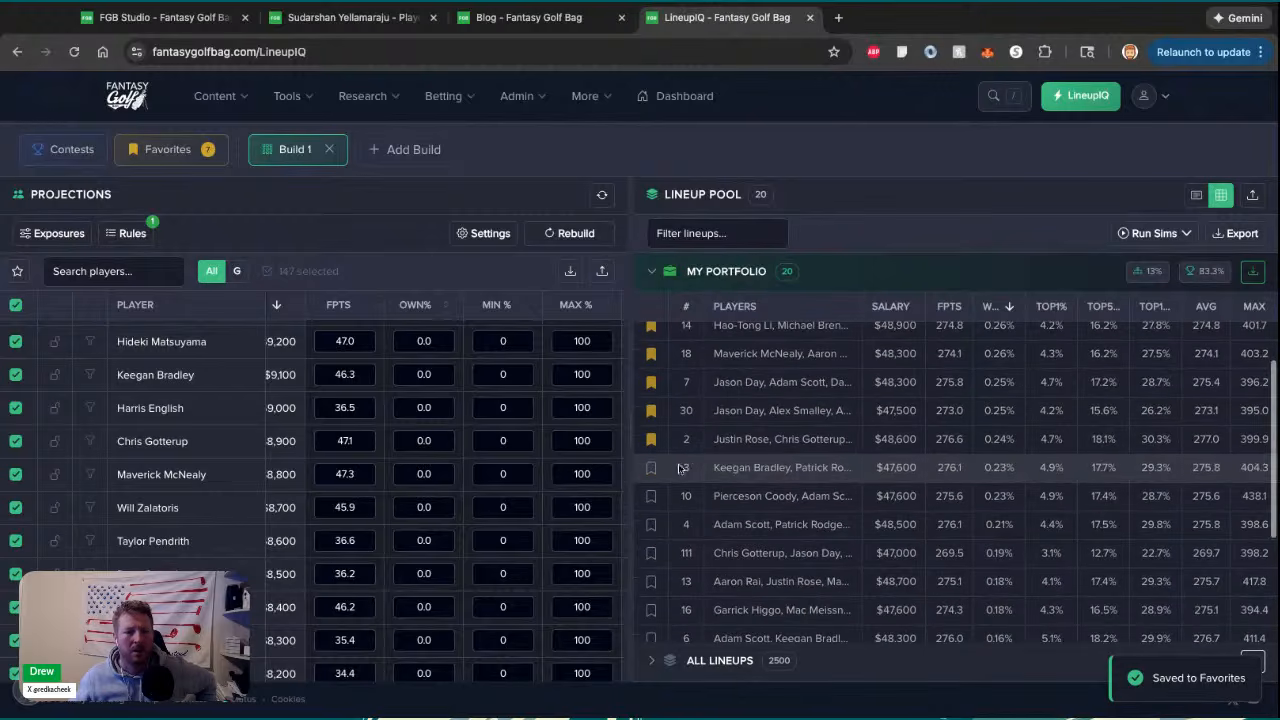
Export the portfolio lineups and import the resulting Round_1_PGA_TOUR_Portfolio_Lineups CSV file into a new build
left_click(1252, 271)
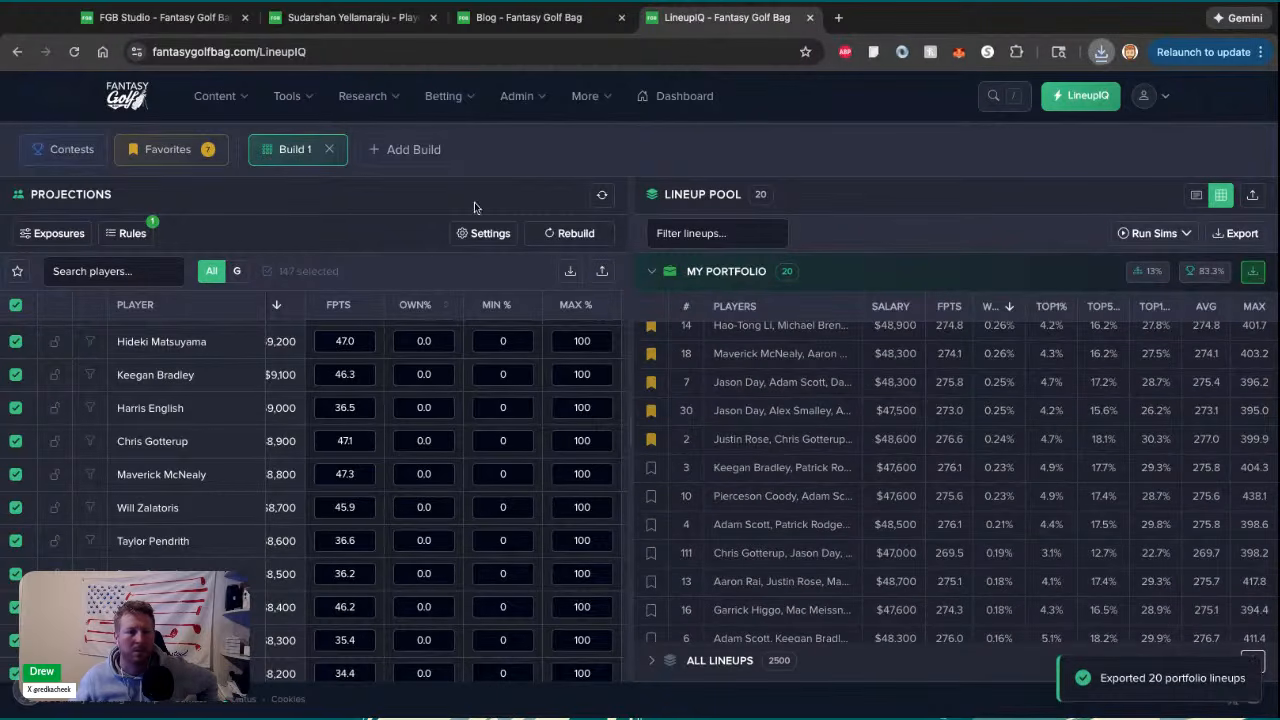
left_click(400, 150)
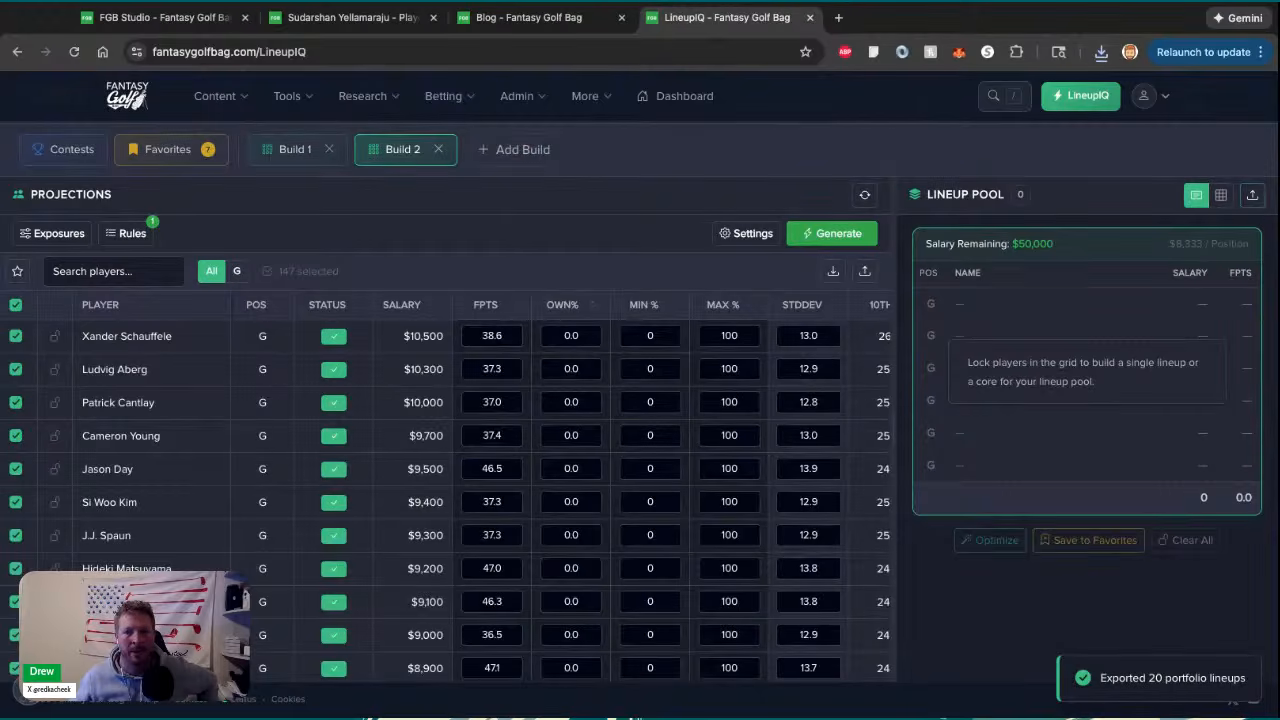
left_click(1256, 203)
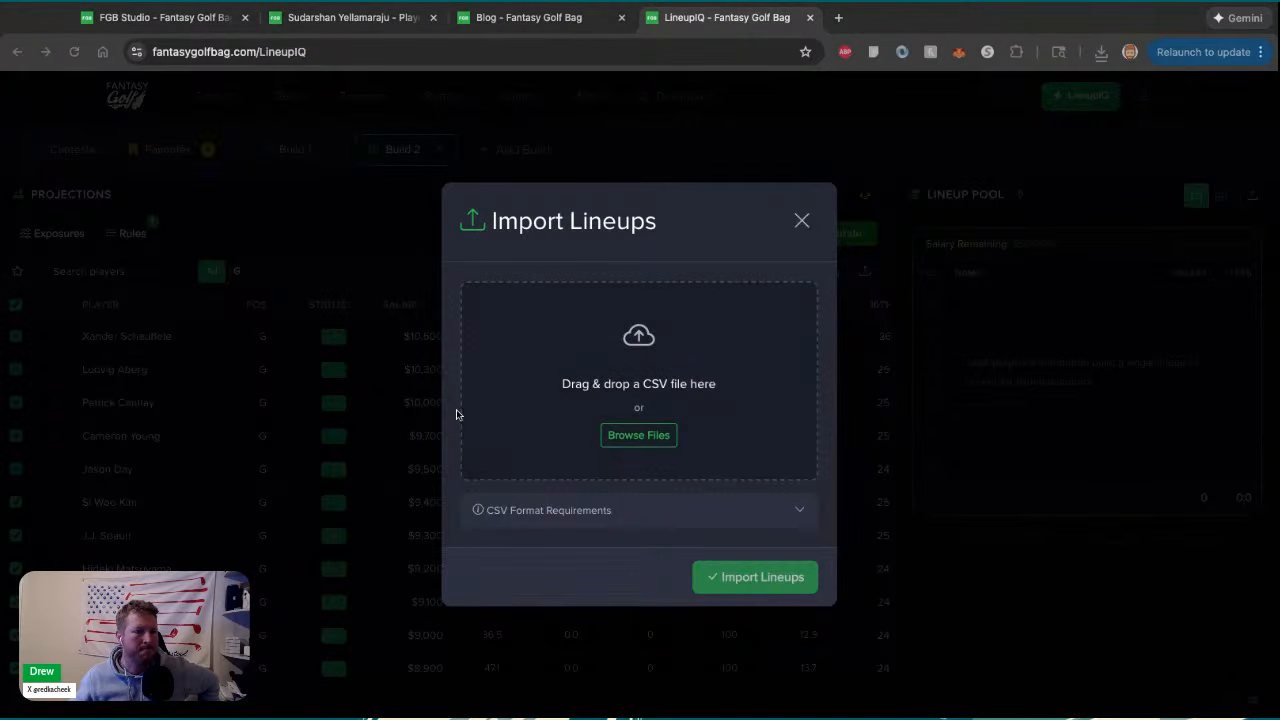
double_click(457, 414)
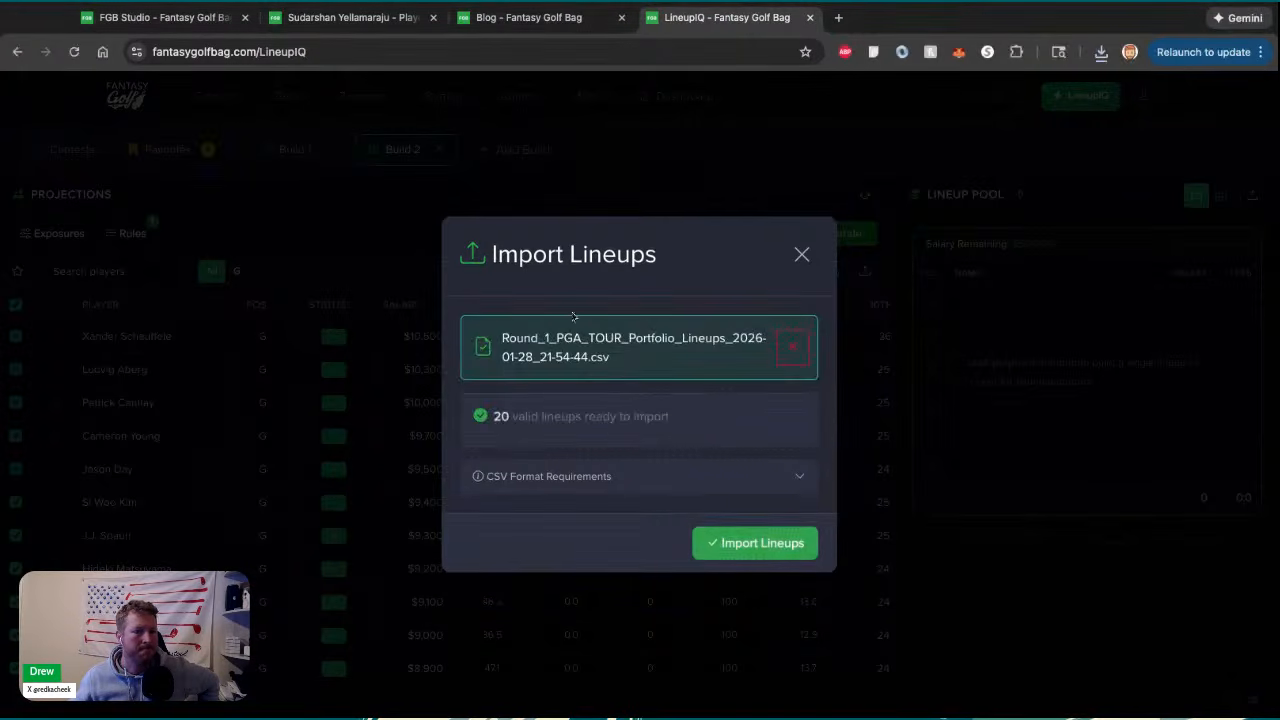
left_click(755, 545)
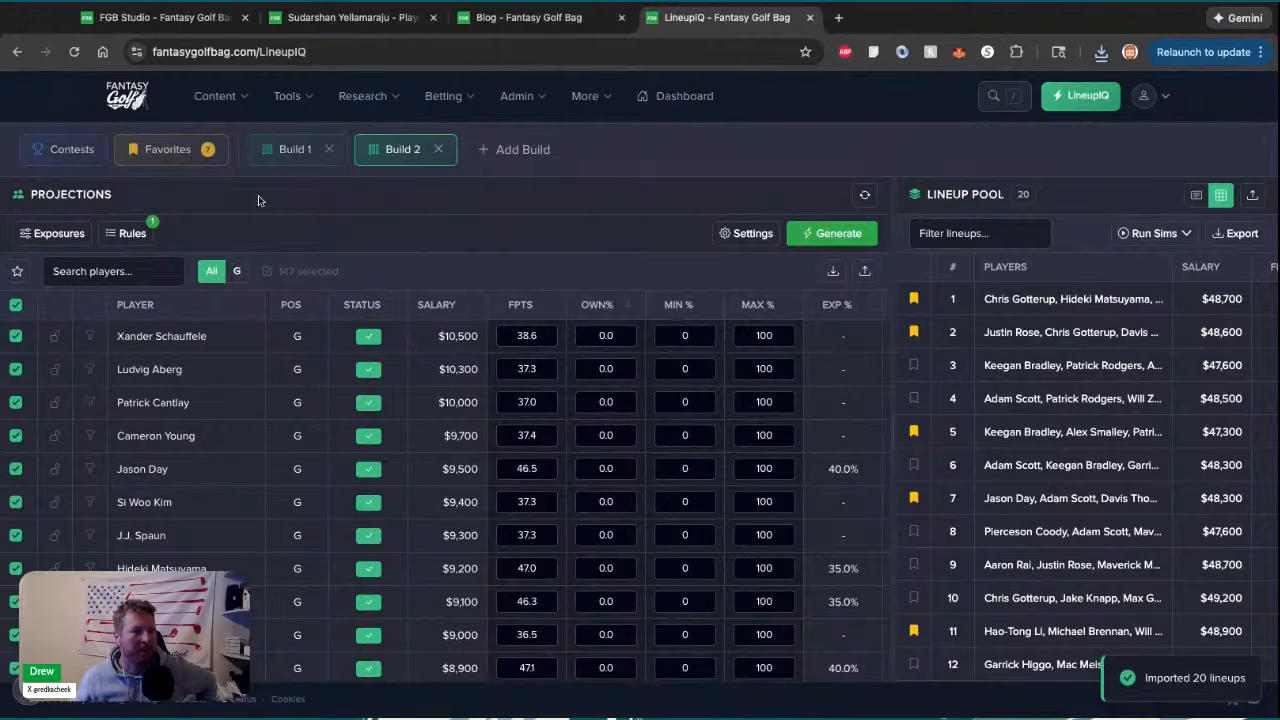
Sort the imported build's projections by exposure percentage, highest first, to review the most-used golfers
scroll(605, 360, "right", 4)
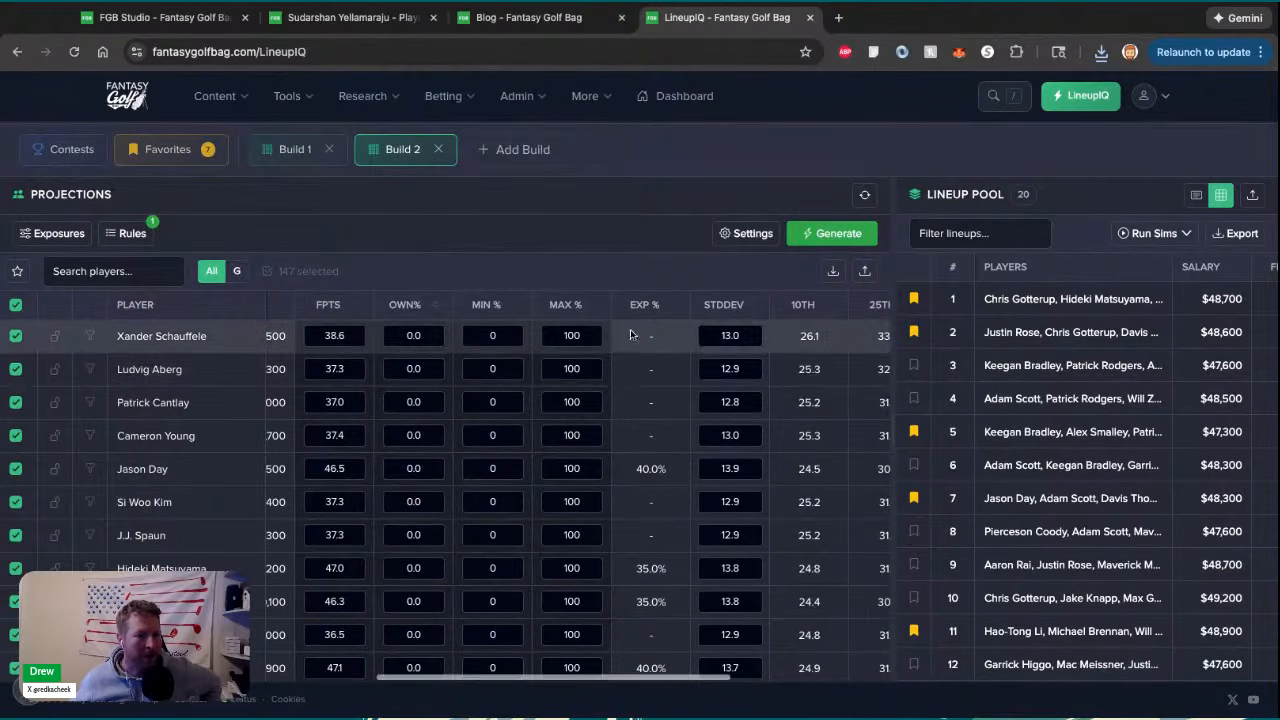
left_click(640, 304)
left_click(640, 304)
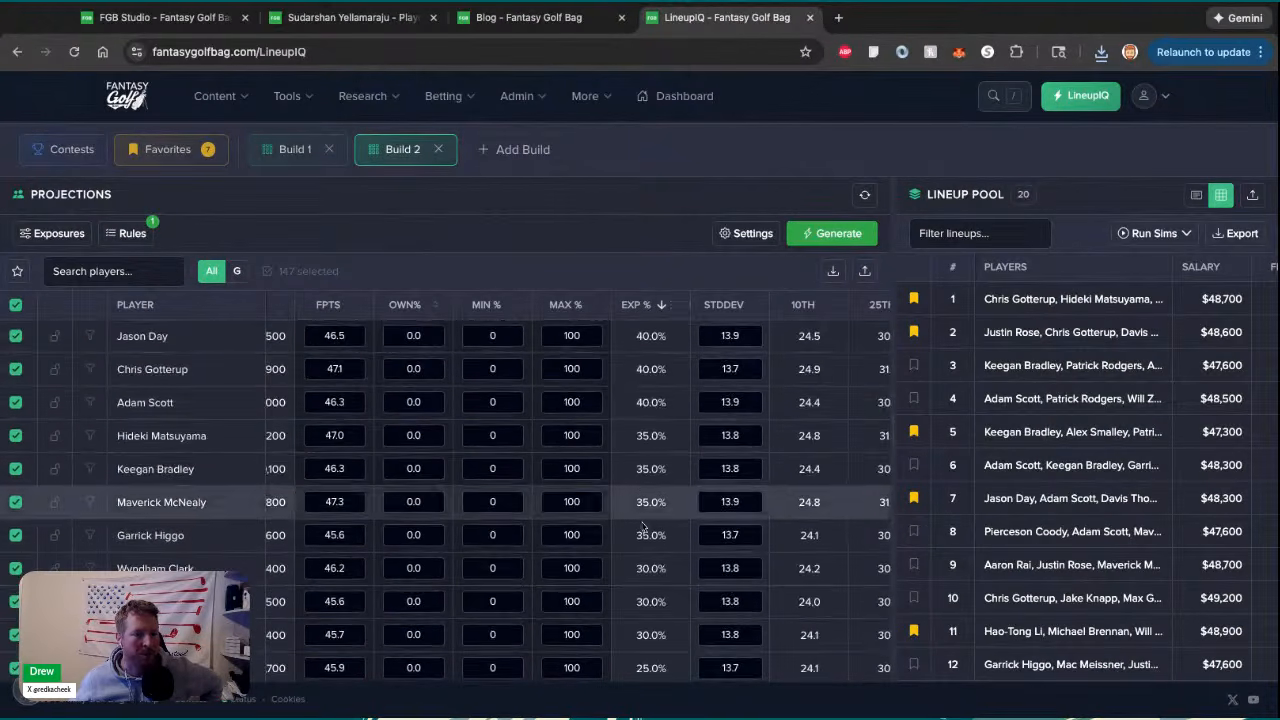
scroll(493, 466, "left", 2)
left_click(493, 468)
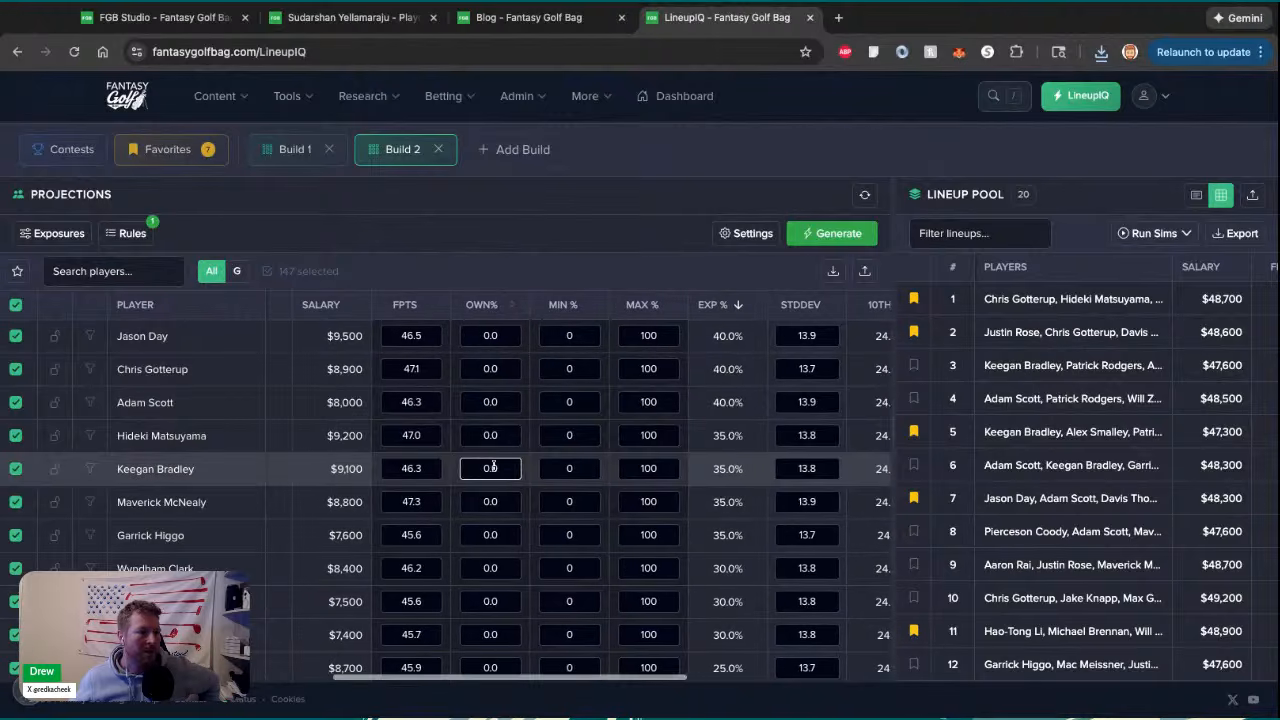
Sort the Build 2 projections by salary, highest first, to review the exposures of the expensive golfers
left_click(322, 308)
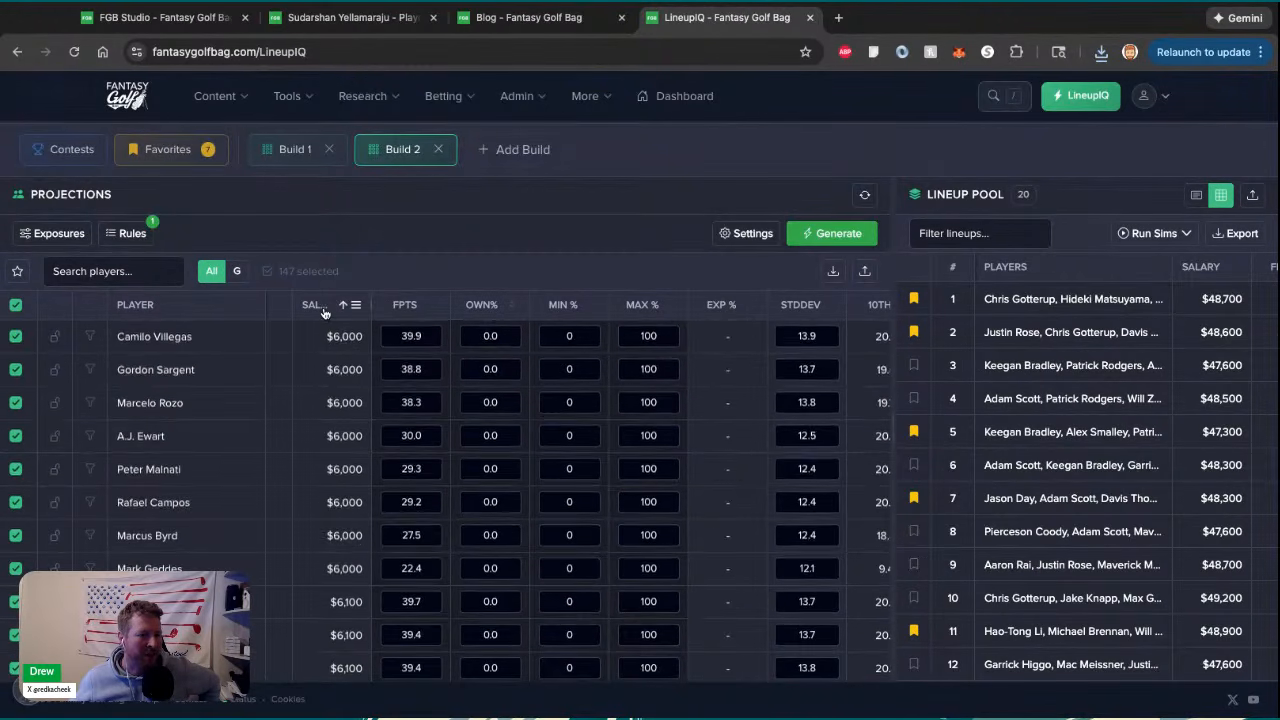
left_click(328, 310)
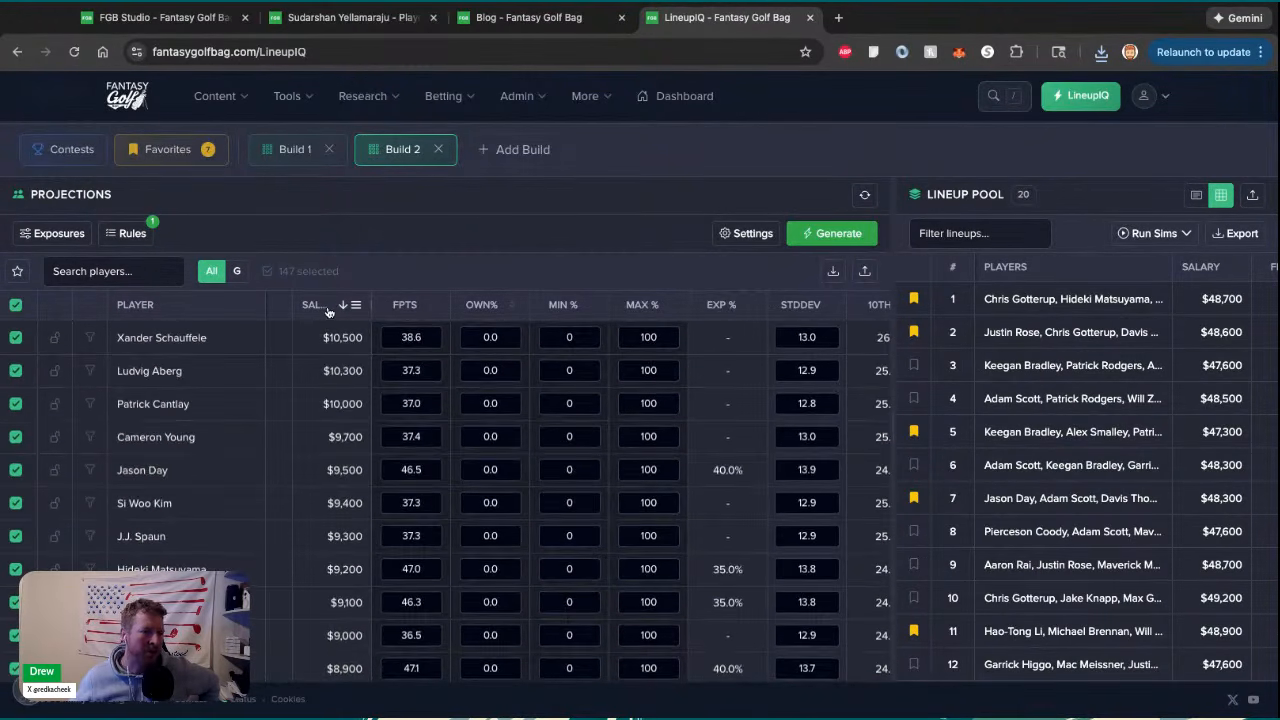
left_click(566, 470)
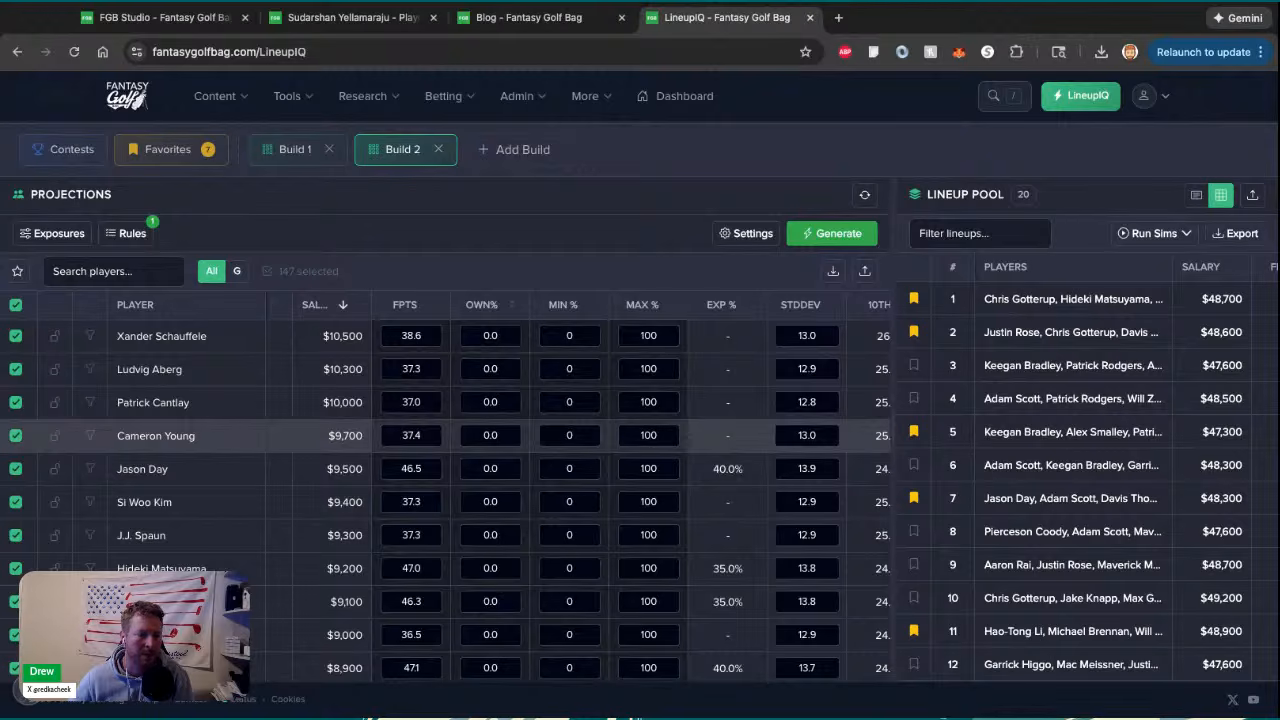
Compare the golfers' exposure percentages in Build 1 with those of the portfolio lineups in Build 2
left_click(295, 150)
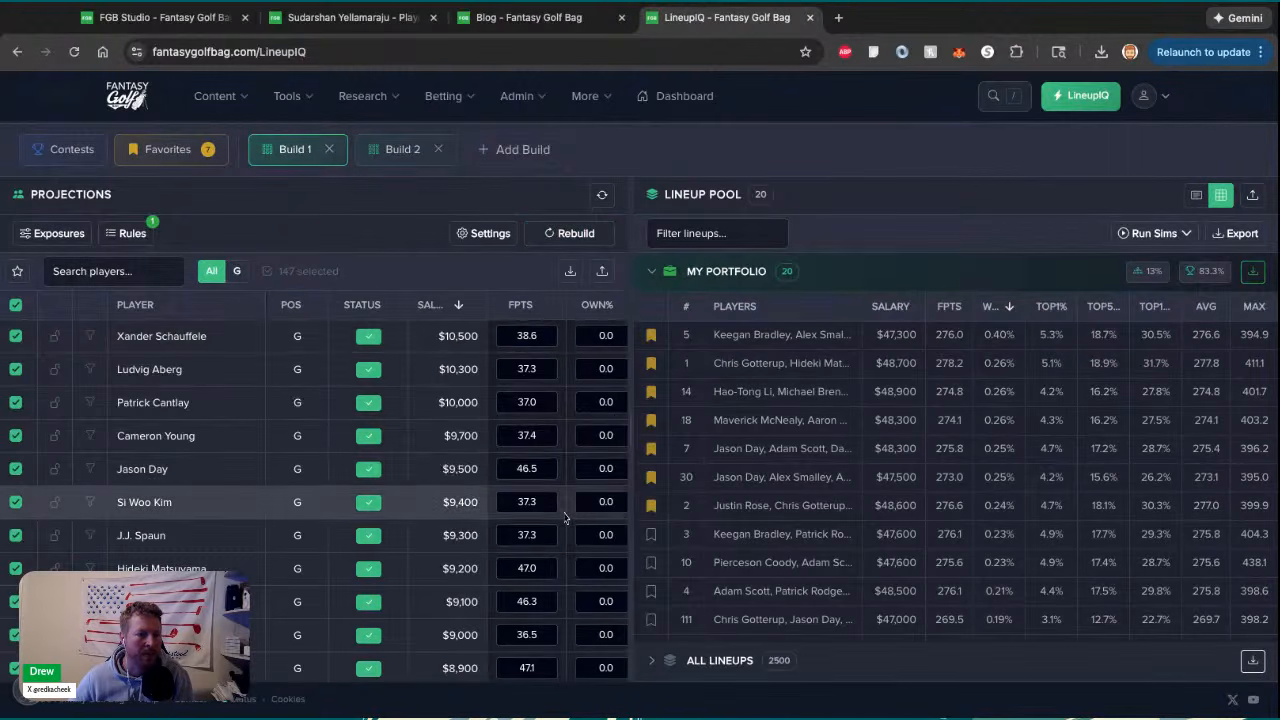
scroll(565, 505, "right", 5)
scroll(565, 518, "right", 2)
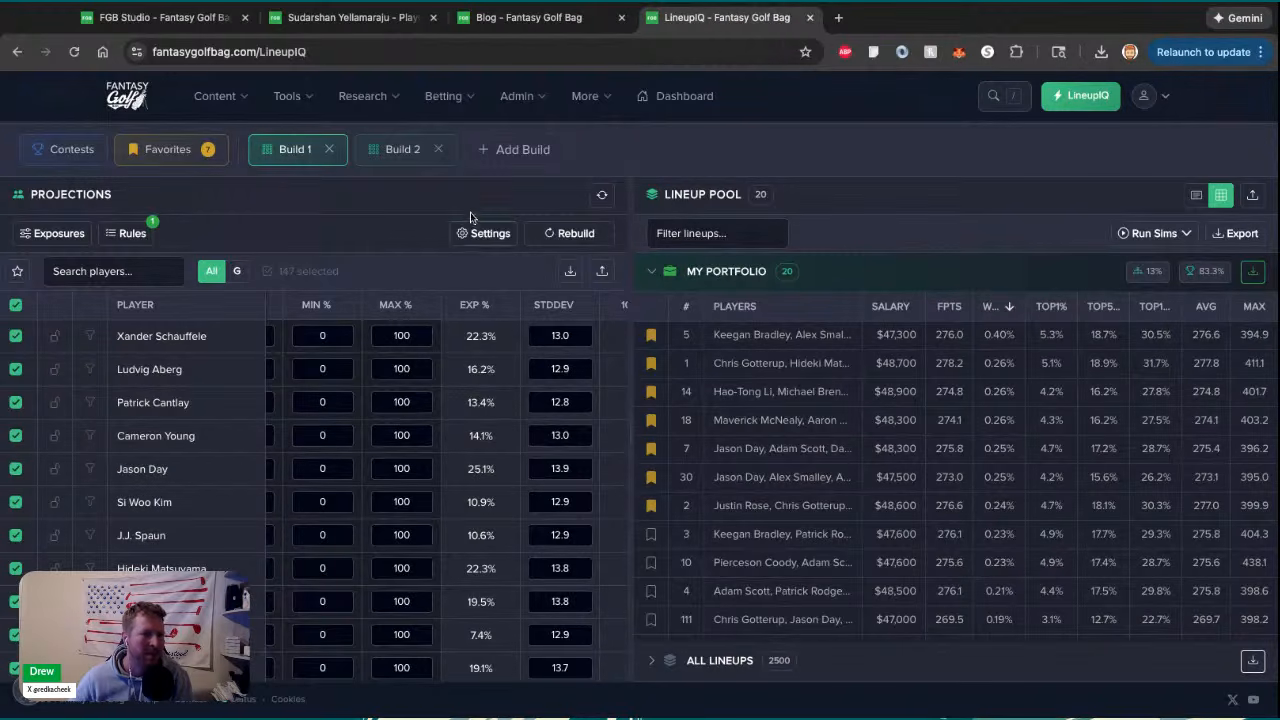
left_click(400, 149)
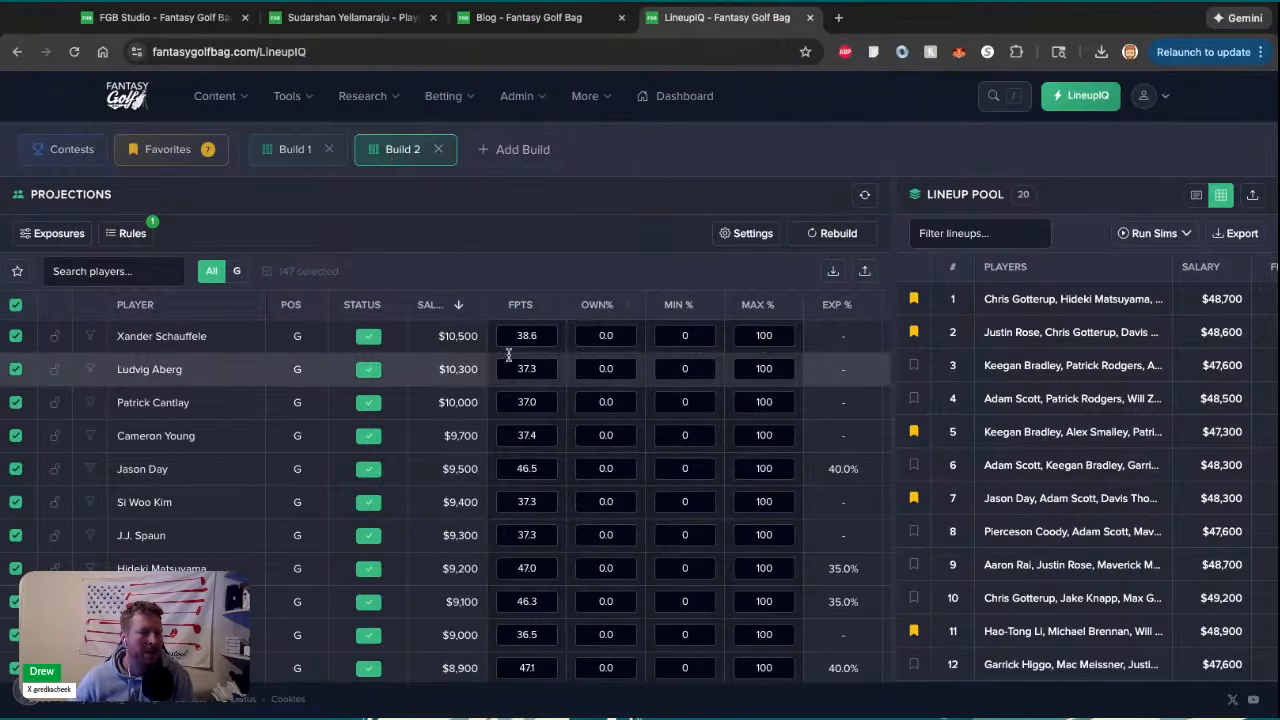
scroll(663, 500, "right", 3)
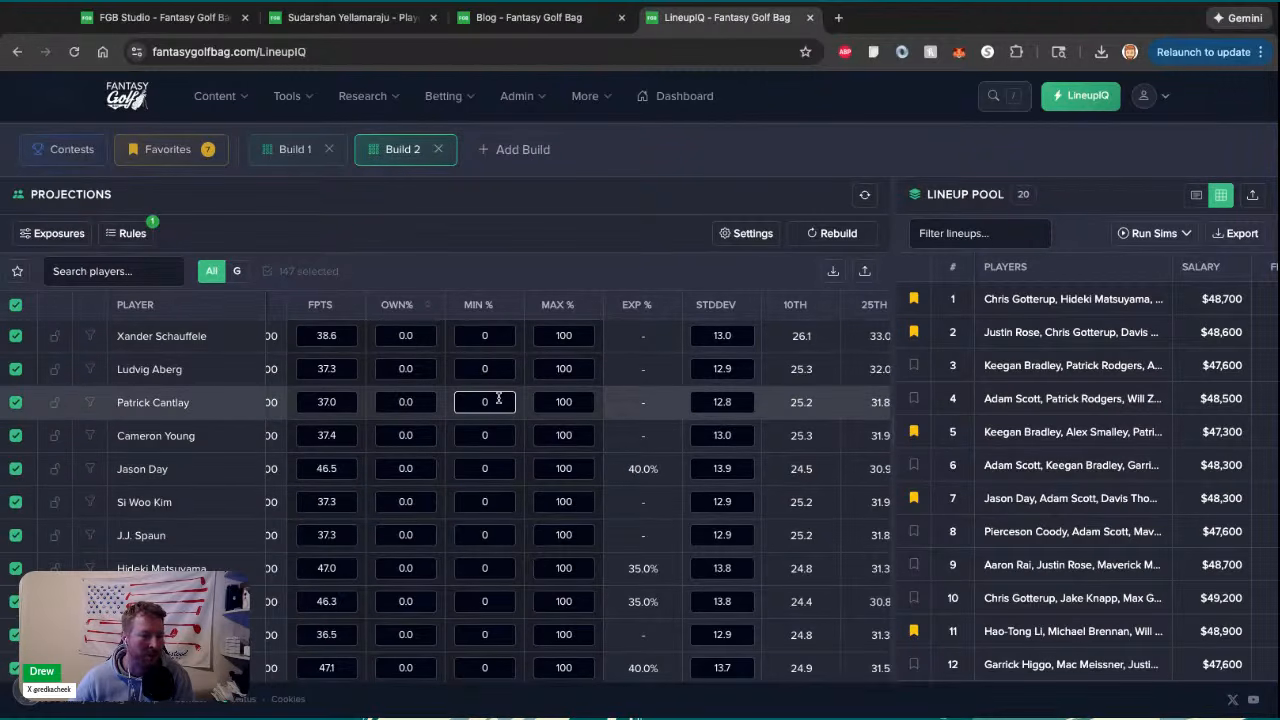
scroll(498, 398, "down", 1)
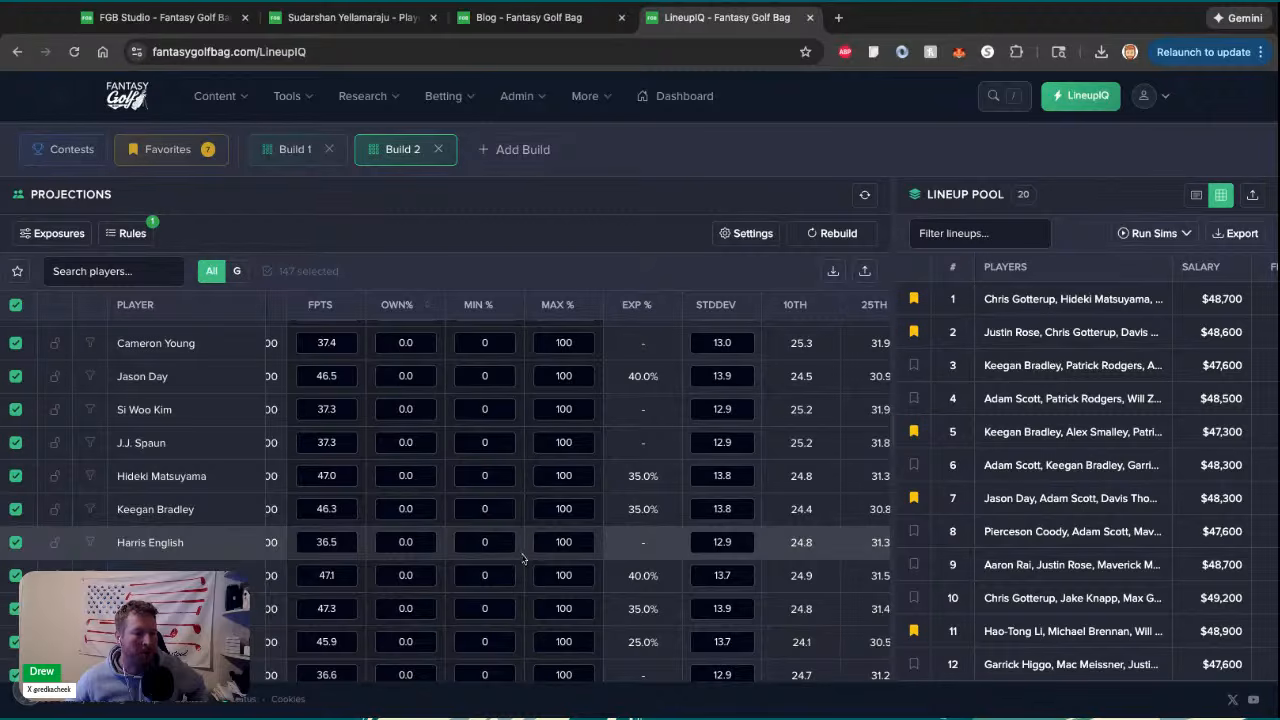
scroll(361, 409, "up", 1)
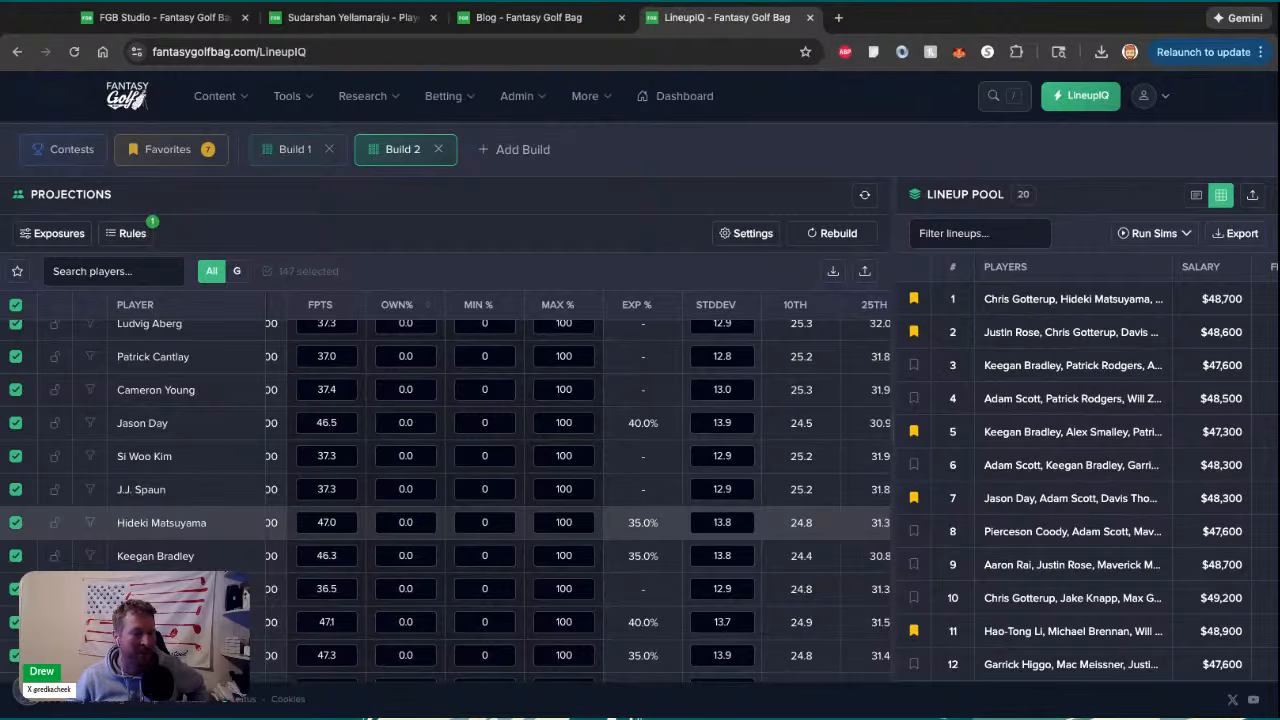
scroll(569, 502, "down", 2)
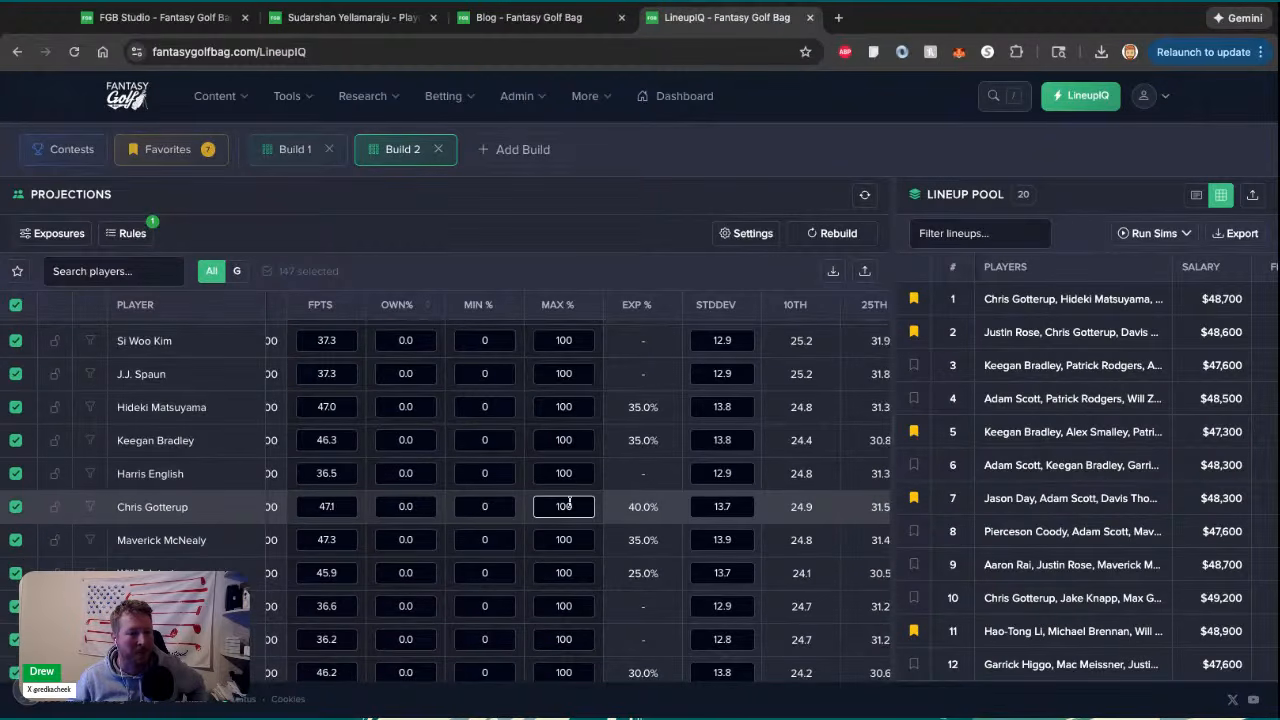
Sort the Build 2 projections by exposure percentage, highest first, and show the salaries beside them
left_click(632, 305)
left_click(632, 305)
scroll(632, 437, "up", 2)
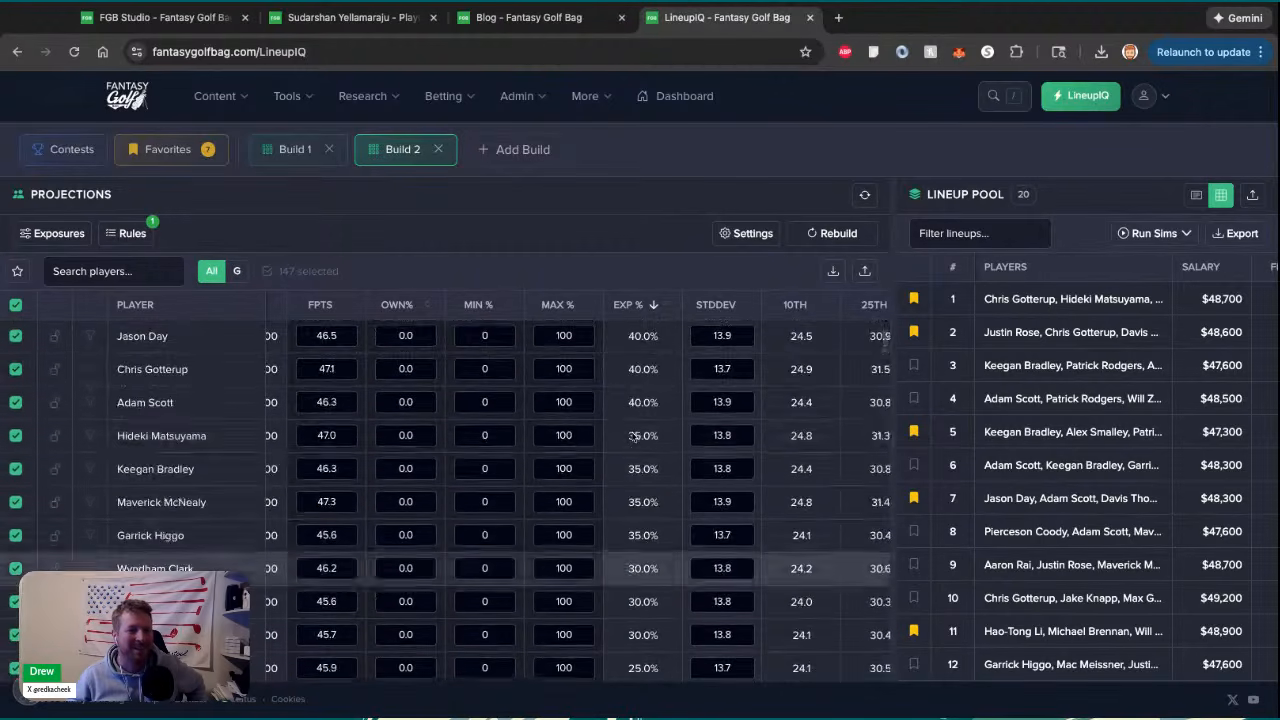
scroll(460, 465, "left", 1)
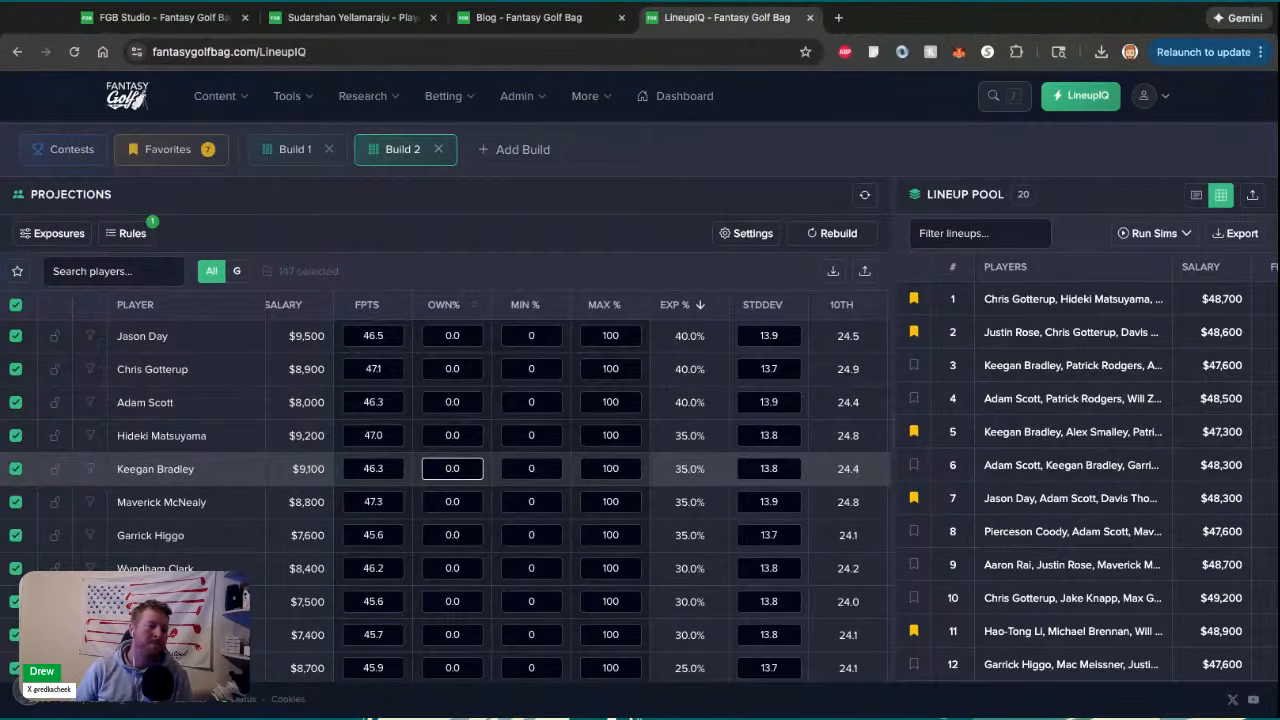
Reorder the Build 2 projections by salary from highest to lowest
left_click(531, 437)
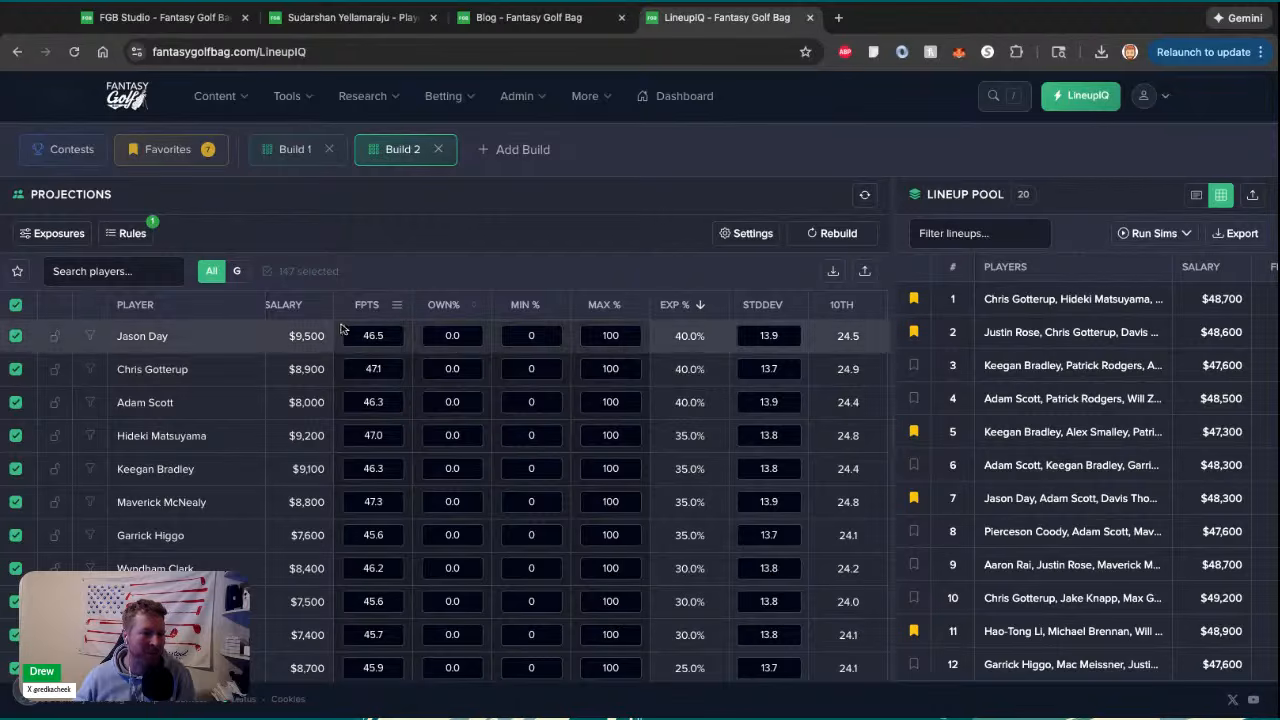
left_click(301, 309)
left_click(301, 309)
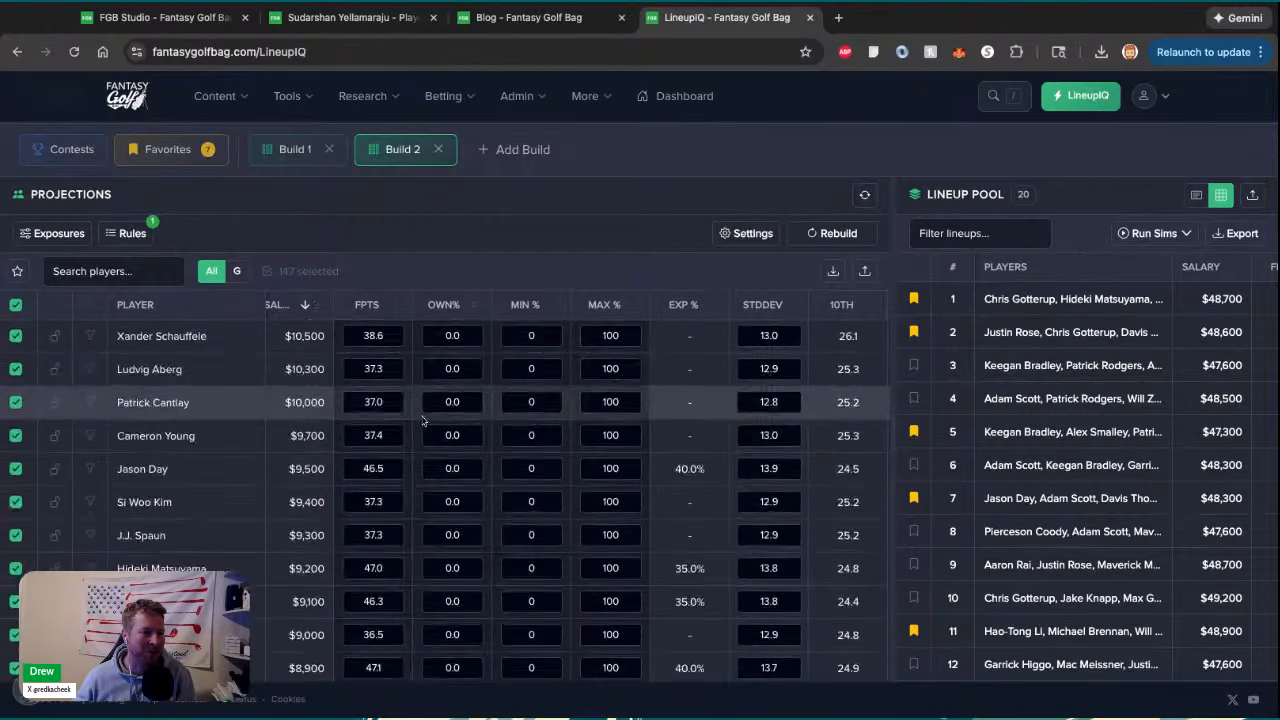
Add another build and paste the copied projection data into its projections import
scroll(320, 420, "up", 1)
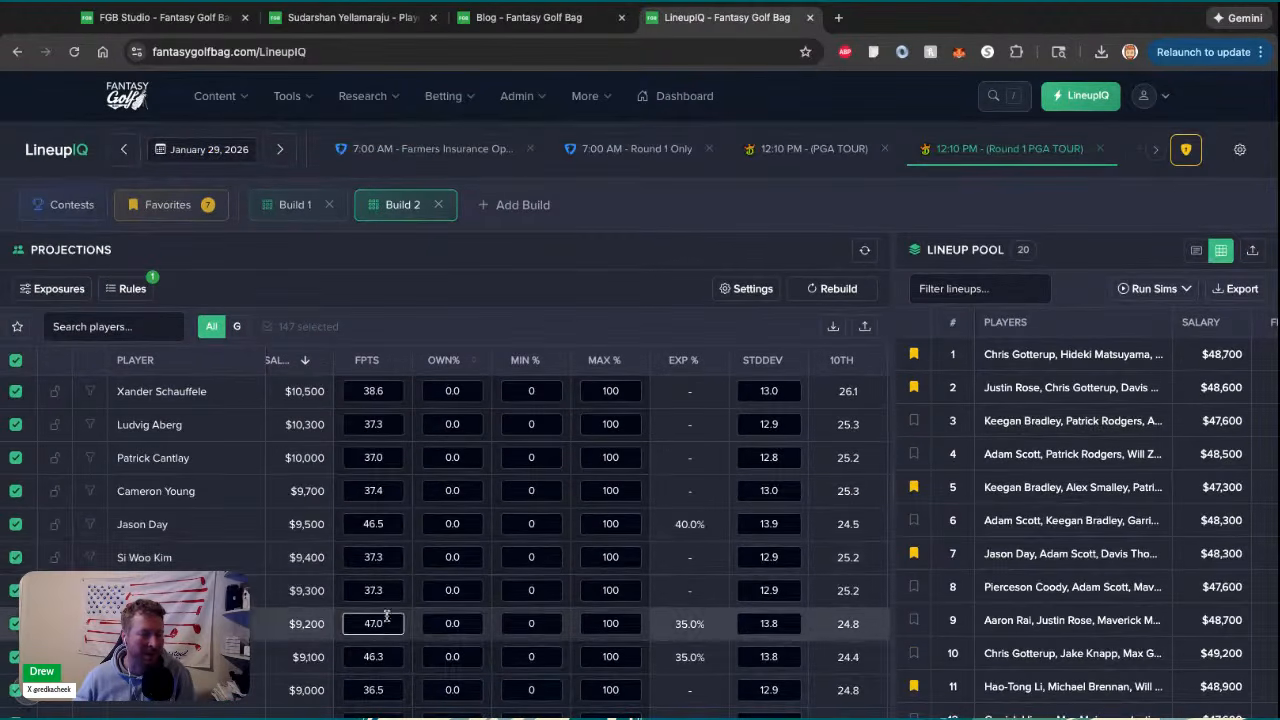
left_click(500, 208)
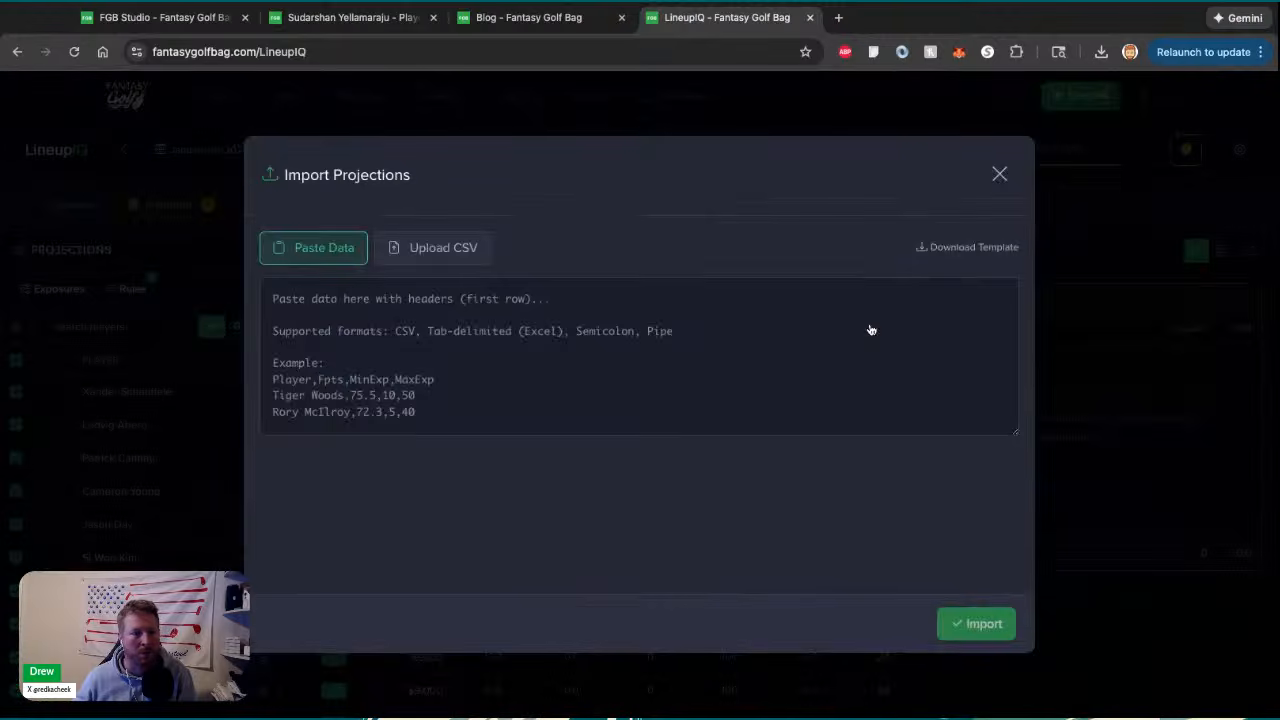
left_click(865, 326)
left_click(438, 322)
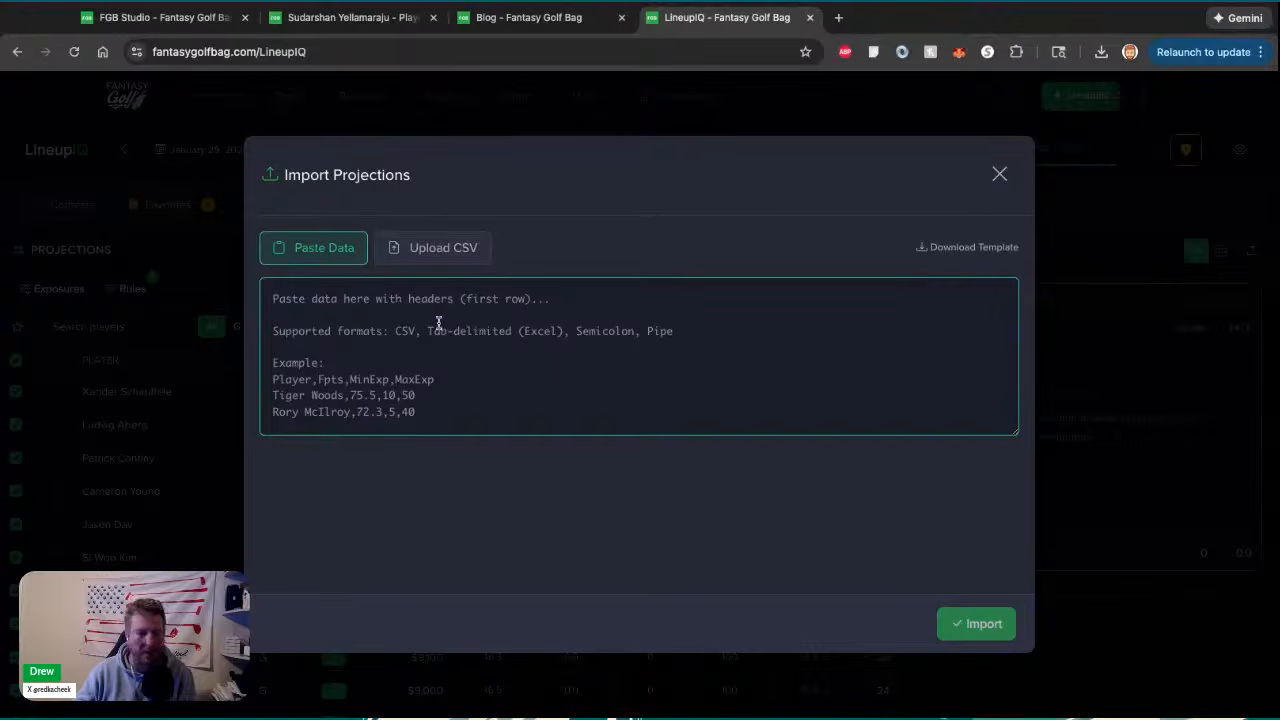
key("ctrl+v")
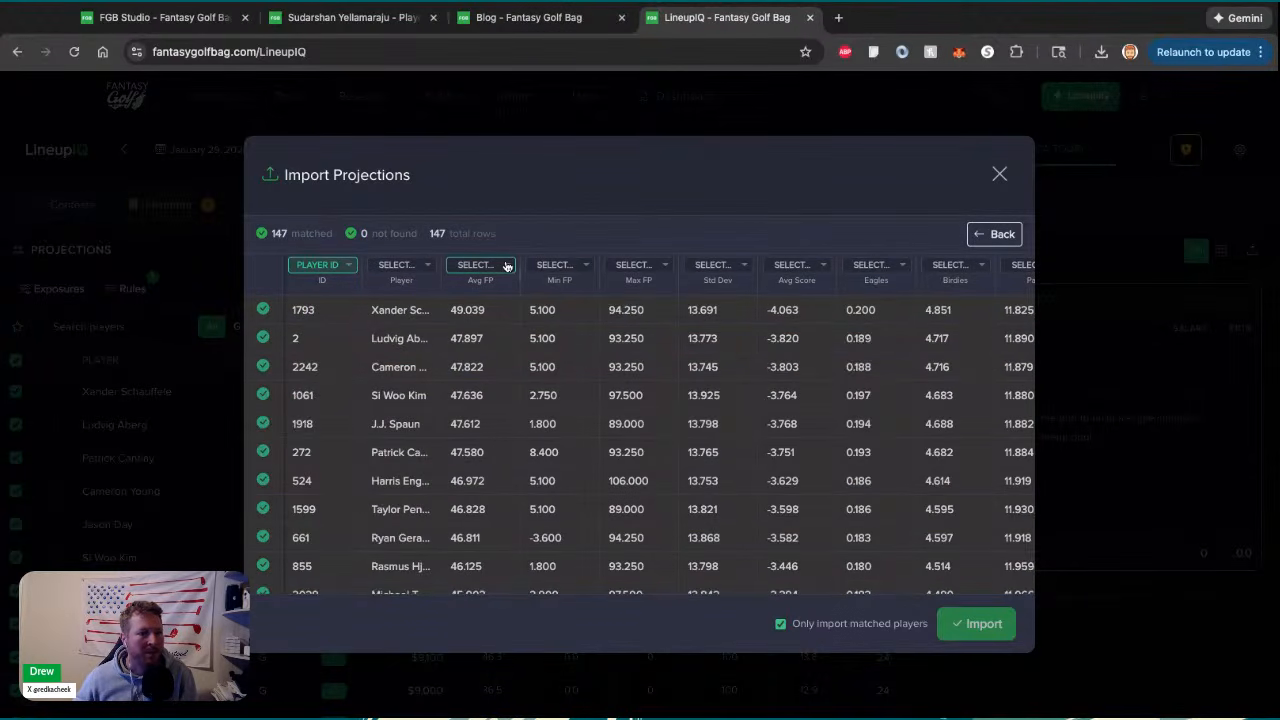
Map the Avg FP column to Fpts and the Std Dev column to StdDev for the projections import
left_click(507, 265)
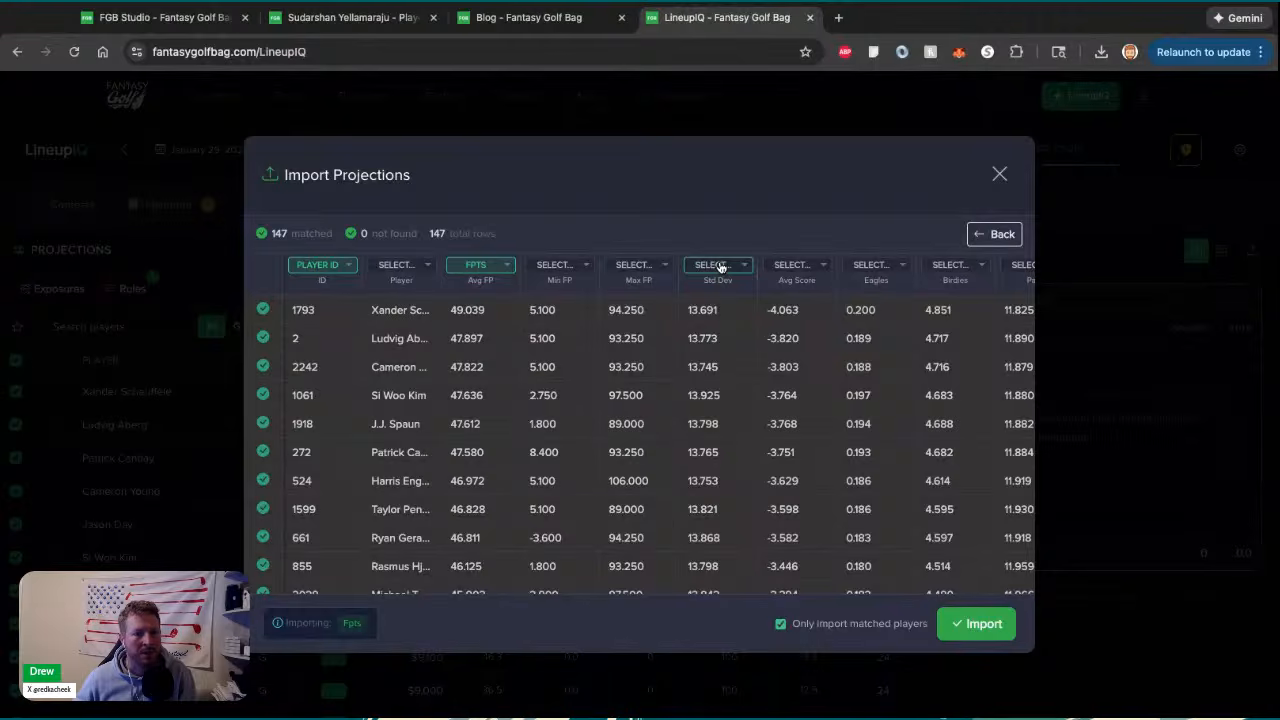
left_click(720, 265)
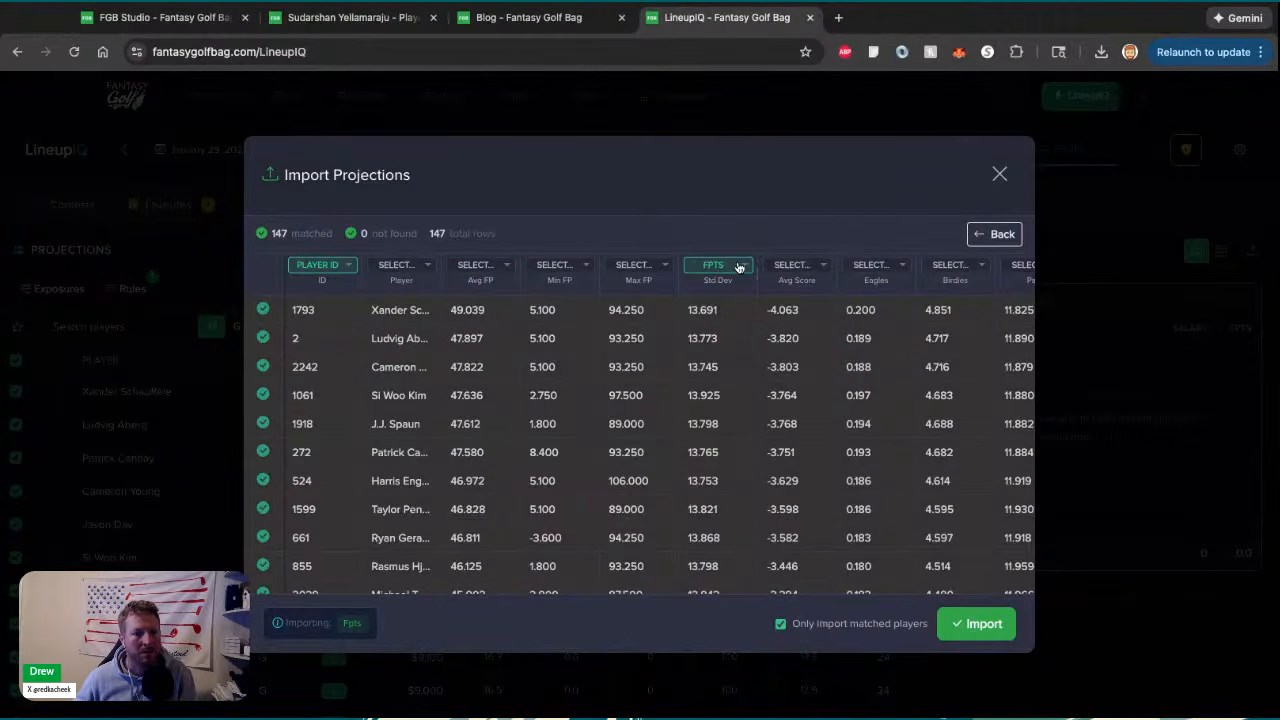
left_click(739, 267)
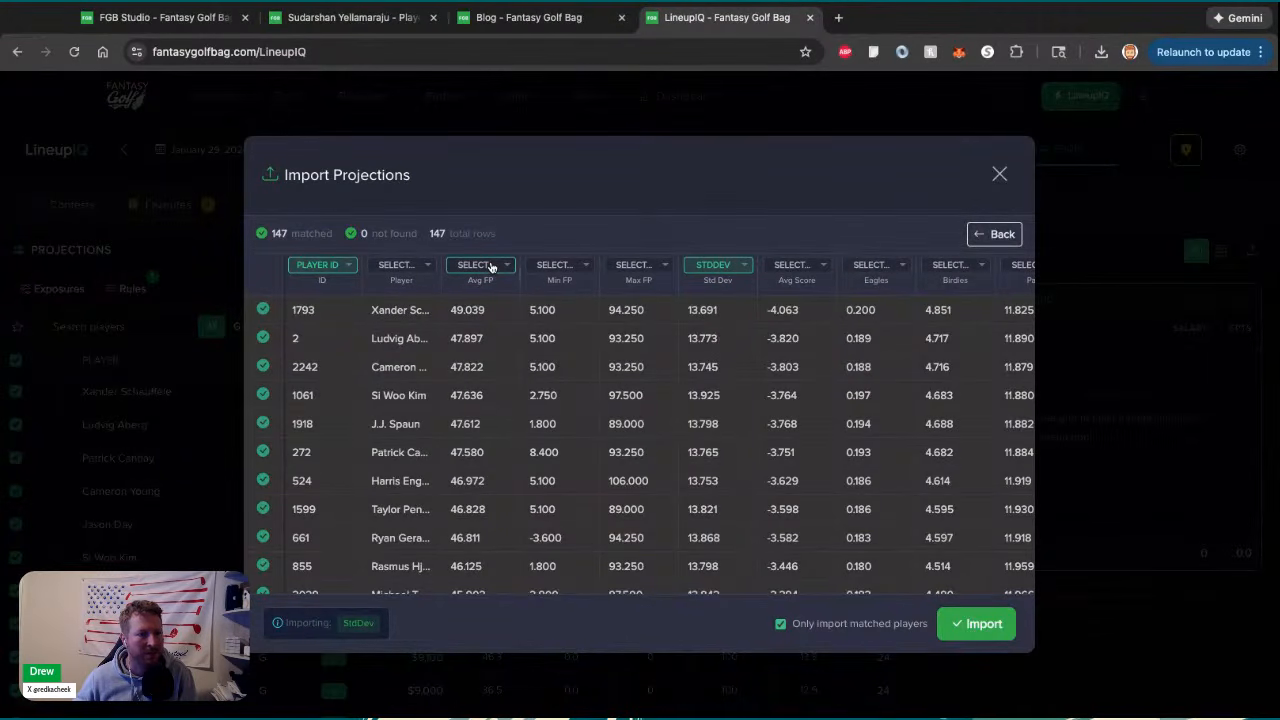
left_click(491, 345)
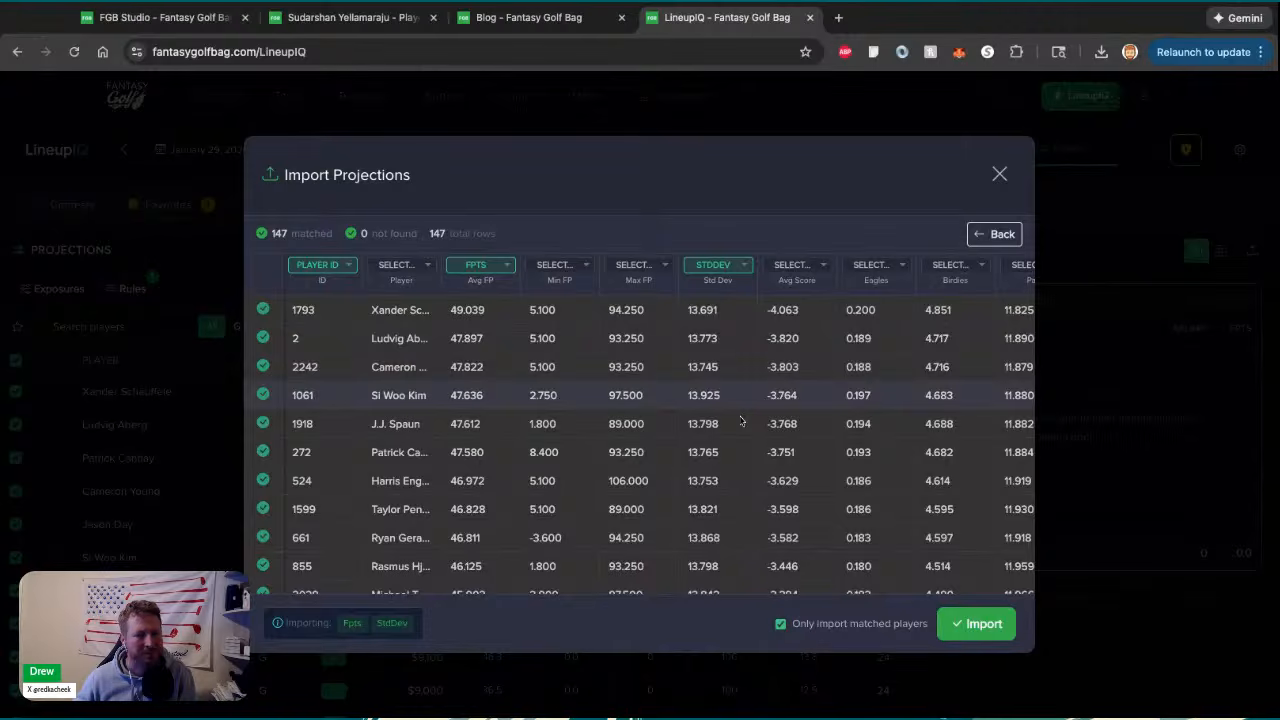
scroll(745, 424, "right", 2)
scroll(800, 430, "left", 2)
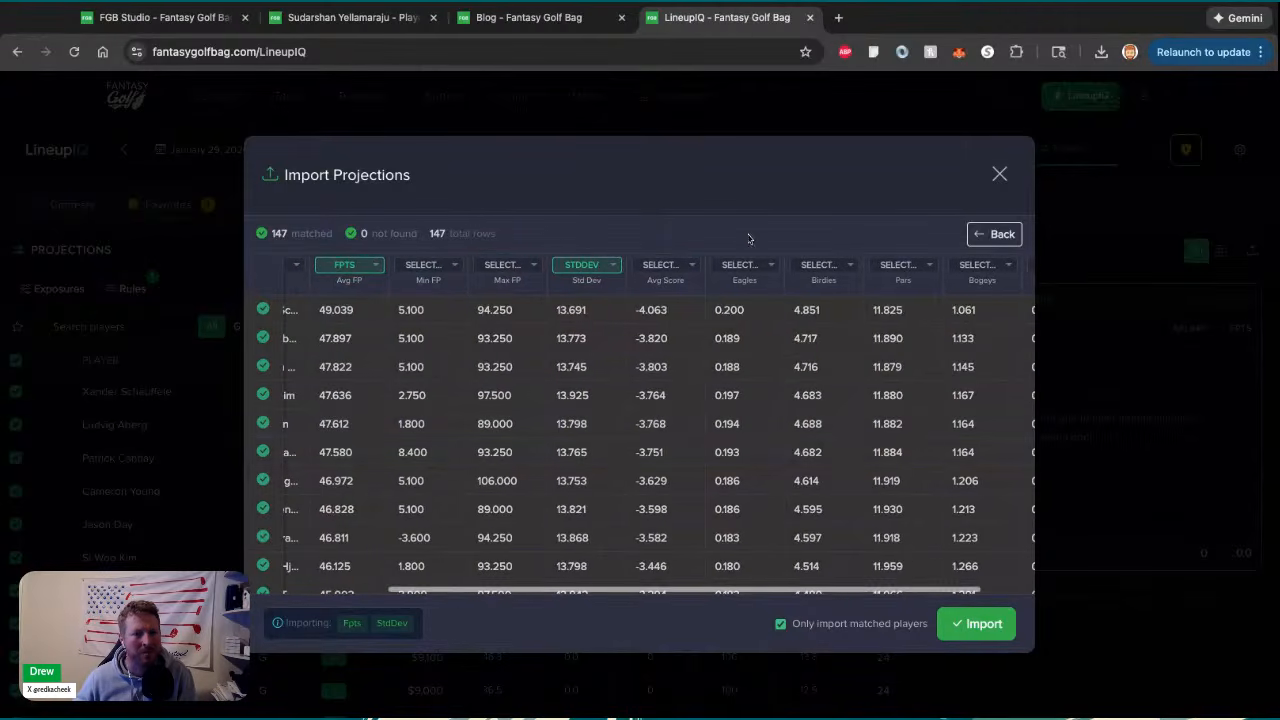
Import the mapped Fpts and StdDev projections for matched players into Build 3 and compare them with Build 2
scroll(845, 452, "left", 4)
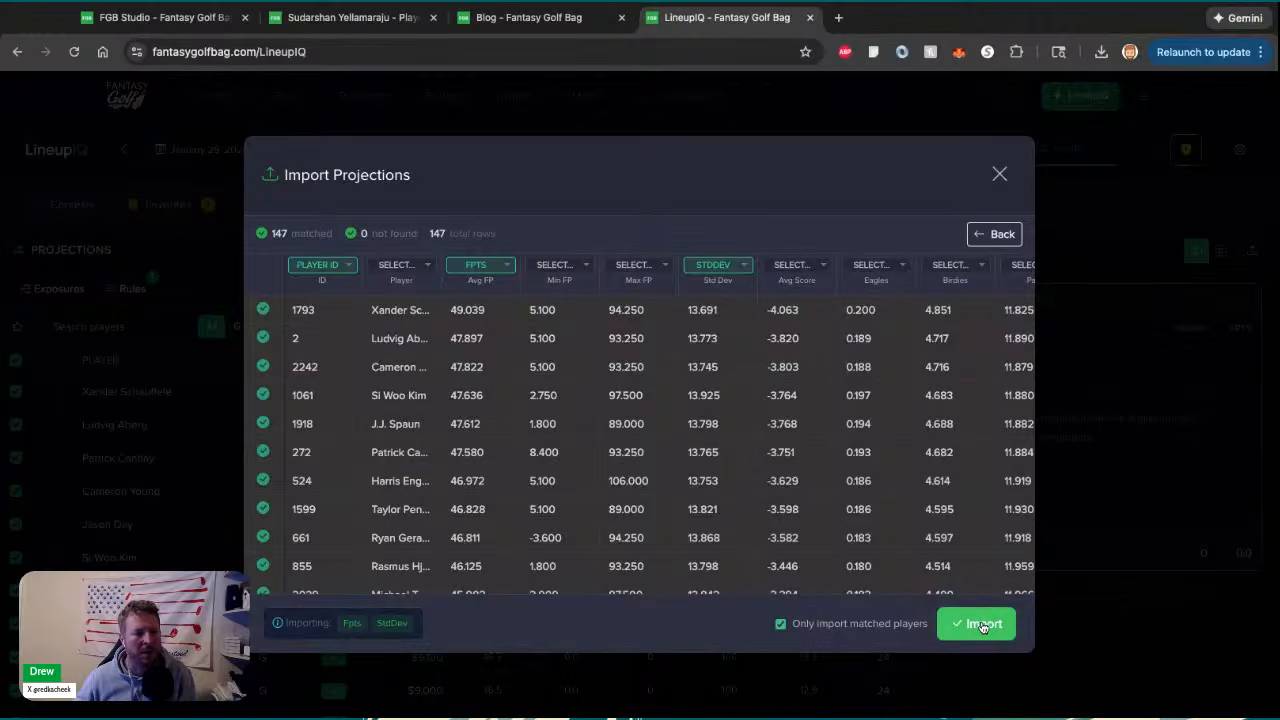
left_click(982, 626)
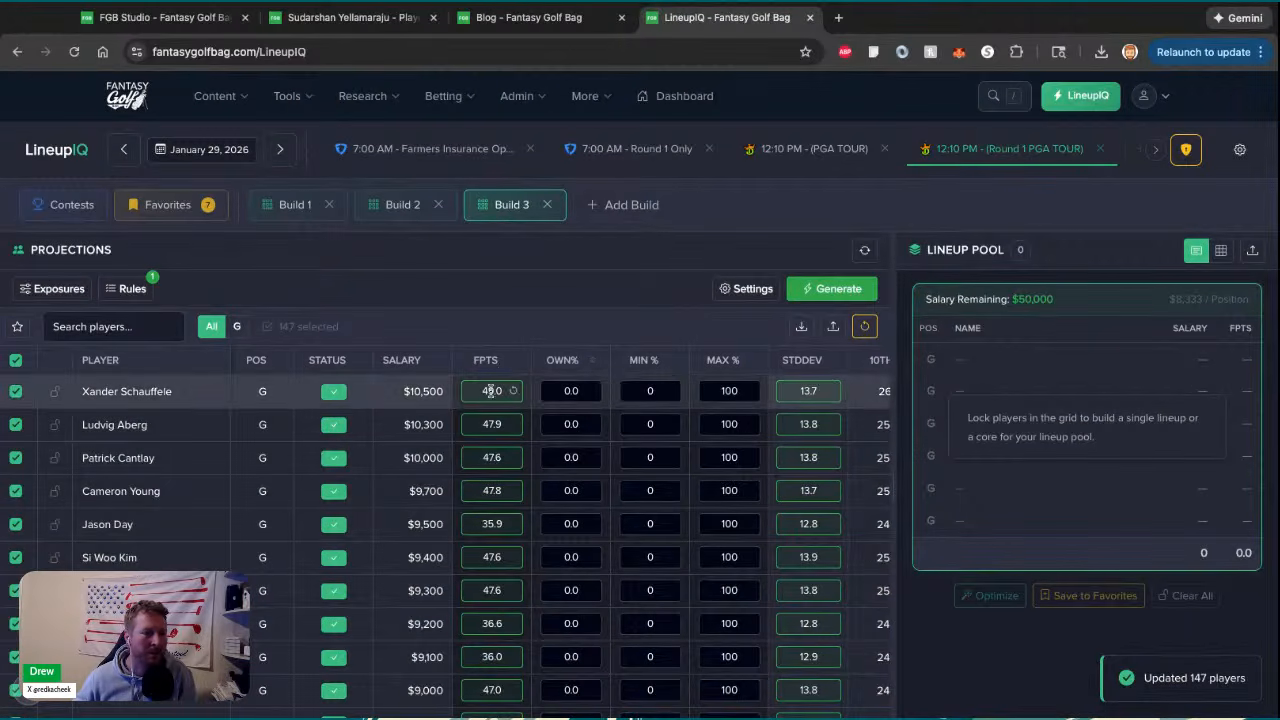
left_click(390, 208)
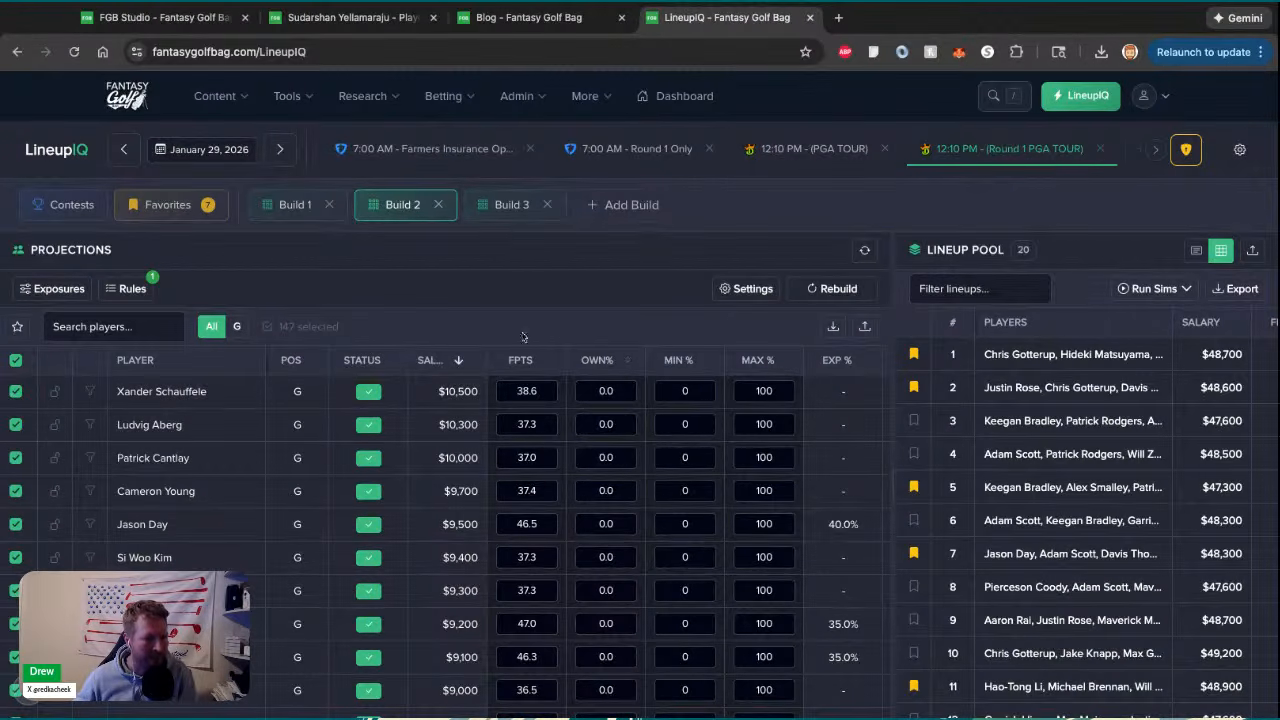
left_click(492, 219)
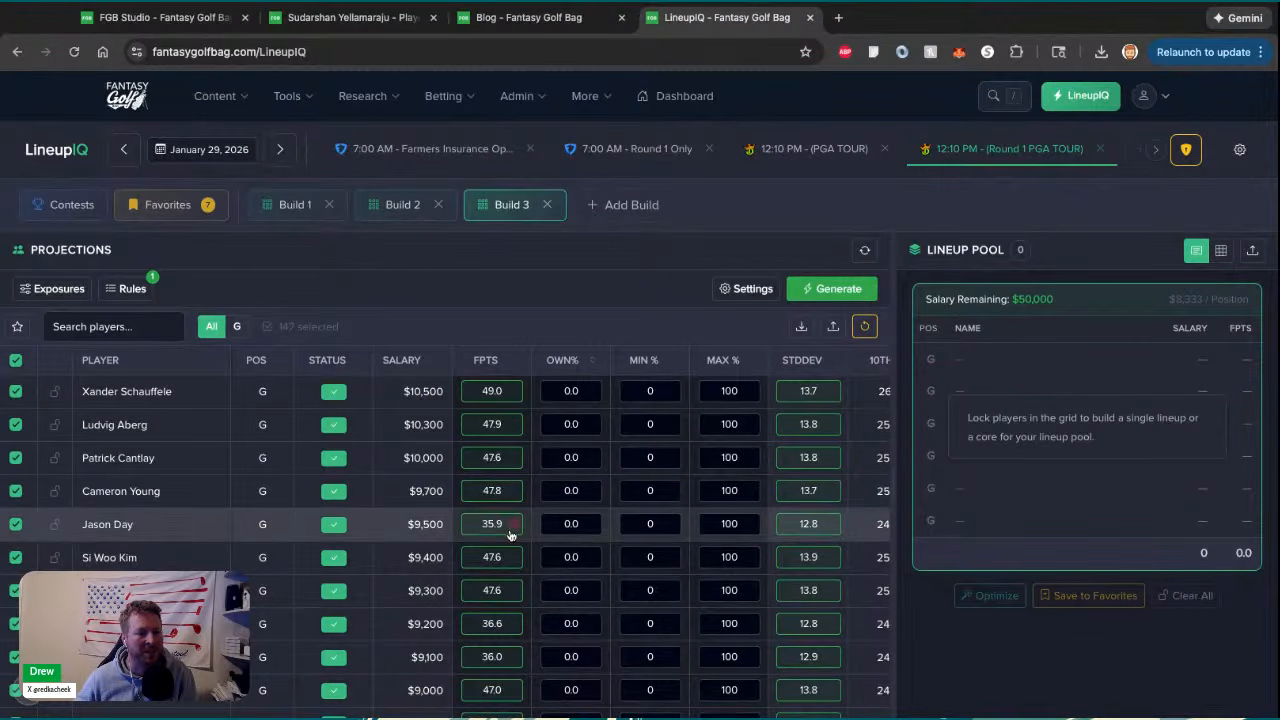
Generate 2500 lineups in Build 3 with a minimum salary of $47000
left_click(778, 290)
left_click(585, 369)
key("BackSpace")
type("25000")
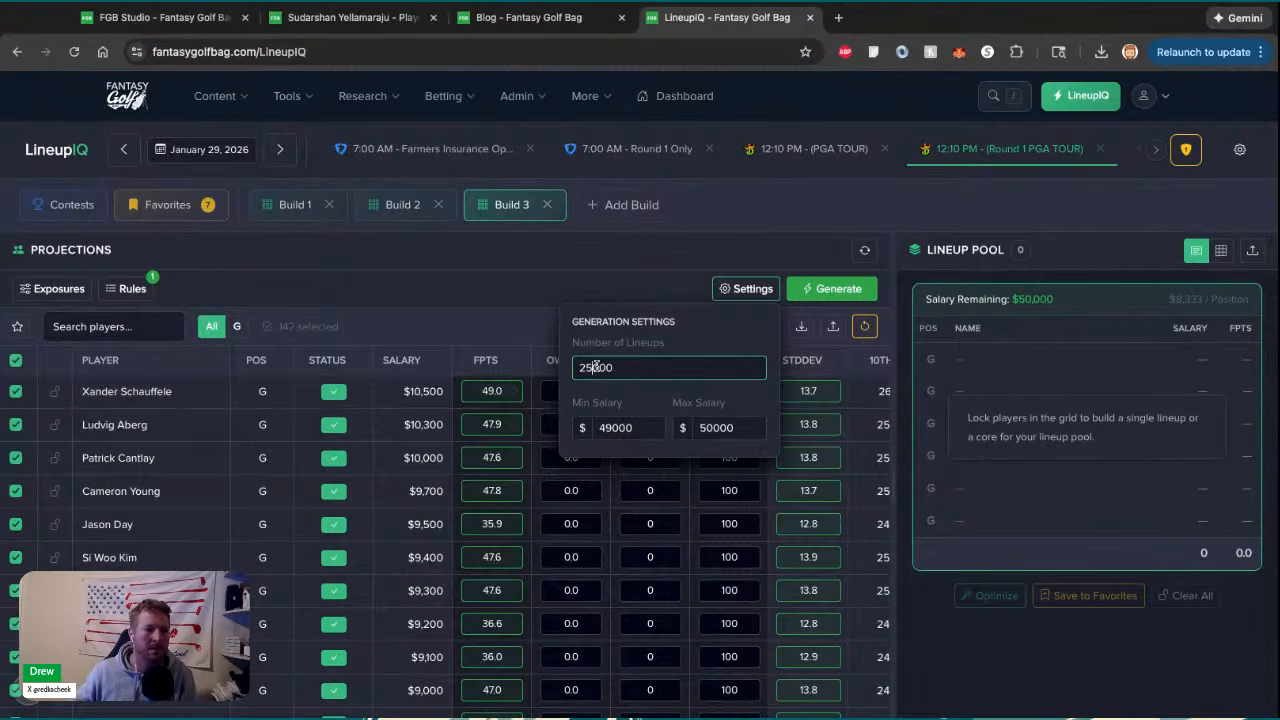
key("Delete")
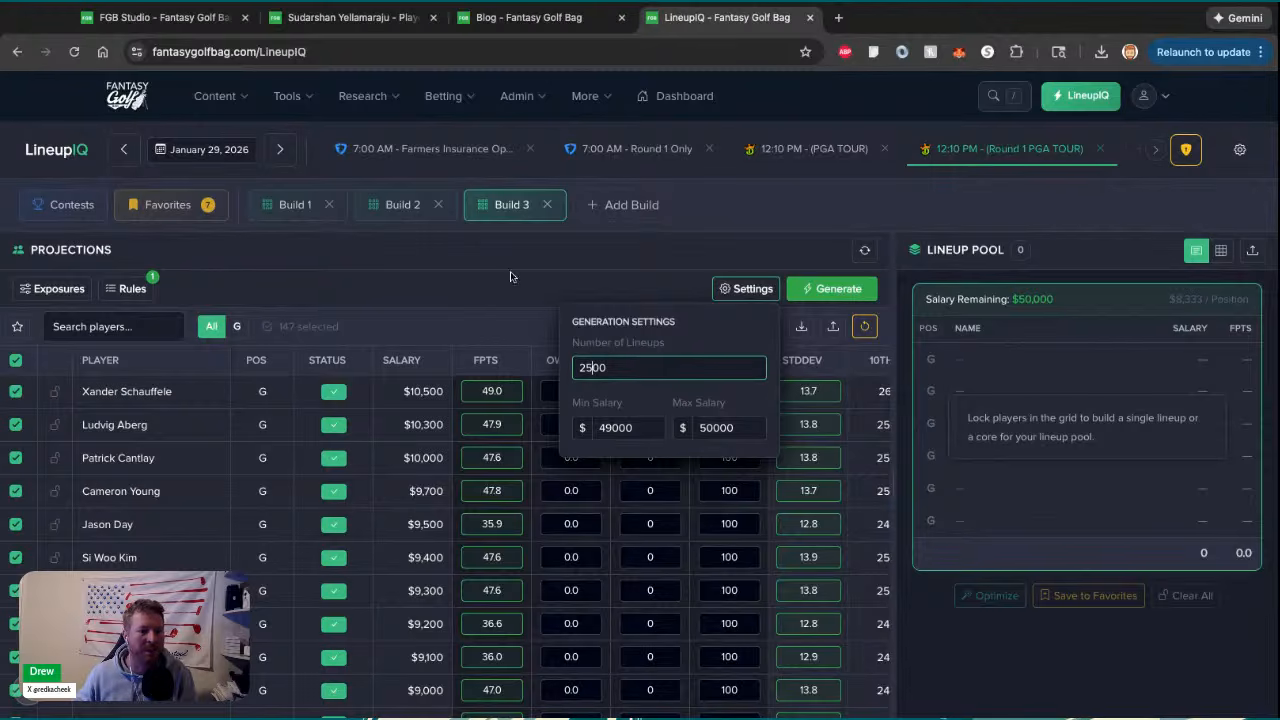
left_click(614, 428)
key("BackSpace")
type("7")
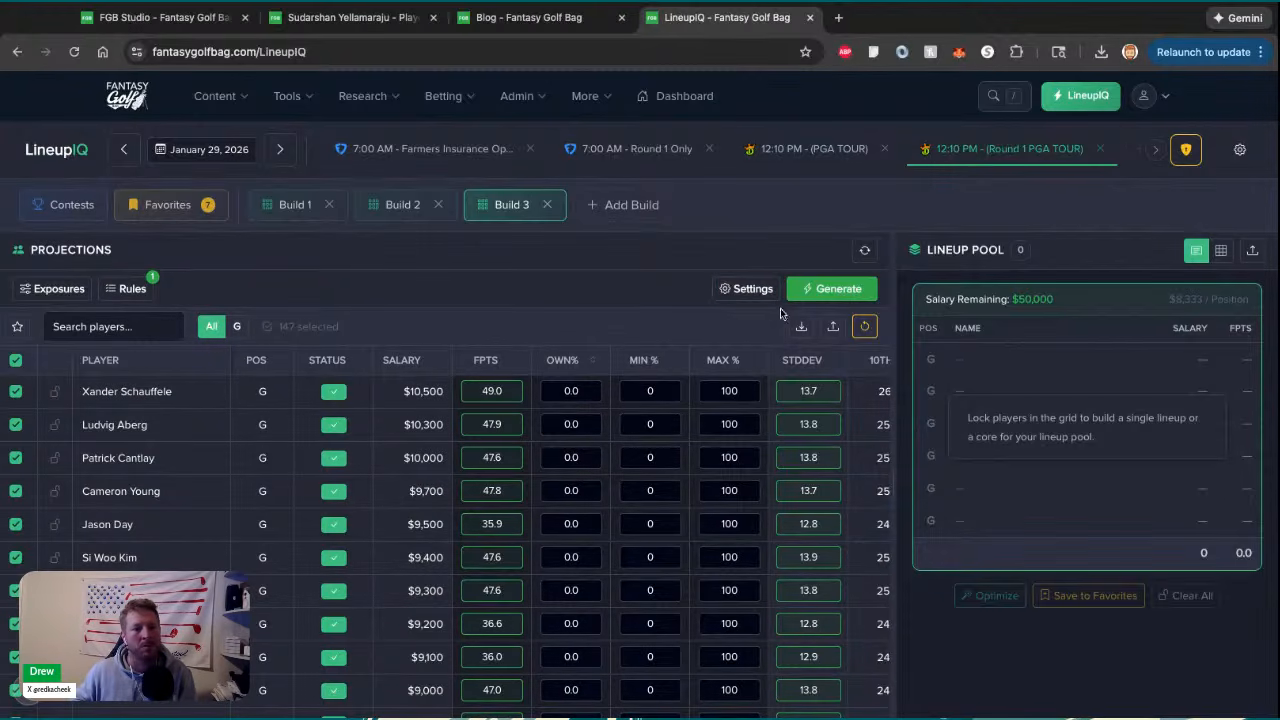
left_click(830, 288)
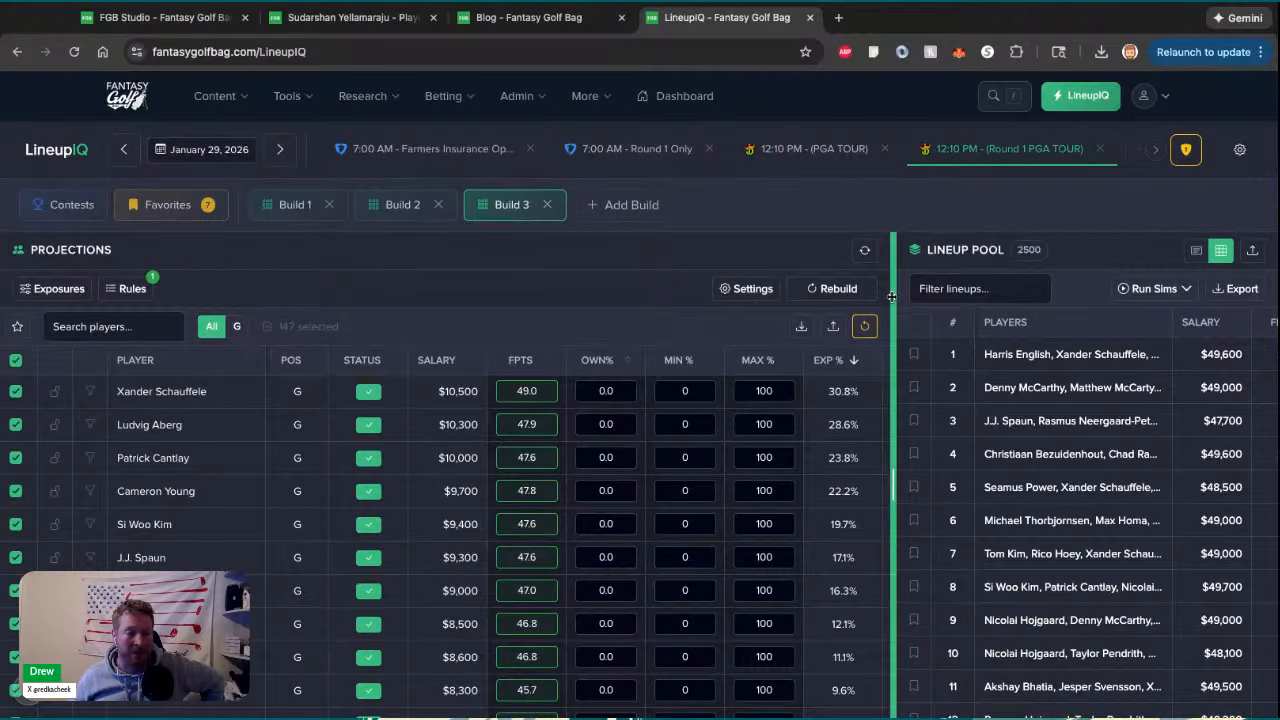
Widen the Build 3 lineup pool and run a Sims + Portfolio simulation with a portfolio size of 20
left_click_drag(893, 485, 865, 482)
scroll(735, 474, "right", 2)
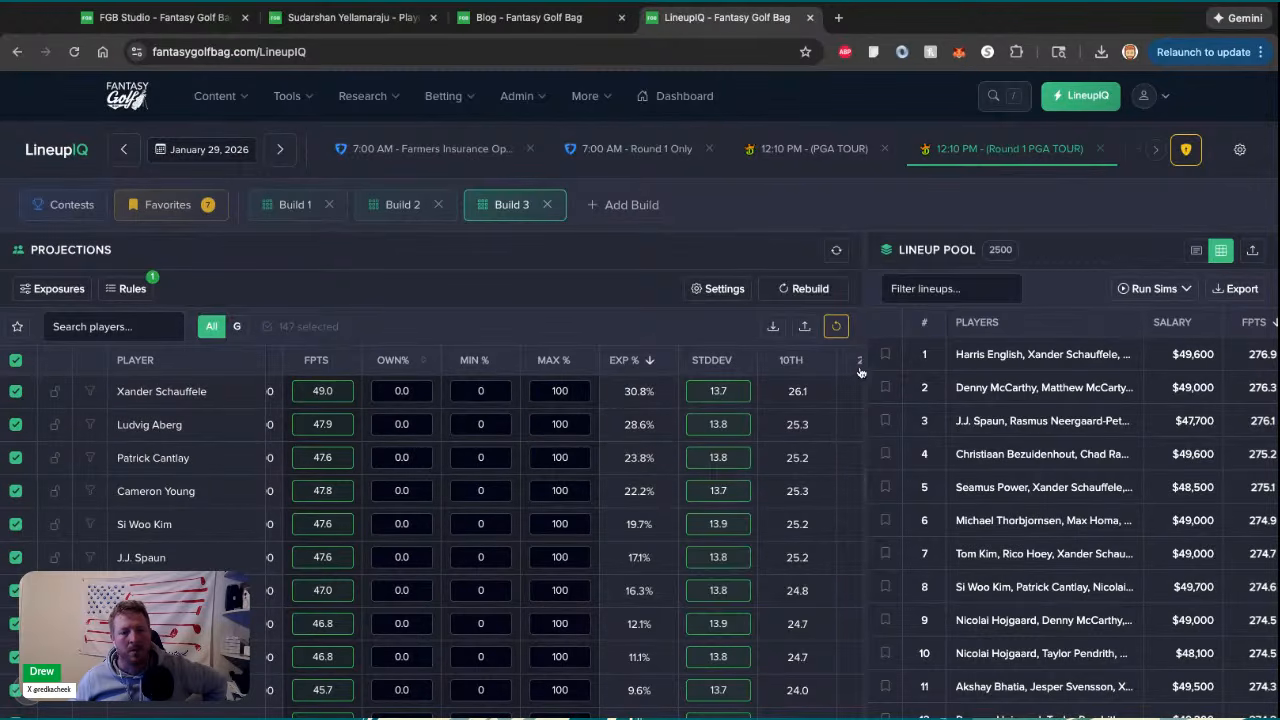
left_click_drag(863, 369, 562, 369)
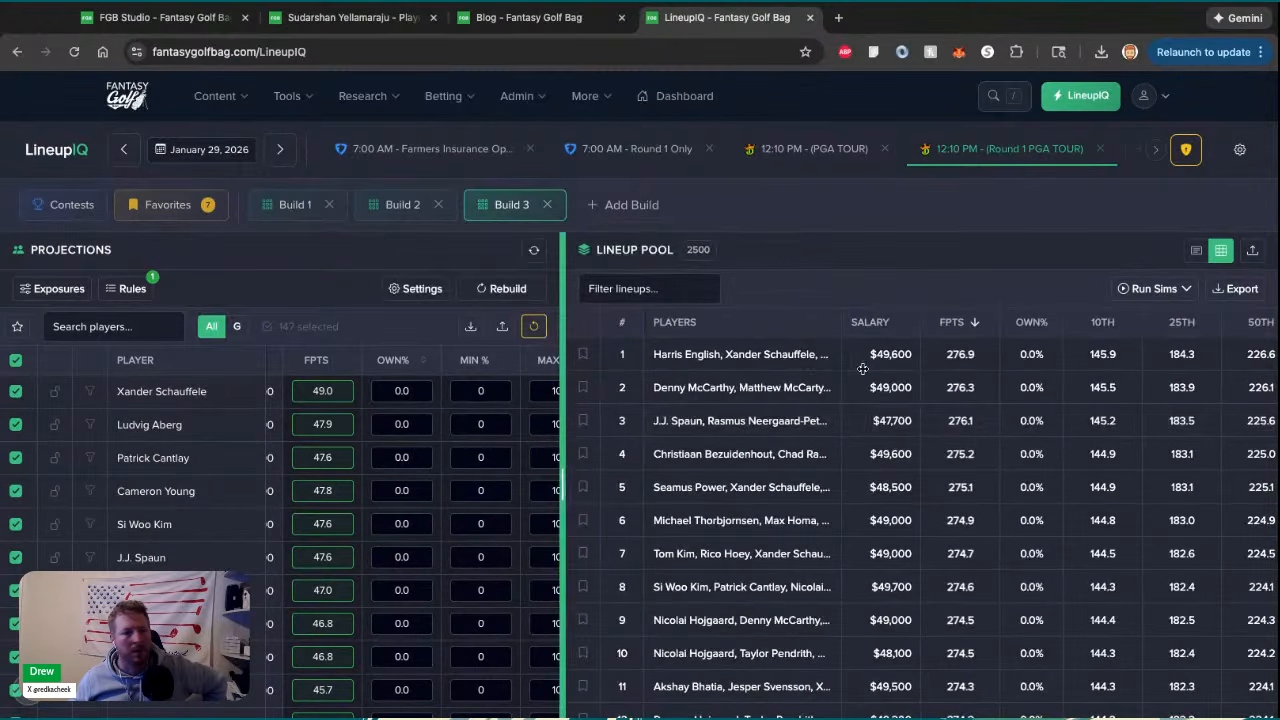
left_click(1150, 288)
left_click(1020, 427)
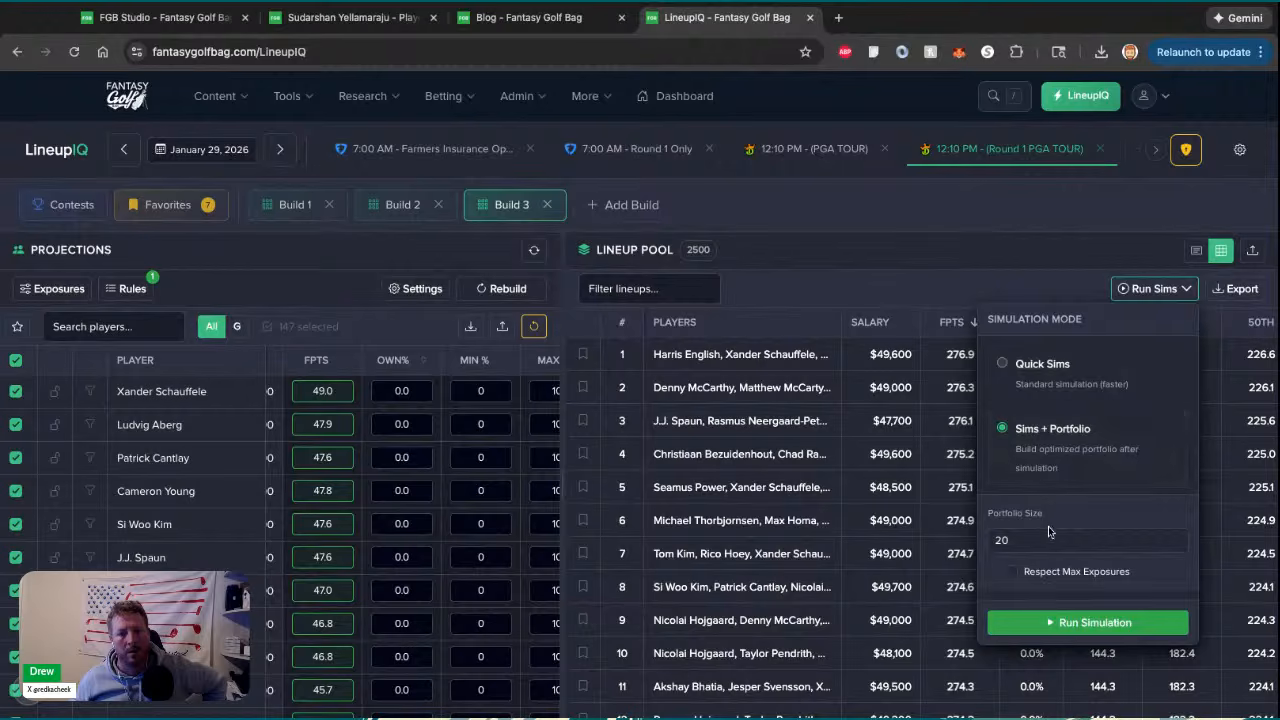
left_click(1079, 620)
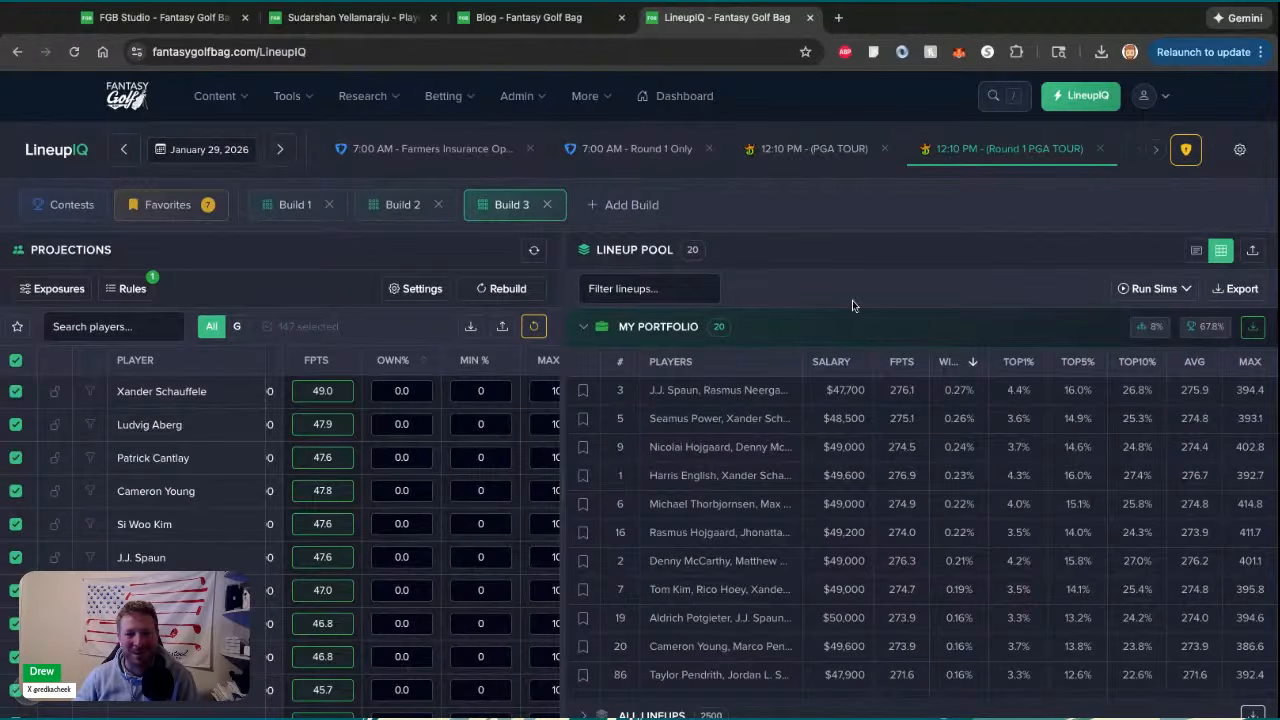
Export the Build 3 portfolio lineups to a file
scroll(844, 255, "down", 1)
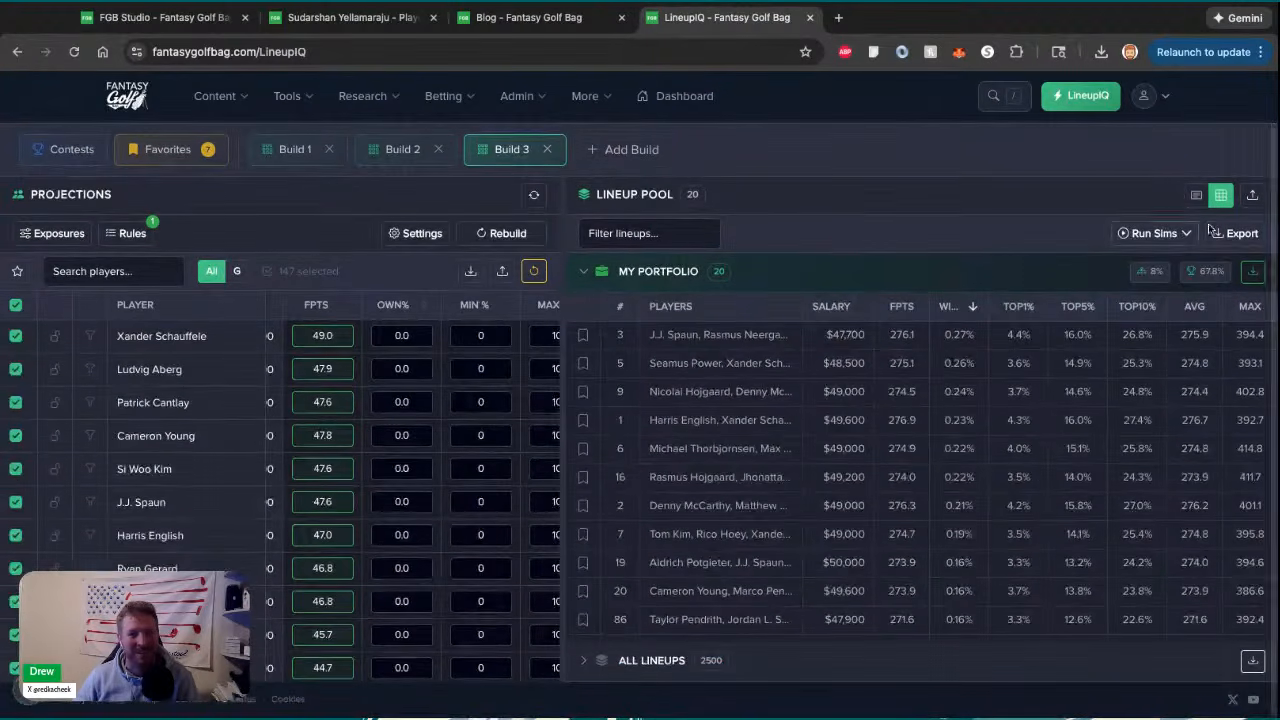
left_click(1252, 271)
scroll(629, 208, "up", 1)
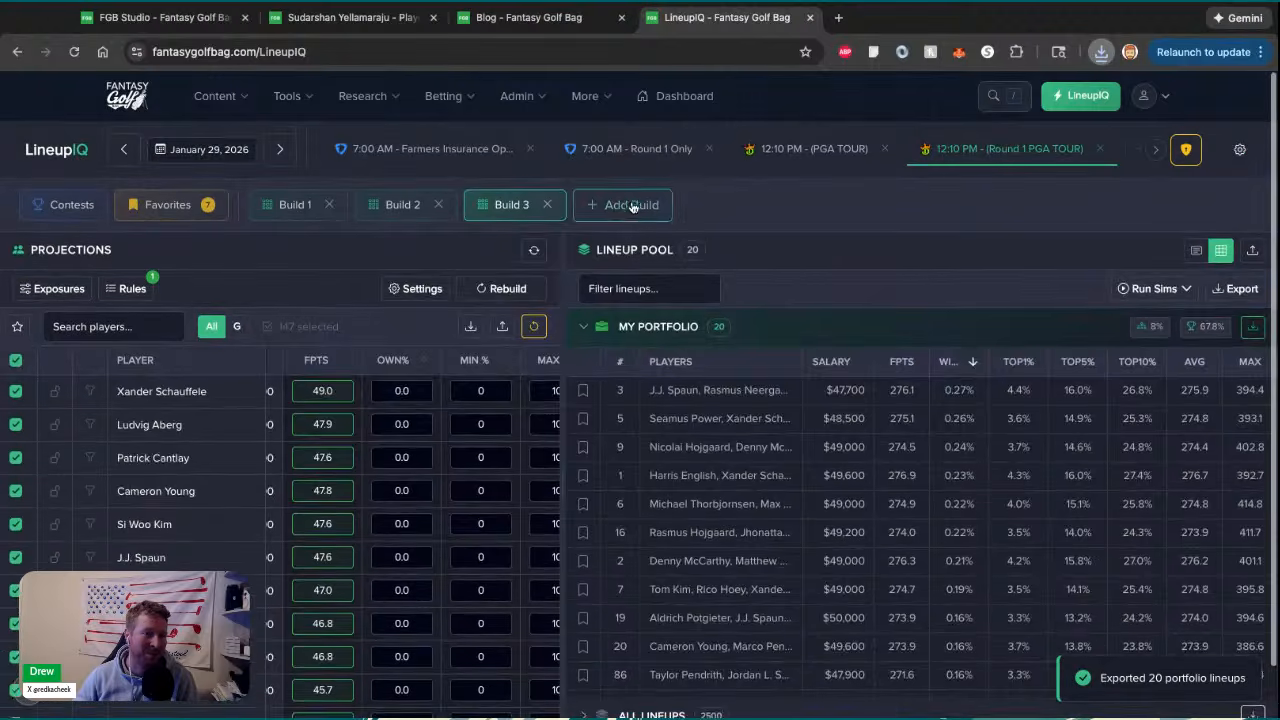
Add a fourth build and import the exported file Round_1_PGA_TOUR_Portfolio_Lineups_2026-01-28_22-02-54.csv into its lineup pool
left_click(629, 206)
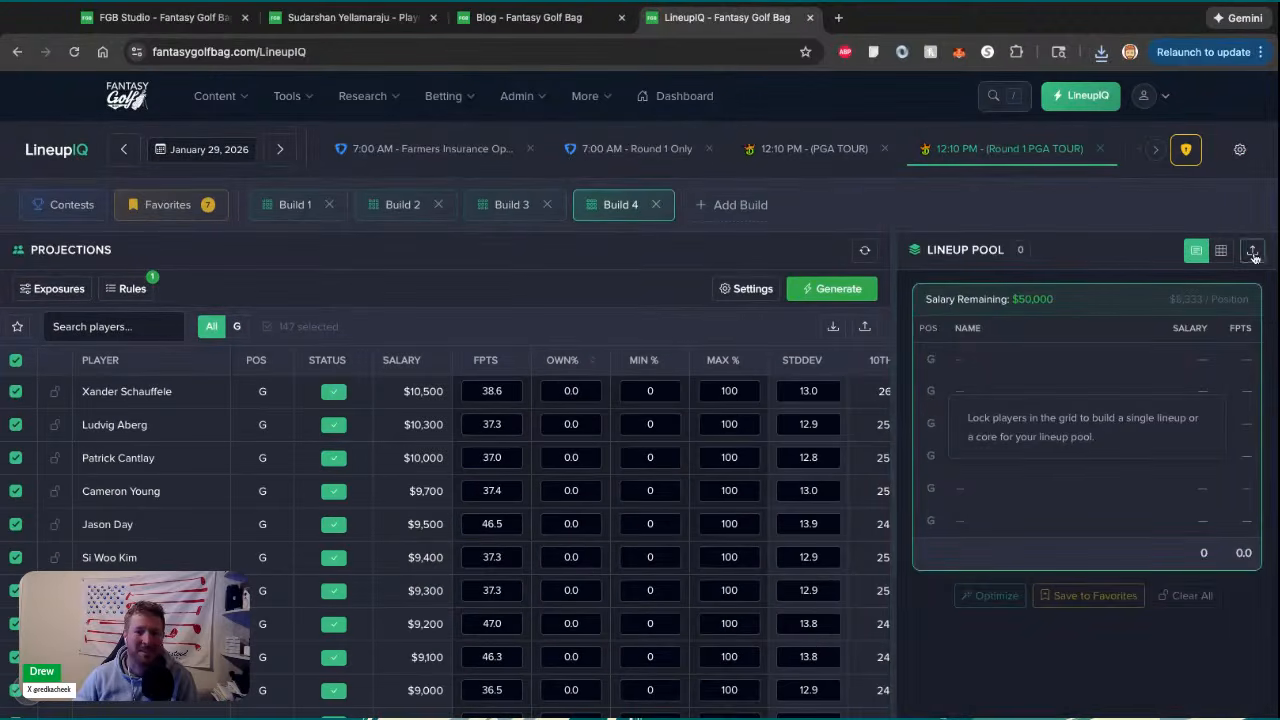
left_click(1252, 251)
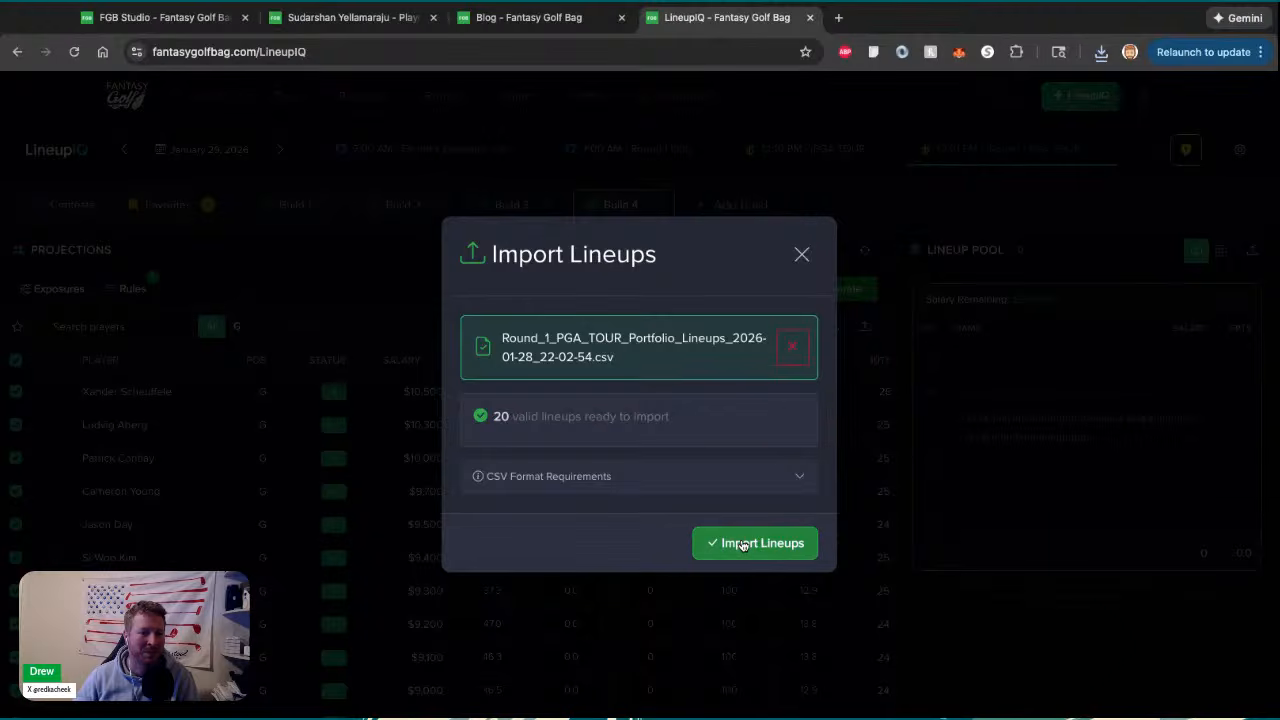
left_click(742, 542)
scroll(680, 481, "right", 1)
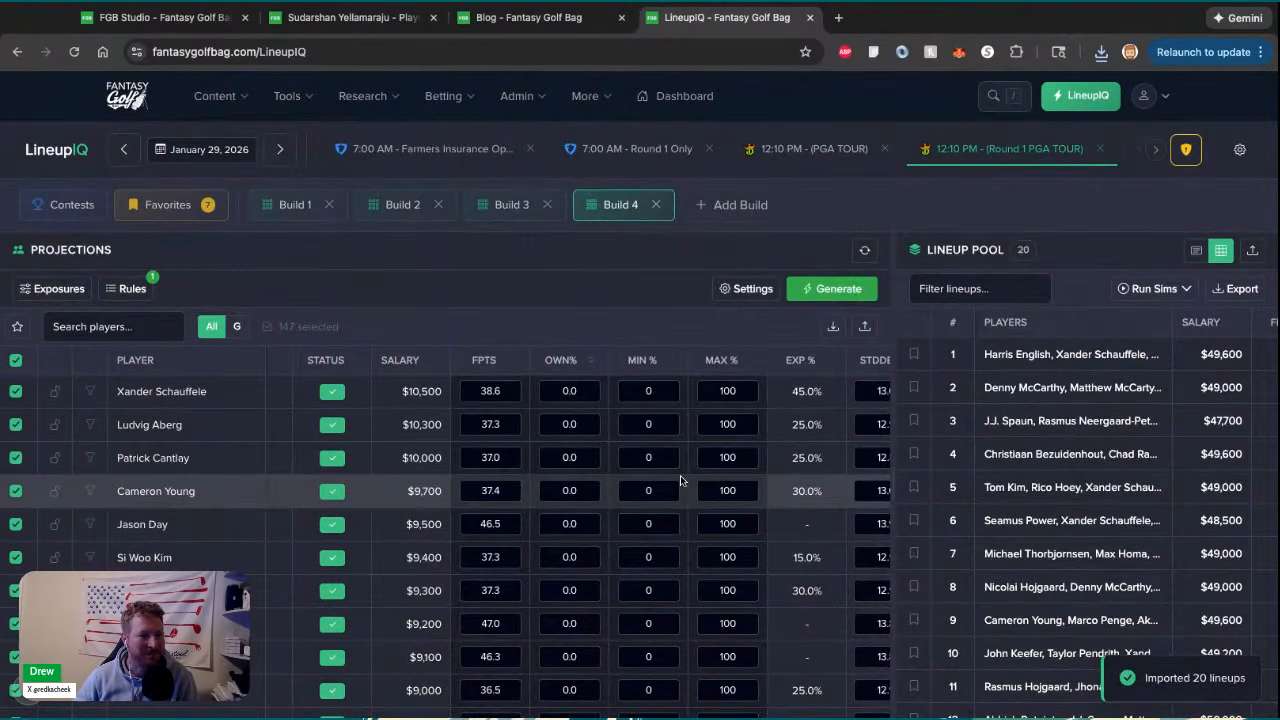
scroll(680, 481, "right", 2)
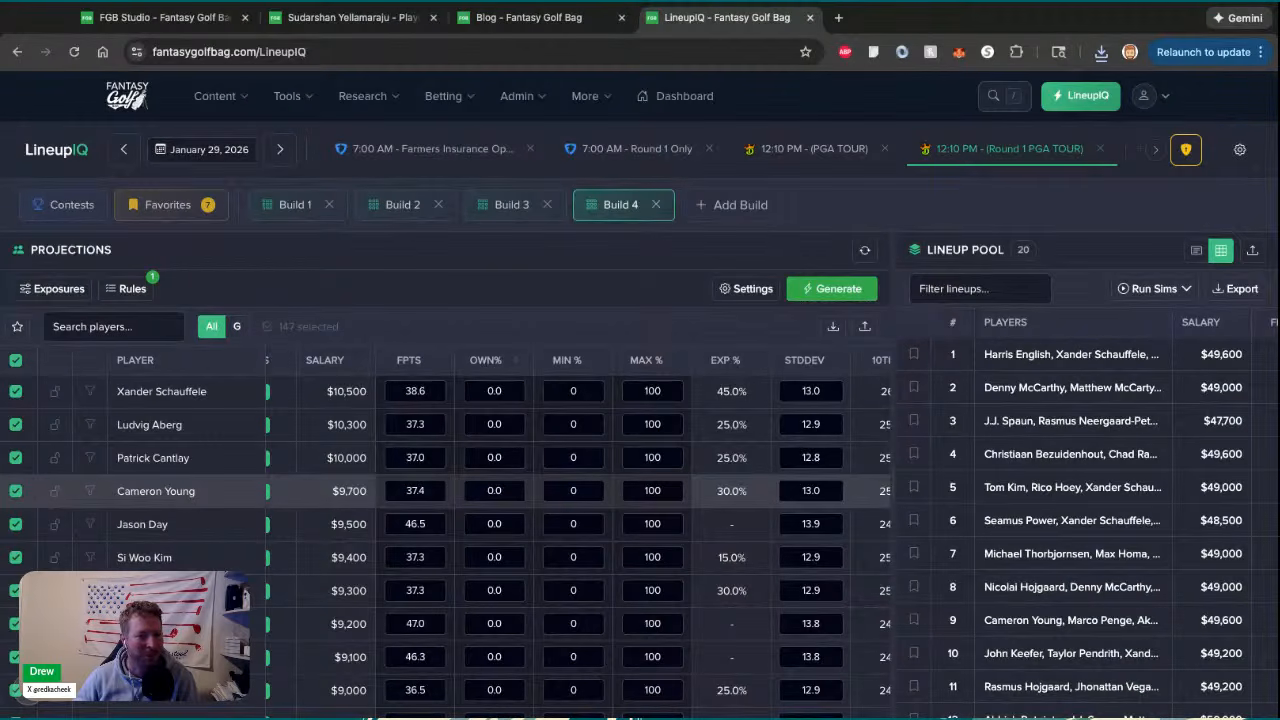
Compare the projections, exposures and standard deviations of Build 3 with those of Build 2
left_click(506, 210)
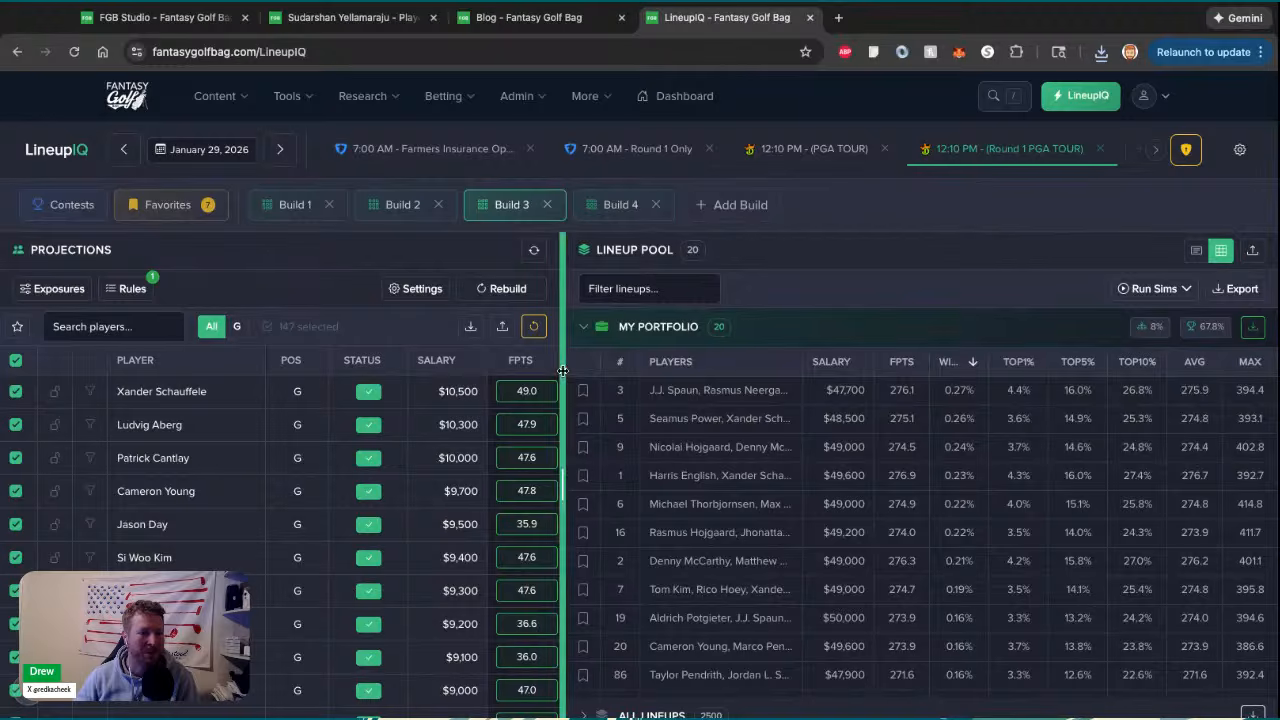
left_click_drag(563, 371, 940, 371)
scroll(760, 523, "right", 3)
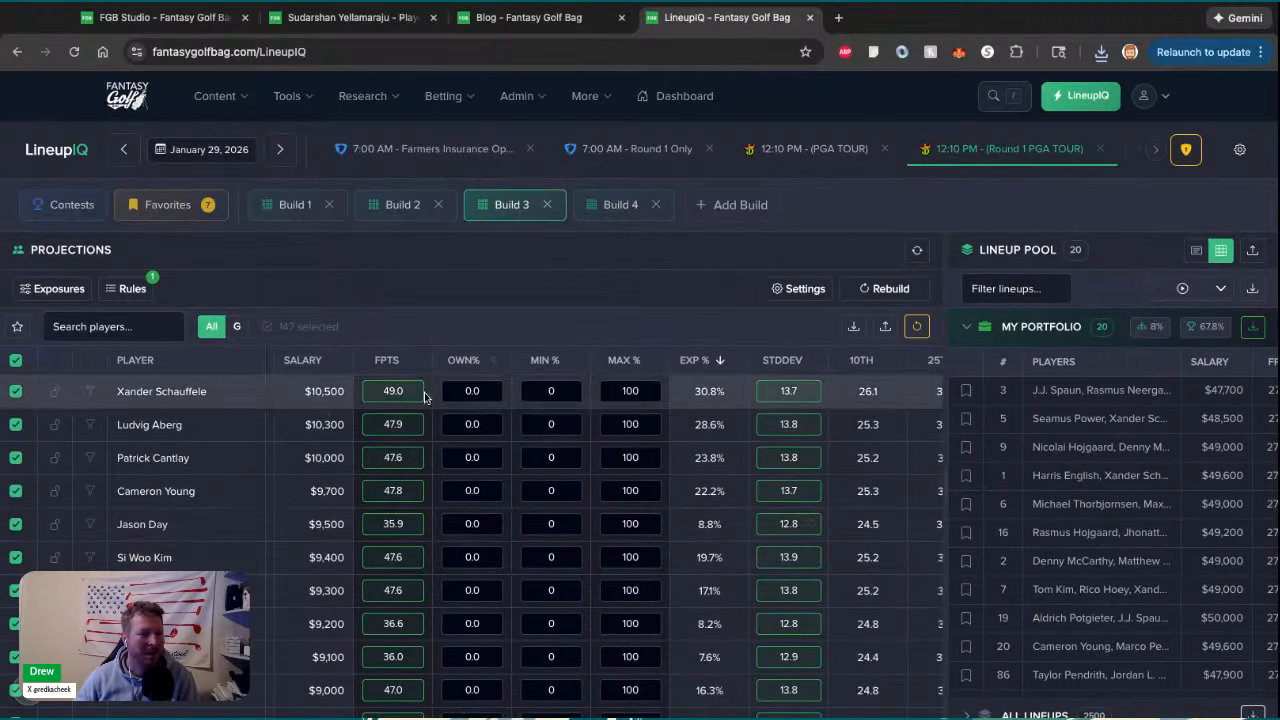
left_click(400, 205)
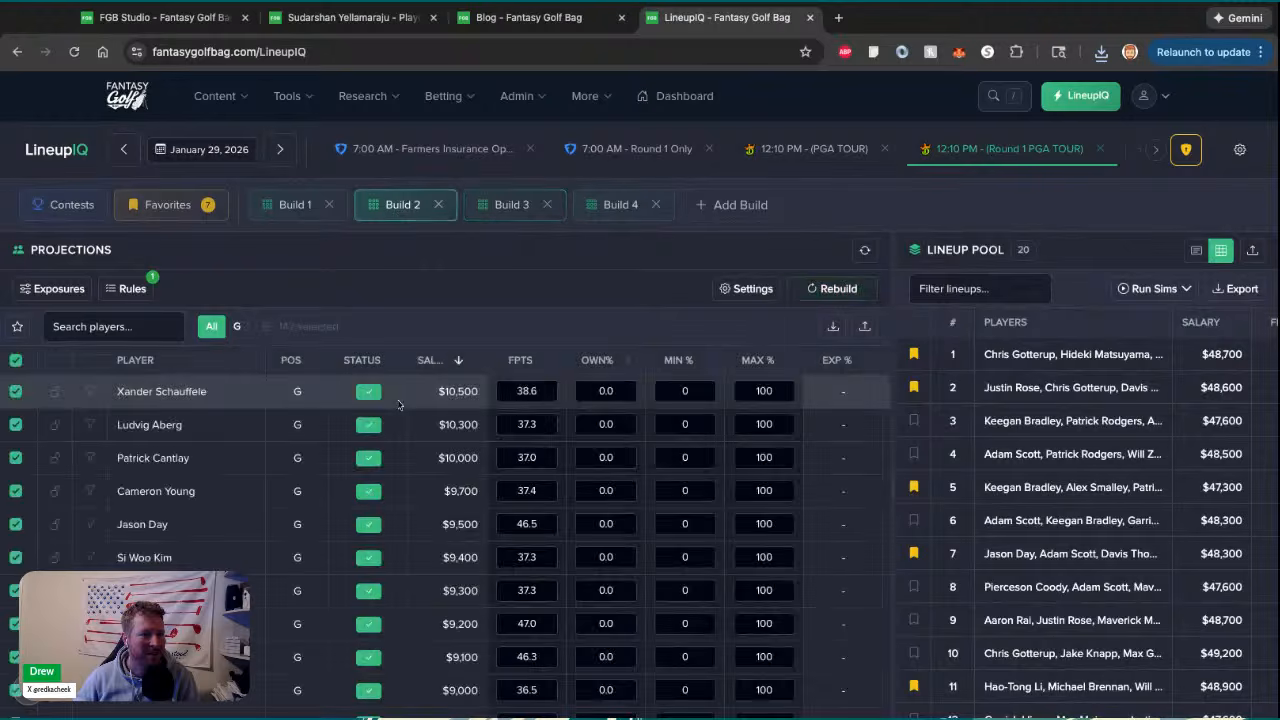
scroll(692, 542, "right", 3)
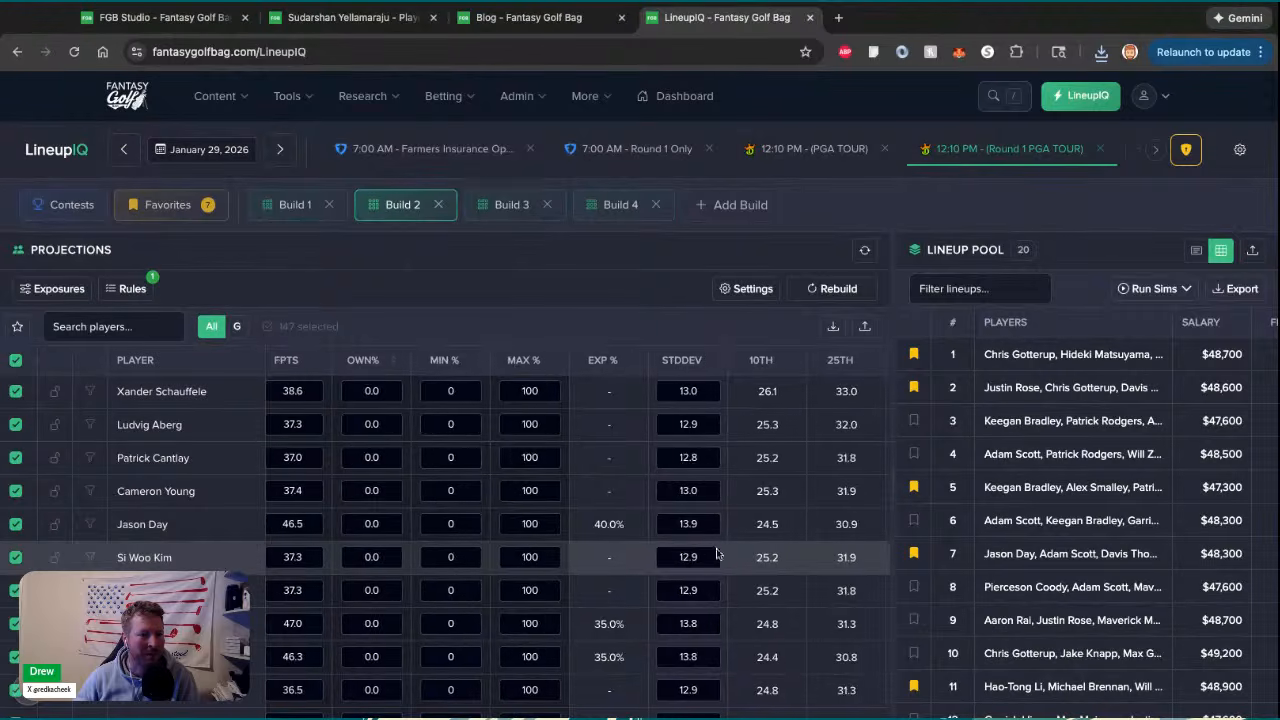
scroll(741, 566, "left", 1)
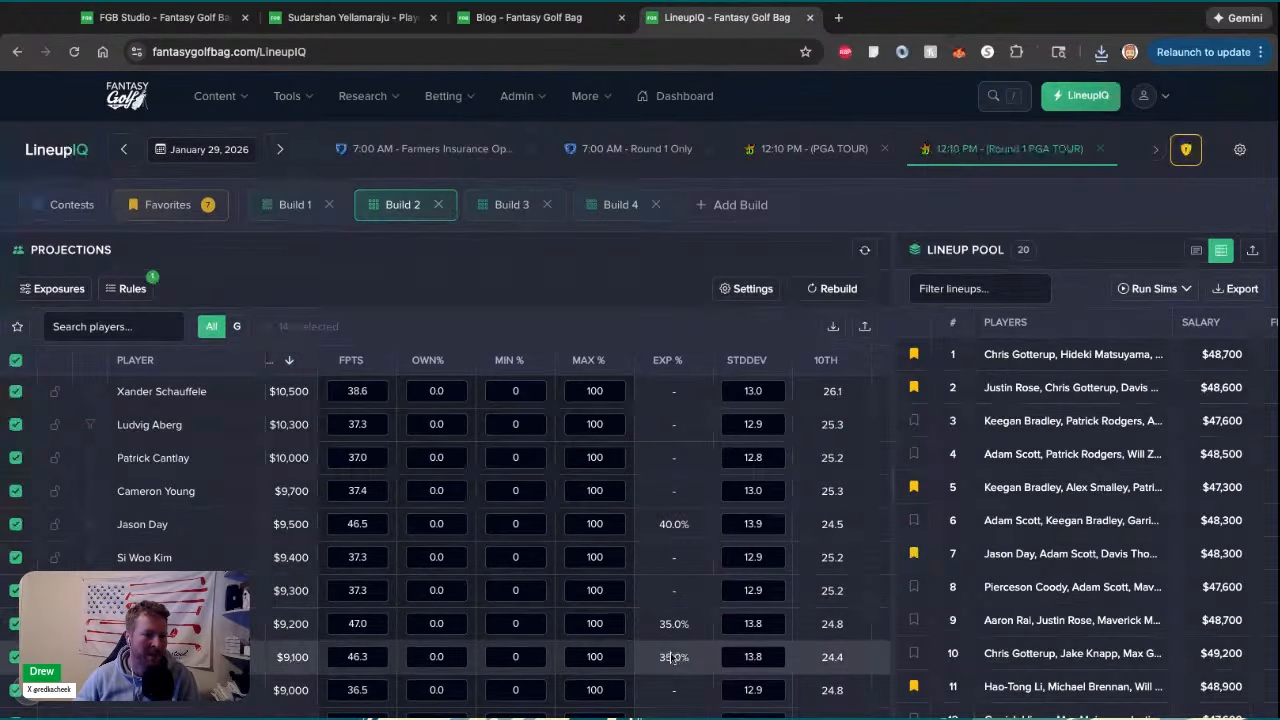
Sort the Build 4 projections by salary, highest first, and examine the exposure of the most expensive players
left_click(614, 207)
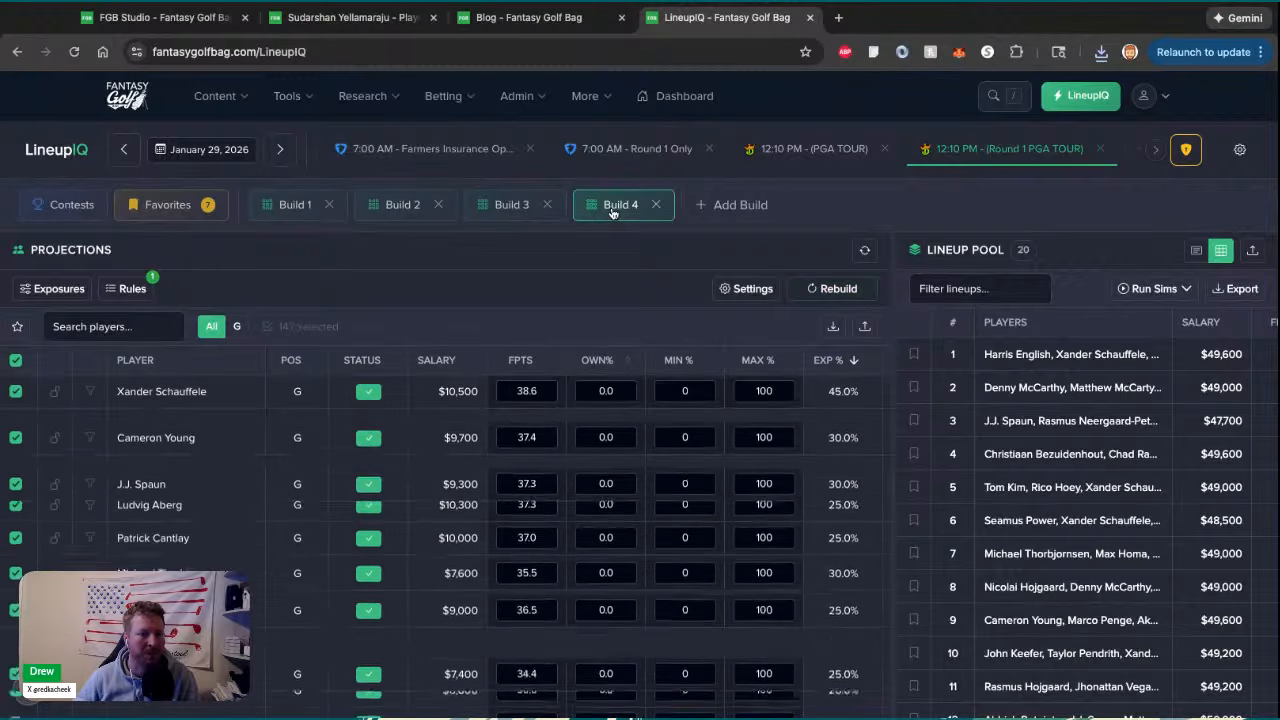
left_click(445, 363)
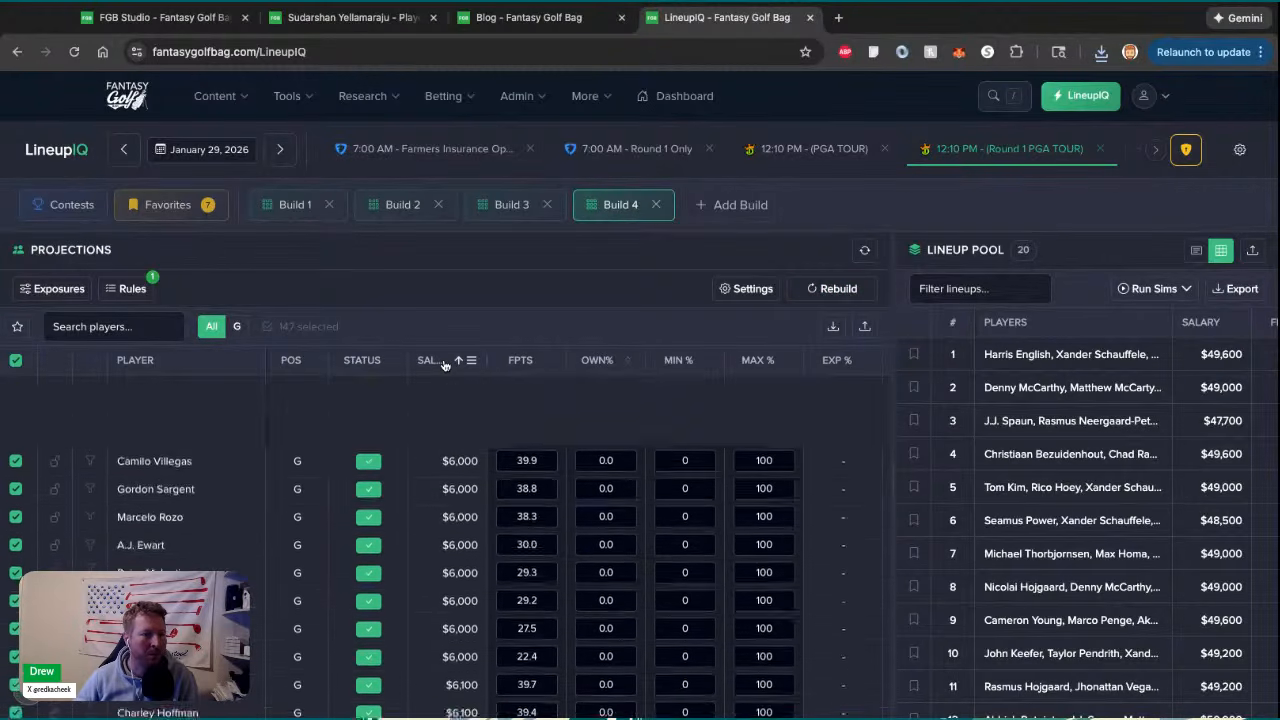
left_click(445, 363)
scroll(684, 520, "right", 3)
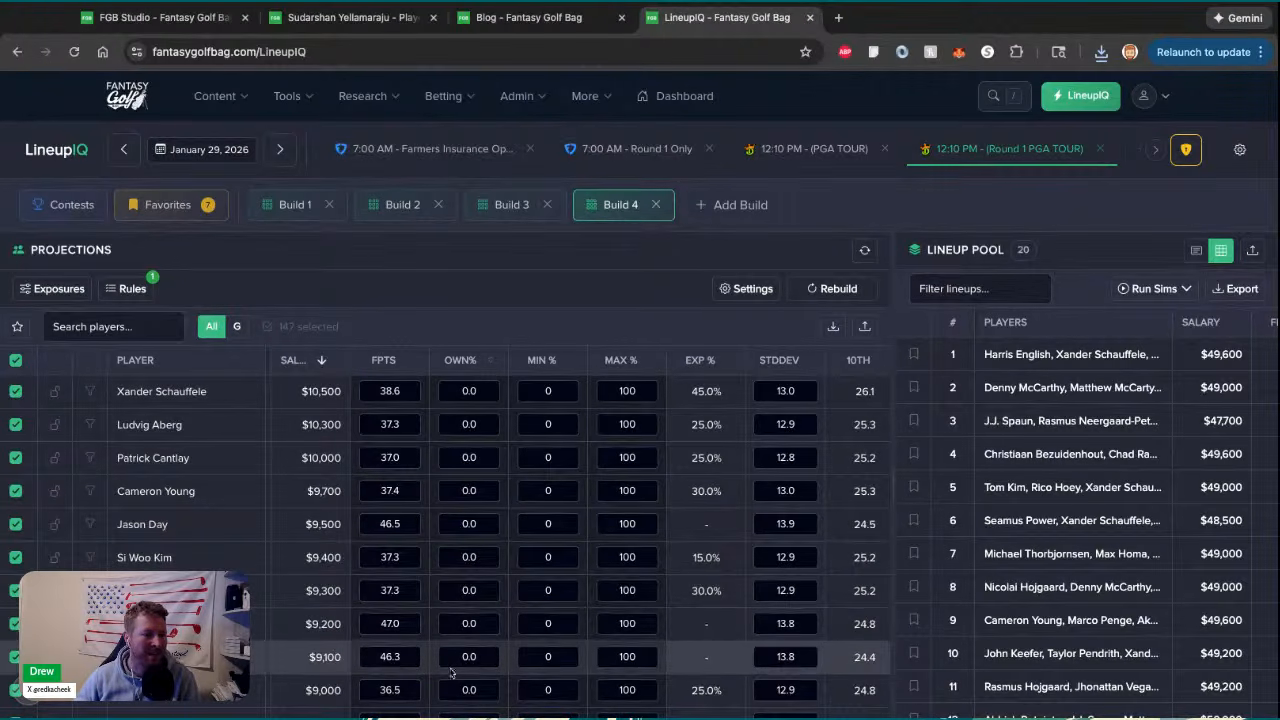
scroll(452, 665, "down", 1)
scroll(719, 468, "up", 1)
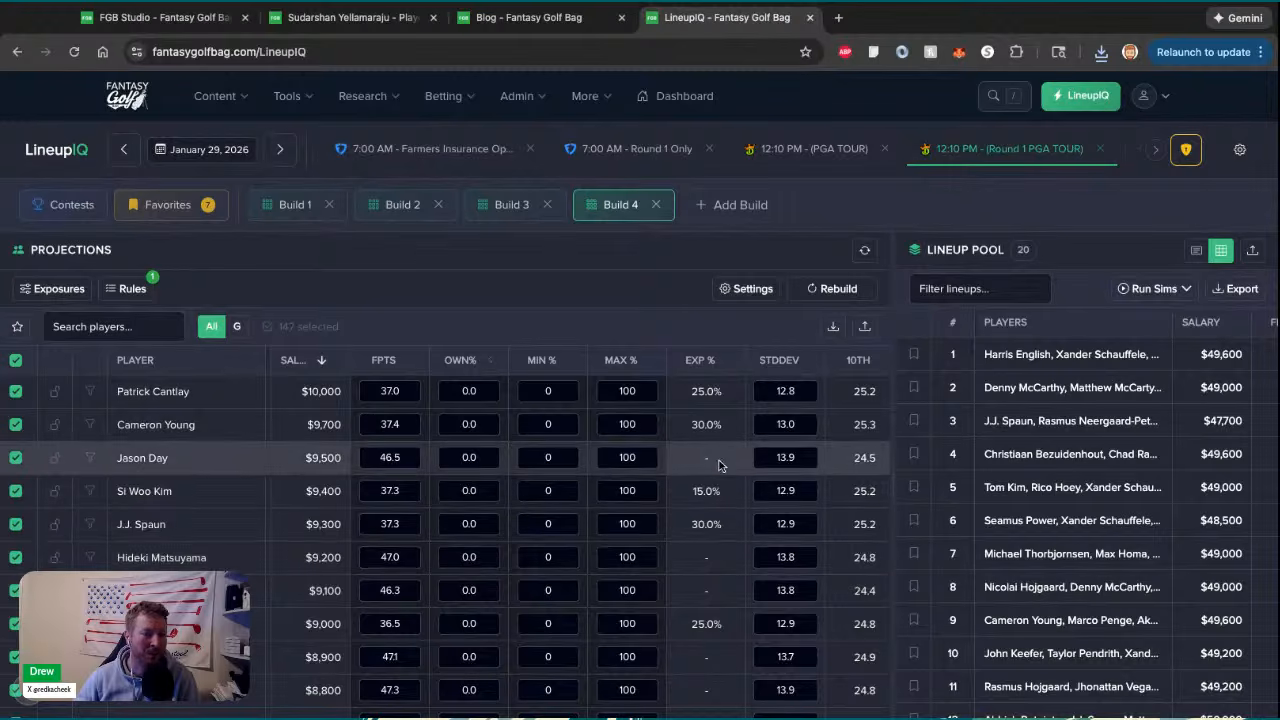
Sort the Build 4 projections by exposure percentage, highest first
left_click(700, 361)
left_click(700, 361)
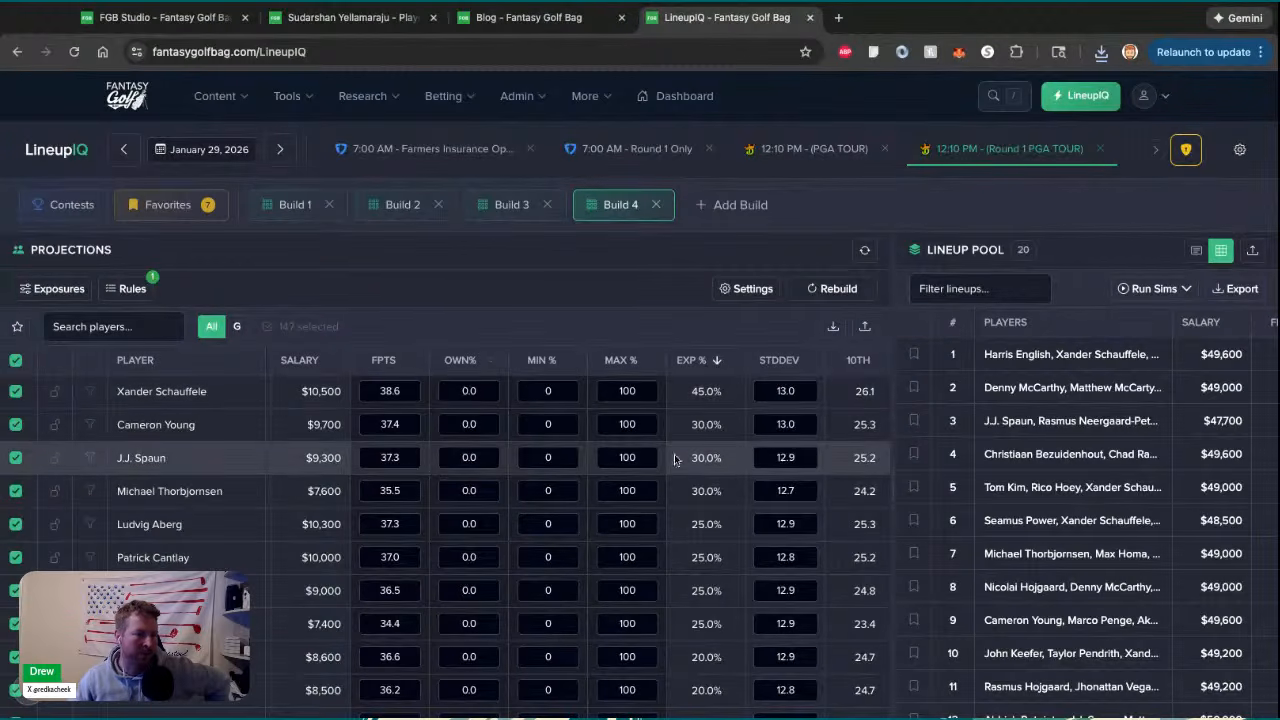
left_click(475, 392)
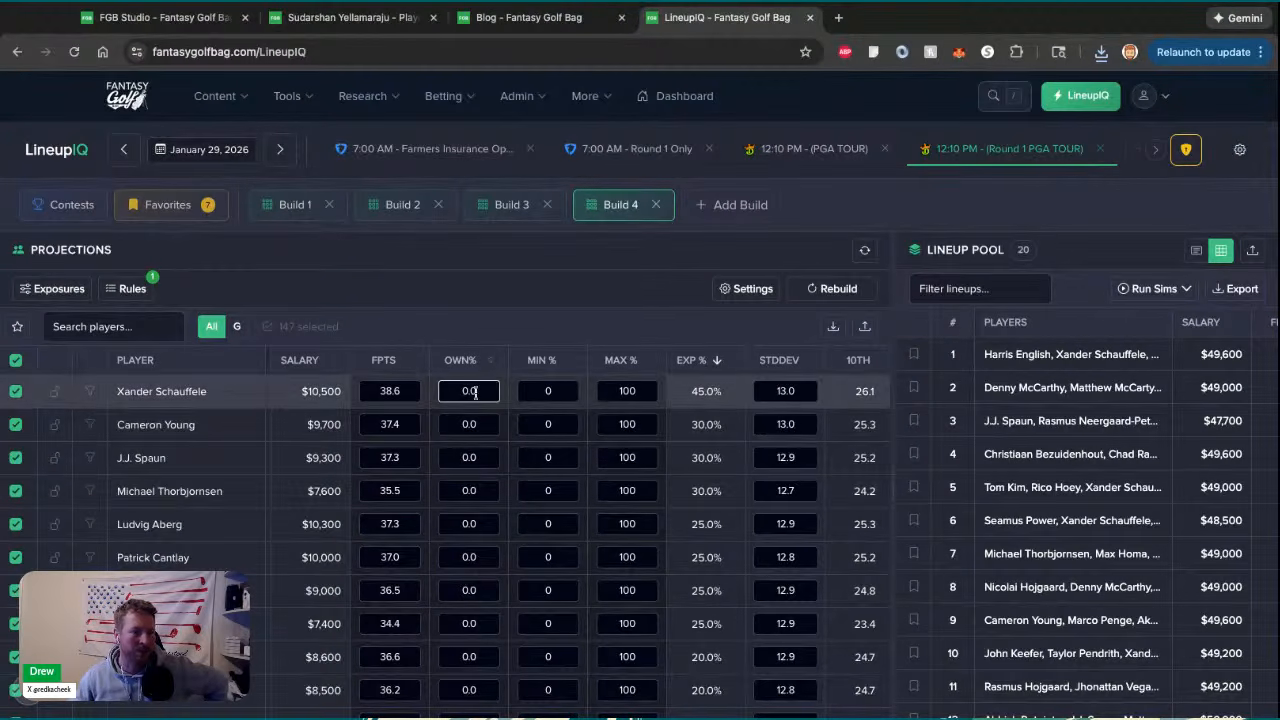
Reorder the Build 4 projections by descending salary and review the exposures down the player list
left_click(300, 360)
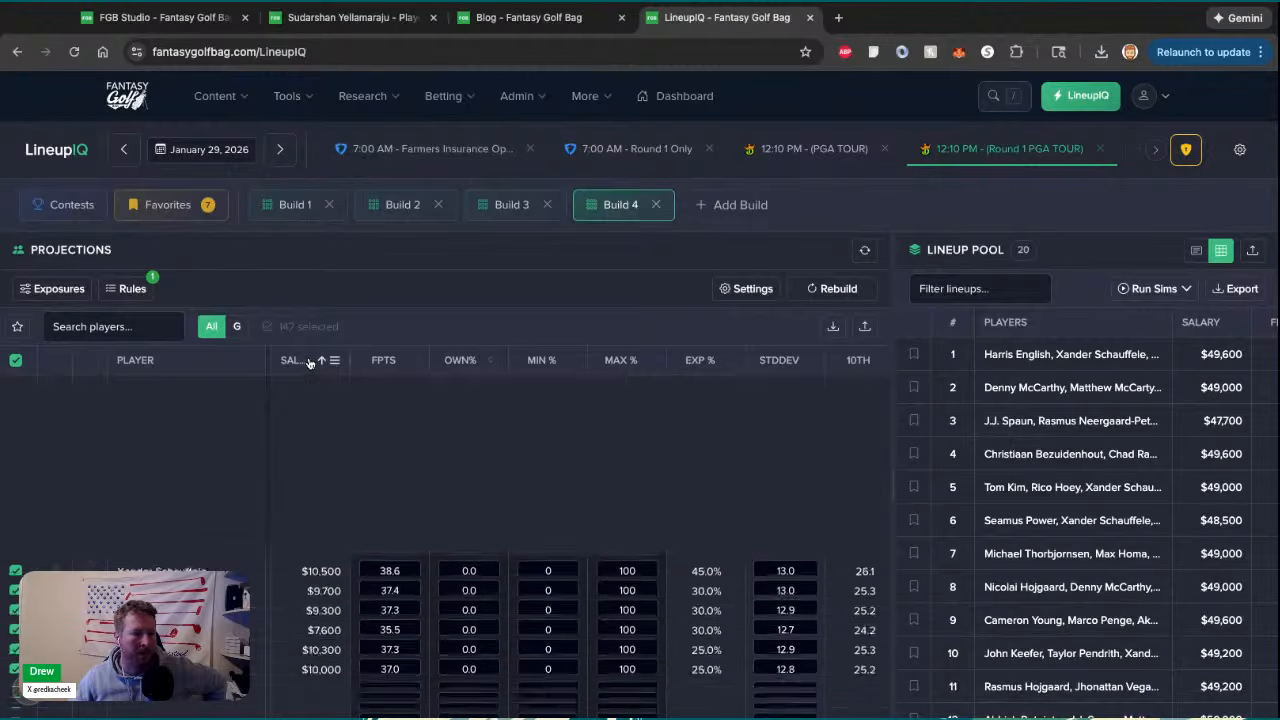
left_click(300, 360)
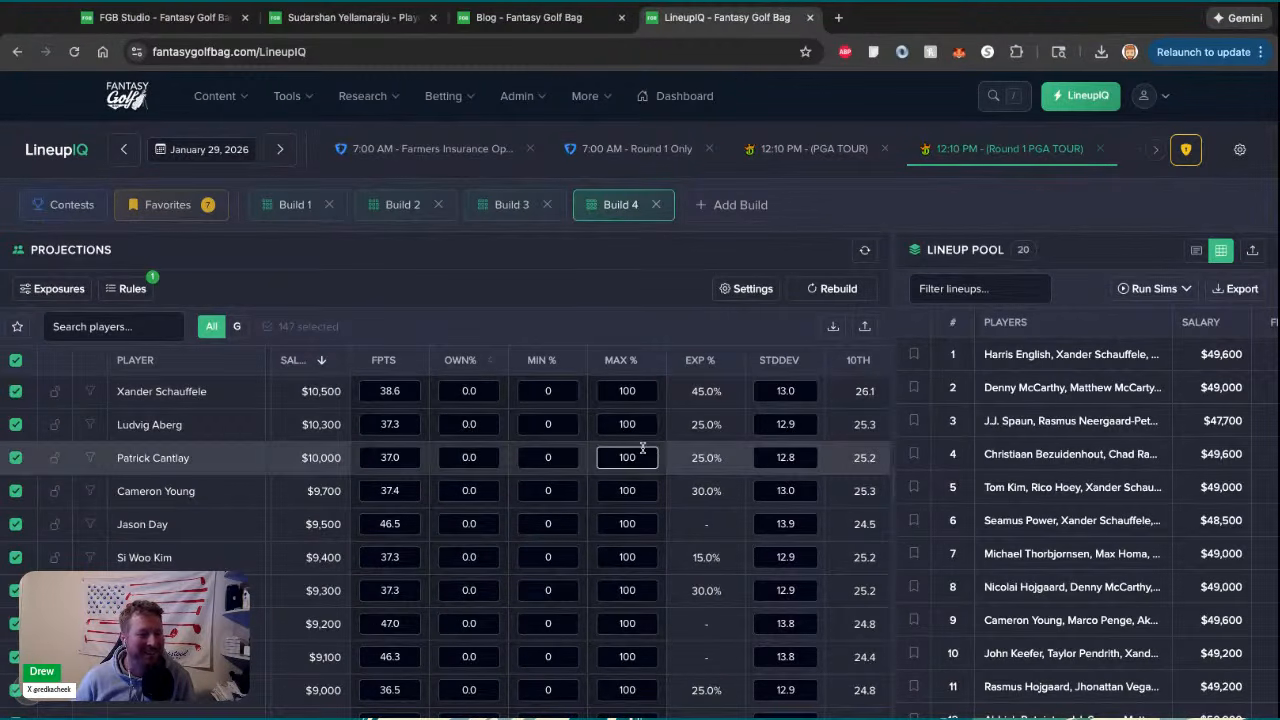
scroll(702, 519, "down", 1)
scroll(702, 527, "down", 1)
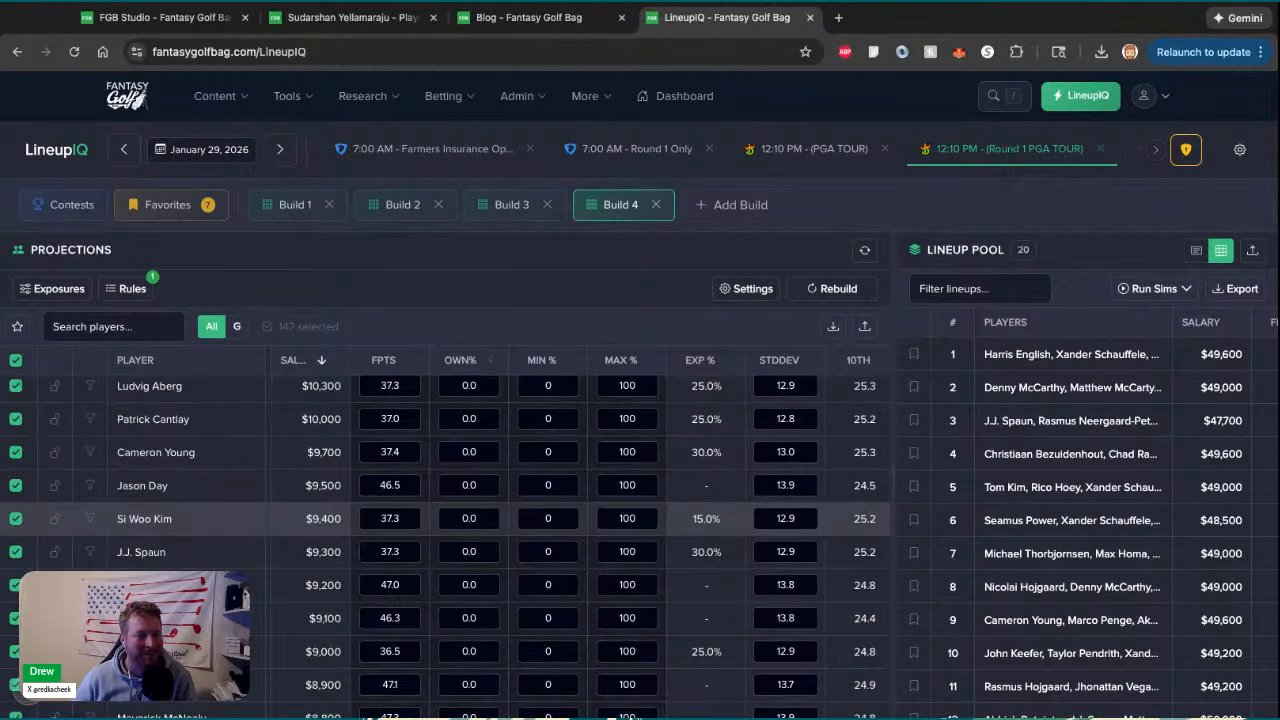
left_click(495, 450)
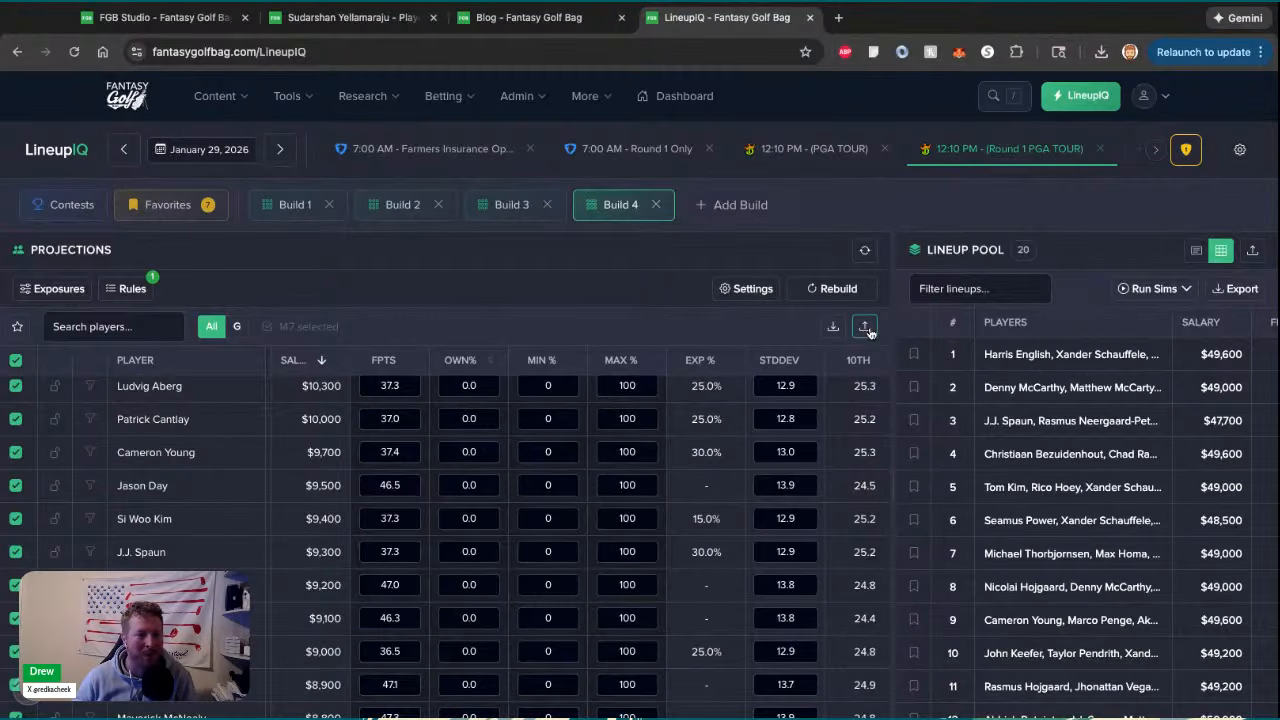
left_click(1011, 4)
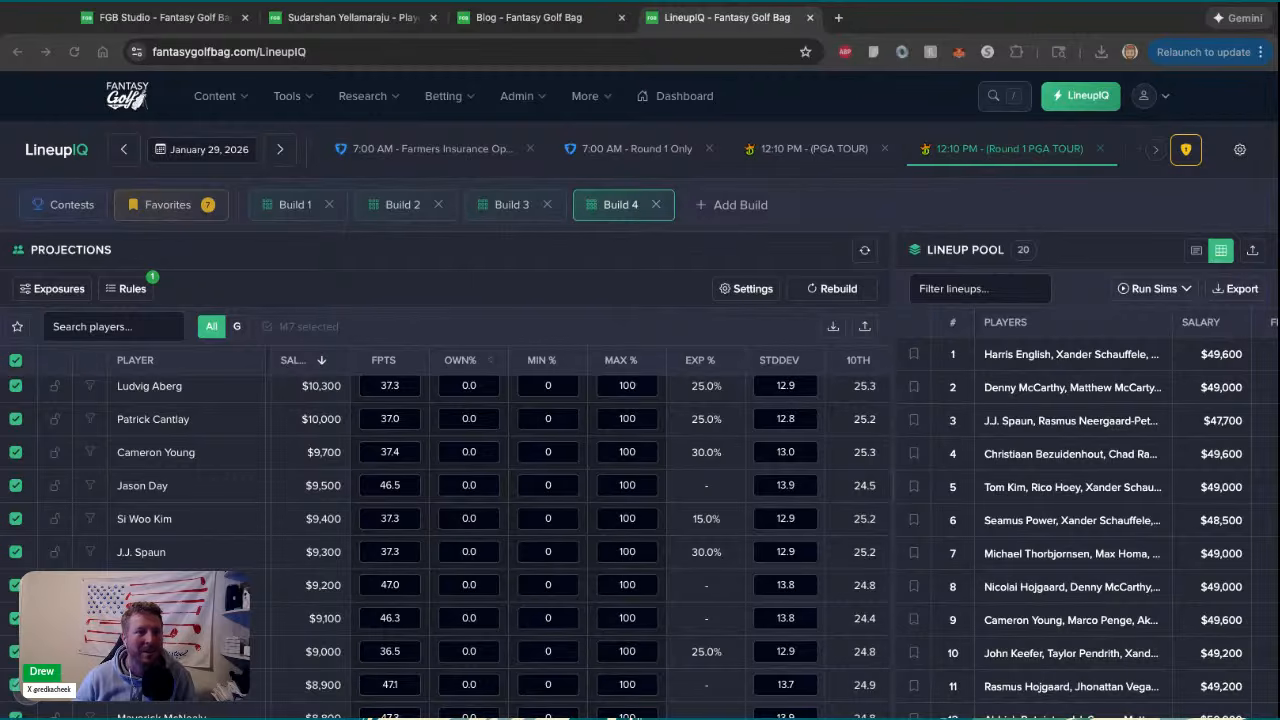
left_click(864, 225)
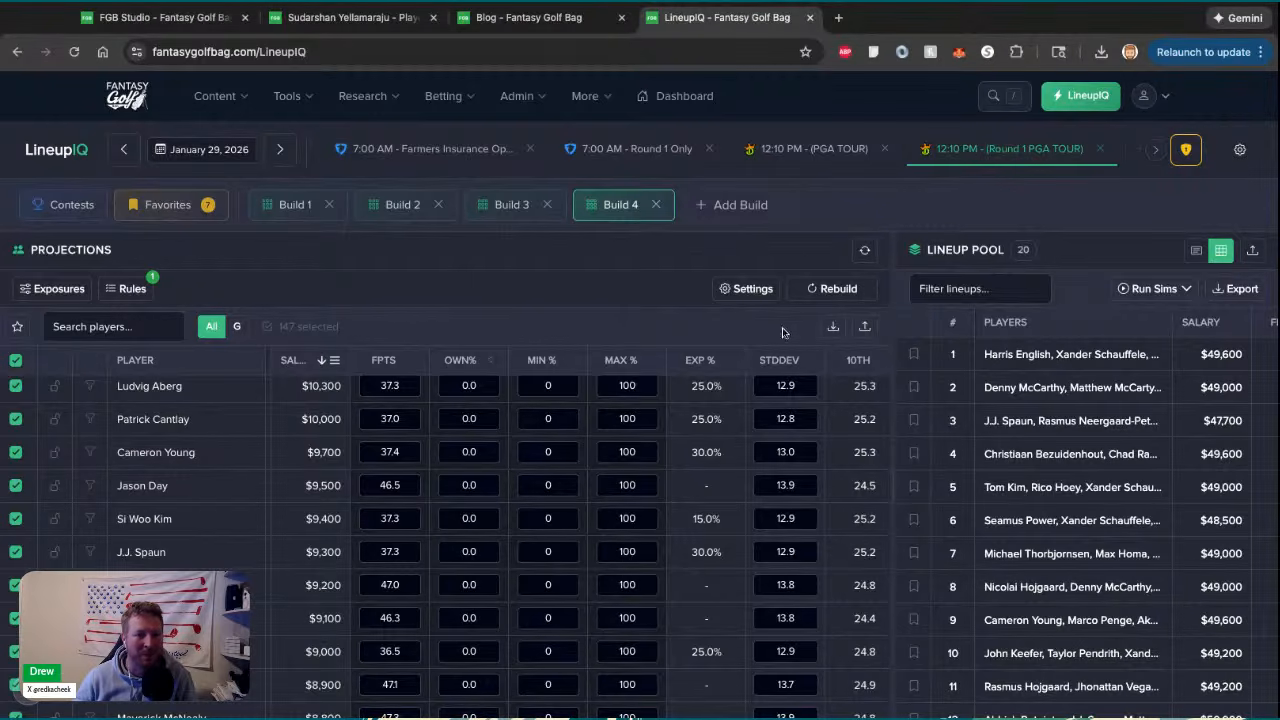
Import the pasted custom projections into Build 4, mapping Avg FP to FPTS and including only matched players
left_click(864, 326)
left_click(663, 354)
key("ctrl+v")
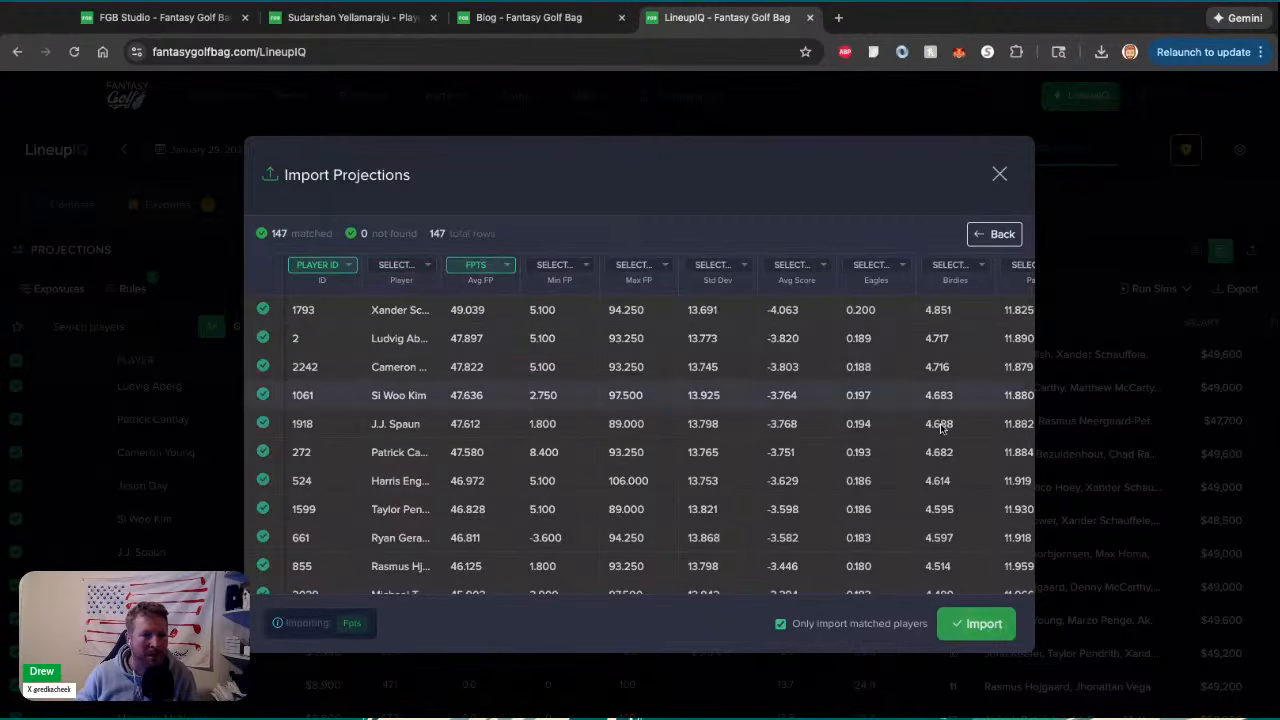
left_click(982, 624)
scroll(563, 521, "up", 1)
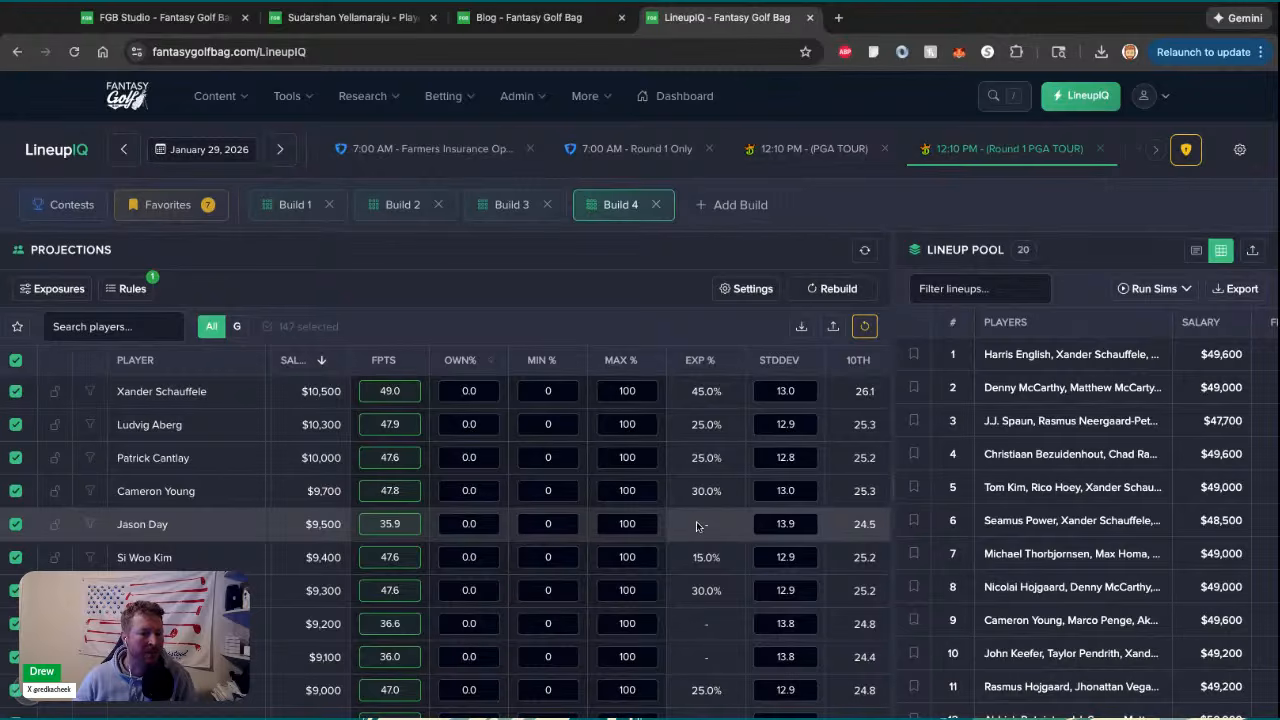
Review the imported FPTS values against the exposures of the highest-salaried players in Build 4
scroll(704, 523, "down", 1)
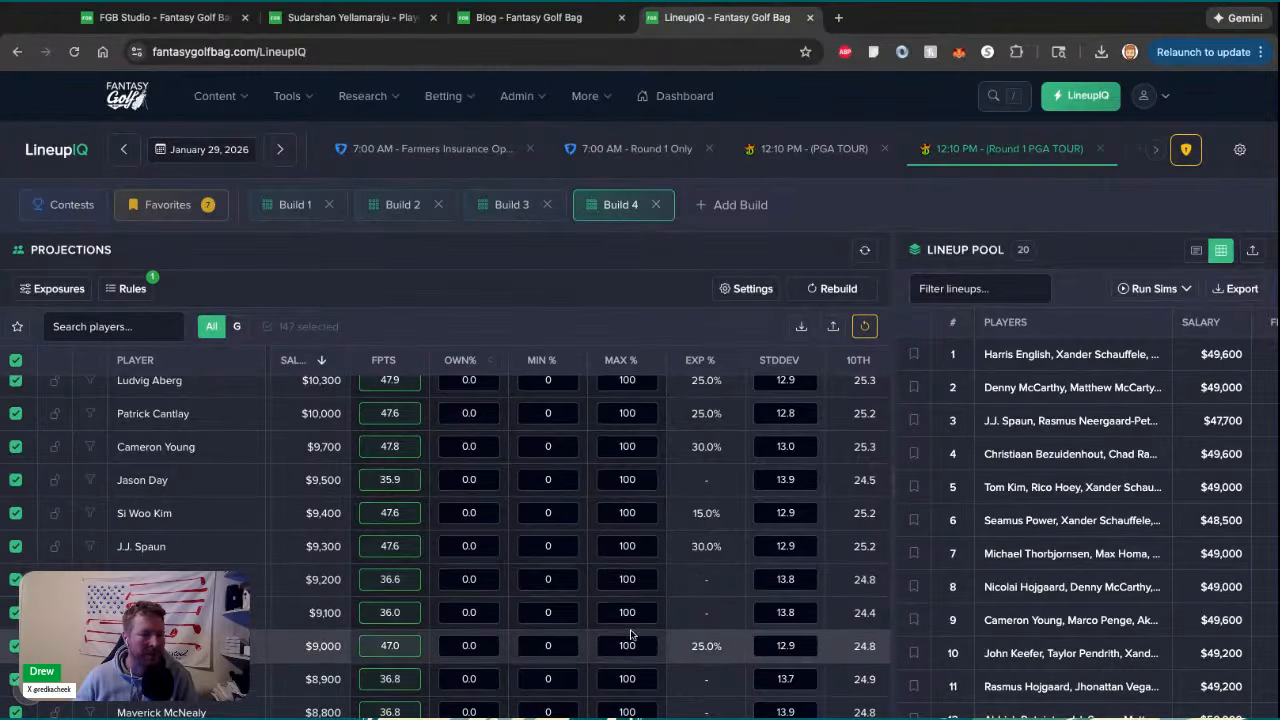
scroll(600, 620, "down", 1)
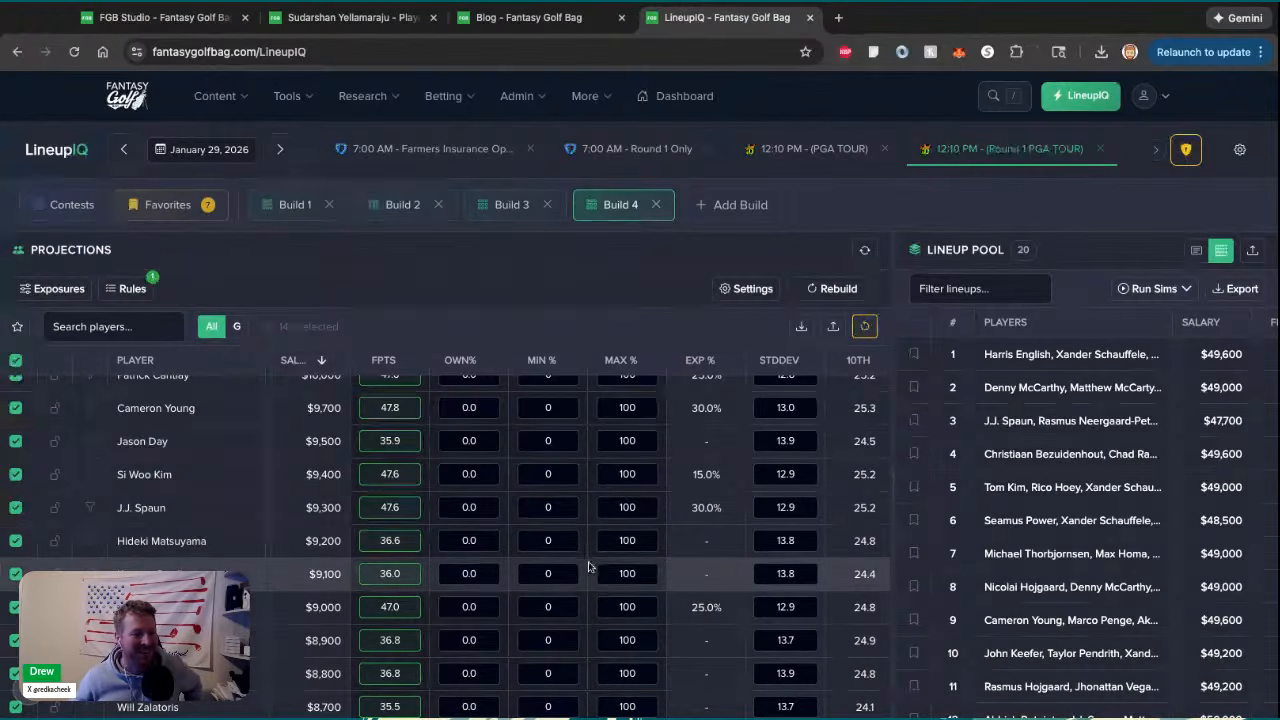
scroll(631, 572, "down", 4)
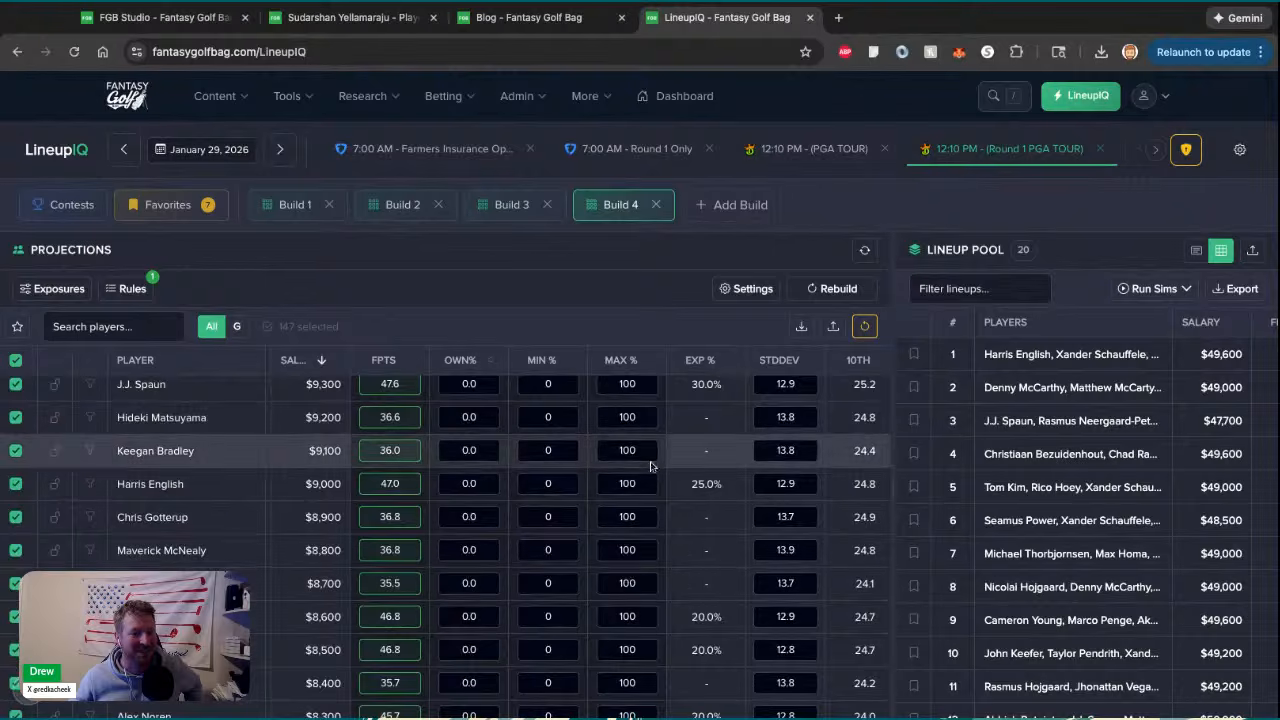
scroll(659, 555, "down", 3)
scroll(659, 555, "up", 5)
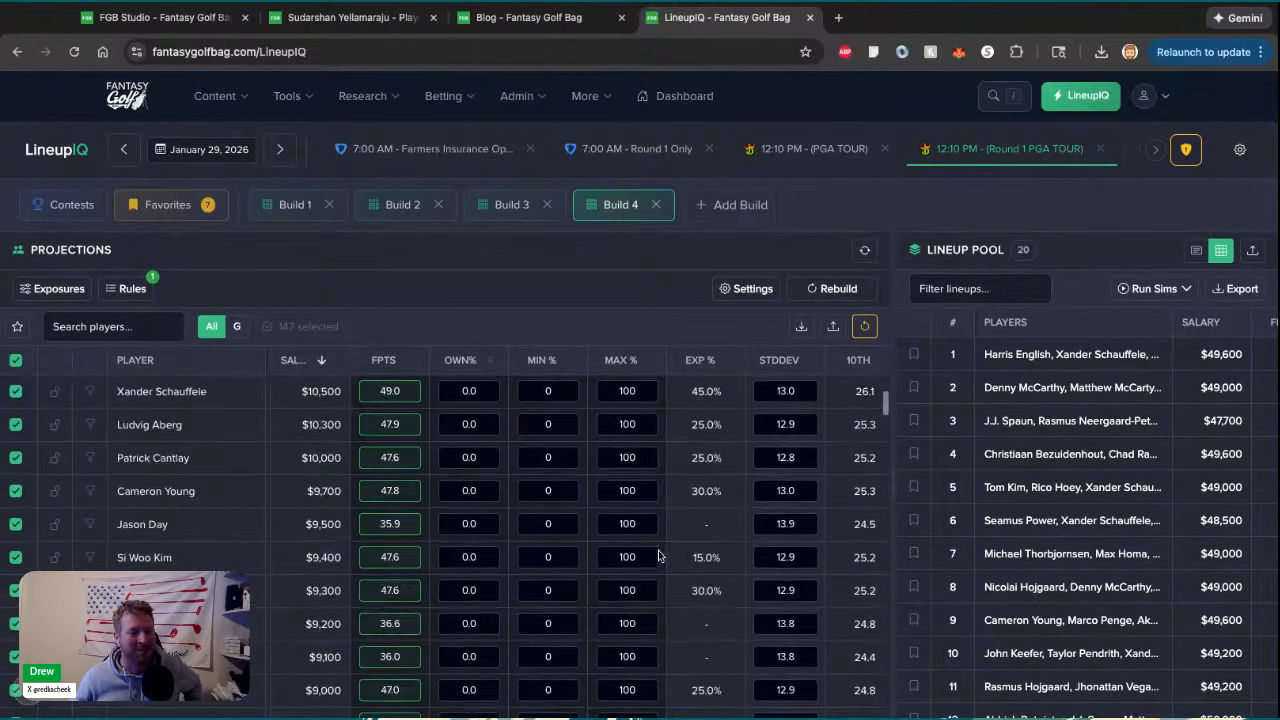
Export the player projections of Build 4 and of Build 2
left_click(801, 328)
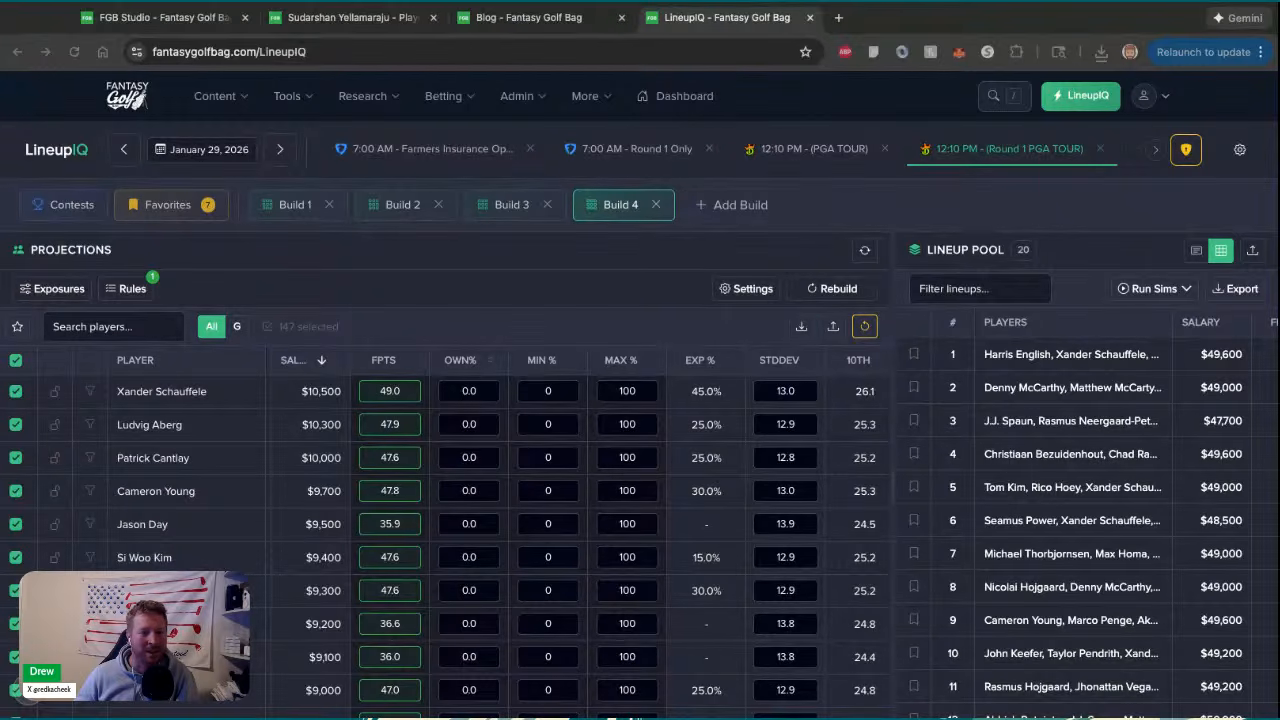
left_click(410, 206)
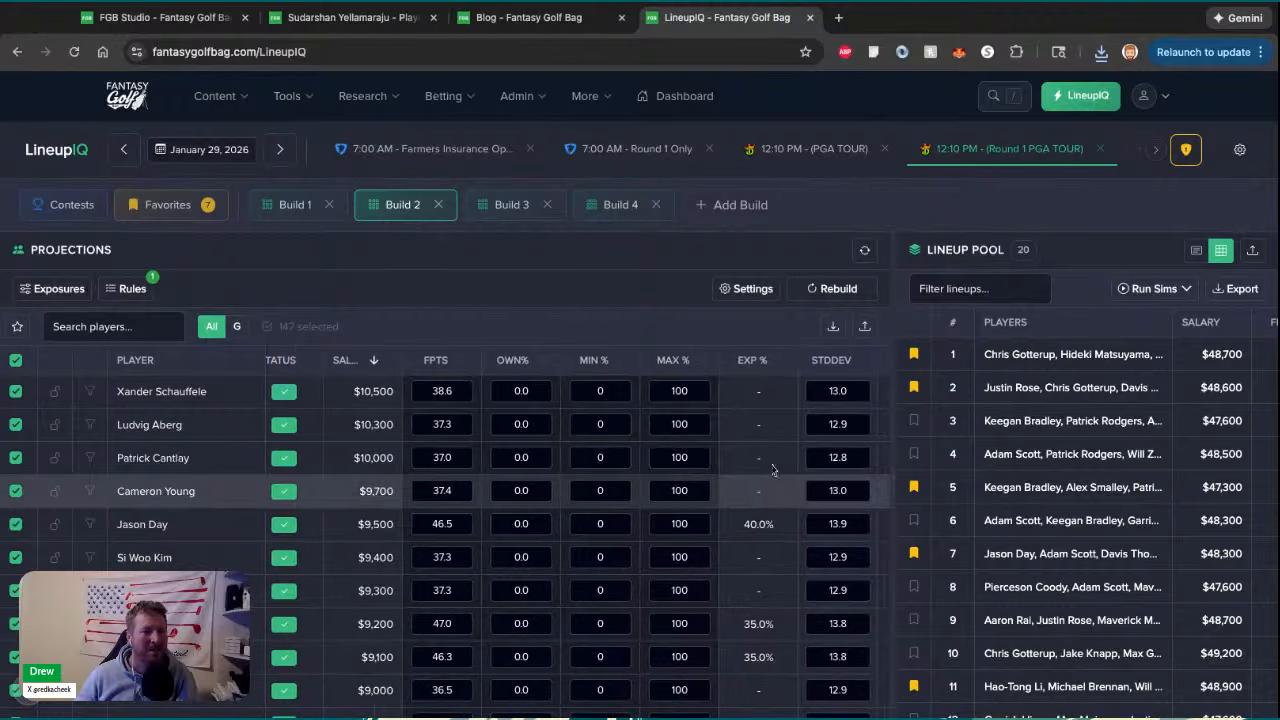
left_click(833, 327)
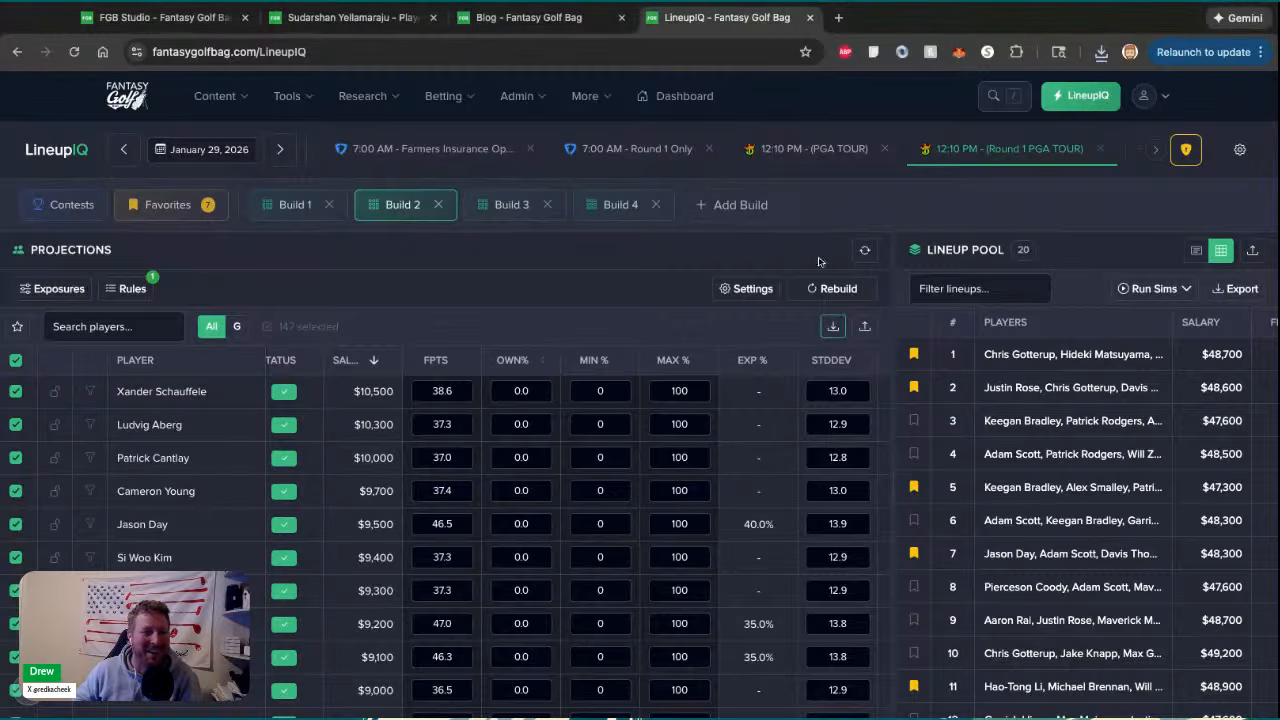
Glance at Build 4, return to Build 2 and sort its projections by exposure percentage, highest first
left_click(620, 206)
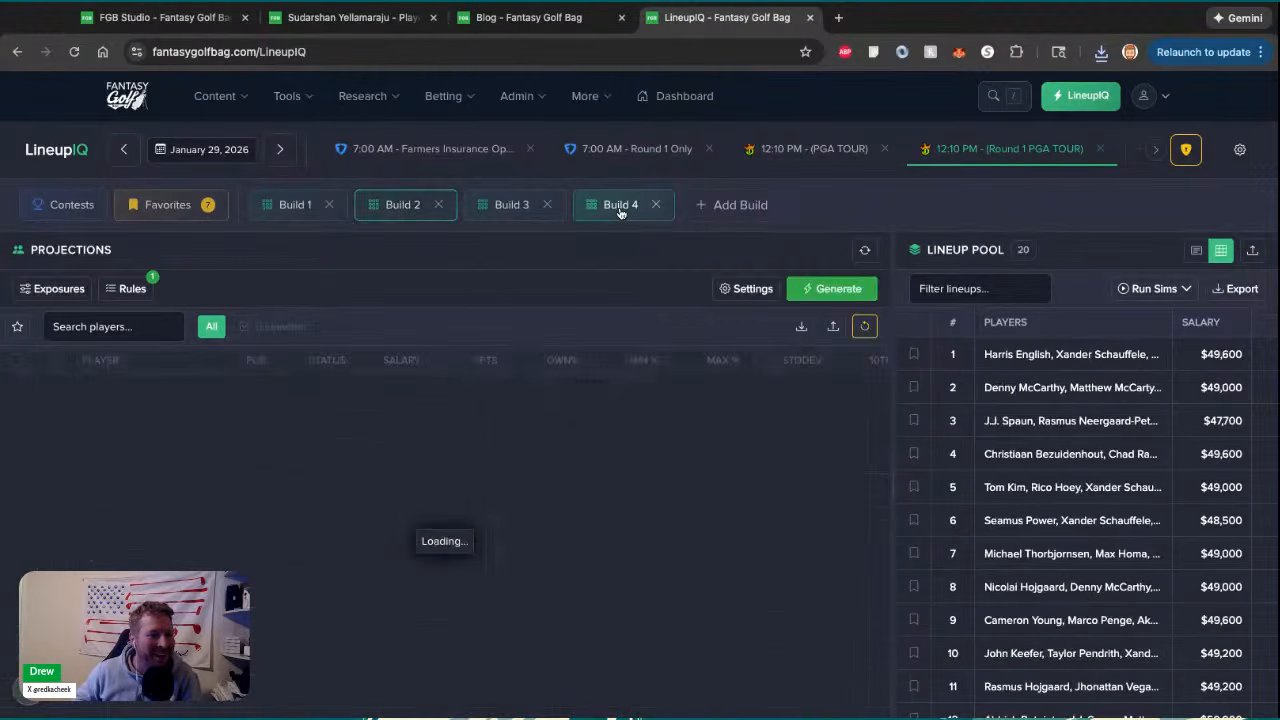
left_click(398, 206)
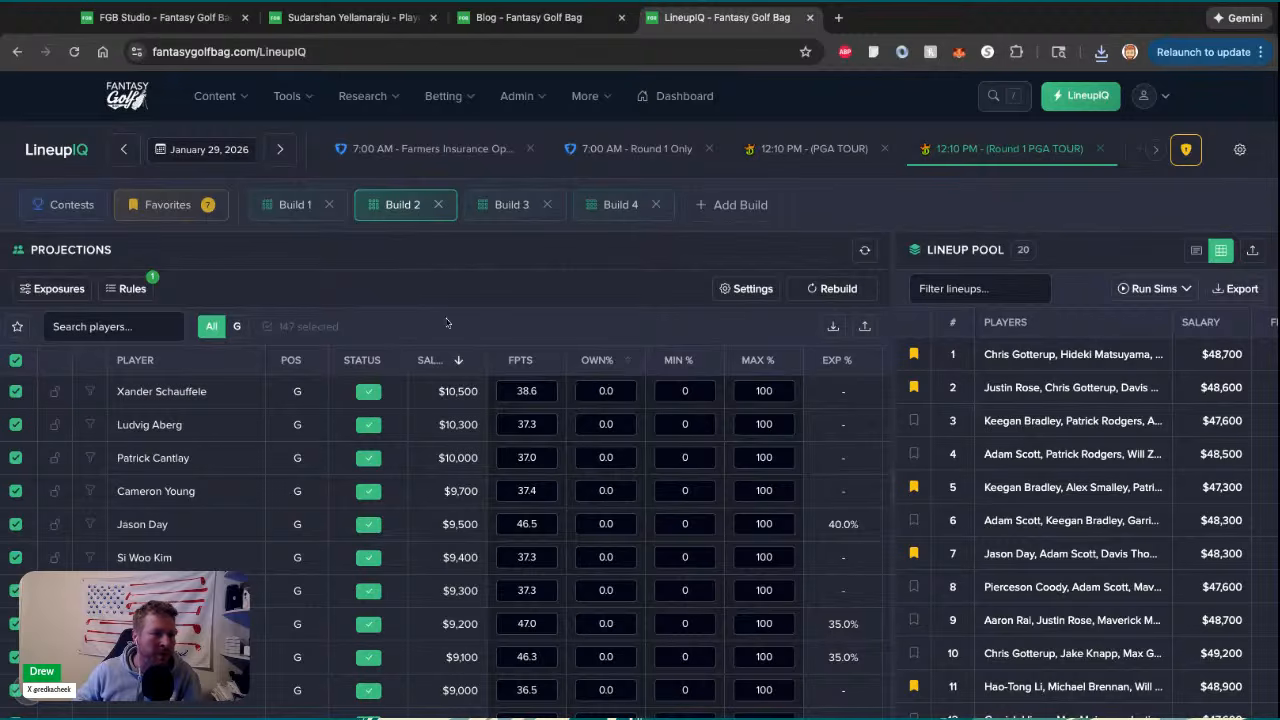
scroll(712, 430, "right", 3)
left_click(706, 360)
left_click(706, 360)
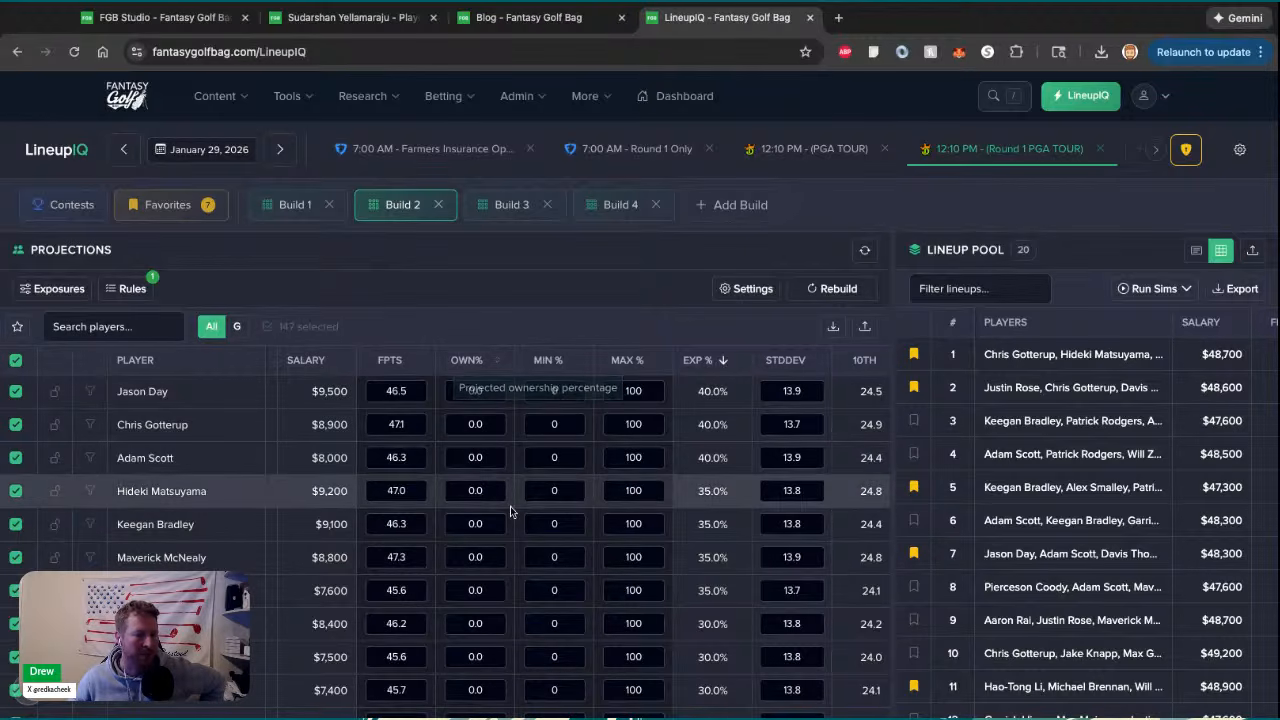
Sort the Build 2 projections by FPTS and finally by salary, highest first
left_click(379, 364)
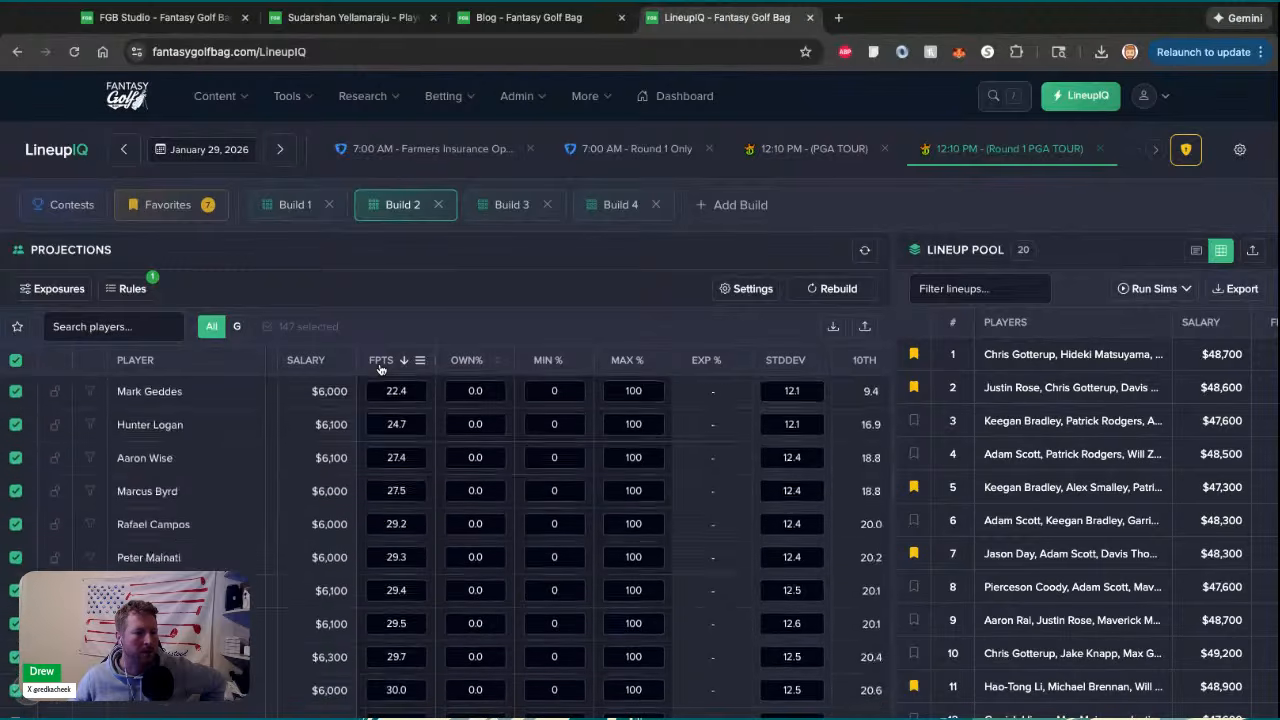
left_click(380, 362)
left_click(305, 362)
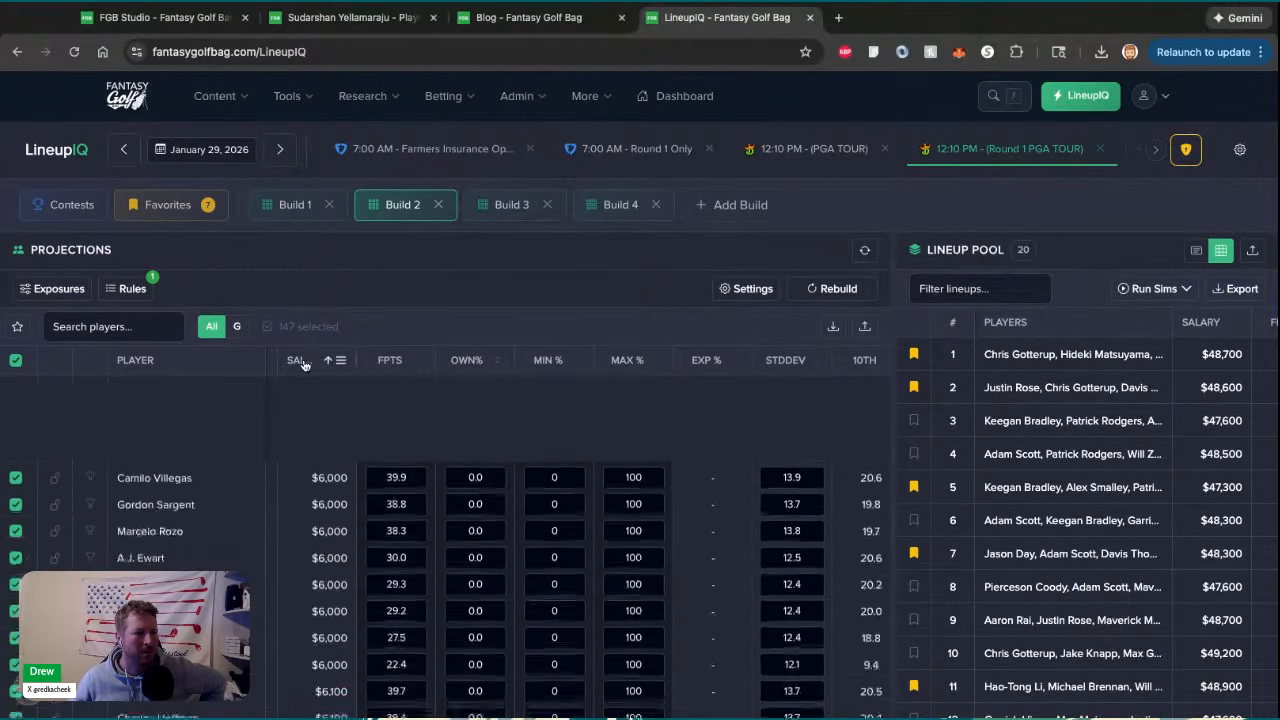
left_click(303, 361)
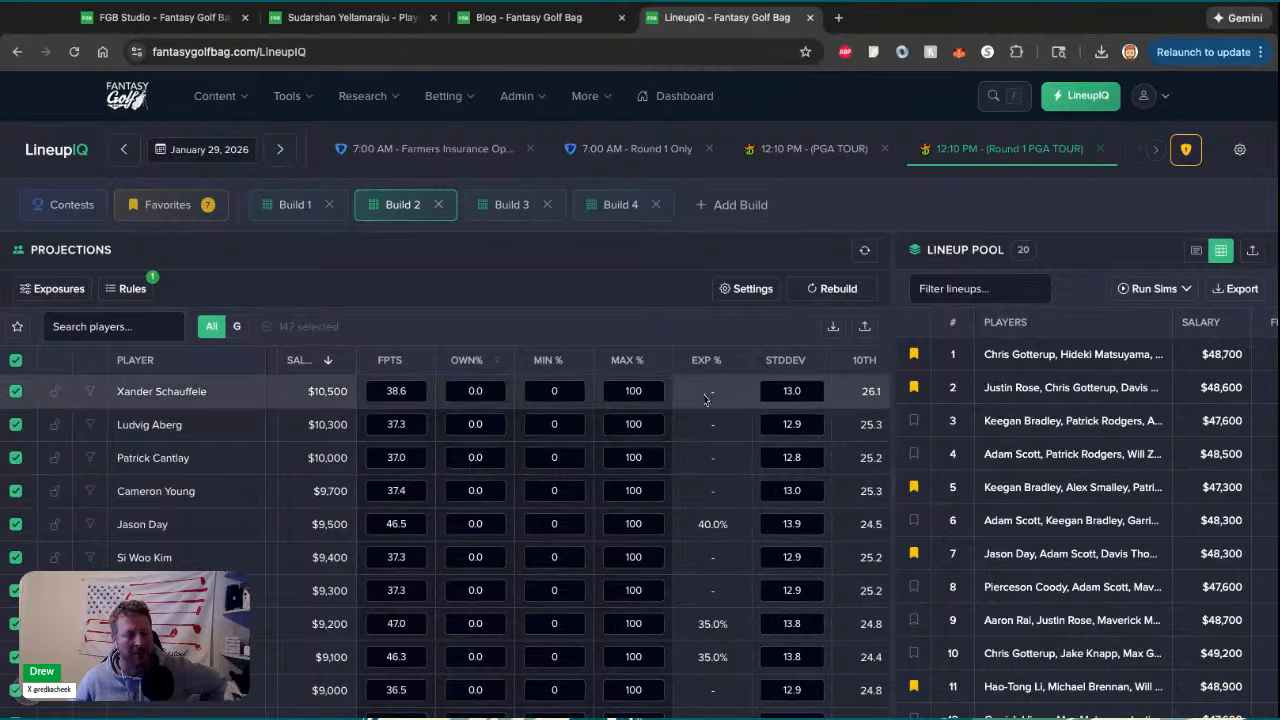
Examine the exposures and standard deviations of the most expensive players in Build 2
left_click(739, 362)
left_click(645, 314)
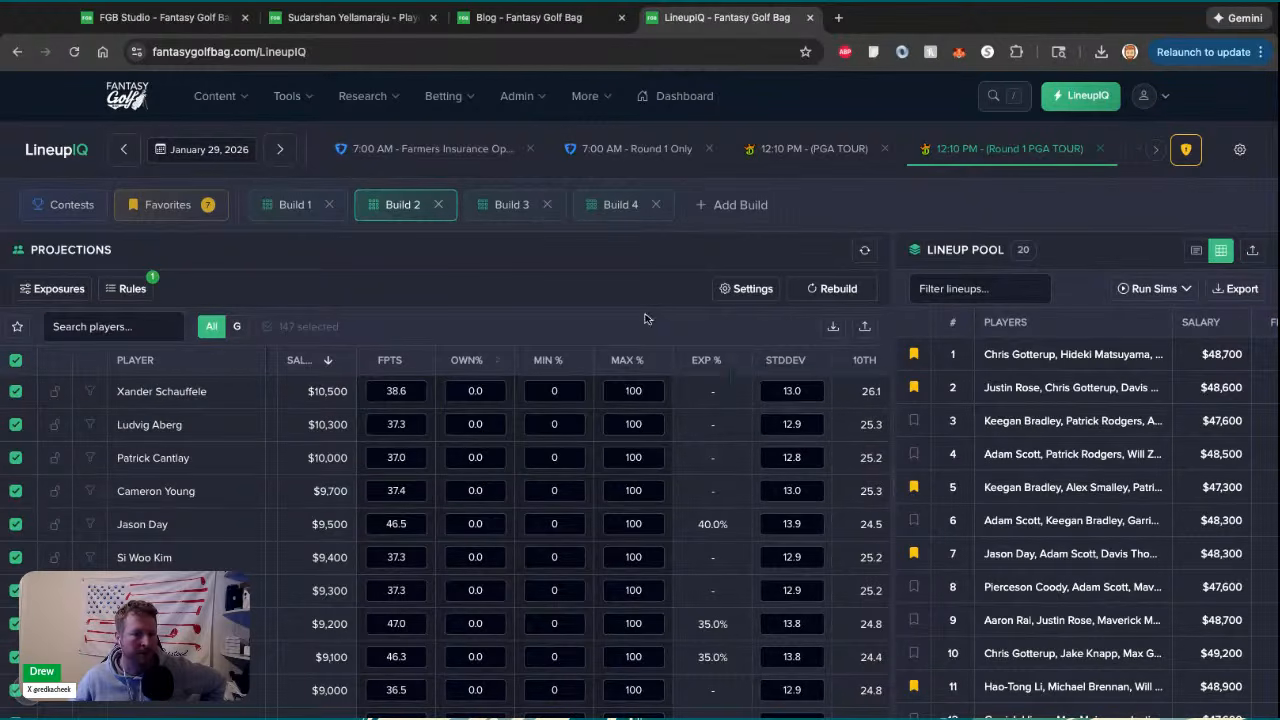
scroll(554, 514, "down", 3)
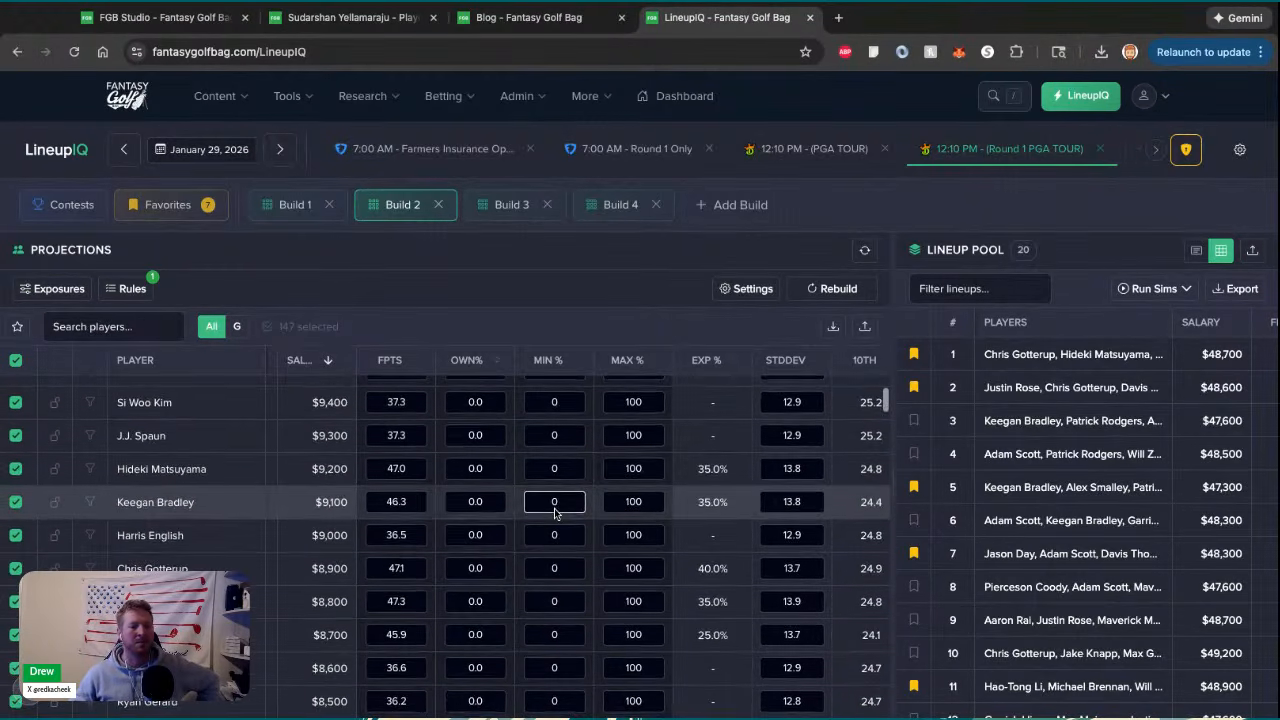
scroll(554, 514, "up", 3)
scroll(554, 514, "down", 2)
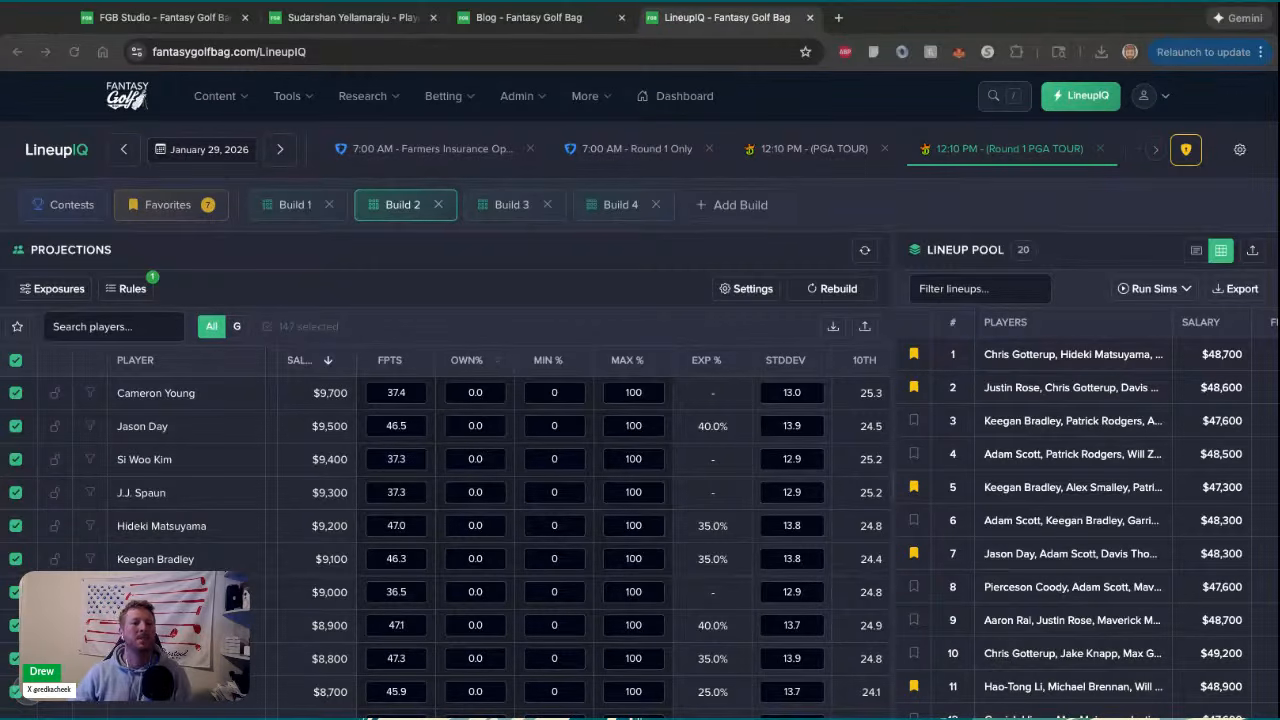
Switch to the browser tab with the player profile and open the WeatherIQ tool there
left_click(368, 18)
scroll(293, 276, "up", 7)
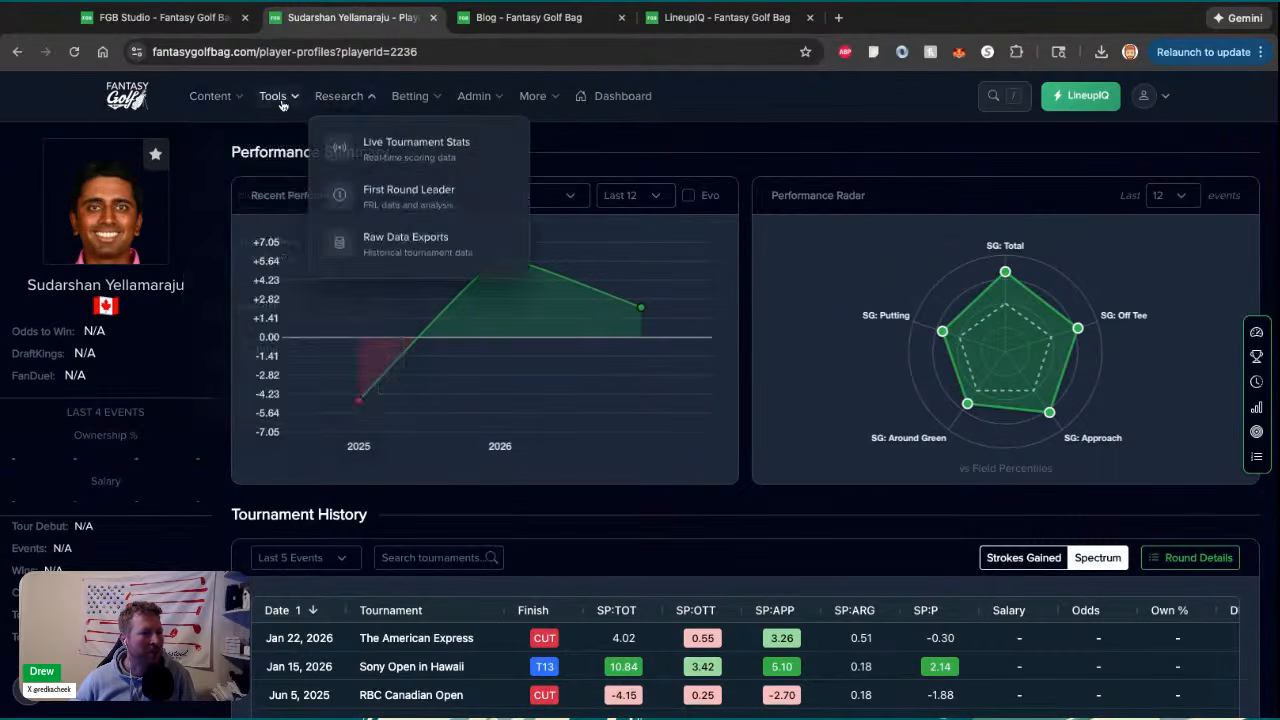
mouse_move(273, 96)
left_click(86, 313)
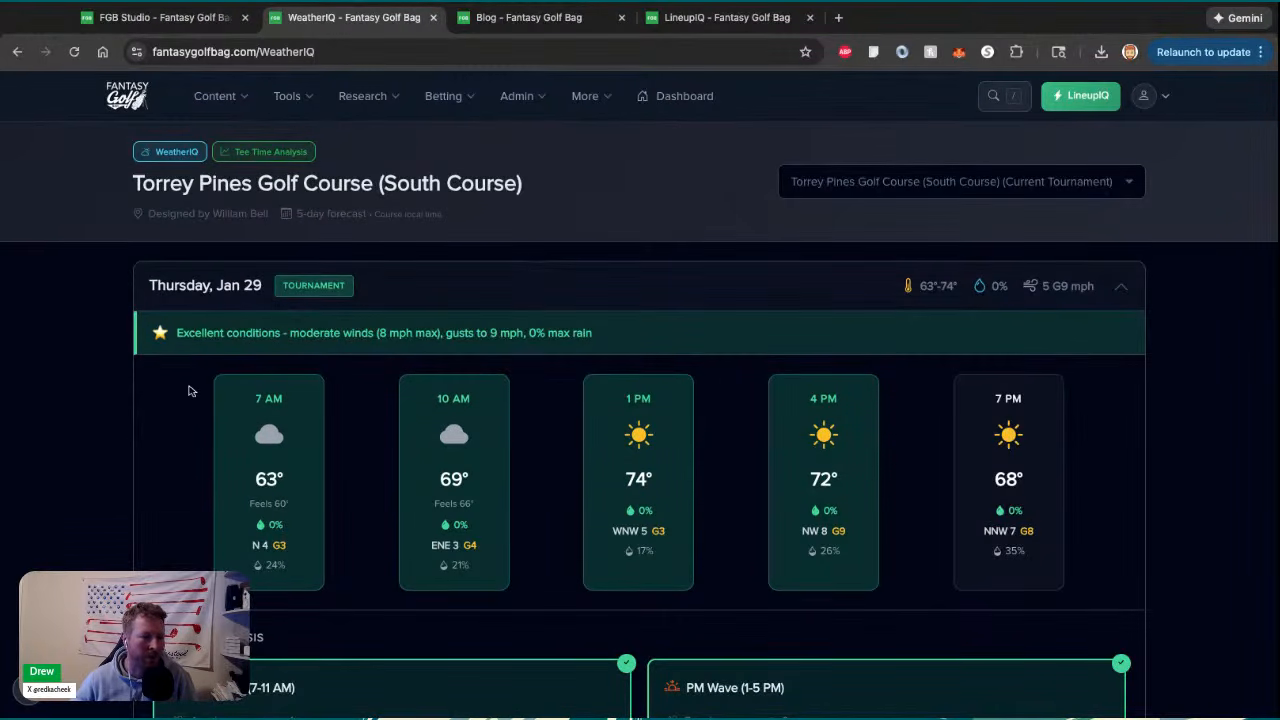
Examine the Thursday, Jan 29 hourly forecast and the AM and PM wave tee time analysis for Torrey Pines
scroll(194, 394, "down", 3)
scroll(194, 394, "up", 1)
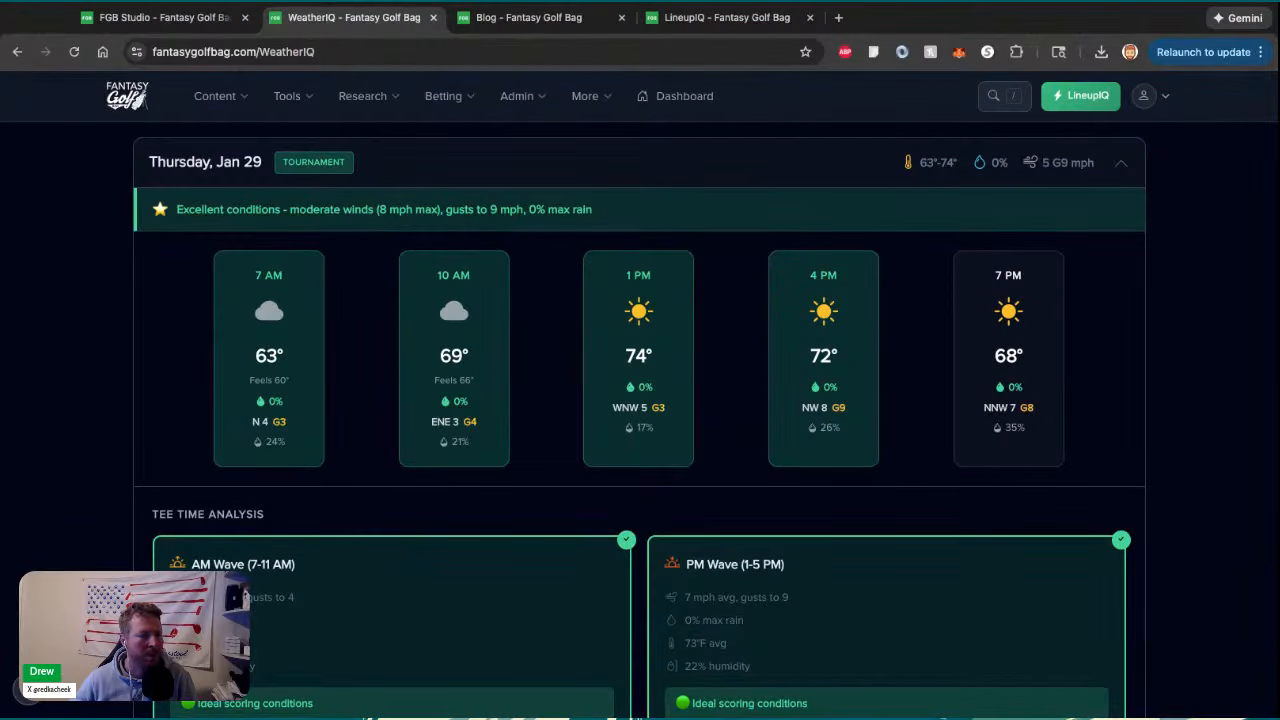
scroll(194, 393, "up", 4)
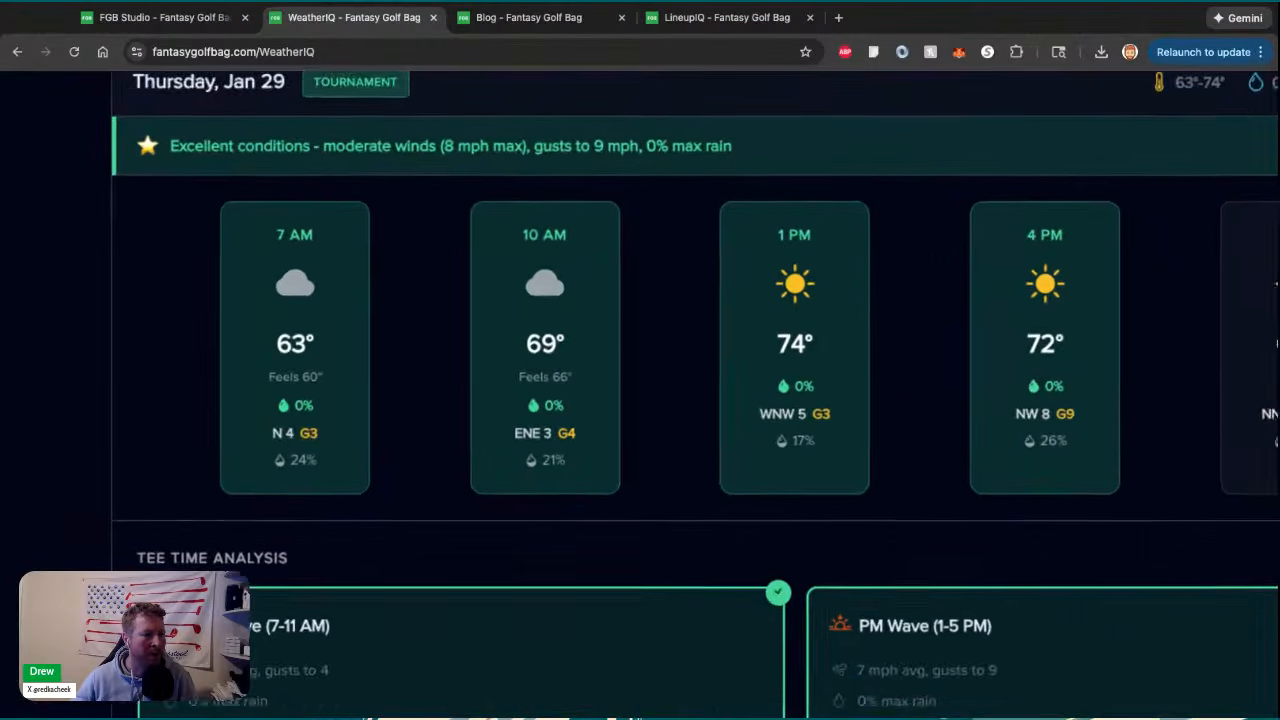
scroll(194, 393, "down", 2)
scroll(166, 480, "up", 1)
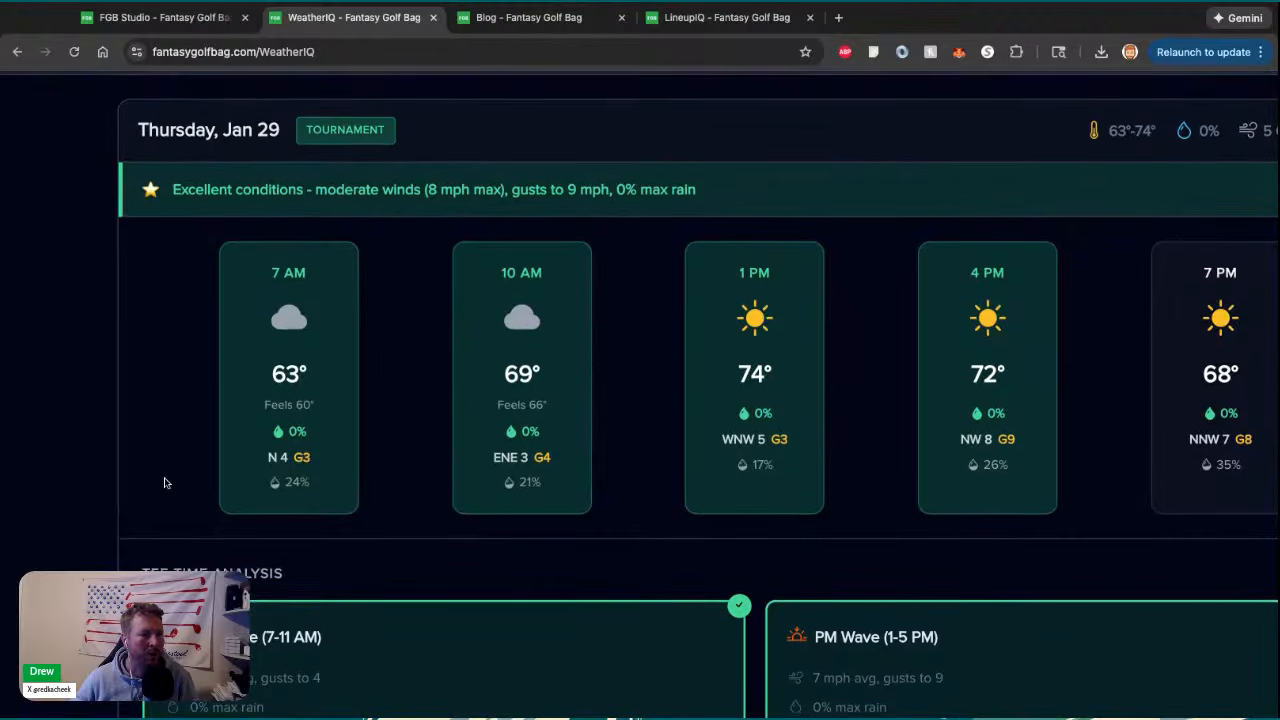
scroll(166, 480, "right", 2)
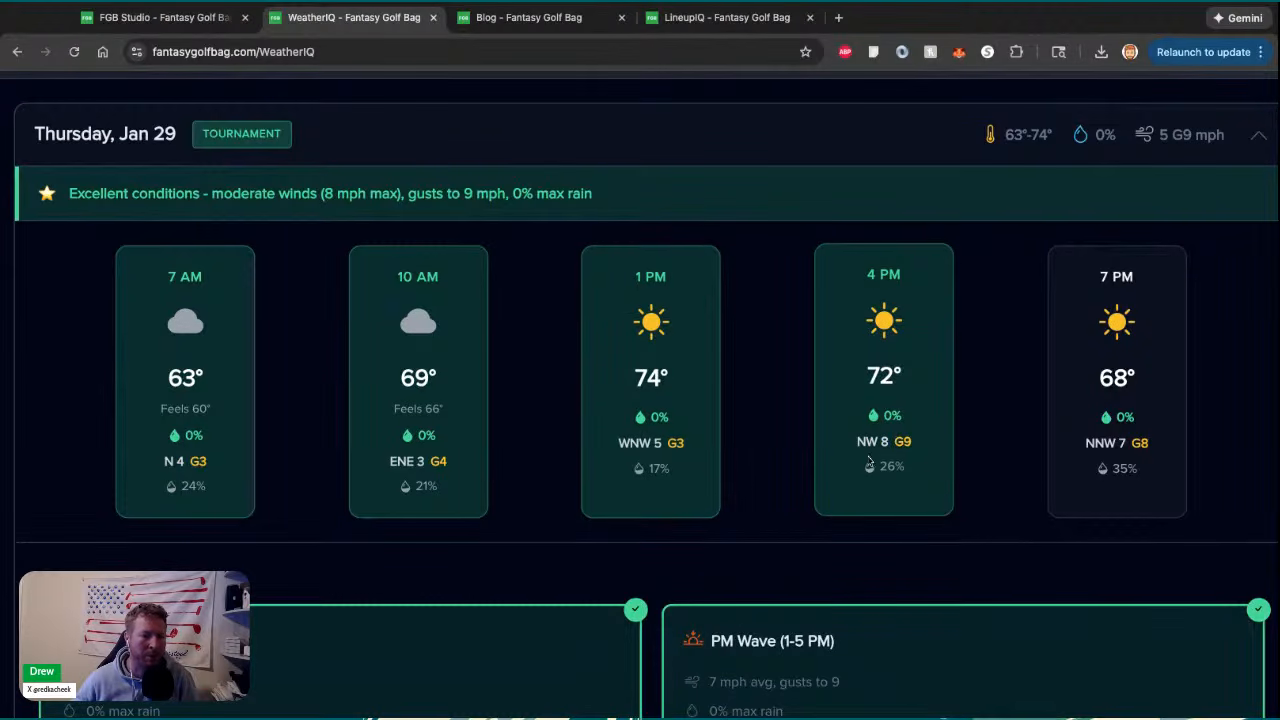
scroll(594, 400, "down", 5)
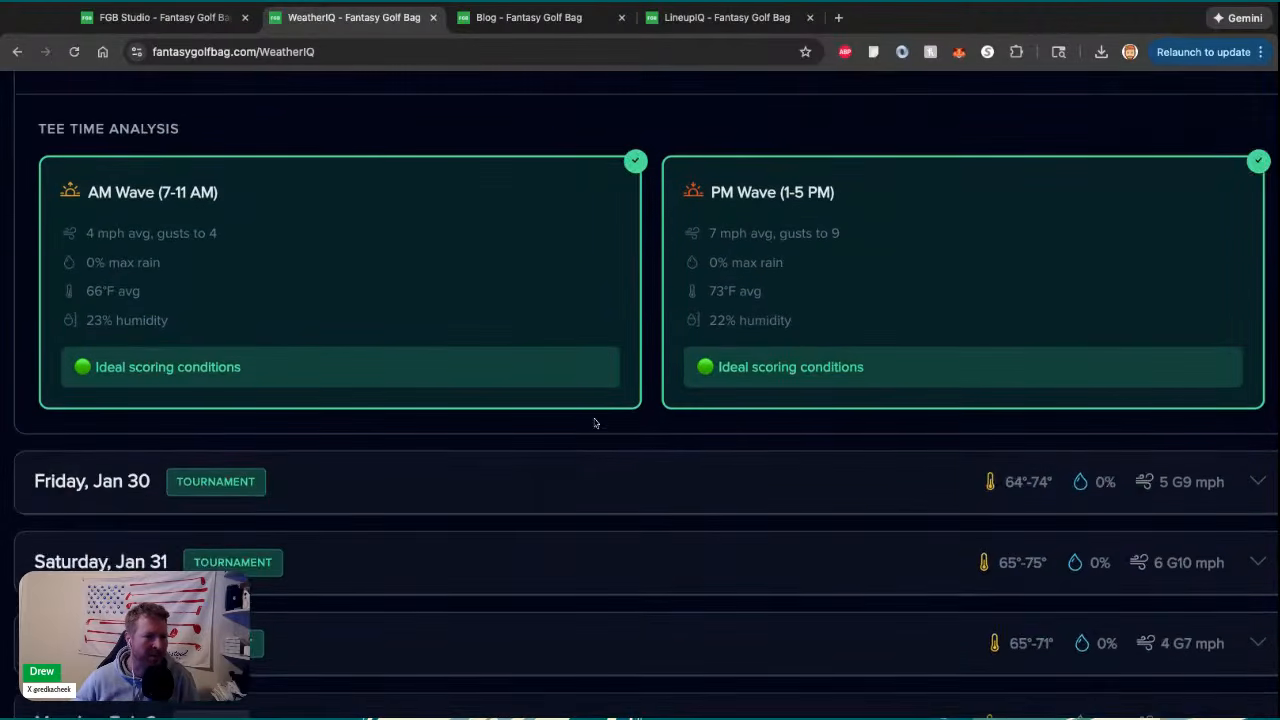
Expand the Friday, Jan 30 forecast and check its hourly winds and tee time analysis
left_click(569, 462)
scroll(568, 463, "down", 4)
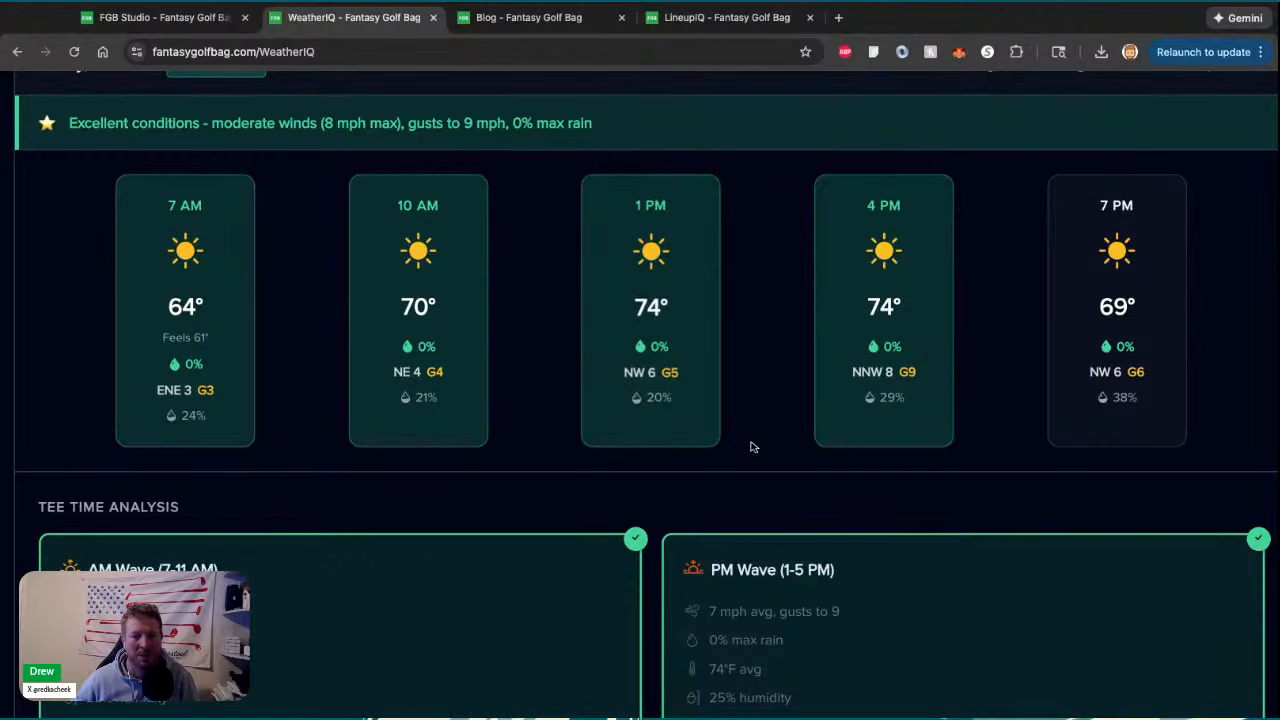
scroll(753, 447, "down", 2)
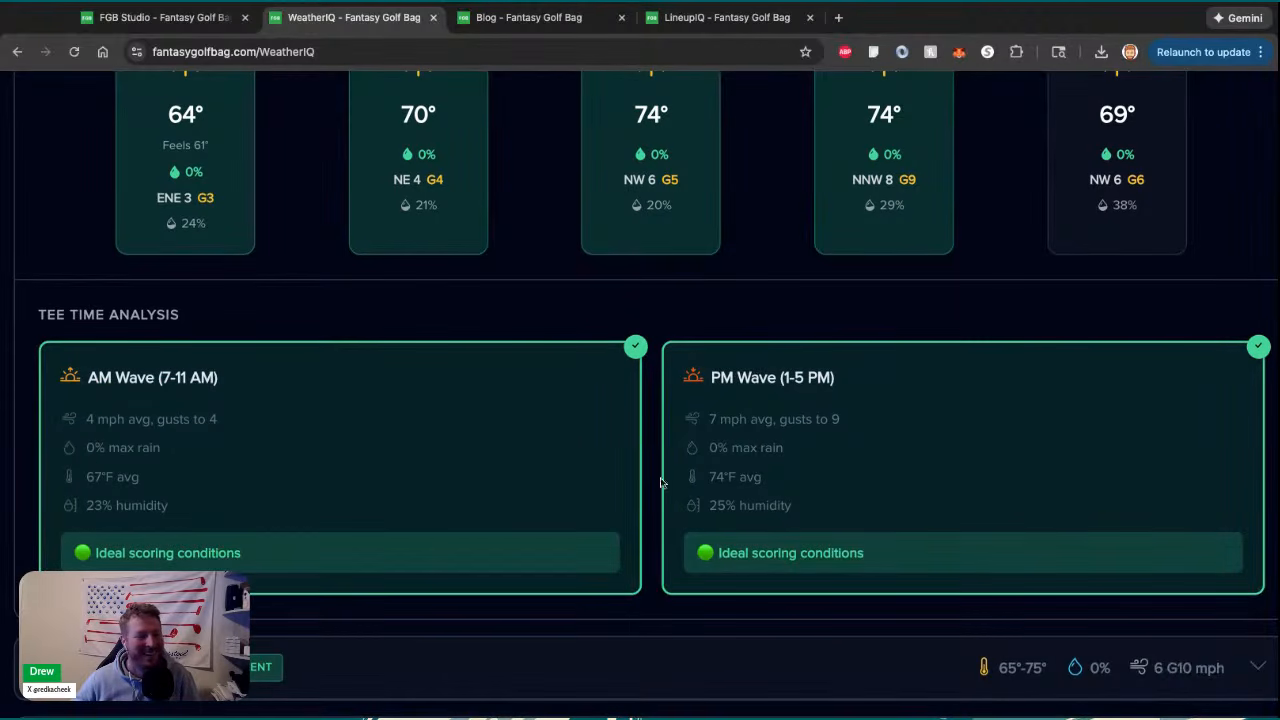
scroll(383, 569, "down", 1)
Expand the Saturday, Jan 31 forecast and compare the wind of its AM and PM waves
left_click(381, 575)
scroll(383, 583, "down", 3)
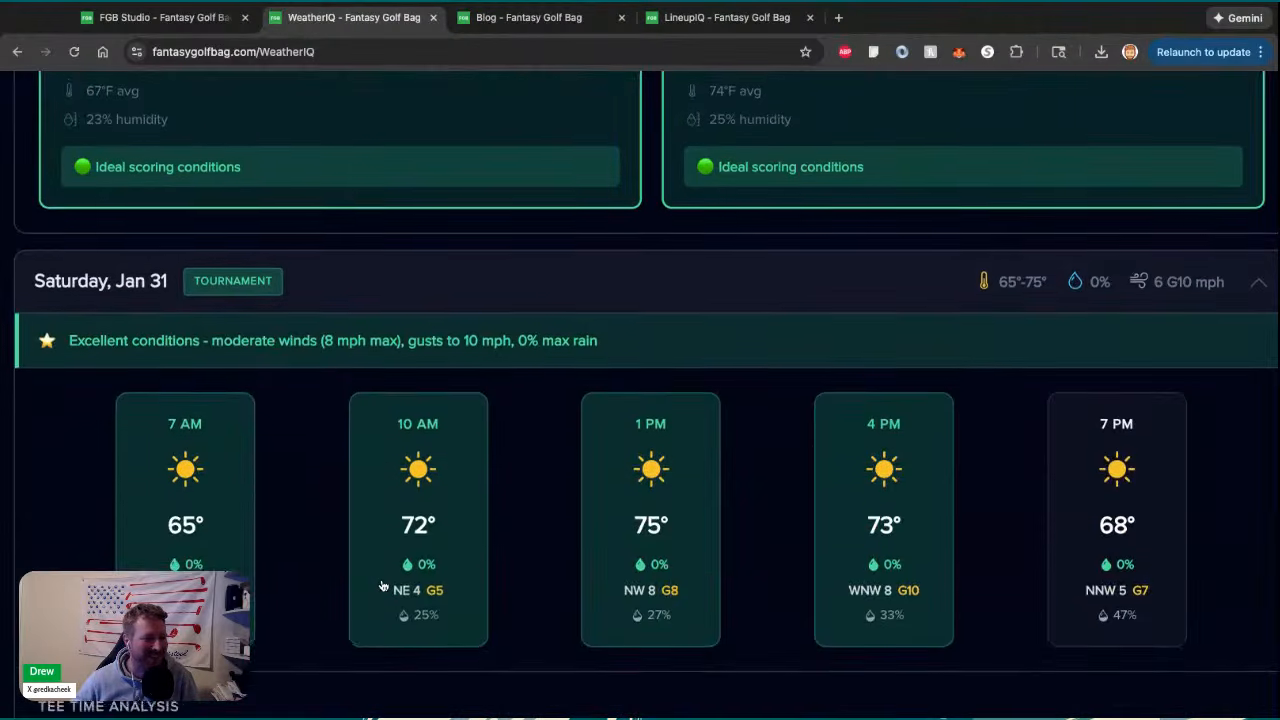
scroll(400, 570, "down", 1)
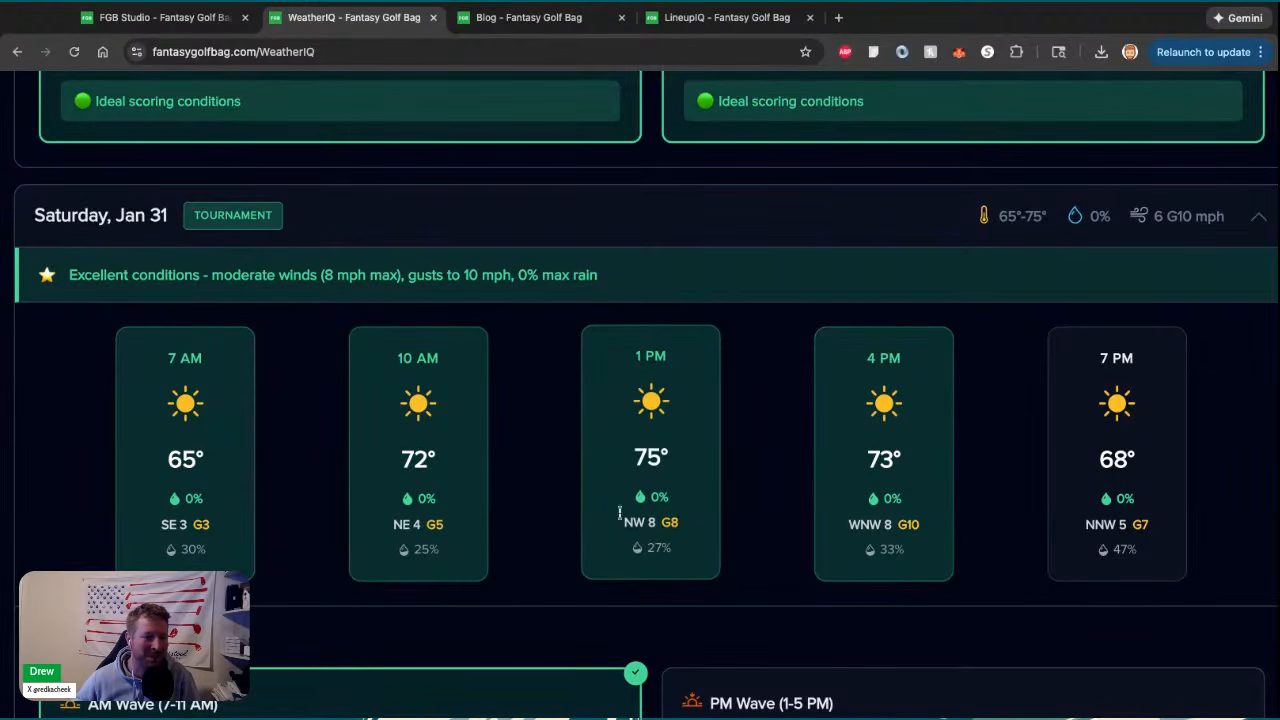
scroll(490, 443, "down", 4)
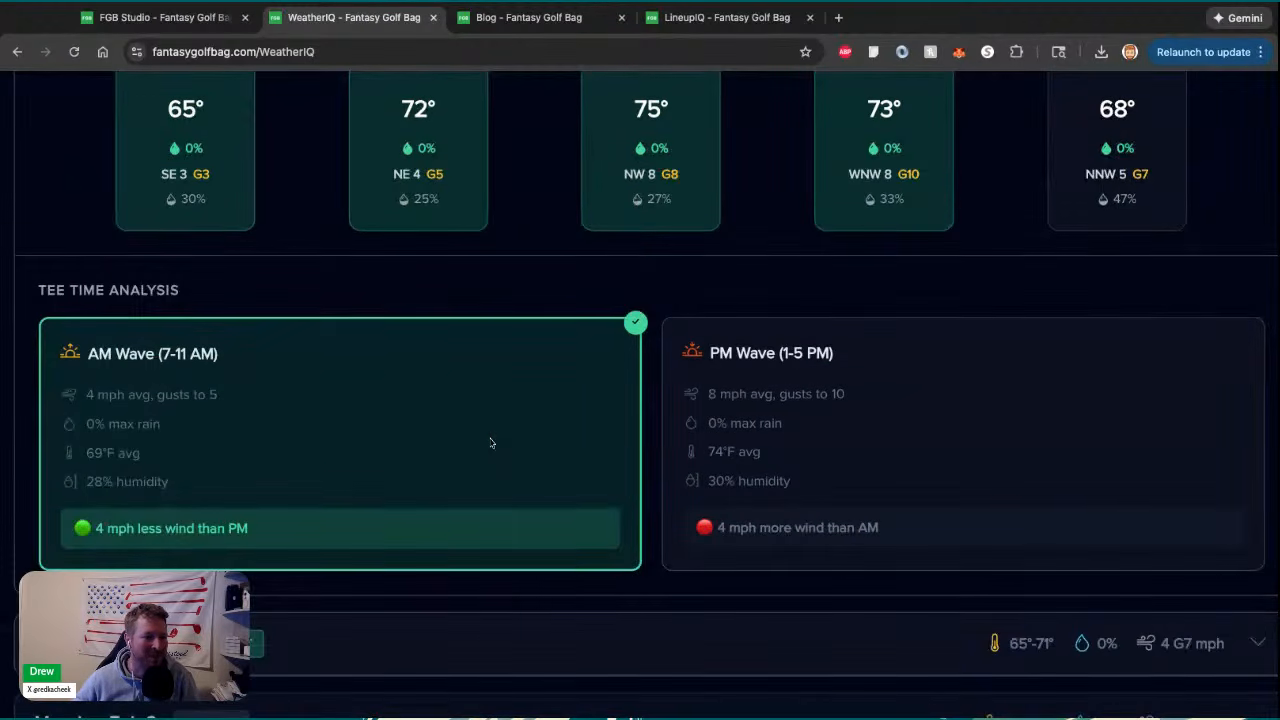
Expand the Sunday, Feb 1 forecast, check its hourly winds, and return to the Thursday forecast
left_click(531, 662)
scroll(533, 661, "down", 5)
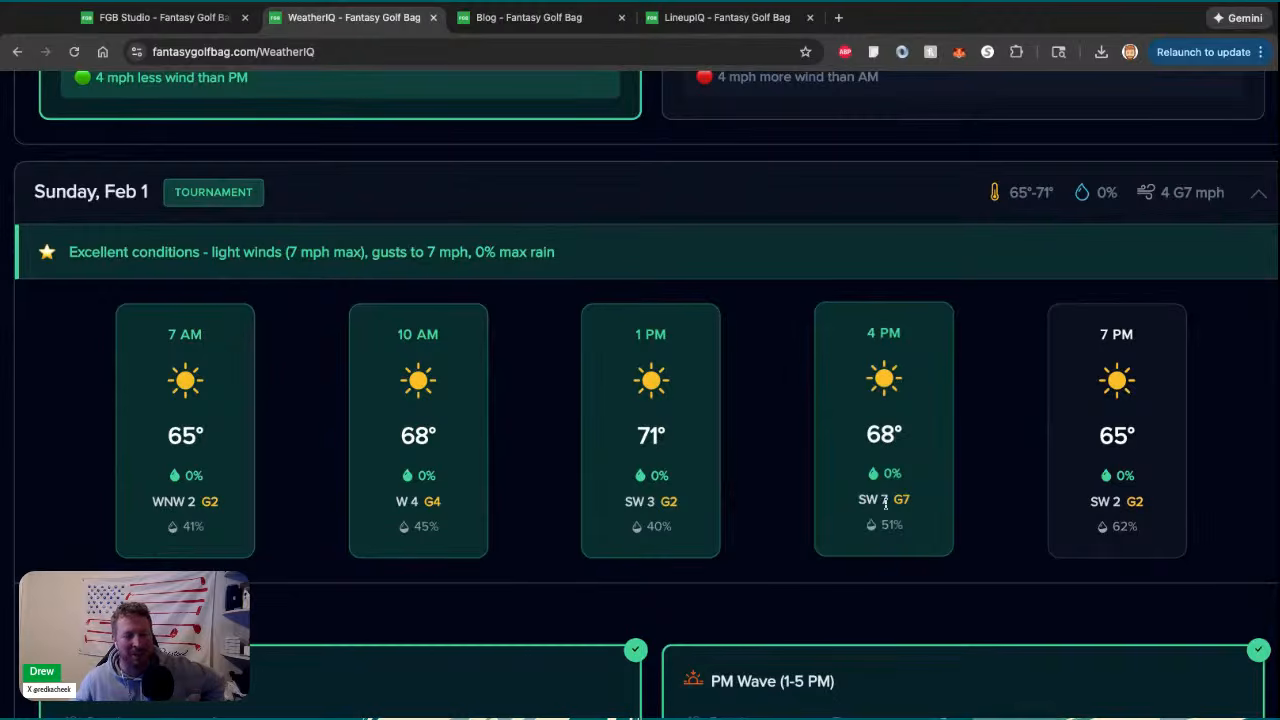
scroll(885, 503, "down", 3)
scroll(378, 364, "up", 5)
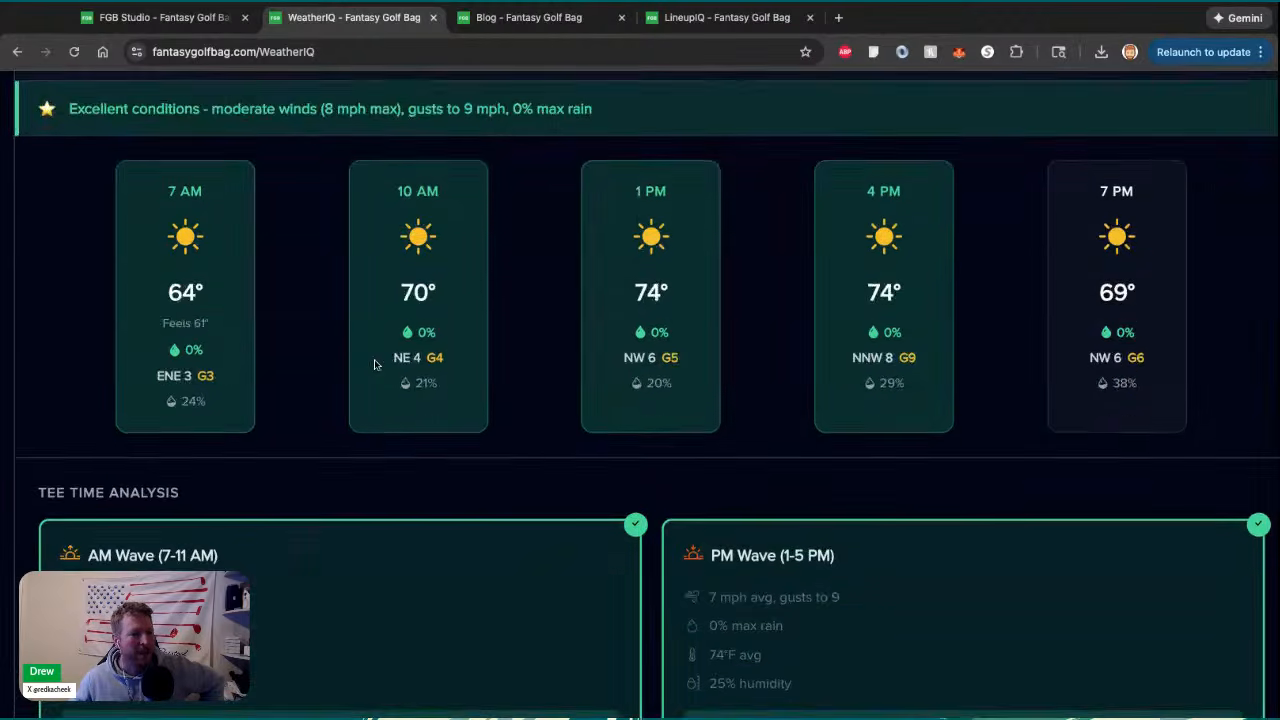
scroll(374, 364, "up", 1)
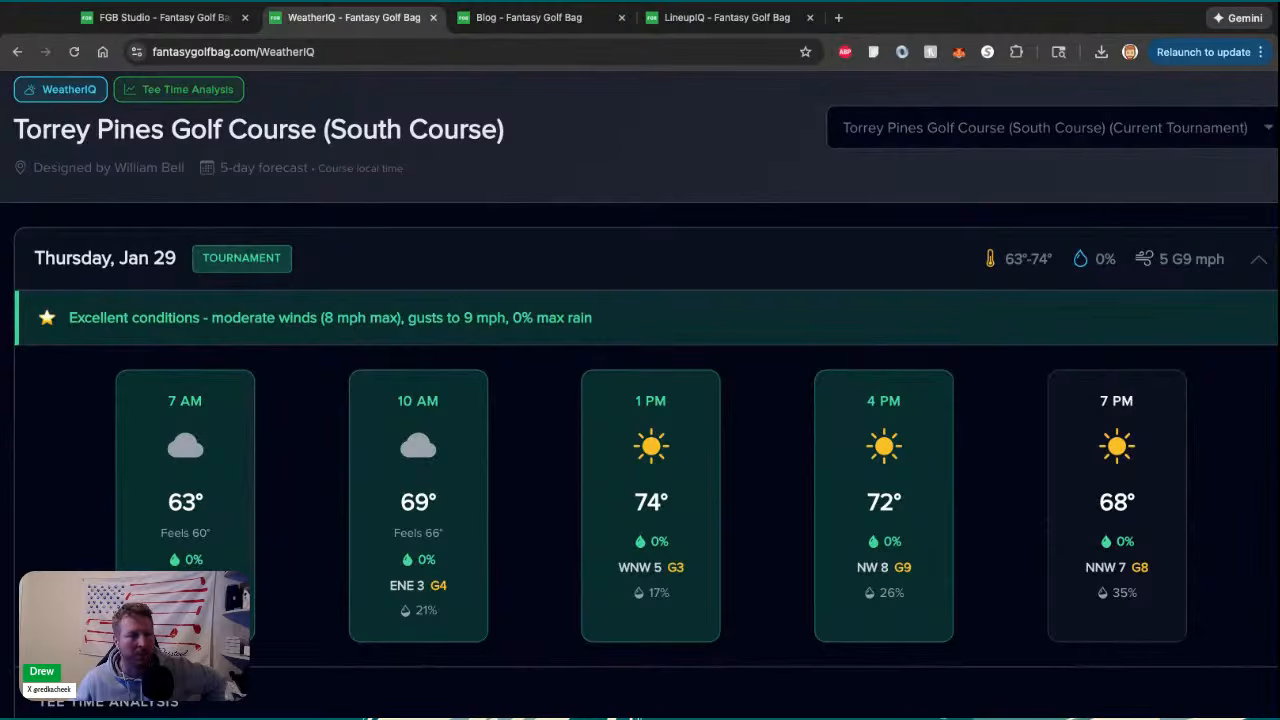
left_click(1, 238)
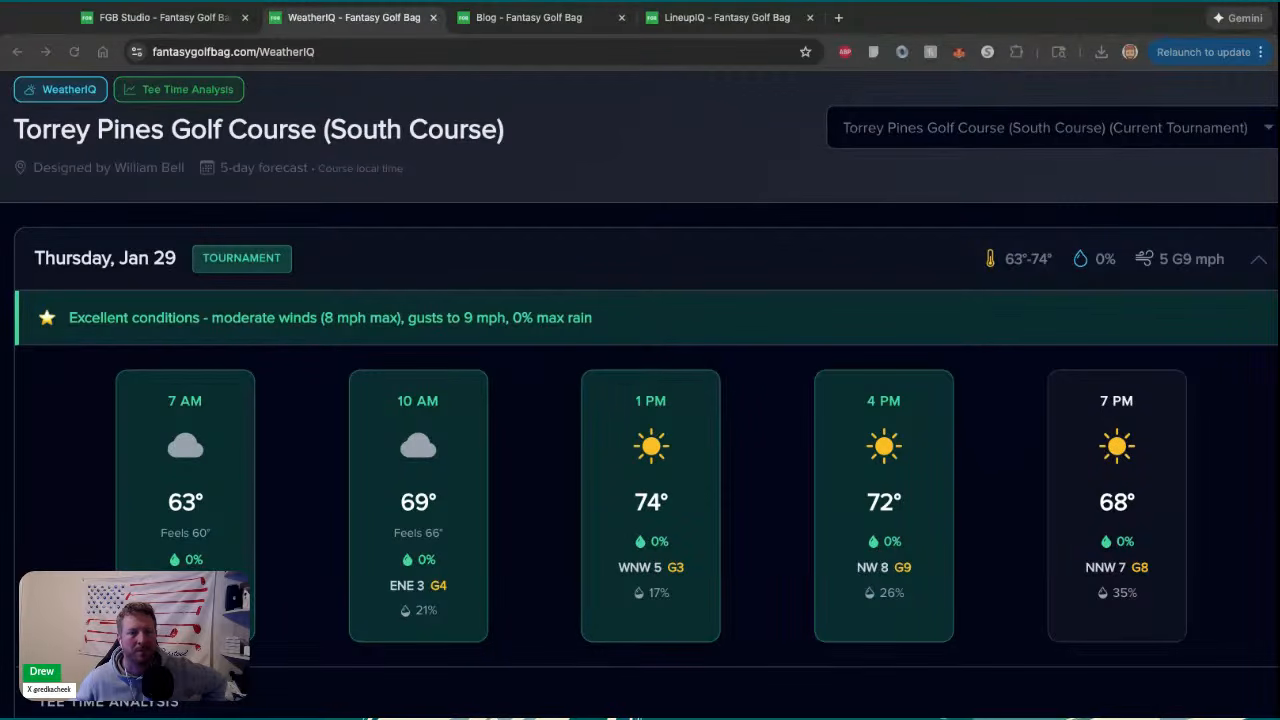
scroll(422, 133, "up", 1)
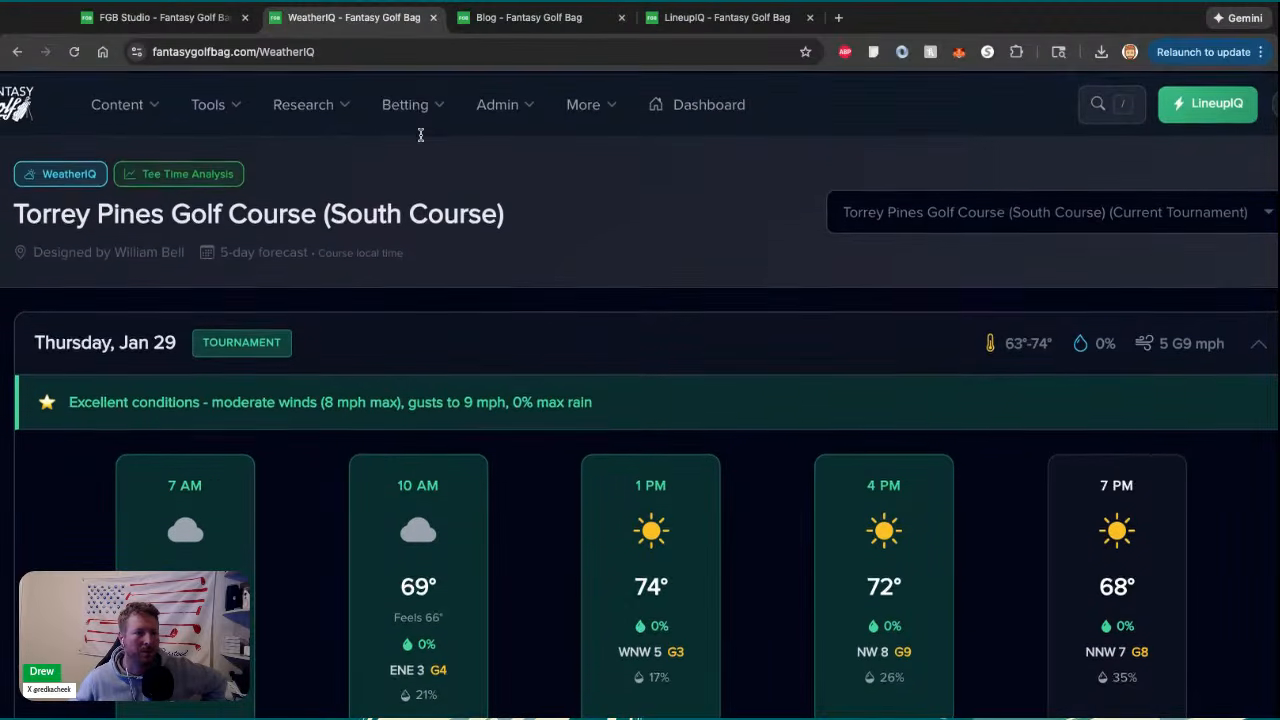
Open the Matchup Sims page and look over the Head-to-Head matchups, their sportsbook odds and the parlay builder settings
left_click(421, 104)
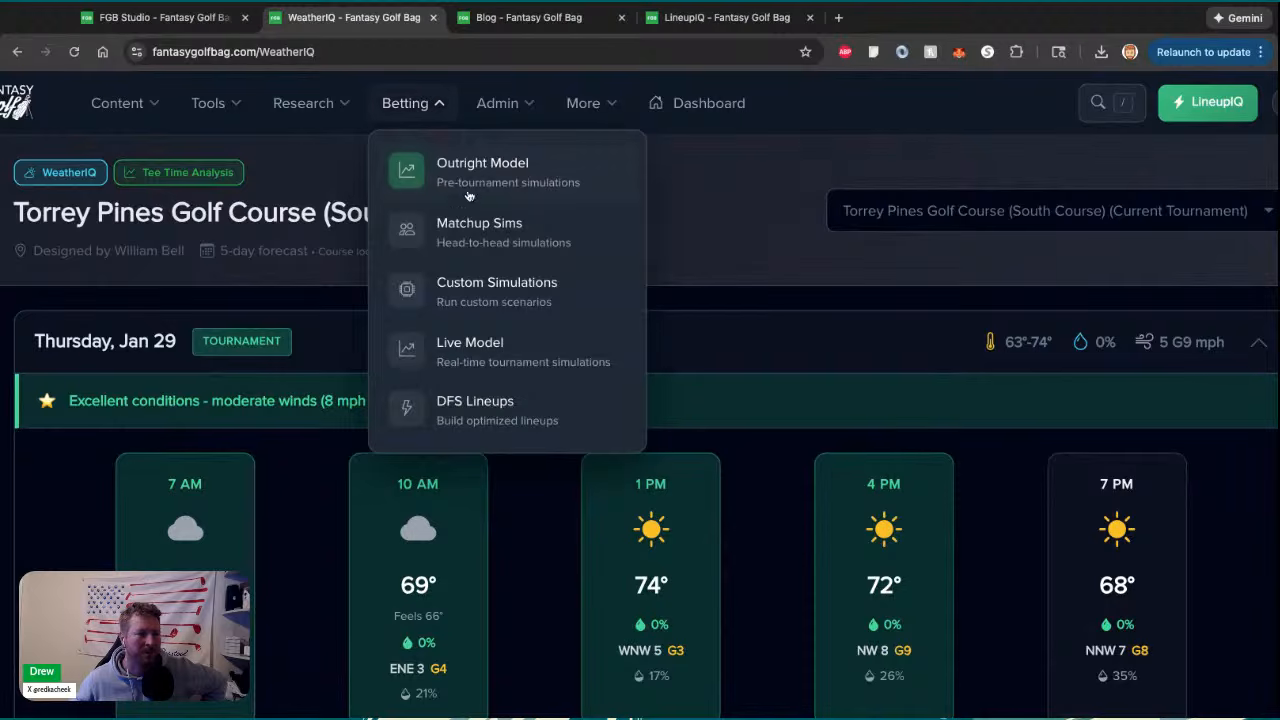
left_click(477, 252)
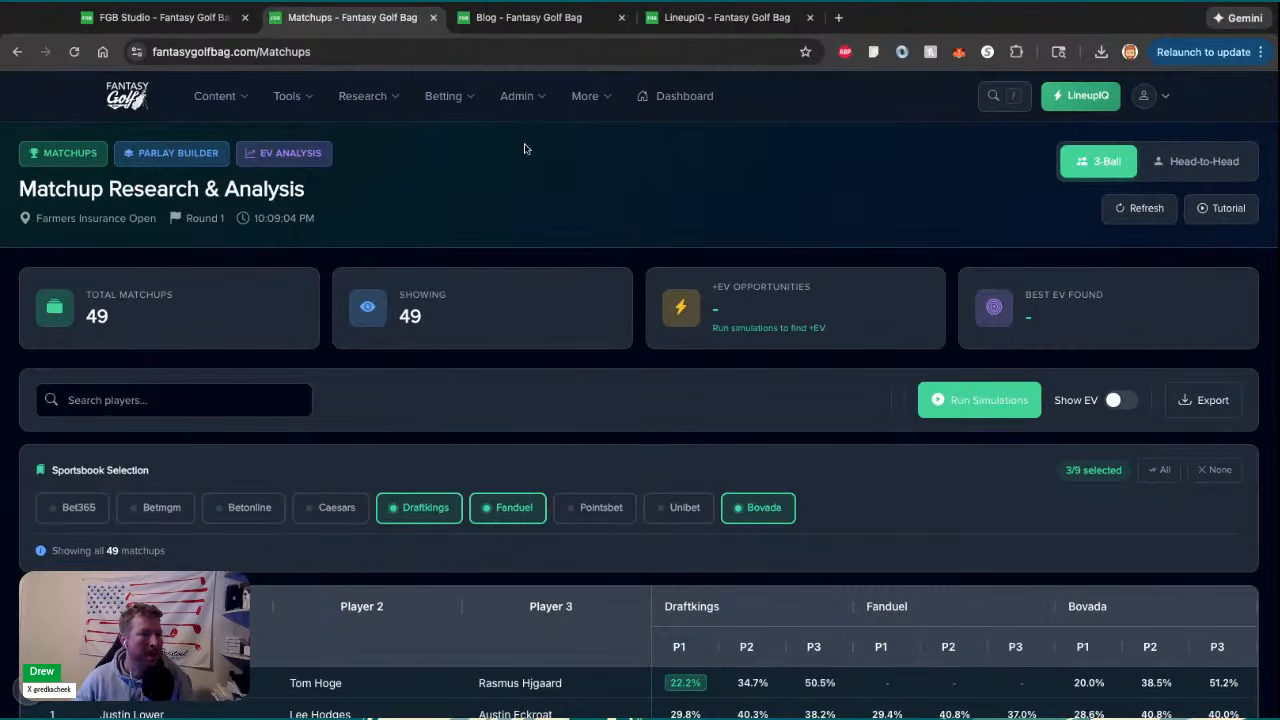
left_click(1204, 161)
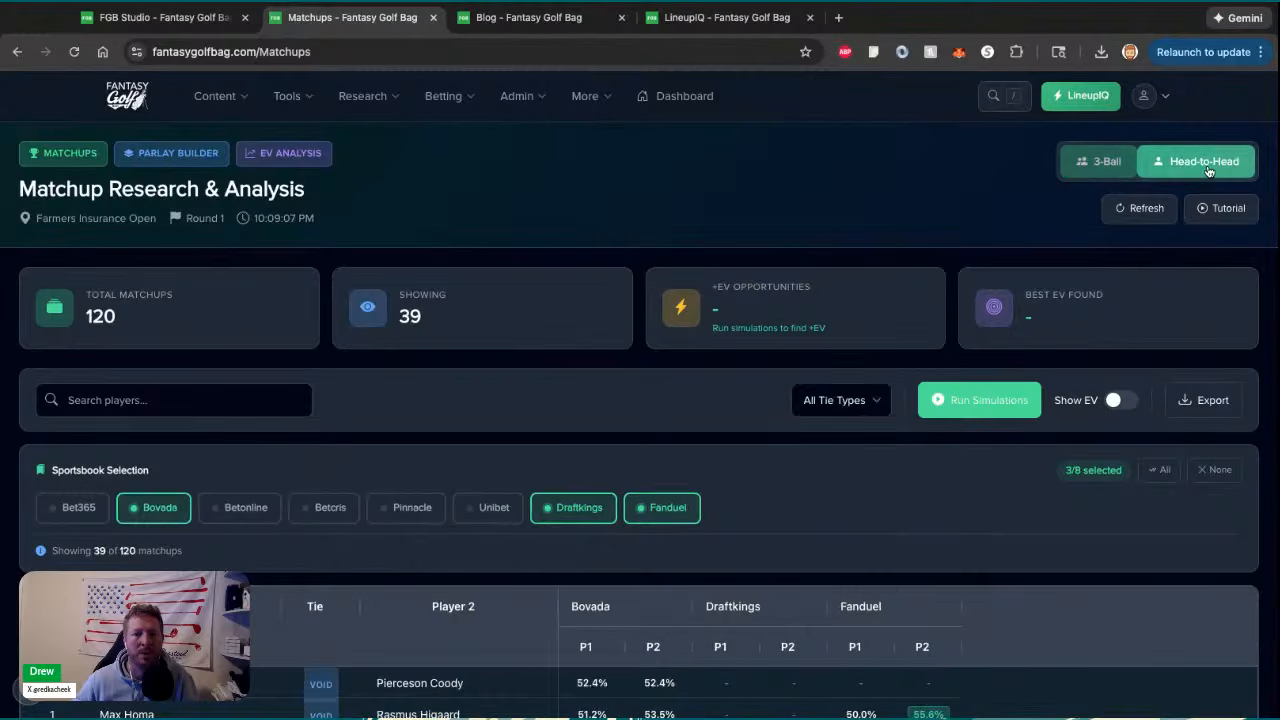
scroll(730, 258, "down", 3)
scroll(730, 255, "down", 2)
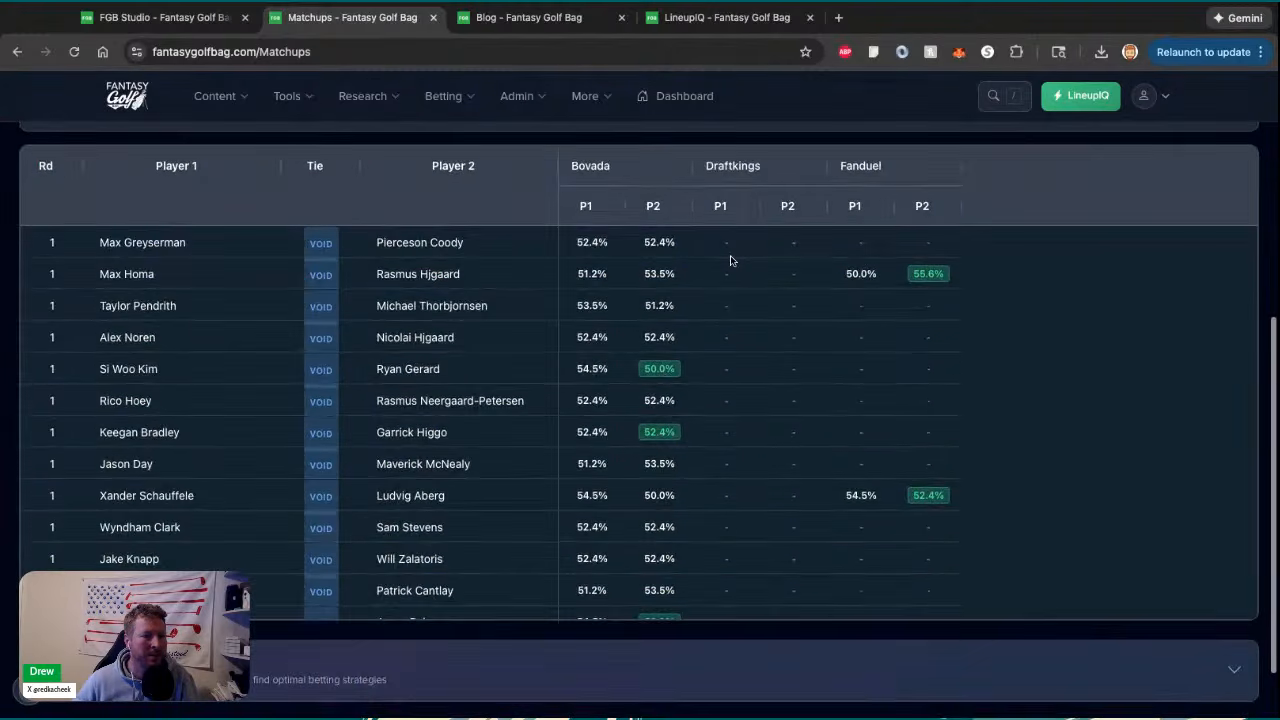
scroll(556, 688, "down", 2)
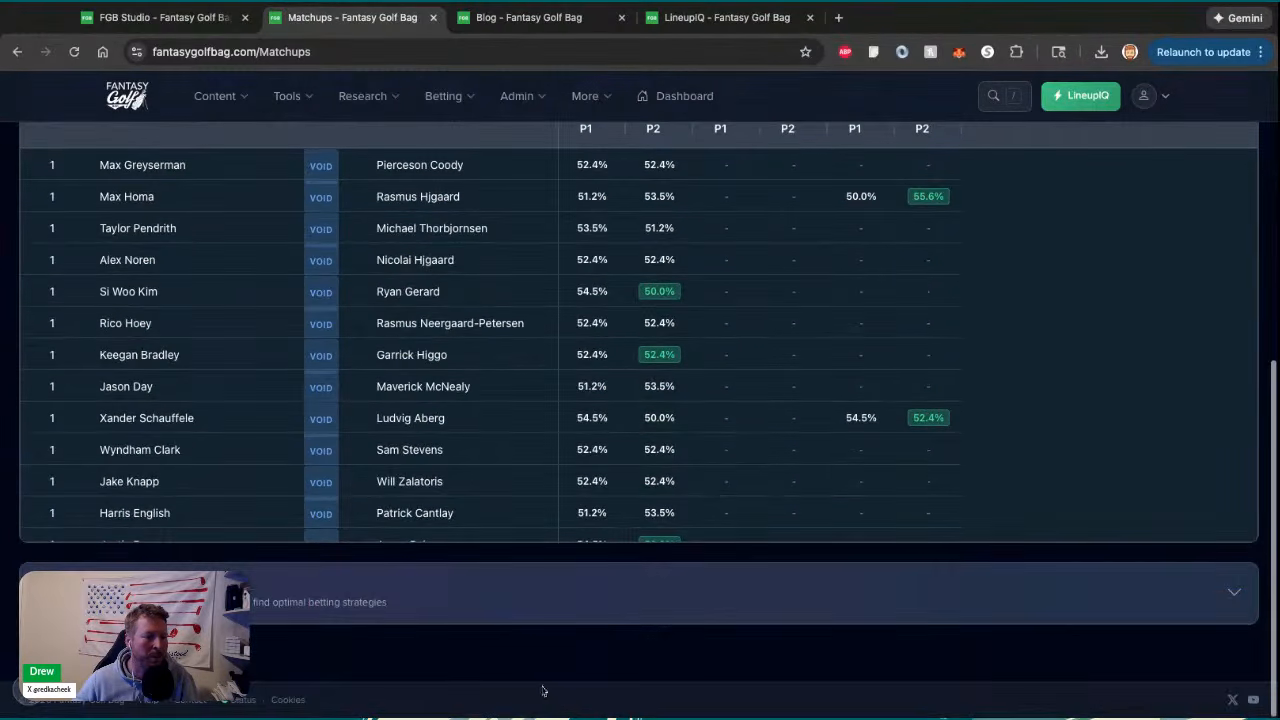
scroll(338, 601, "down", 3)
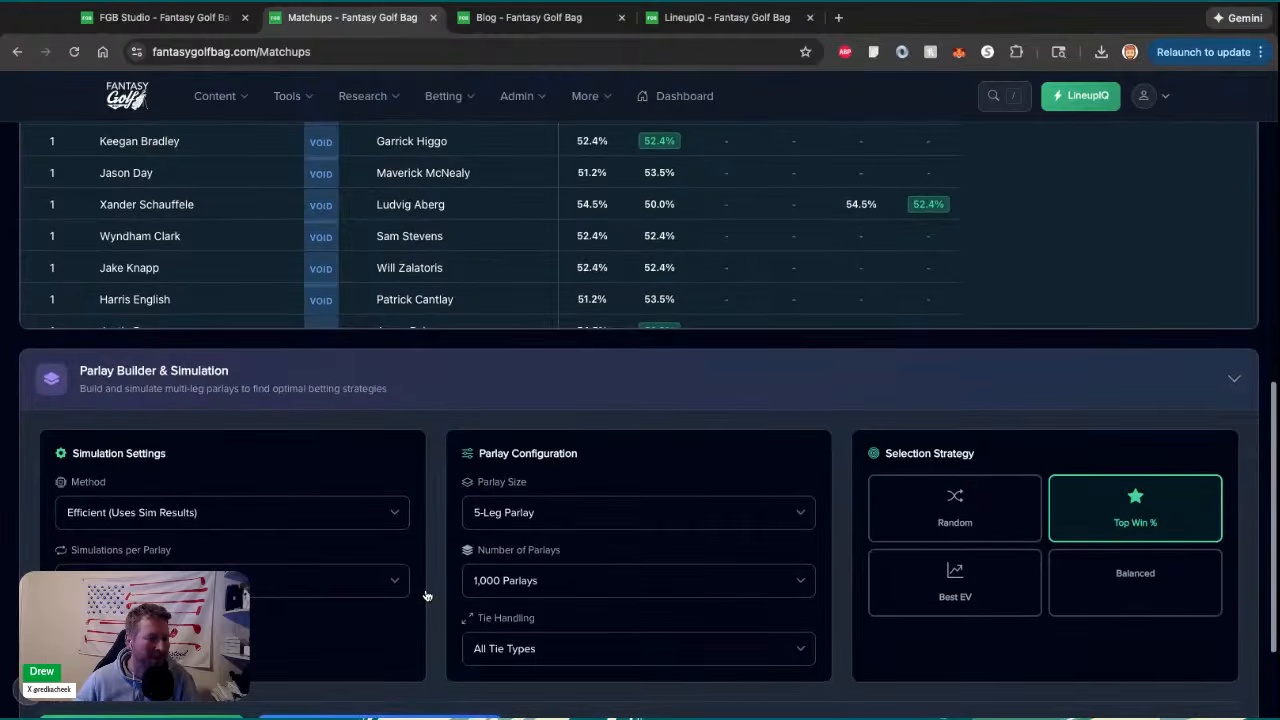
scroll(430, 595, "up", 10)
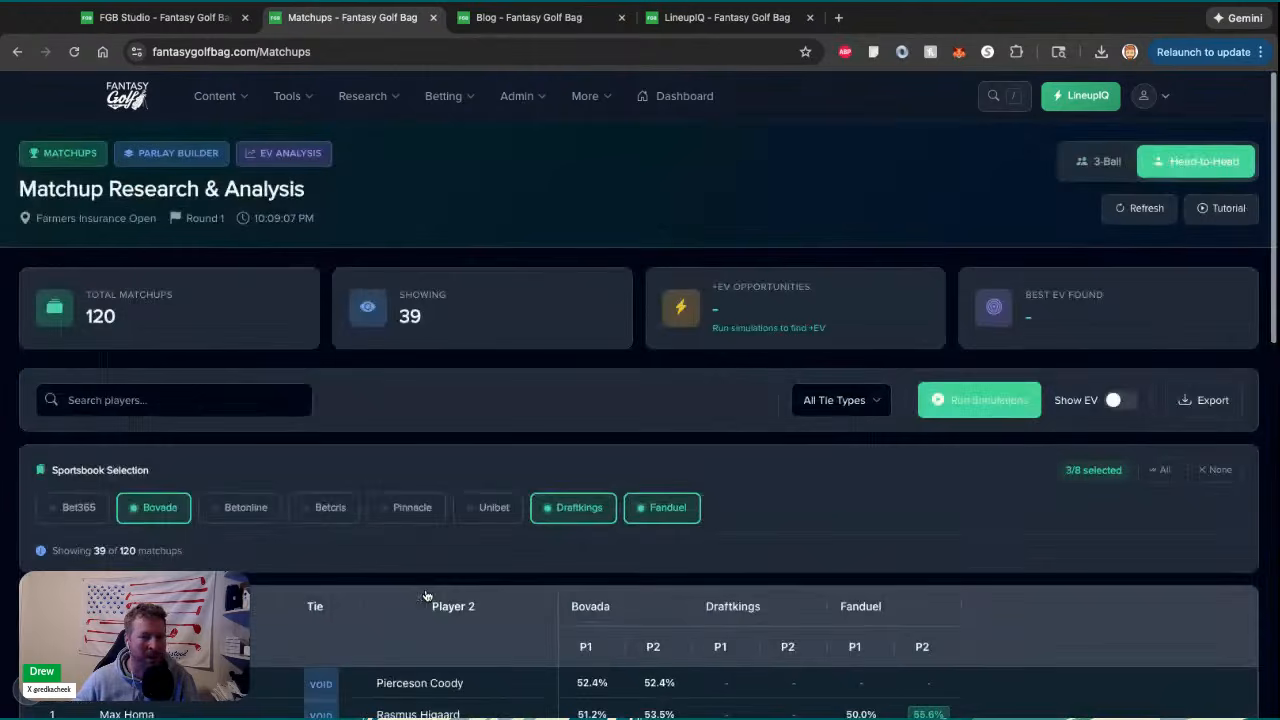
Show the 3-Ball matchups, select all nine sportsbooks, and run the matchup simulations
left_click(1101, 165)
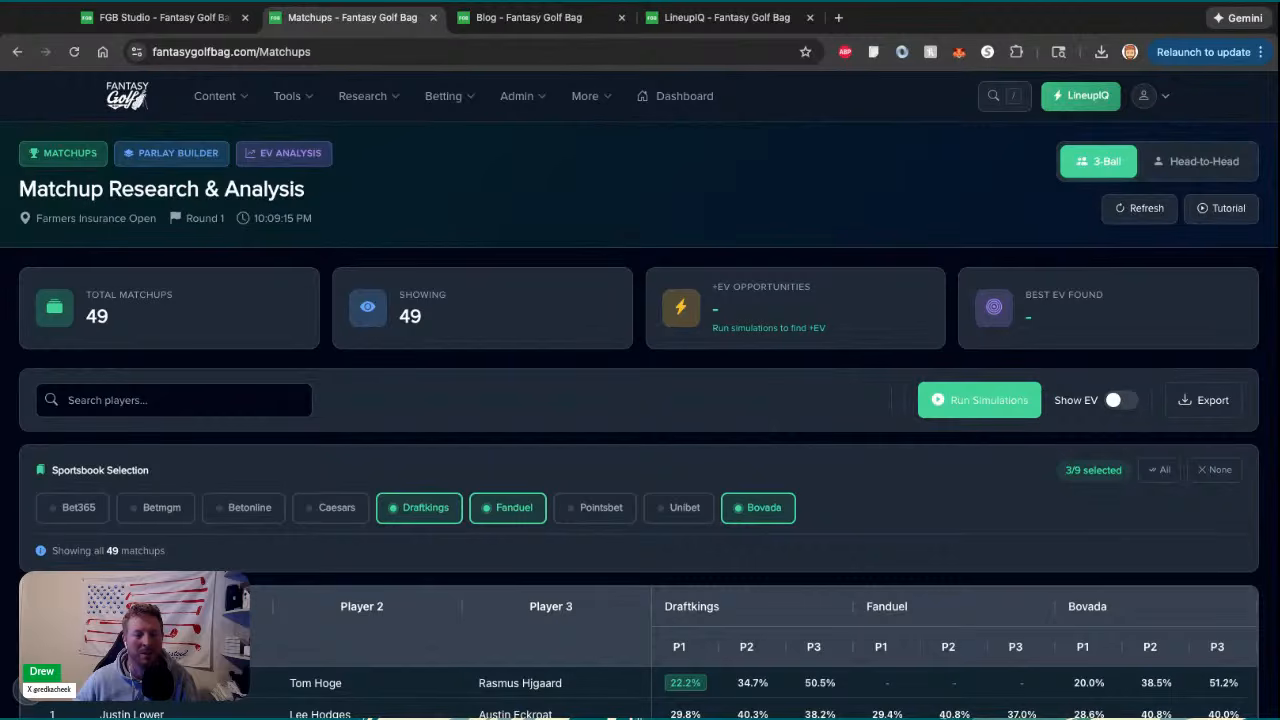
left_click(1159, 469)
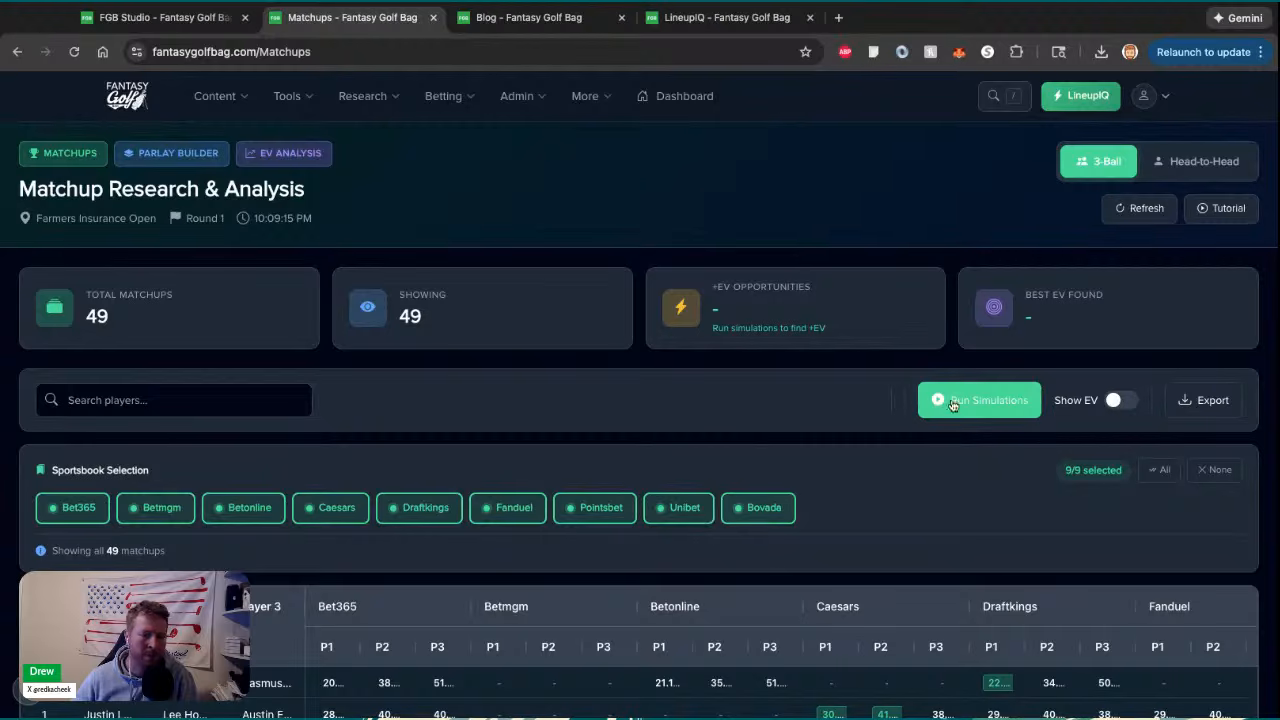
left_click(990, 403)
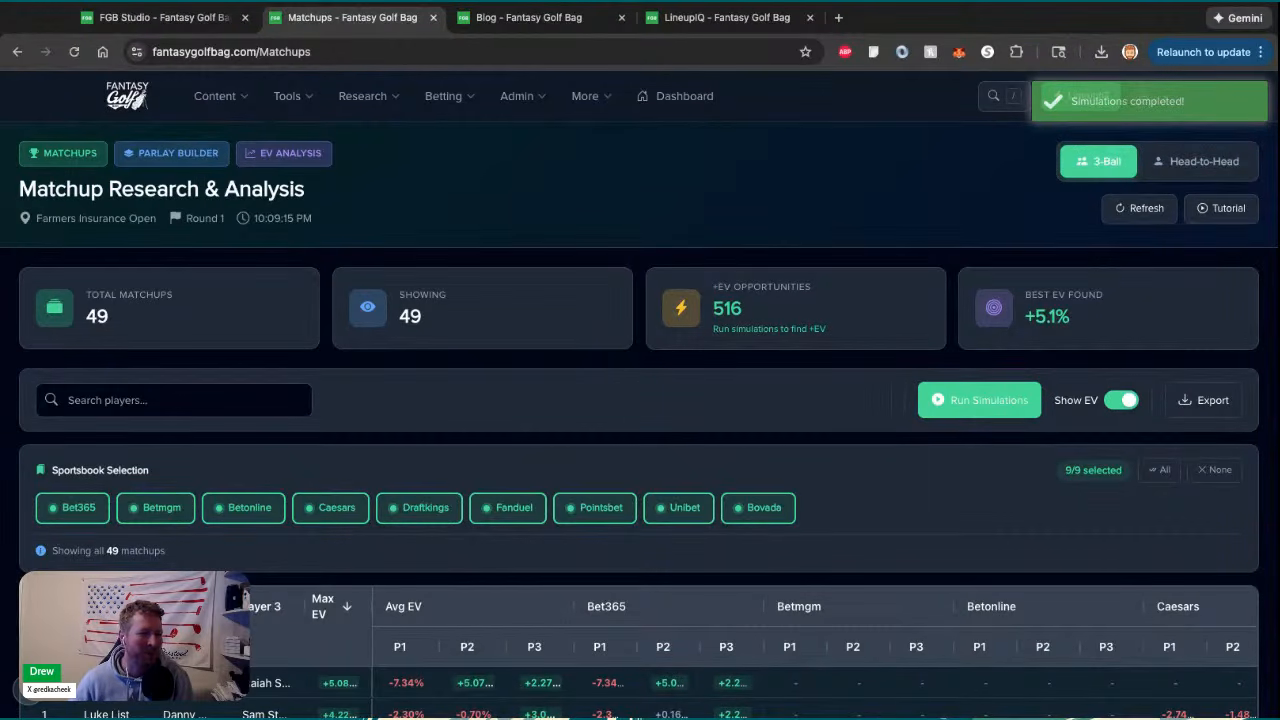
Review the simulated EV values in the 3-Ball table and the ranked list of best +EV opportunities, then close the list
scroll(523, 331, "down", 2)
scroll(525, 310, "down", 2)
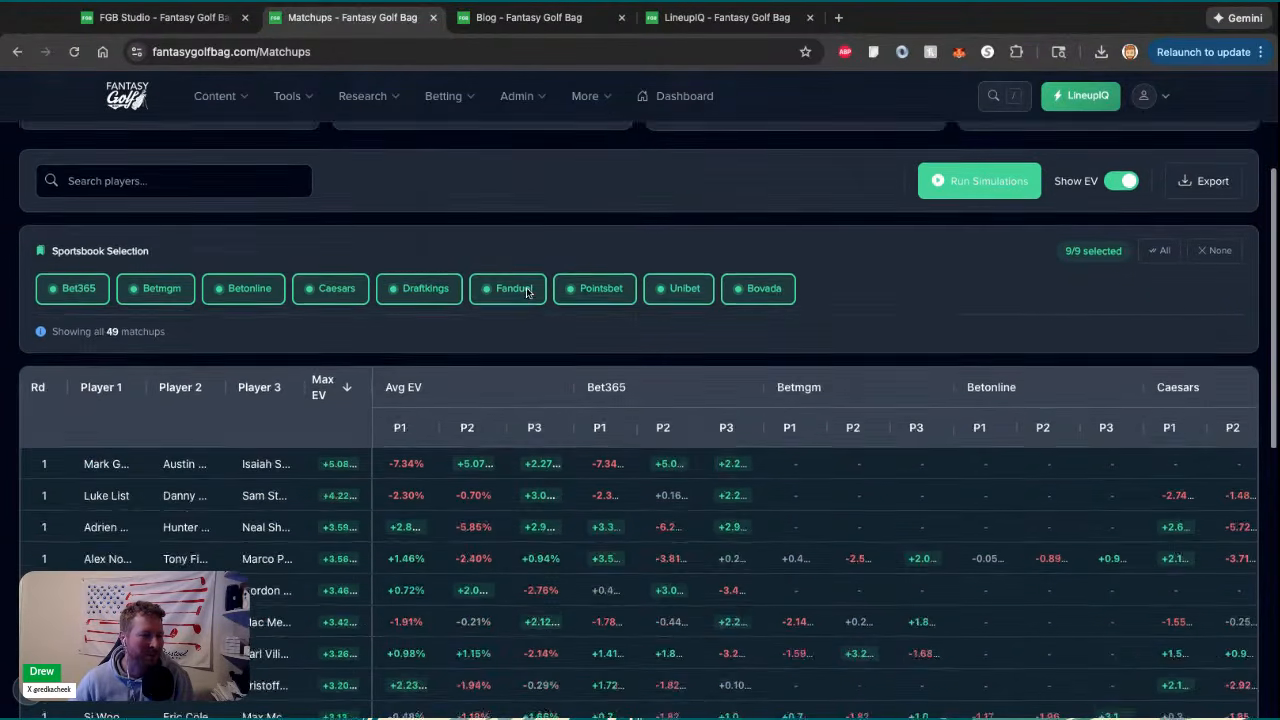
scroll(526, 287, "up", 4)
scroll(526, 287, "down", 4)
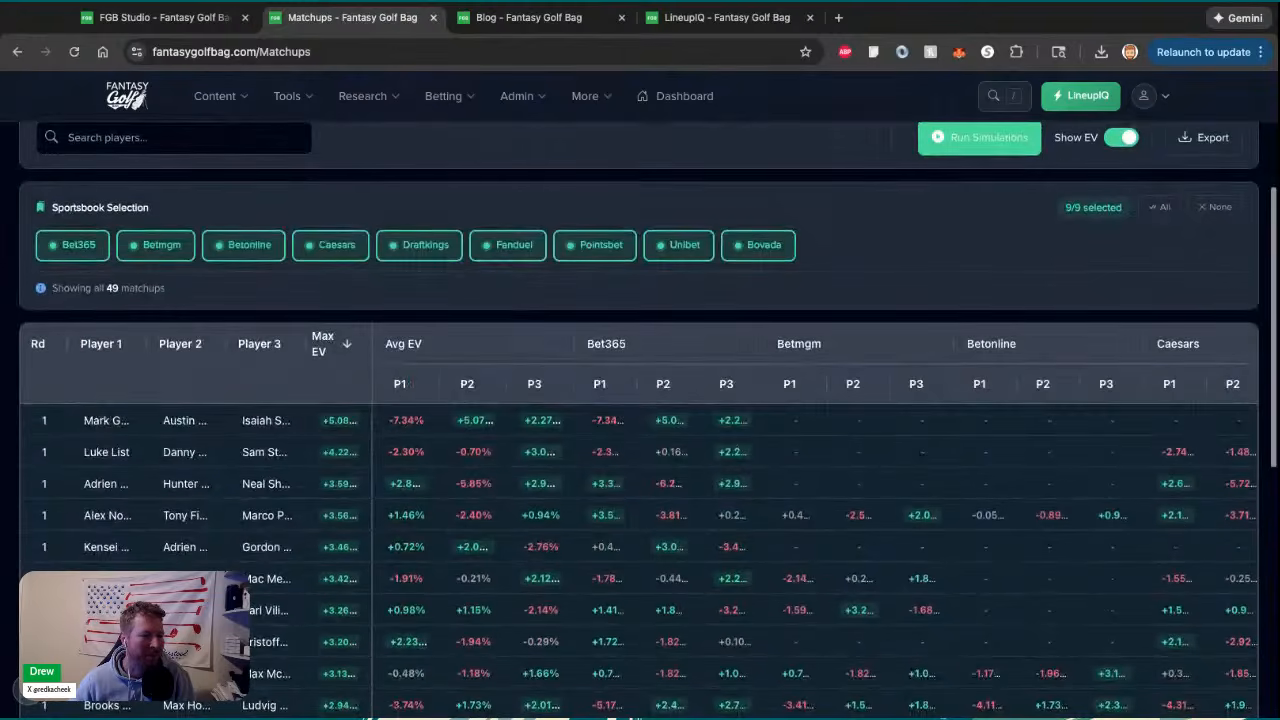
scroll(548, 200, "down", 2)
scroll(550, 198, "up", 4)
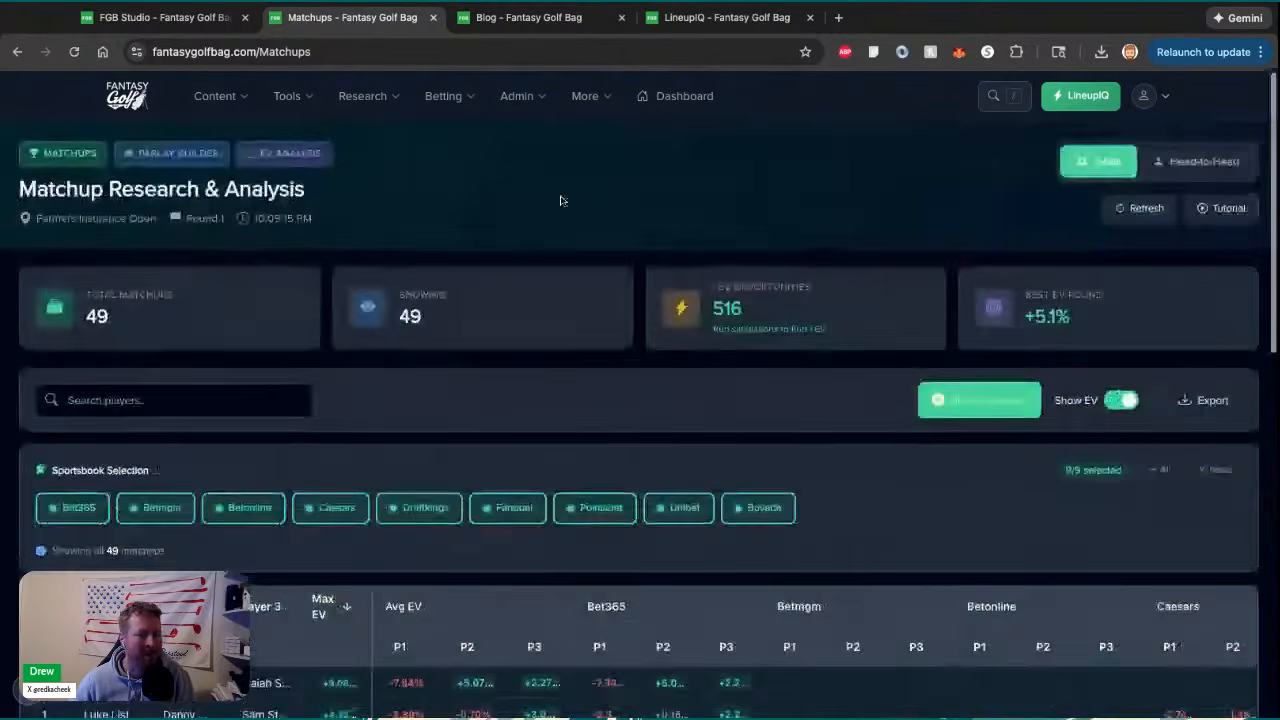
left_click(744, 314)
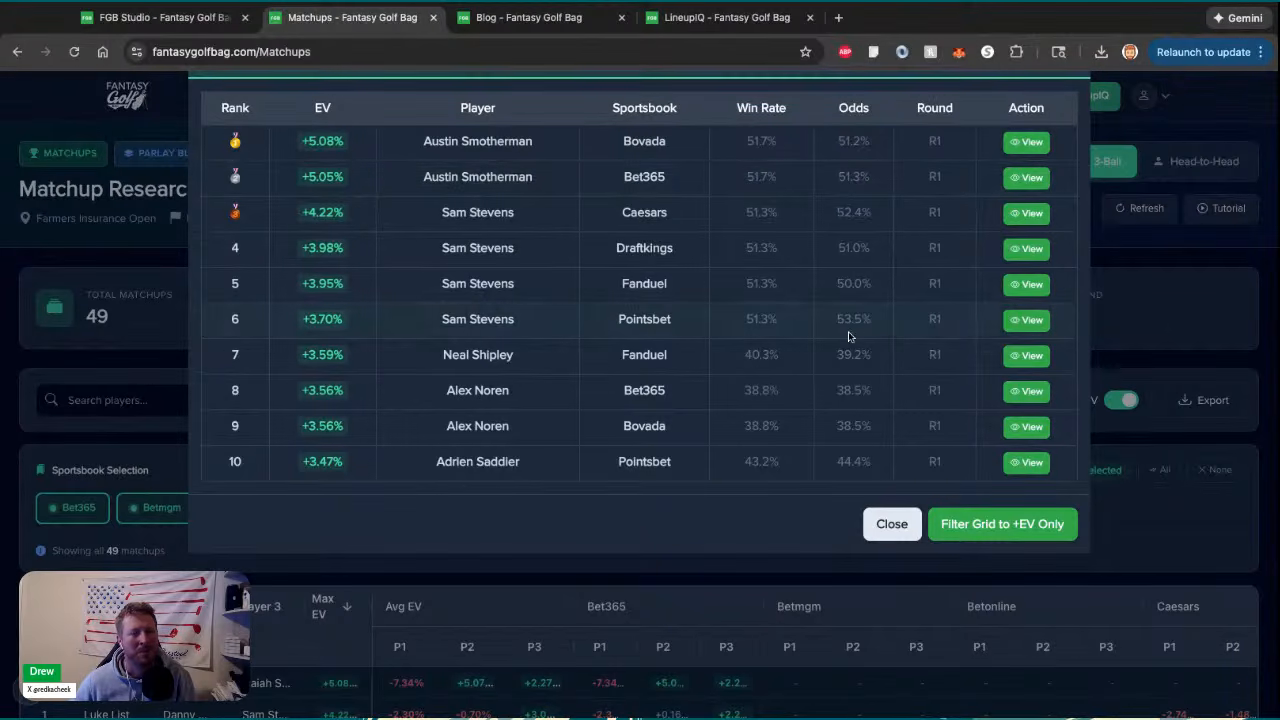
left_click(821, 582)
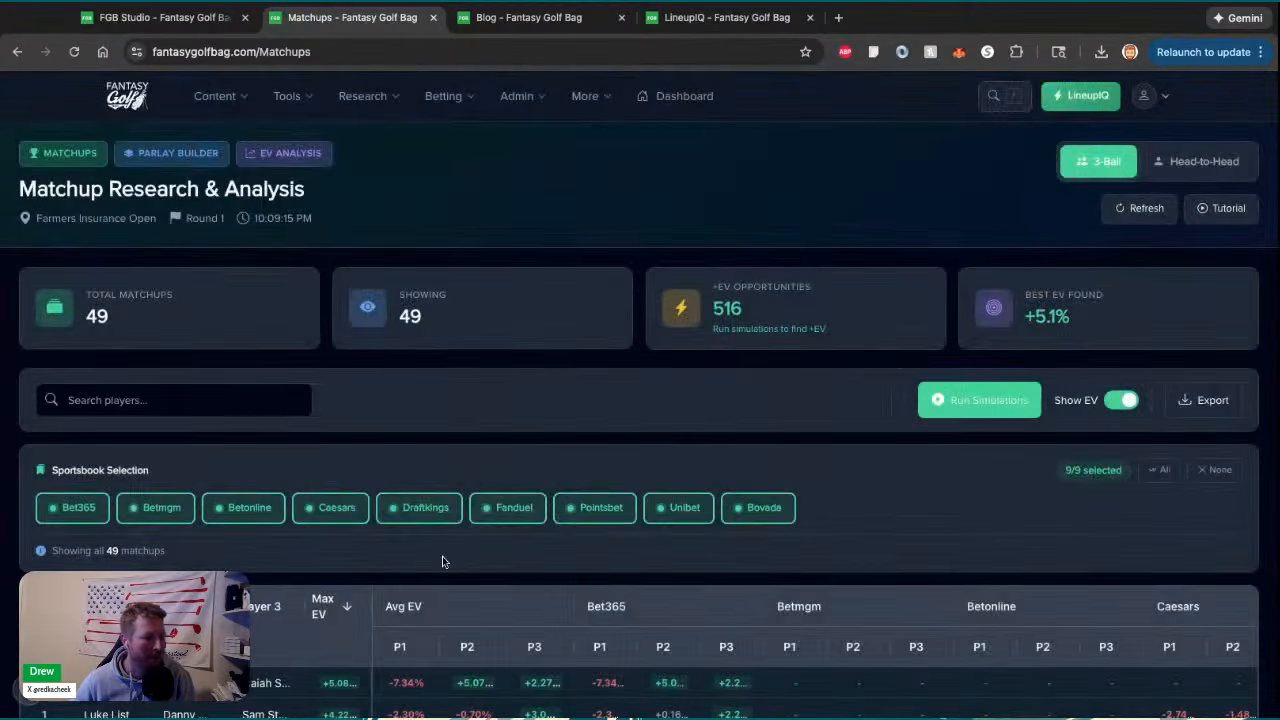
Widen the Player 1, Player 2 and Player 3 columns of the matchup table so the full names fit
scroll(452, 569, "down", 3)
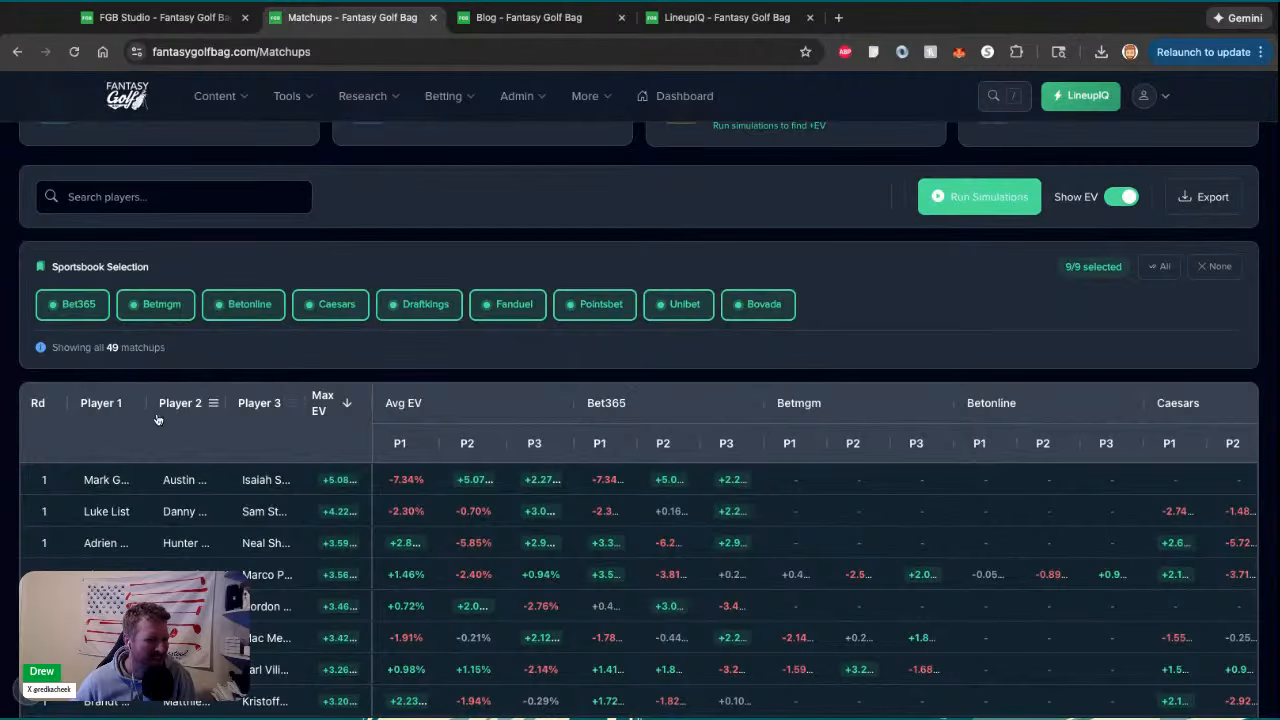
left_click_drag(147, 408, 250, 408)
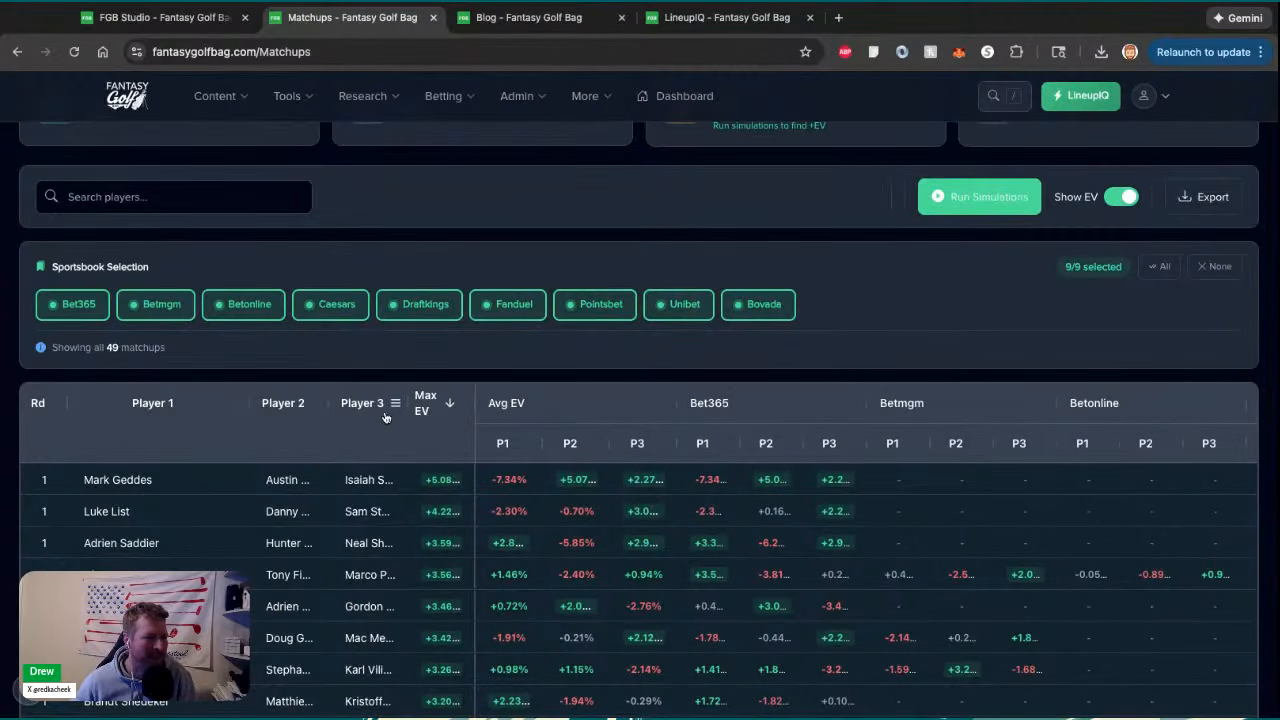
left_click_drag(408, 408, 521, 410)
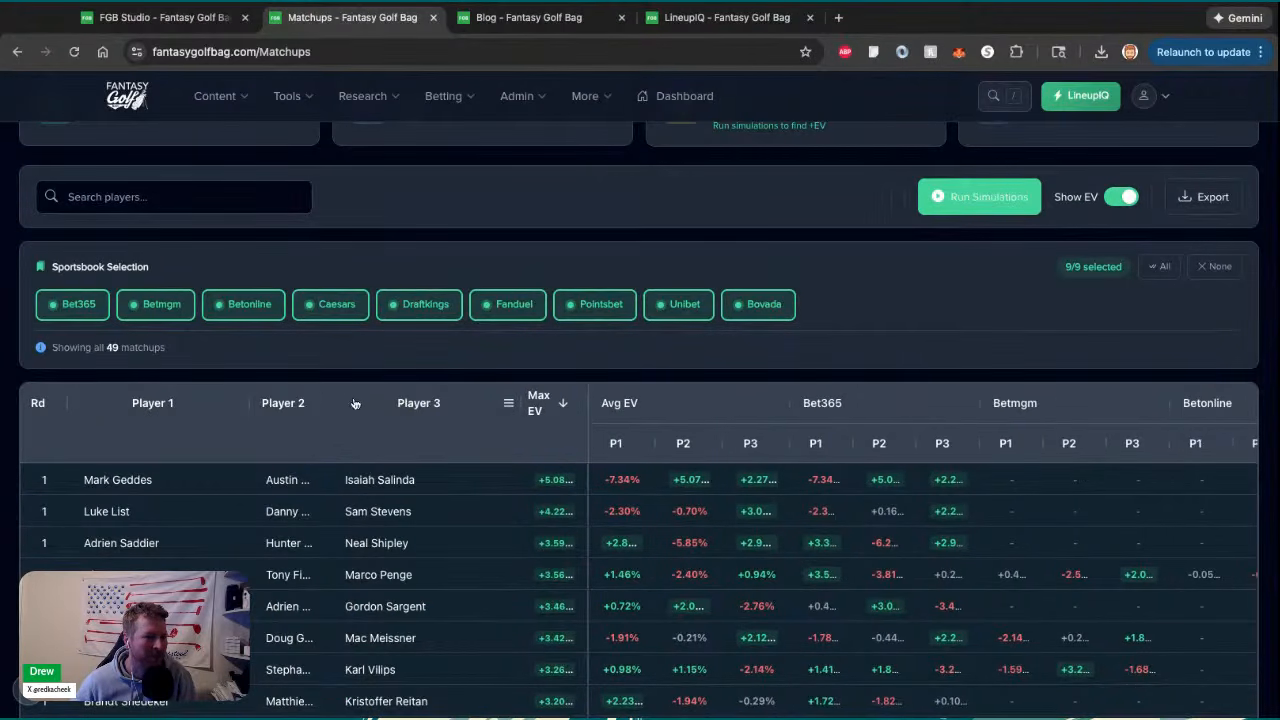
left_click_drag(325, 404, 444, 404)
scroll(650, 379, "down", 1)
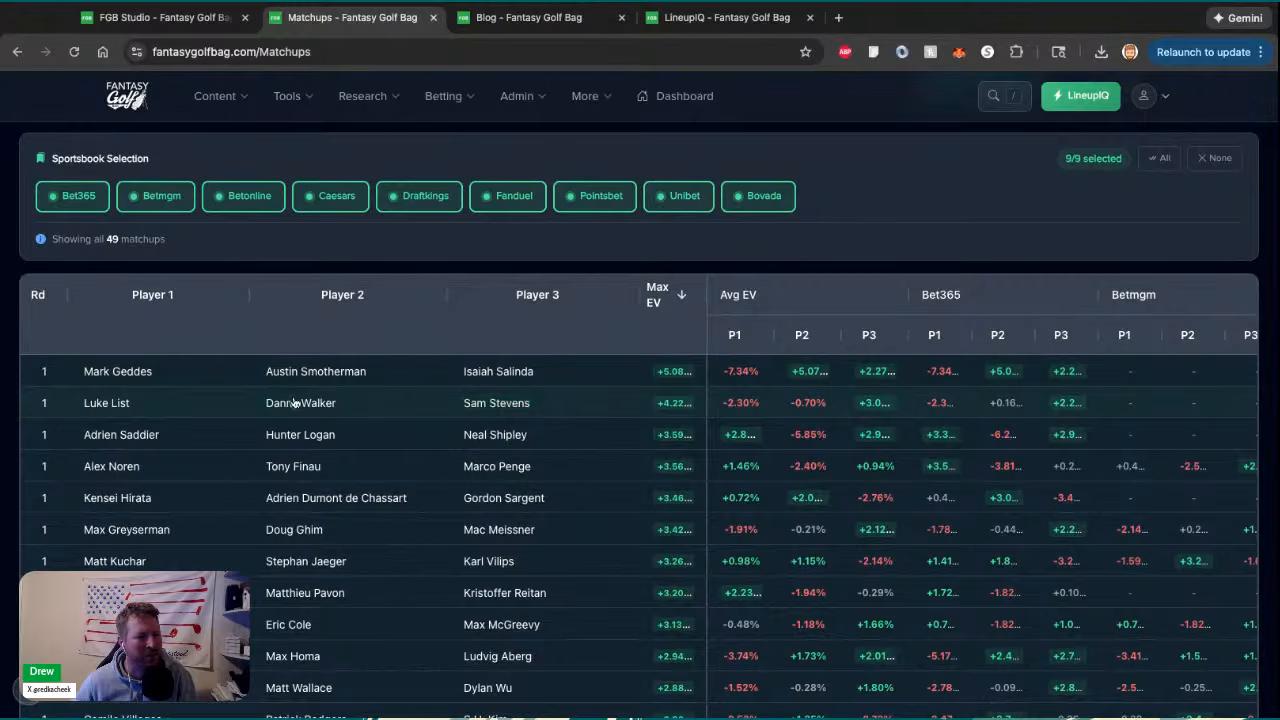
Run the comprehensive 2-10 leg parlay analysis for the 3-Ball matchups and review the performance by leg count
scroll(431, 237, "down", 5)
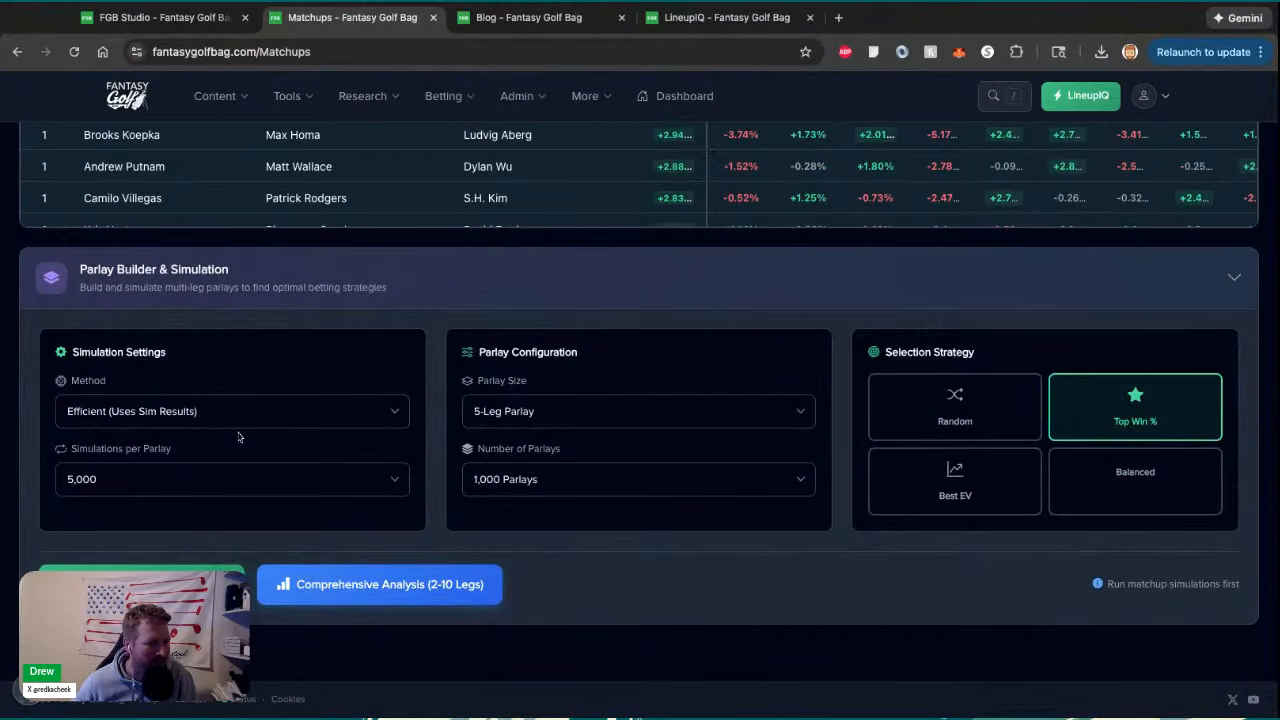
left_click(364, 585)
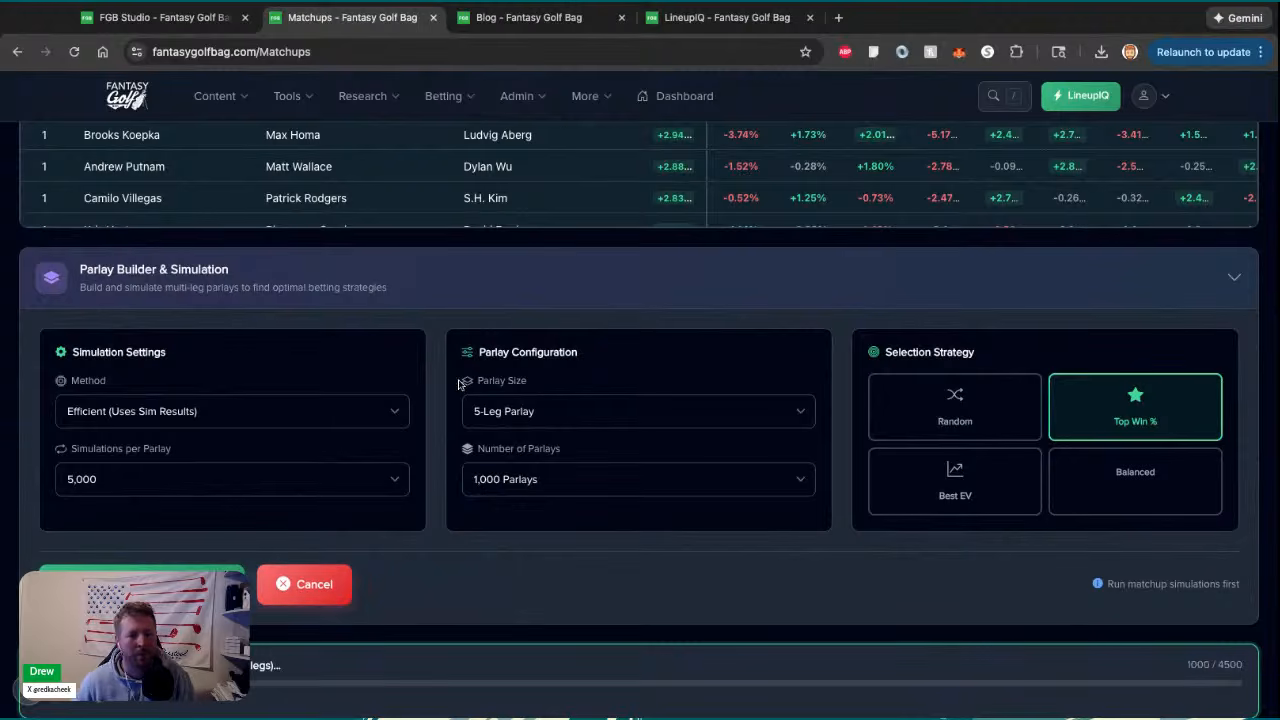
scroll(480, 269, "down", 1)
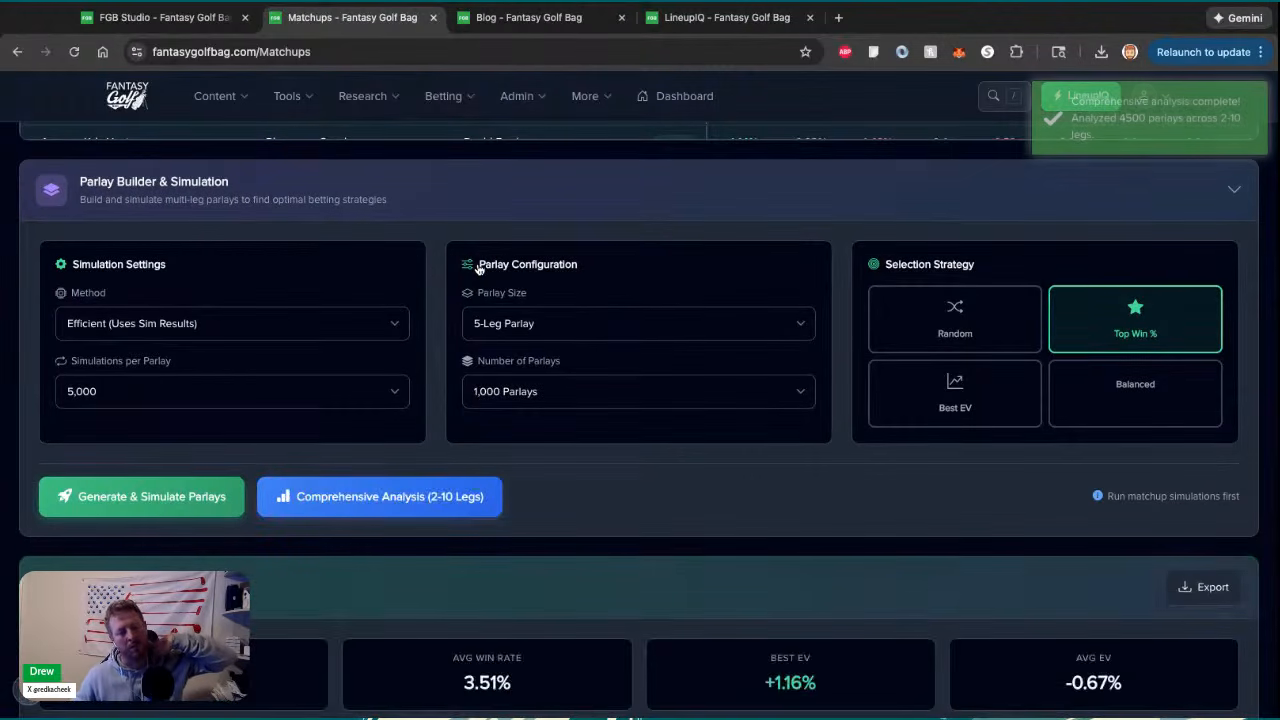
scroll(480, 269, "down", 2)
scroll(640, 417, "down", 2)
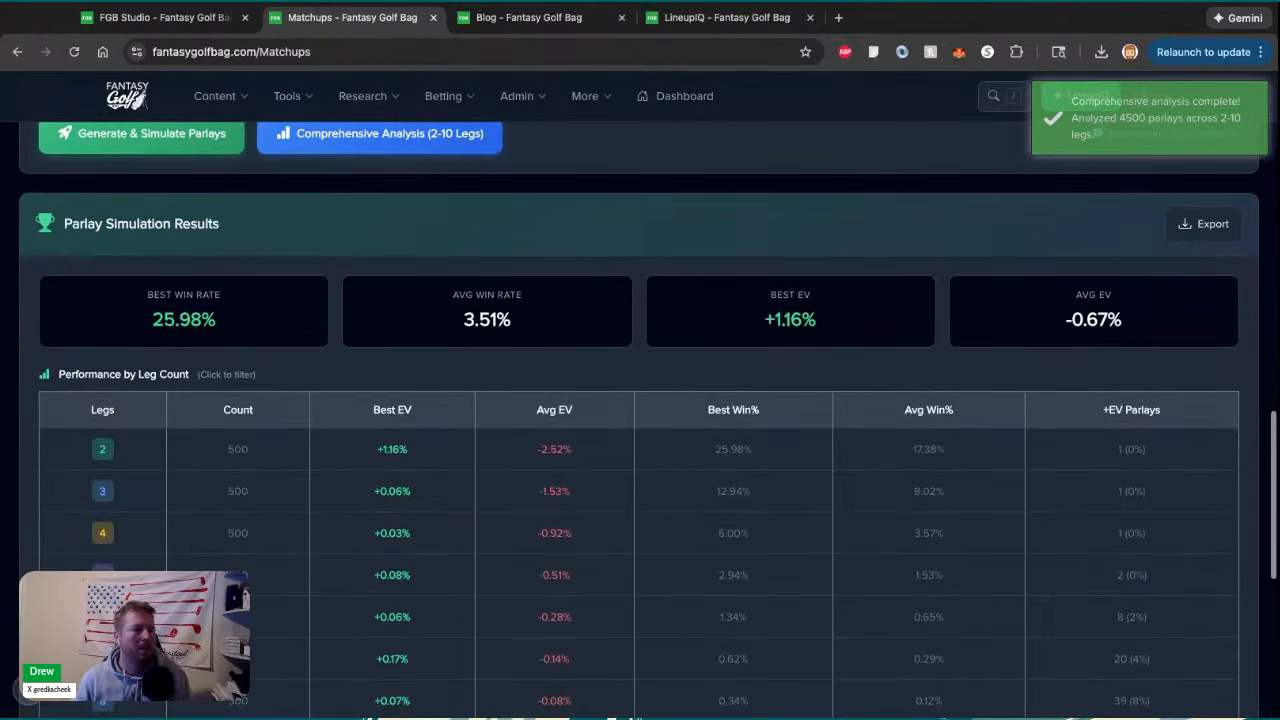
scroll(640, 417, "down", 1)
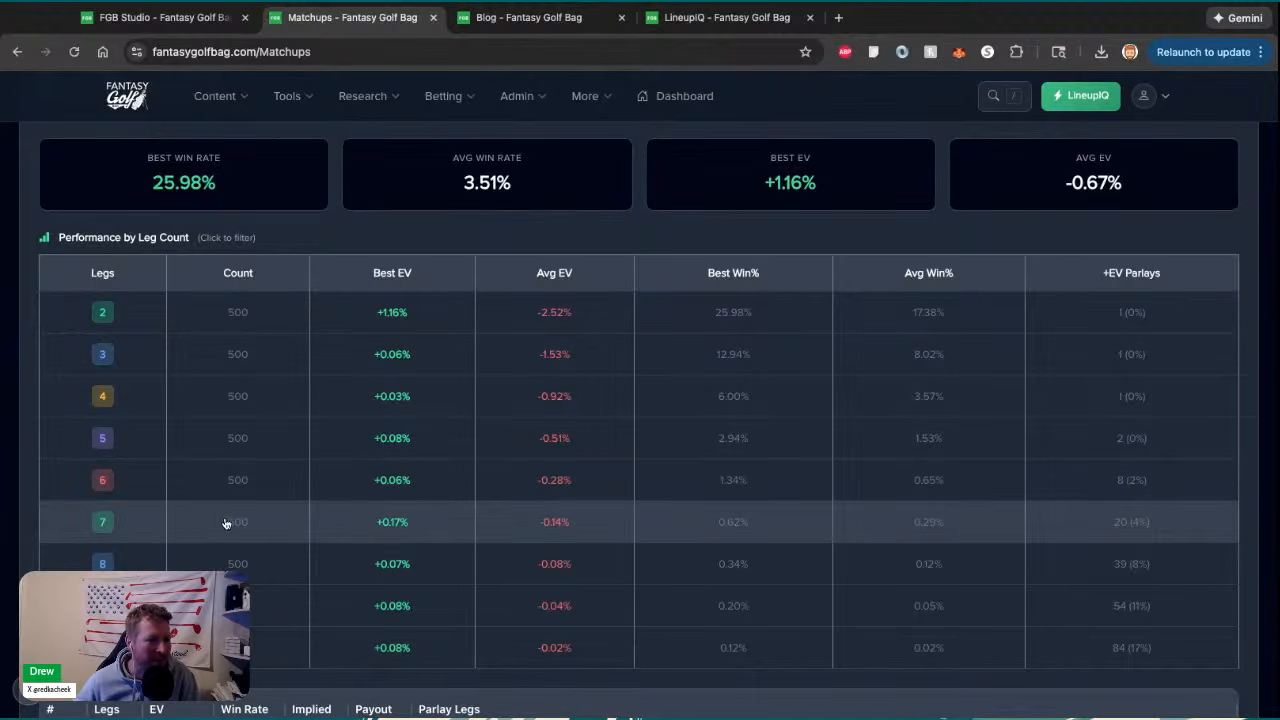
Filter the parlay simulation results to 7-leg parlays and examine the legs, win rate and payout of the top-ranked one
left_click(408, 536)
scroll(436, 232, "down", 4)
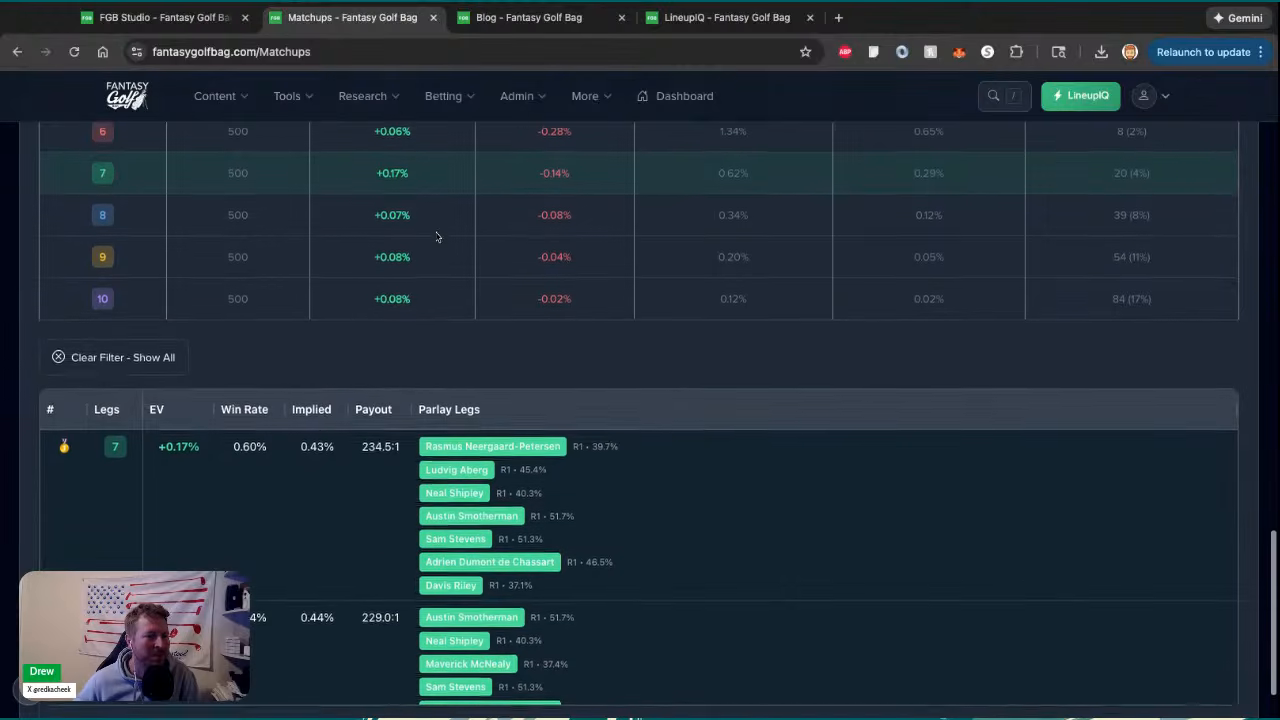
scroll(463, 372, "down", 1)
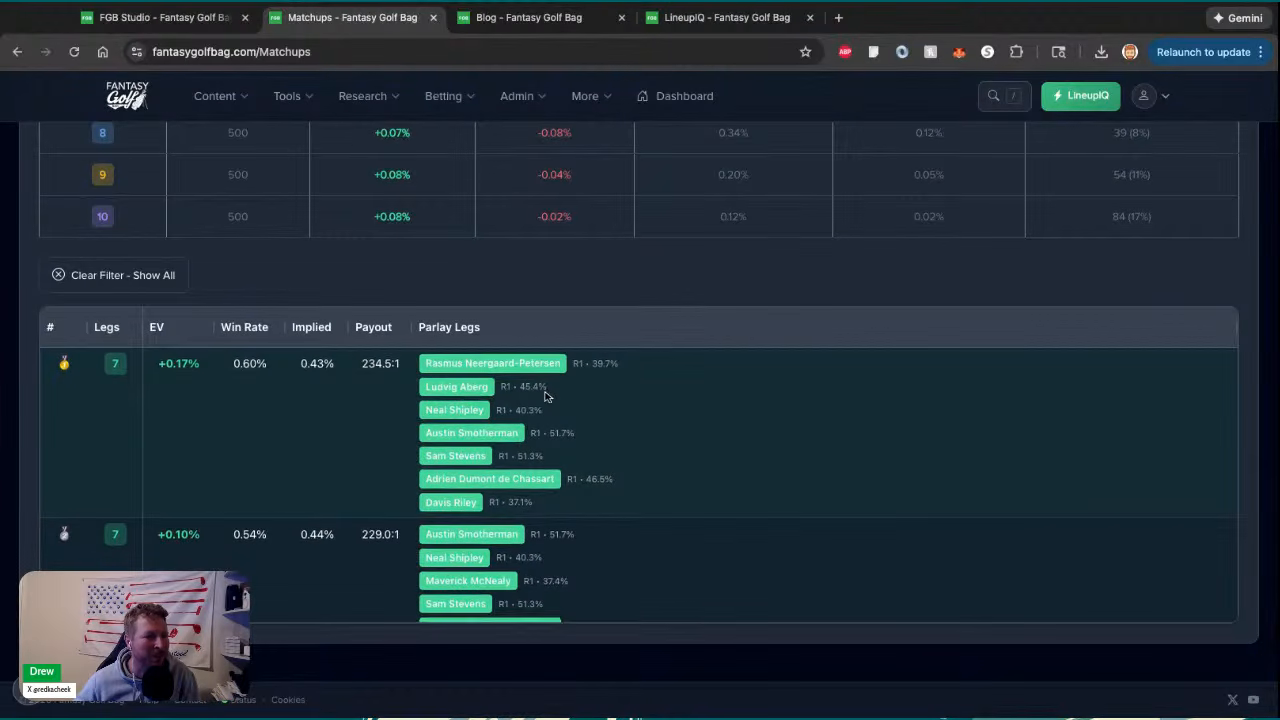
scroll(545, 396, "down", 1)
scroll(552, 460, "up", 1)
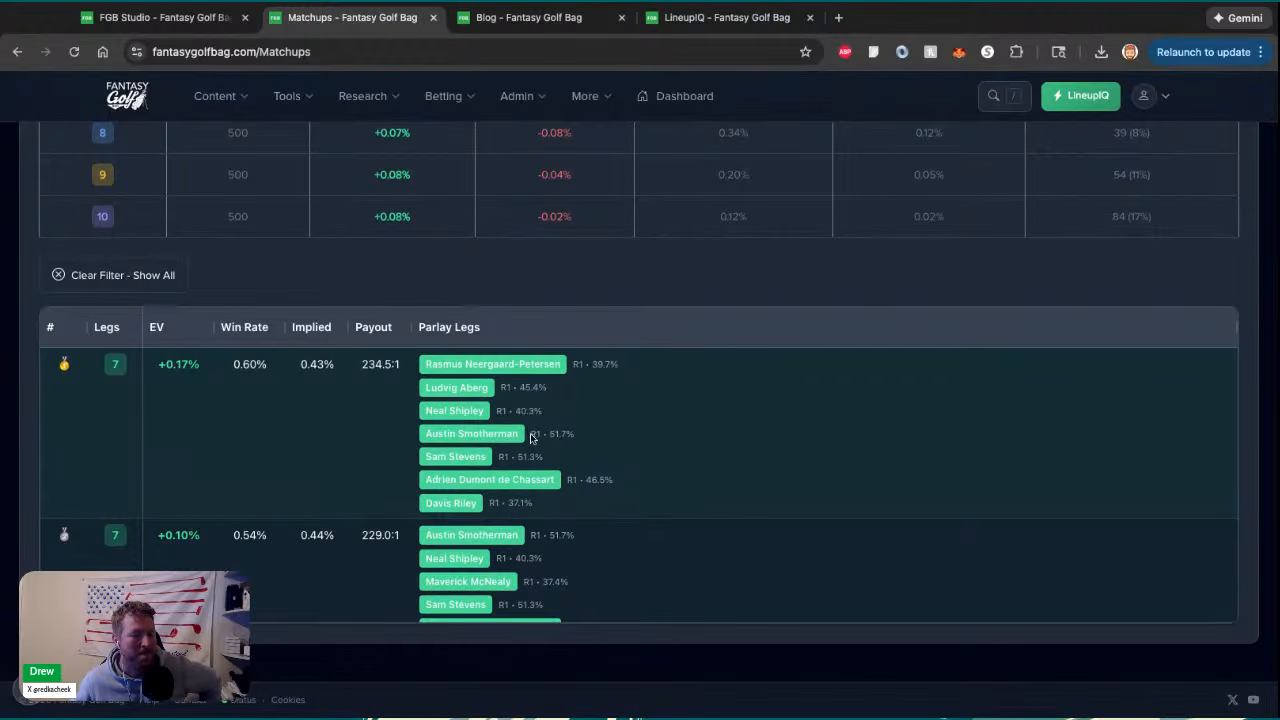
left_click(563, 516)
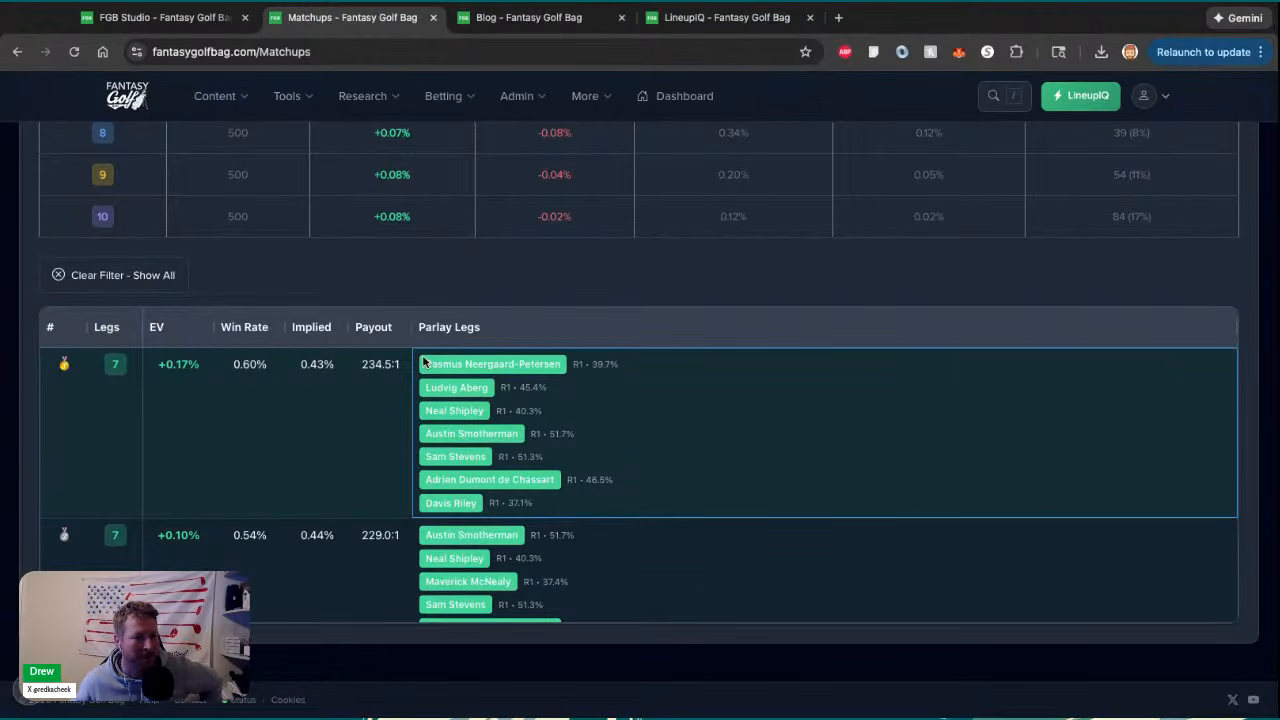
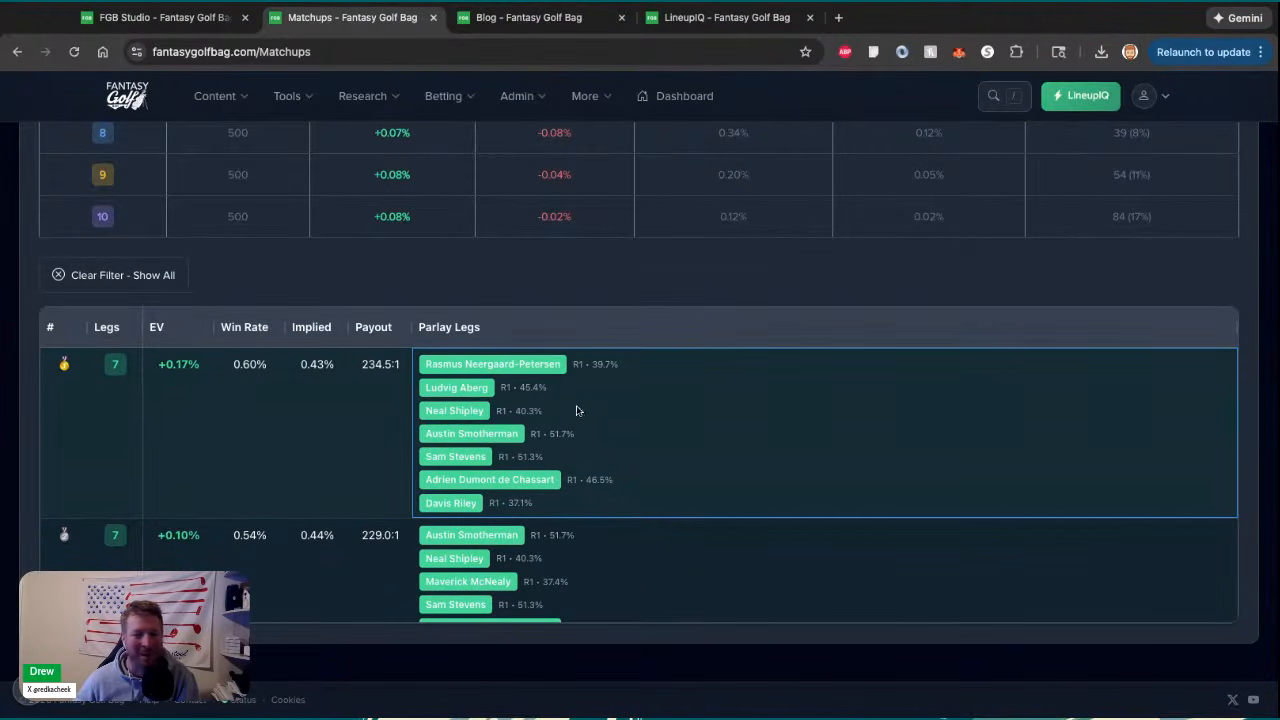
scroll(617, 275, "up", 19)
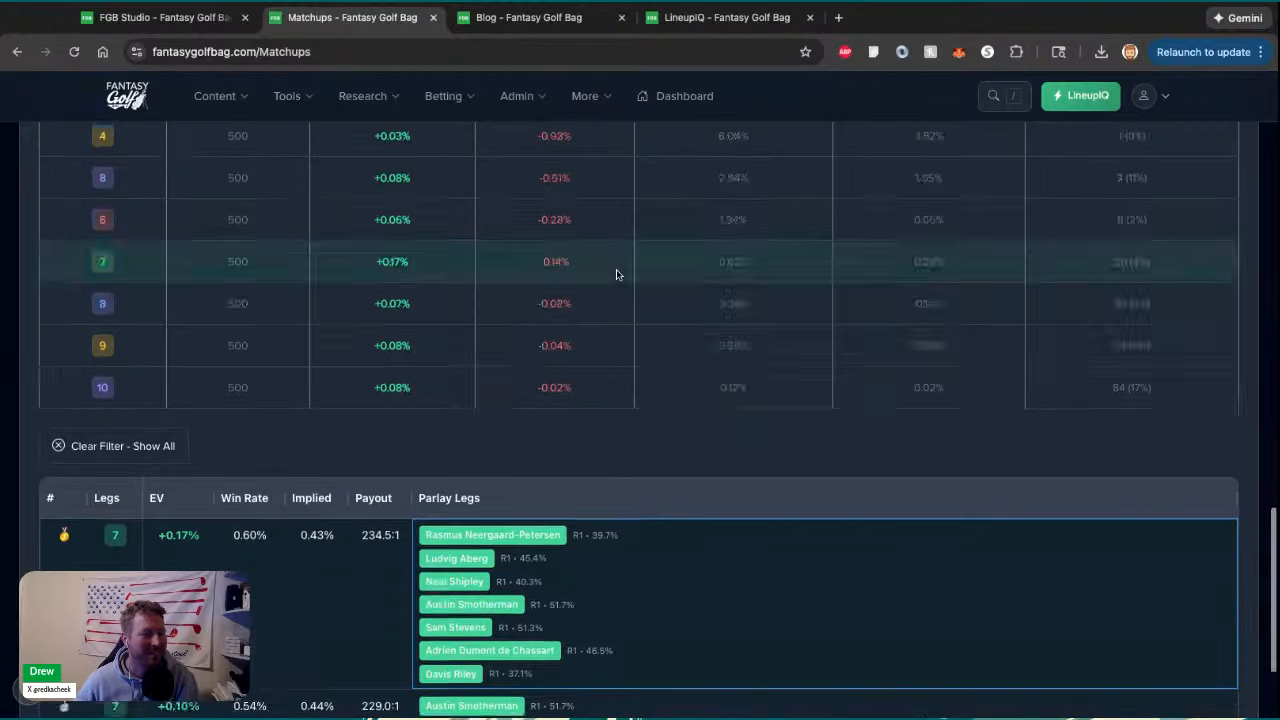
scroll(617, 275, "down", 8)
scroll(616, 272, "down", 10)
scroll(616, 272, "up", 3)
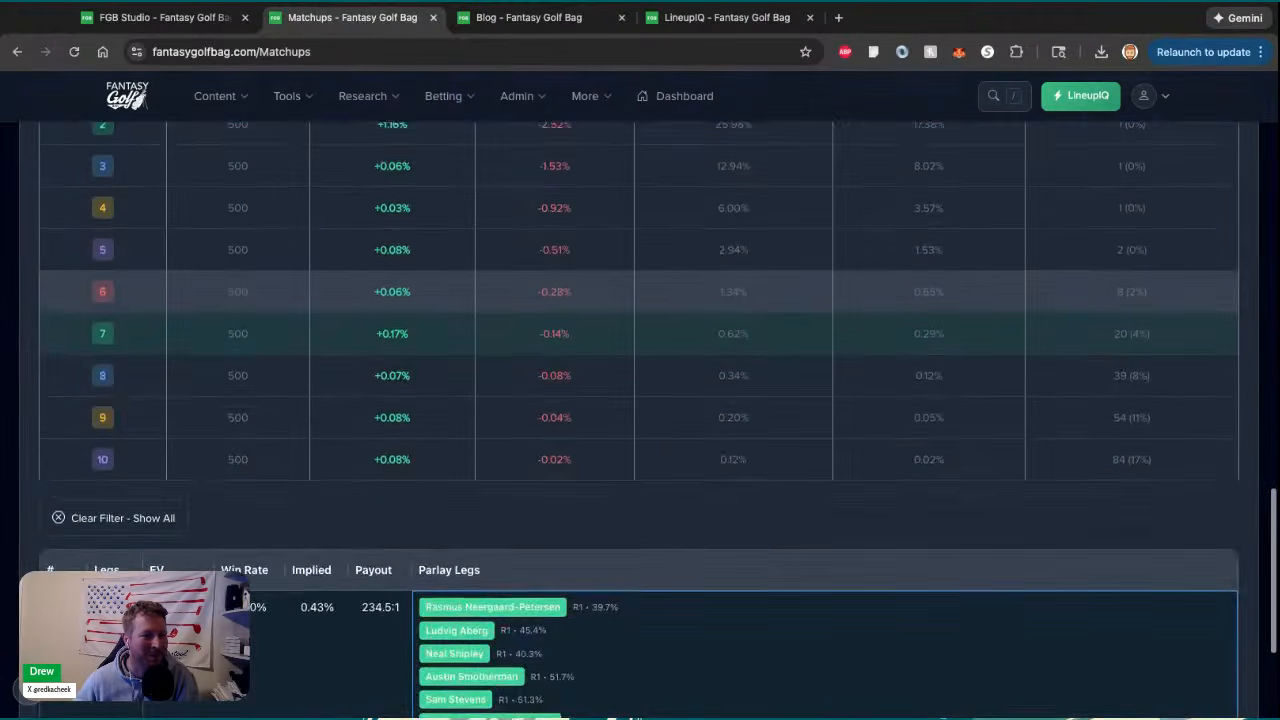
Switch the matchup research from 3-Ball to Head-to-Head matchups
scroll(648, 419, "up", 5)
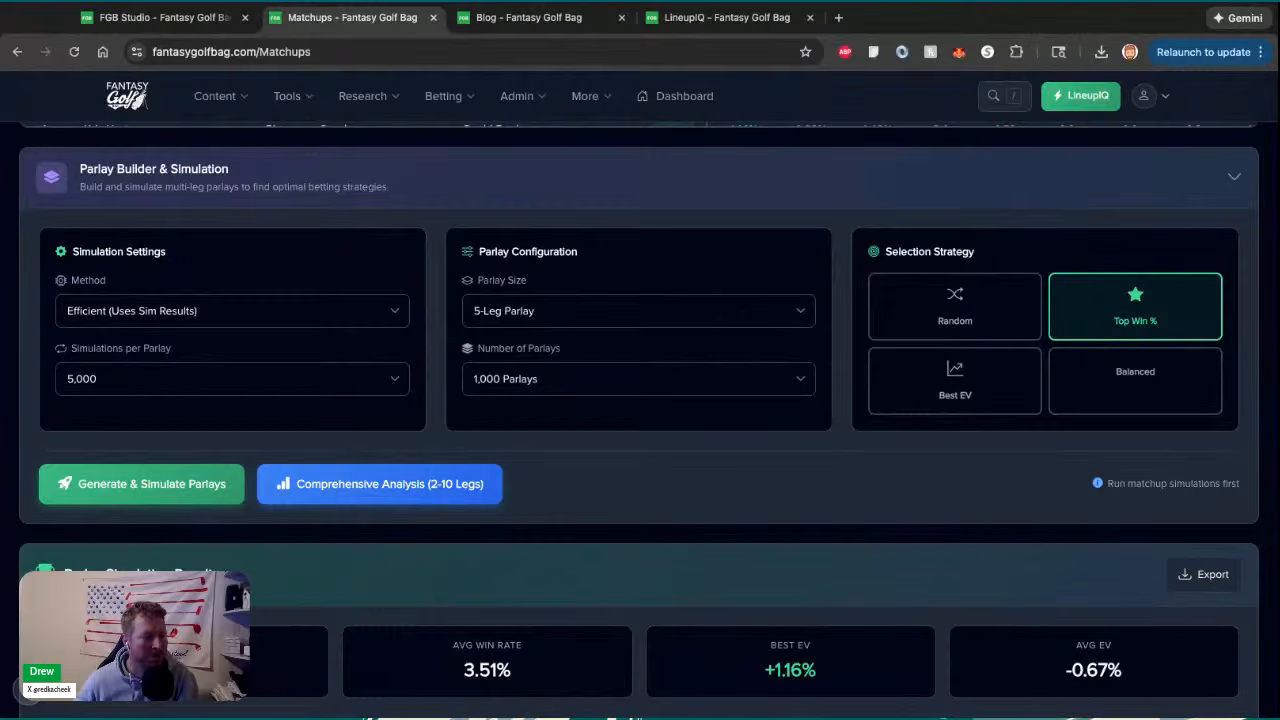
scroll(608, 531, "up", 10)
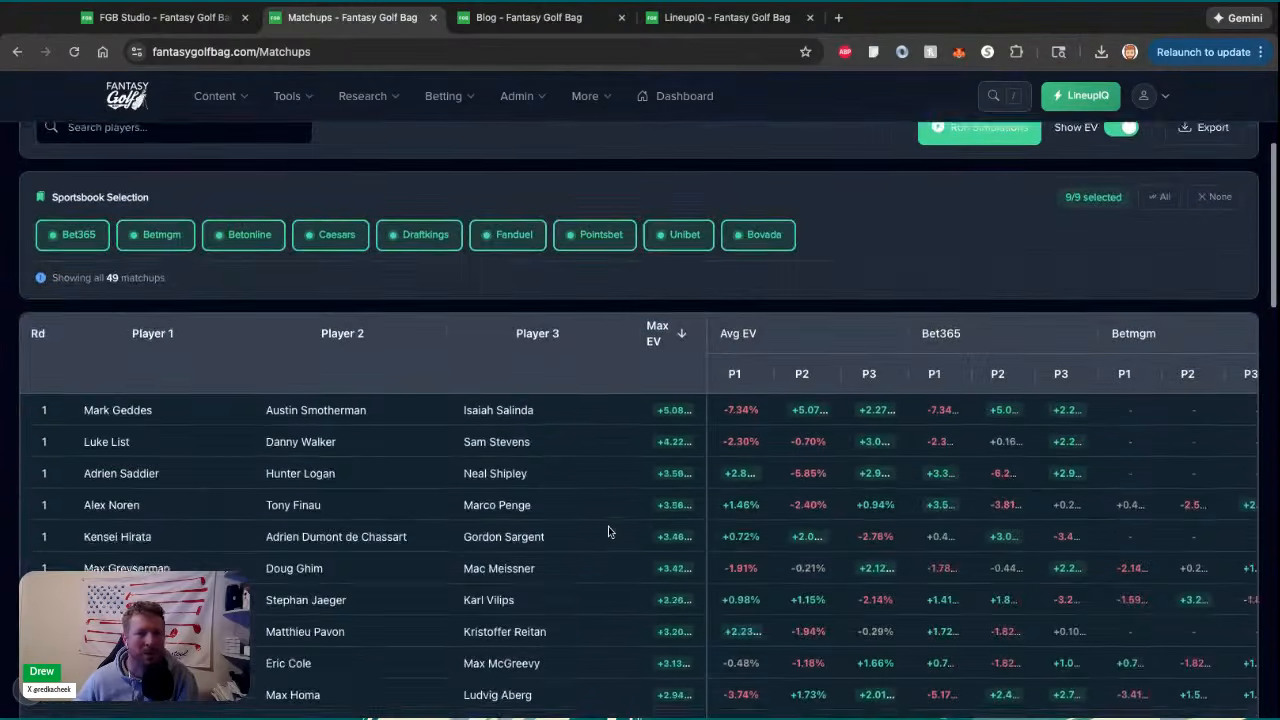
left_click(1180, 168)
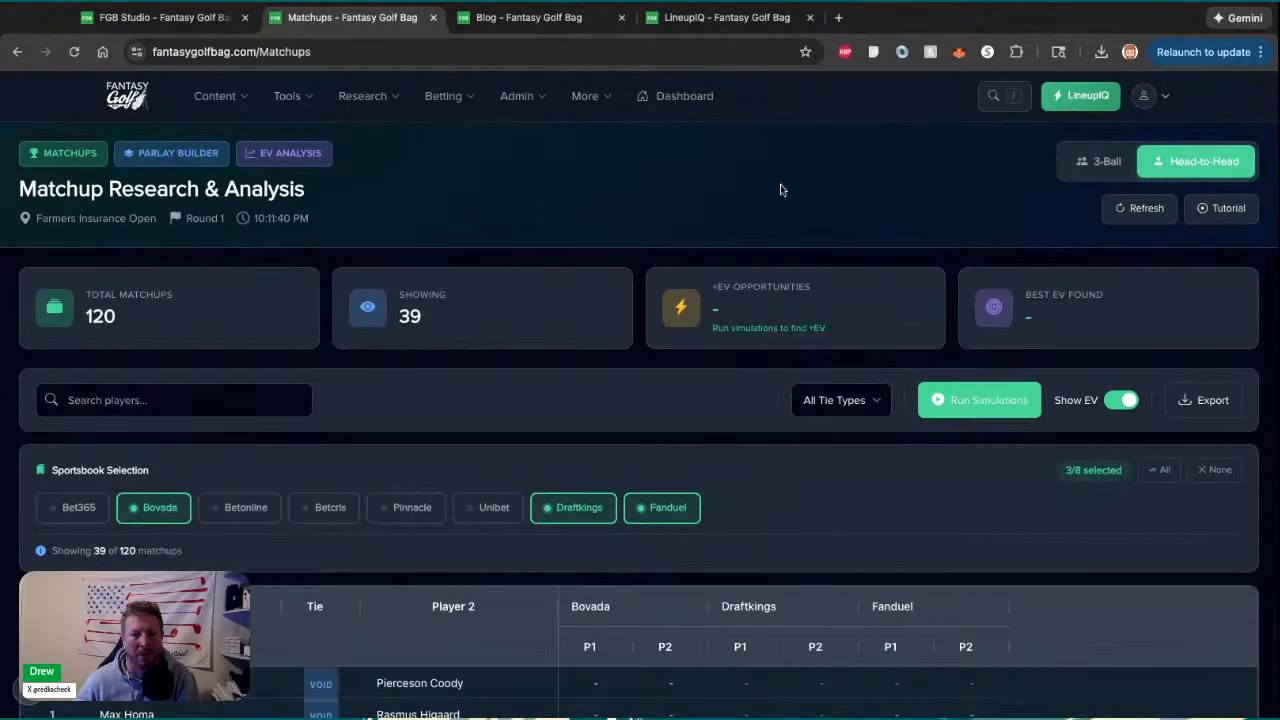
Compare the legs, win rates and payouts of the three top-ranked 7-leg parlays in the simulation results
scroll(792, 495, "down", 15)
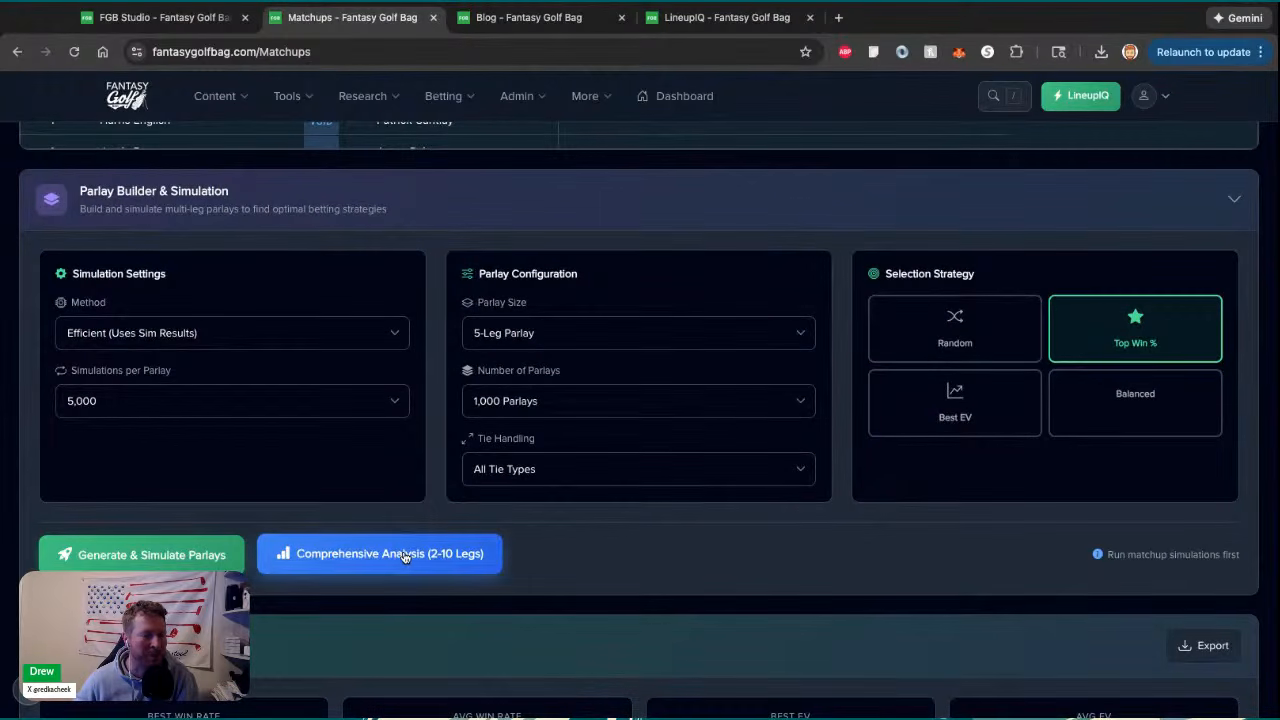
scroll(410, 552, "down", 4)
scroll(440, 350, "down", 6)
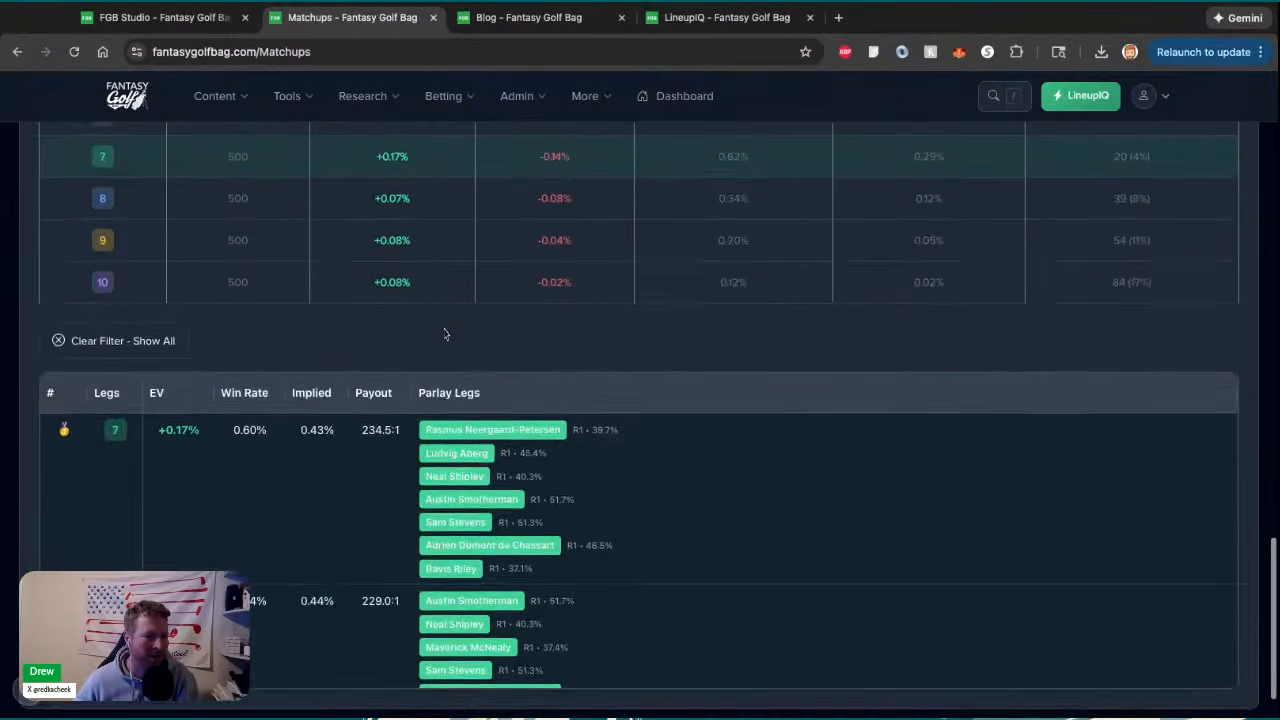
scroll(446, 334, "down", 2)
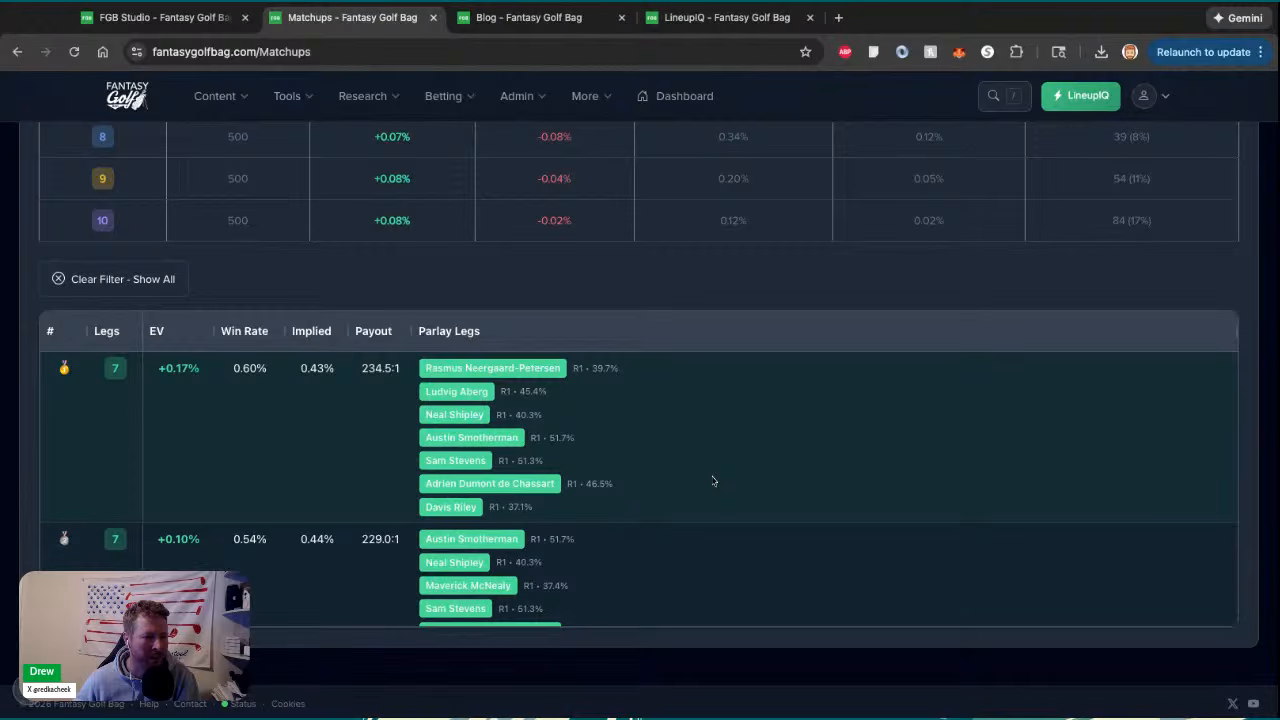
scroll(713, 481, "down", 1)
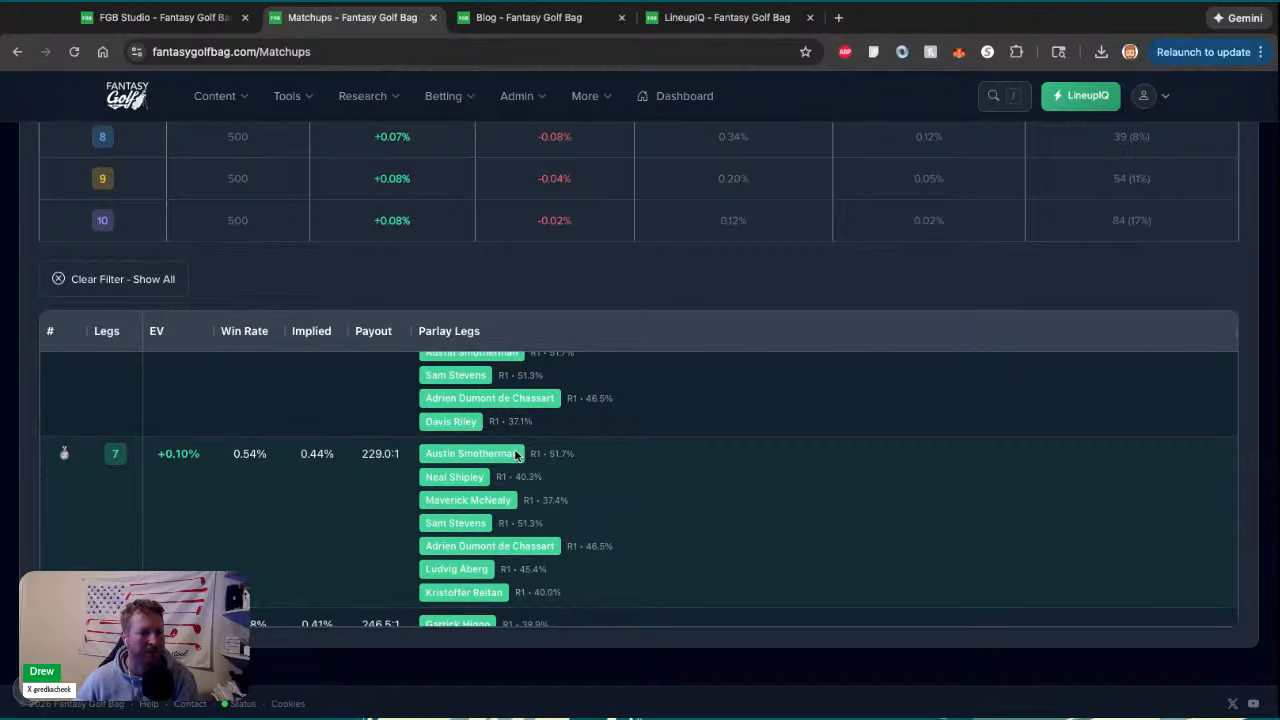
scroll(470, 455, "up", 2)
scroll(470, 455, "down", 2)
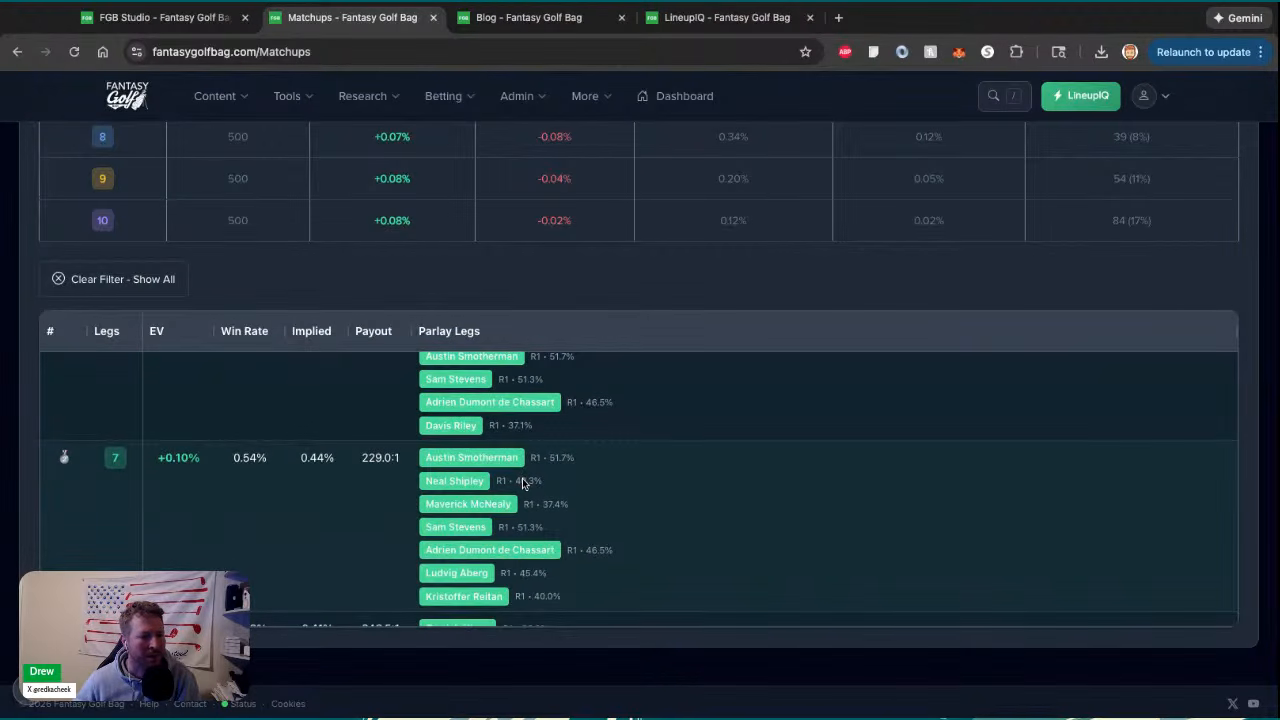
scroll(522, 483, "up", 1)
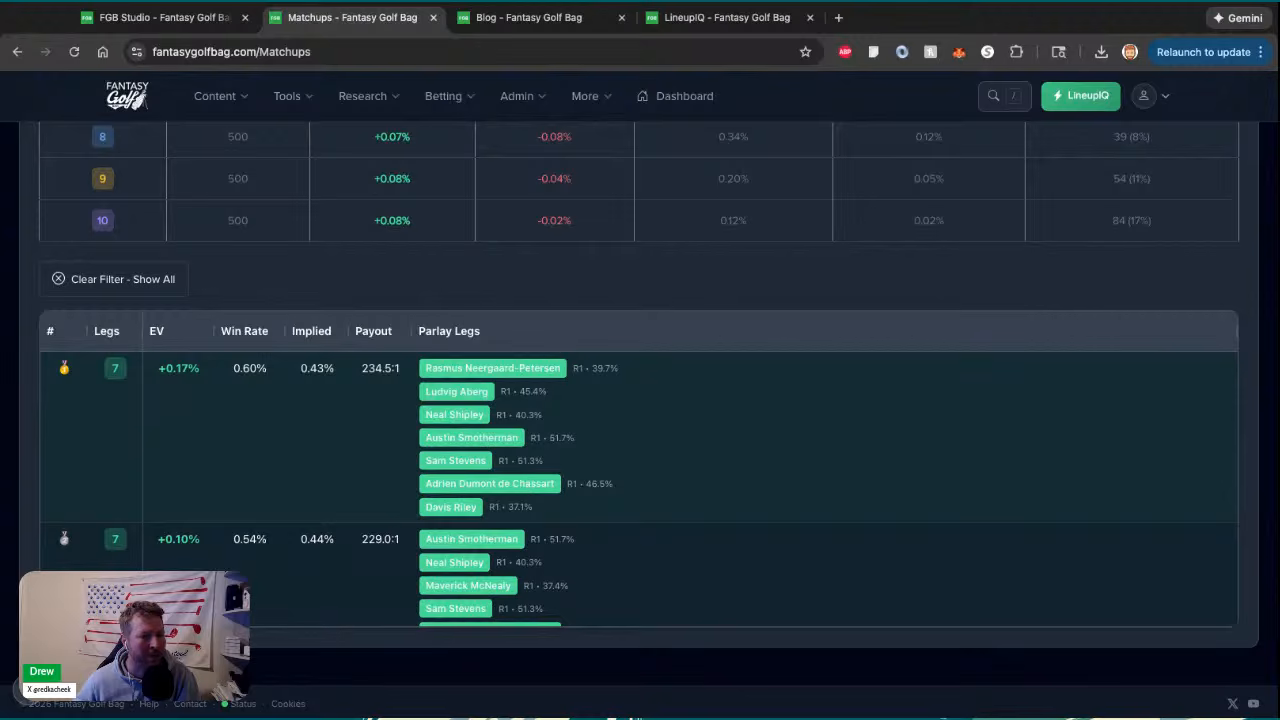
scroll(486, 436, "down", 2)
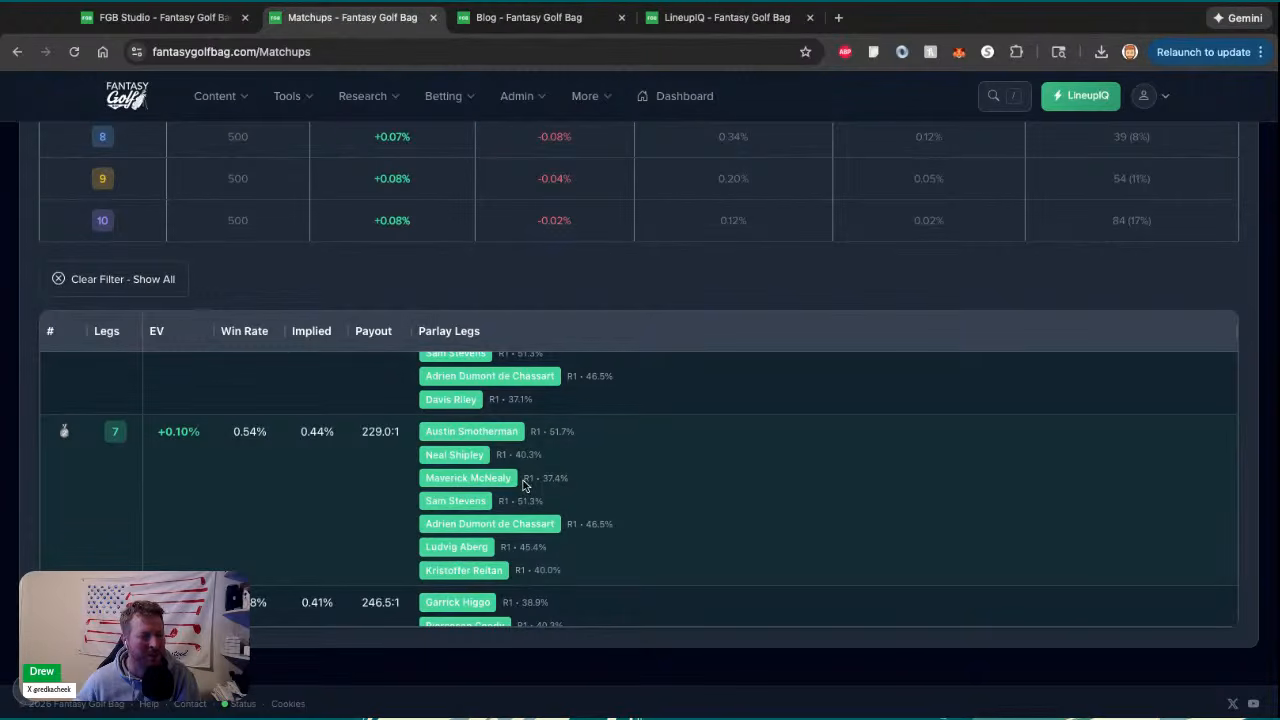
scroll(513, 428, "up", 1)
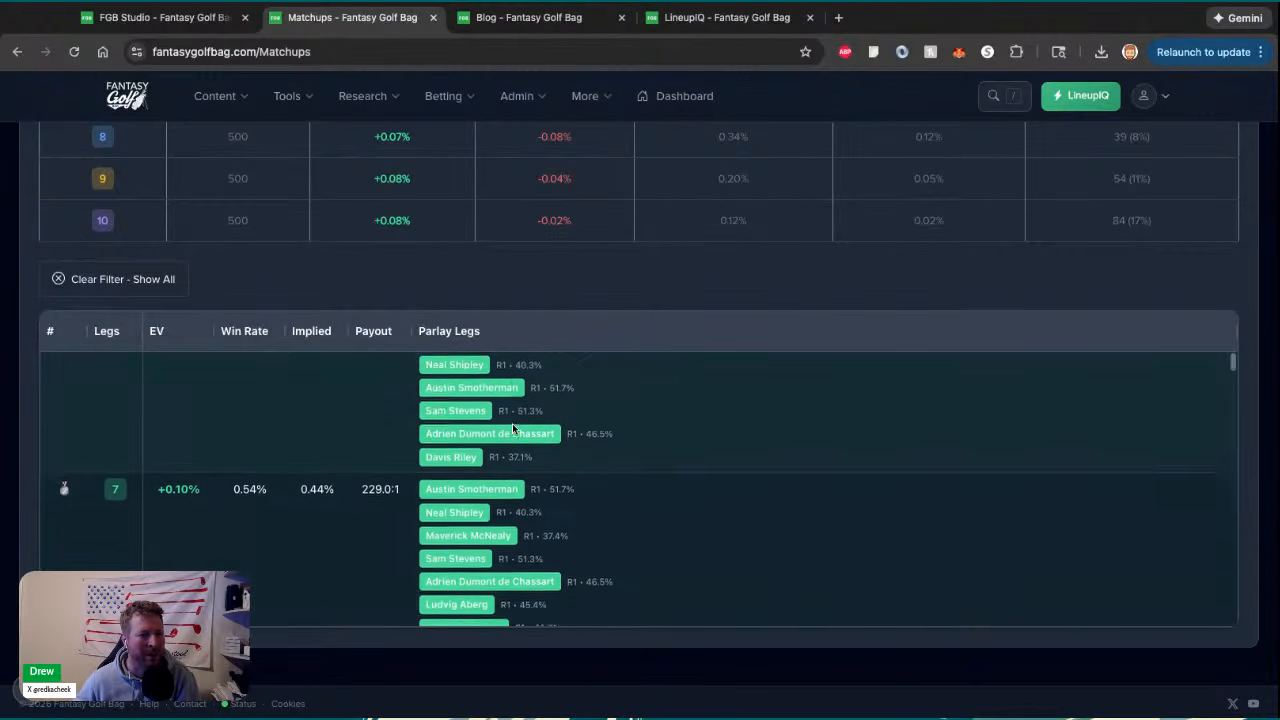
scroll(513, 428, "up", 1)
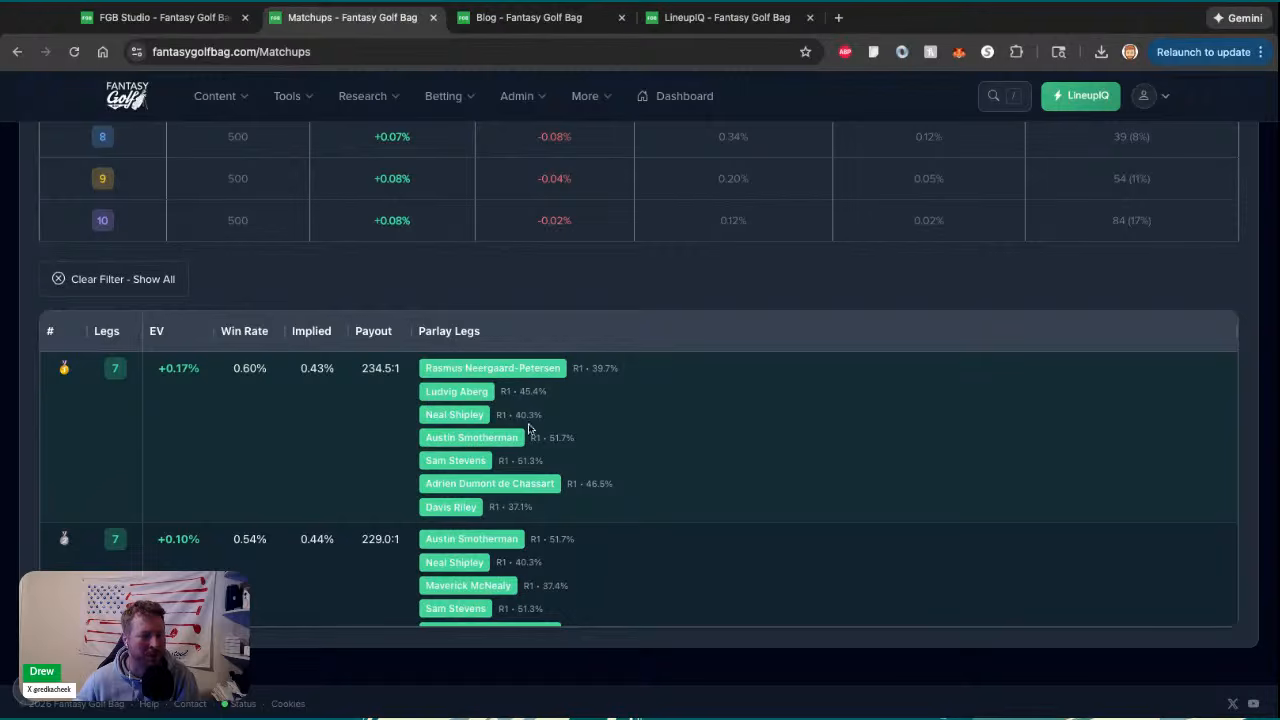
scroll(530, 450, "down", 2)
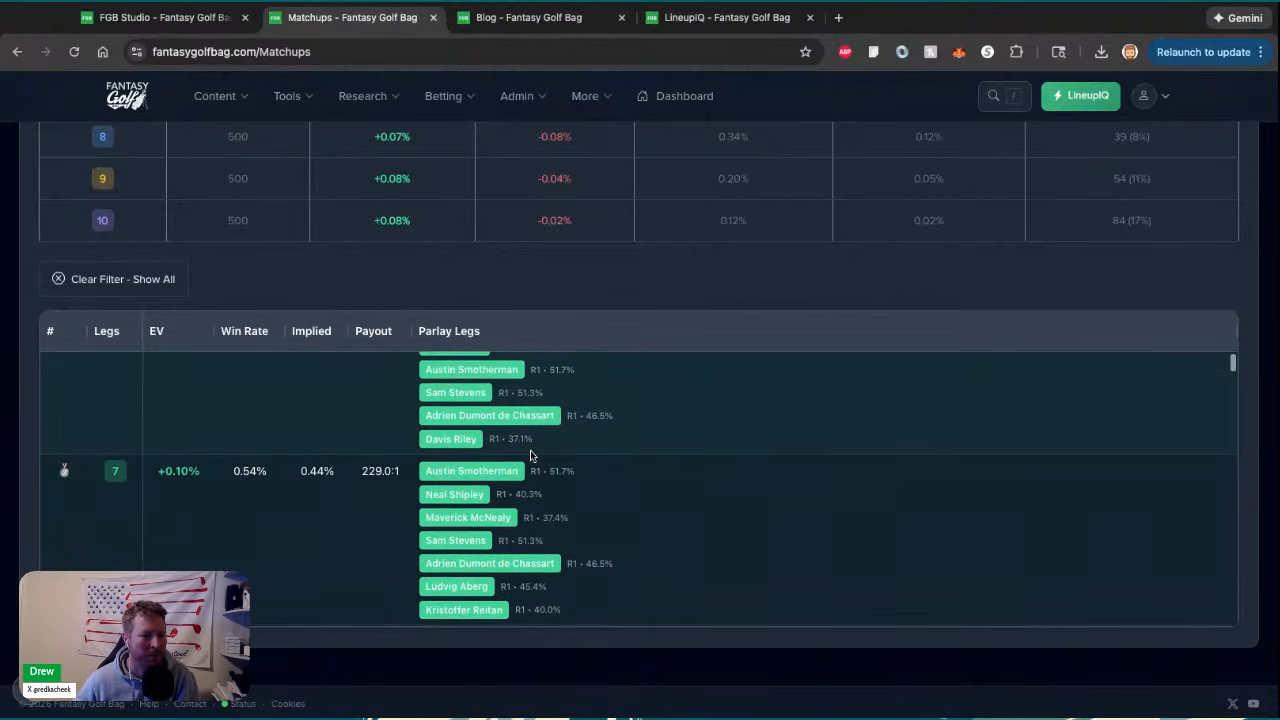
scroll(530, 455, "down", 3)
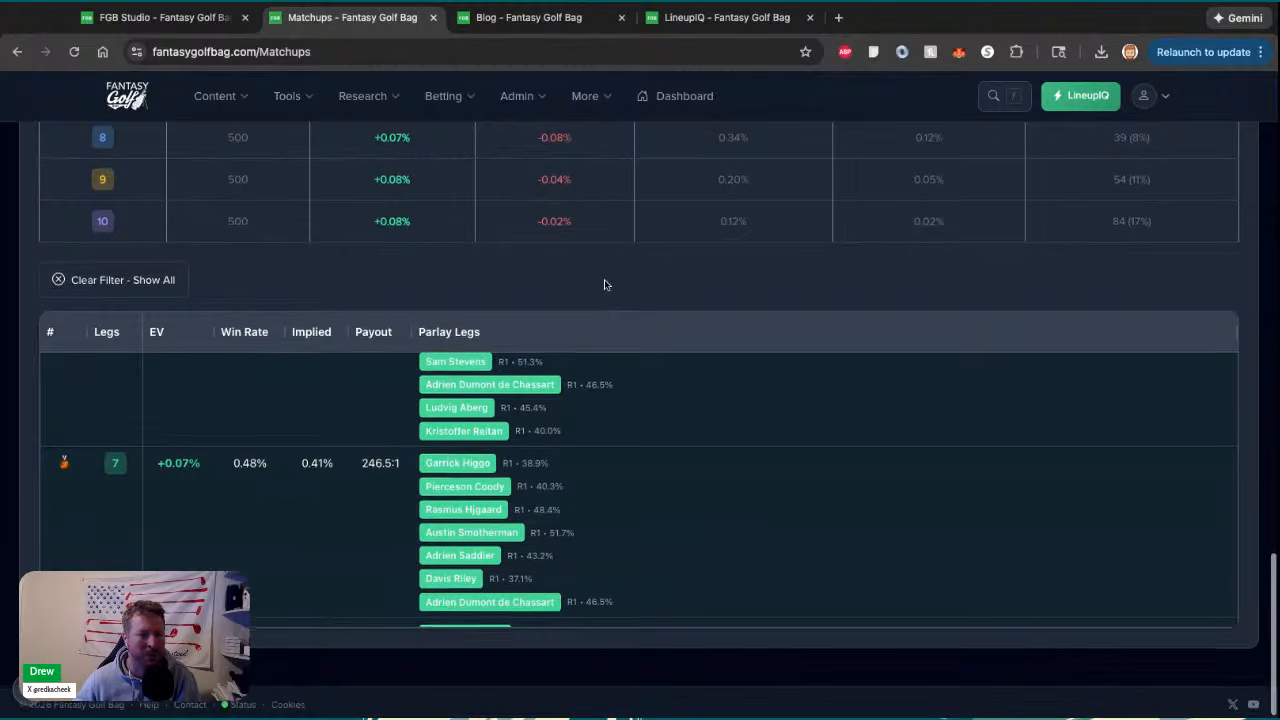
scroll(604, 279, "up", 1)
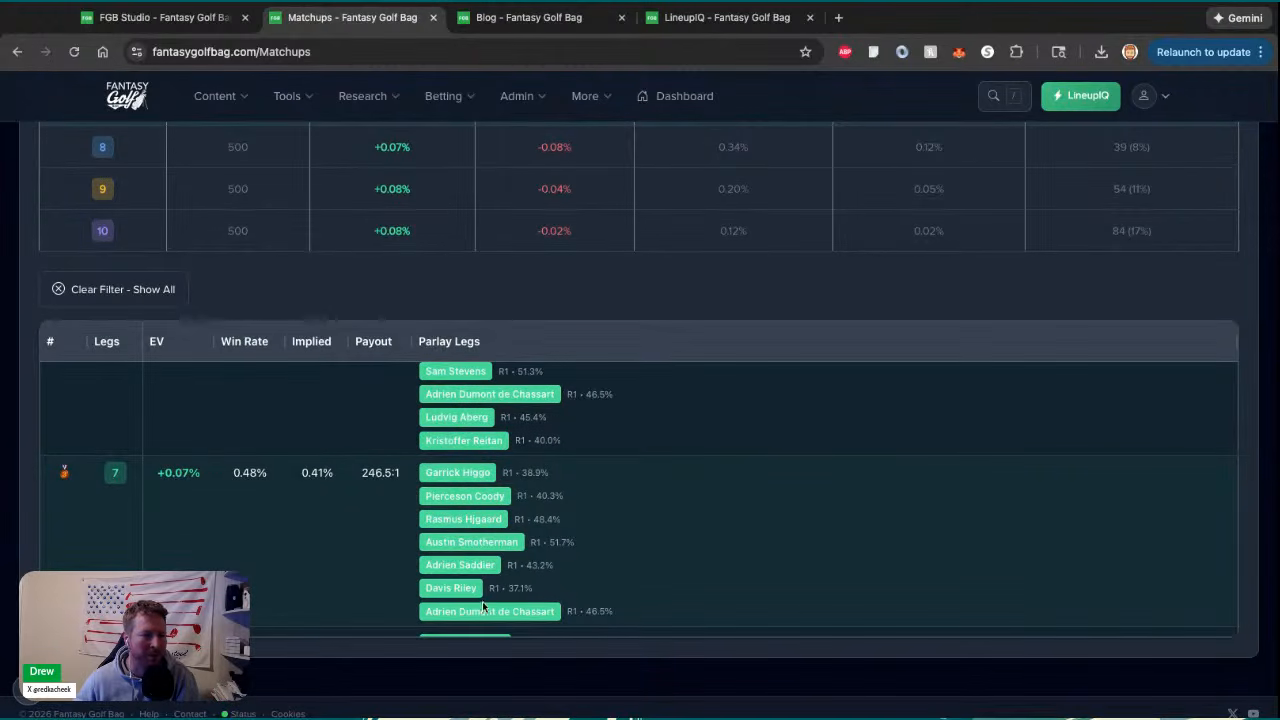
Include all sportsbooks in the Head-to-Head matchup selection
scroll(706, 330, "up", 10)
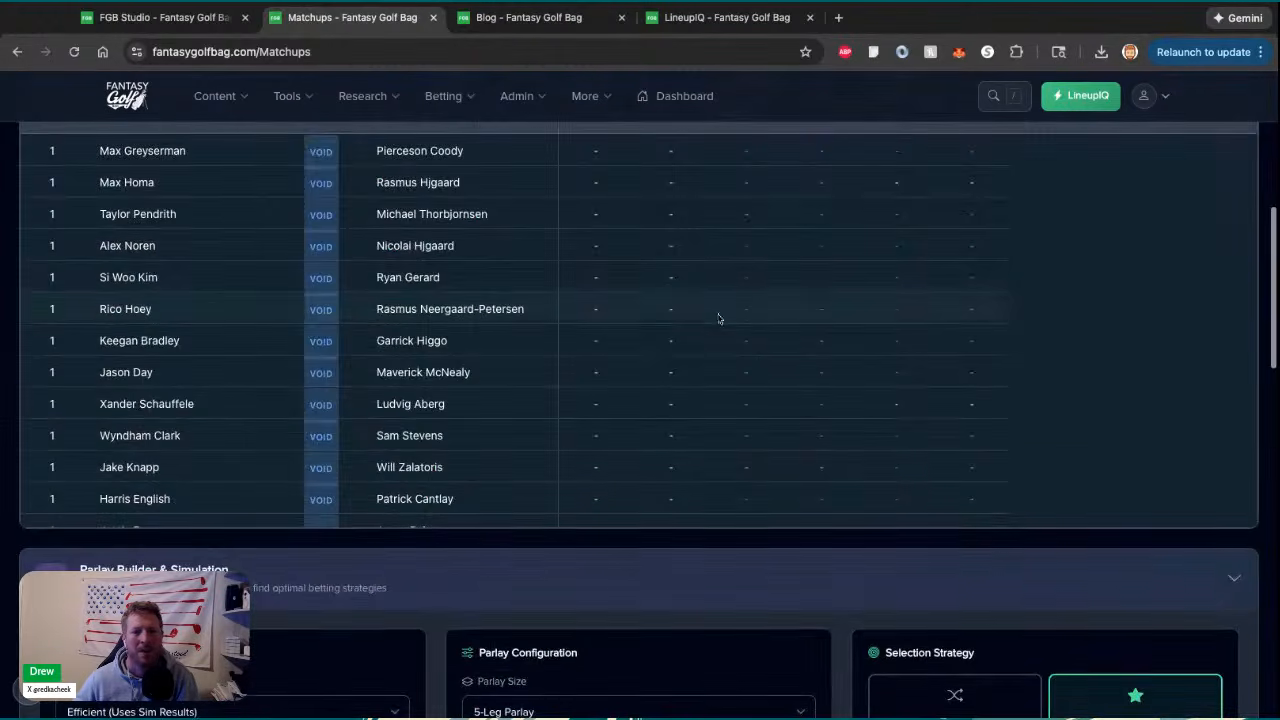
scroll(990, 322, "up", 5)
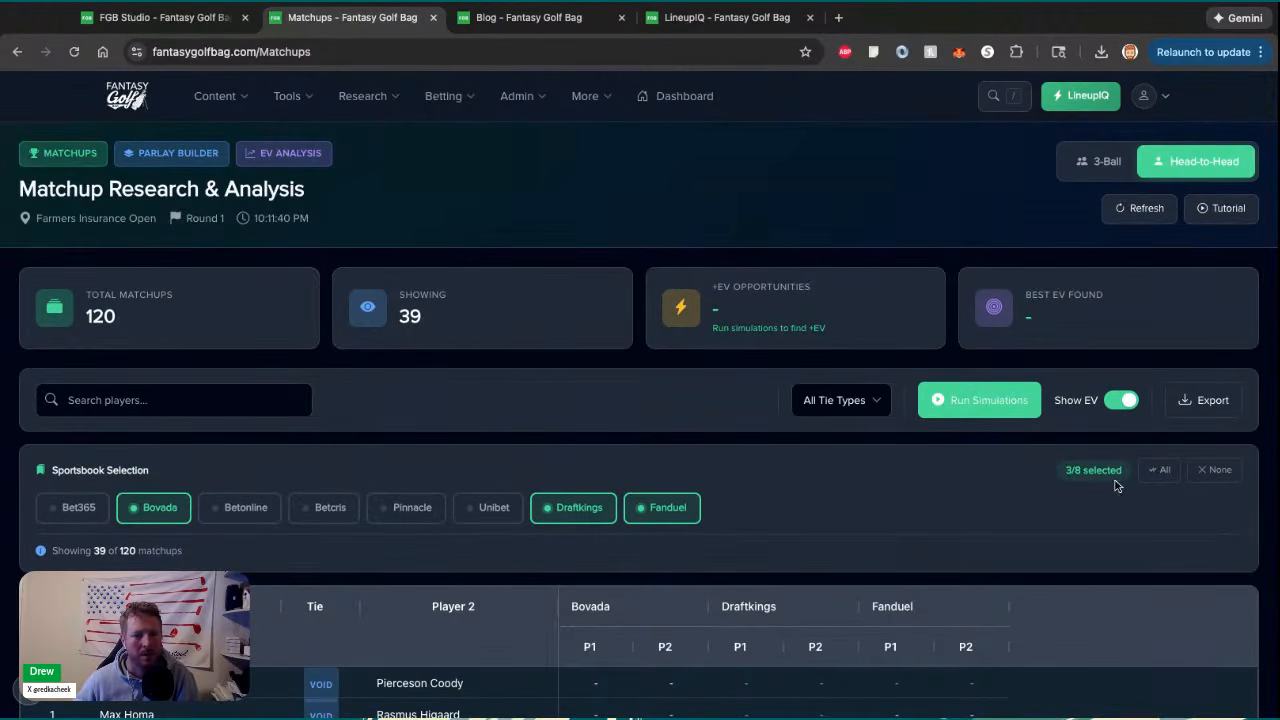
left_click(1157, 469)
Run the comprehensive 2-10 leg parlay analysis for the Head-to-Head matchups and review the performance by leg count
scroll(726, 447, "down", 5)
scroll(726, 450, "down", 4)
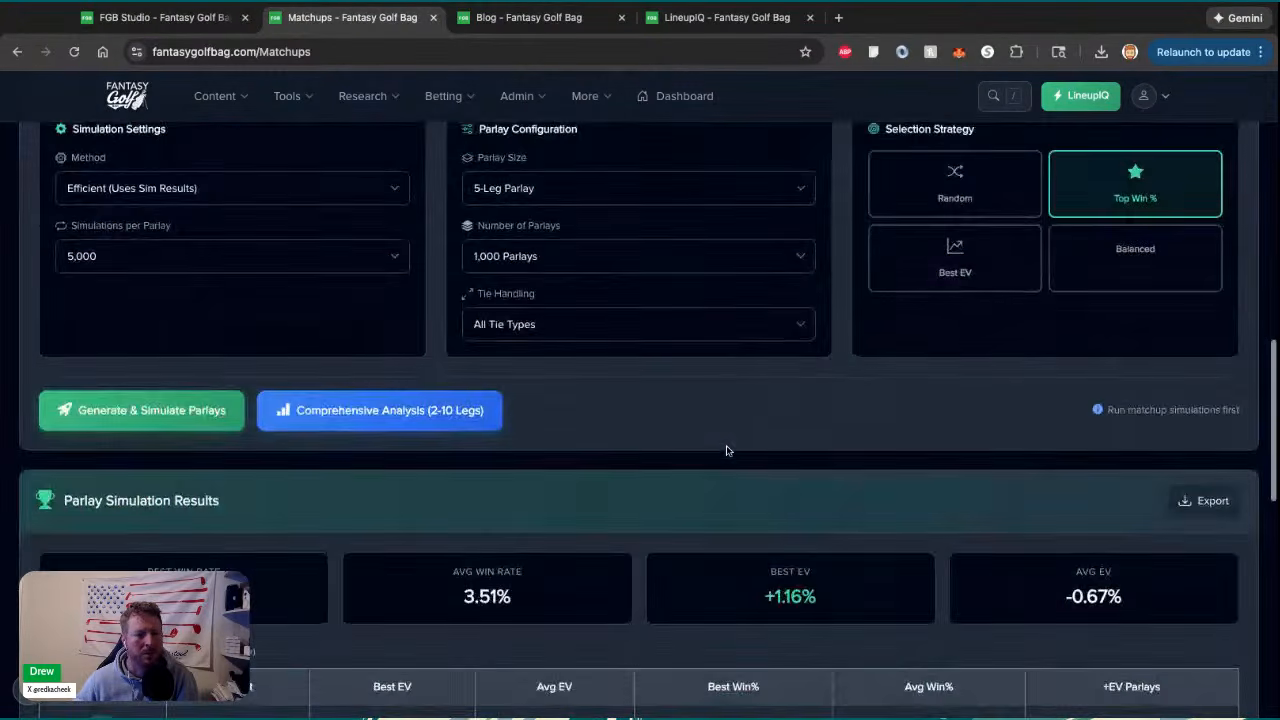
left_click(450, 417)
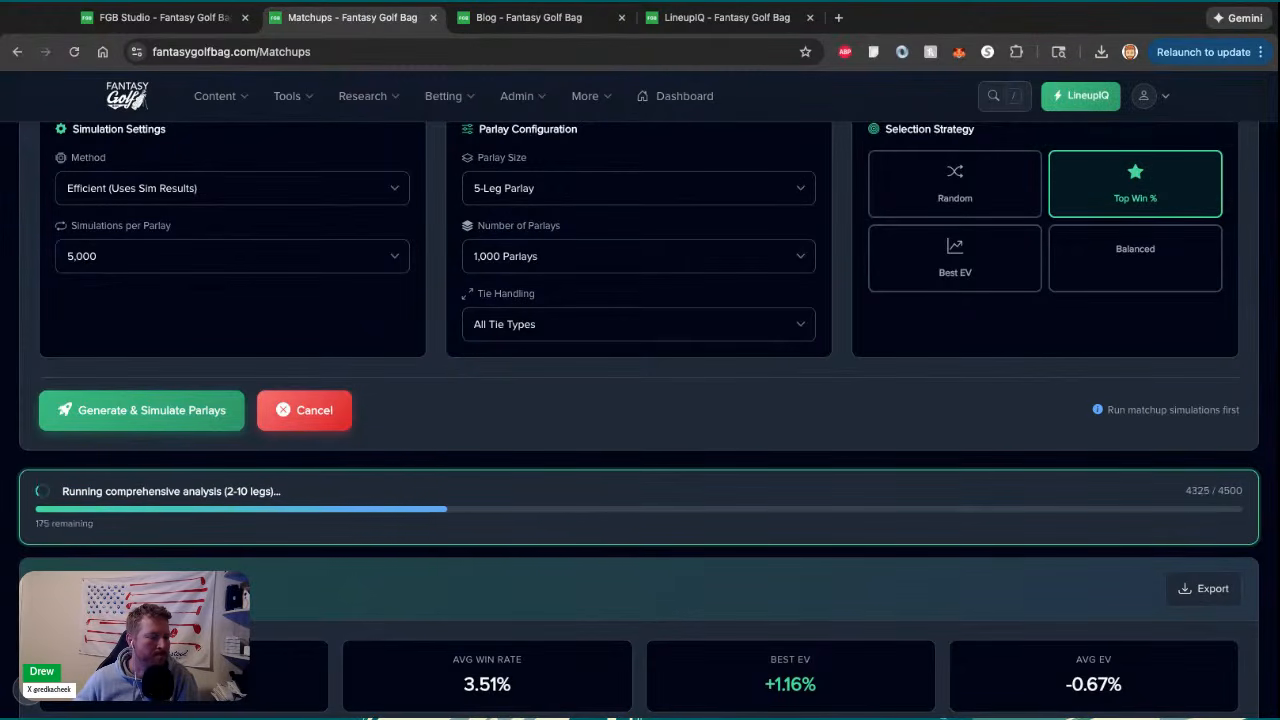
scroll(580, 422, "down", 3)
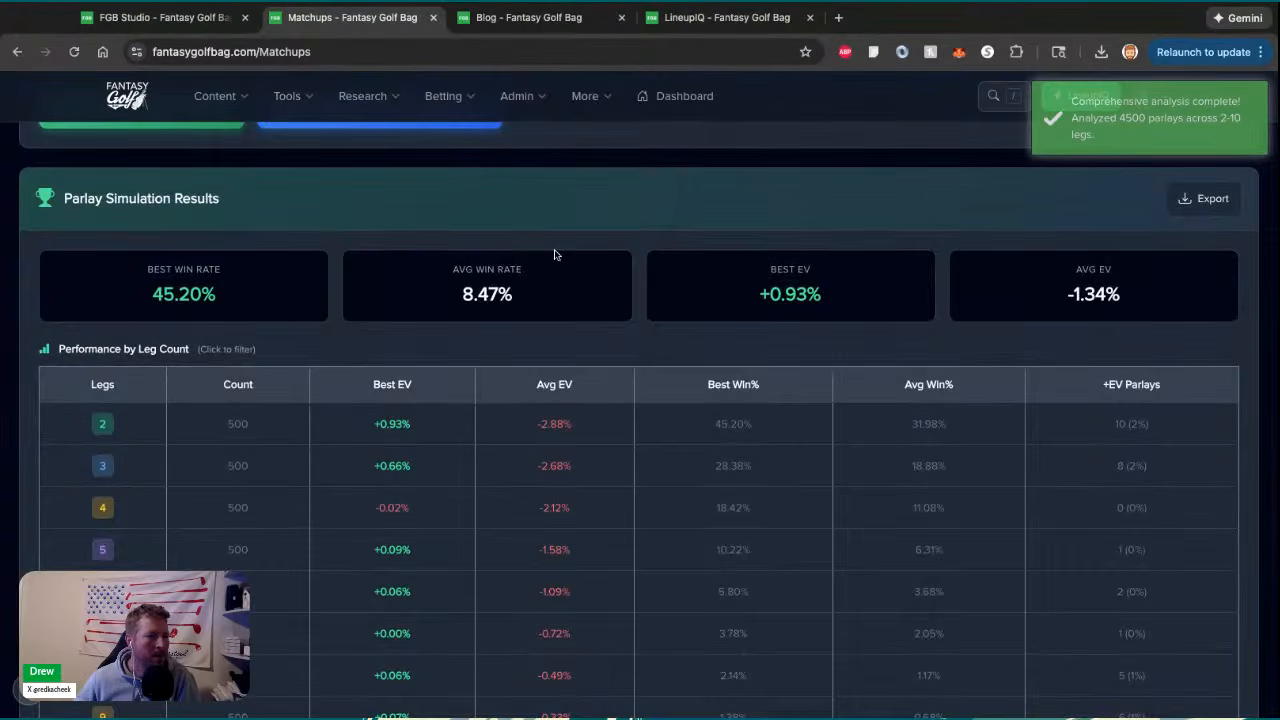
scroll(554, 251, "down", 3)
scroll(652, 558, "up", 1)
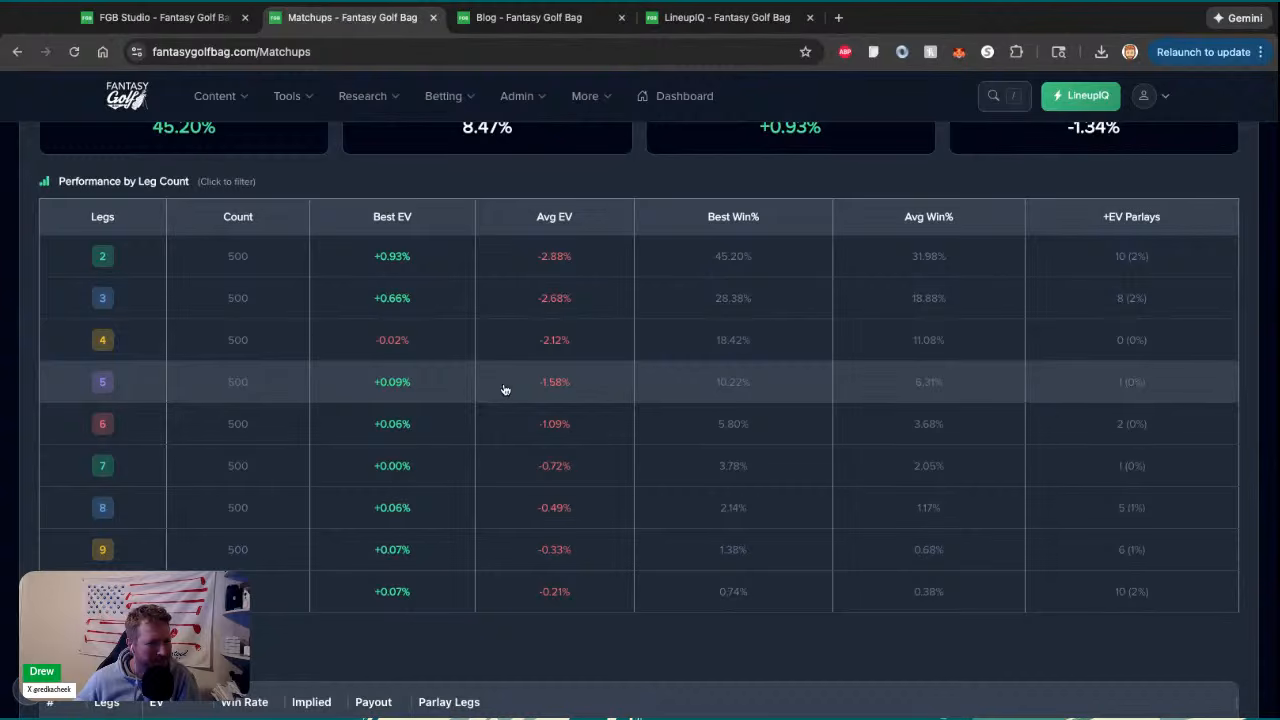
scroll(496, 150, "up", 15)
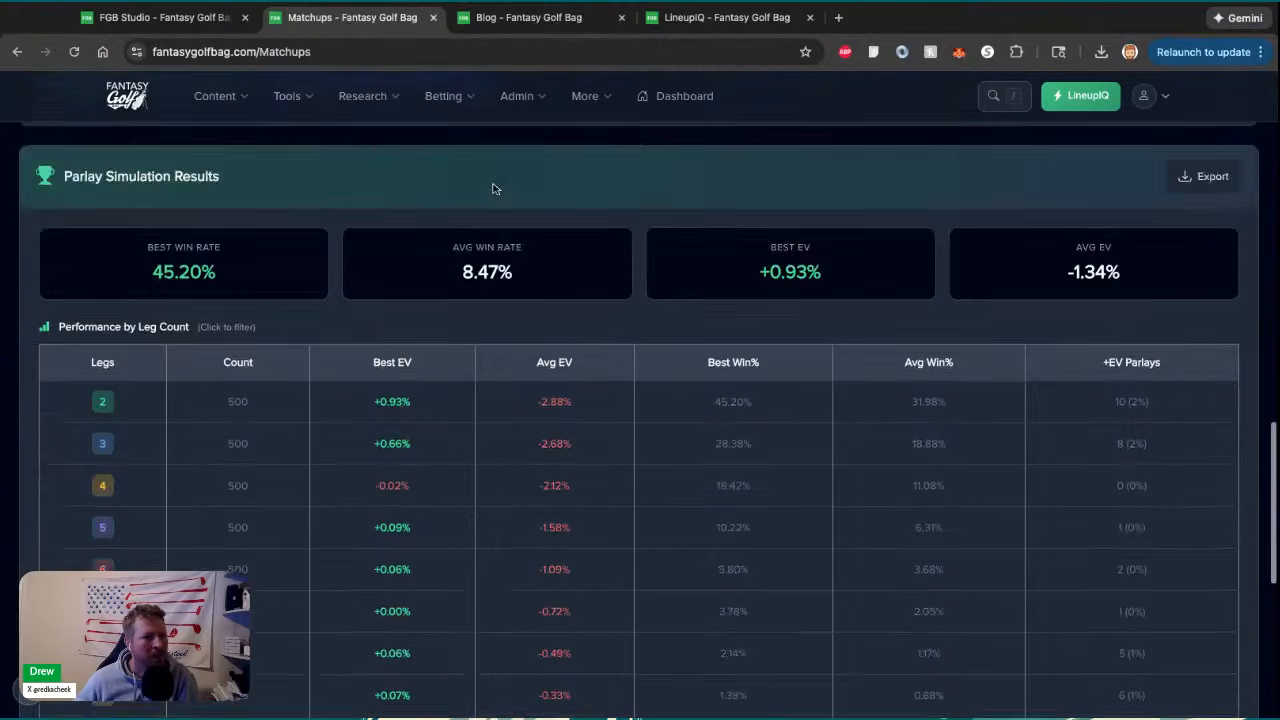
scroll(560, 240, "up", 3)
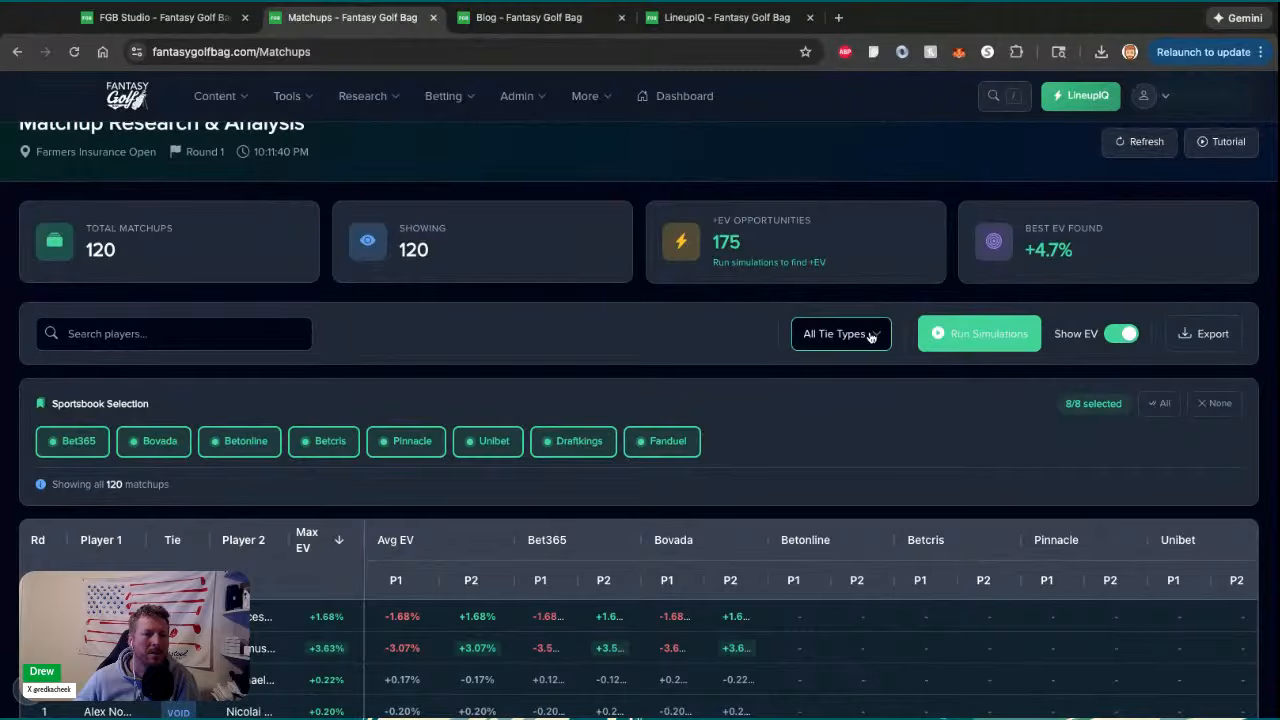
scroll(678, 341, "down", 15)
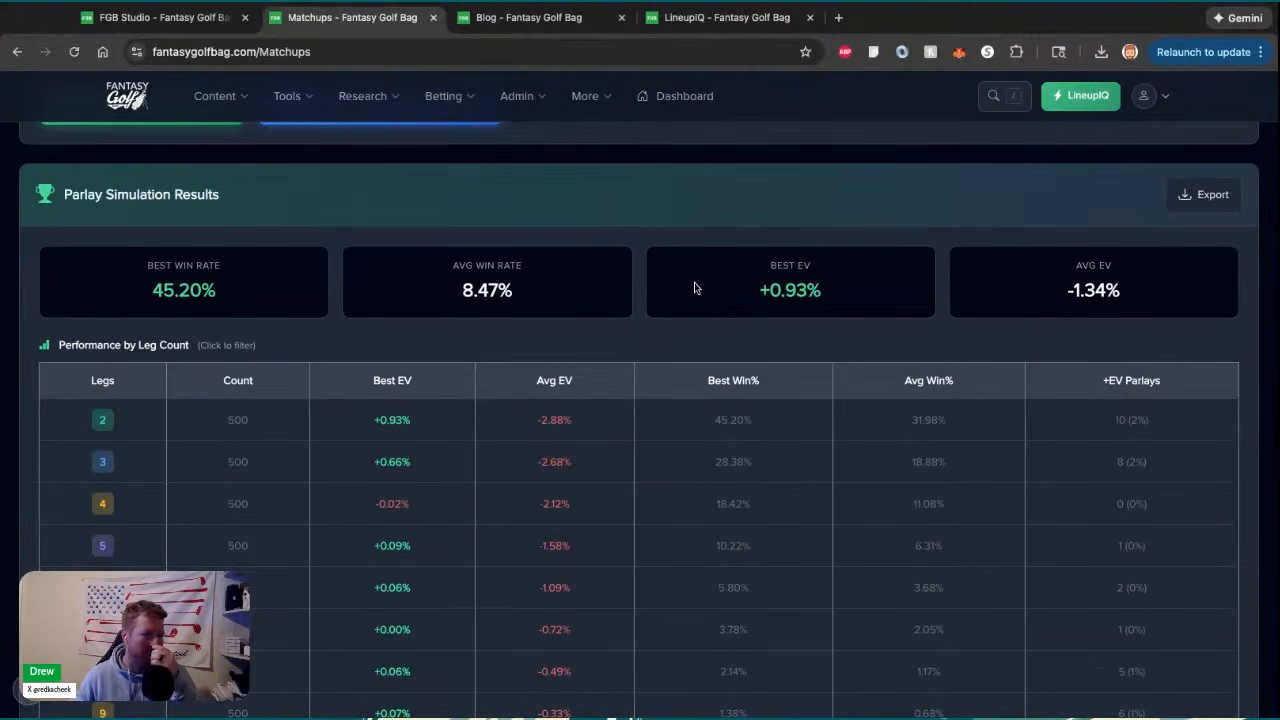
Try limiting the Head-to-Head matchups to 3-Way Only, and set the tie filter back to All Tie Types
scroll(694, 287, "up", 3)
scroll(741, 375, "up", 2)
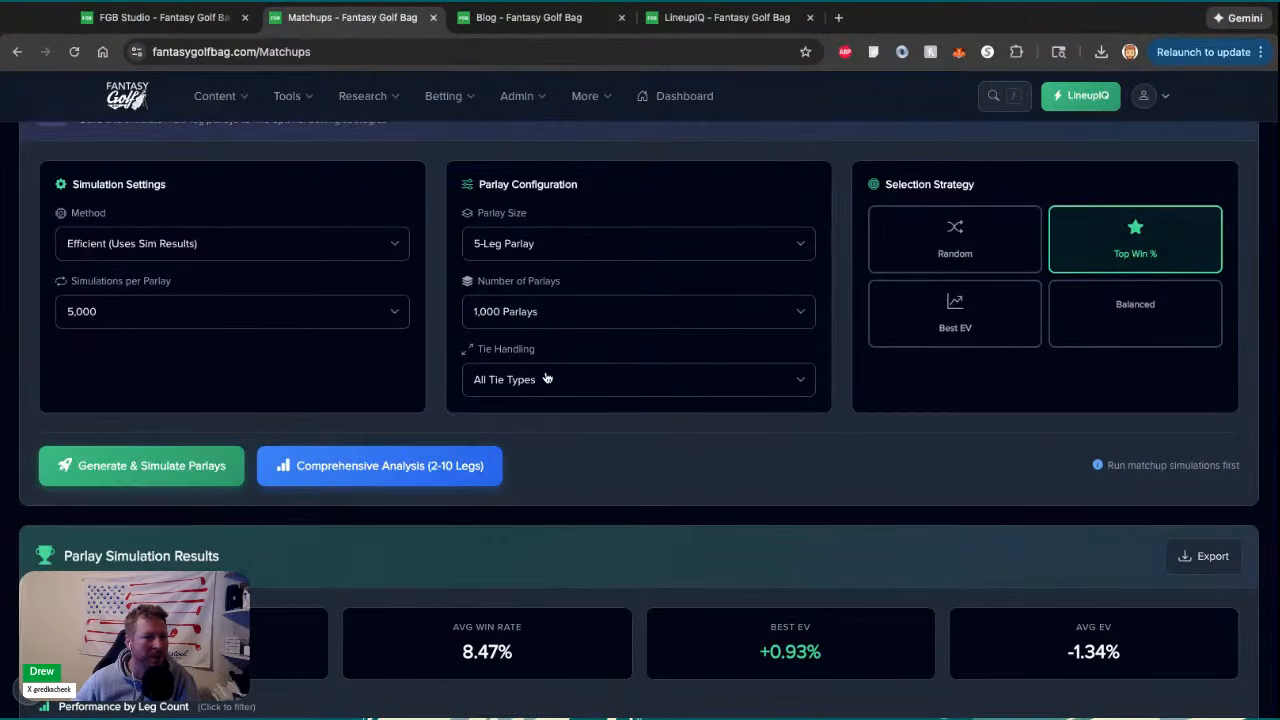
scroll(618, 455, "up", 10)
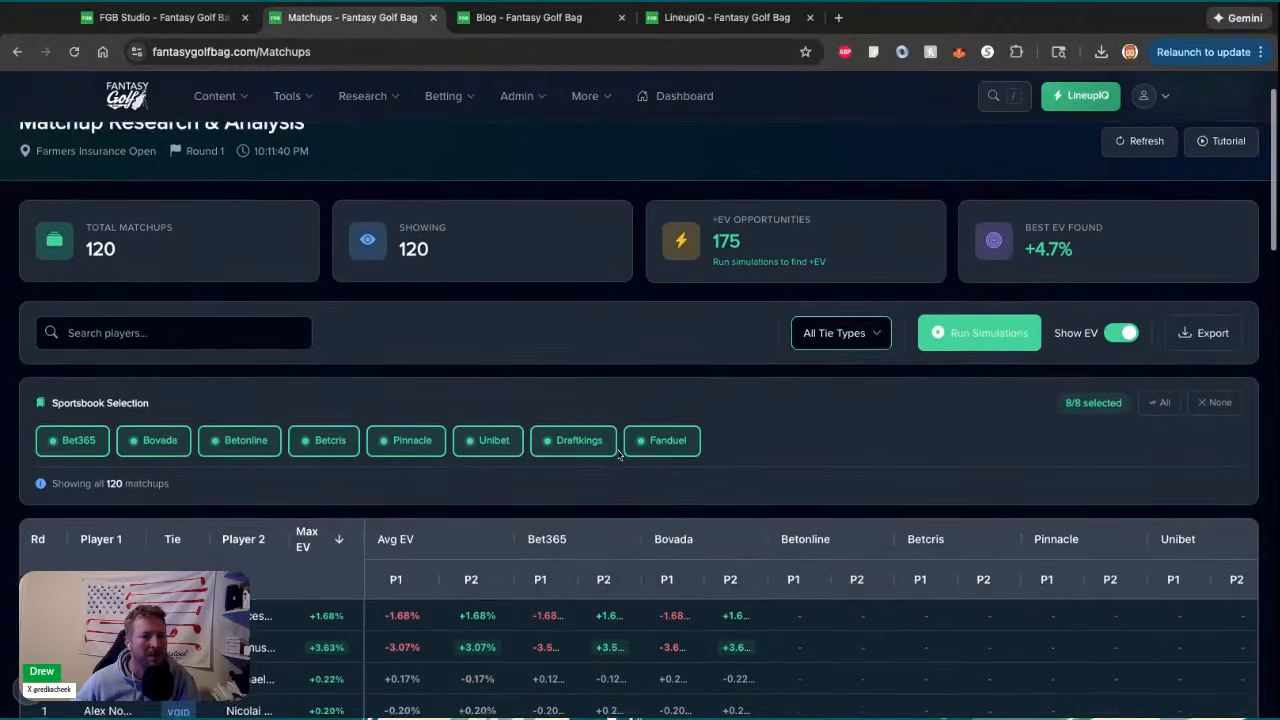
left_click(849, 380)
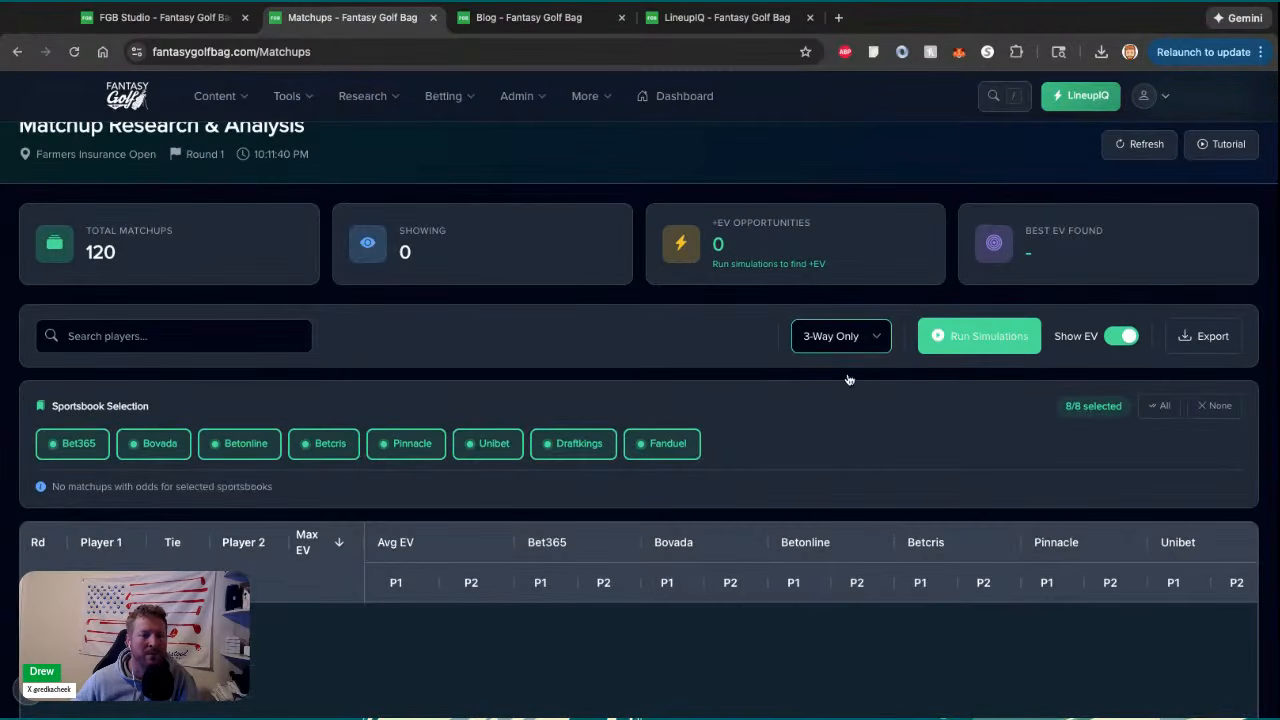
scroll(680, 377, "down", 3)
scroll(847, 265, "up", 2)
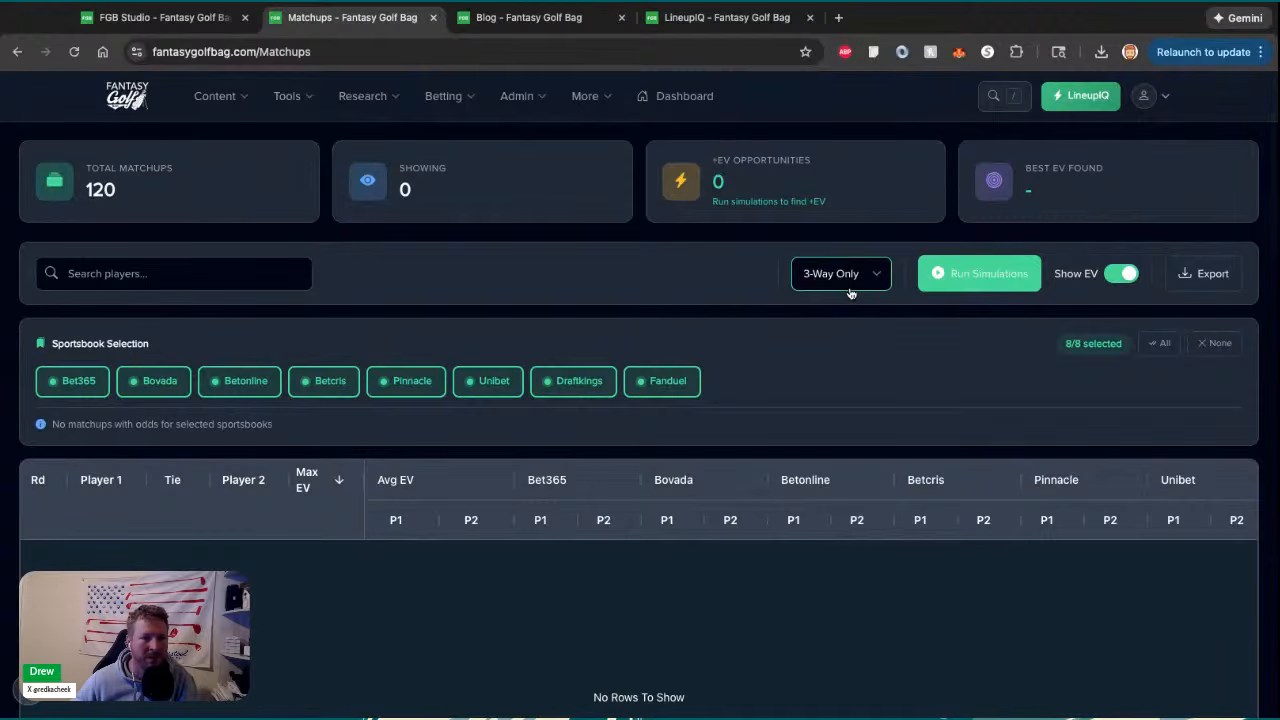
left_click(851, 289)
left_click(850, 311)
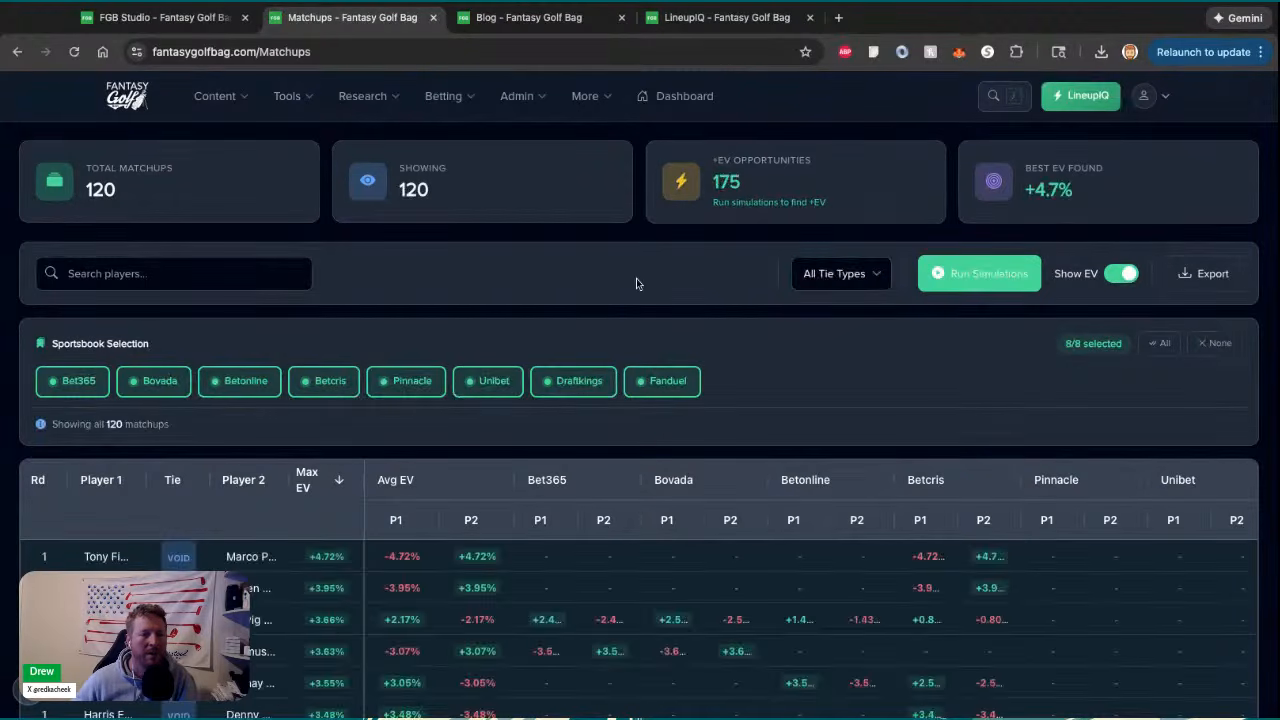
Filter the Head-to-Head parlay results to 3-leg parlays and examine the legs, win rates and payouts of the top-ranked ones
scroll(636, 278, "down", 12)
scroll(600, 330, "down", 3)
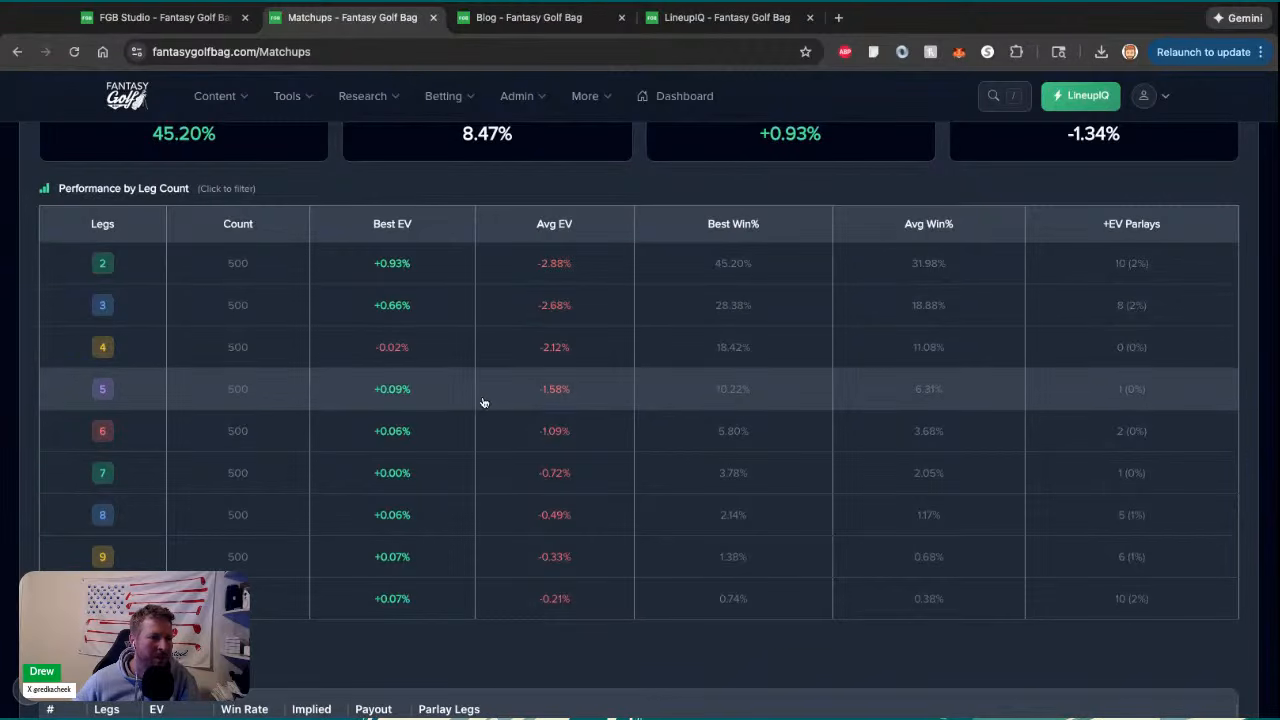
left_click(396, 305)
scroll(440, 182, "down", 2)
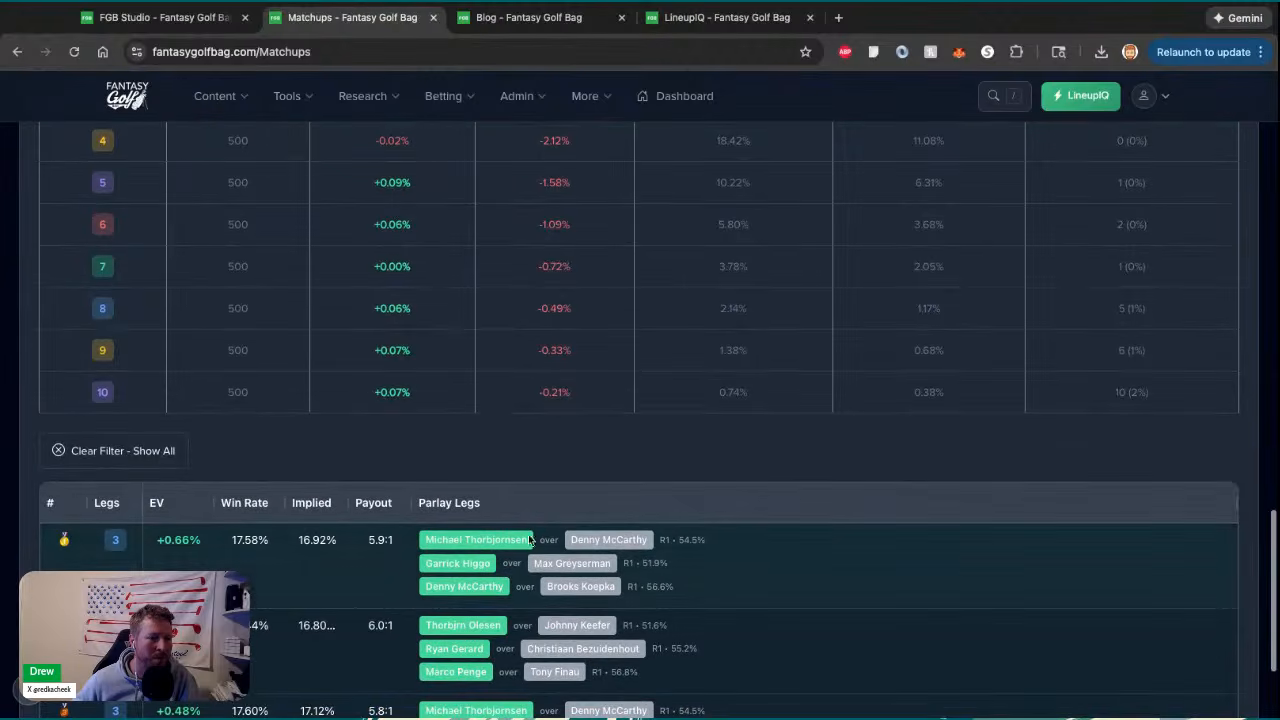
scroll(533, 550, "down", 2)
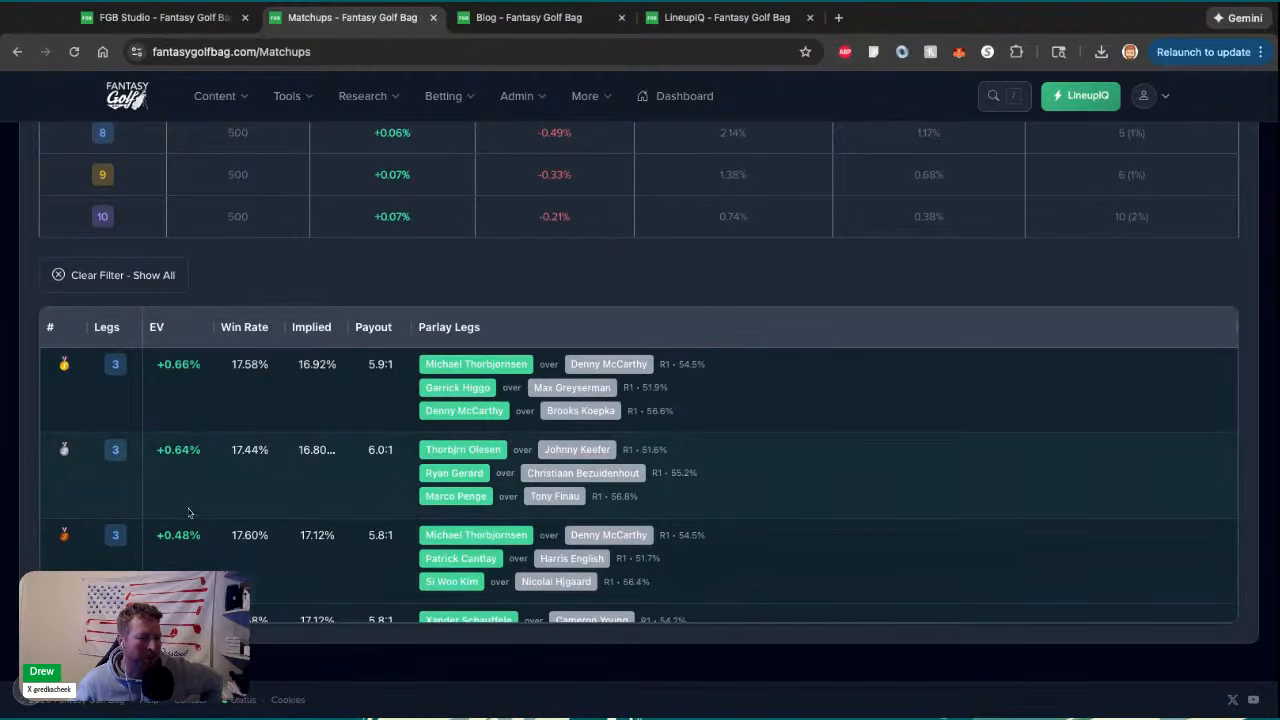
scroll(179, 542, "down", 1)
scroll(179, 542, "down", 2)
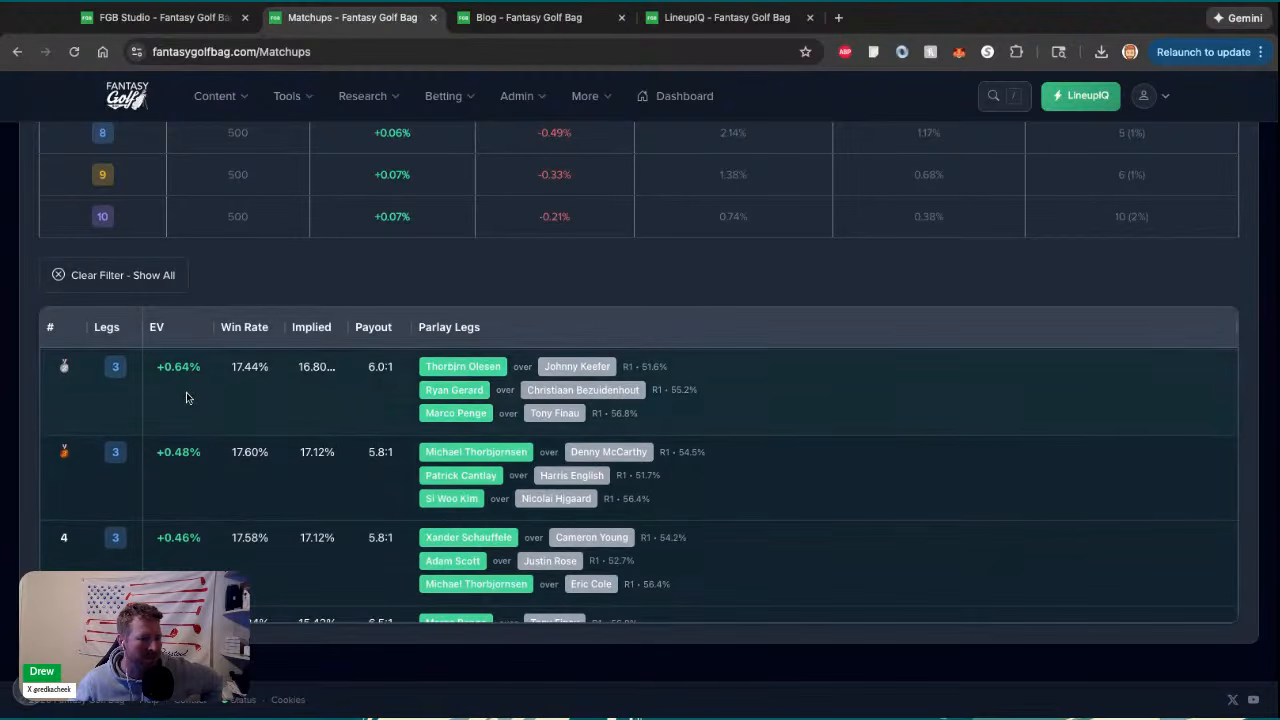
scroll(218, 480, "up", 3)
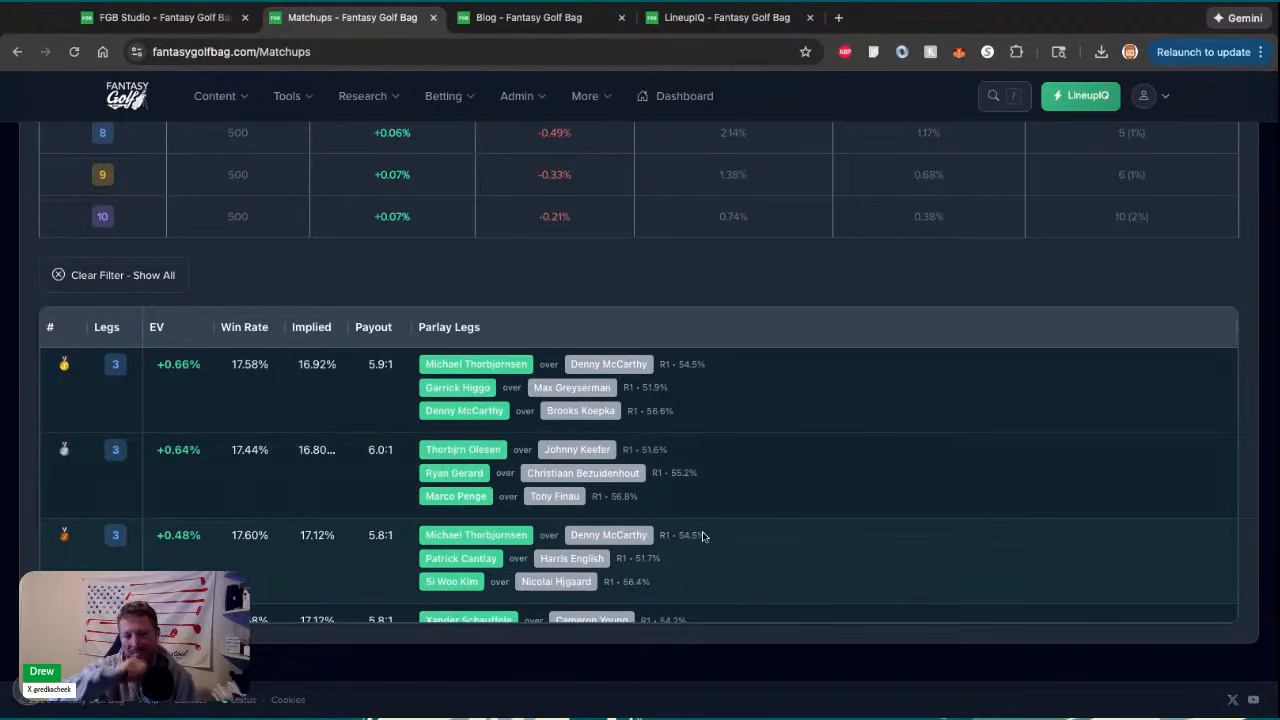
scroll(744, 489, "down", 1)
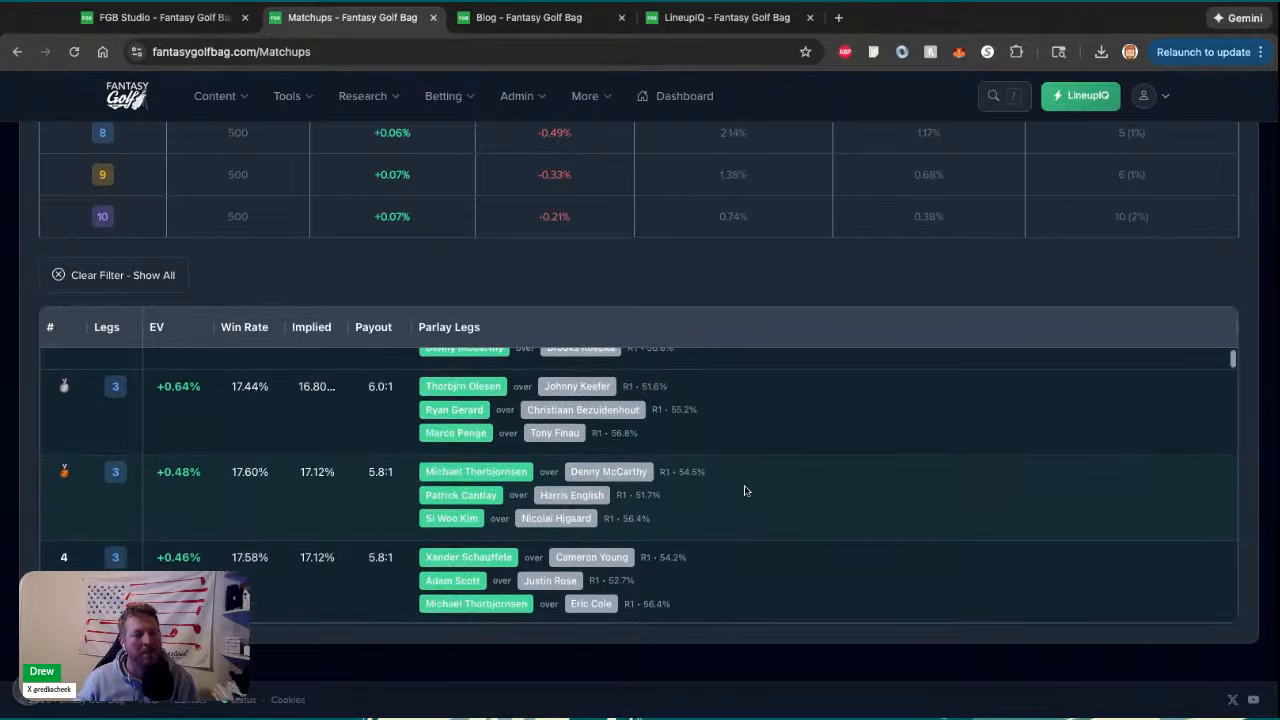
Compare the legs, win rates and payouts of the top-ranked 3-leg Head-to-Head parlays, and go back to the matchup overview
scroll(744, 489, "up", 1)
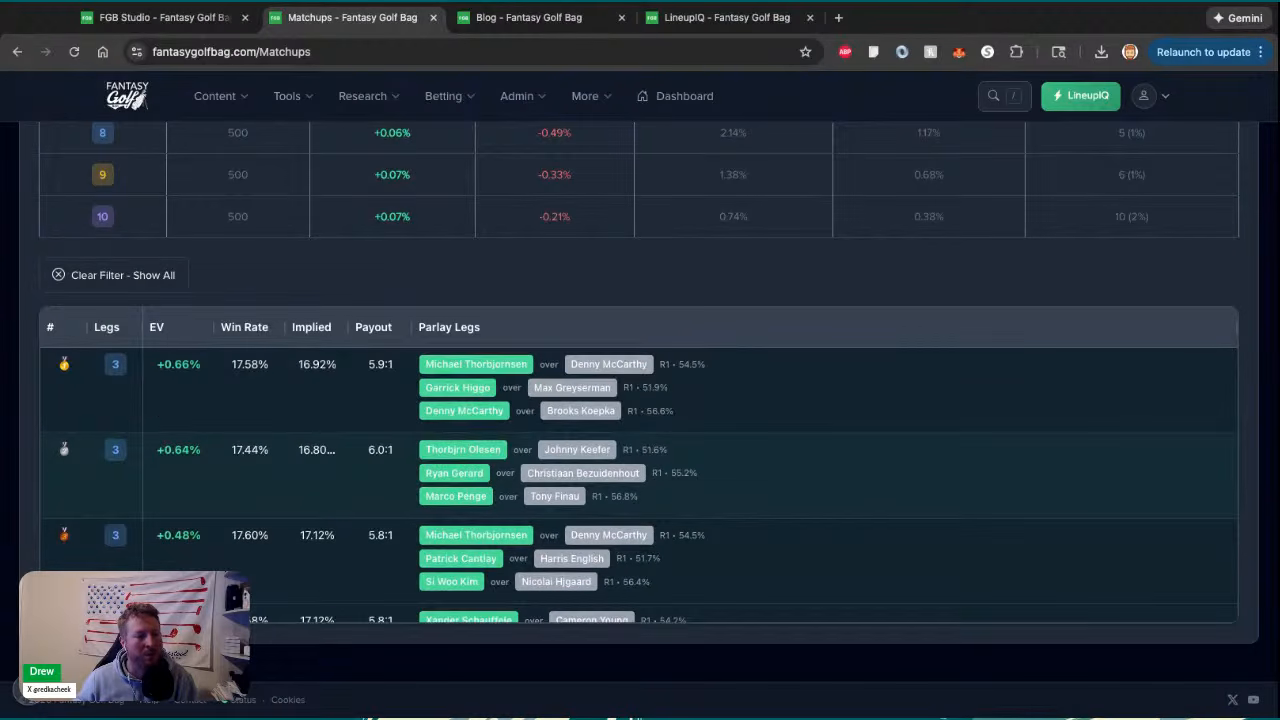
scroll(640, 400, "up", 1)
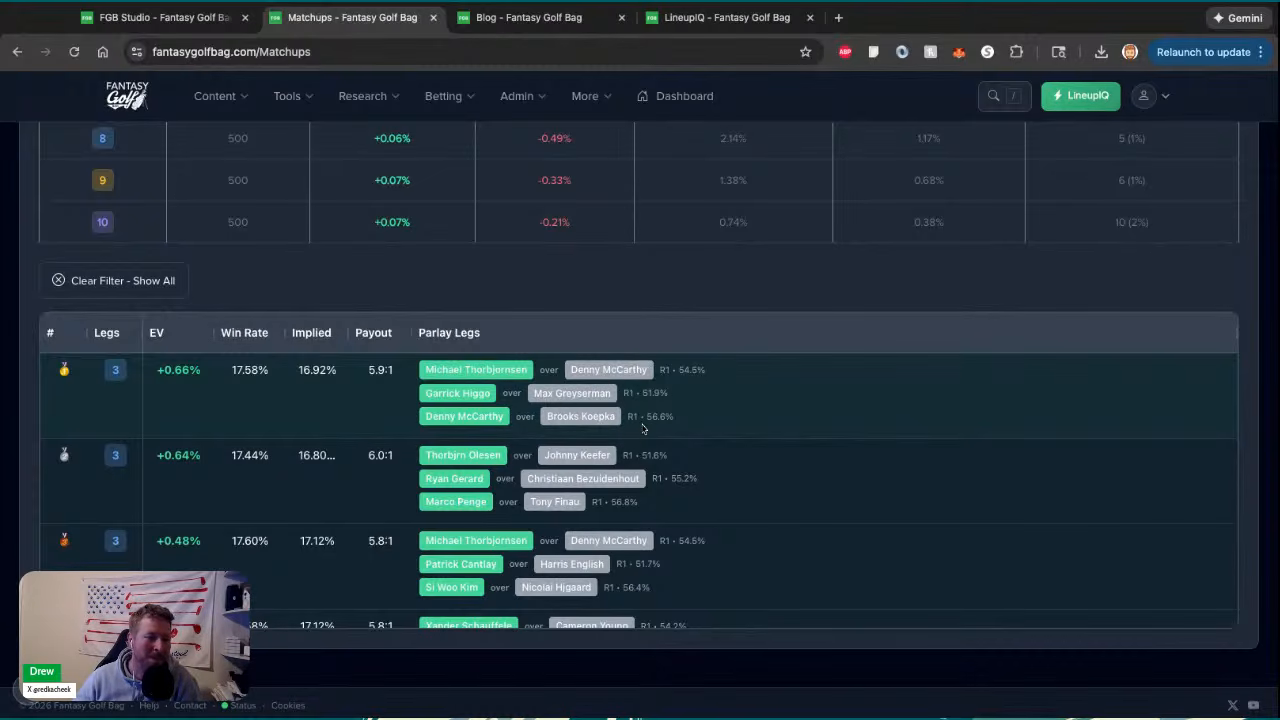
scroll(650, 444, "down", 1)
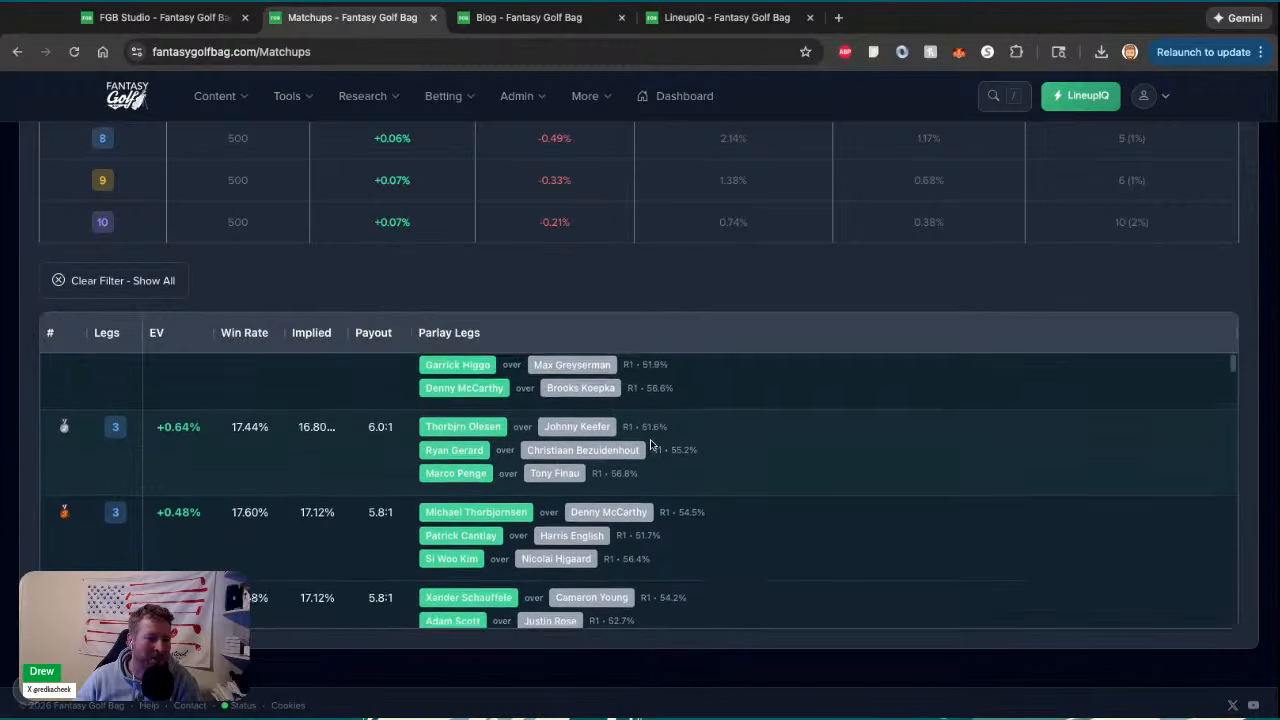
scroll(638, 490, "up", 1)
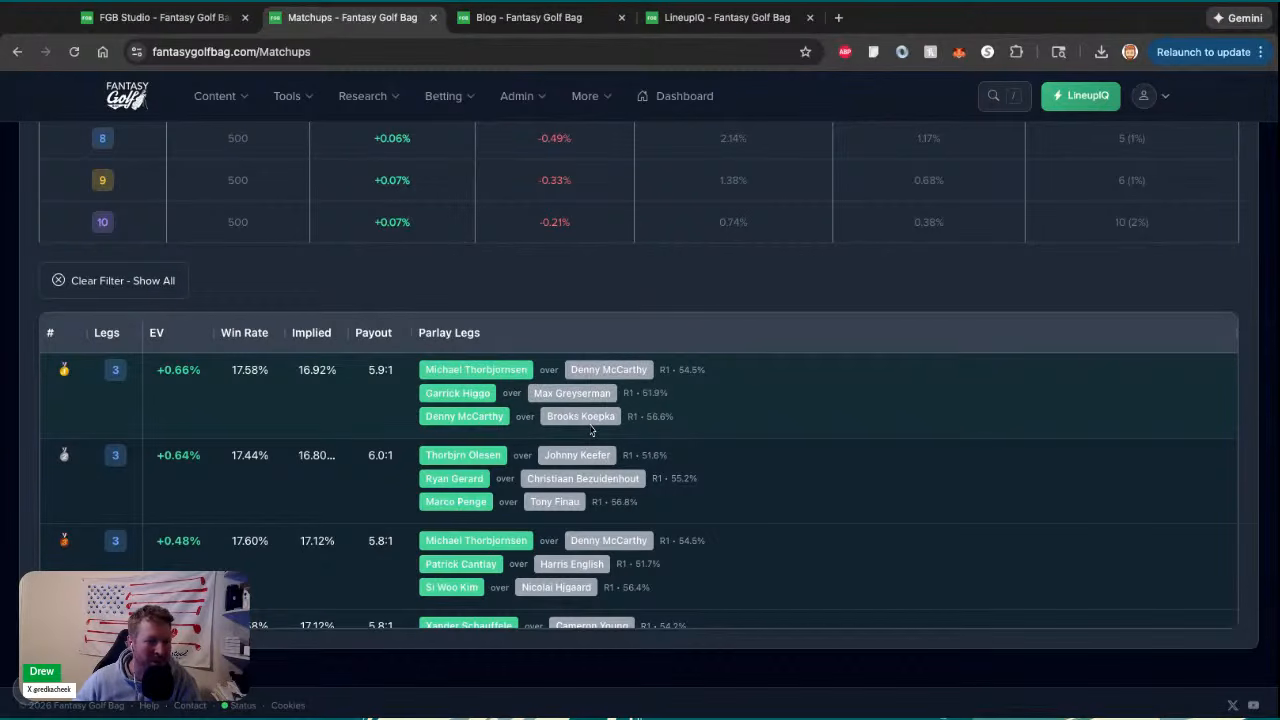
scroll(591, 430, "down", 1)
scroll(560, 400, "up", 1)
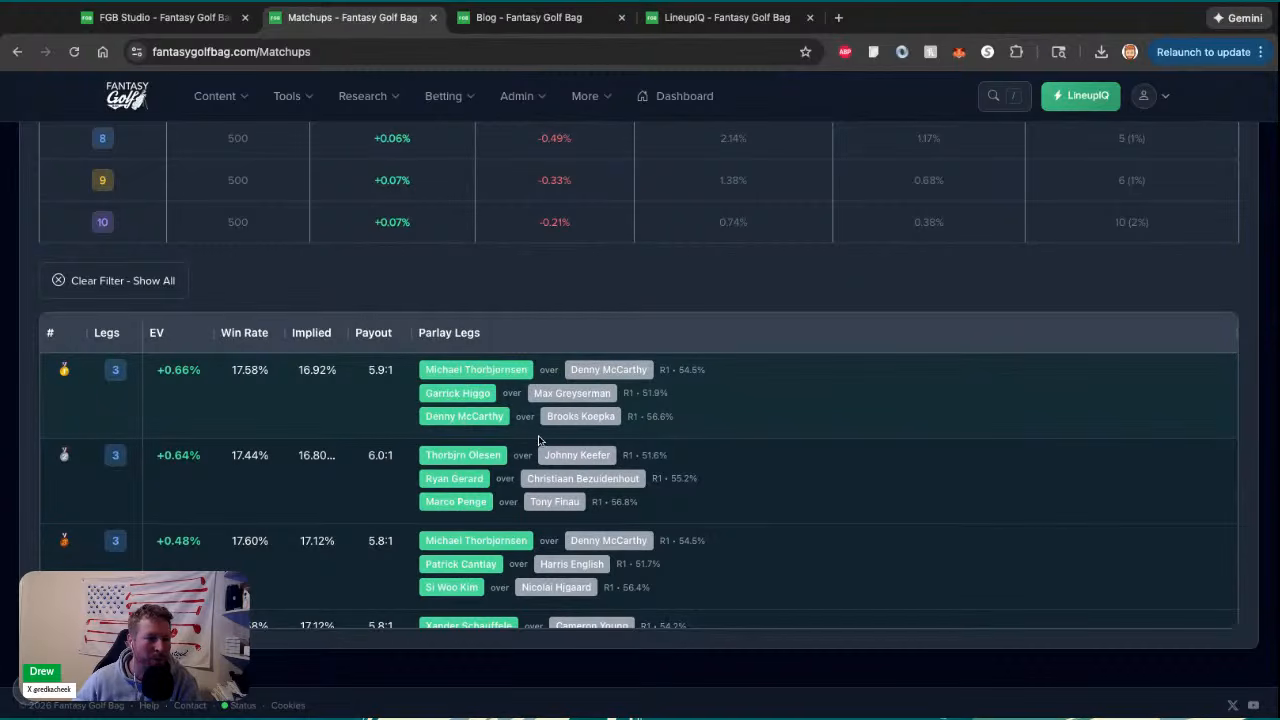
scroll(540, 446, "down", 2)
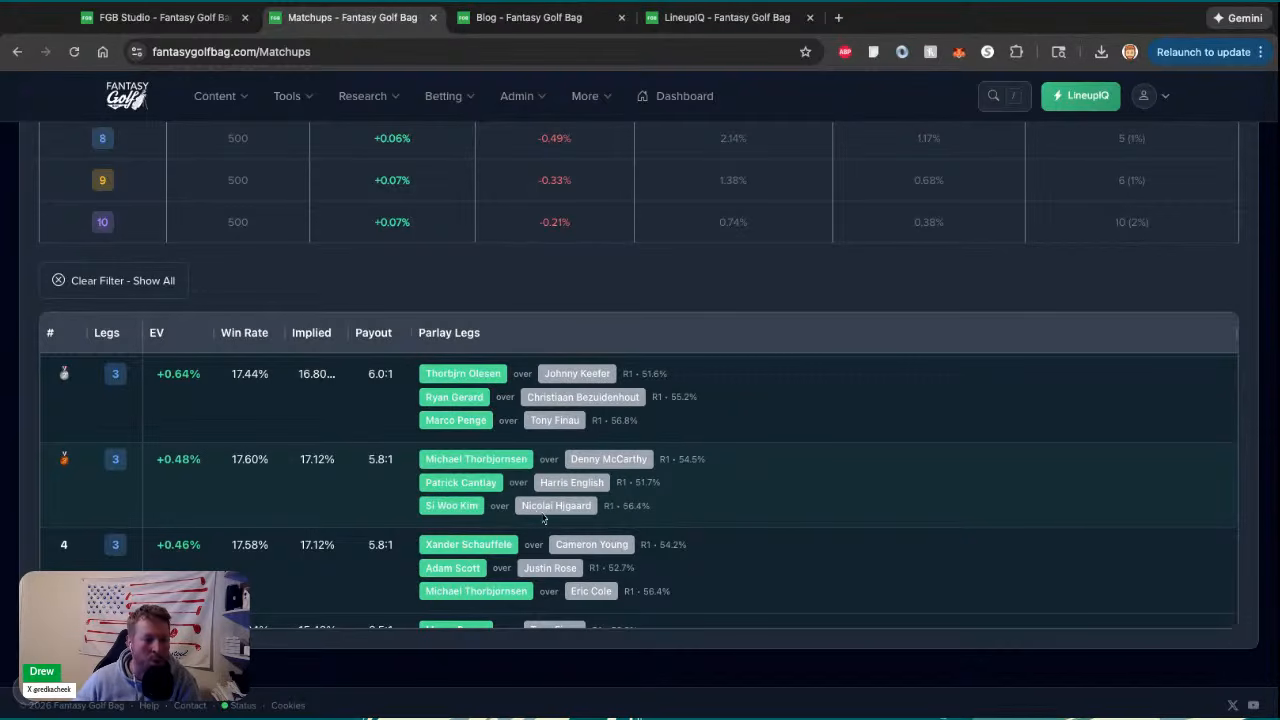
scroll(544, 518, "up", 2)
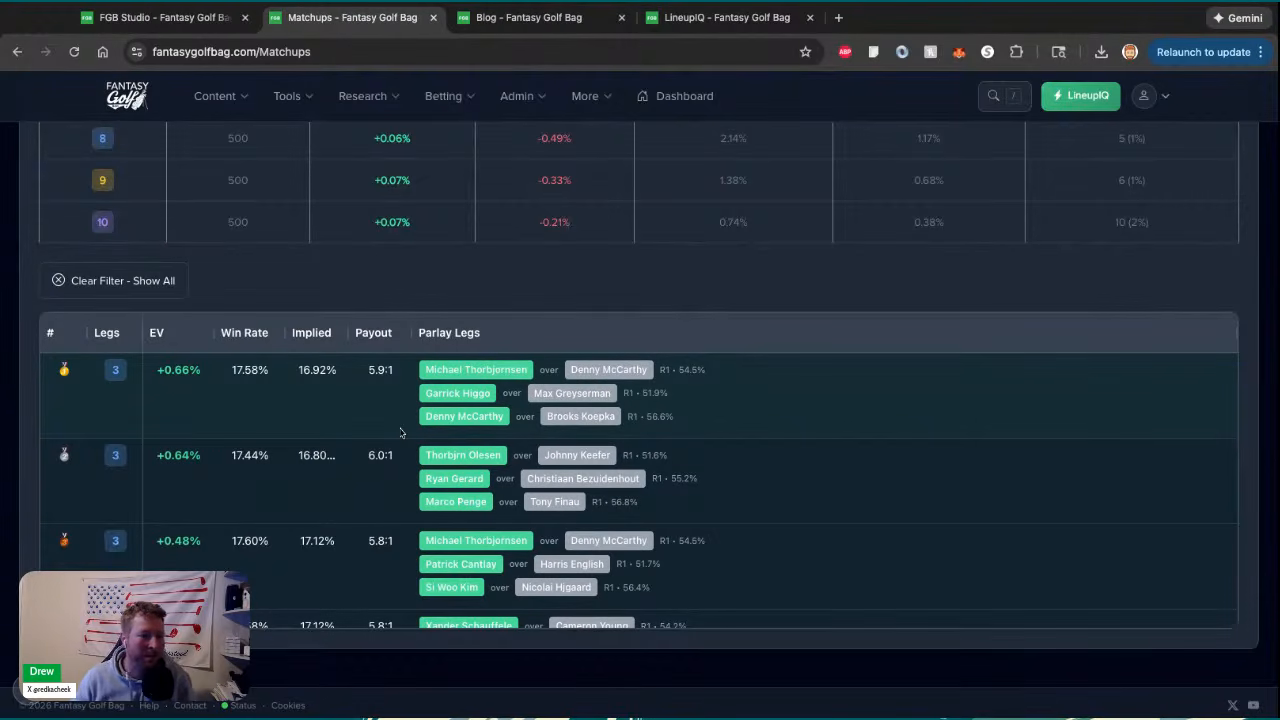
scroll(502, 490, "down", 3)
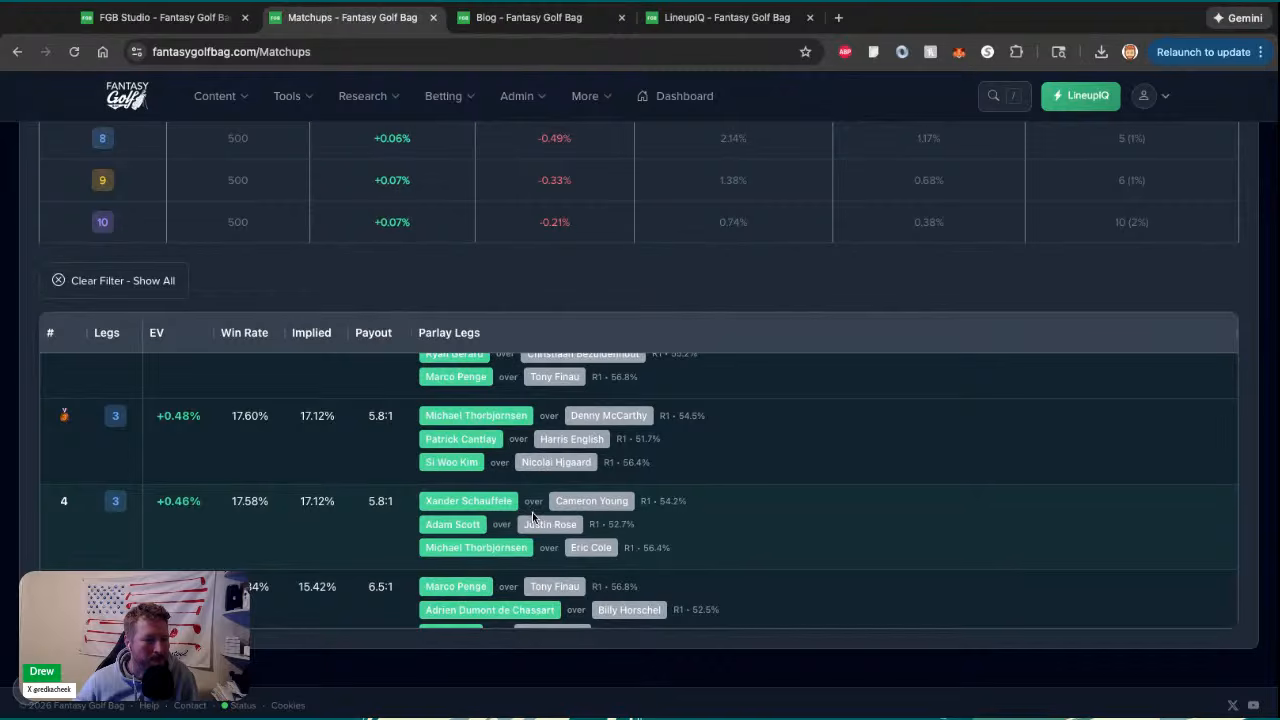
scroll(520, 506, "down", 1)
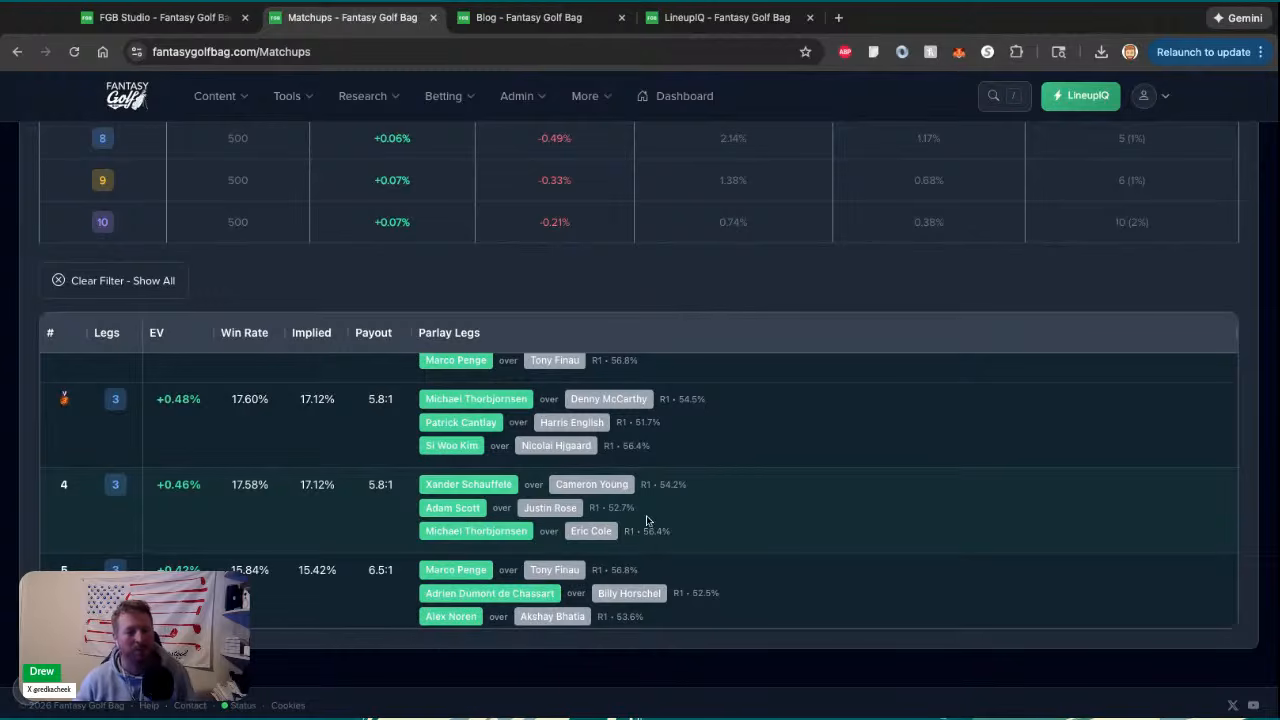
scroll(725, 325, "up", 15)
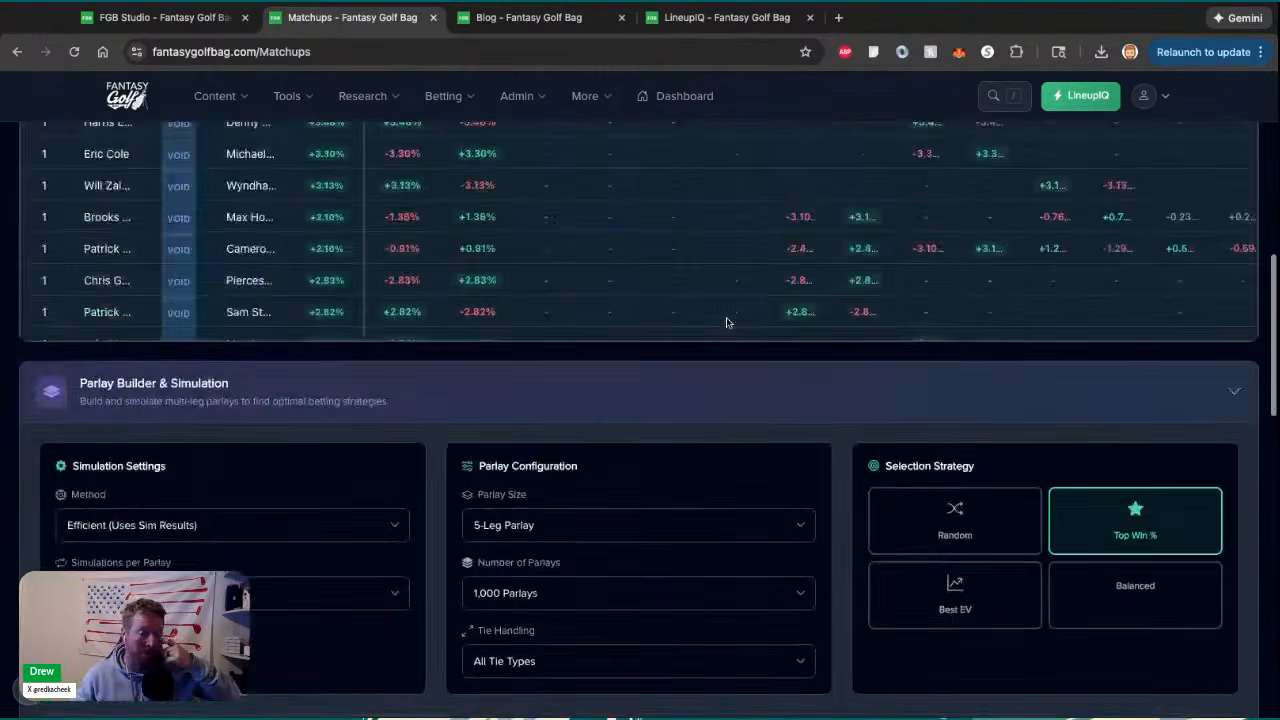
scroll(727, 321, "up", 3)
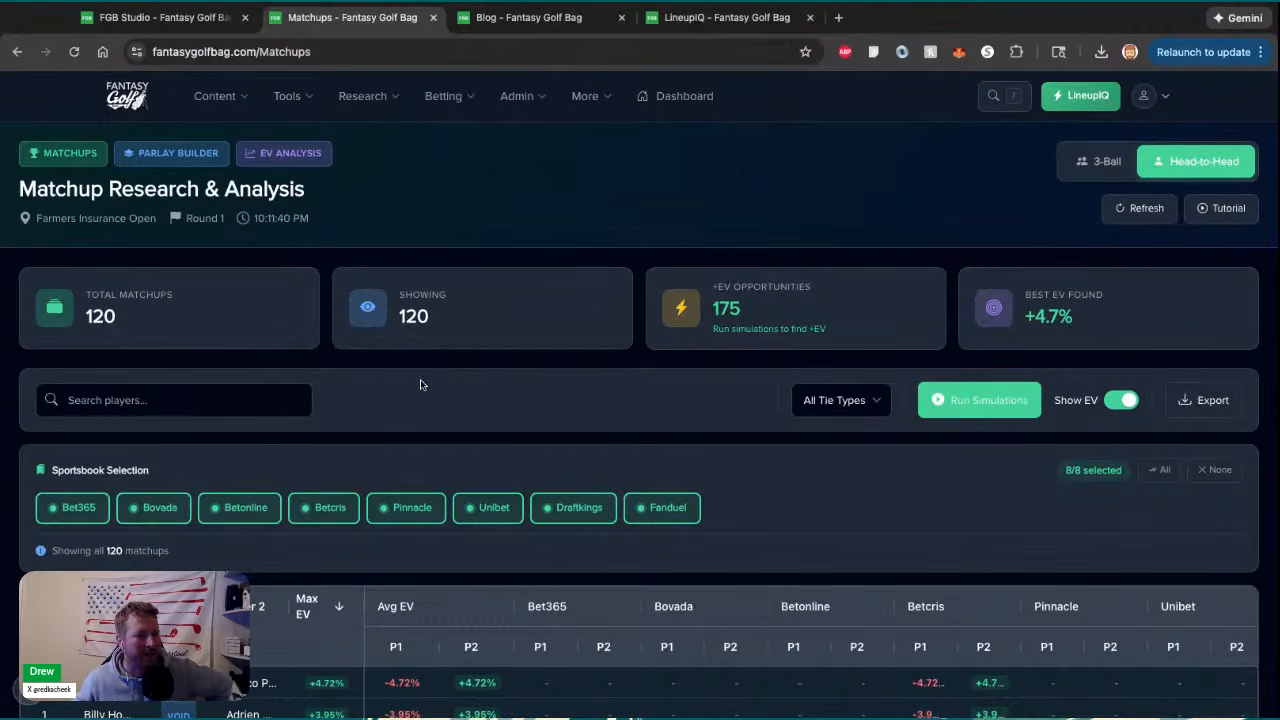
scroll(416, 380, "down", 5)
scroll(438, 406, "up", 5)
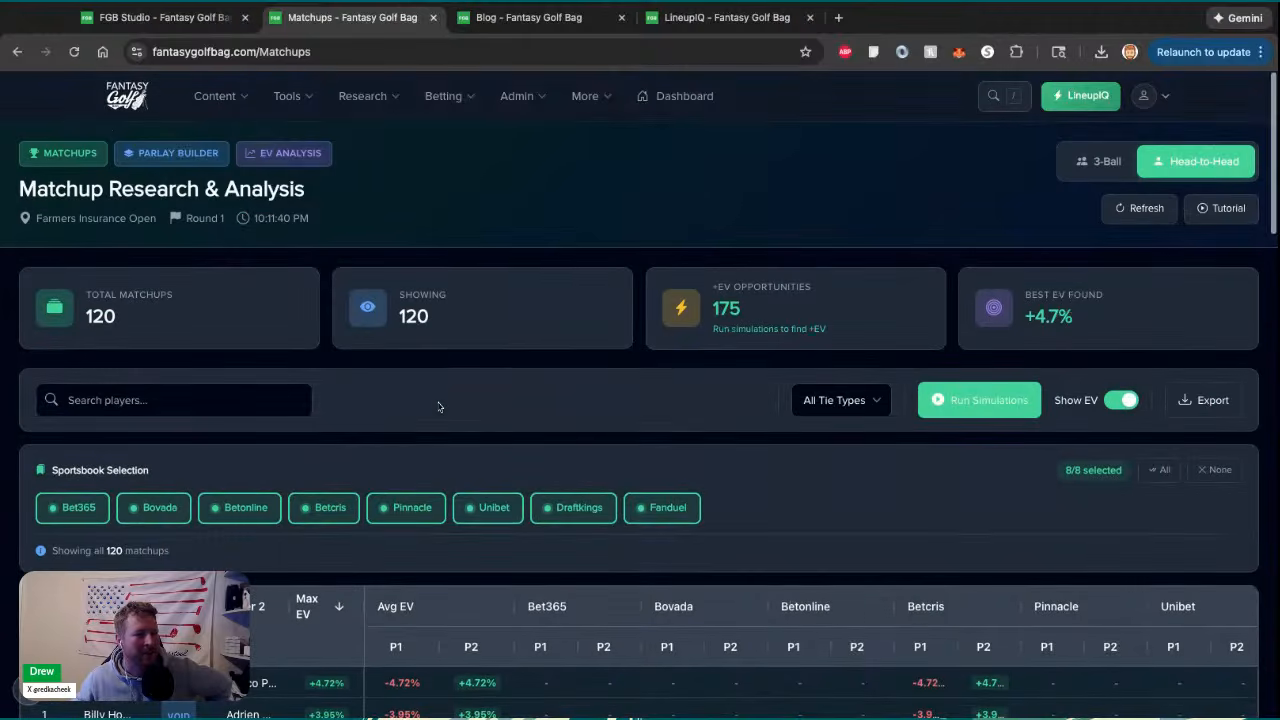
Open the Outright Model for the Farmers Insurance Open and check which sportsbooks are included
mouse_move(443, 95)
left_click(466, 152)
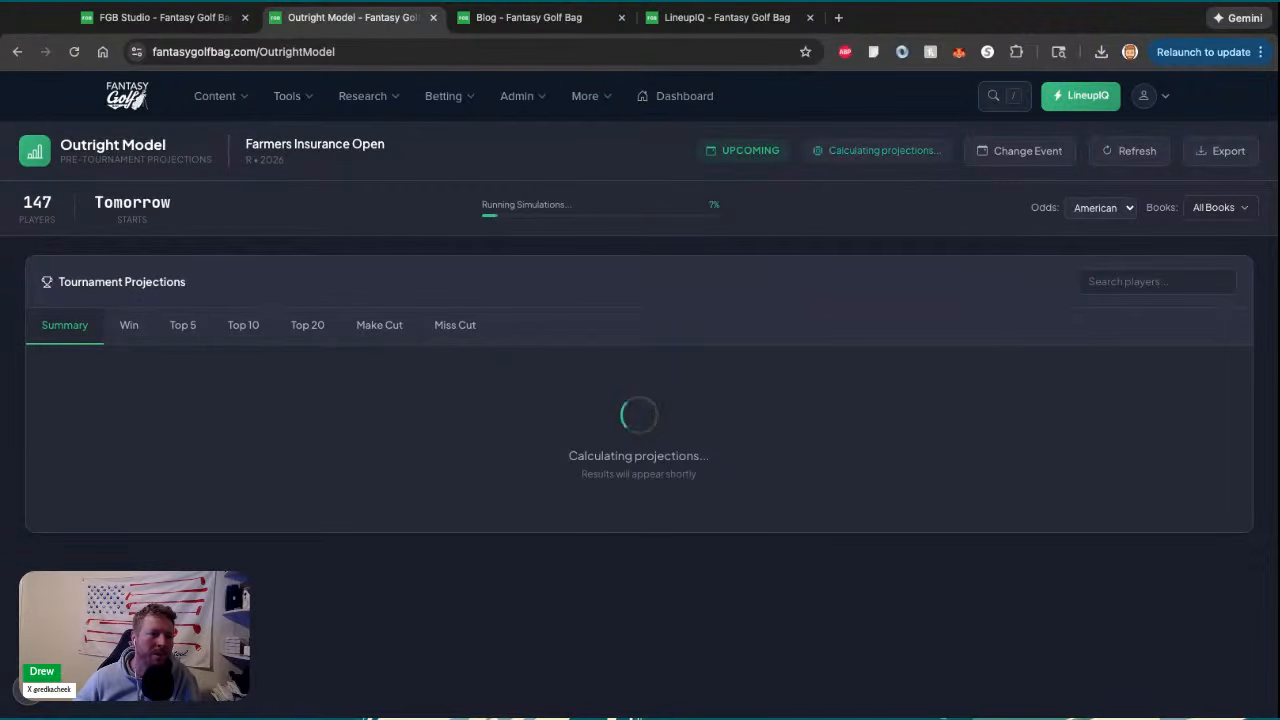
left_click(1238, 209)
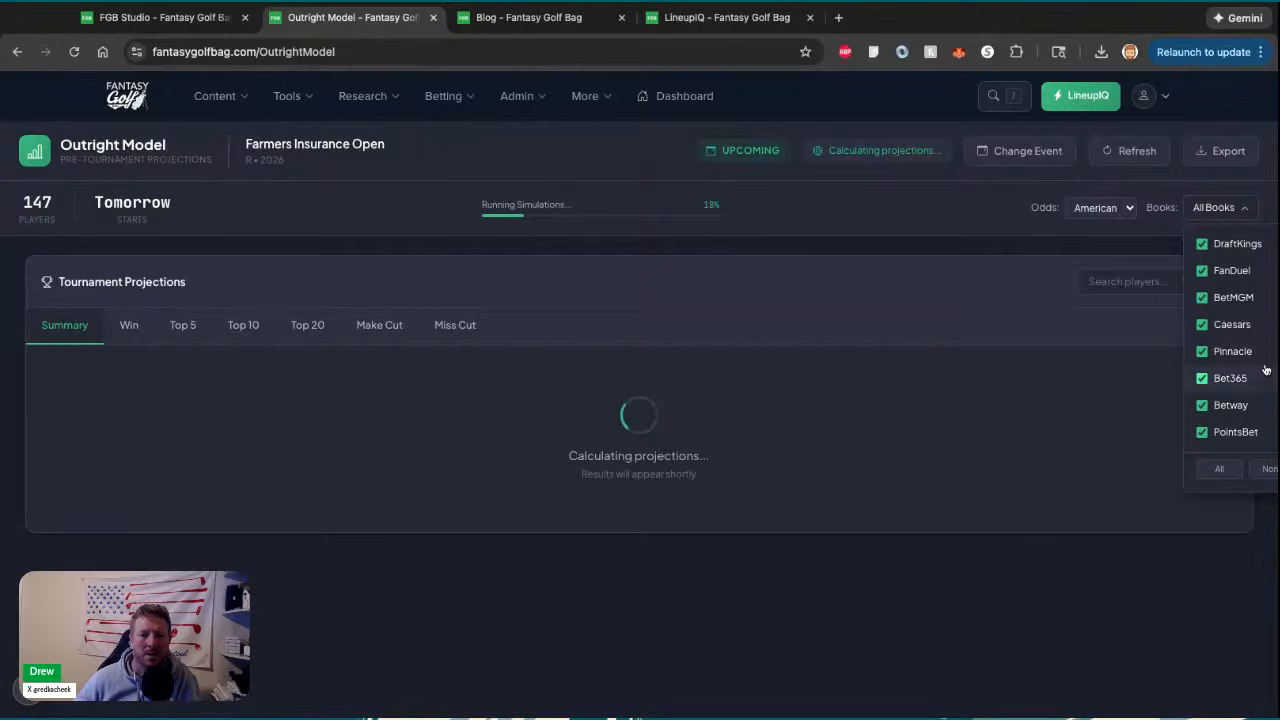
left_click(1245, 208)
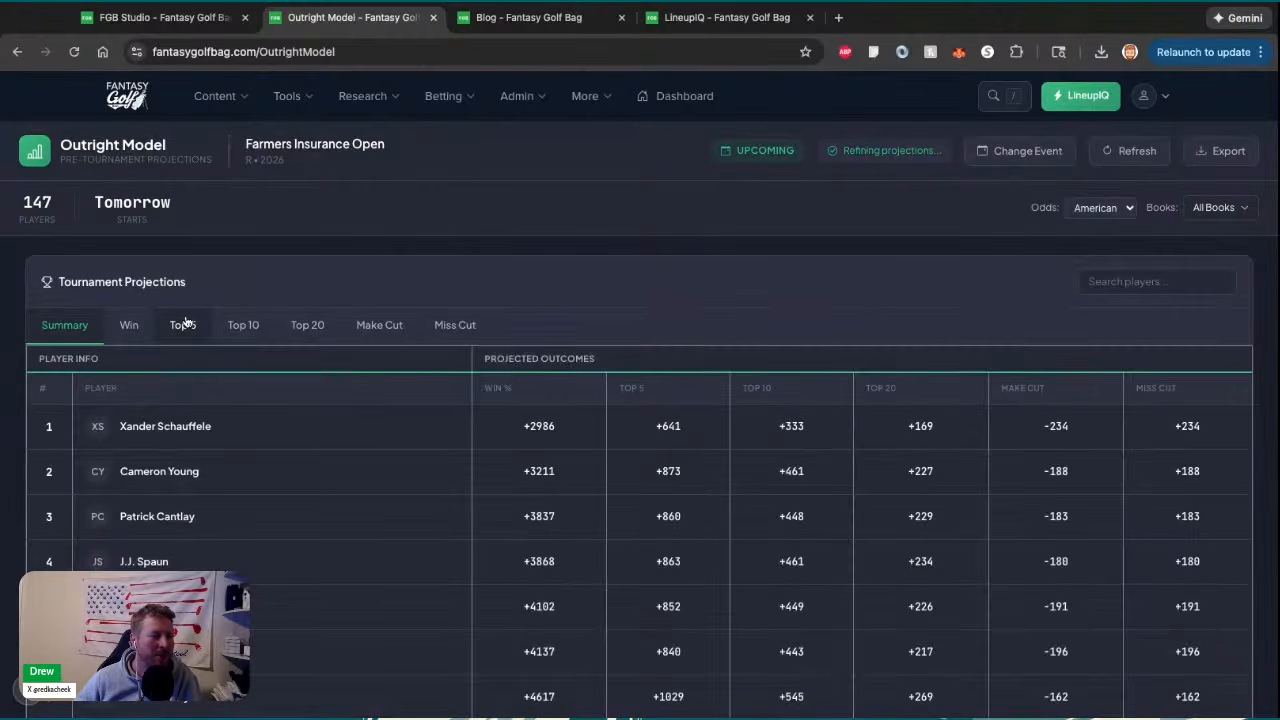
Review the Top 5 projections, and limit the Top 10 projections to +EV bets only
left_click(183, 324)
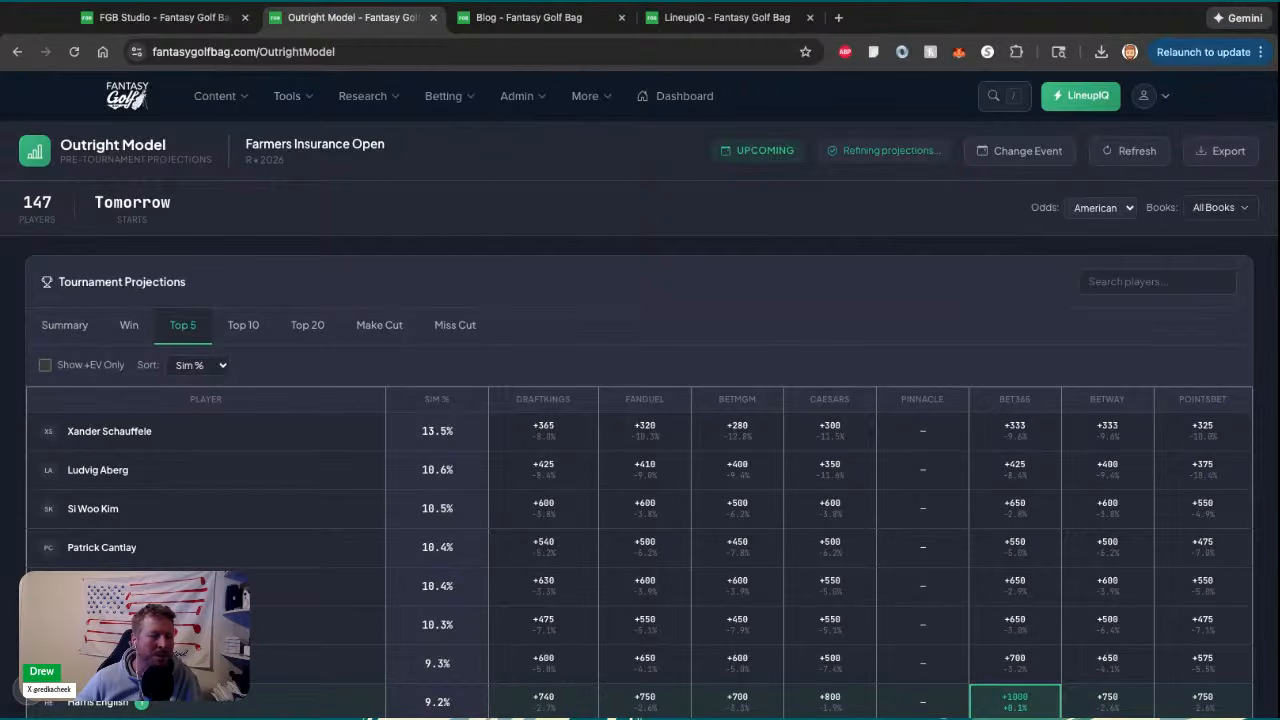
scroll(526, 290, "down", 2)
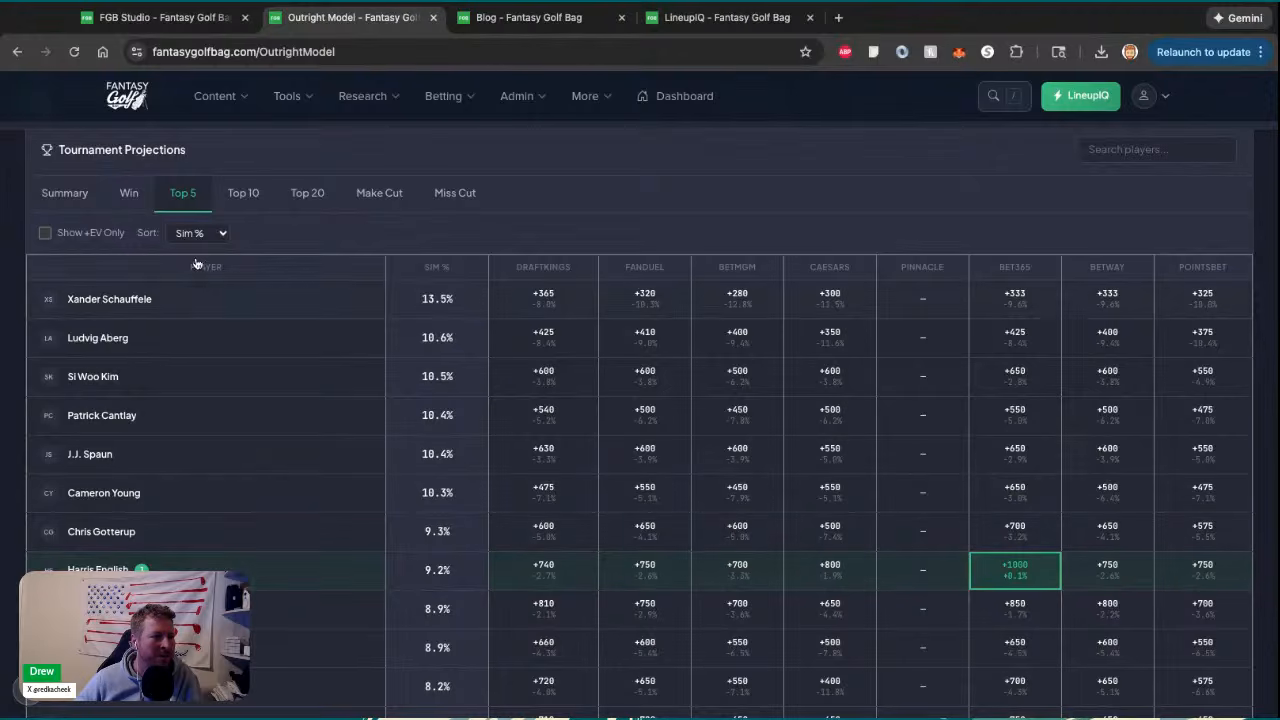
left_click(244, 195)
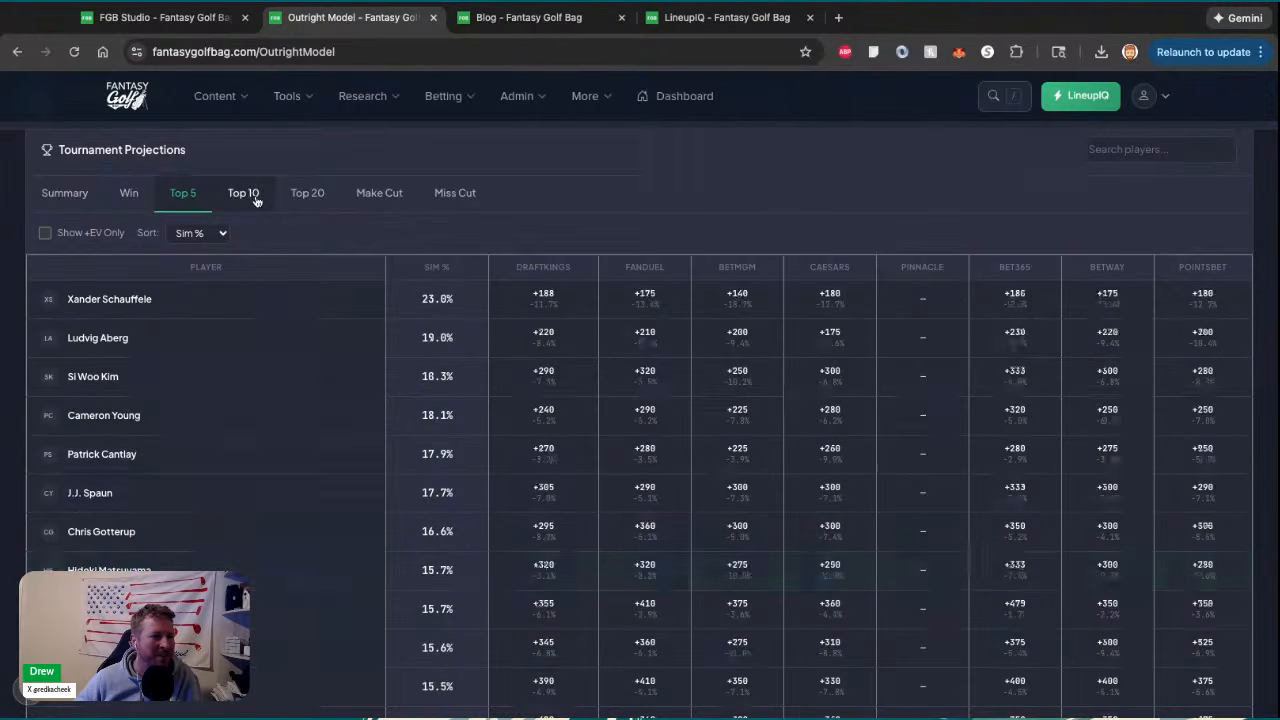
left_click(44, 233)
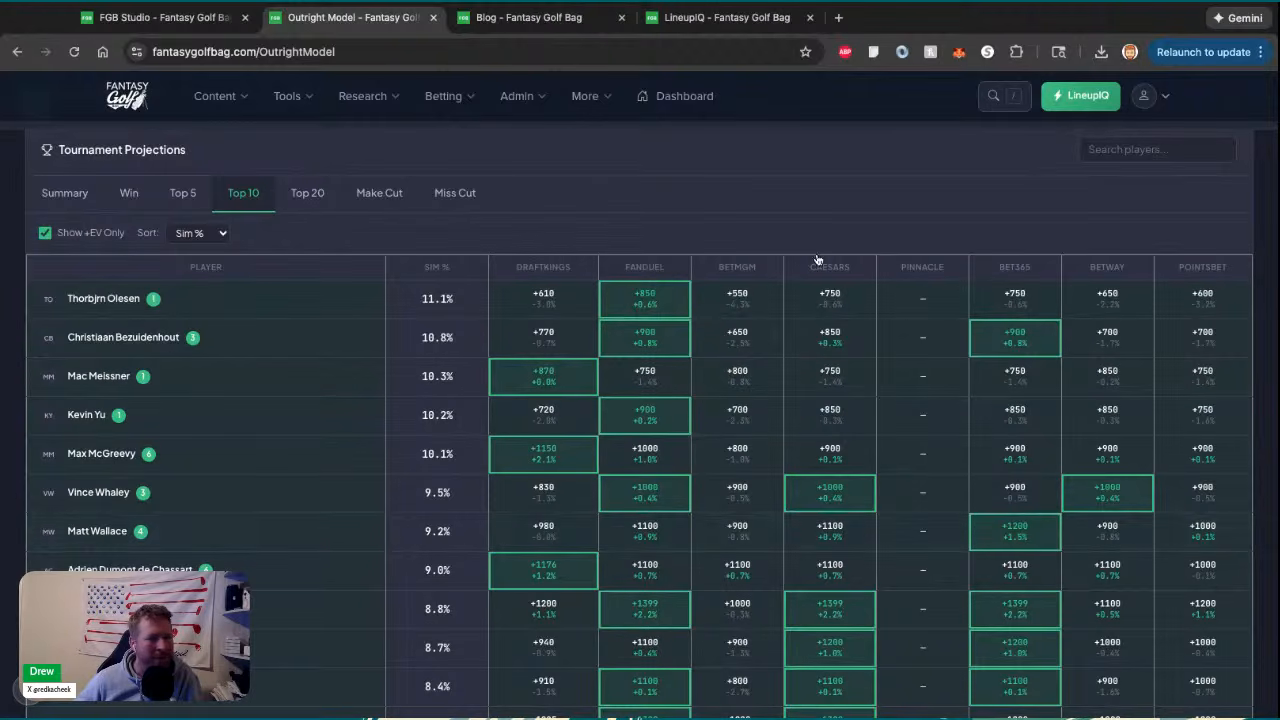
Search the projections for "rodg" with the +EV-only filter off, and compare the player's Top 10 and Top 5 odds
left_click(1151, 157)
type("ro")
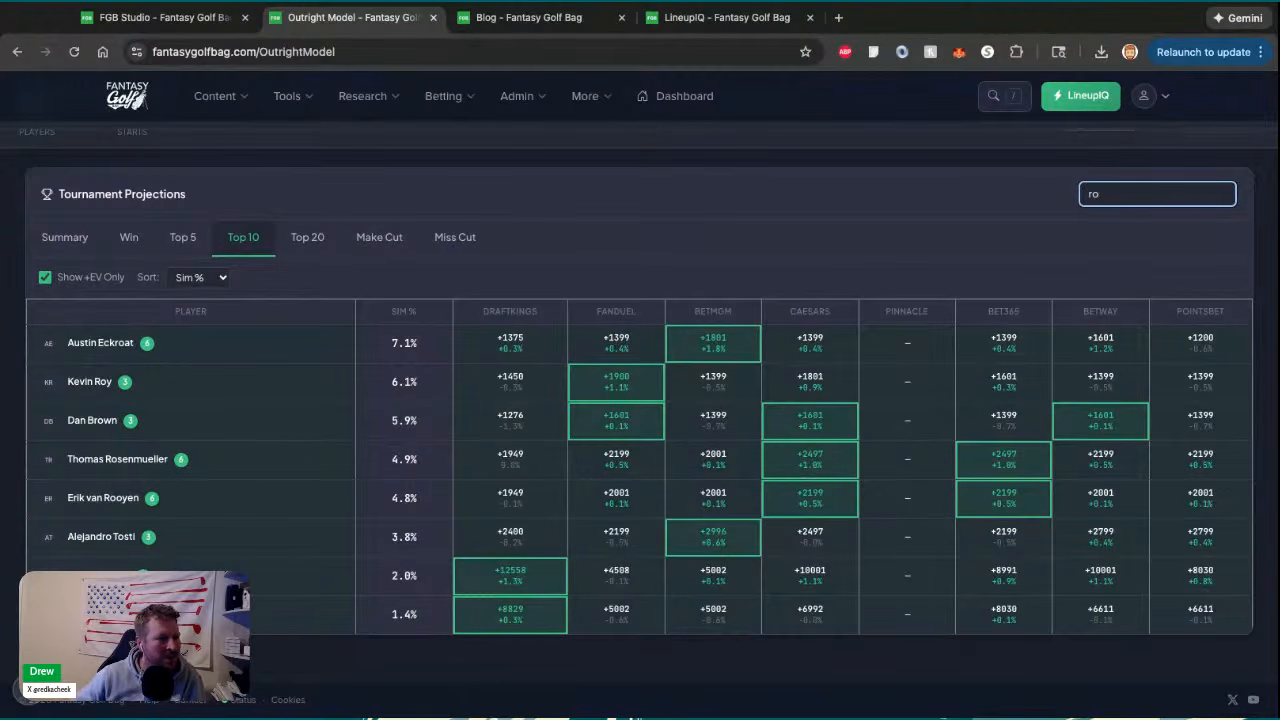
left_click(45, 277)
left_click(1136, 195)
type("dg")
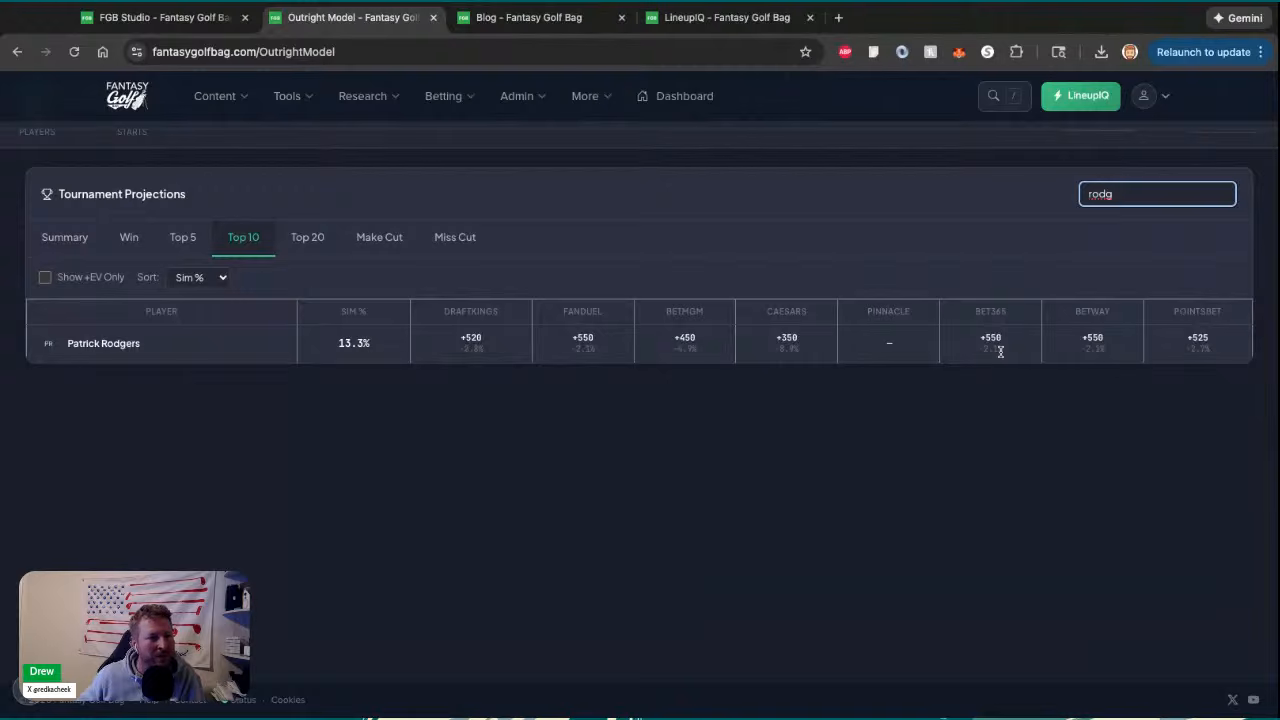
left_click(165, 249)
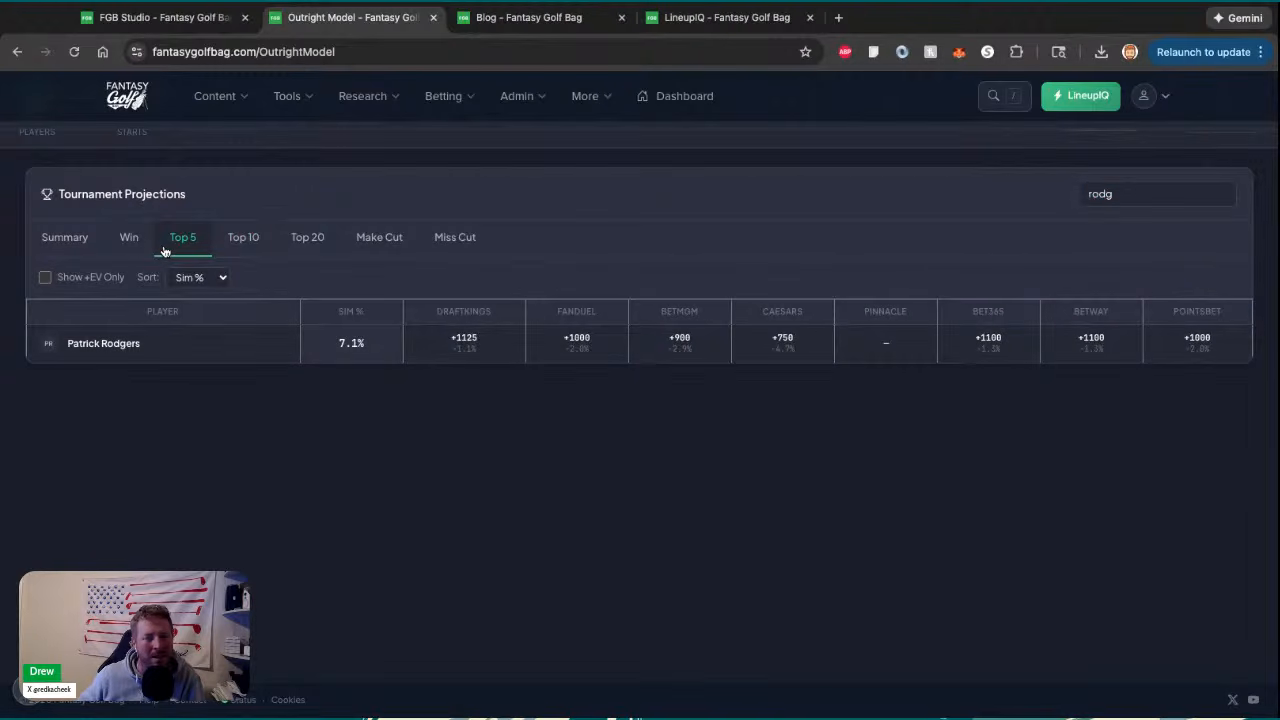
Clear the player search and show only the +EV bets in the Top 5 and Top 20 projections
left_click(1134, 195)
key("BackSpace")
key("BackSpace")
key("BackSpace")
key("BackSpace")
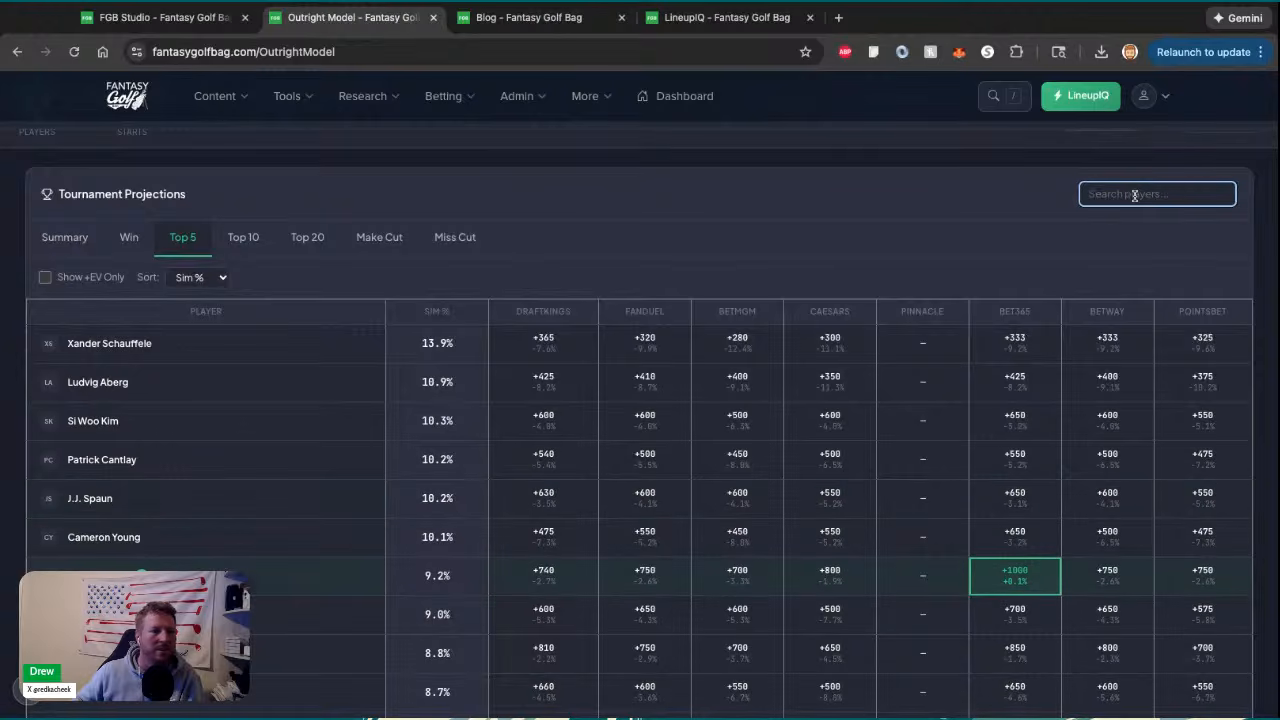
left_click(45, 277)
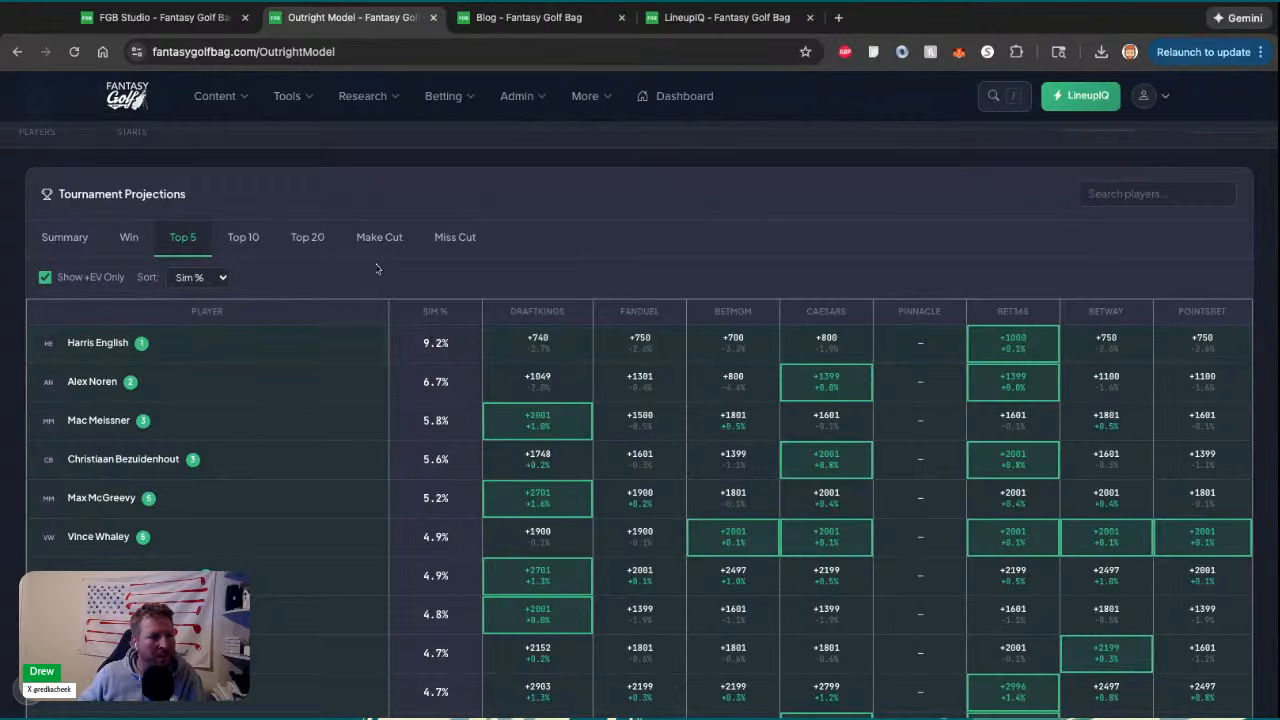
left_click(309, 241)
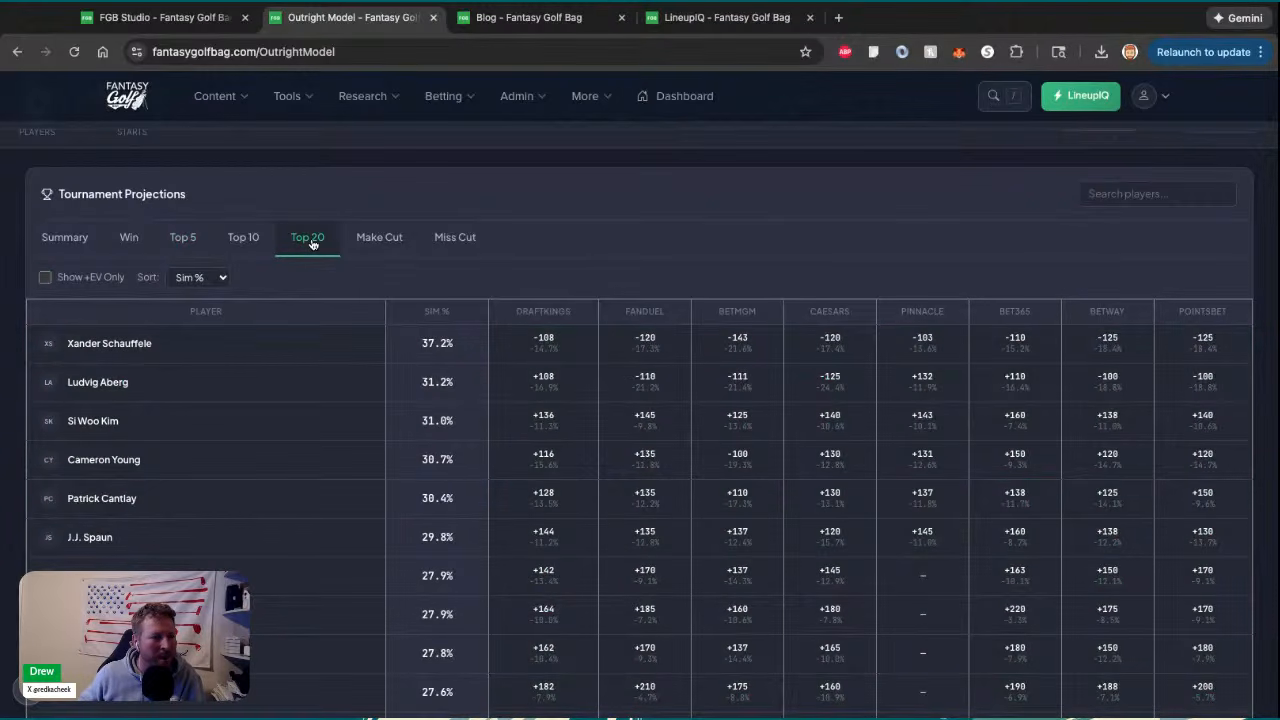
left_click(45, 278)
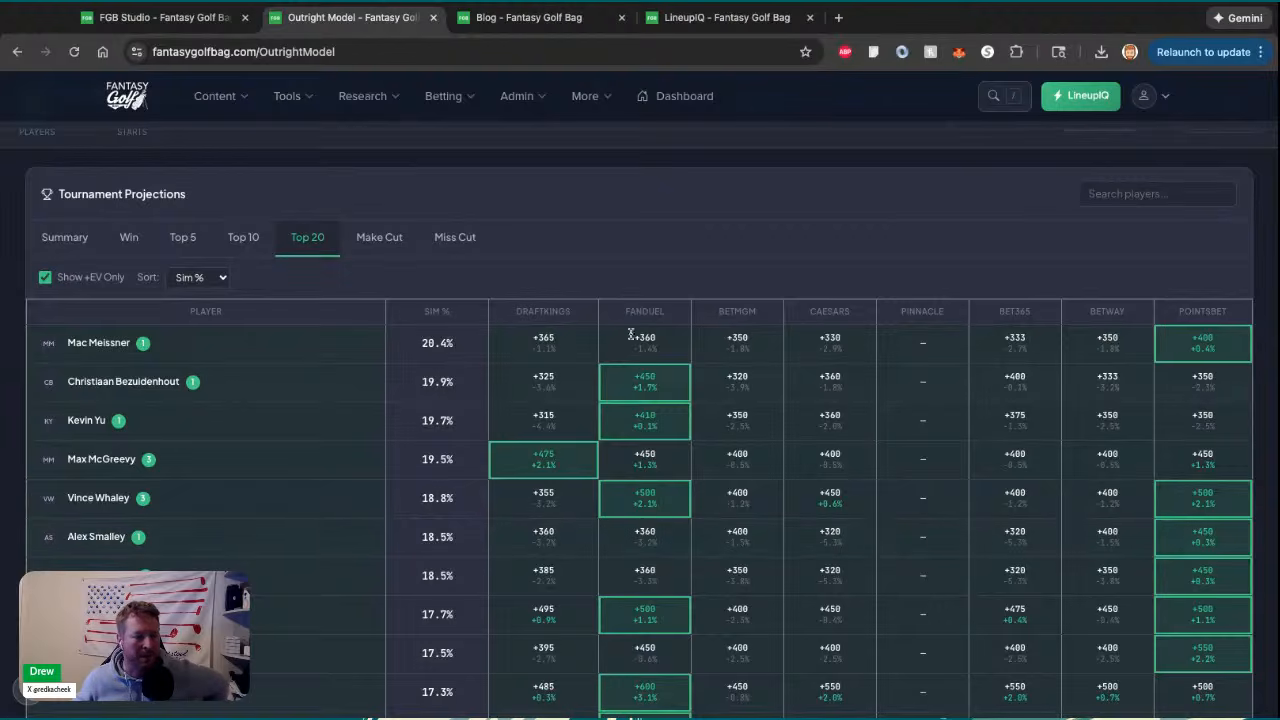
Limit the sportsbooks to DraftKings and FanDuel, and review the +EV Top 20 bets
scroll(1097, 236, "up", 1)
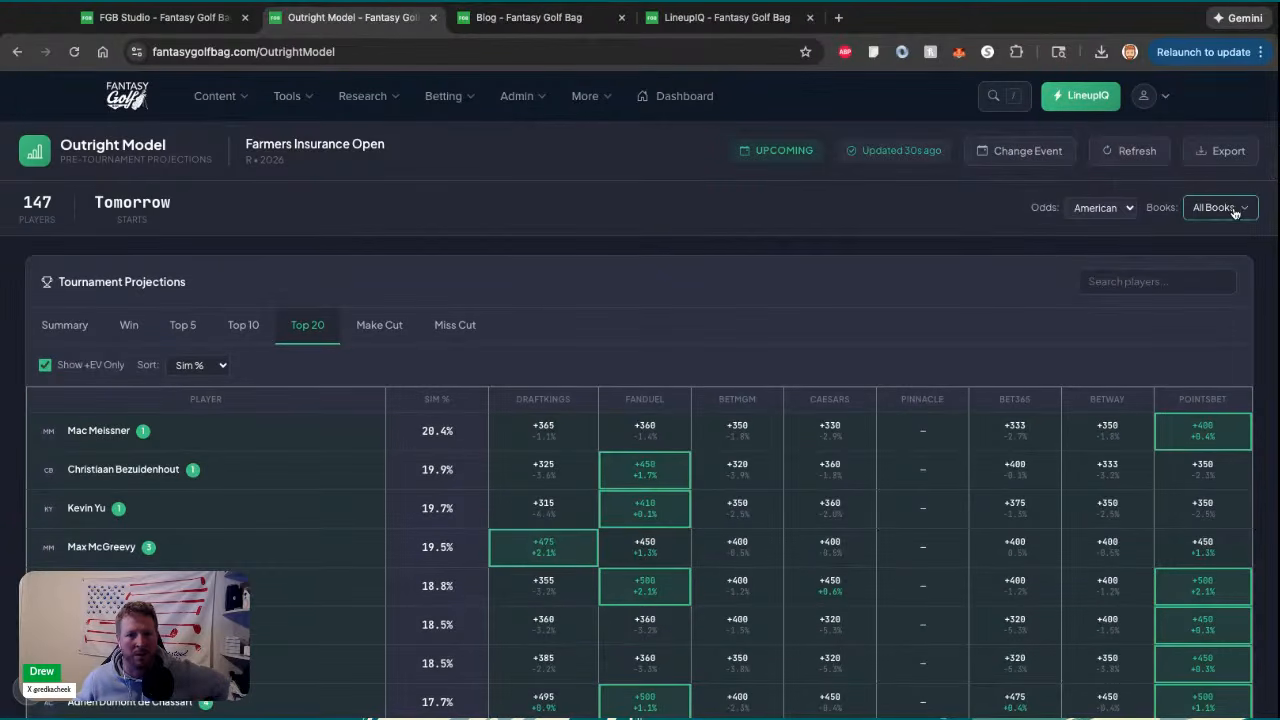
left_click(1236, 208)
left_click(1257, 468)
left_click(1188, 245)
left_click(1188, 271)
left_click(1005, 243)
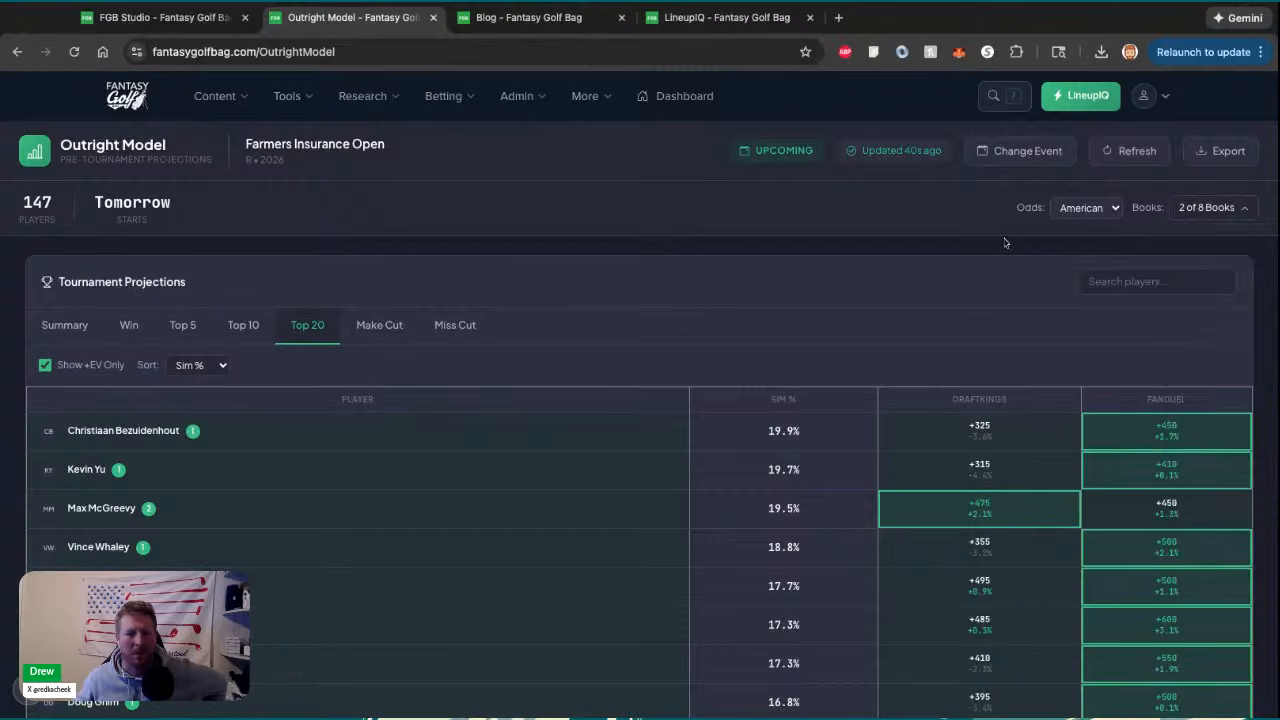
scroll(719, 258, "down", 2)
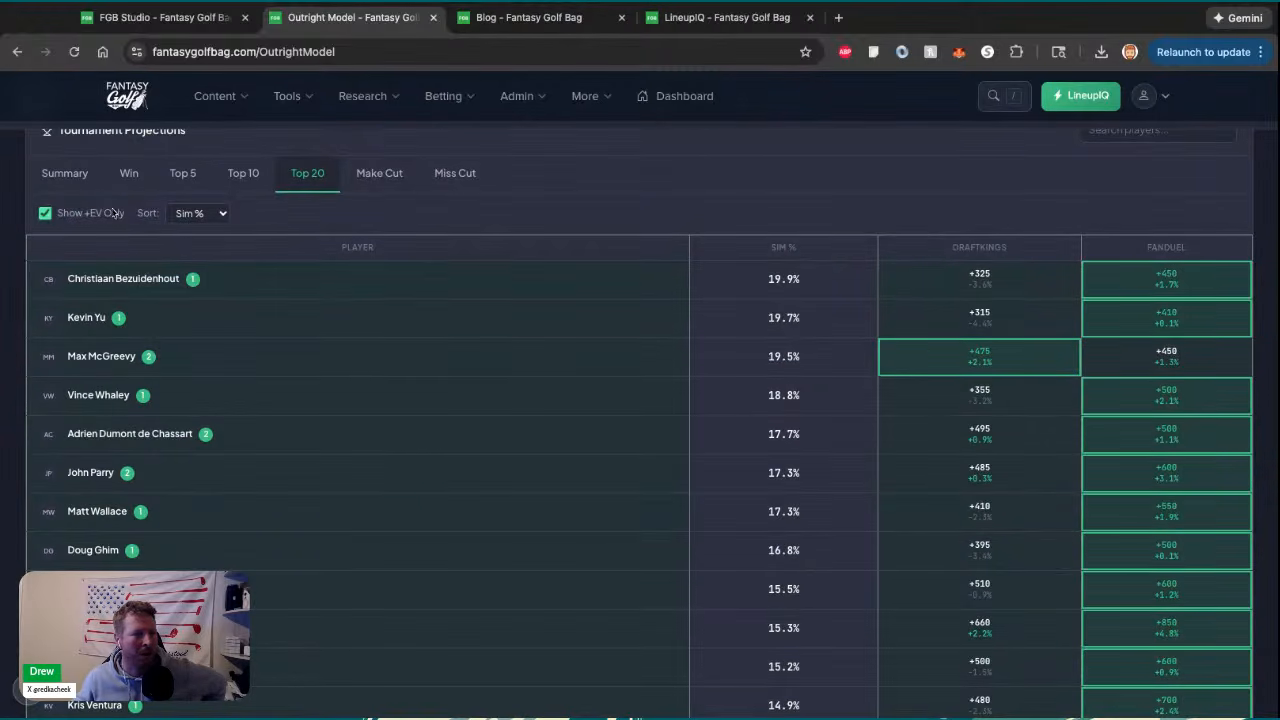
Show the projection summary with odds in Percent format, and return to the site's home page
left_click(82, 179)
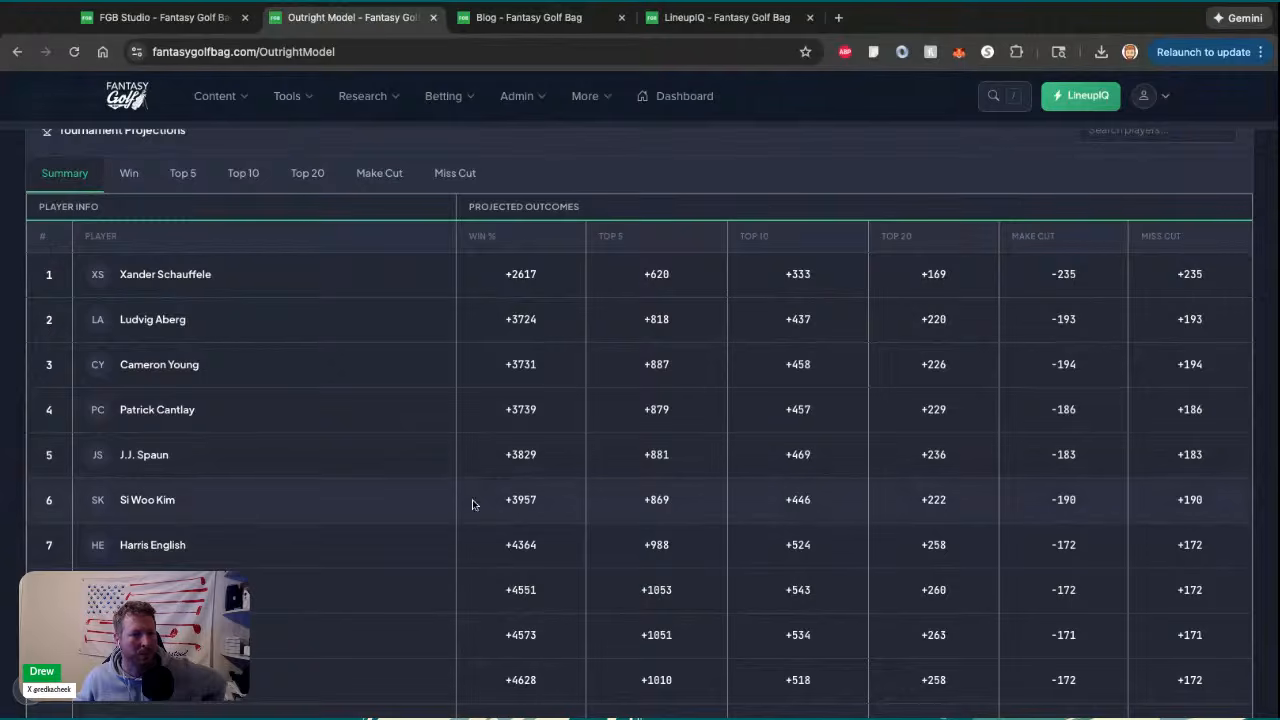
scroll(1000, 200, "up", 2)
left_click(1237, 182)
left_click(1112, 173)
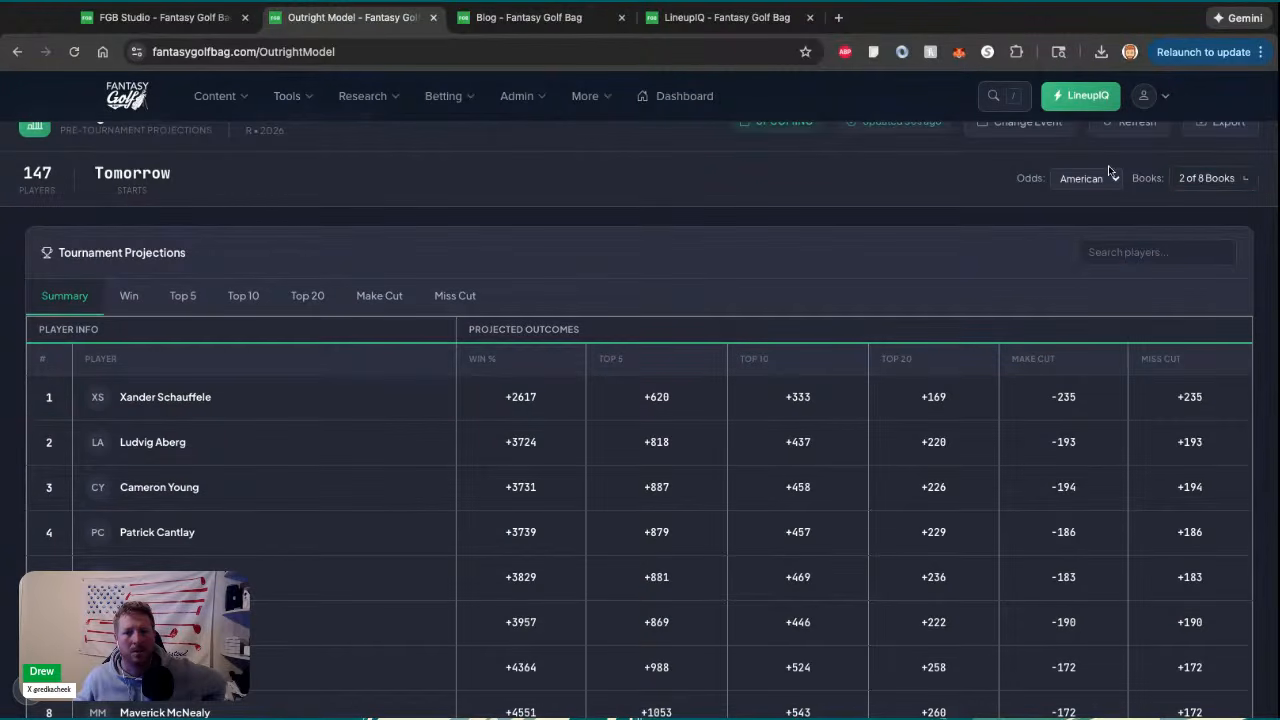
left_click(1086, 223)
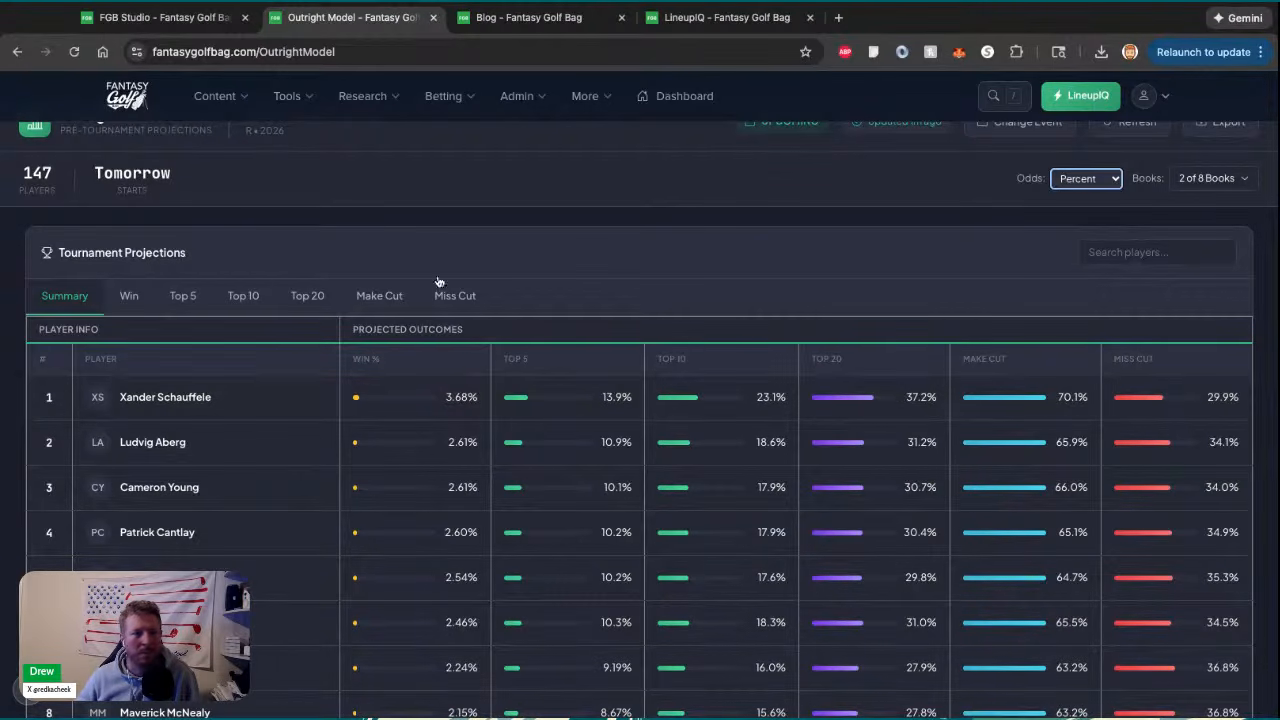
left_click(119, 106)
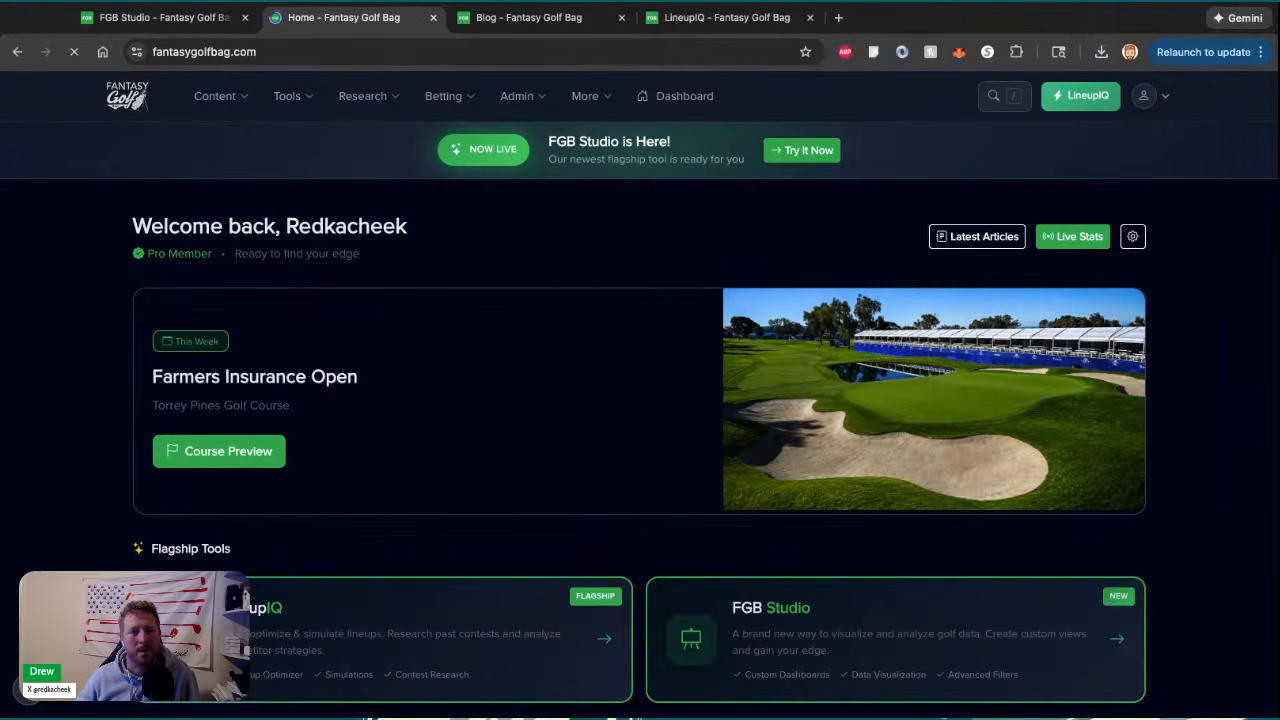